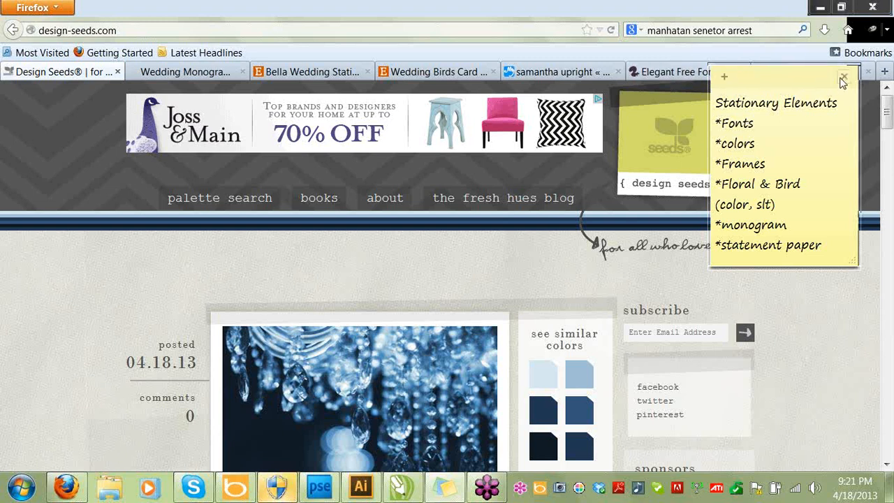
Look through the newest color palettes posted on the Design Seeds home page, from chandelier blues to macaron pinks.
left_click(61, 99)
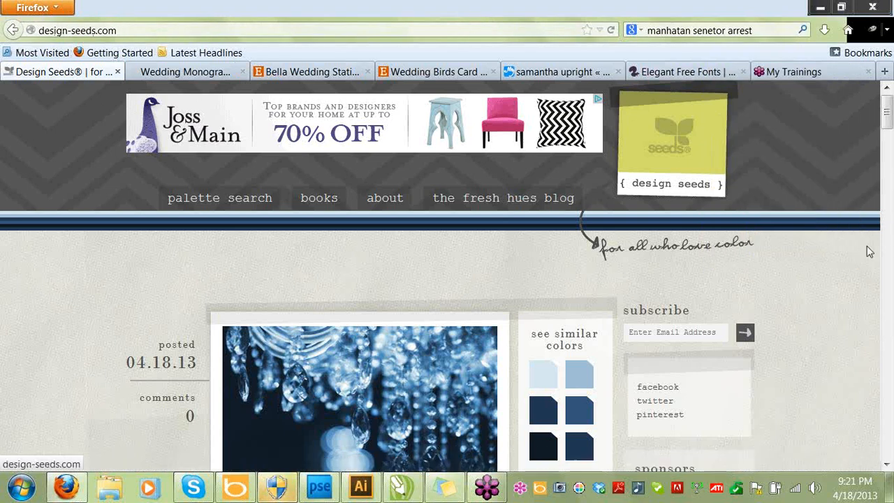
left_click(888, 466)
left_click(888, 467)
left_click(888, 467)
left_click(887, 466)
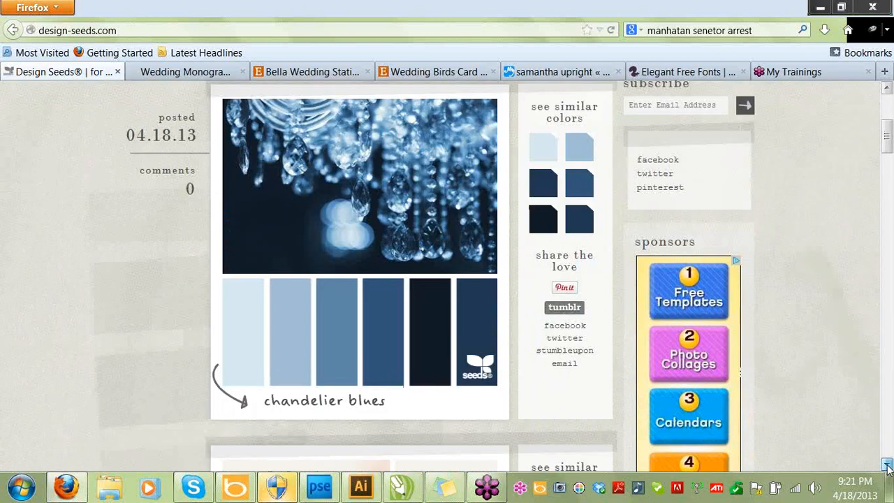
left_click(888, 466)
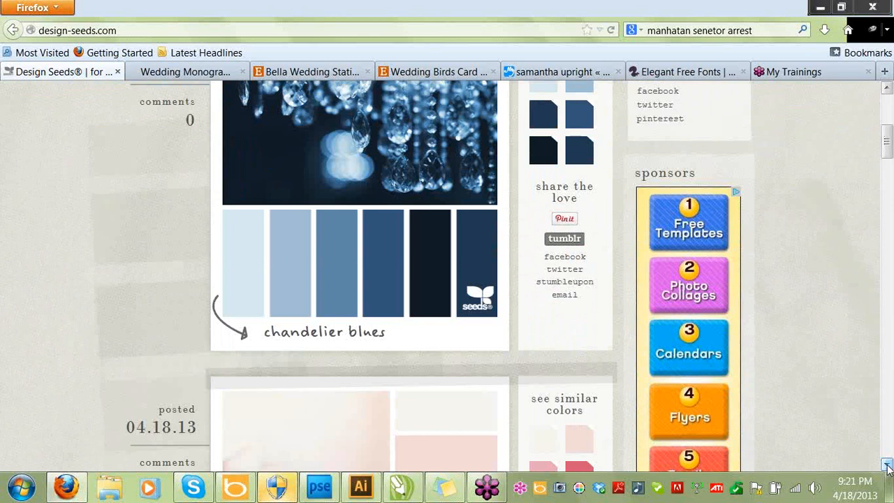
left_click(887, 467)
left_click(887, 466)
left_click(888, 466)
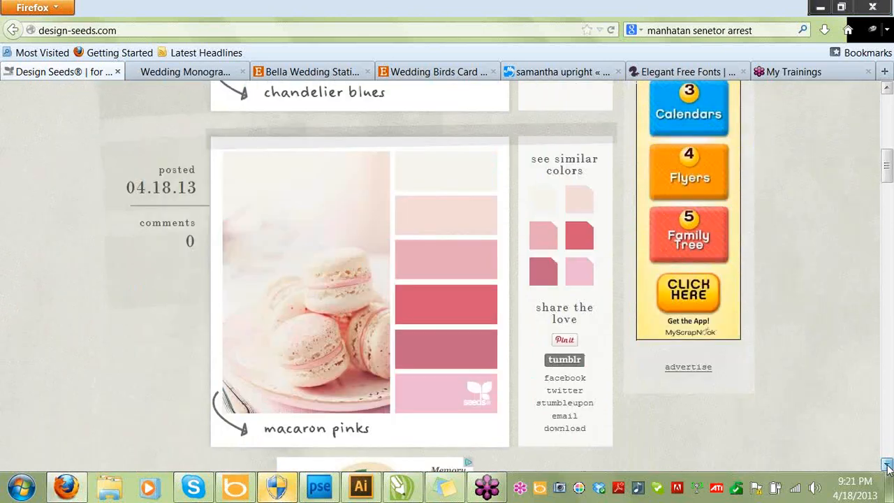
left_click(888, 467)
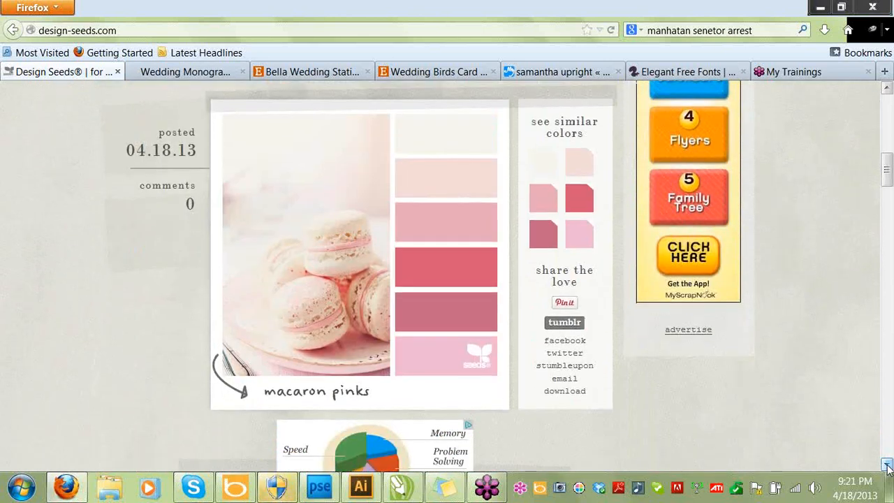
left_click(888, 466)
left_click(888, 467)
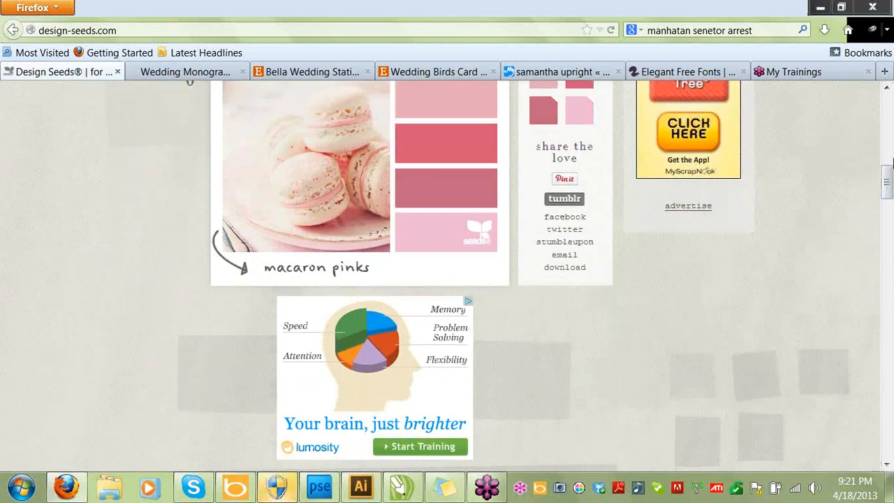
left_click_drag(888, 197, 888, 130)
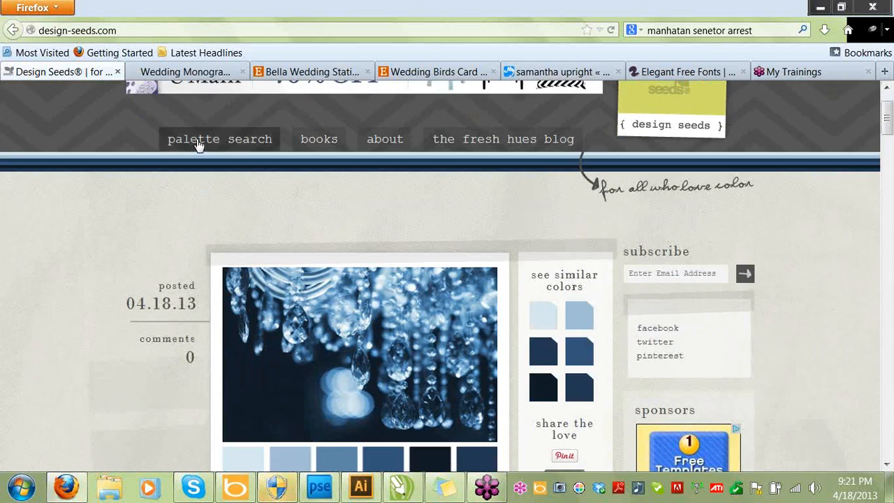
Search the Design Seeds palettes by the Vintage theme and copy the image of the "tea time tones" palette.
left_click(198, 143)
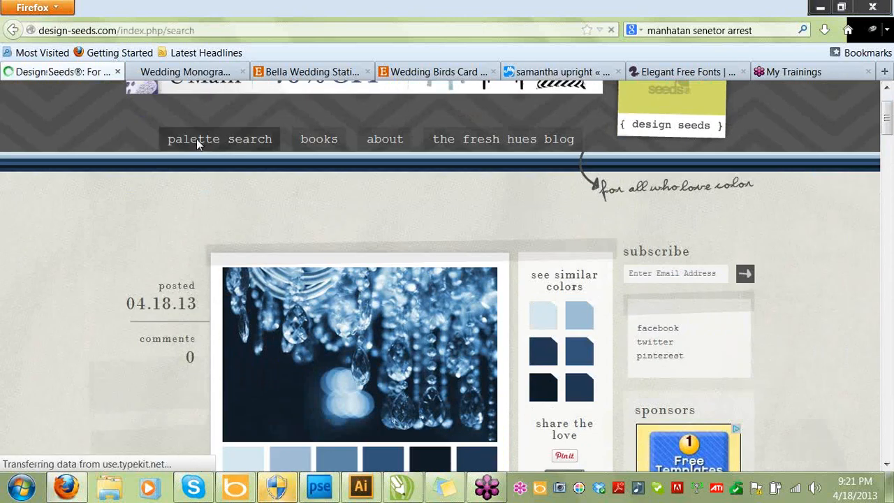
scroll(419, 269, "down", 4)
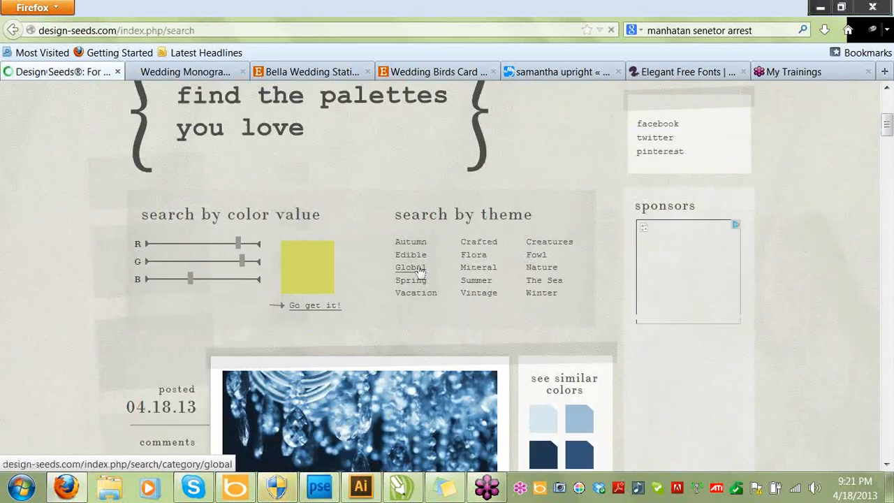
left_click(484, 297)
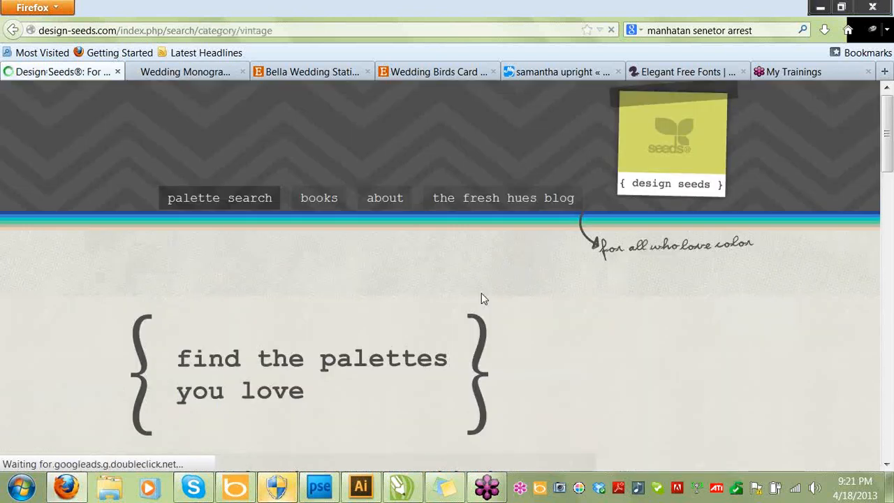
scroll(276, 269, "down", 15)
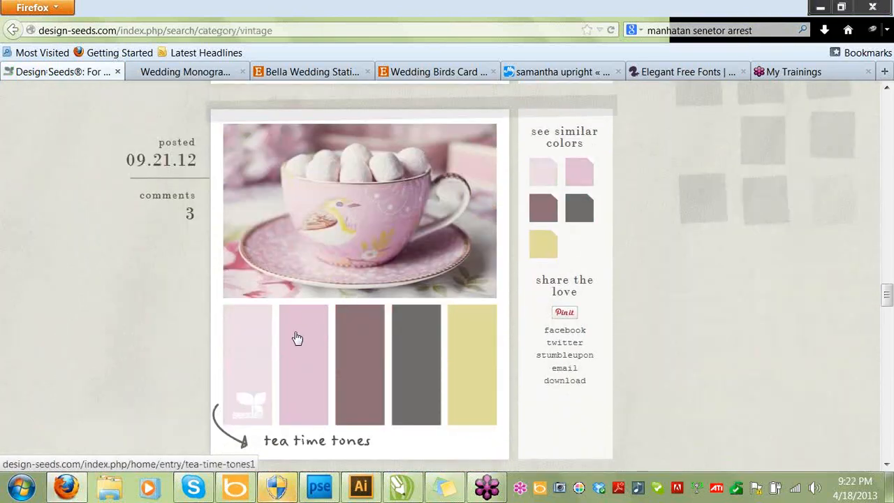
right_click(307, 340)
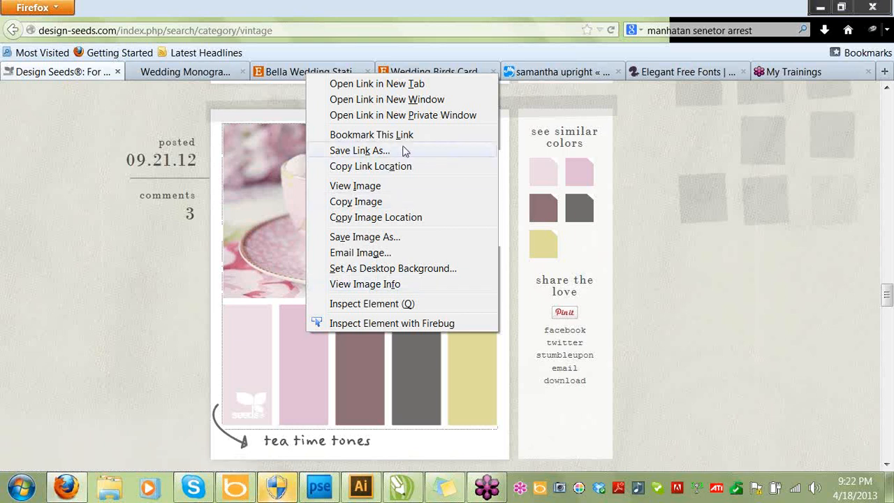
left_click(416, 201)
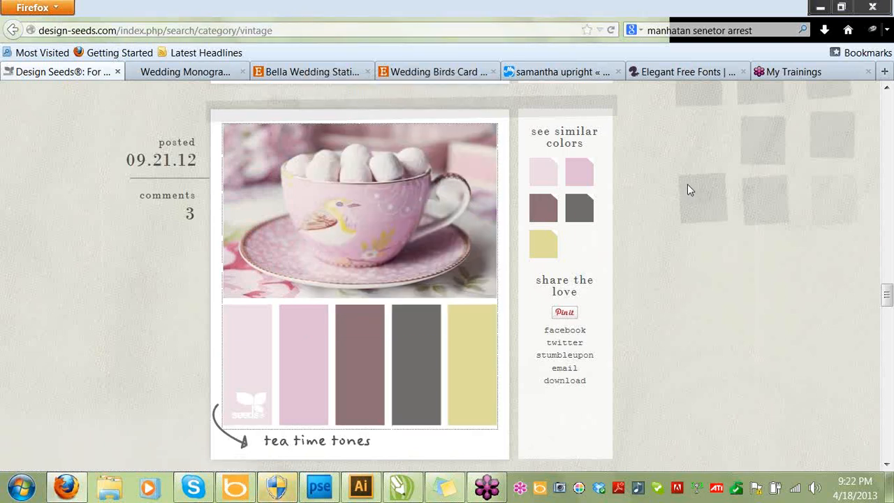
Switch to CorelDRAW, paste the palette image beside the page's upper right edge and shrink it to about 214 × 245 px.
left_click(410, 490)
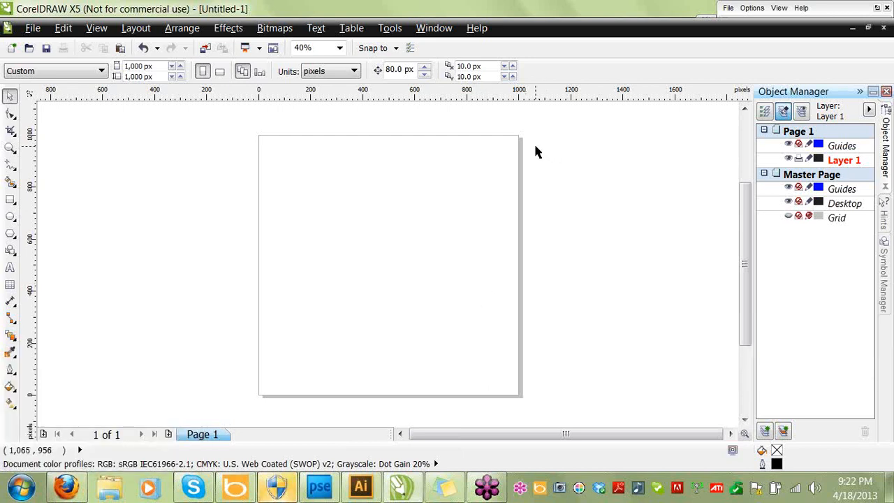
right_click(535, 146)
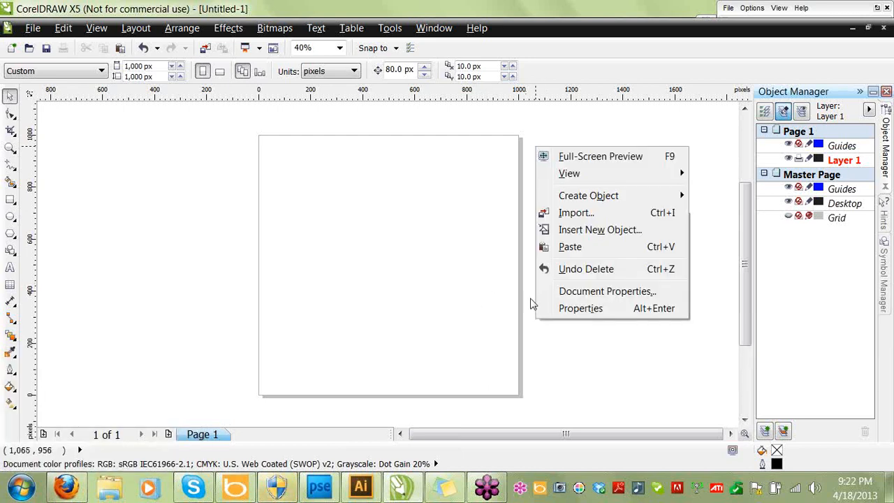
left_click(571, 248)
left_click_drag(407, 256, 579, 190)
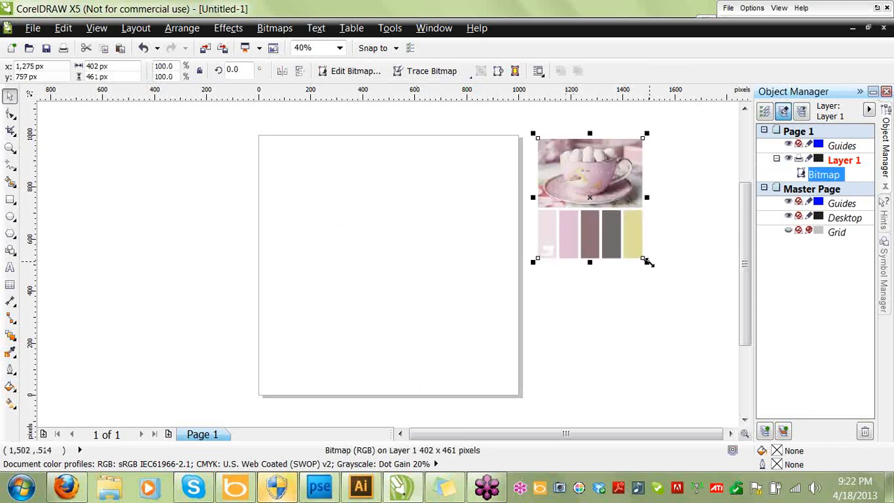
left_click_drag(644, 259, 595, 248)
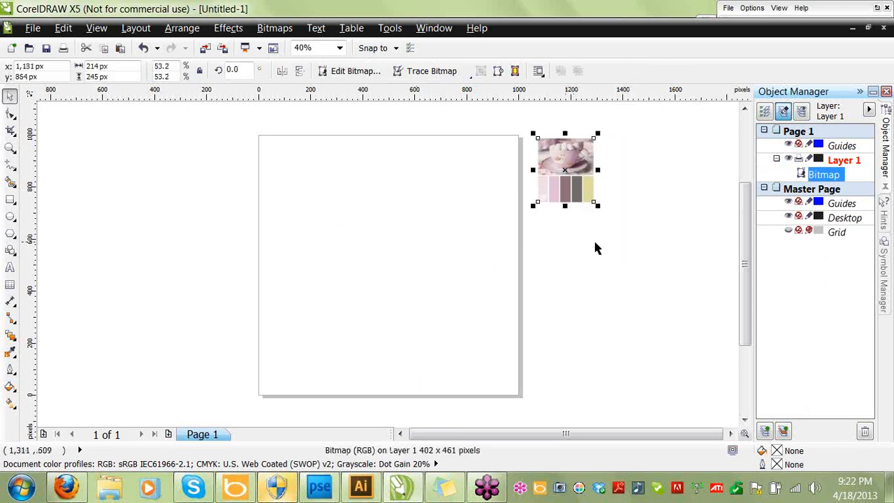
left_click(596, 248)
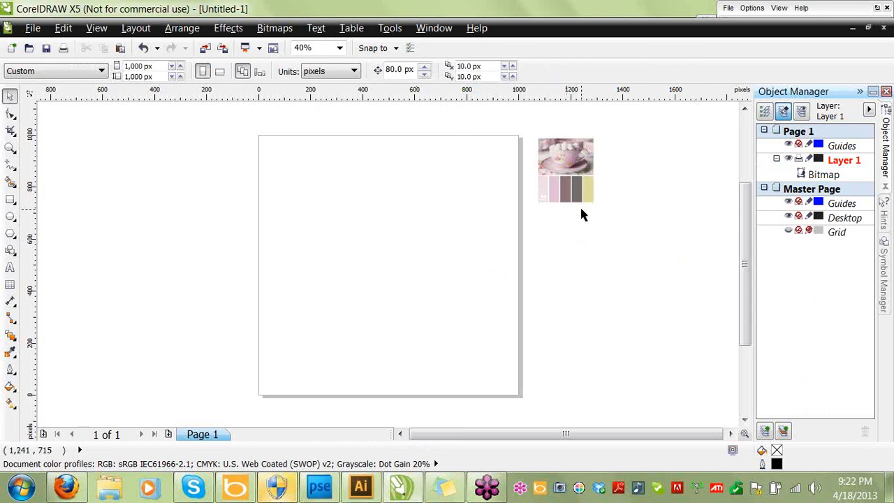
Return to Firefox and close the Design Seeds page.
left_click(67, 487)
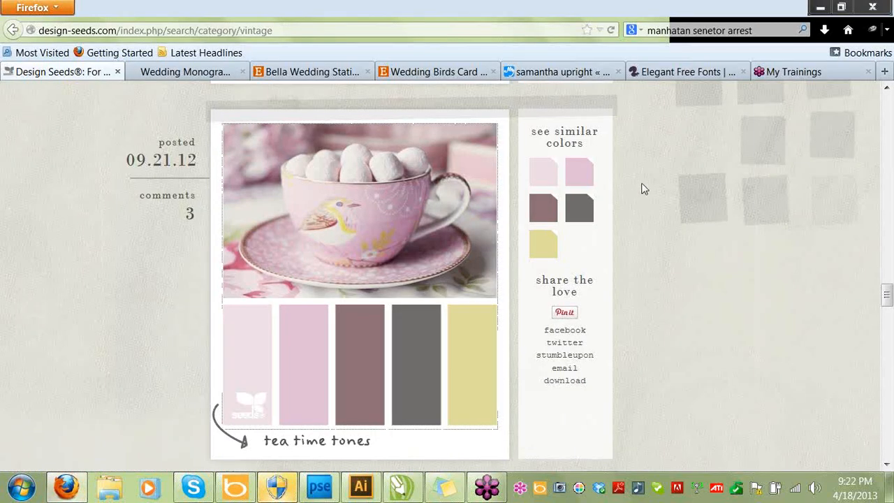
left_click_drag(429, 254, 370, 143)
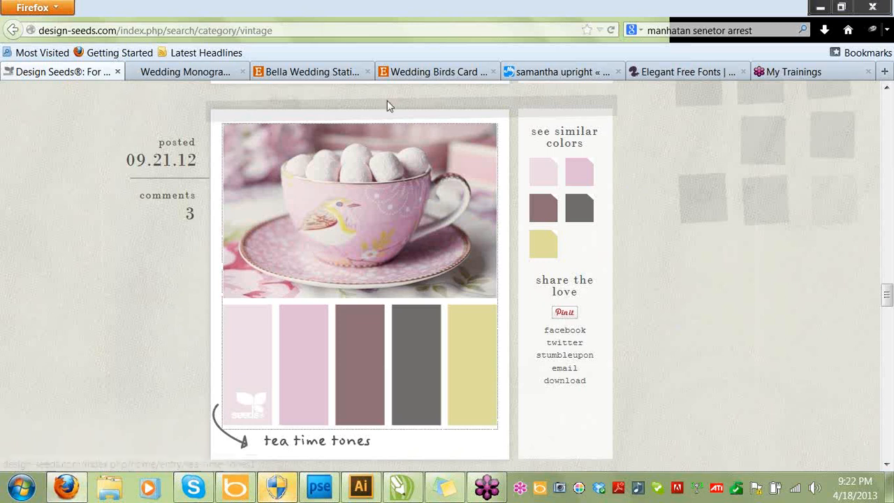
left_click(117, 73)
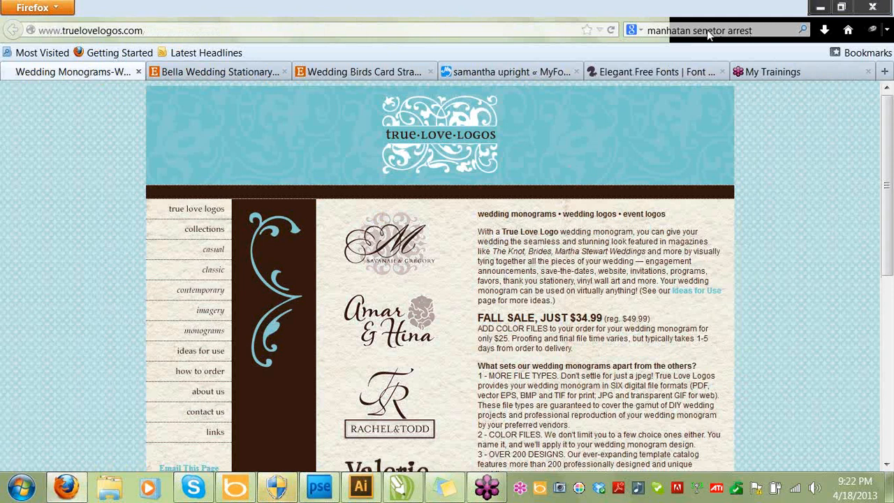
Review the Samantha Upright swash, basic, select and ornament fonts in the MyFonts search results.
left_click(461, 73)
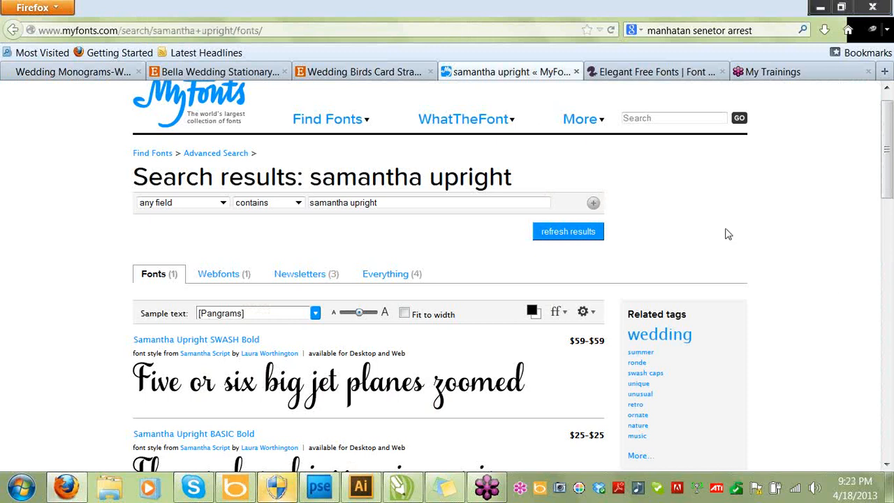
left_click(887, 465)
left_click(887, 465)
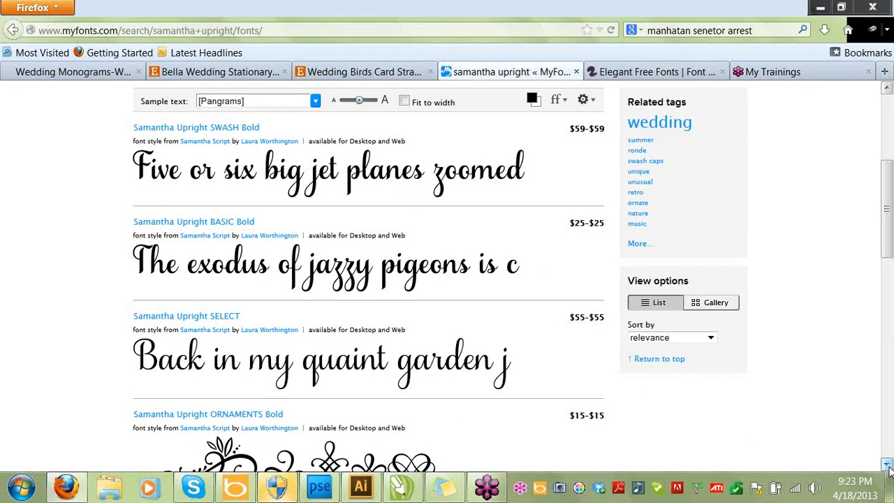
left_click(887, 465)
left_click(887, 465)
left_click(887, 466)
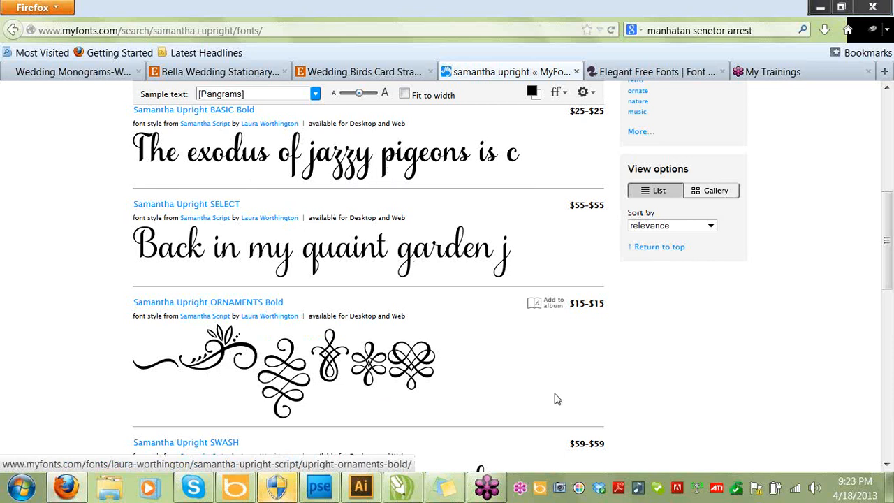
left_click_drag(889, 285, 888, 209)
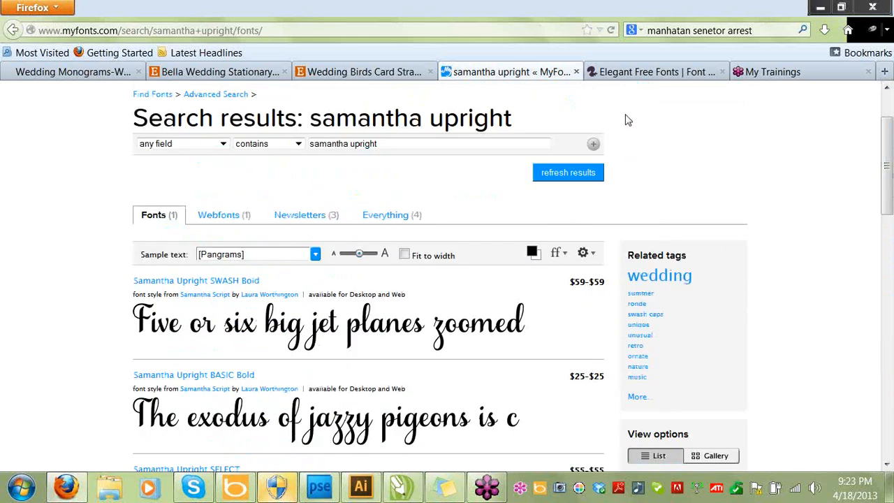
Browse the free Elegant fonts listed on Font Squirrel, including the script fonts further down.
left_click(636, 75)
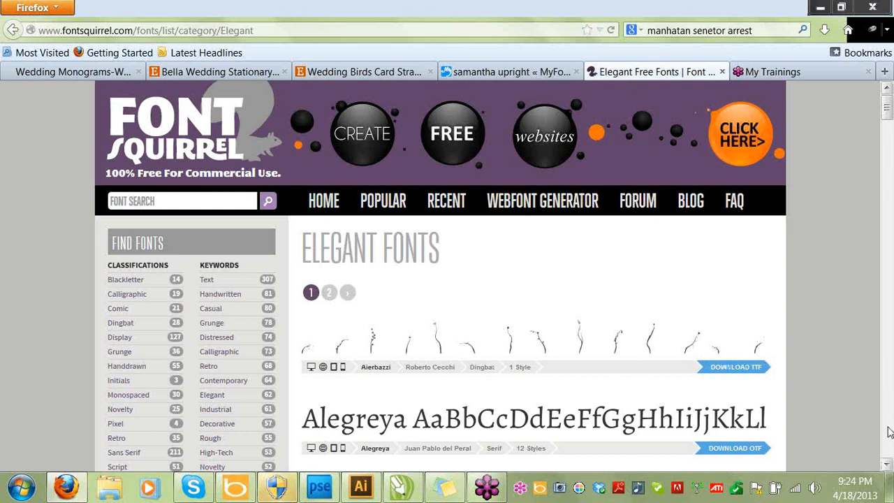
scroll(887, 467, "down", 7)
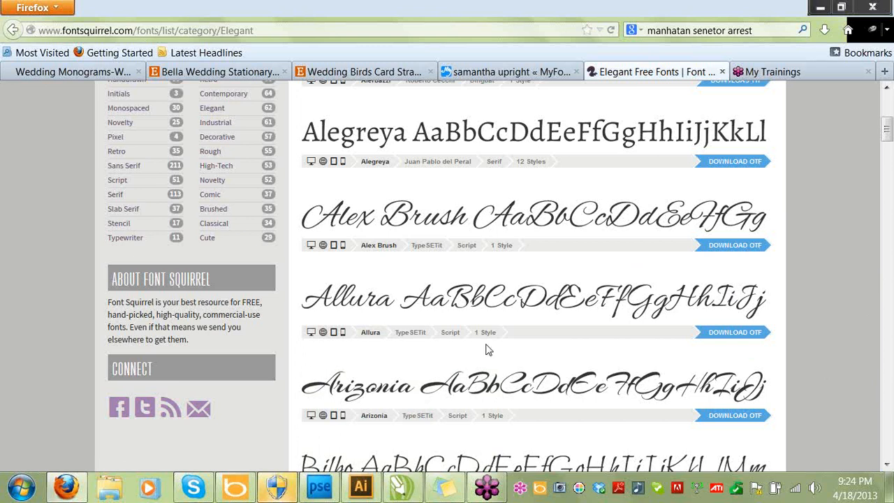
View the Wedding Birds Card listing on Etsy and check it against the sticky note of stationary elements.
left_click(342, 73)
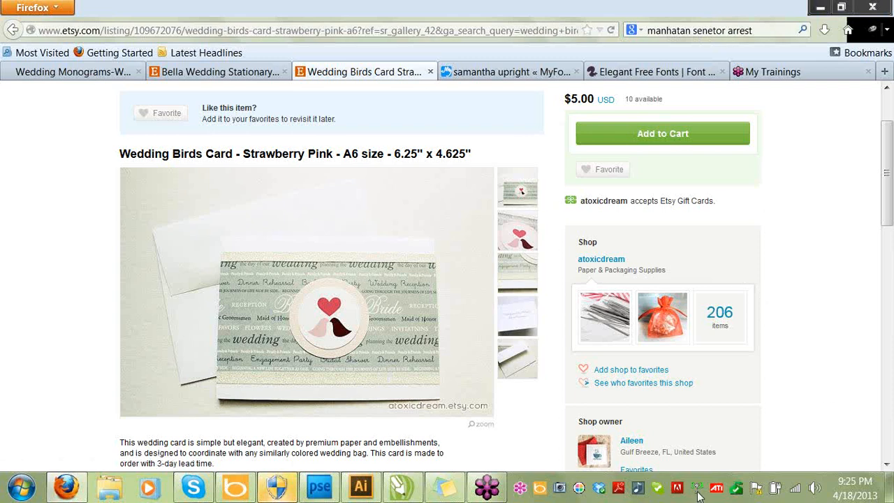
left_click(445, 487)
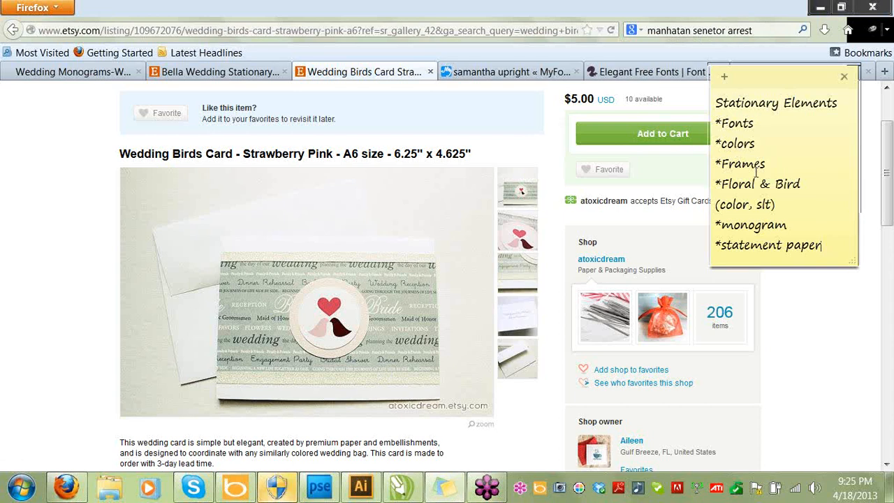
left_click(786, 366)
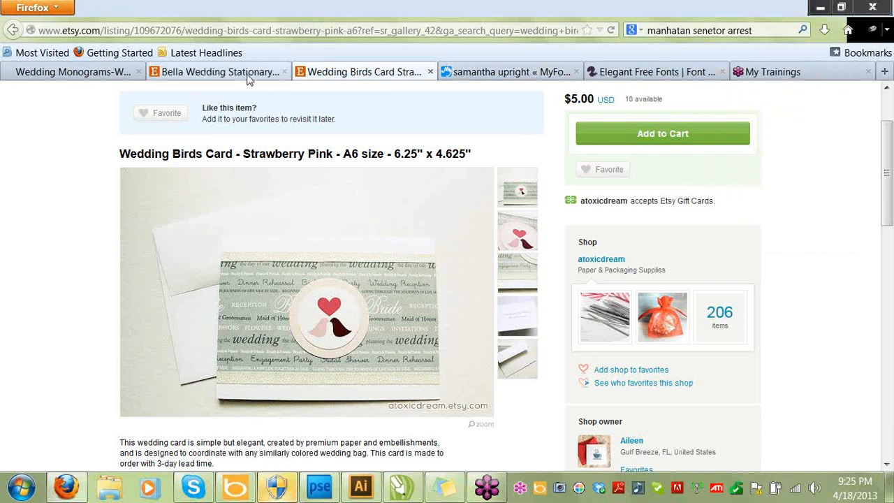
Close the MyFonts search results and the Font Squirrel page.
left_click(506, 74)
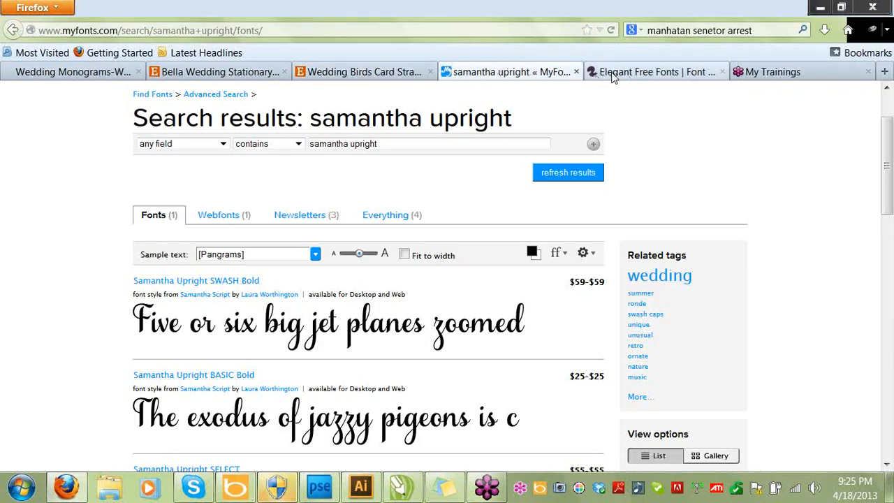
left_click(577, 72)
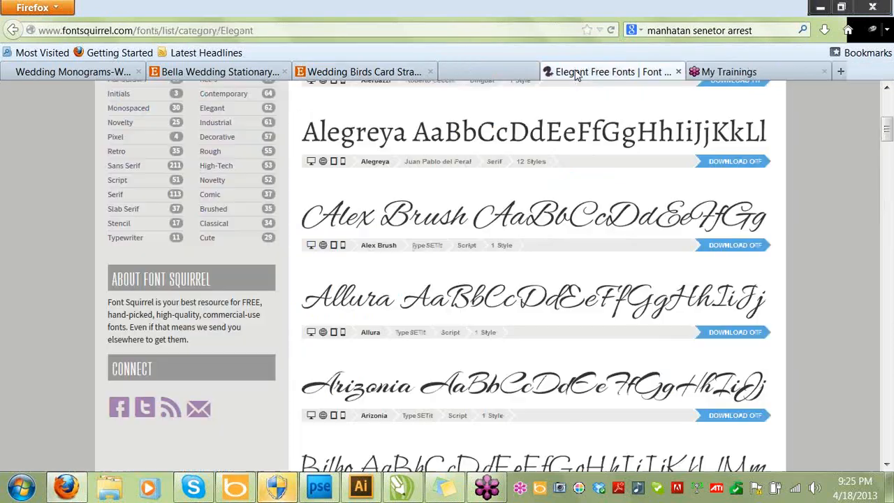
left_click(577, 72)
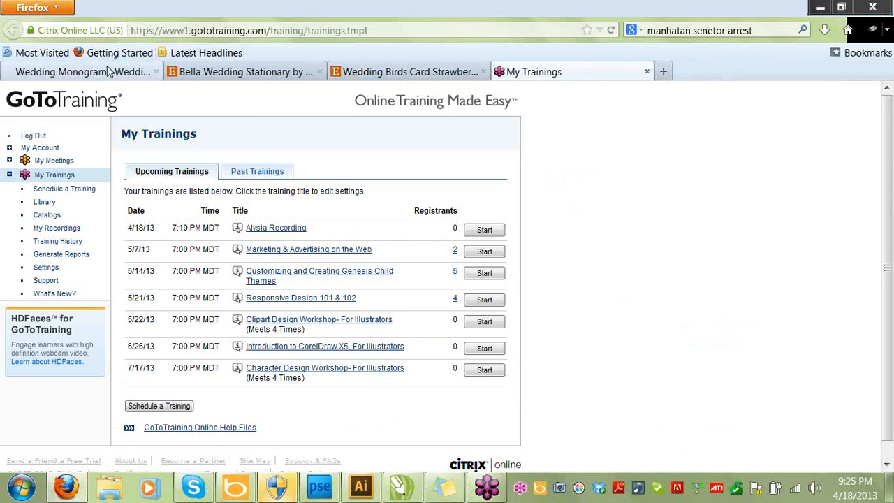
View the wedding monogram examples on True Love Logos and the Bella Wedding Stationary listing on Etsy.
left_click(73, 72)
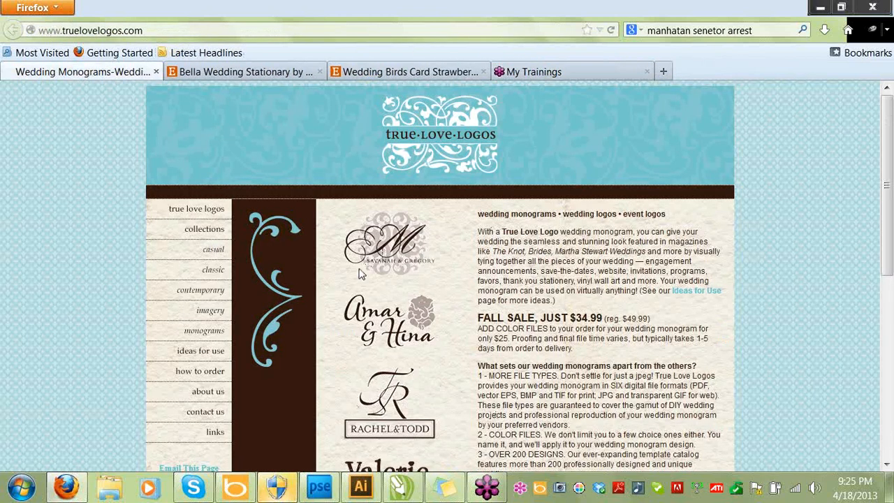
left_click(239, 71)
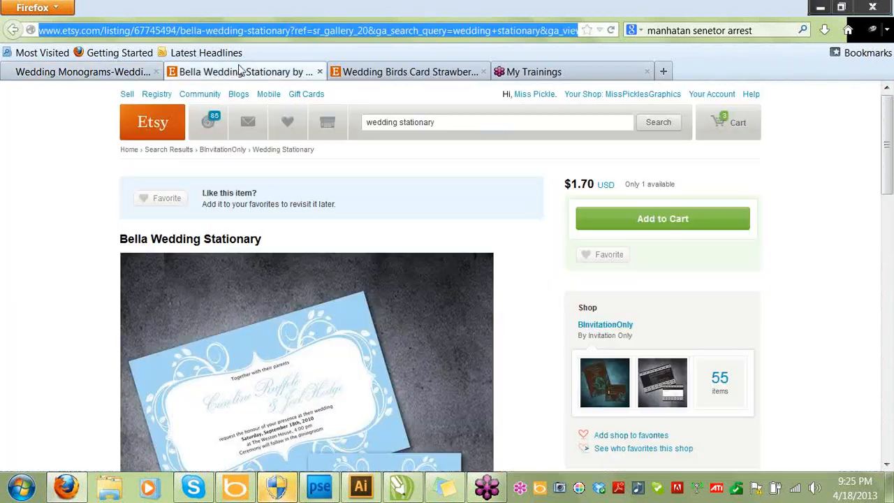
Compare the invitation layout of the Bella Wedding Stationary listing with the Wedding Birds Card listing and the wedding monogram examples.
left_click(886, 465)
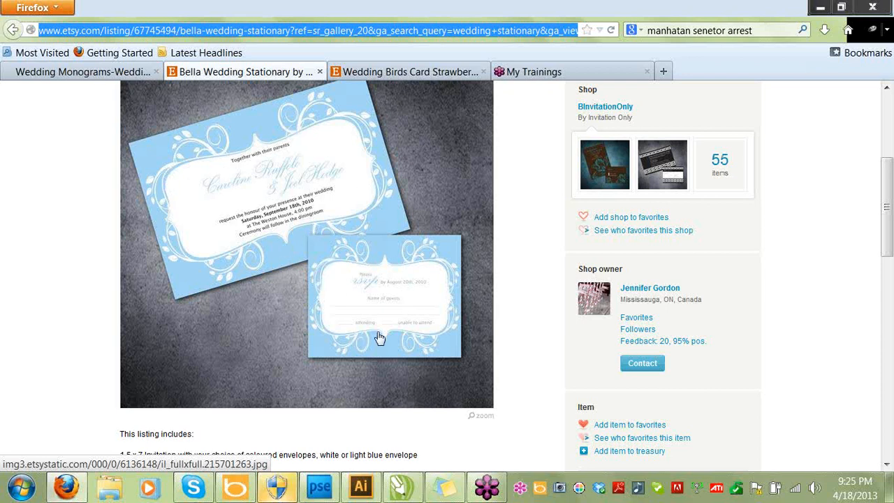
left_click(399, 73)
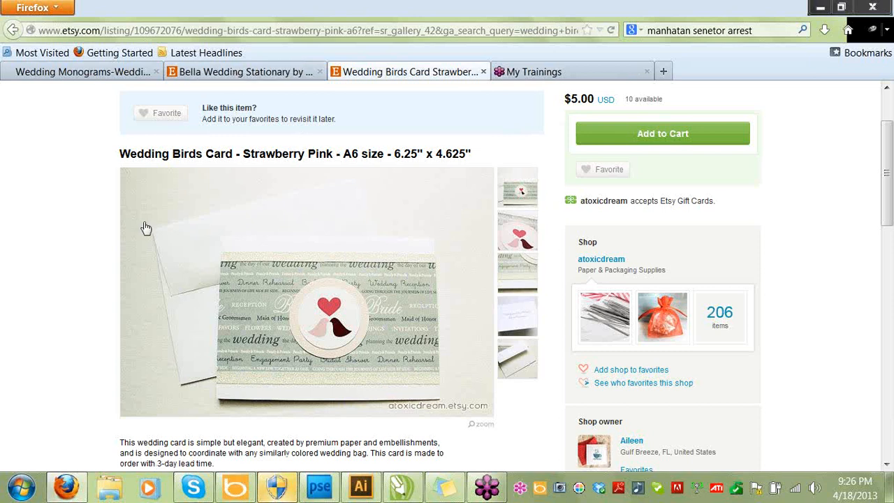
left_click(109, 72)
left_click(247, 72)
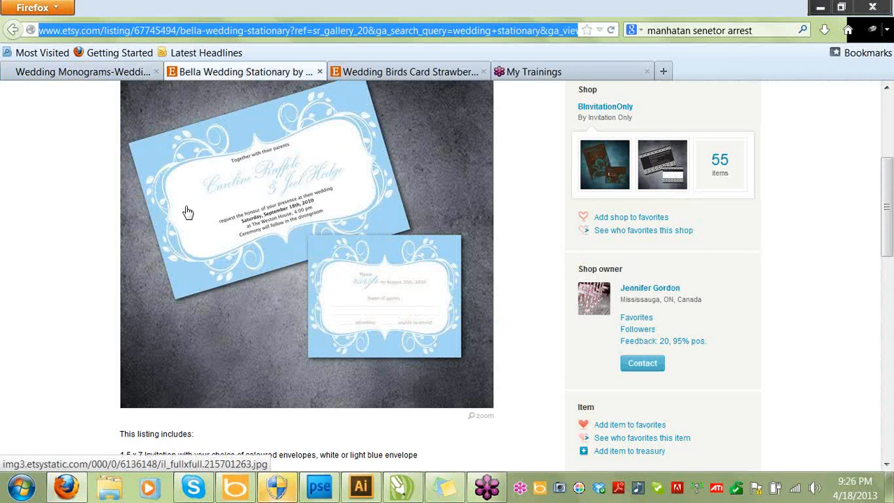
Switch to CorelDRAW and set the default outline width for new graphic objects to None.
left_click(412, 493)
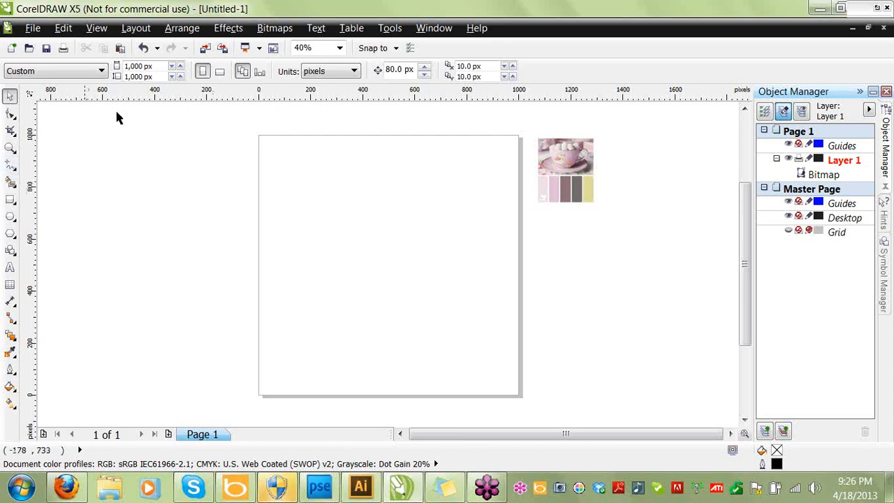
left_click(340, 49)
left_click(50, 147)
left_click(10, 147)
left_click_drag(259, 166, 414, 283)
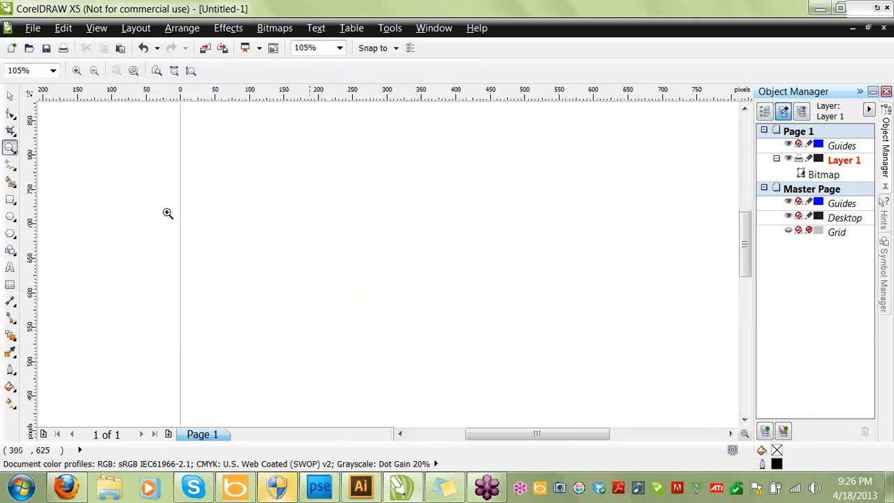
left_click(11, 166)
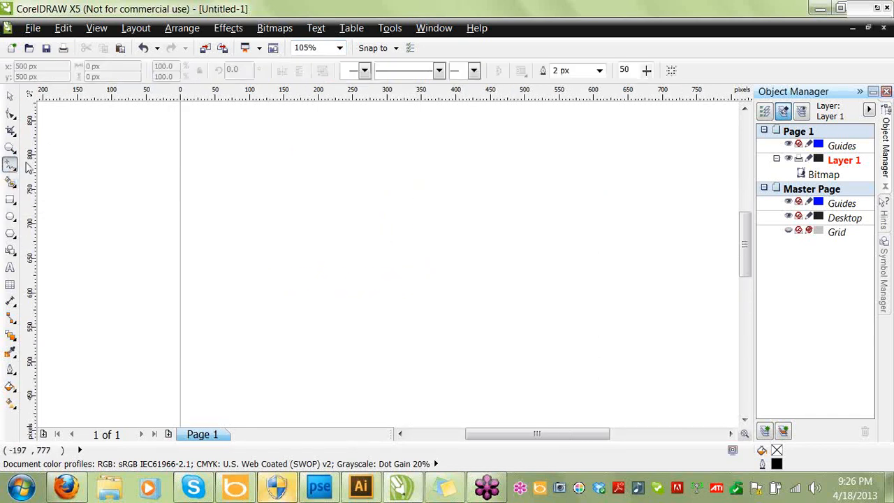
left_click(778, 464)
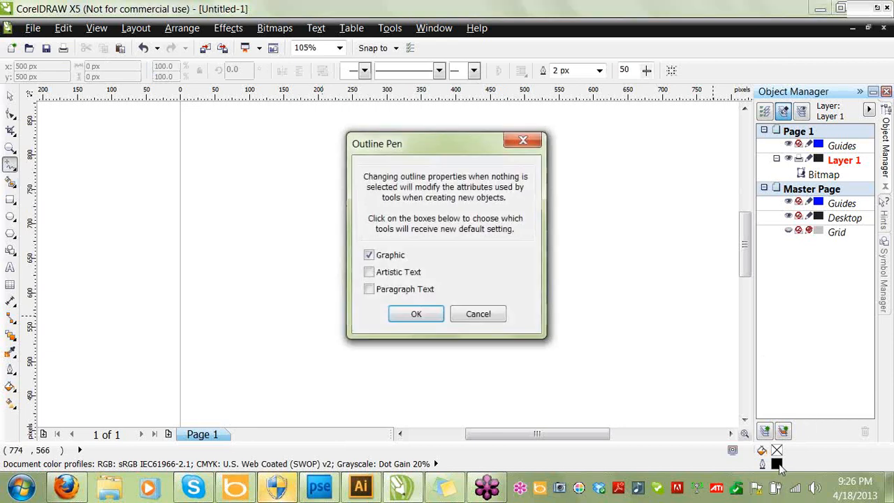
left_click(412, 315)
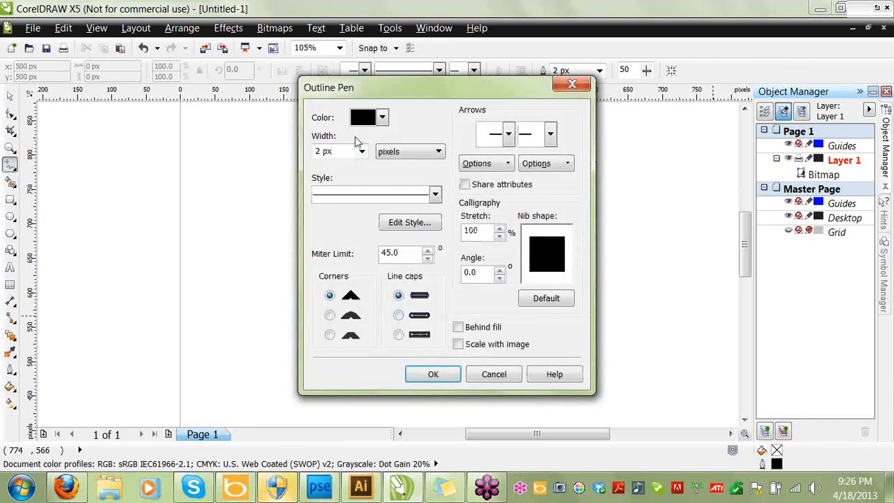
left_click(362, 152)
left_click(355, 164)
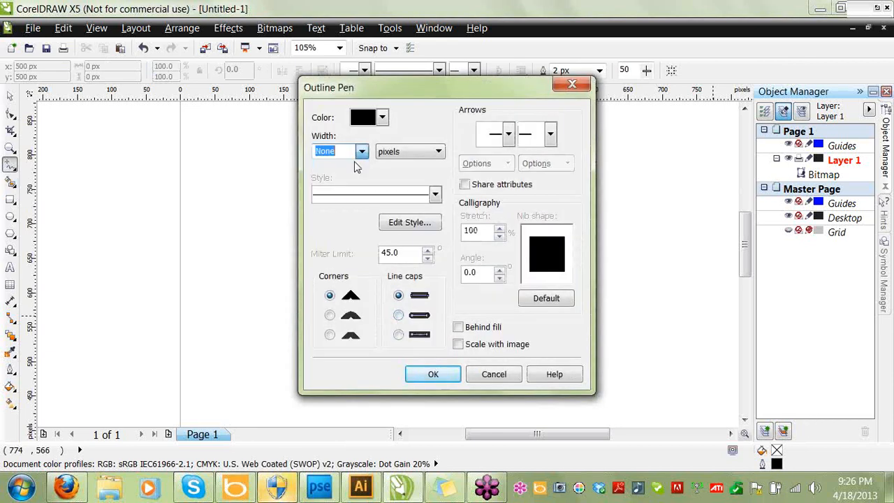
left_click(432, 376)
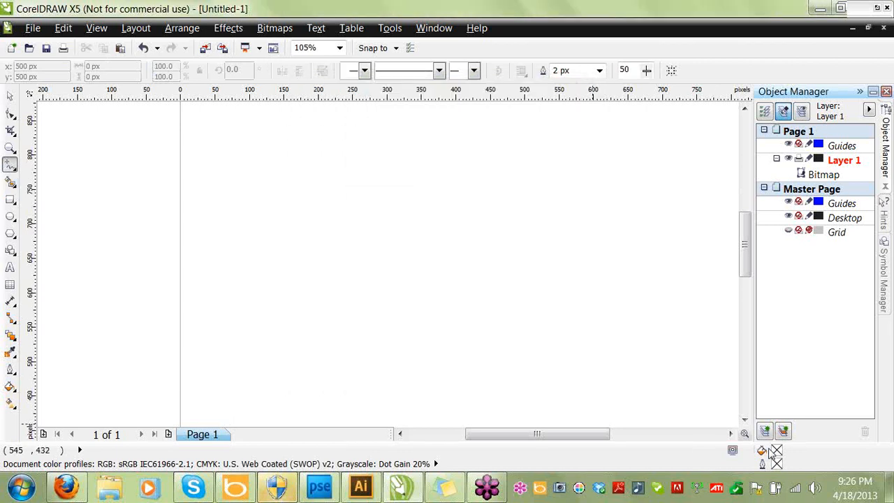
Set the default fill for new graphic objects to the mauve swatch (#8C7075) sampled from the teacup color palette.
left_click(340, 47)
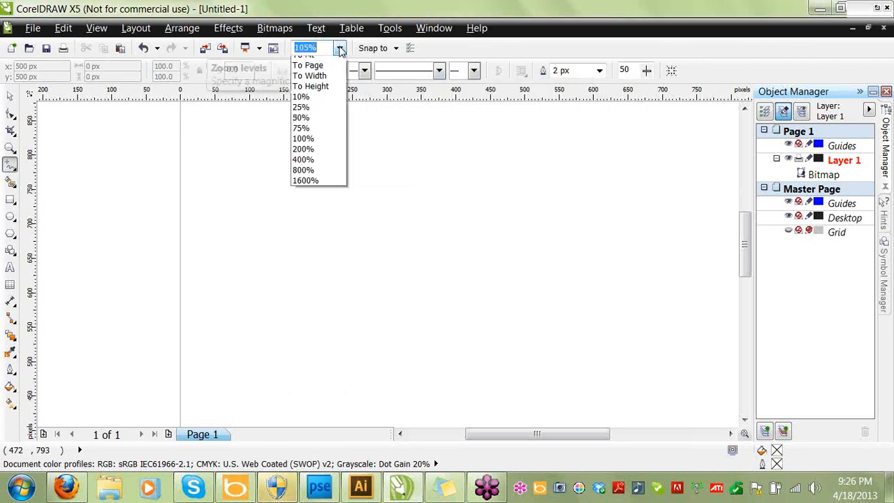
left_click(338, 56)
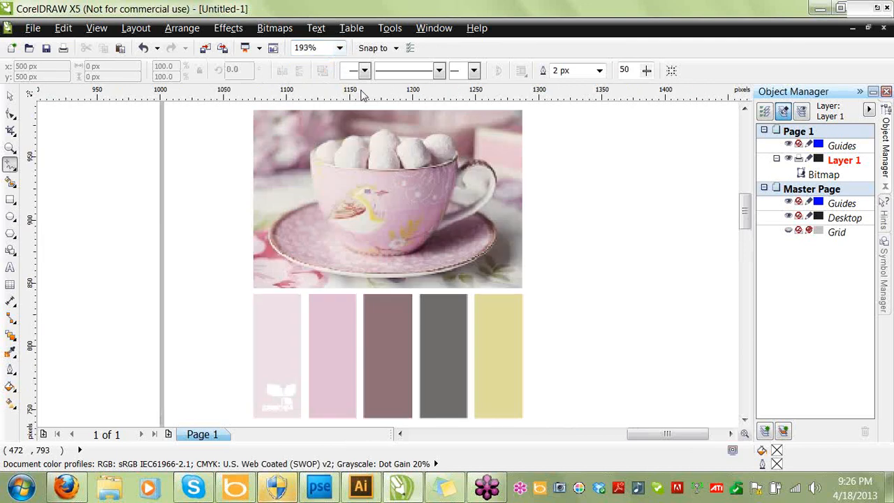
double_click(777, 452)
left_click(412, 314)
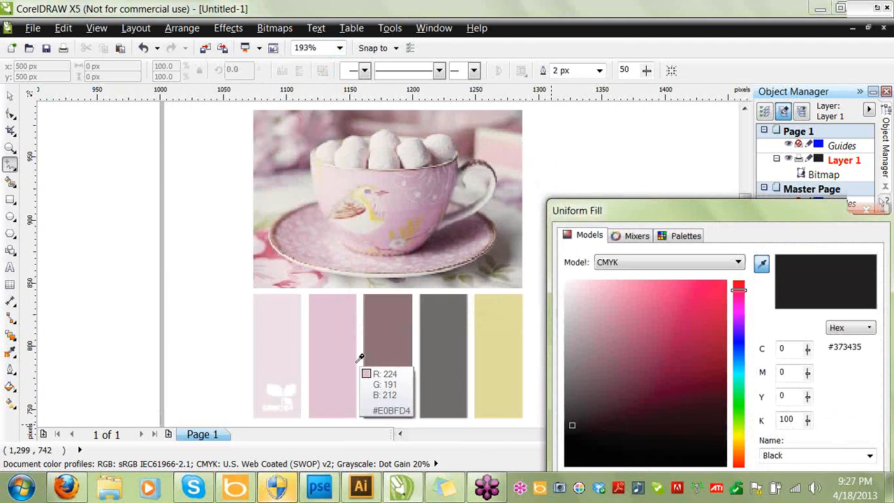
left_click(389, 350)
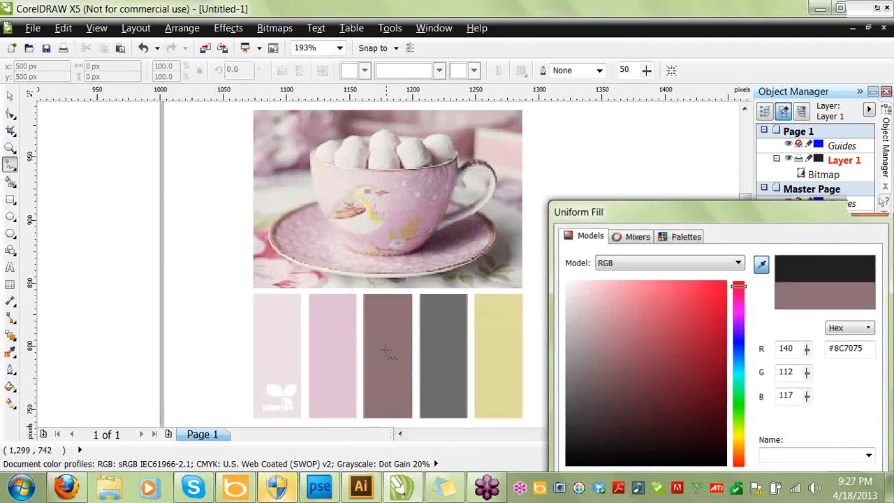
key("Return")
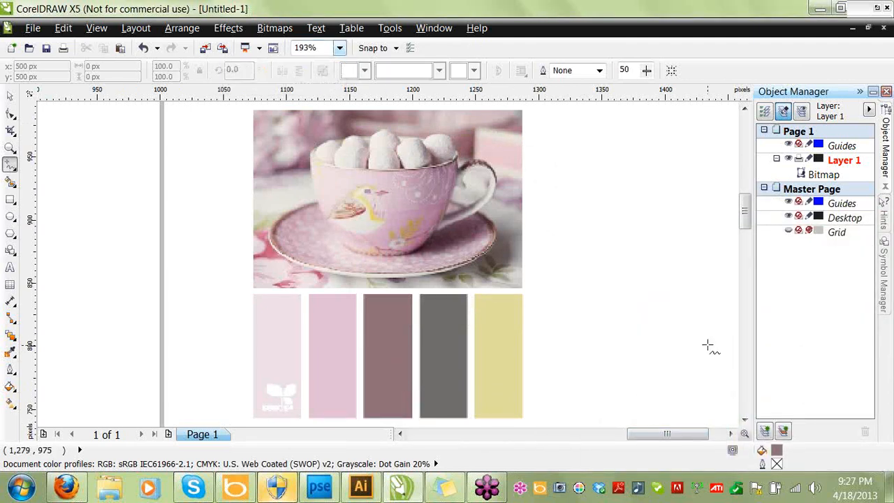
double_click(776, 451)
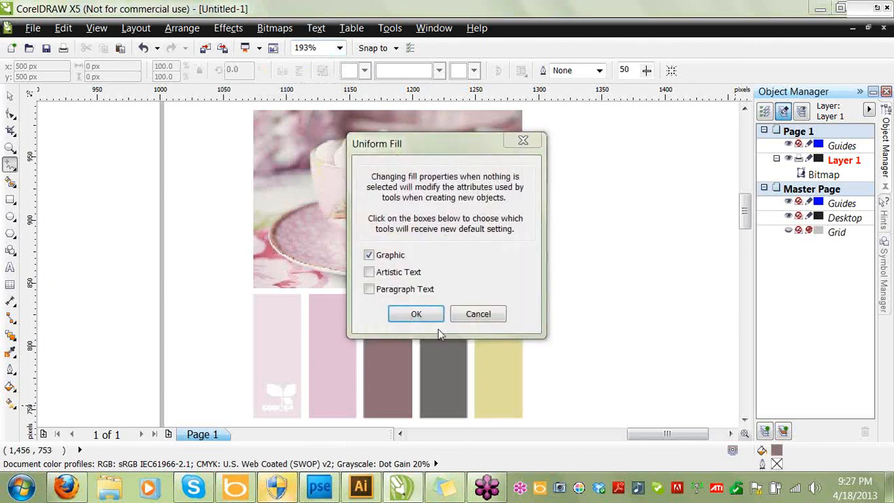
left_click(425, 319)
left_click(761, 263)
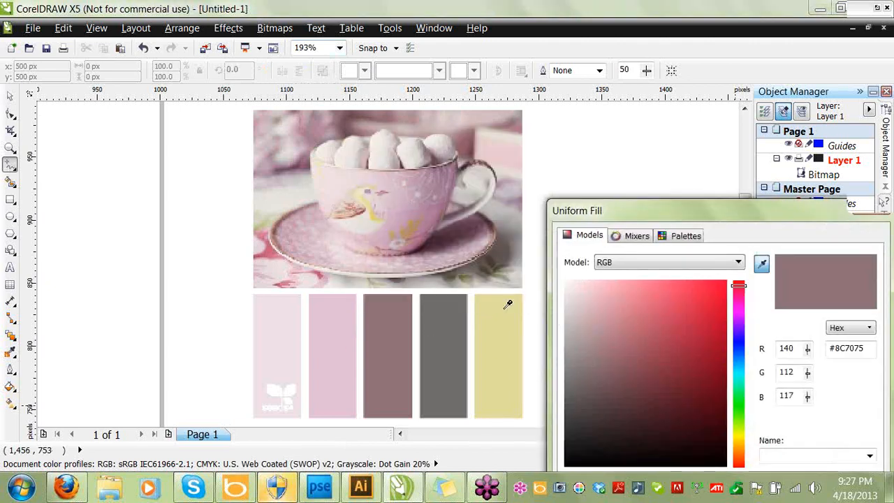
left_click(395, 329)
key("Return")
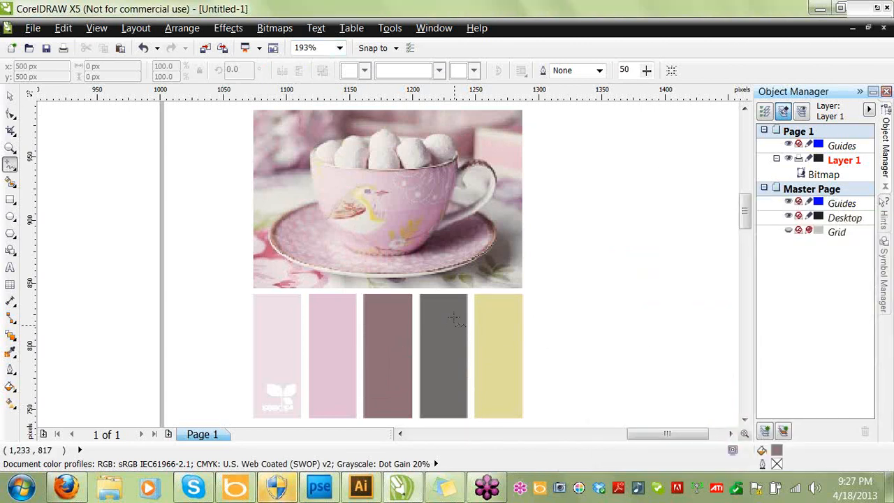
Check the Bella invitation's swirls in Firefox and draw a tapering freehand S-shaped flourish about 336 by 263 px near the page's upper-left corner in CorelDRAW.
left_click(340, 48)
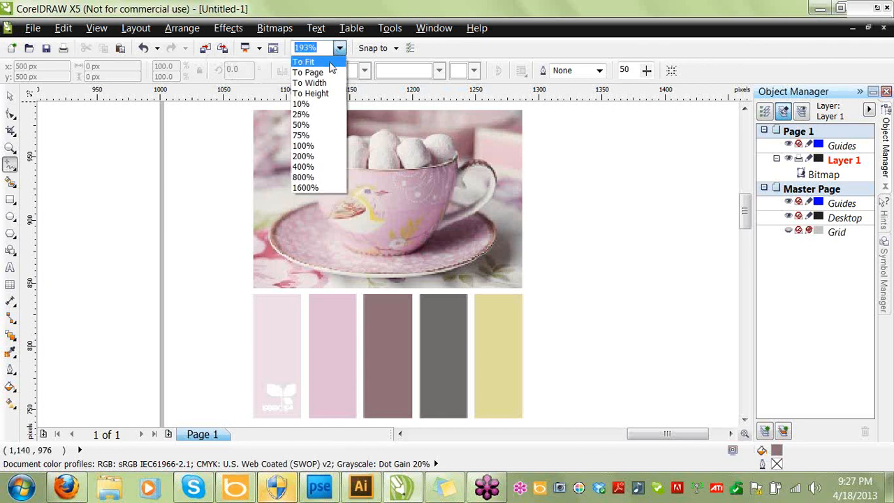
left_click(330, 63)
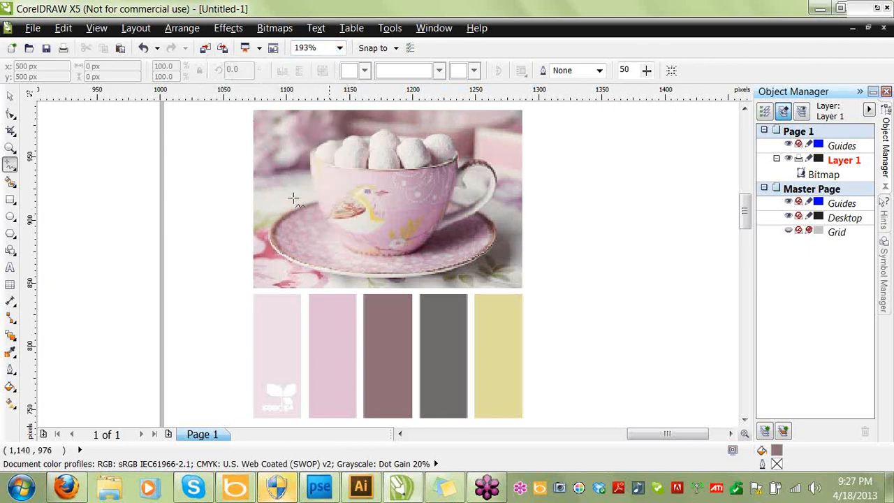
left_click(339, 48)
left_click(326, 72)
left_click(400, 434)
left_click(401, 435)
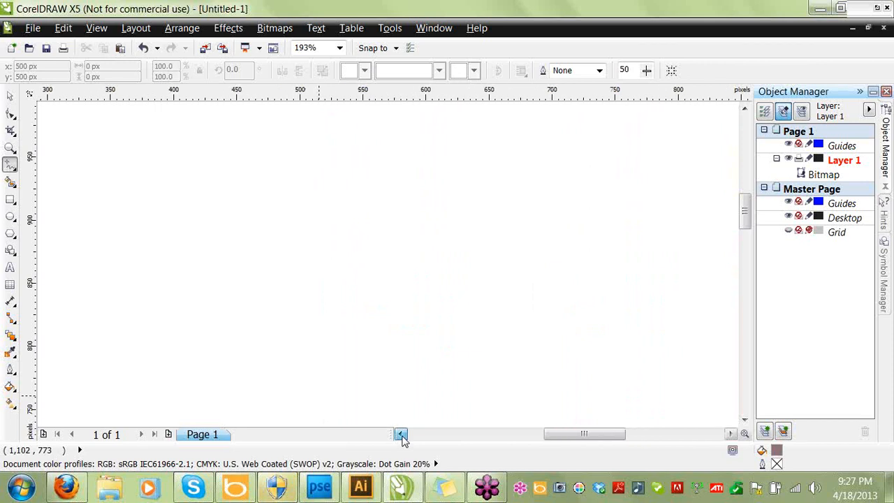
left_click_drag(517, 433, 555, 444)
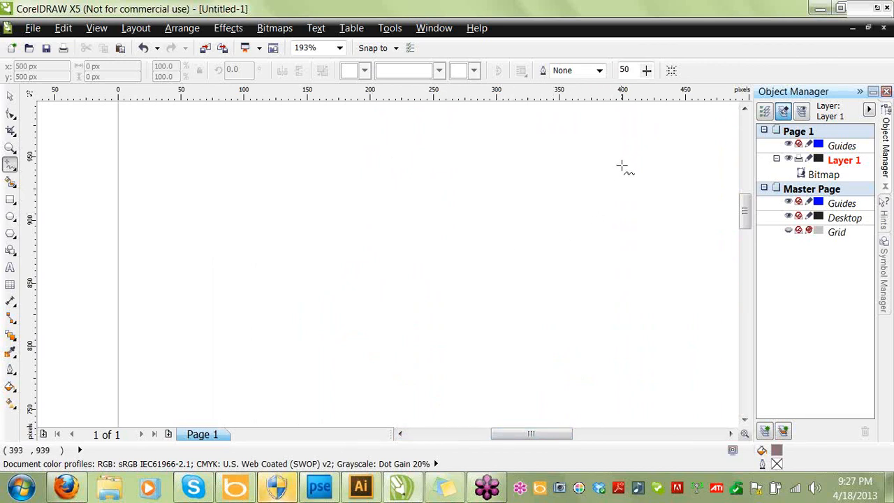
left_click(66, 488)
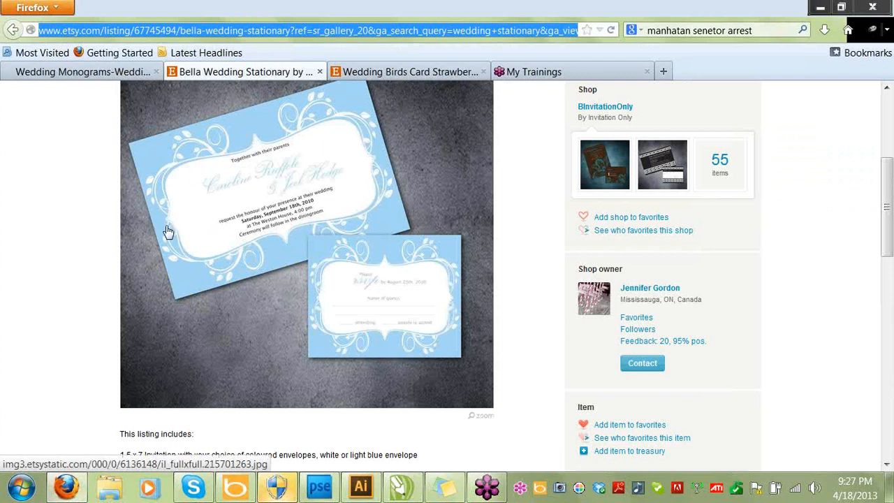
left_click(405, 487)
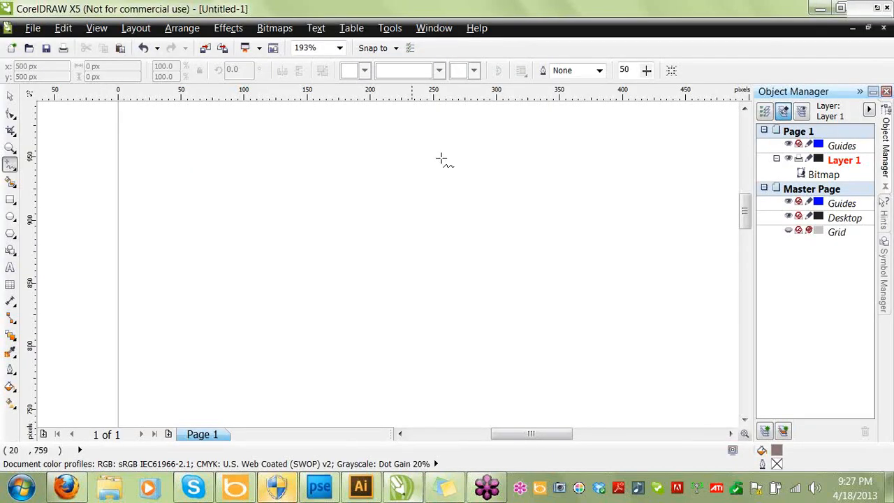
mouse_move(598, 134)
left_mouse_down()
mouse_move(579, 164)
mouse_move(528, 195)
mouse_move(468, 207)
mouse_move(320, 212)
mouse_move(256, 269)
mouse_move(232, 444)
mouse_move(173, 450)
mouse_move(200, 465)
mouse_move(228, 461)
mouse_move(267, 388)
mouse_move(270, 300)
mouse_move(305, 241)
mouse_move(530, 216)
mouse_move(590, 170)
mouse_move(598, 135)
left_mouse_up()
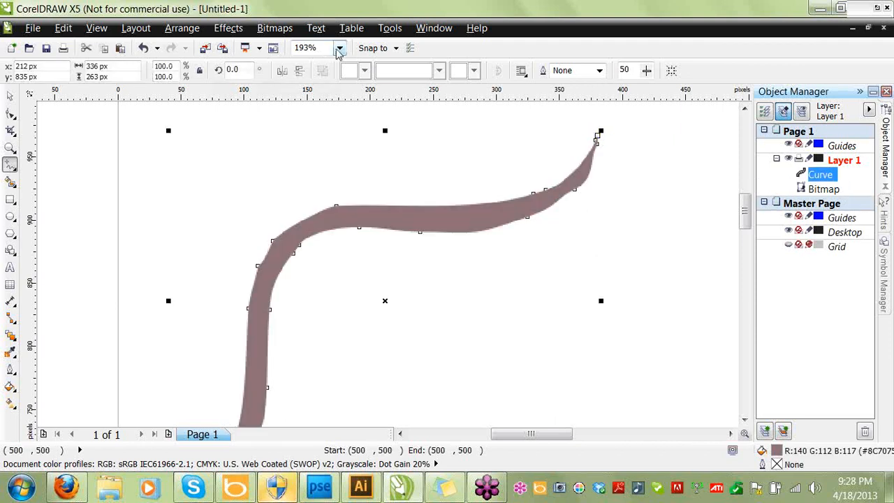
Stretch the flourish horizontally to about 462 px wide, keeping its height.
left_click(339, 47)
left_click(305, 60)
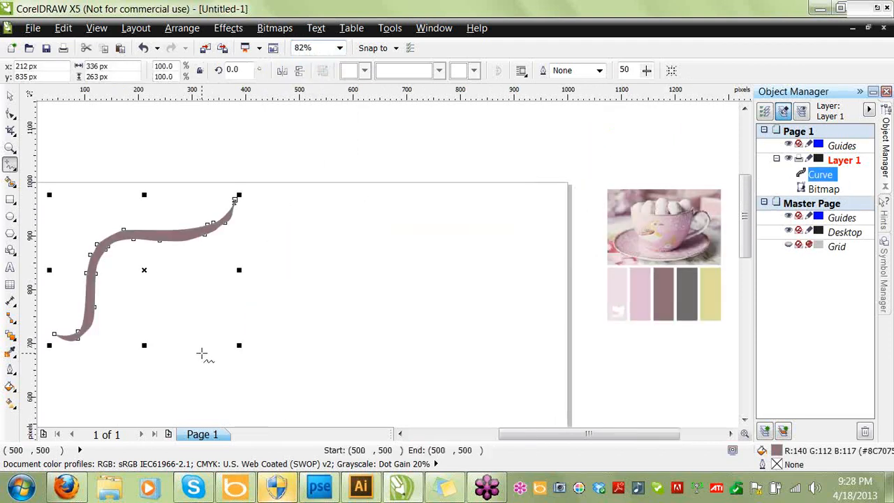
left_click(400, 434)
left_click(399, 434)
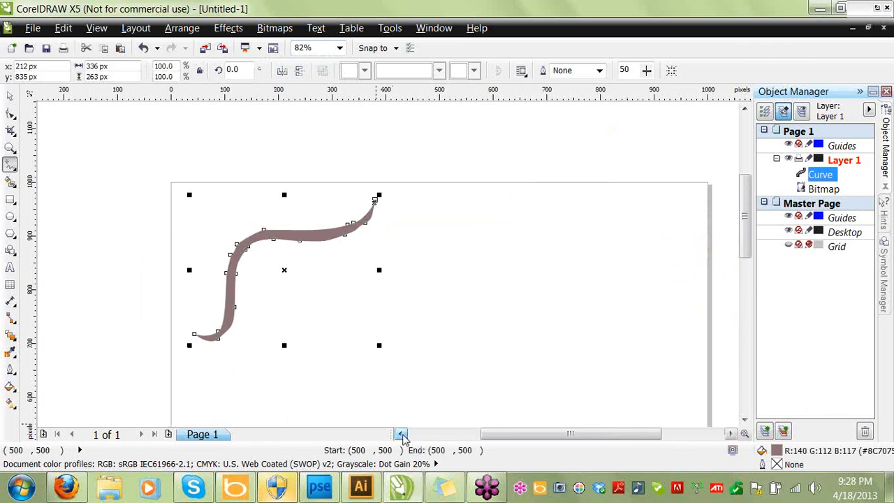
left_click_drag(380, 271, 457, 274)
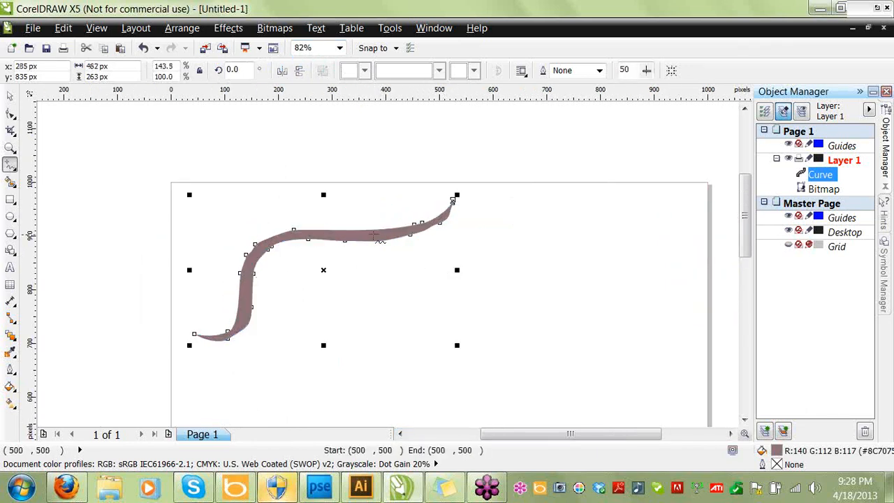
Delete the surplus nodes along the flourish's right end, near its upper tip, to smooth it.
key("F10")
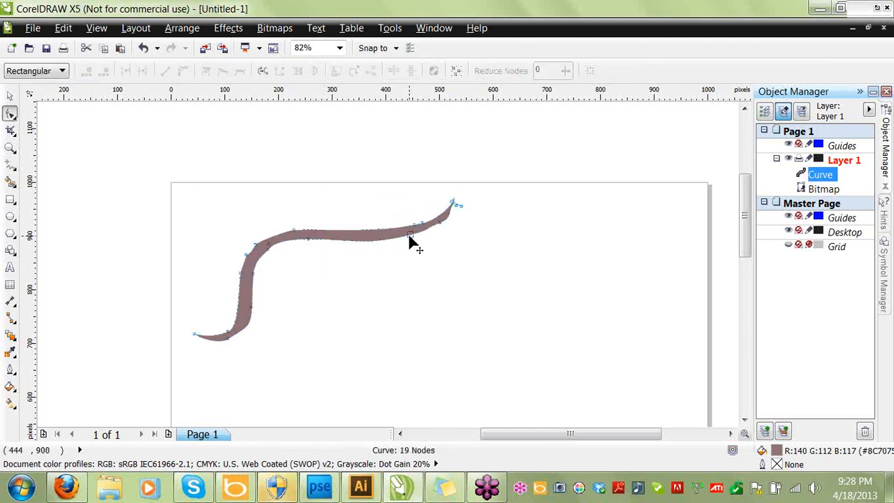
double_click(440, 222)
left_click(454, 207)
double_click(454, 207)
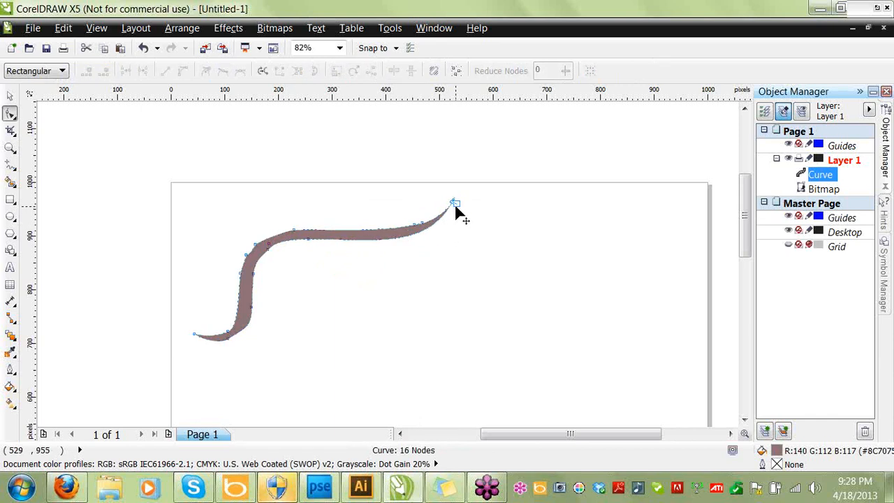
double_click(422, 225)
double_click(416, 229)
double_click(417, 231)
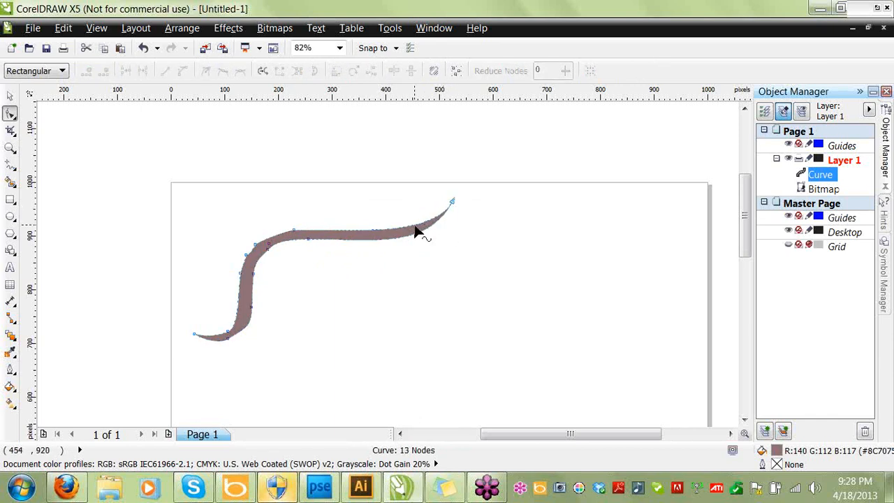
Delete the surplus nodes around the flourish's left bend, upper edge and lower tail to smooth the remaining outline.
double_click(270, 251)
double_click(255, 274)
double_click(265, 253)
double_click(230, 340)
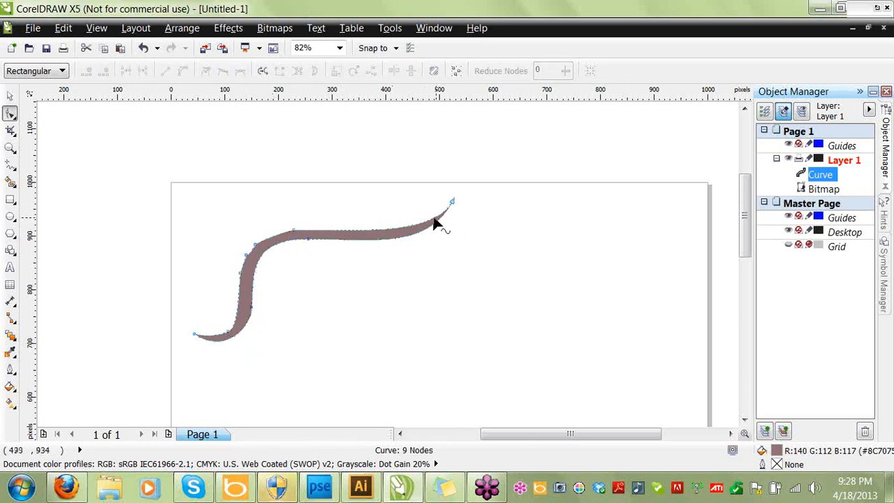
double_click(294, 229)
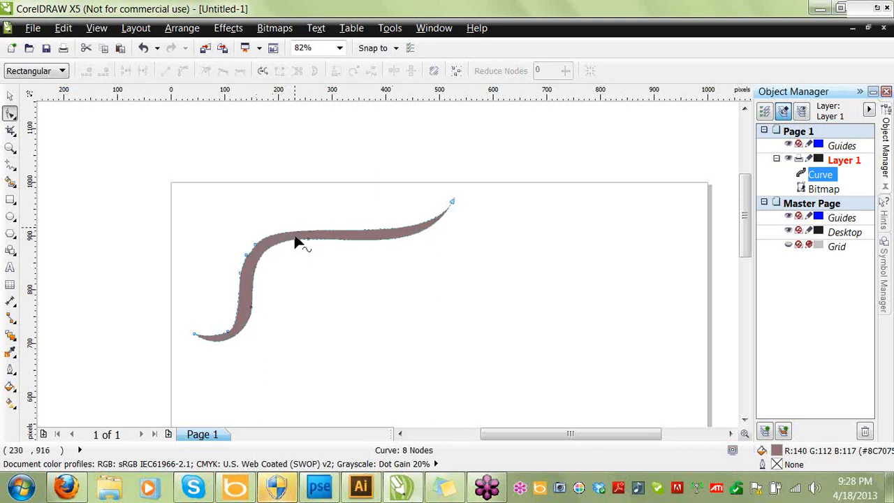
double_click(247, 255)
double_click(242, 274)
double_click(228, 333)
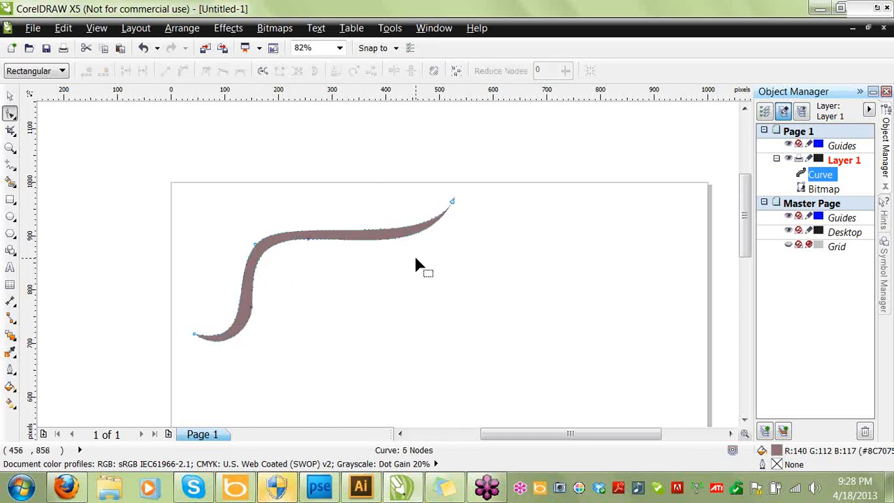
Reshape the curve at the flourish's upper-right tip into a narrow upward point by adjusting the tip node's handle.
left_click(452, 204)
left_click_drag(424, 258, 438, 258)
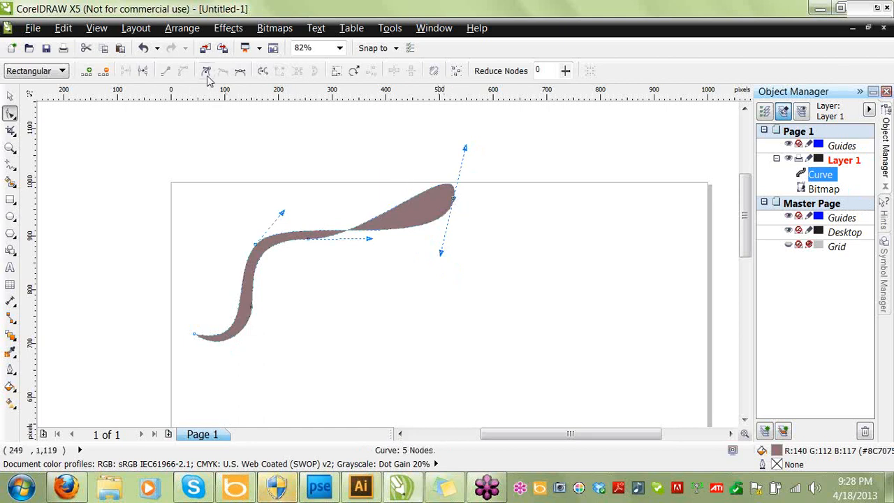
left_click_drag(465, 149, 456, 248)
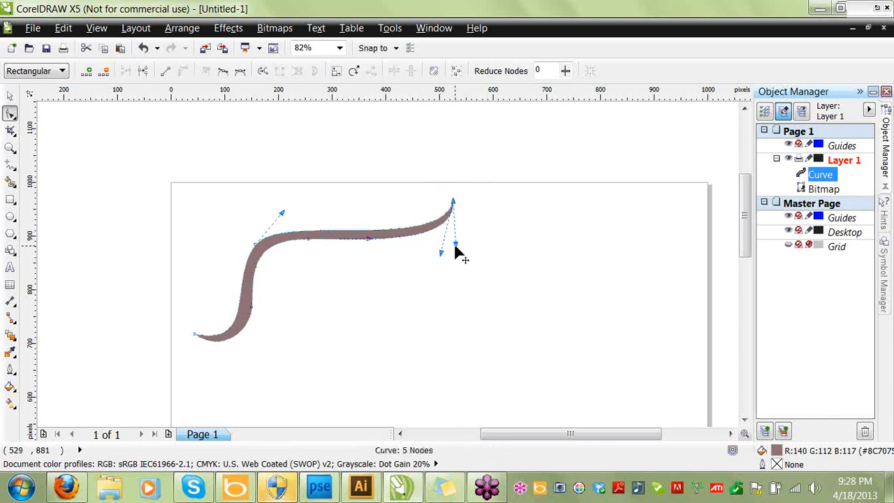
Reposition the outer and inner nodes of the flourish's left bend with their handles and delete the surplus lower node on the inner edge.
left_click_drag(255, 247, 268, 236)
left_click_drag(241, 271, 206, 279)
left_click_drag(302, 208, 299, 234)
left_click(308, 239)
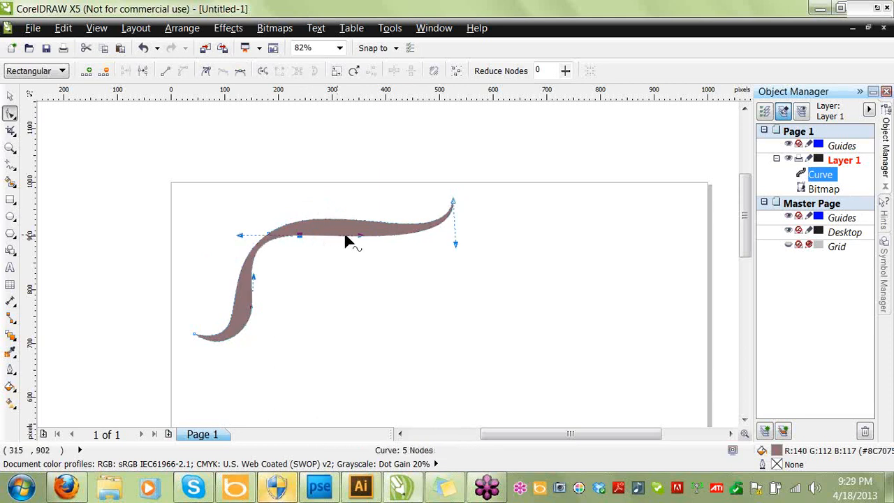
left_click_drag(359, 235, 335, 212)
key("Delete")
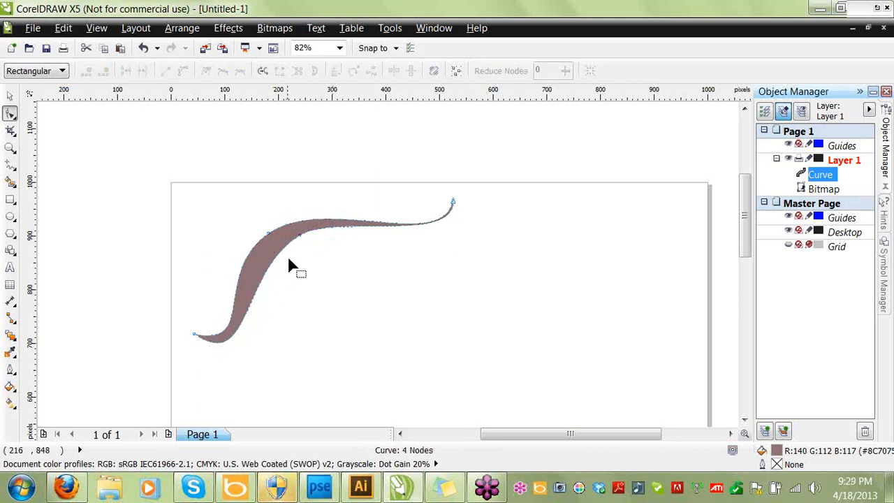
Move the inner bend node closer to the outer bend node and adjust the lower tail's handle to thin the stroke.
mouse_move(303, 239)
left_mouse_down()
mouse_move(289, 244)
mouse_move(285, 231)
mouse_move(292, 236)
left_mouse_up()
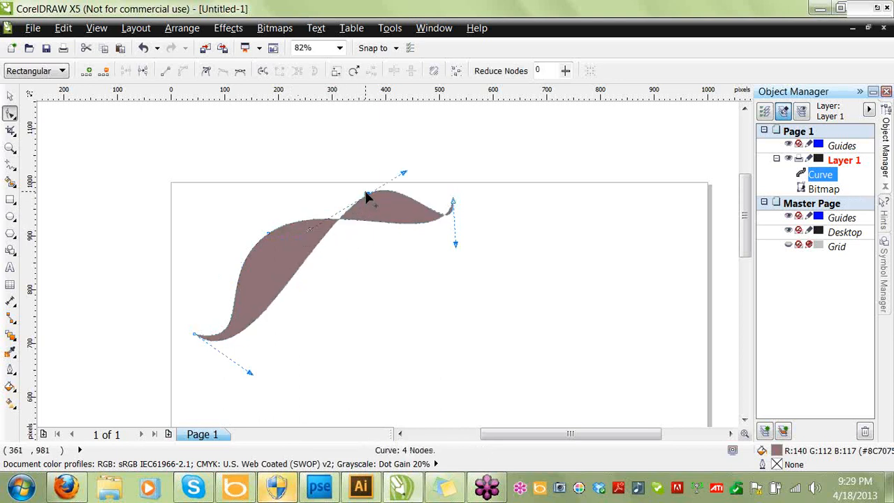
left_click_drag(360, 199, 279, 235)
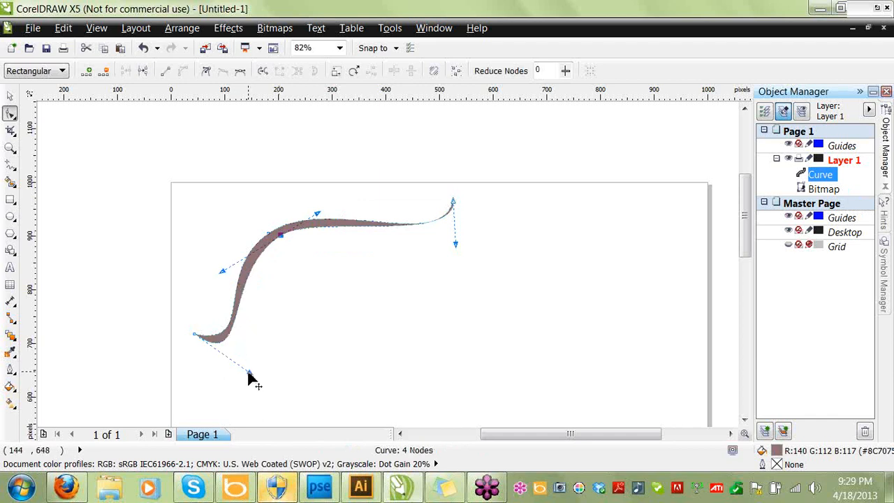
left_click_drag(248, 372, 260, 355)
Fine-tune the handles of the upper-right tip and the inner bend node to even out the upper stroke's thickness.
left_click(453, 200)
left_click_drag(441, 255, 437, 250)
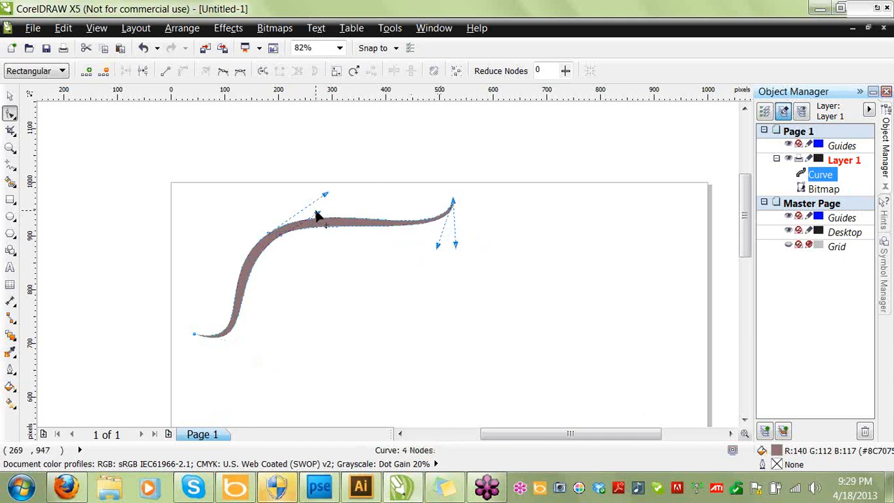
left_click_drag(320, 220, 325, 217)
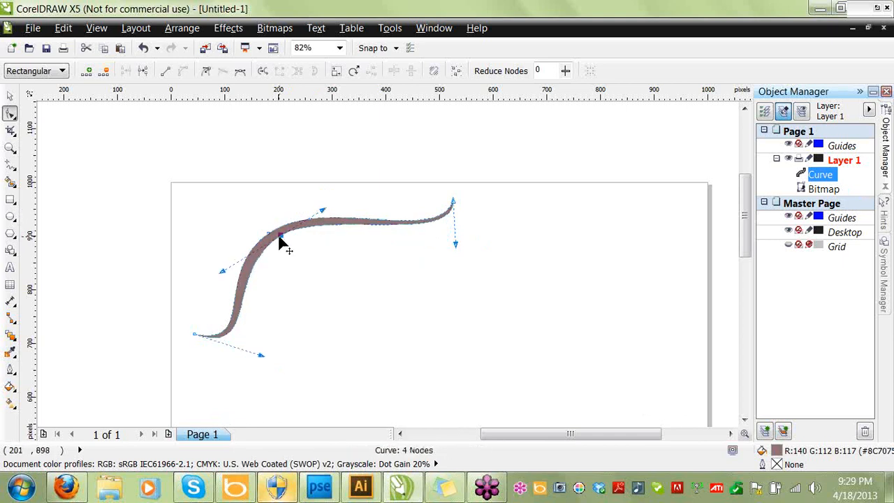
mouse_move(281, 237)
left_mouse_down()
mouse_move(292, 246)
mouse_move(280, 238)
left_mouse_up()
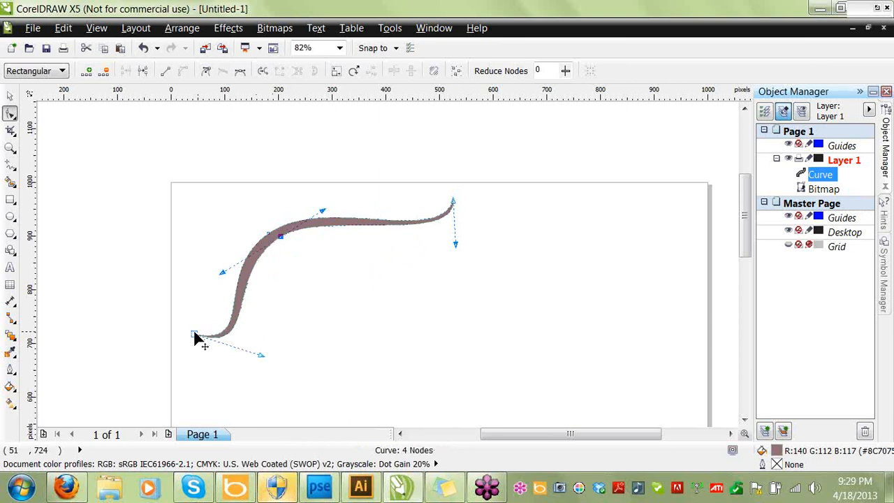
Extend the flourish's lower-left tip slightly outward and raise its two handles to flatten and taper the tail.
left_click_drag(194, 336, 184, 340)
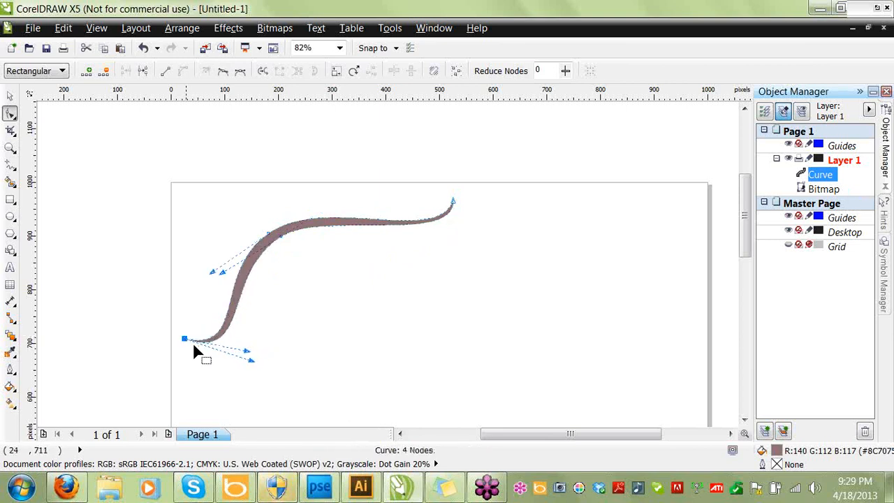
left_click_drag(248, 352, 250, 331)
left_click_drag(250, 362, 246, 346)
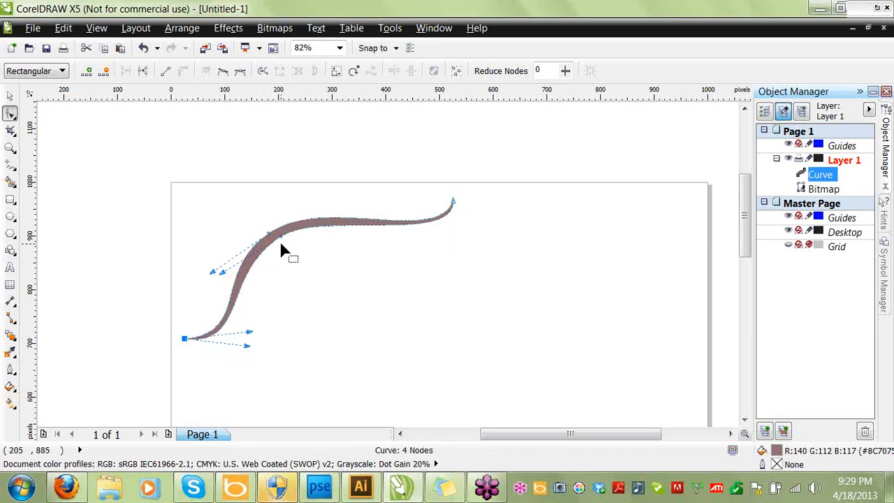
Draw a circle about 17 px across over the flourish's lower-left tail with the Ellipse tool.
left_click_drag(750, 222, 751, 233)
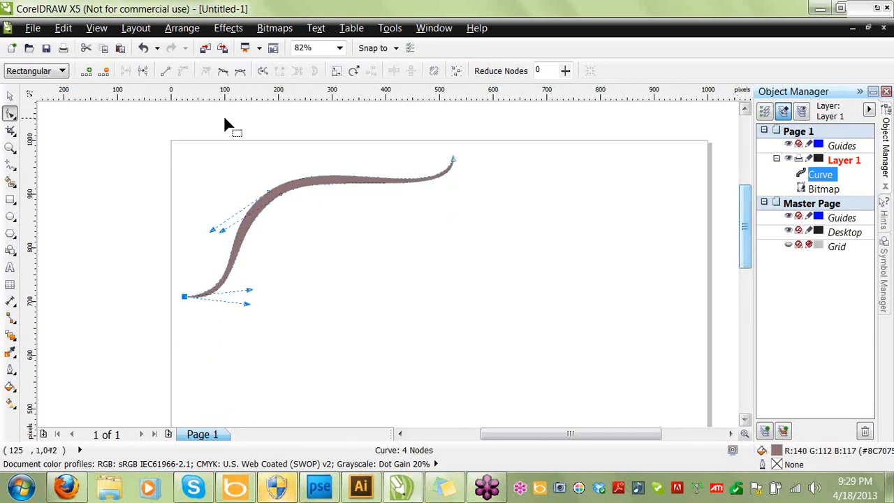
left_click(10, 95)
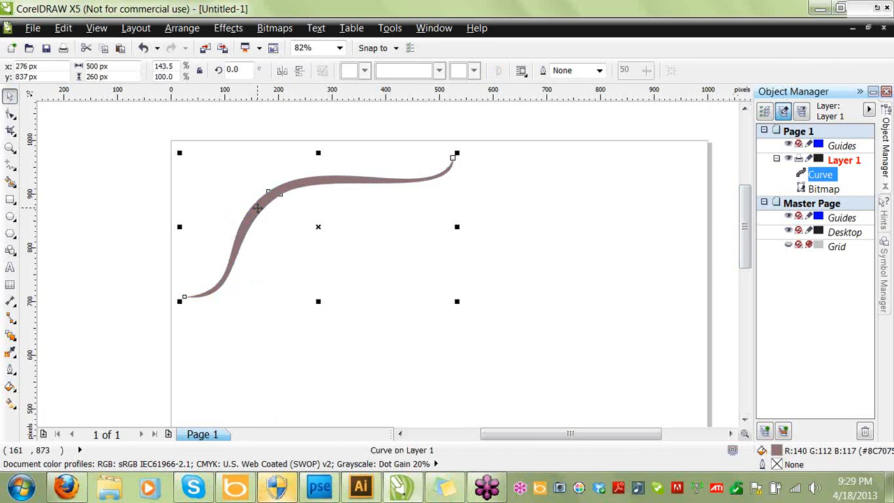
left_click(258, 207)
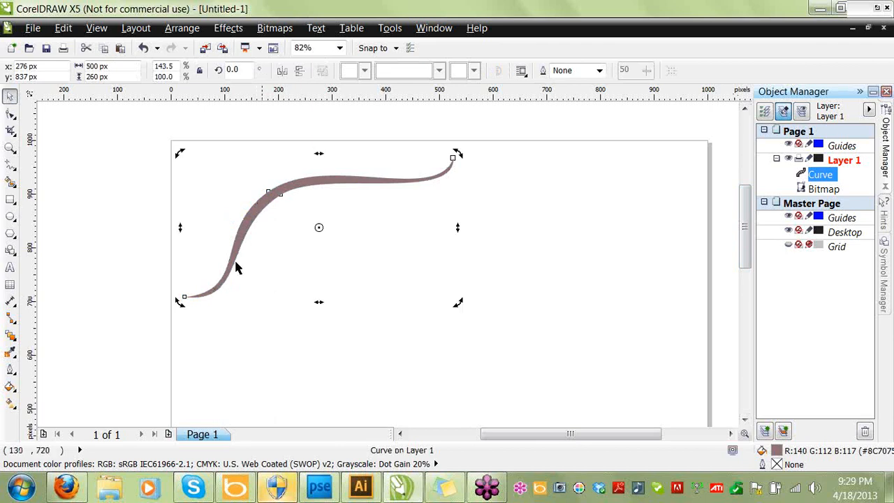
left_click(11, 218)
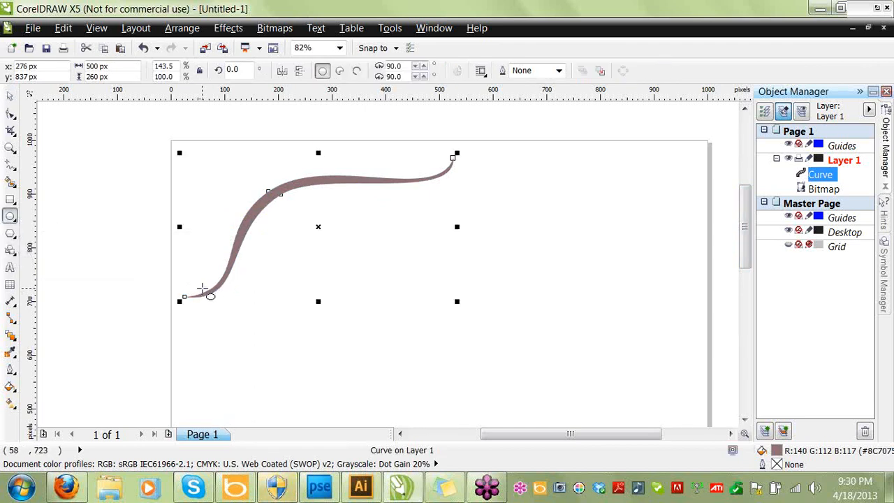
left_click_drag(203, 294, 212, 298)
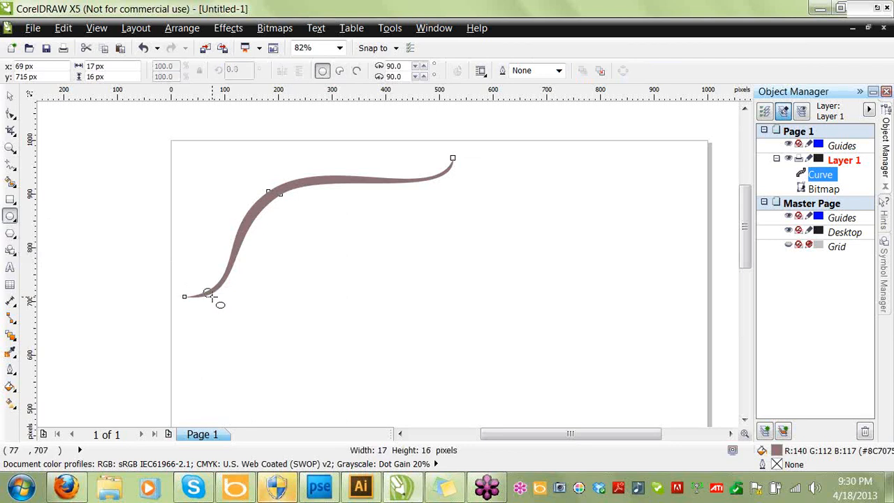
left_click_drag(211, 296, 212, 297)
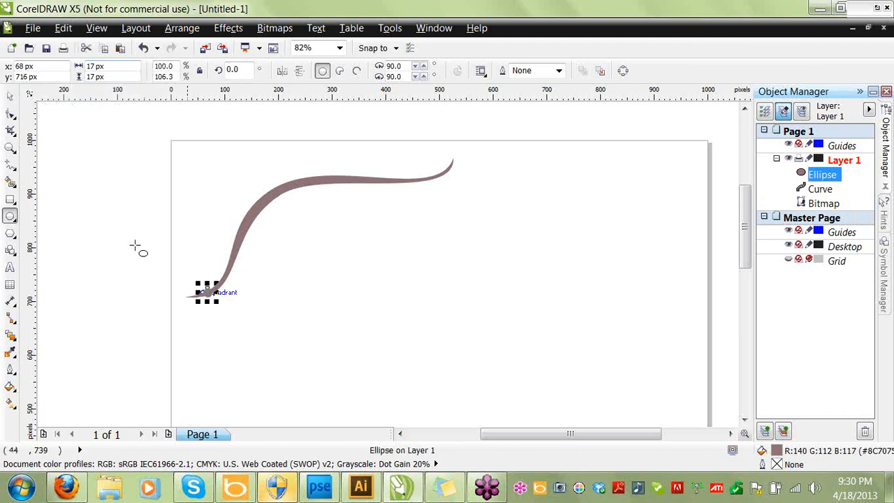
Deselect the circle and try to set the duplicate distance to 0 px horizontally and 1 px vertically.
left_click(12, 97)
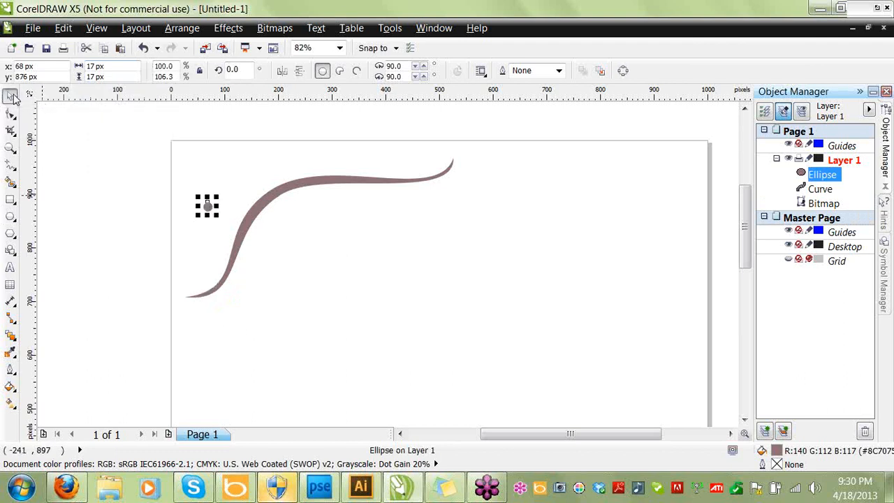
left_click(174, 191)
double_click(467, 65)
key("BackSpace")
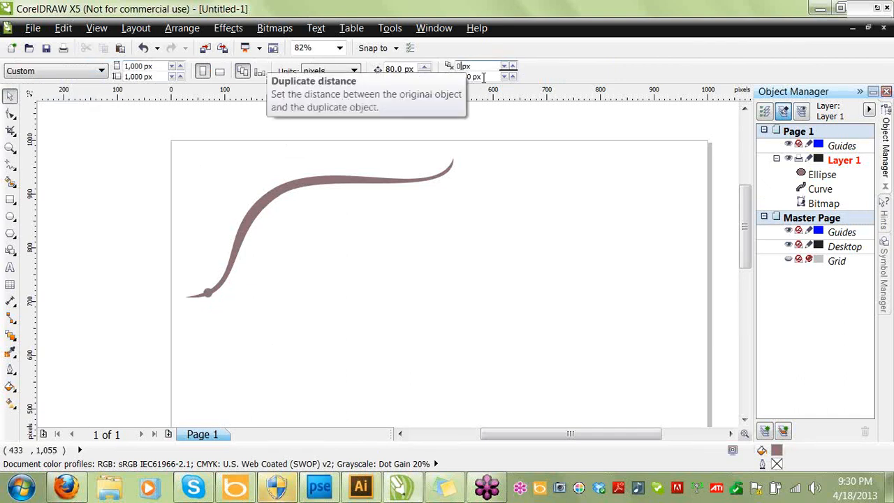
type("0")
key("Tab")
double_click(472, 75)
type("1")
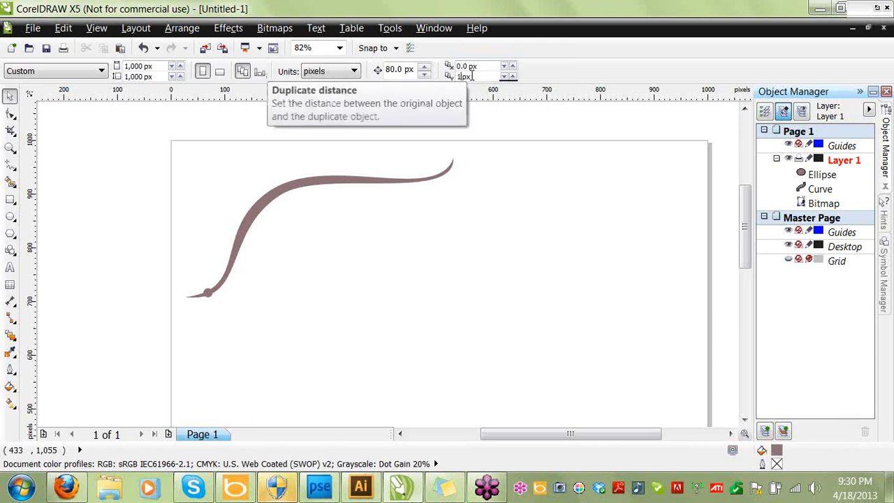
Try to lower the nudge distance, and set both duplicate distances to 1.0 px.
left_click(394, 68)
key("BackSpace")
key("BackSpace")
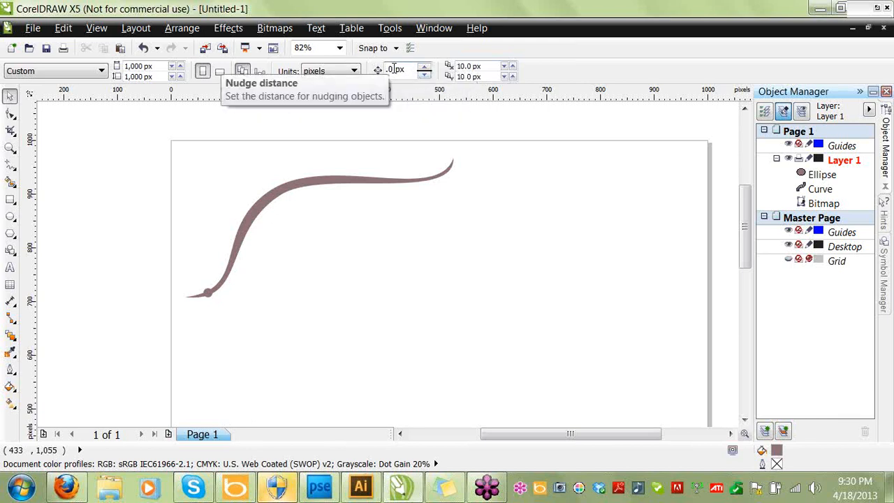
left_click(466, 66)
key("BackSpace")
key("BackSpace")
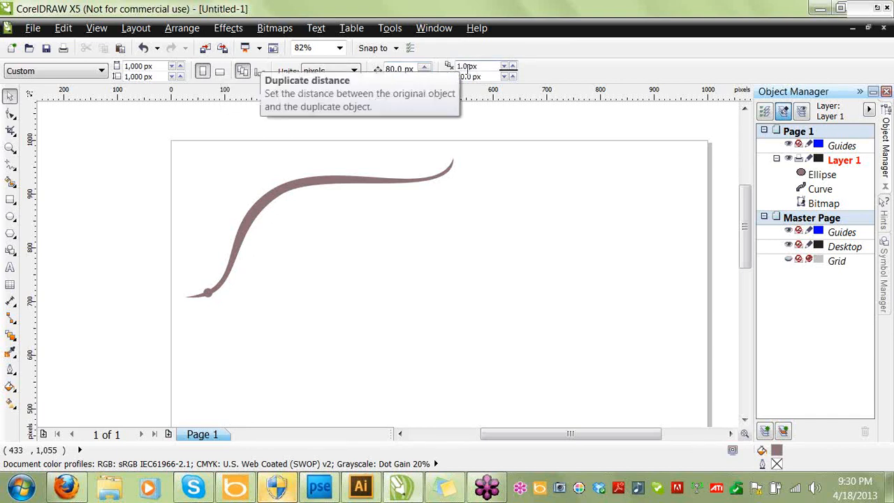
left_click(464, 77)
key("BackSpace")
key("BackSpace")
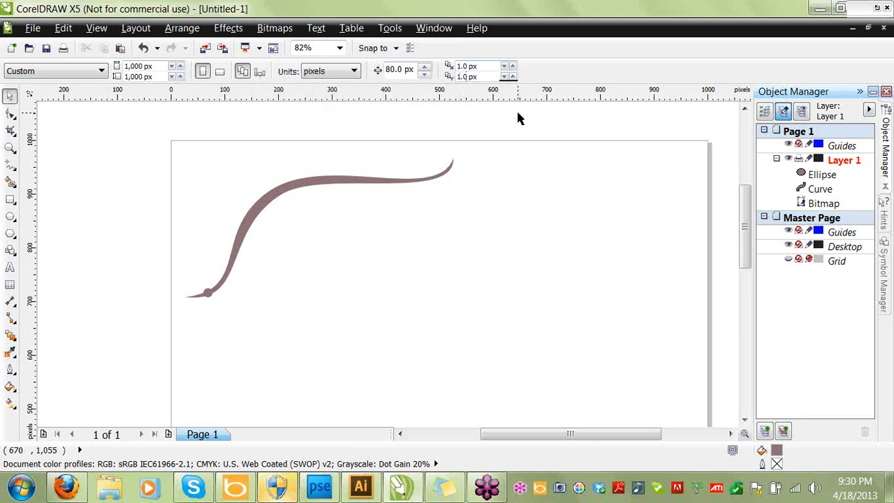
Nudge the circle up and down to test the nudge distance, leaving it above the flourish's tail.
left_click(208, 294)
key("Up")
key("Down")
key("Up")
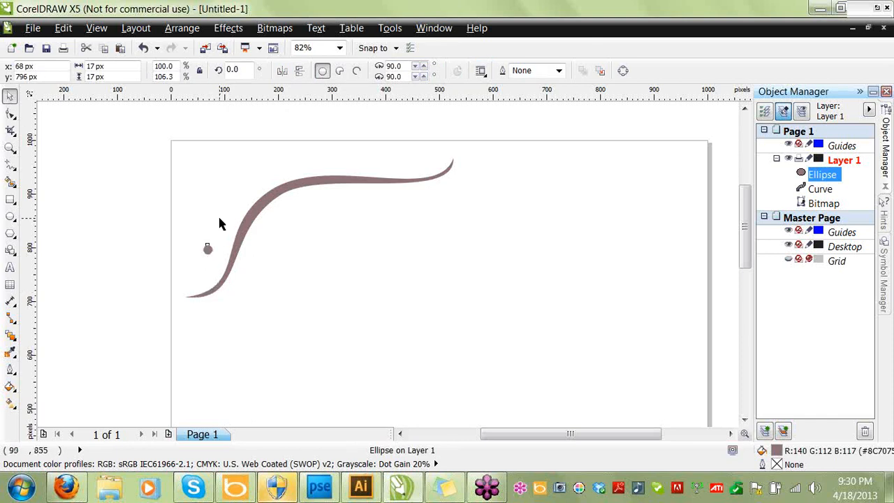
left_click(219, 218)
Try to set the nudge distance to 1.0 px.
left_click(396, 69)
key("BackSpace")
key("BackSpace")
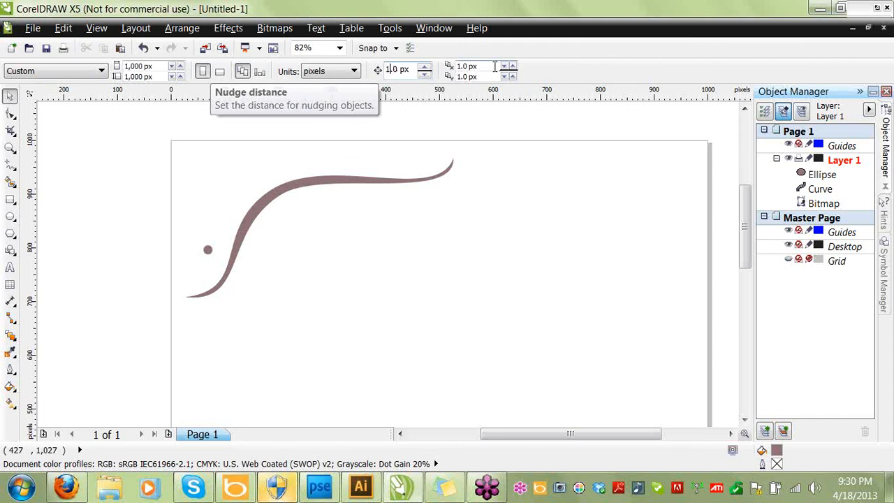
Set the horizontal and vertical duplicate distances to 0.0 px.
left_click(465, 68)
key("BackSpace")
key("BackSpace")
type("0")
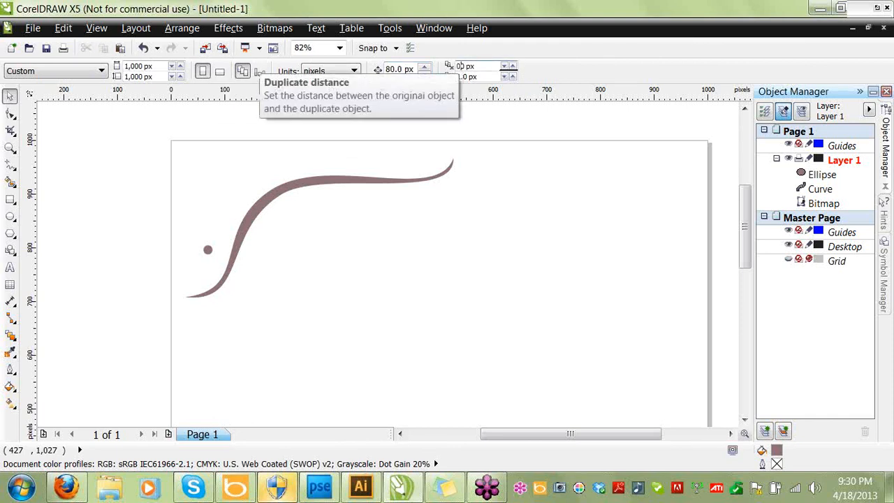
left_click(464, 77)
key("BackSpace")
key("BackSpace")
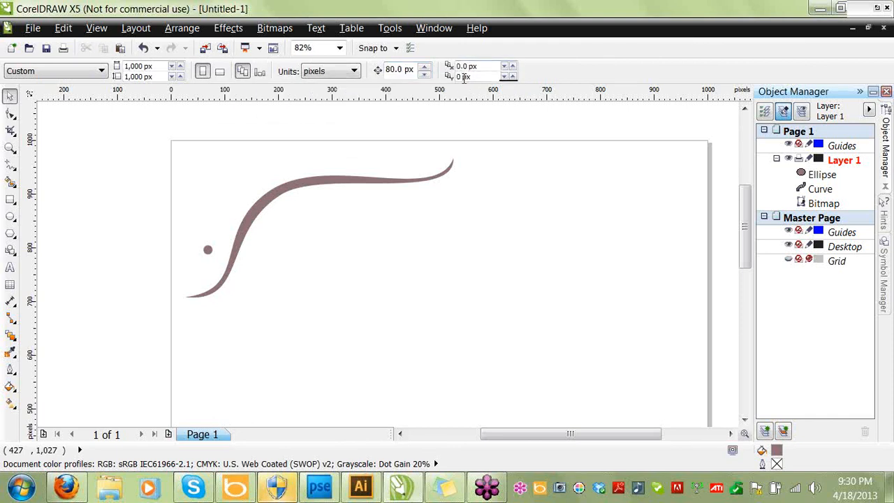
Move the circle against the upper side of the flourish's lower tail, at about x 75, y 734 px, and deselect it.
left_click(206, 251)
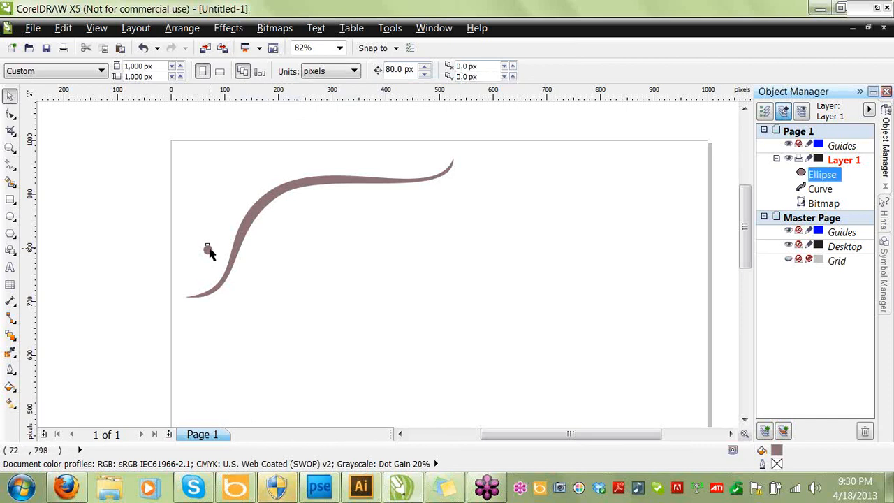
left_click_drag(211, 282, 211, 283)
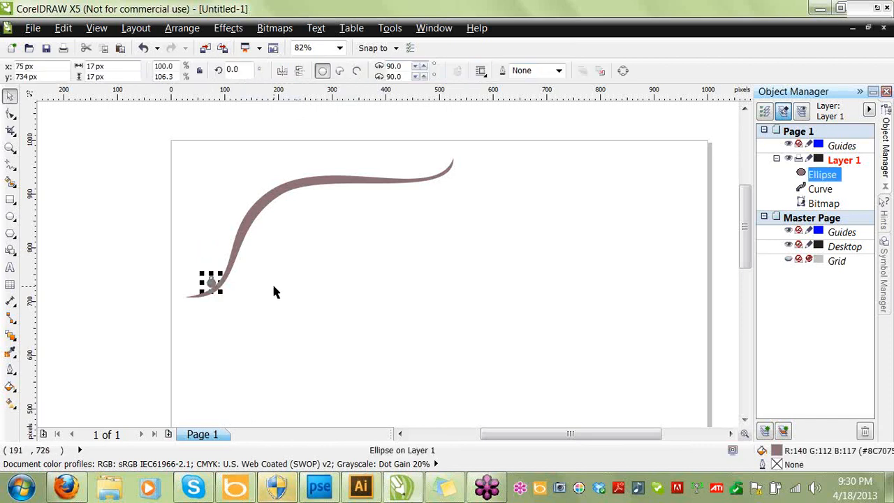
left_click(273, 292)
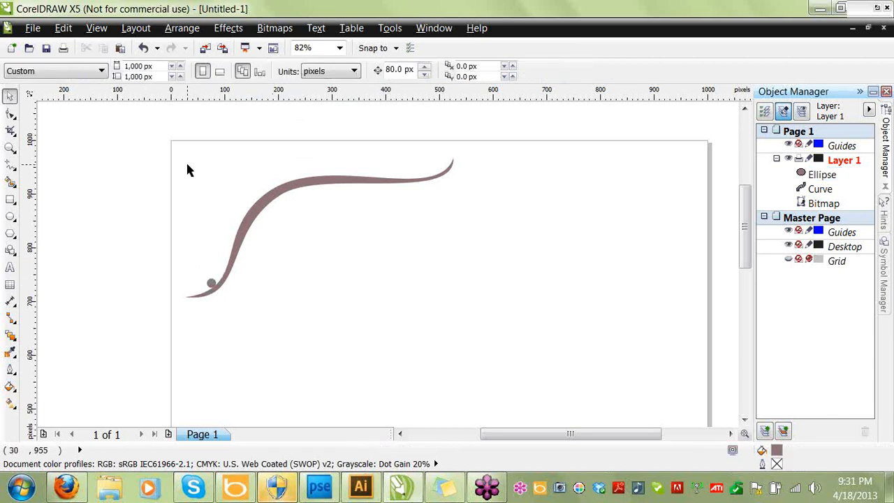
Try again to change the nudge distance to 1.0 px by editing its value directly.
left_click(394, 73)
key("BackSpace")
key("BackSpace")
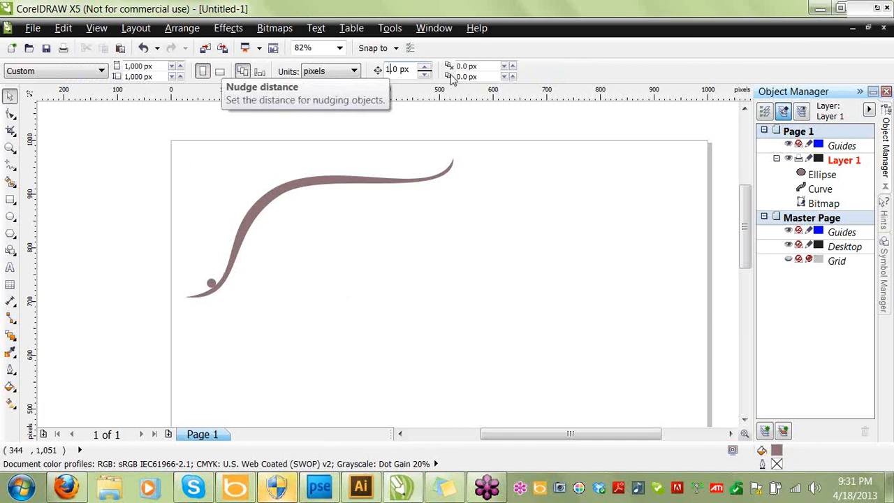
key("BackSpace")
type("80")
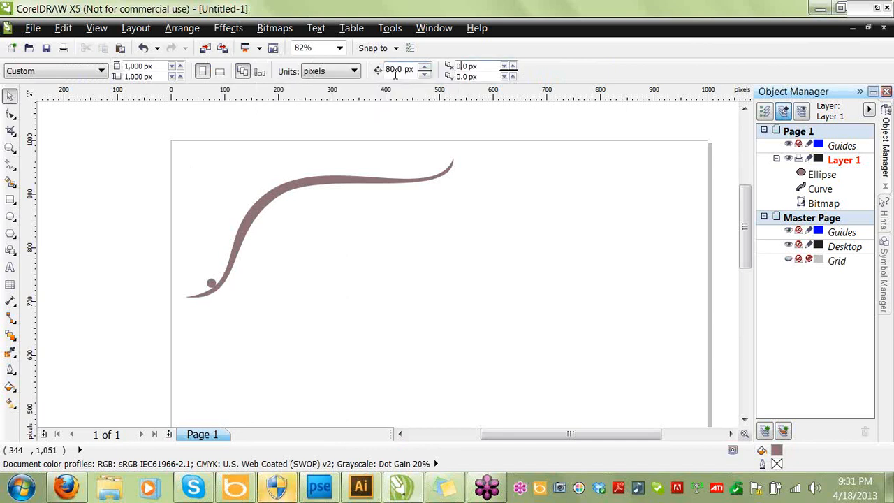
Set the nudge distance to 1.0 px.
left_click(424, 74)
left_click(424, 75)
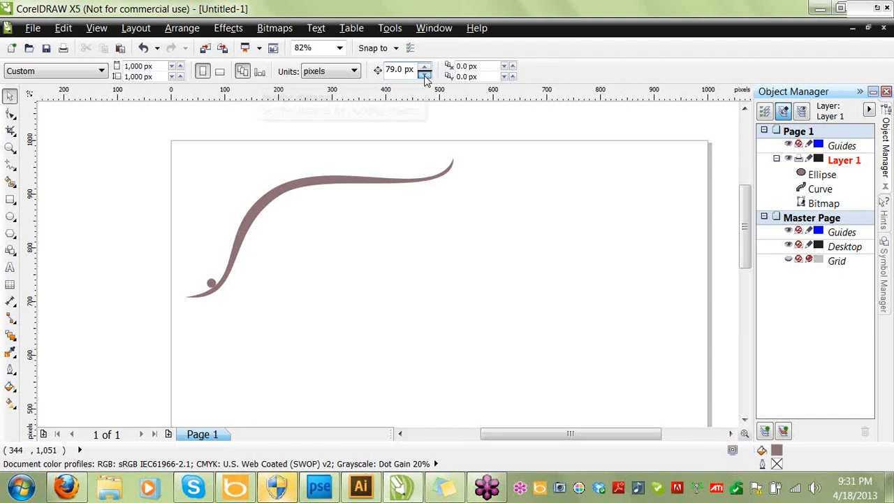
left_click(424, 75)
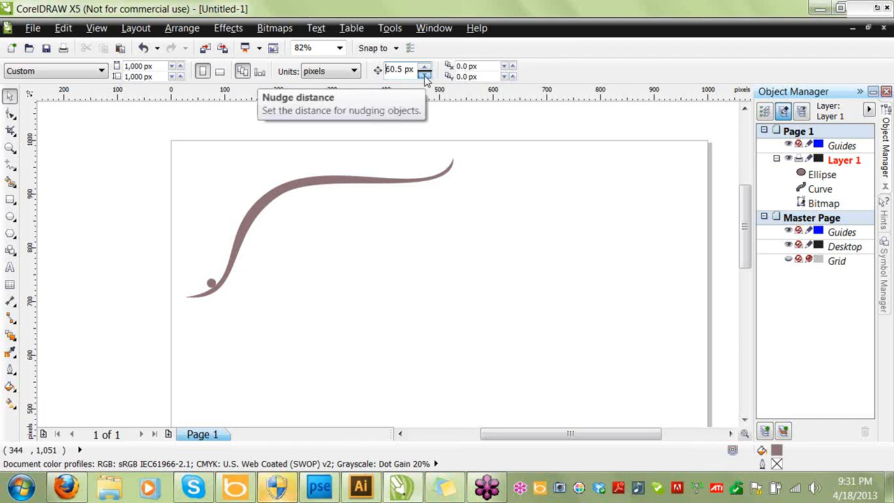
left_click(425, 75)
left_click(425, 75)
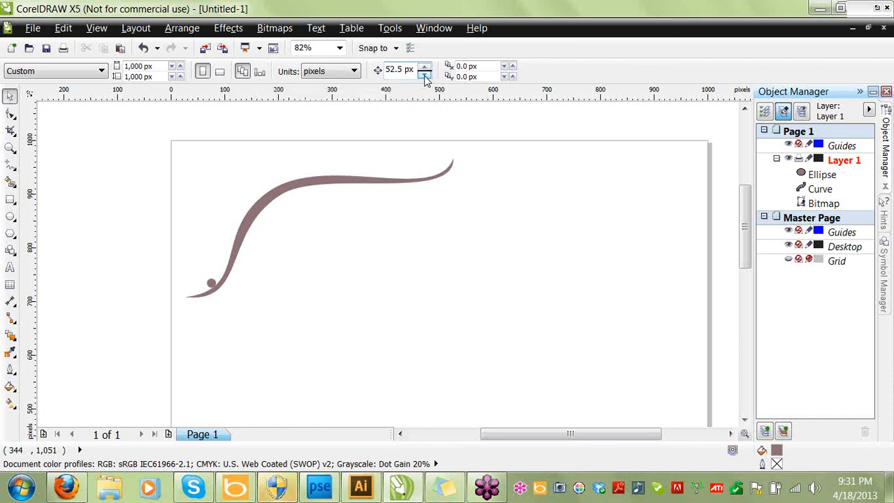
double_click(398, 69)
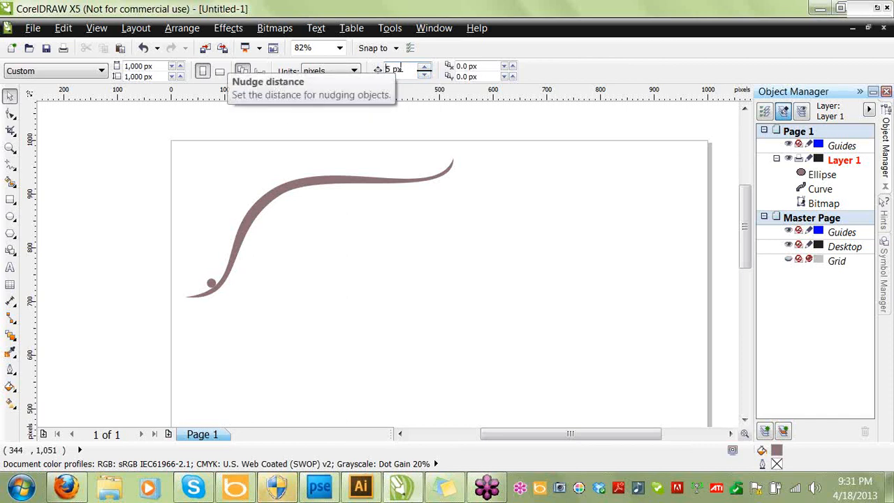
type("1")
key("Return")
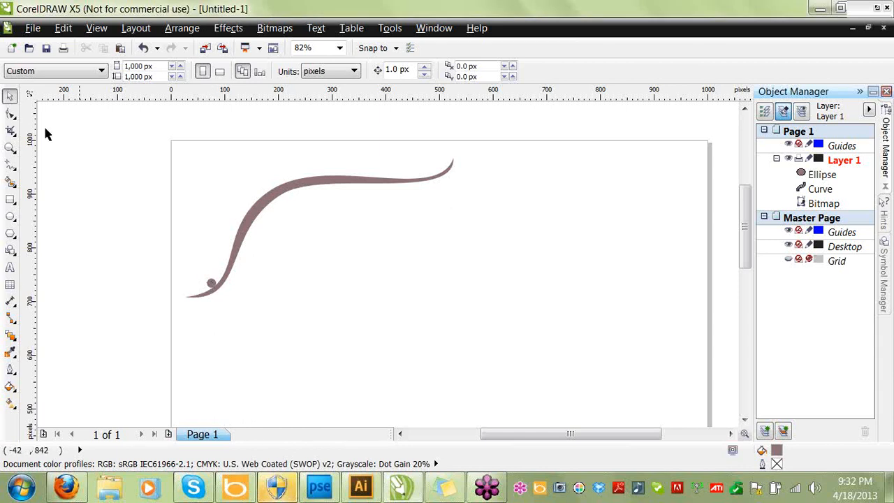
Nudge the circle on the flourish's lower tail down 1 px to y 733 px and deselect it.
left_click(211, 283)
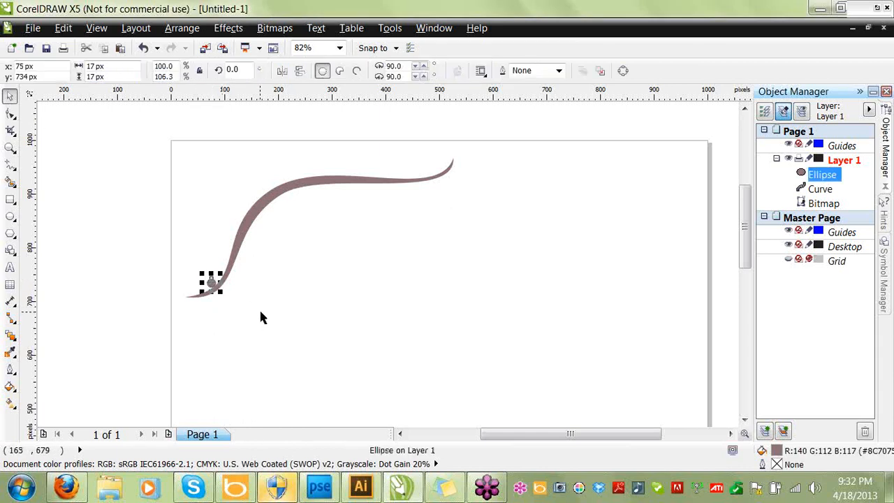
key("Down")
left_click(260, 320)
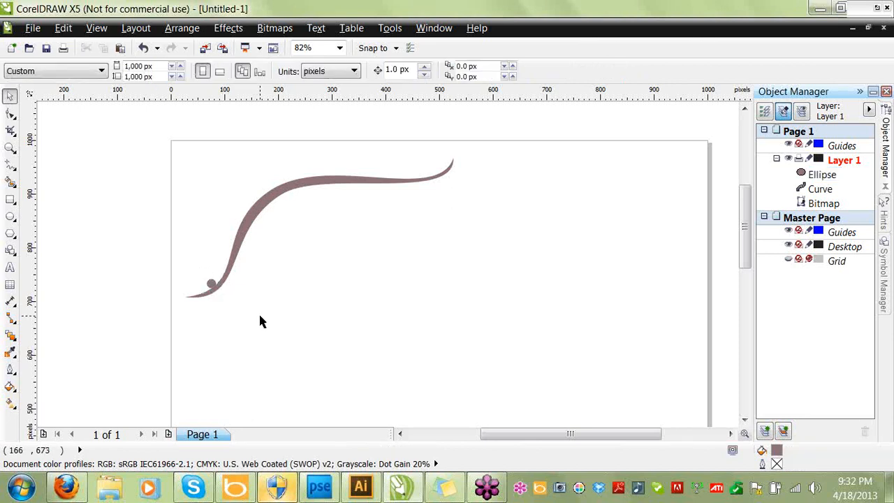
Duplicate the circle and nudge the copy to the underside of the lower tail, at about x 86, y 716 px, and deselect it.
left_click(207, 282)
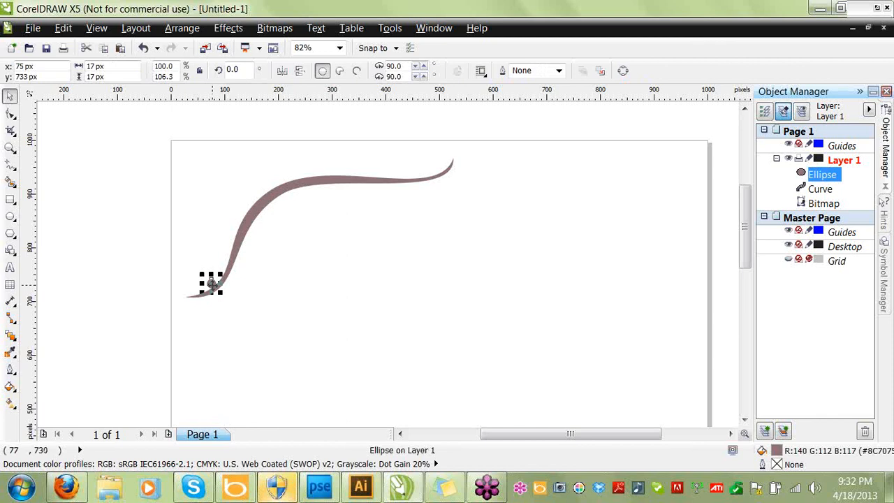
key("ctrl+c")
key("ctrl+v")
key("Down")
key("Down")
key("Down")
key("Down")
key("Down")
key("Down")
key("Down")
key("Down")
key("Down")
key("Down")
key("Down")
key("Right")
key("Right")
key("Right")
key("Right")
key("Right")
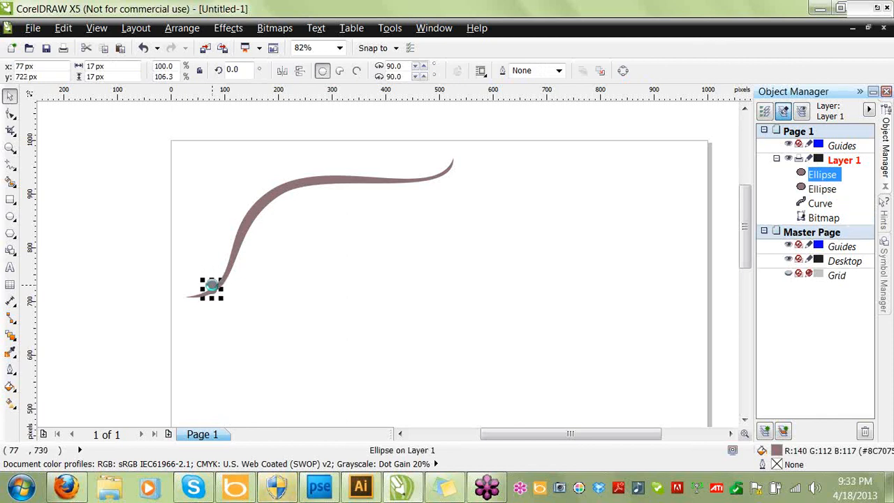
key("Right")
key("Right")
key("Right")
key("Right")
key("Down")
key("Down")
key("Down")
key("Down")
key("Down")
key("Down")
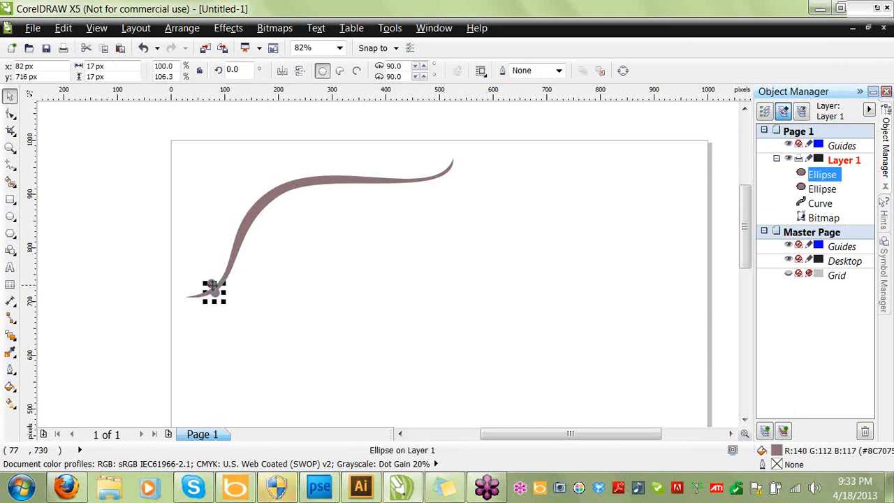
key("Right")
key("Right")
key("Right")
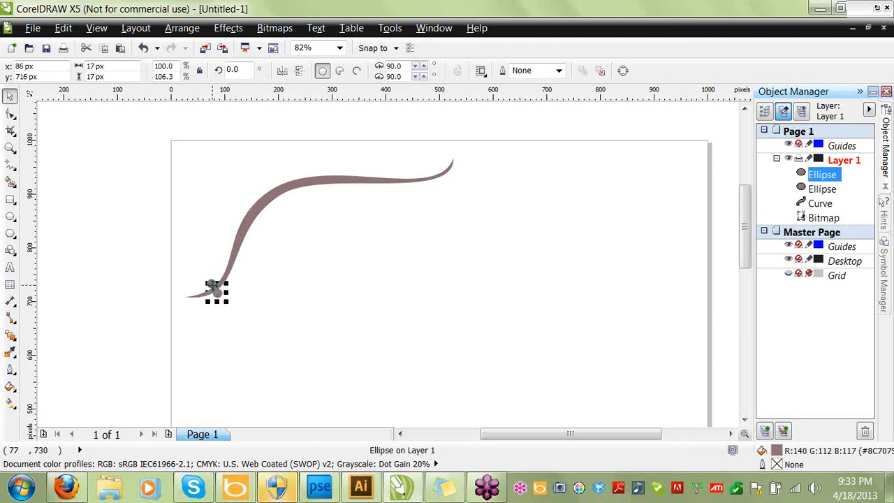
left_click(132, 245)
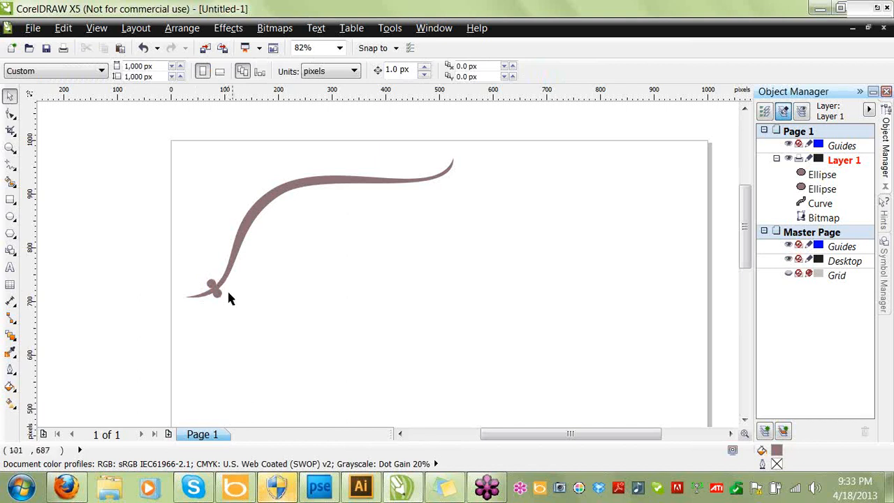
Duplicate the mauve flourish curve in place.
left_click(258, 205)
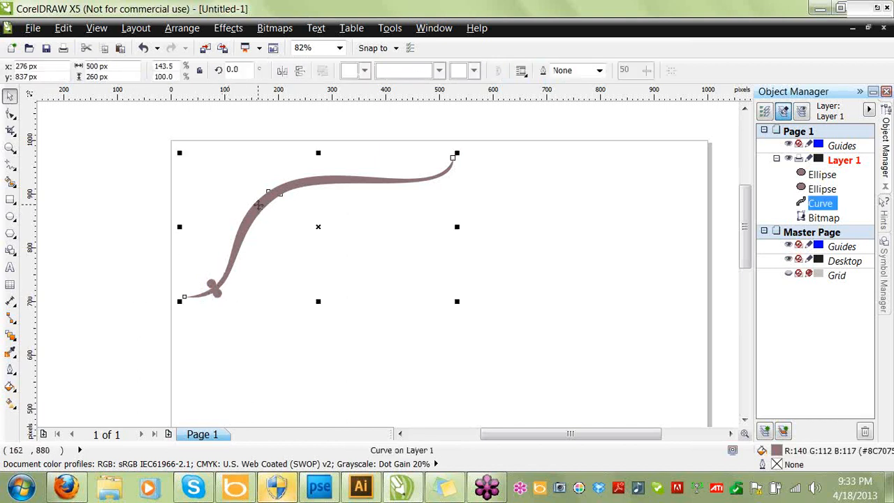
key("ctrl+c")
key("ctrl+v")
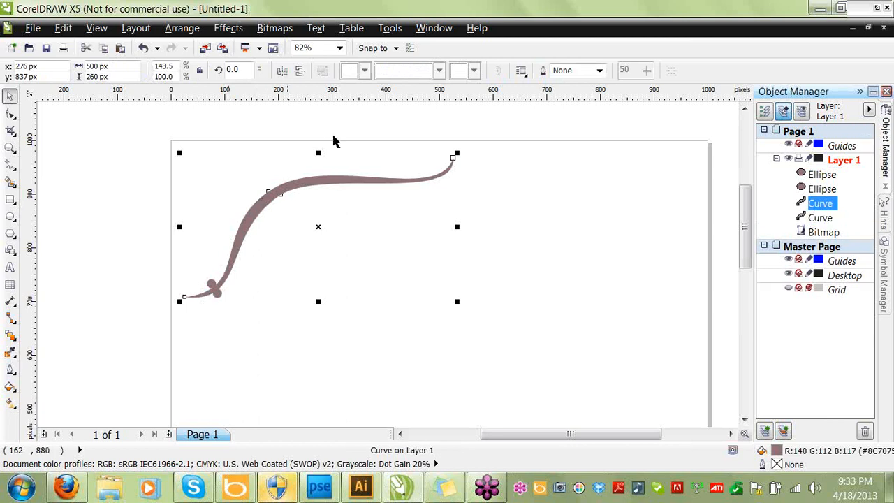
Raise the upper middle node of the duplicated curve so its top edge arcs above the original flourish.
key("F10")
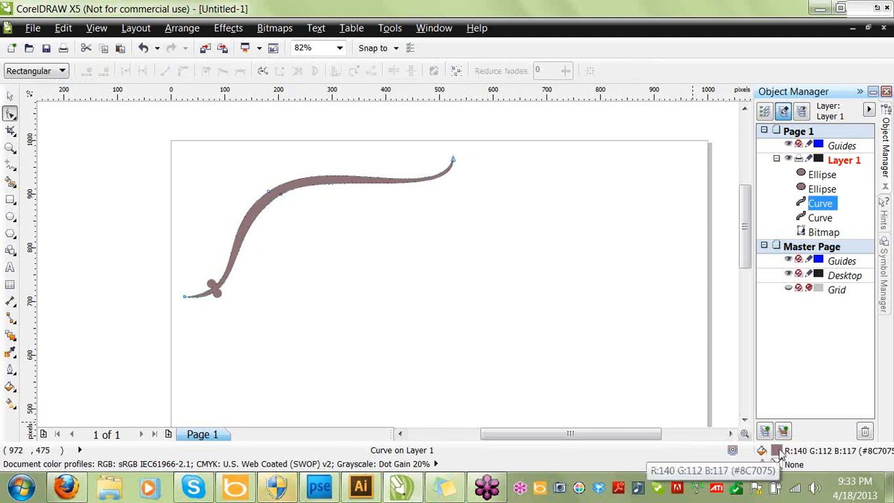
left_click(271, 190)
key("Up")
key("Up")
key("Up")
key("Up")
key("Up")
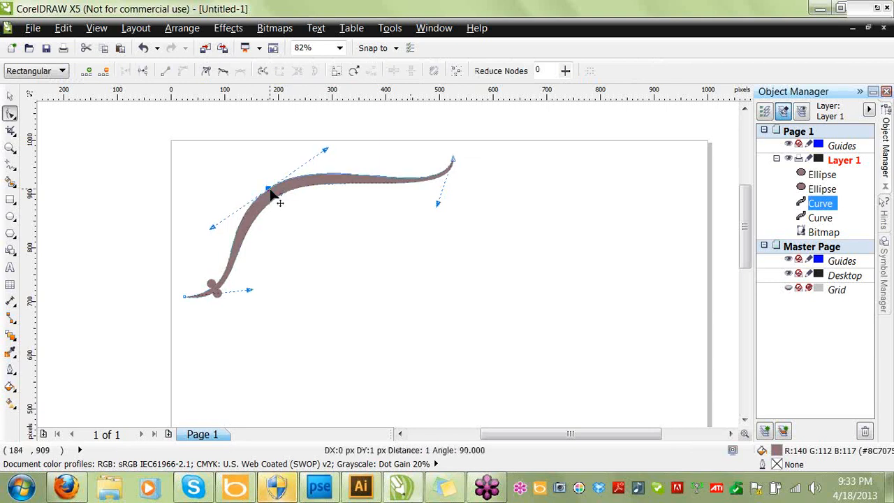
key("Up")
key("Up")
key("Up")
key("Up")
key("Up")
key("Up")
key("Up")
key("Up")
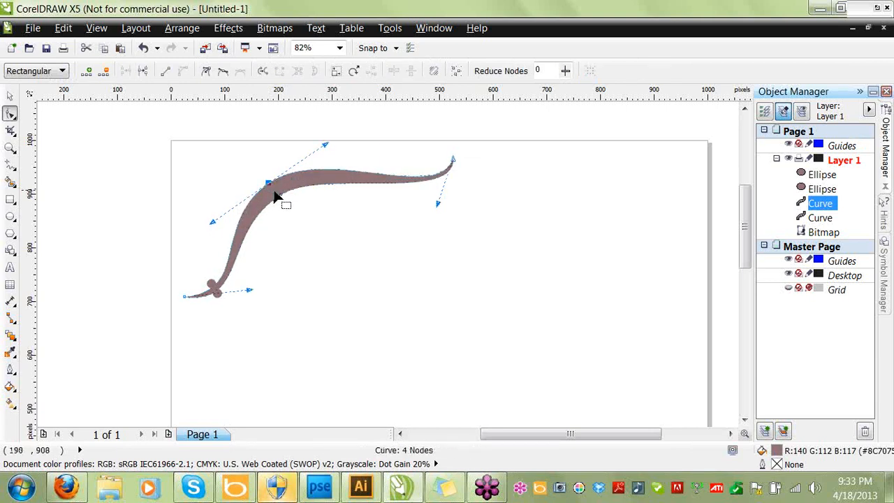
Move the duplicated curve's lower middle node up and slightly left, close to its upper node, thinning the copy into a narrow line.
left_click(282, 197)
key("Up")
key("Up")
key("Up")
key("Up")
key("Up")
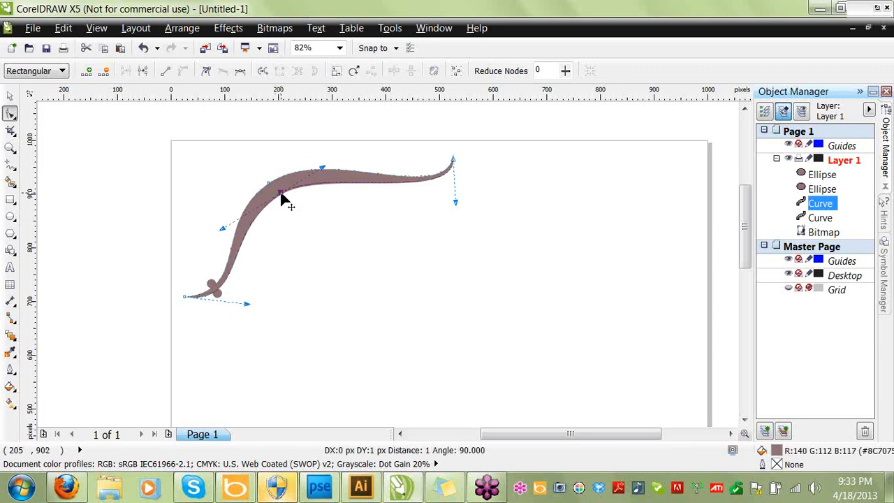
key("Up")
key("Up")
key("Up")
key("Up")
key("Up")
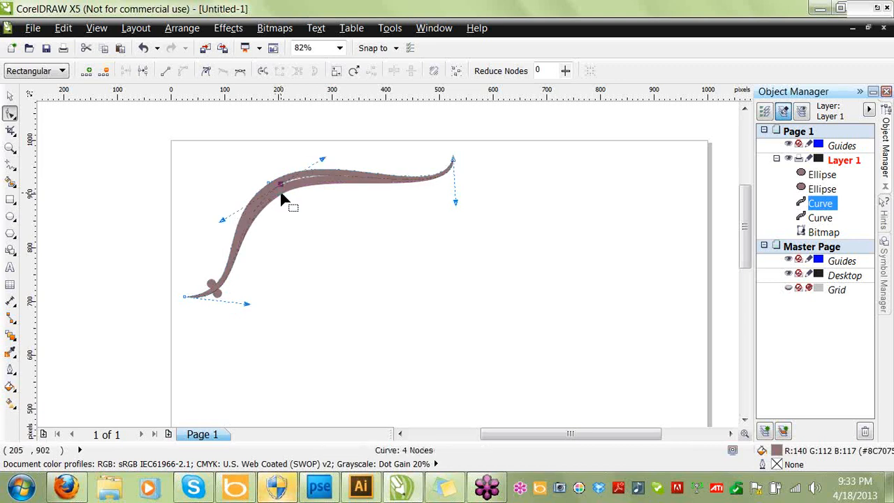
key("Up")
key("Up")
key("Up")
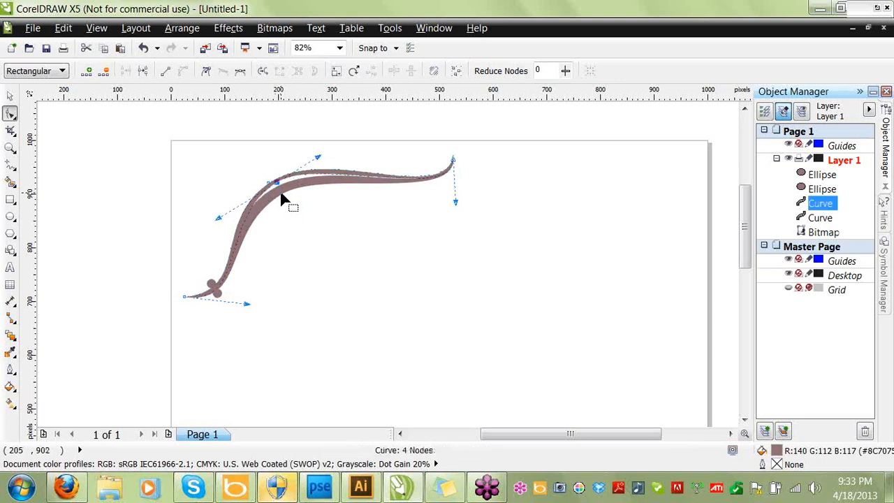
Adjust the lower edge's end handles and middle-node handles on the thin curve to smooth its shape.
left_click(455, 203)
left_click_drag(455, 203, 456, 201)
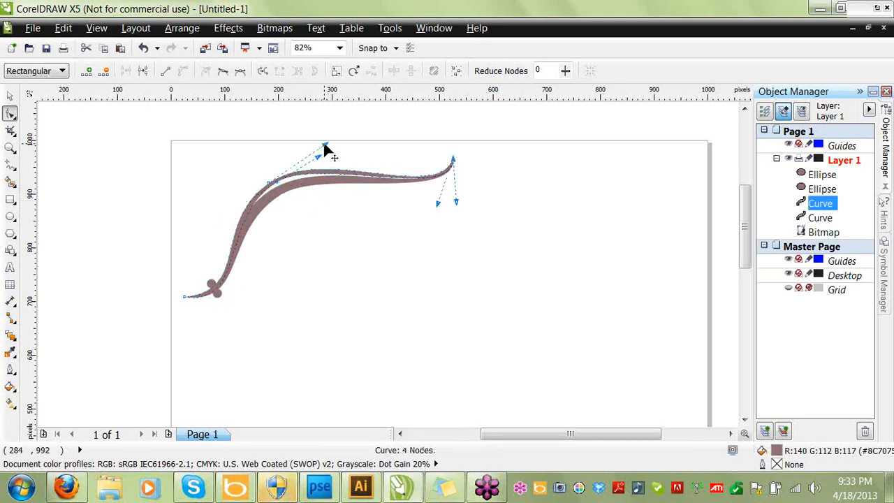
left_click_drag(319, 156, 323, 153)
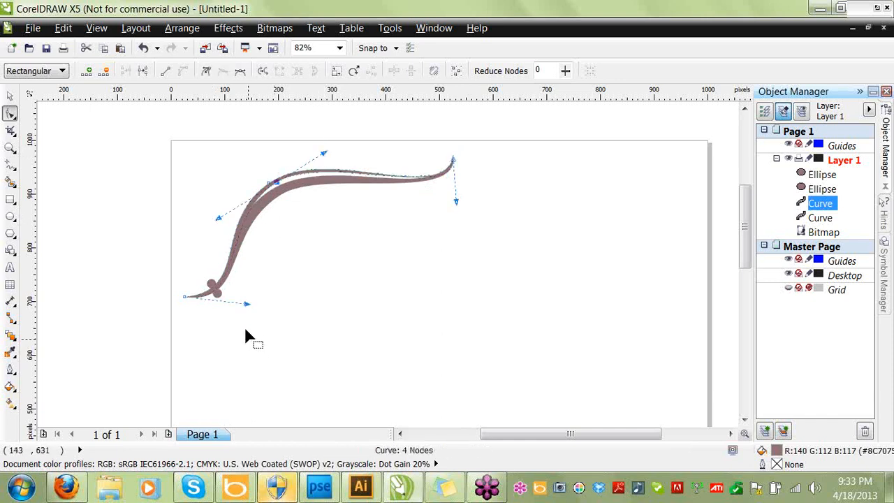
left_click_drag(246, 304, 248, 298)
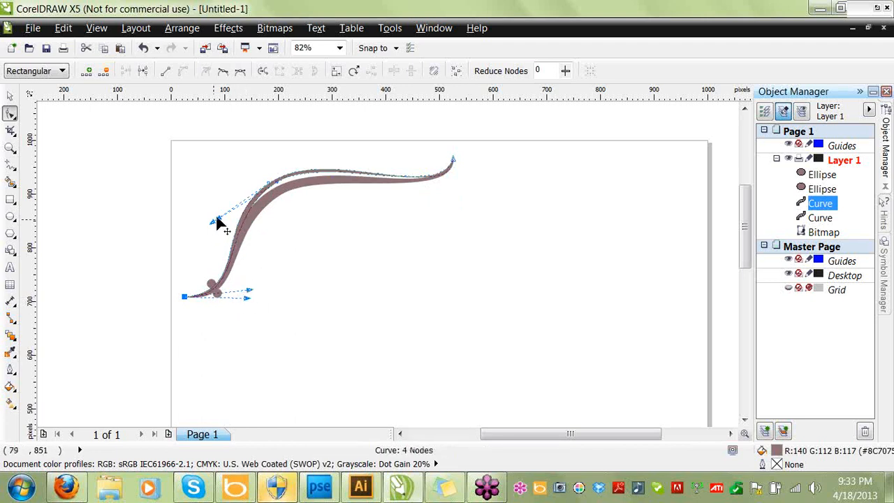
left_click(277, 184)
left_click_drag(219, 219, 215, 216)
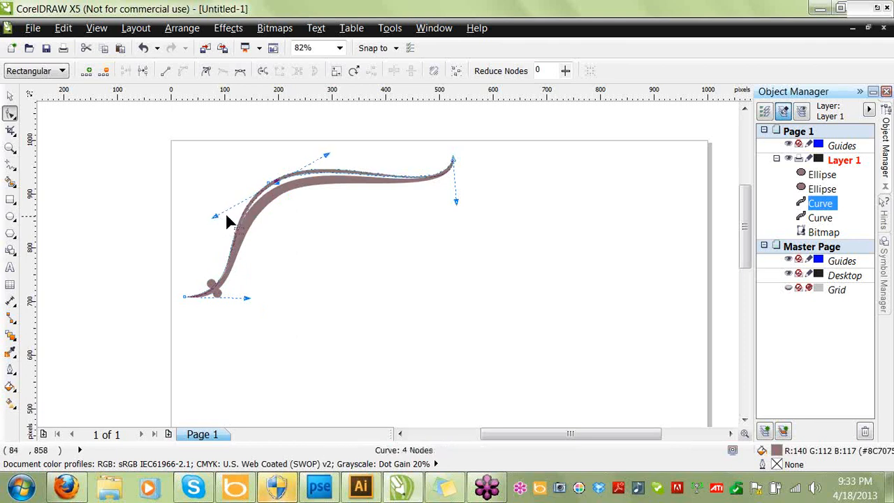
left_click(277, 185)
left_click(277, 185)
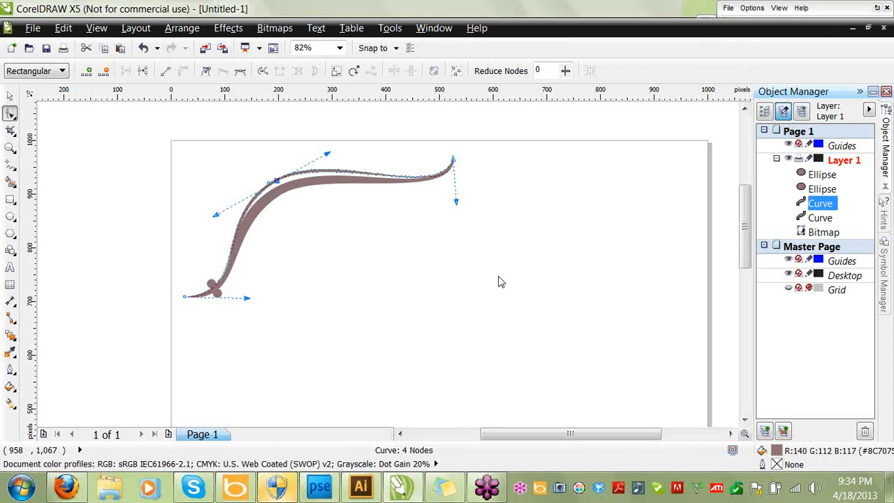
Fill the thin curve with the palest pink sampled from the palette image, R 237, G 223, B 229 (#EDDFE5).
left_click(340, 47)
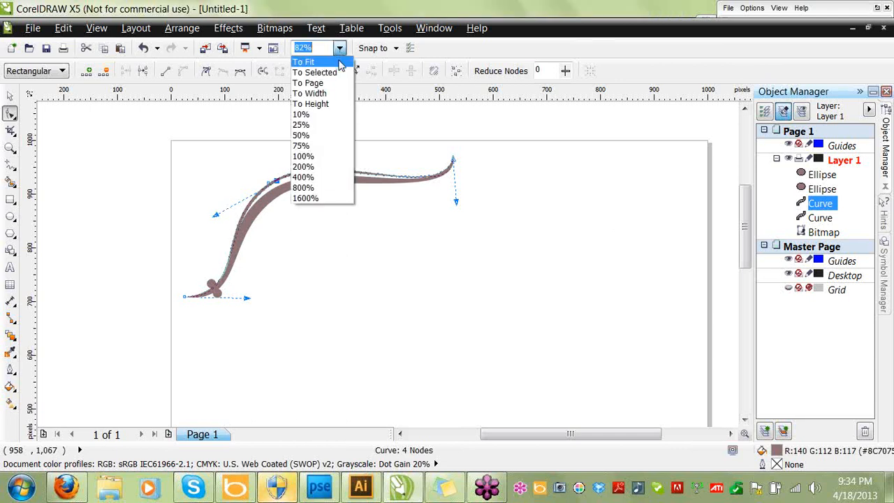
left_click(339, 62)
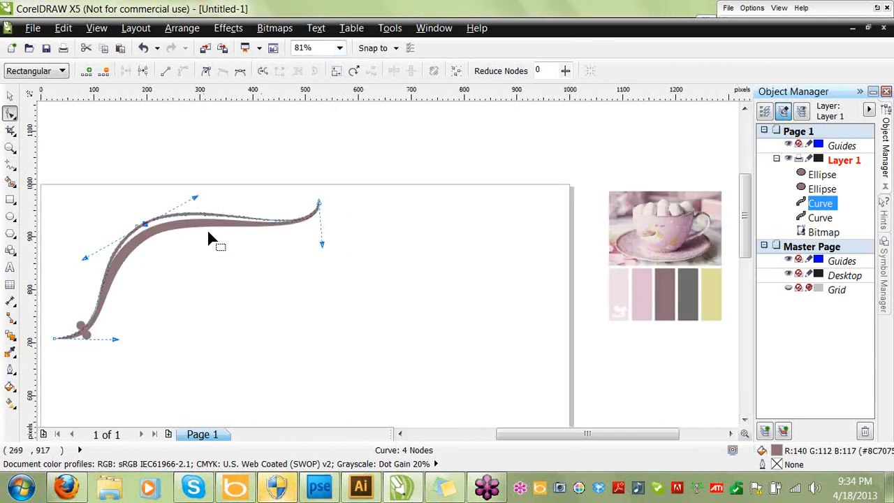
double_click(777, 451)
left_click_drag(644, 217, 646, 336)
left_click(765, 380)
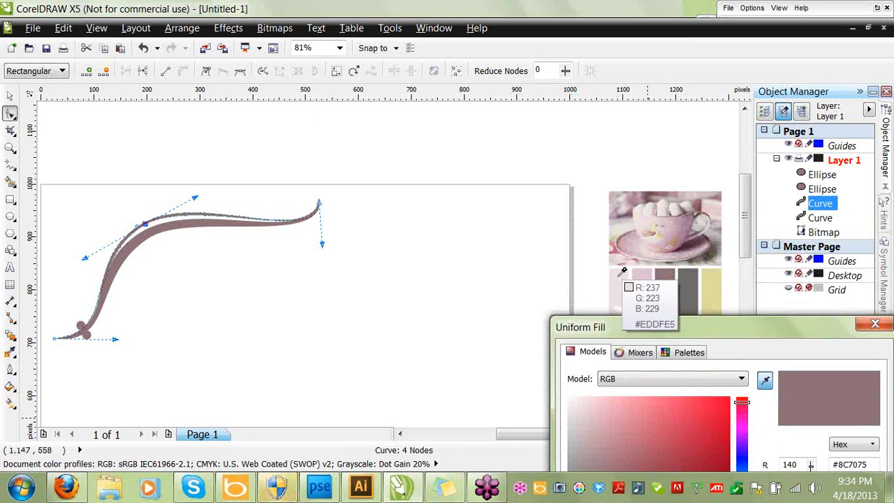
left_click(621, 283)
key("Return")
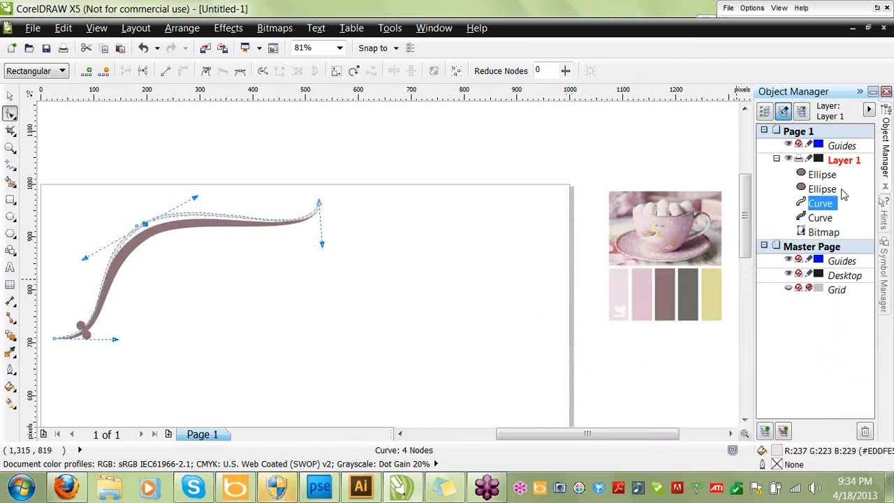
Reorder the pale pink curve below the mauve curve on Layer 1 and deselect it.
left_click_drag(818, 211, 800, 230)
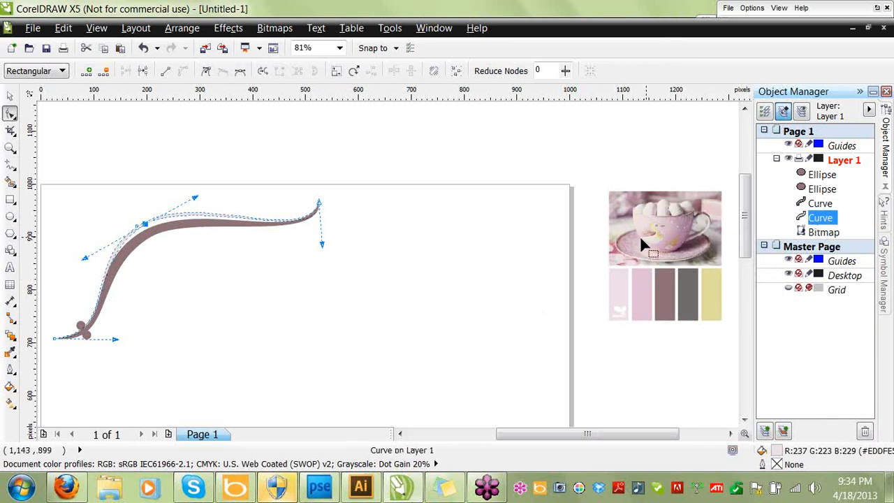
left_click(340, 51)
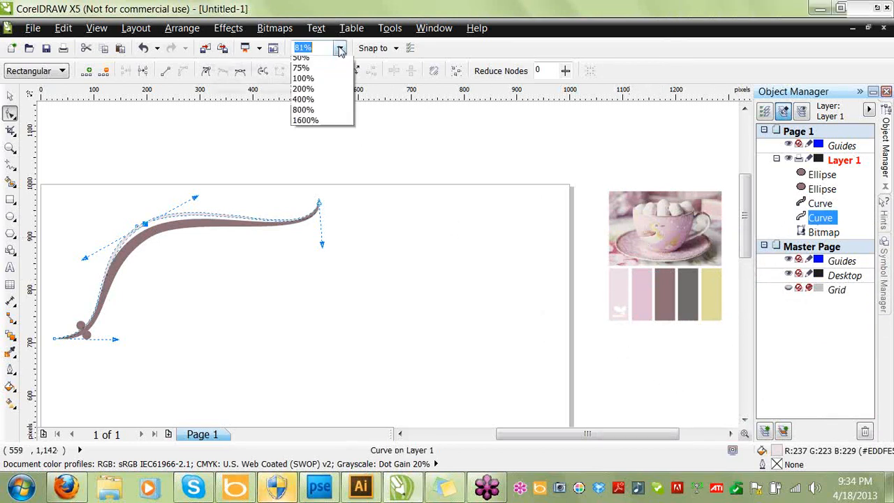
left_click(326, 64)
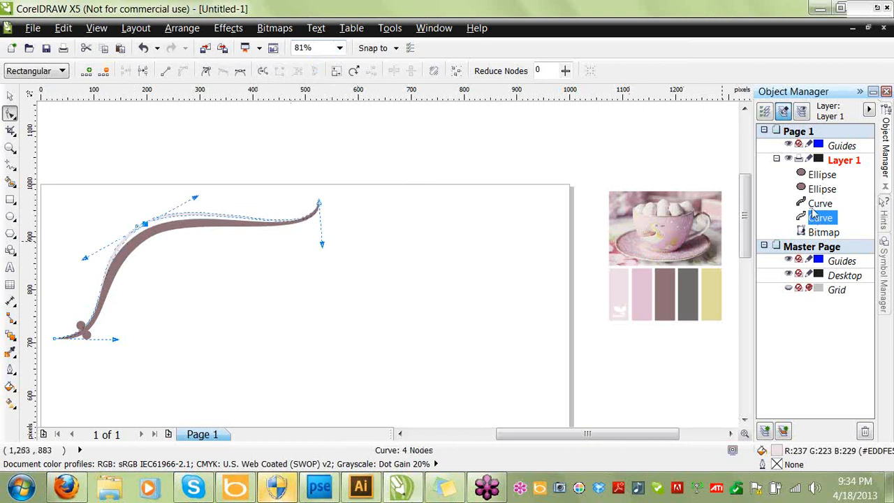
key("Escape")
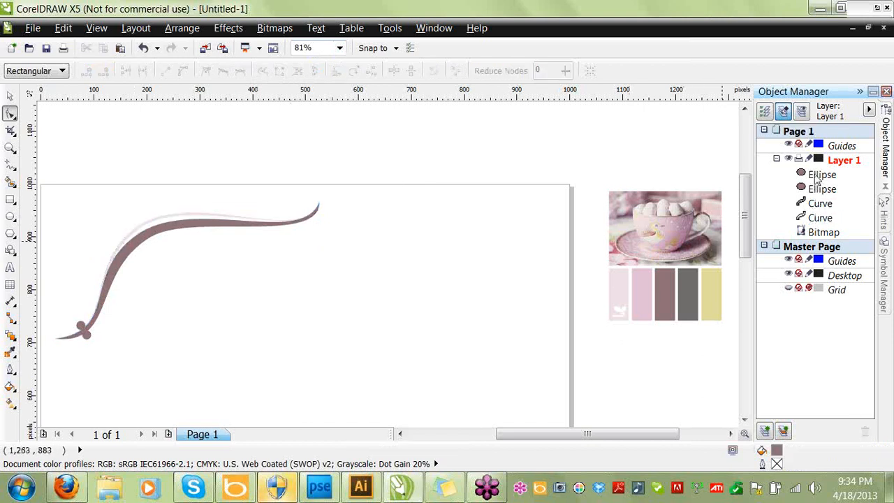
Group the two mauve dots, the mauve curve and the pale pink curve into one flourish, leaving out the palette bitmap.
left_click(10, 95)
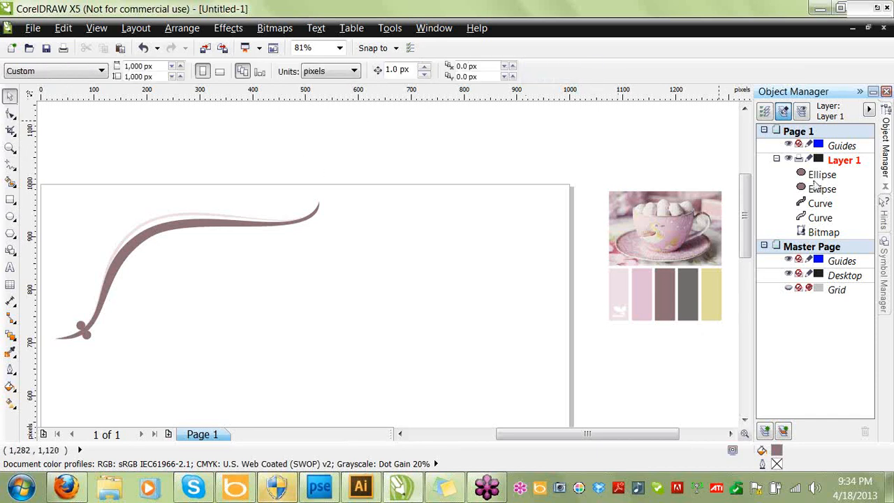
left_click(815, 179)
left_click(819, 219, "shift")
right_click(817, 219)
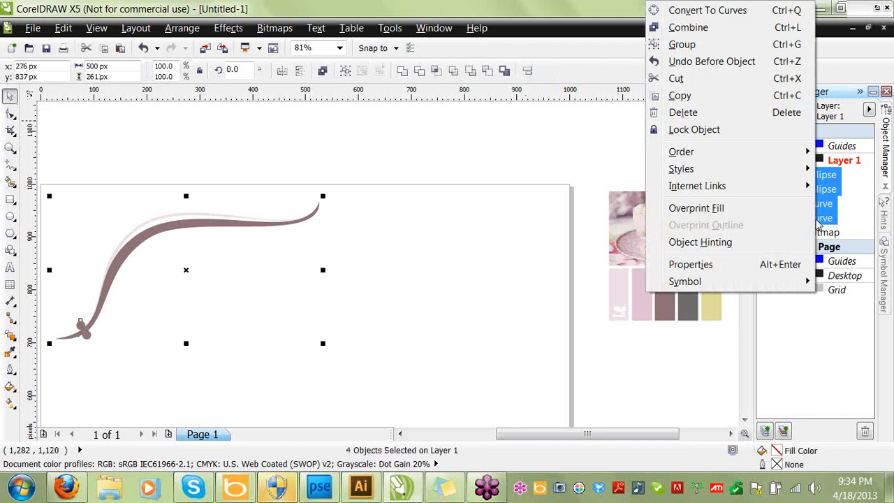
left_click(682, 44)
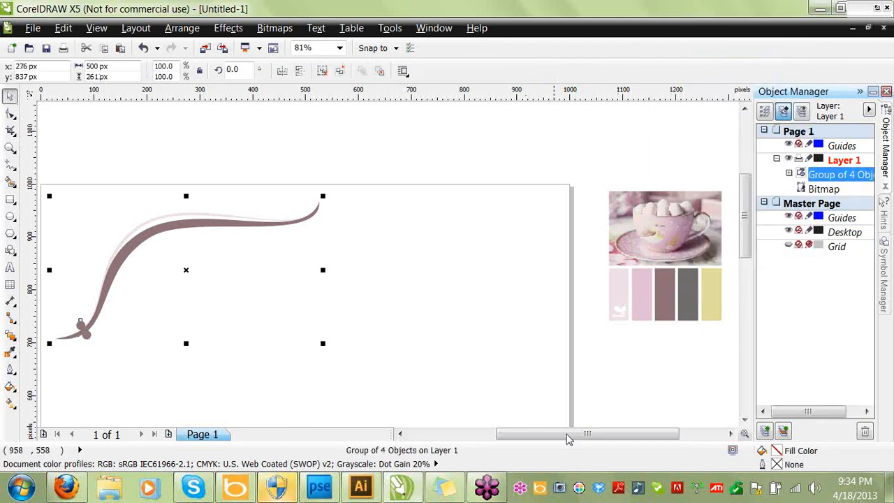
Make a copy of the flourish group in place and mirror the copy horizontally.
left_click(340, 49)
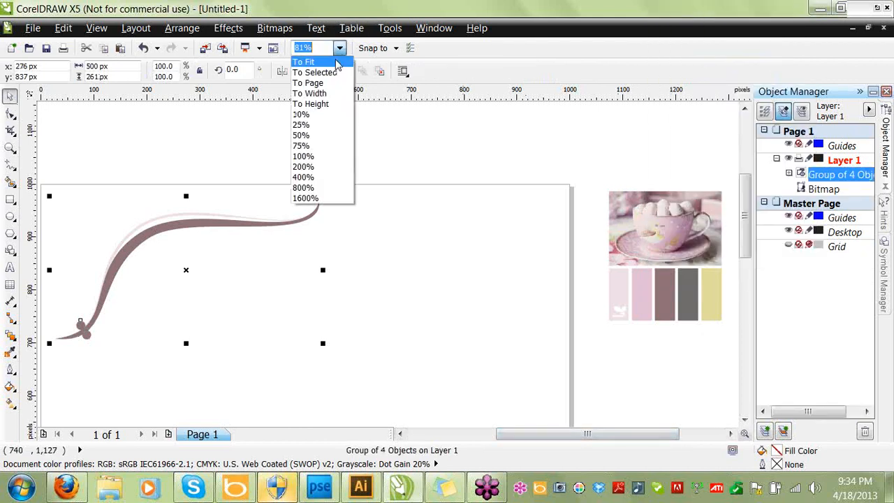
left_click(311, 83)
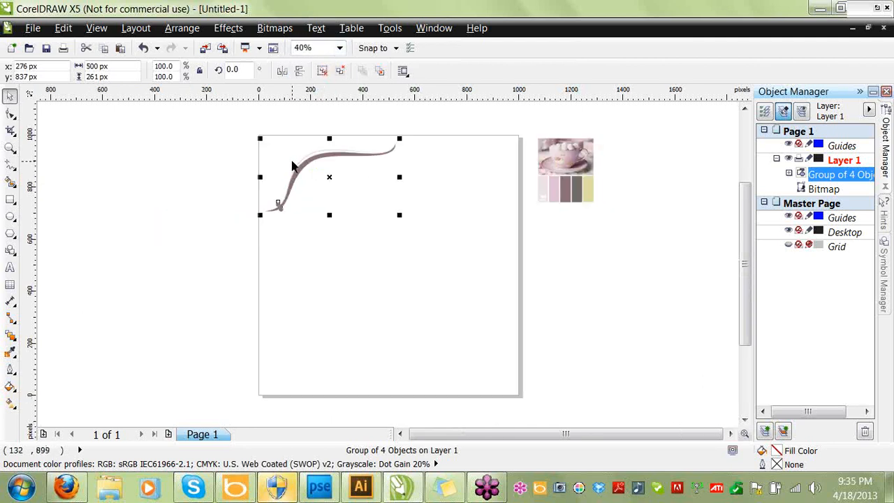
key("ctrl+v")
left_click(283, 72)
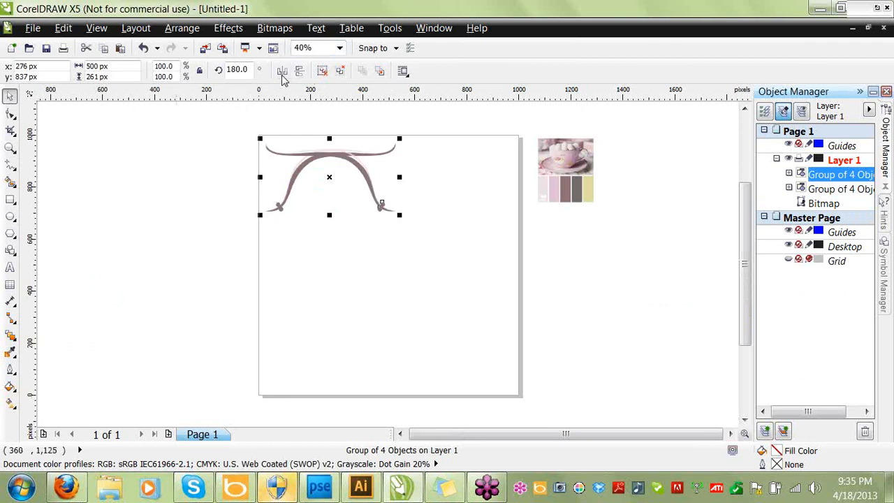
Move the mirrored flourish right until its upper tip meets the original's tip, forming a symmetrical top frame half.
key("Right")
key("Right")
key("Right")
key("Right")
key("Right")
key("Right")
key("Right")
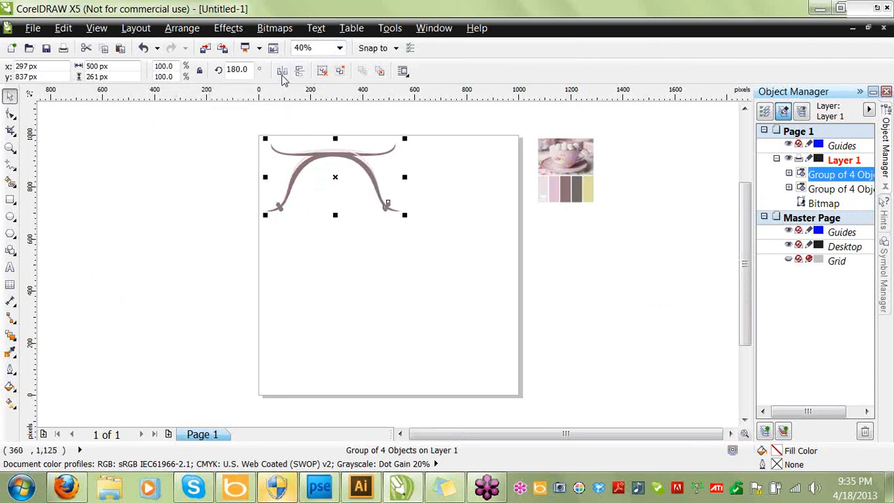
key("Right")
key("Right")
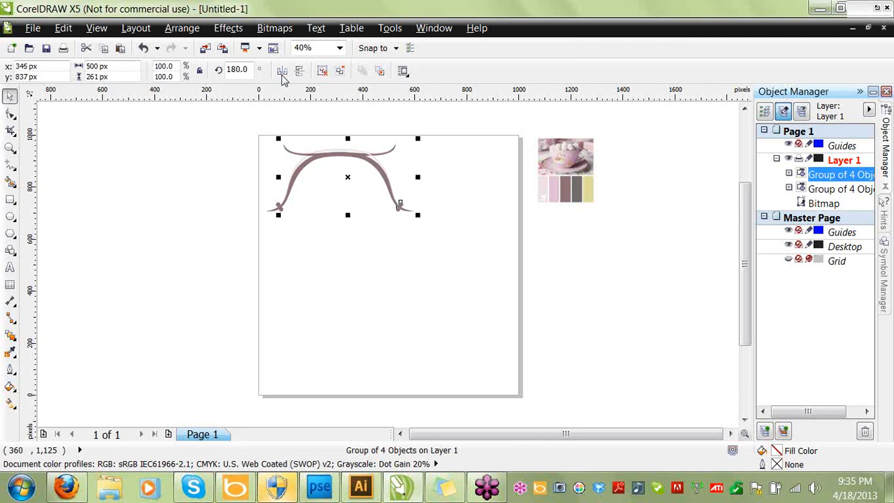
left_click_drag(389, 167, 487, 166)
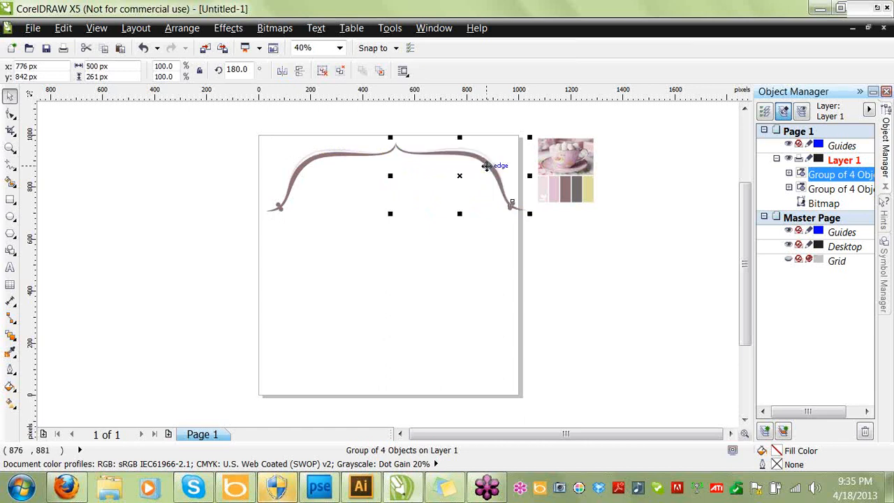
Switch the drawing display to Enhanced view while zoomed in on the junction of the two flourishes.
left_click(9, 148)
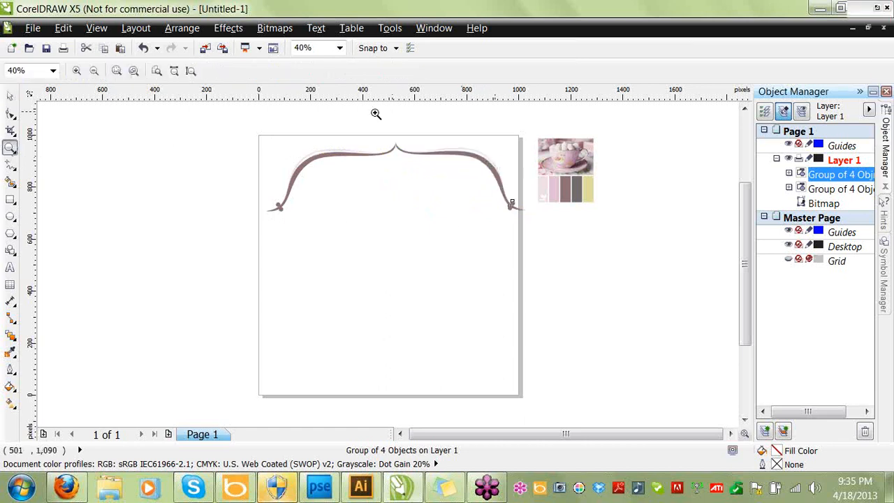
left_click_drag(364, 122, 463, 214)
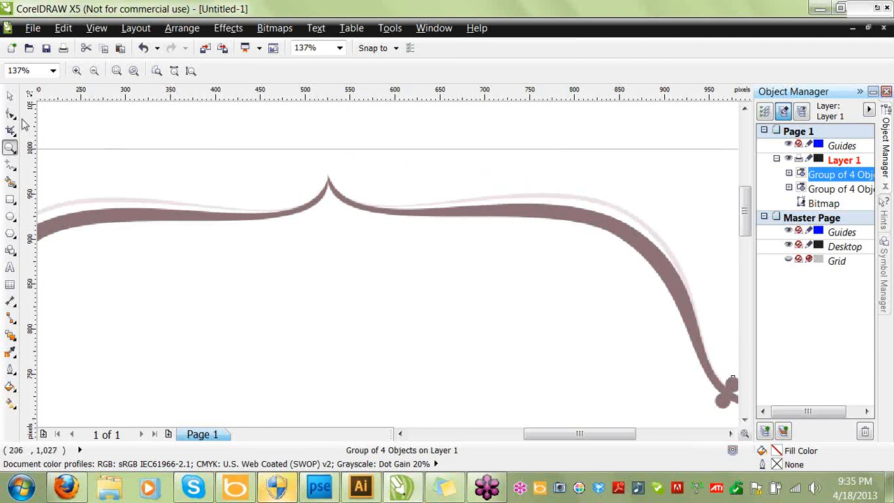
left_click(100, 28)
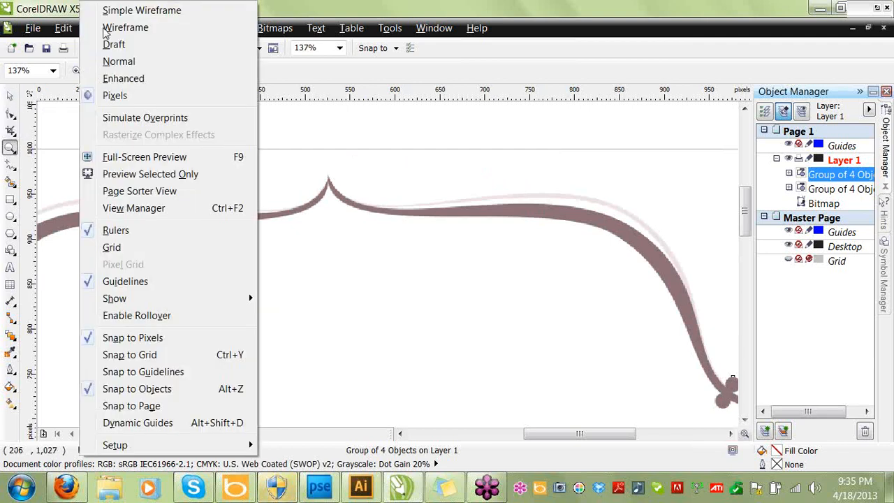
left_click(116, 78)
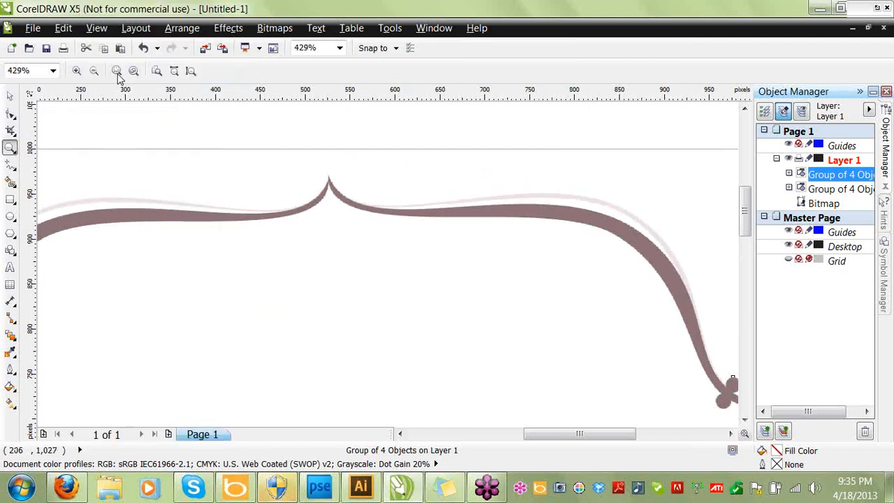
Nudge the mirrored flourish to about X 780 px, Y 838 px, level with the original and with a small gap between tips, and deselect it.
left_click(10, 95)
key("Down")
key("Down")
key("Down")
key("Down")
key("Down")
key("Down")
key("Down")
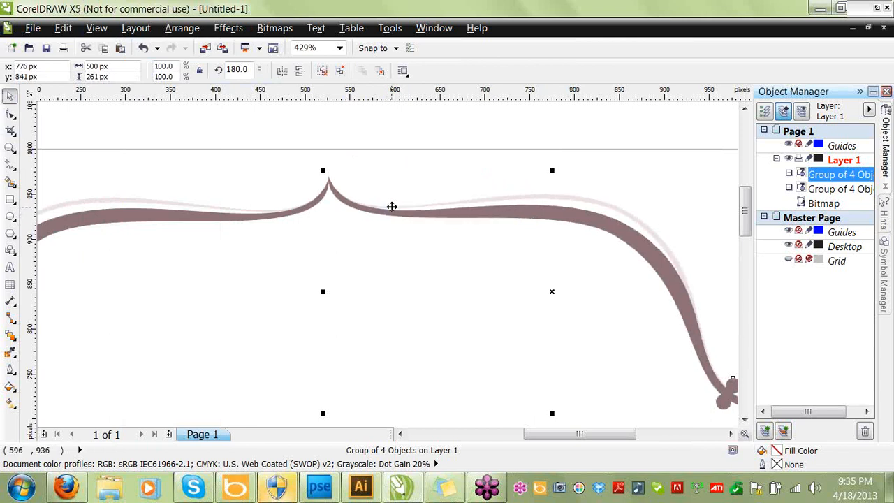
key("Left")
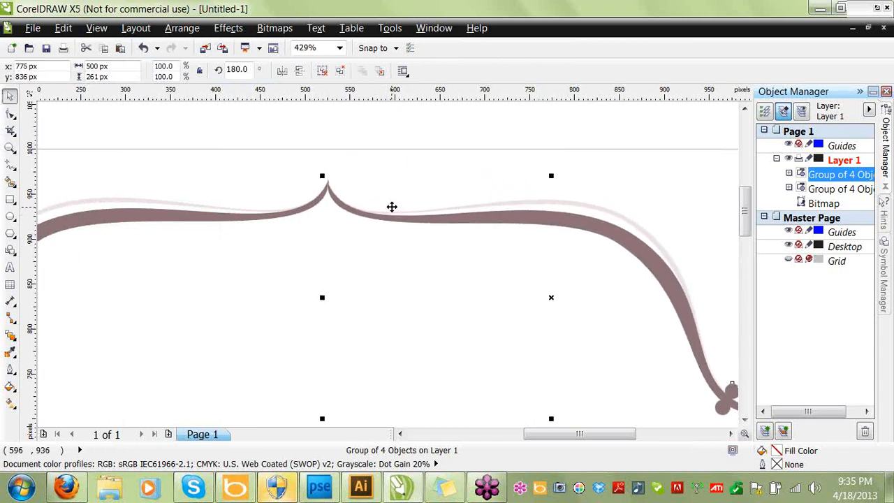
key("Right")
key("Right")
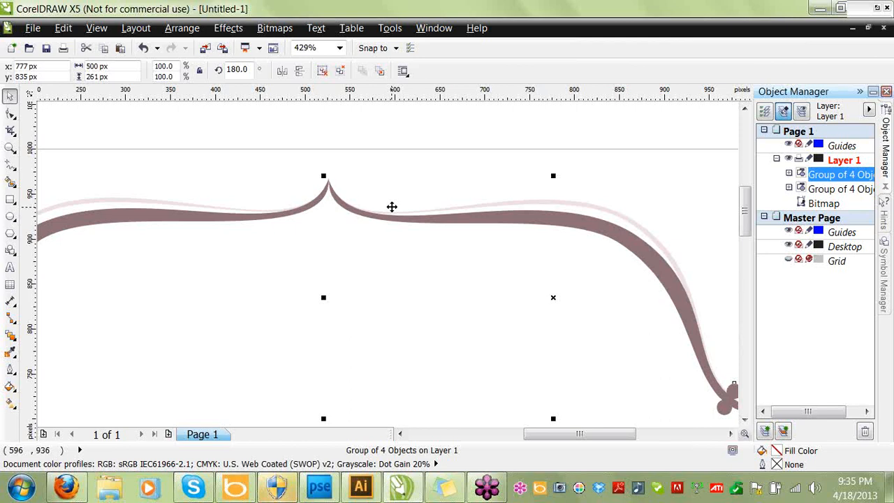
key("Right")
key("Right")
key("Right")
key("Right")
key("Right")
key("Right")
key("Up")
key("Up")
key("Up")
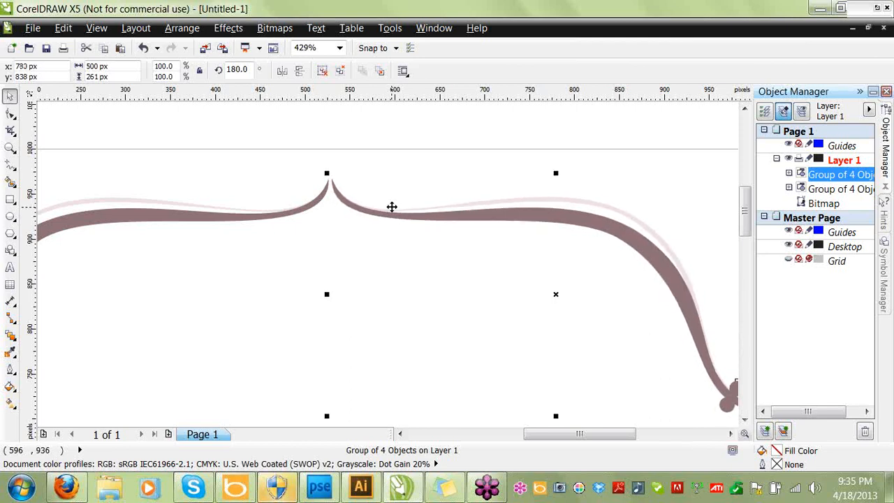
key("Down")
key("Up")
key("Escape")
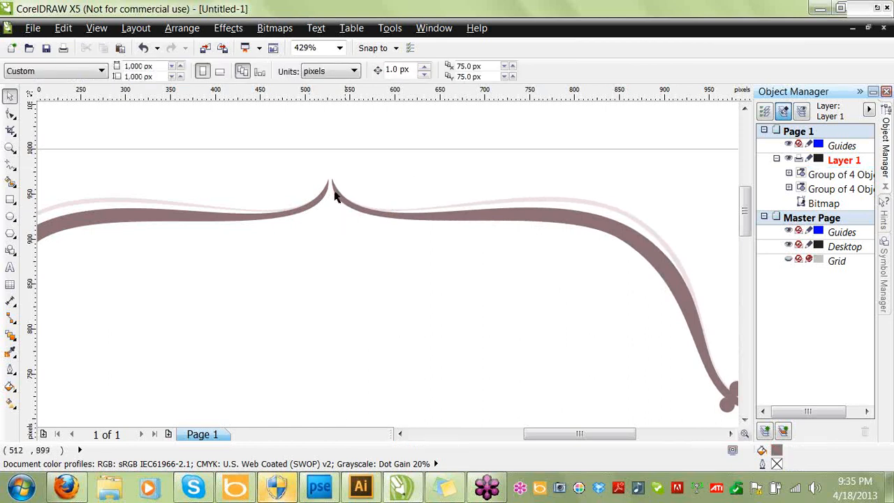
Group the original and mirrored flourishes into one upper frame half.
left_click(340, 47)
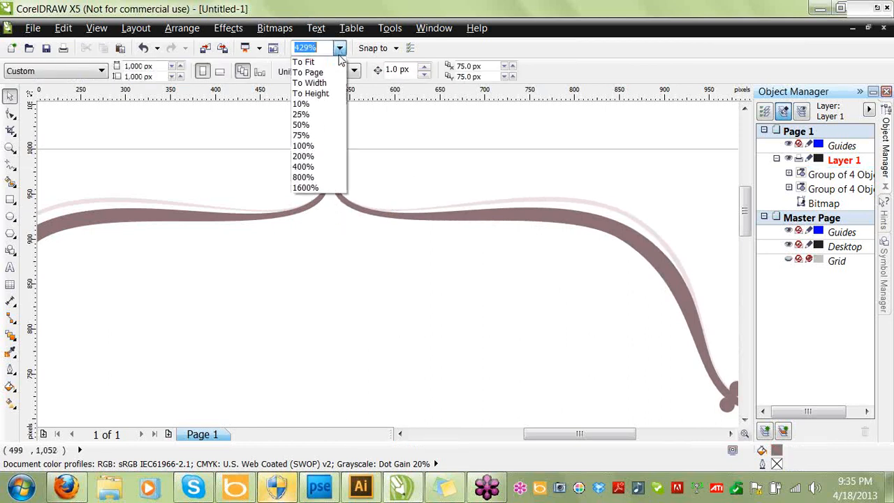
left_click(341, 61)
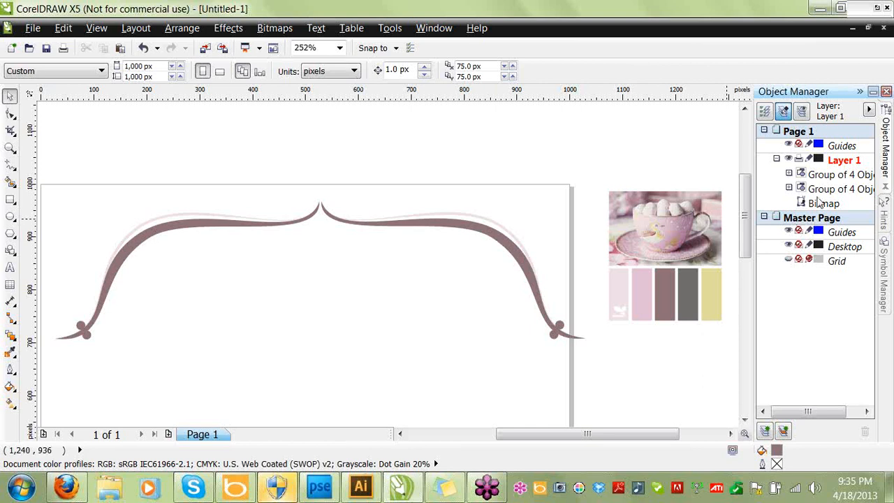
left_click(818, 178)
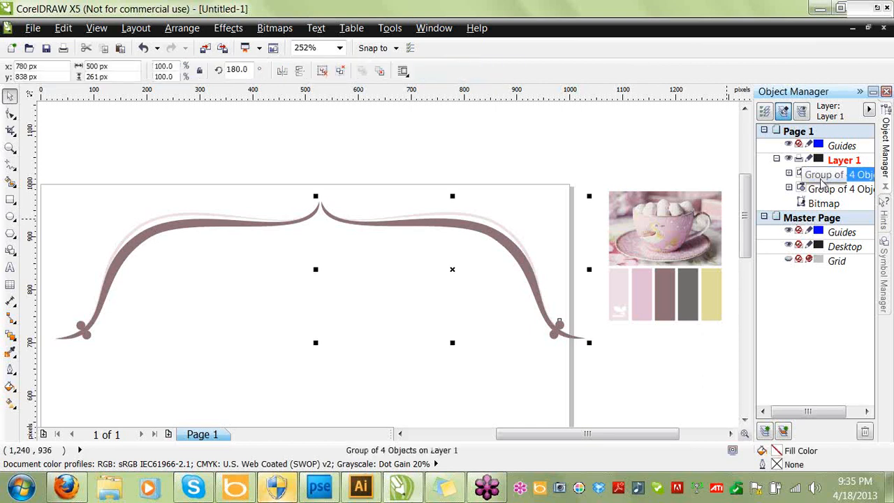
left_click(822, 189, "ctrl")
right_click(822, 188)
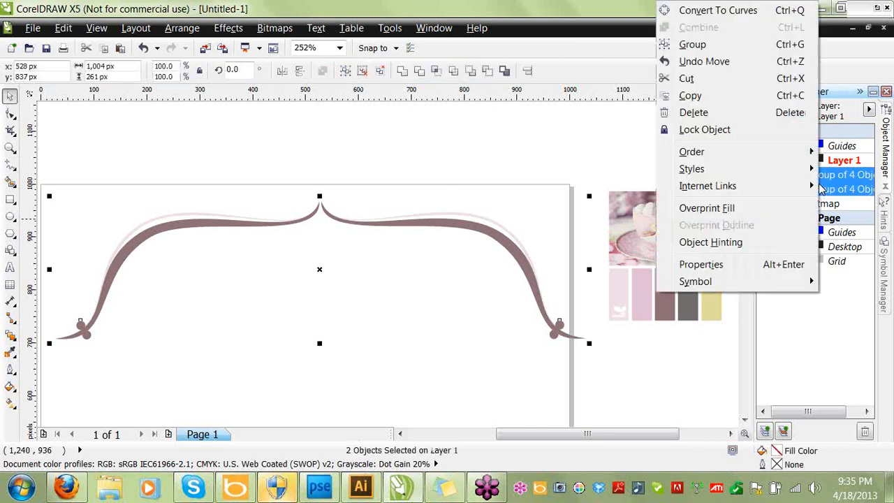
left_click(718, 46)
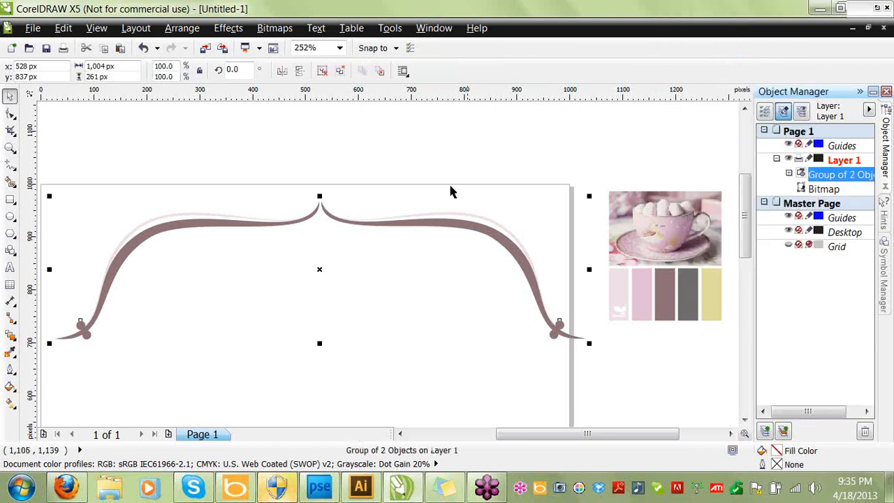
Duplicate the upper frame half, mirror the copy vertically and move it below the original so their side tips nearly touch.
key("ctrl+d")
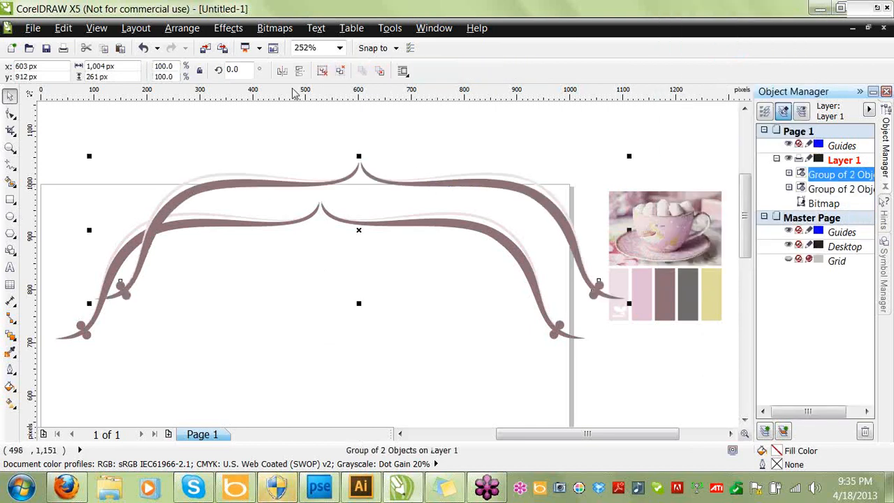
left_click(300, 74)
left_click_drag(354, 291, 314, 394)
left_click(745, 420)
left_click(746, 420)
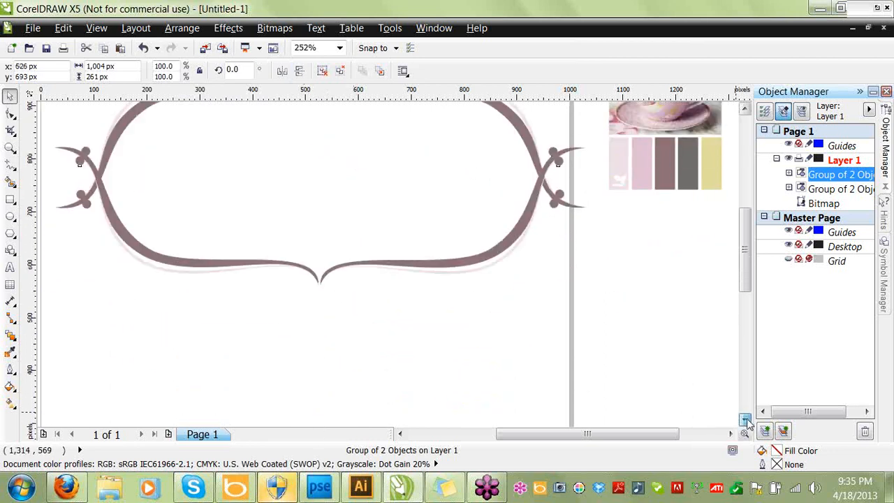
left_click_drag(319, 252, 317, 314)
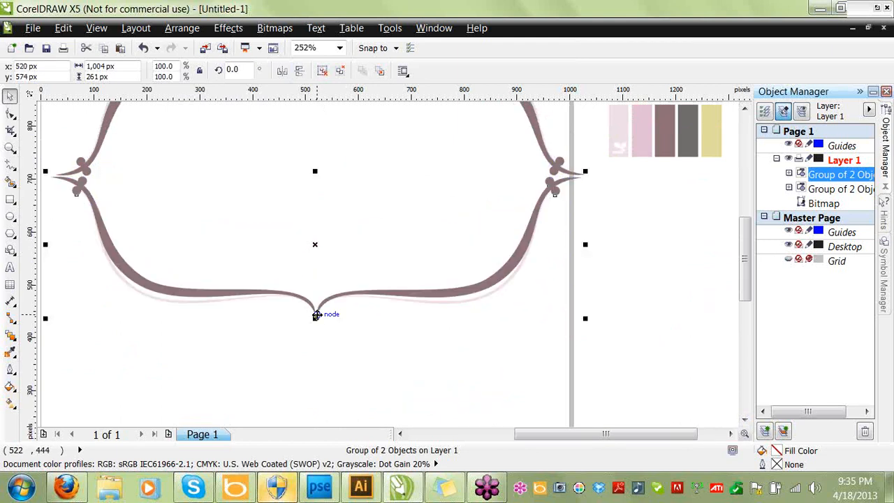
Nudge the lower frame half right to X 529 px so it lines up with the upper half.
key("Right")
key("Right")
key("Right")
key("Right")
key("Right")
key("Right")
key("Right")
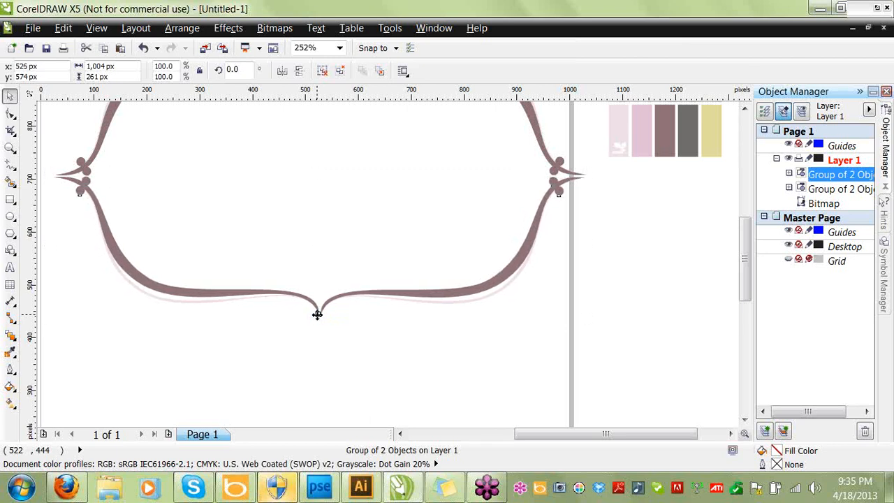
key("Right")
key("Right")
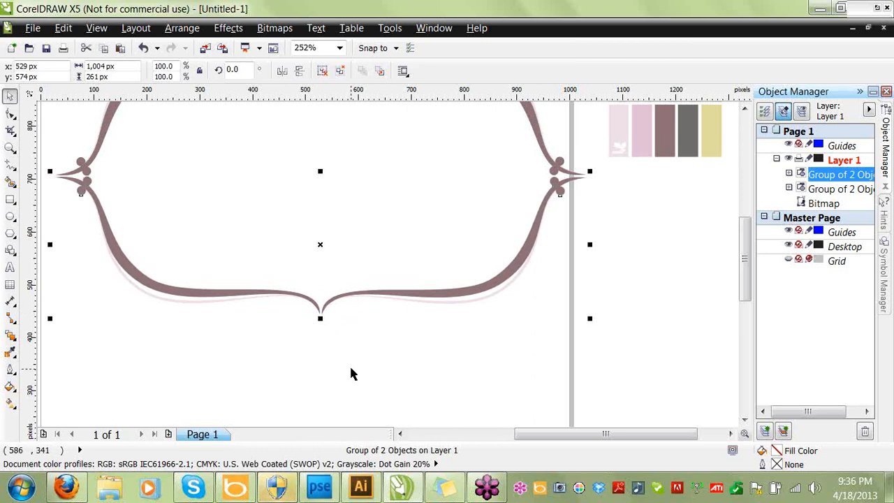
Mirror the lower frame half horizontally in place and deselect it.
left_click(284, 75)
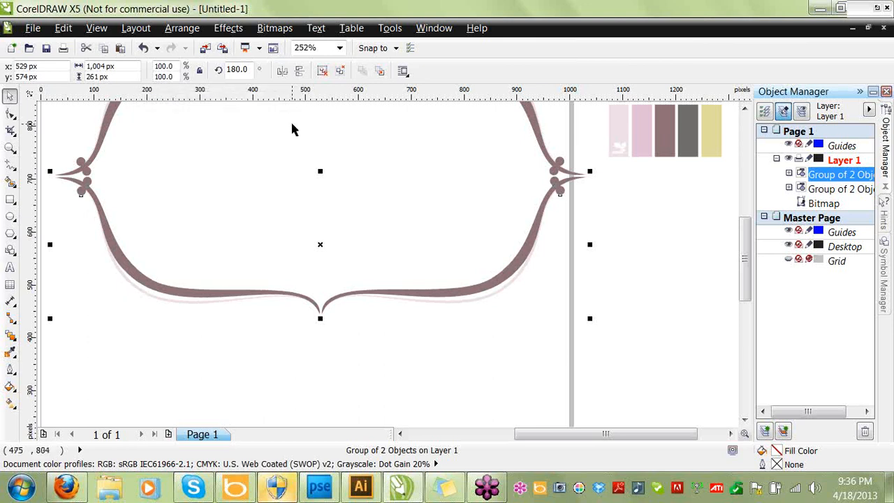
left_click(295, 396)
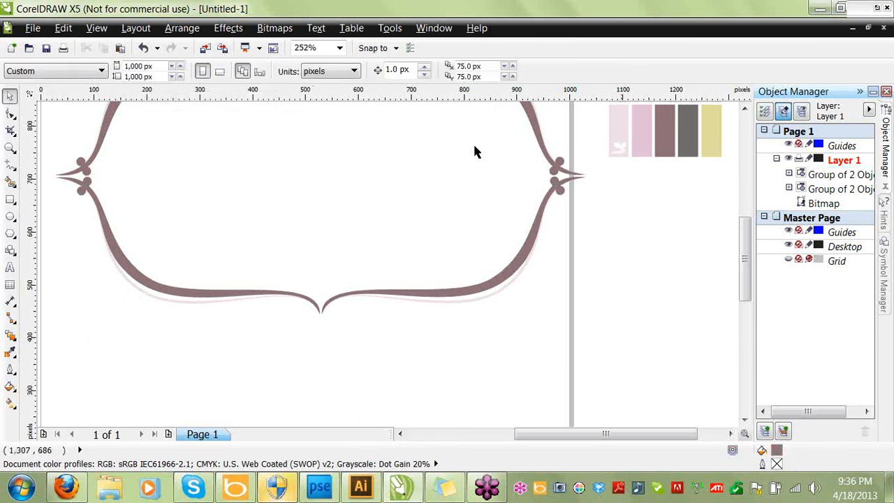
left_click(340, 48)
left_click(311, 81)
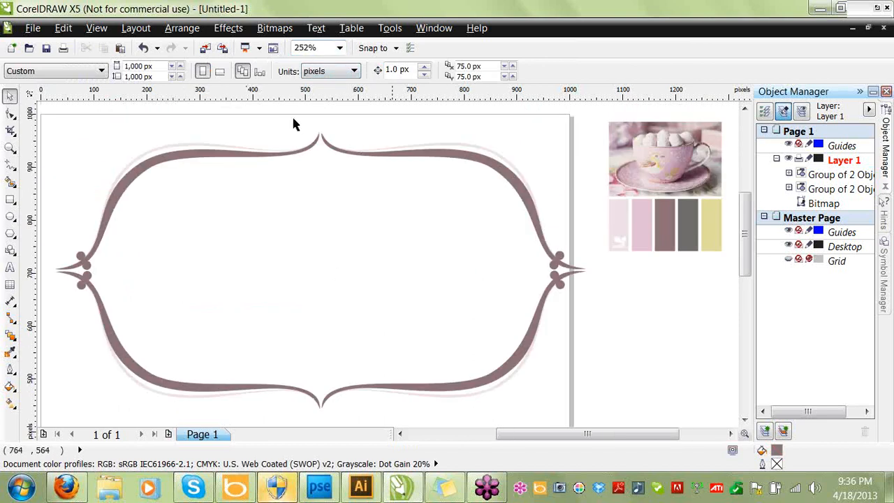
Group the upper and lower halves and scale the whole frame proportionally to 89%, about 894 by 466 px.
left_click(830, 175)
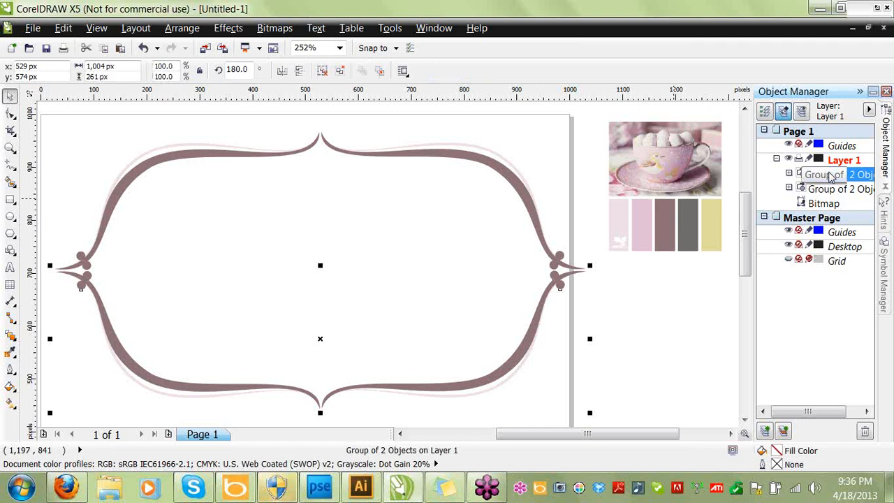
left_click(831, 189, "shift")
right_click(830, 189)
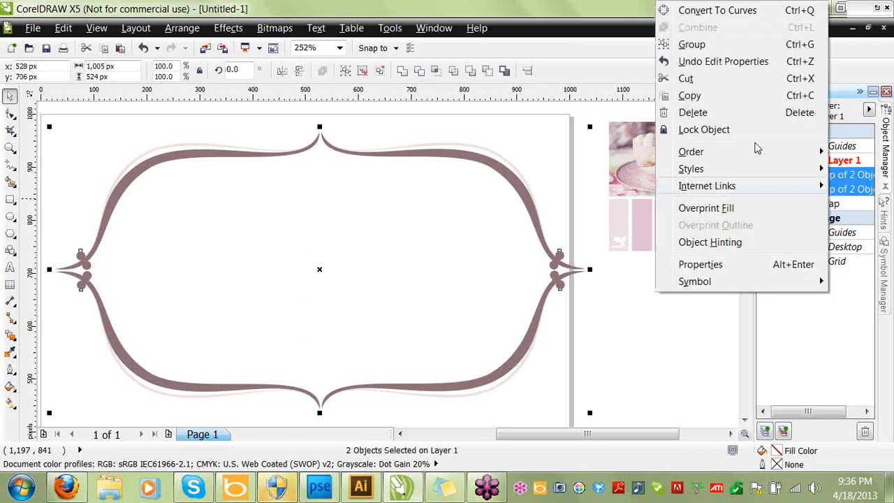
left_click(691, 44)
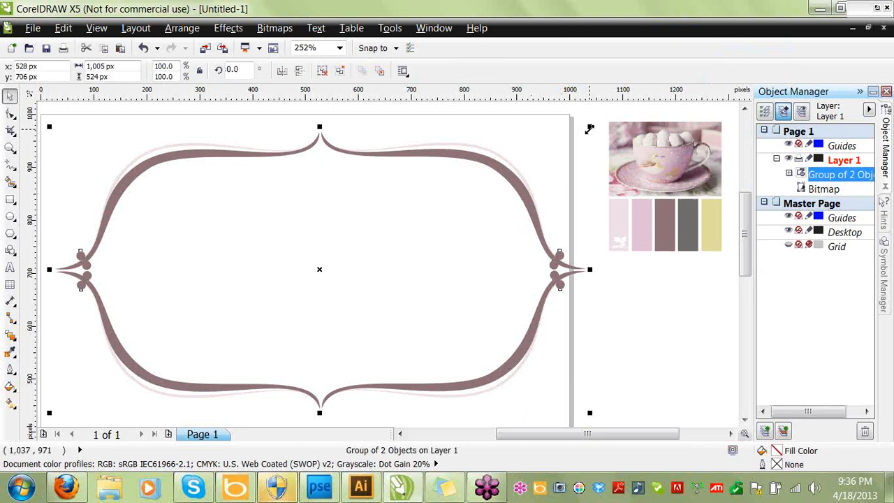
left_click_drag(590, 128, 541, 158)
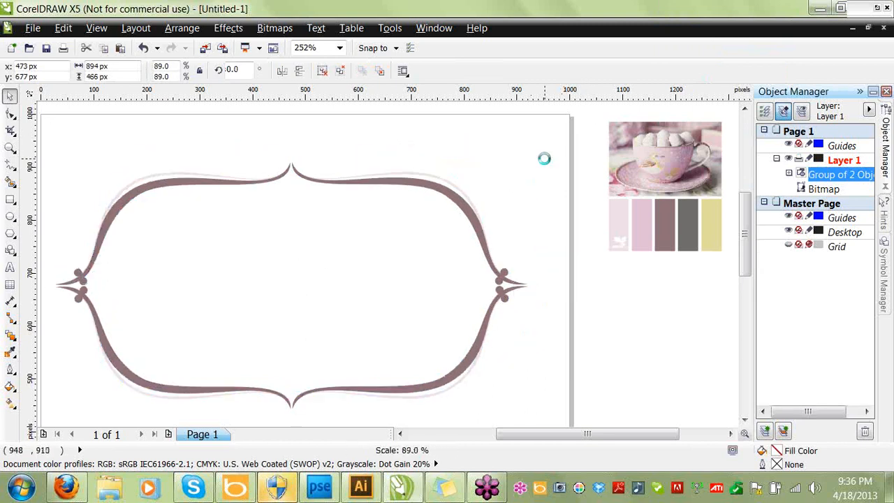
Deselect the frame and read the stationery elements checklist in the sticky note.
left_click(470, 160)
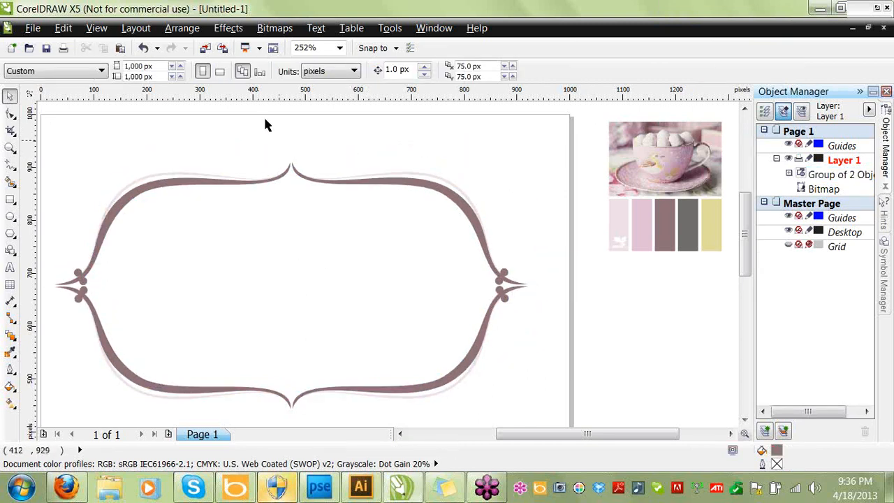
left_click(340, 48)
left_click(327, 62)
mouse_move(539, 436)
left_mouse_down()
mouse_move(529, 436)
mouse_move(540, 436)
left_mouse_up()
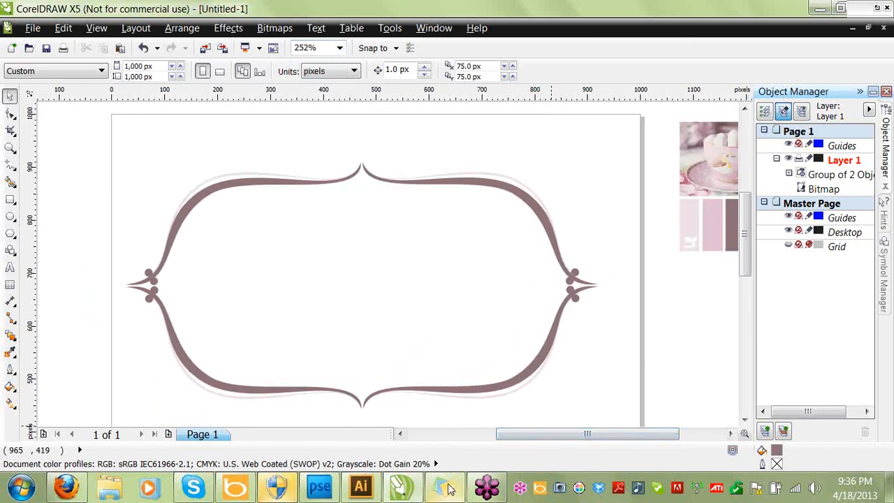
left_click(447, 488)
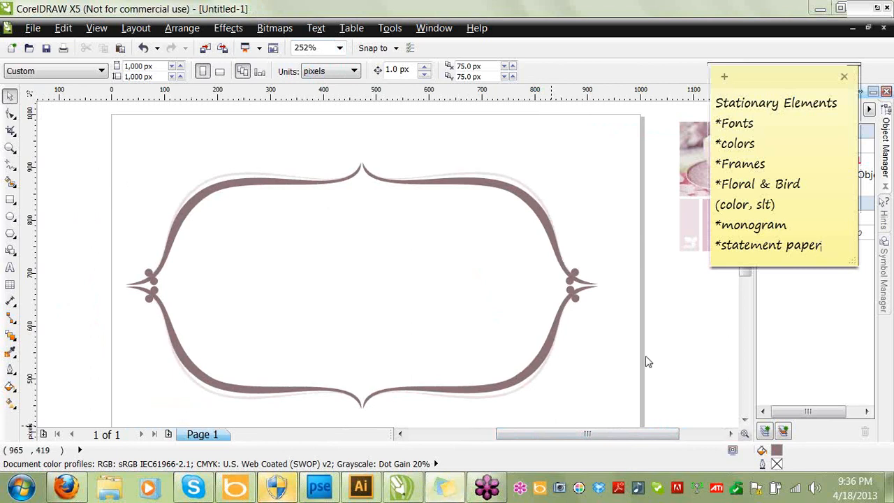
left_click(690, 369)
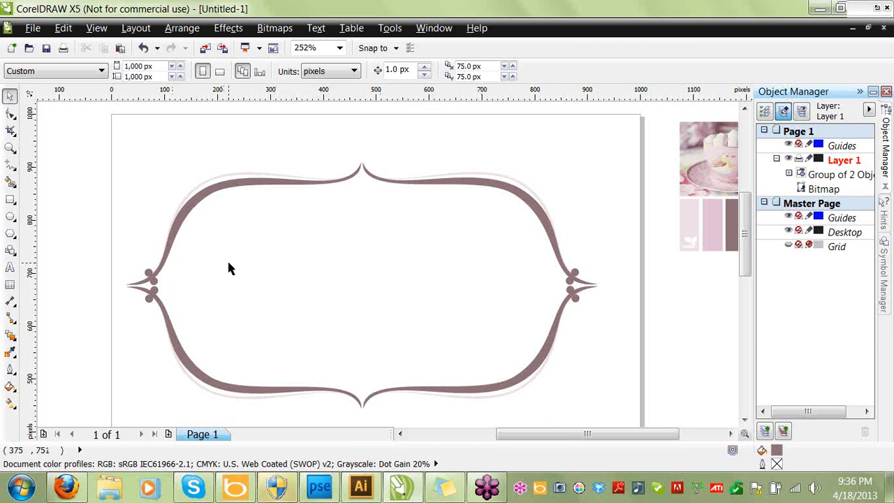
Switch to Firefox and examine the Wedding Birds card and Bella Wedding Stationary listings for ornament ideas, ending back in CorelDRAW.
left_click(67, 487)
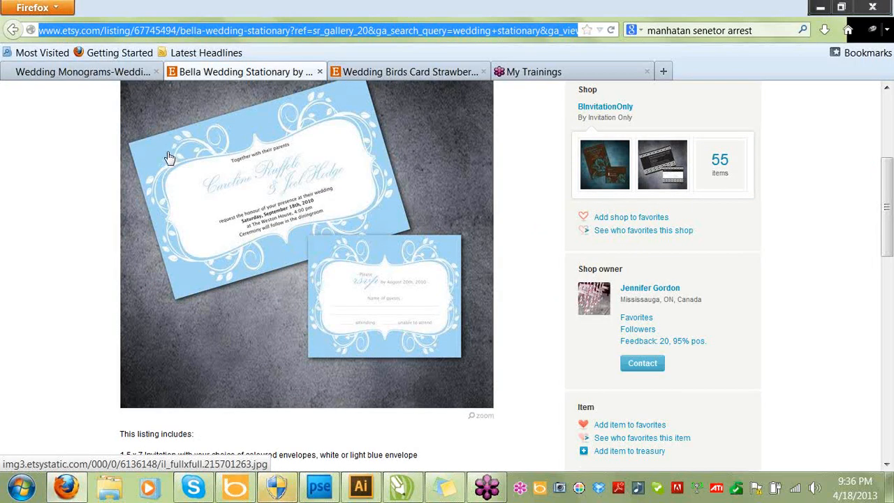
left_click(361, 73)
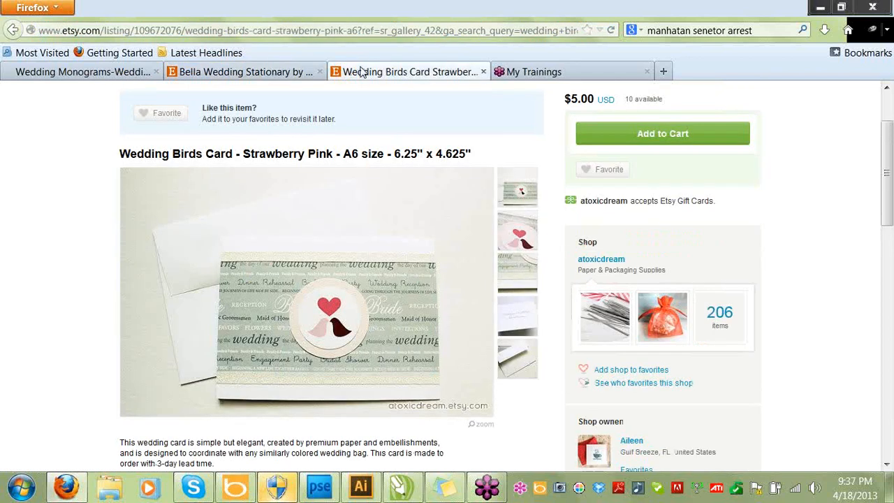
left_click(257, 77)
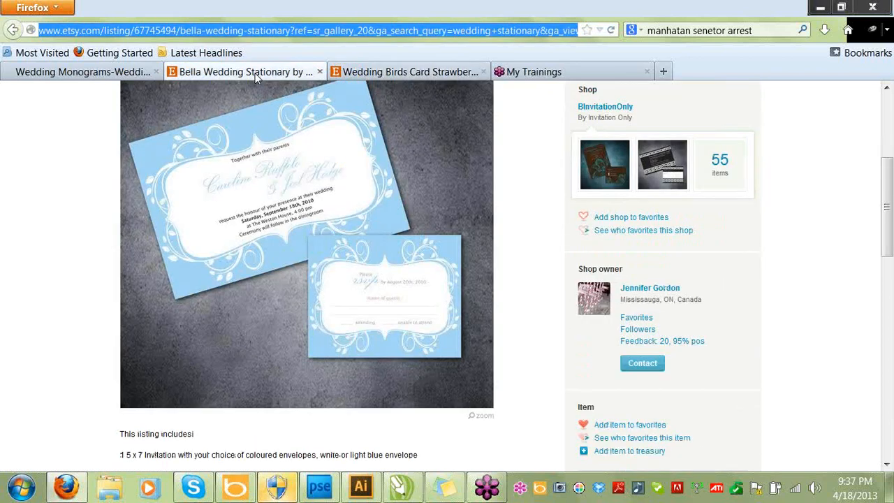
left_click(417, 494)
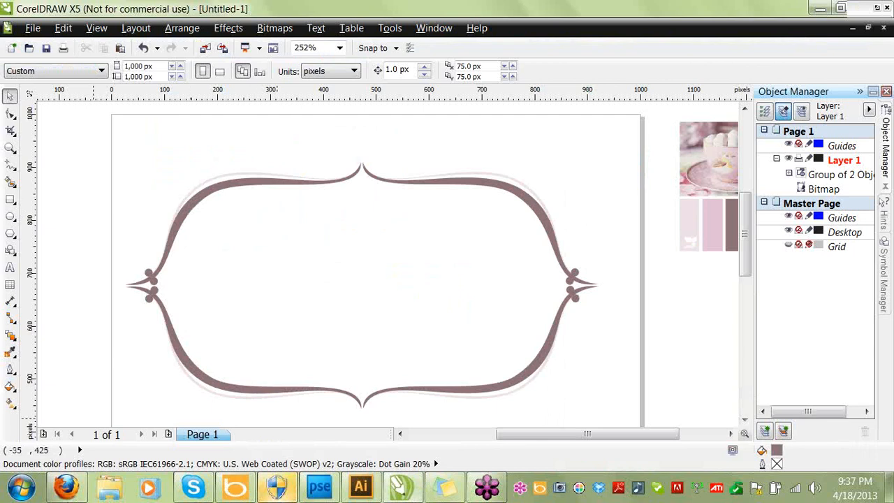
Draw a freehand leaf about 95 by 161 px inside the frame's upper middle and fill it with the palette image's yellow, RGB 224, 221, 155.
left_click(11, 165)
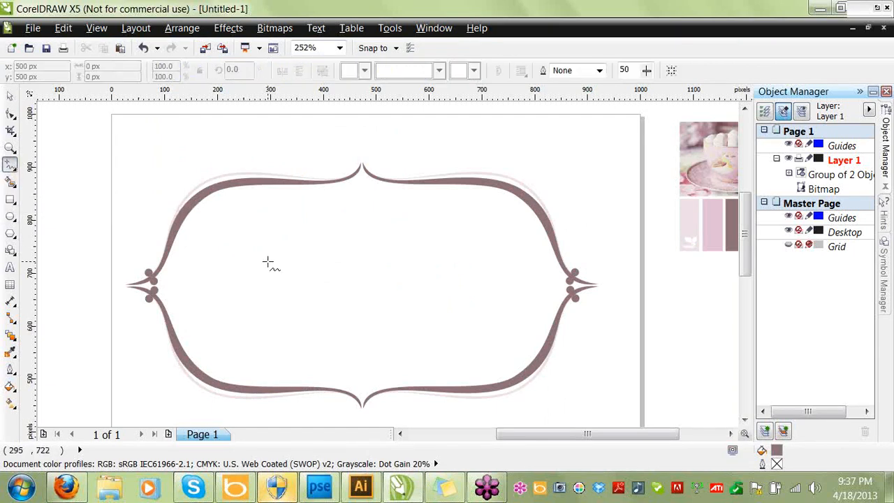
mouse_move(336, 276)
left_mouse_down()
mouse_move(330, 241)
mouse_move(372, 193)
mouse_move(378, 234)
mouse_move(361, 275)
mouse_move(337, 276)
left_mouse_up()
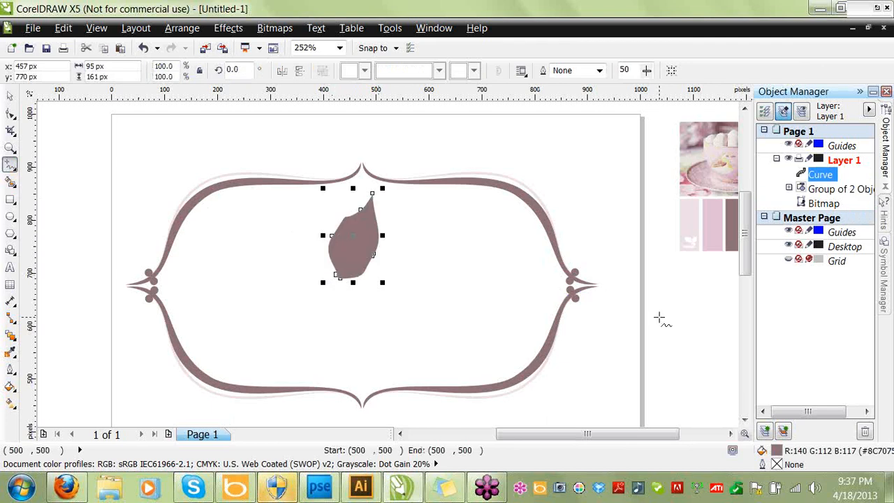
left_click(731, 434)
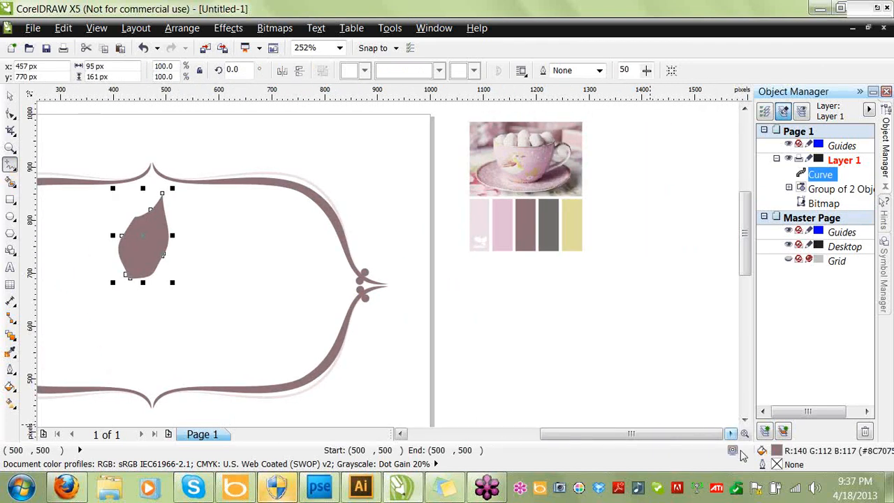
double_click(777, 453)
left_click(764, 380)
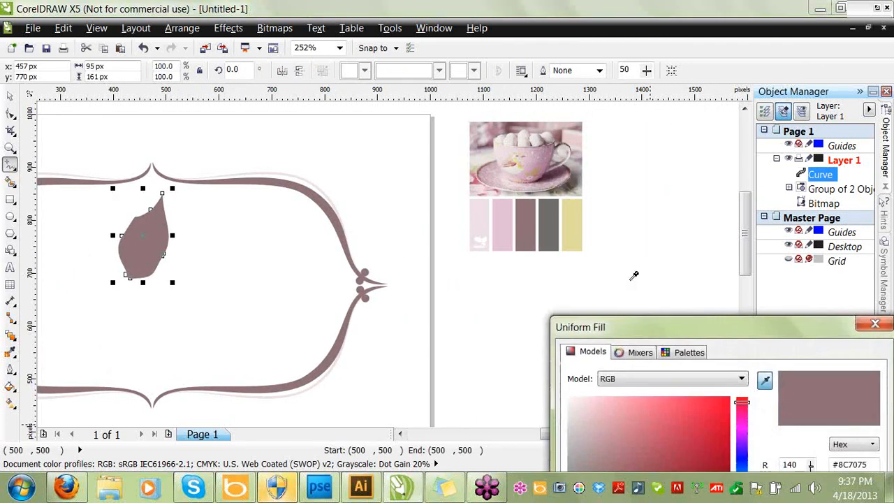
left_click(580, 225)
key("Return")
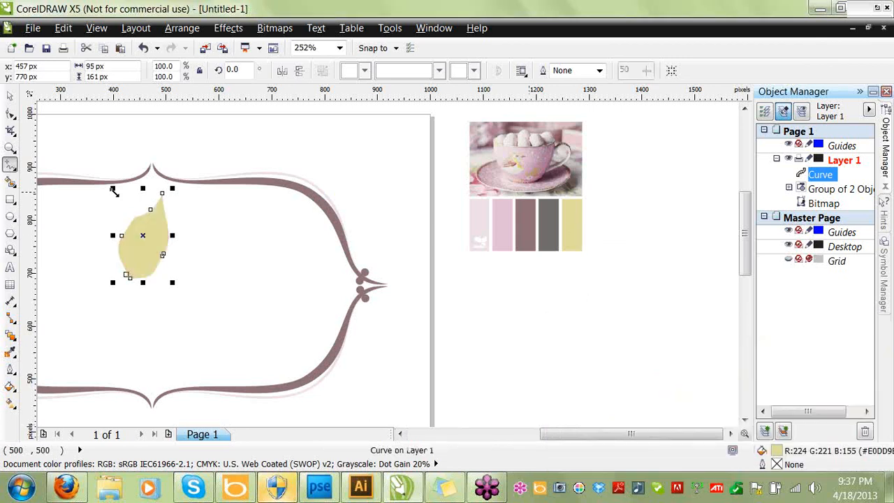
Delete the extra nodes around the leaf outline, keeping only the tip node and the base node.
key("F10")
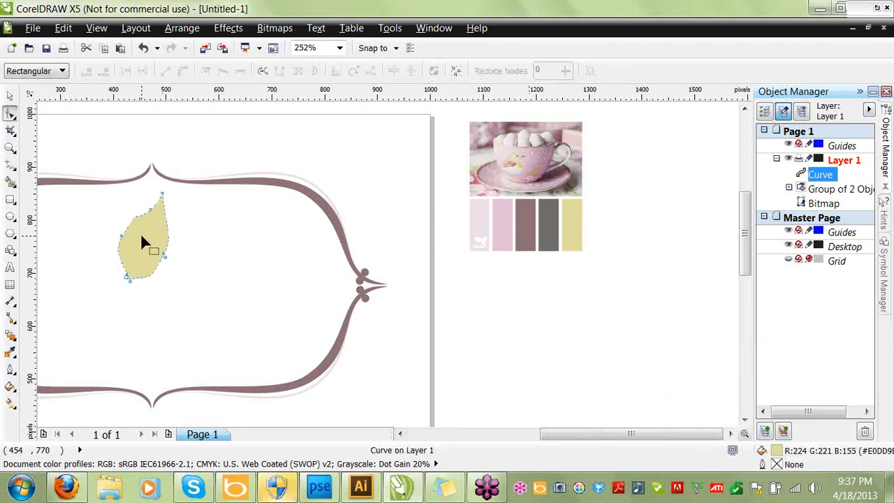
double_click(152, 207)
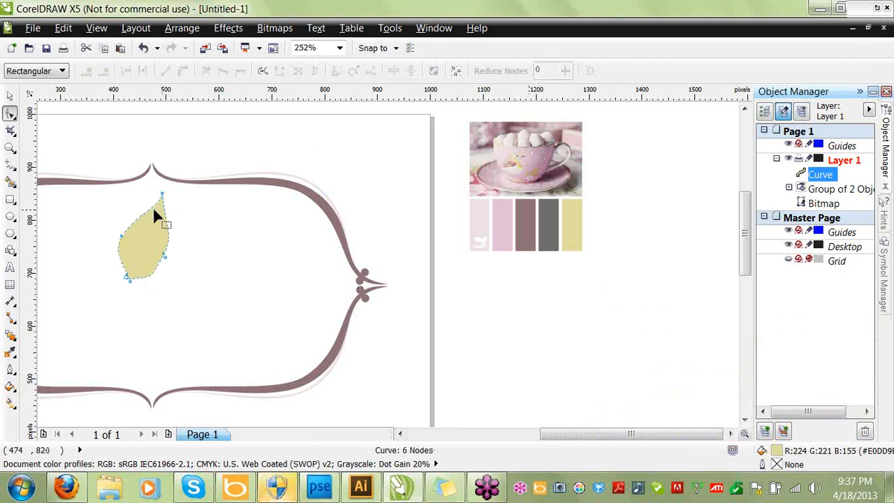
double_click(164, 255)
double_click(129, 281)
left_click(127, 277)
double_click(127, 274)
left_click(165, 255)
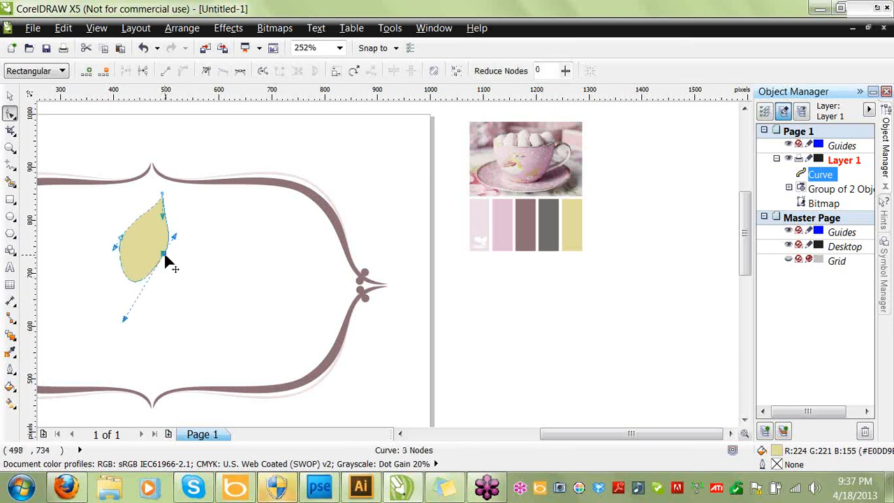
double_click(130, 279)
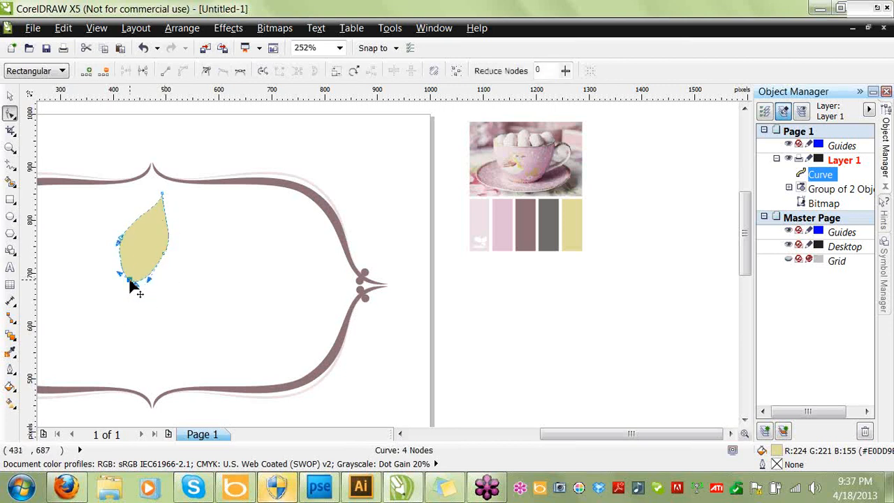
double_click(163, 256)
double_click(122, 235)
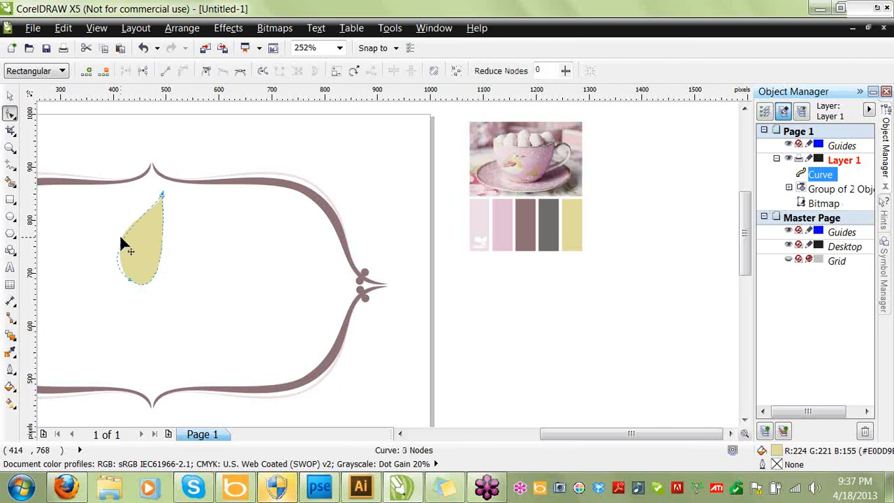
Adjust the curve handles of the leaf's tip and base nodes to form a slender leaf pointed at both ends.
left_click(130, 278)
left_click_drag(163, 211, 174, 224)
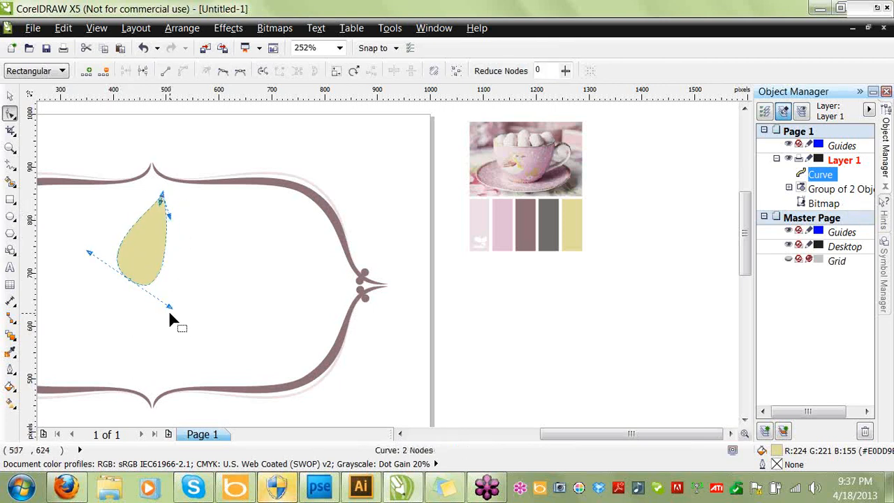
left_click_drag(169, 307, 170, 301)
left_click_drag(169, 303, 173, 272)
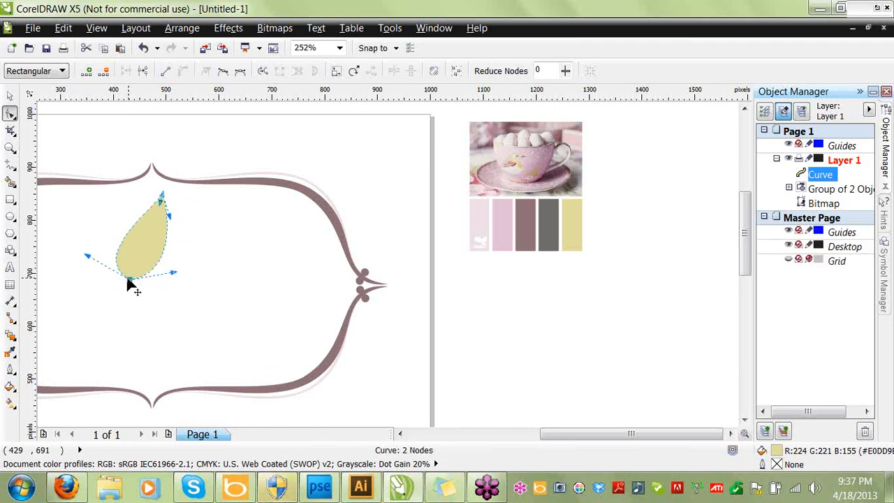
left_click_drag(88, 257, 109, 234)
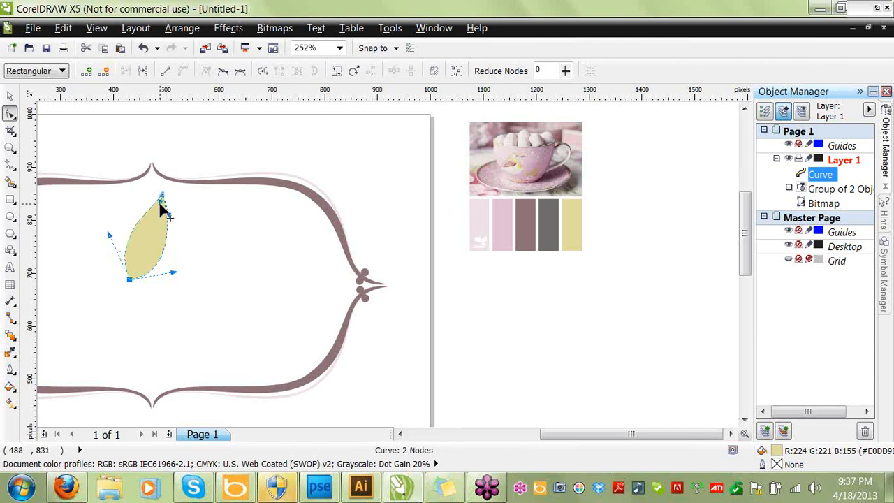
left_click_drag(161, 208, 173, 223)
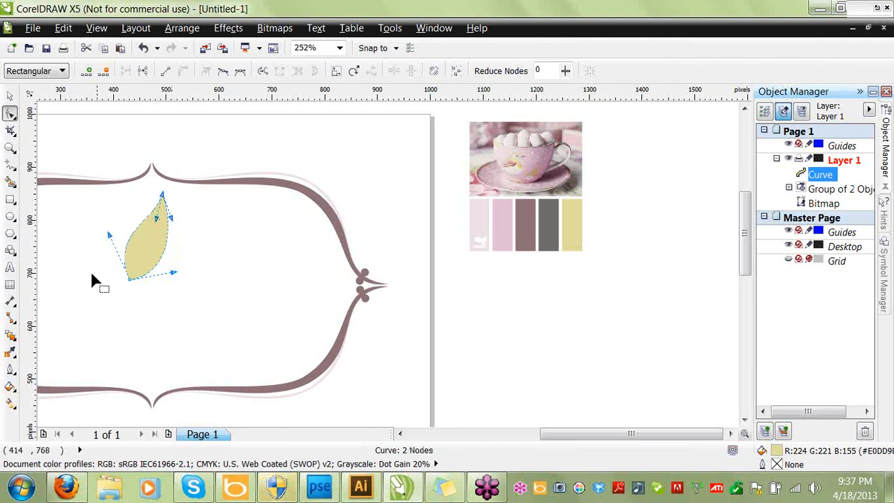
Add nodes at the leaf's base, pull one up into the leaf to cut a narrow vein notch, and deselect the leaf.
double_click(128, 277)
double_click(130, 279)
left_click_drag(130, 283, 144, 256)
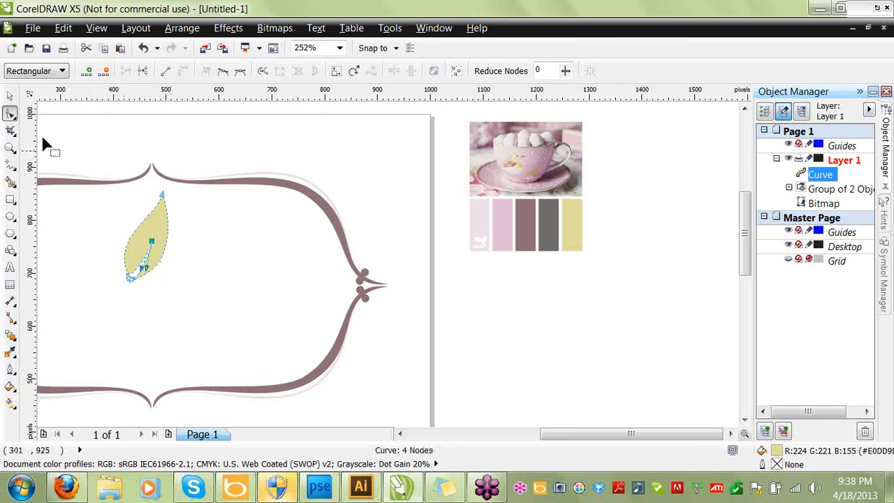
left_click(10, 96)
left_click(103, 154)
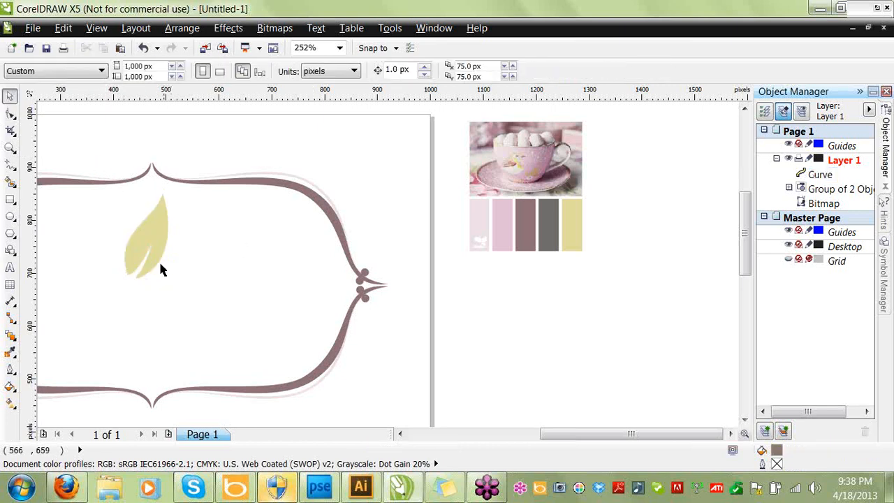
left_click(162, 216)
left_click(356, 174)
Switch to Firefox to examine the curling leafy flourishes around the Bella invitation's frame, and return to CorelDRAW.
left_click(401, 436)
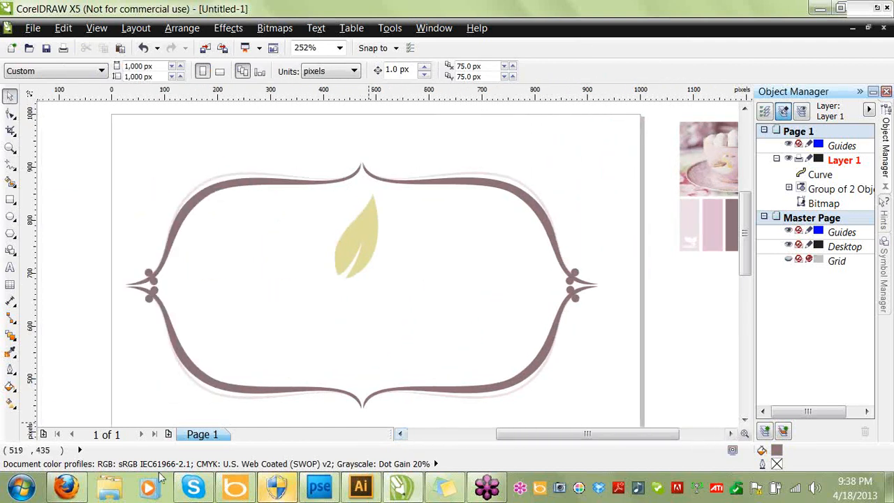
mouse_move(67, 491)
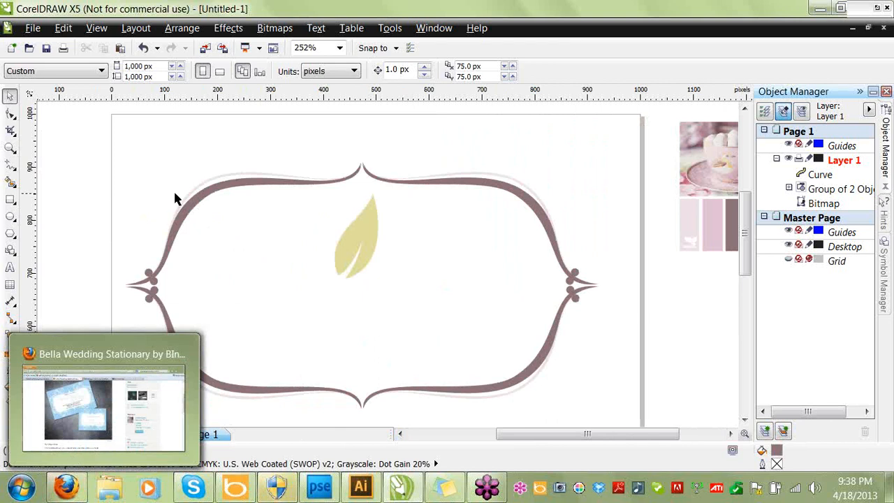
left_click(79, 366)
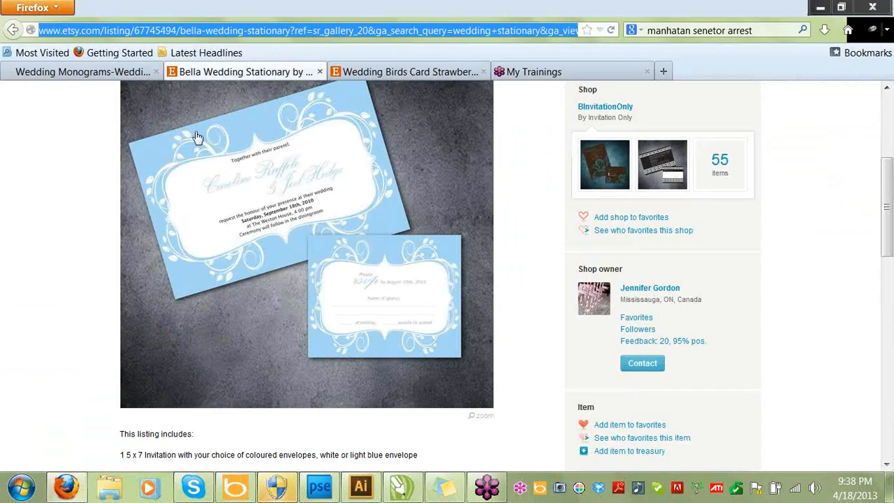
left_click(401, 487)
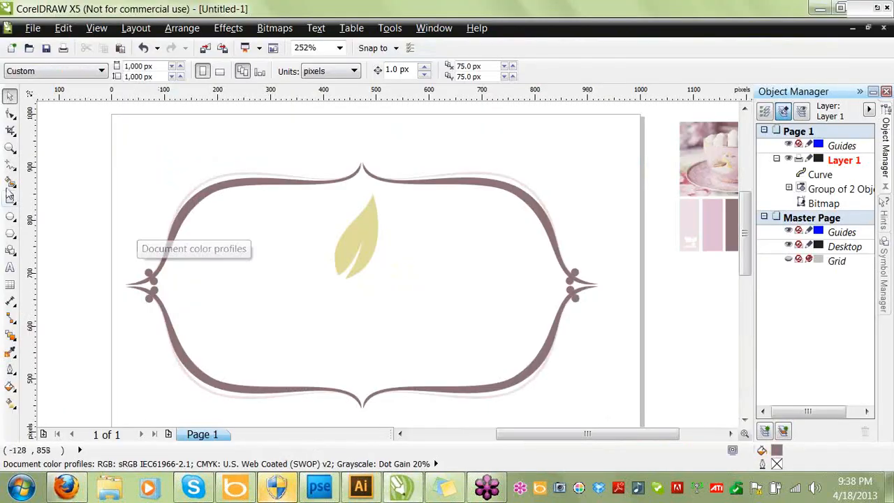
Draw a freehand curling flourish about 356 by 196 px over the frame's upper left and fill it with the frame's pale pink #EDDFE5.
left_click(10, 165)
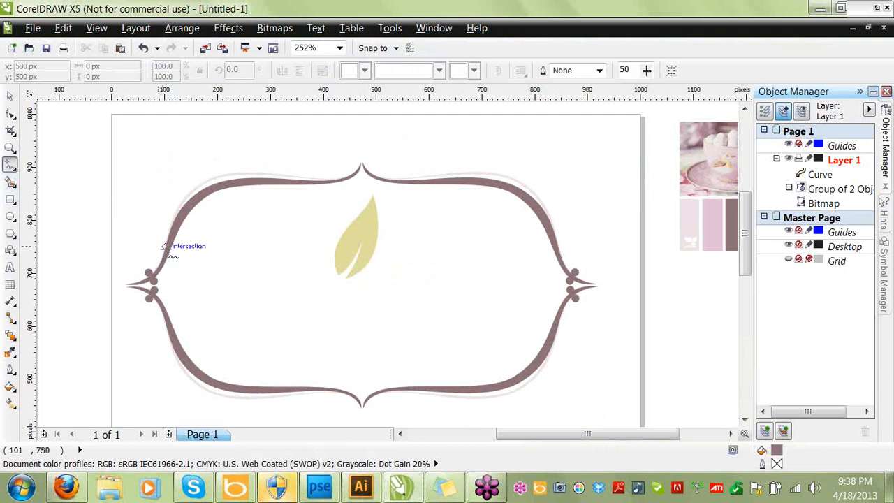
mouse_move(164, 246)
left_mouse_down()
mouse_move(157, 199)
mouse_move(178, 159)
mouse_move(226, 161)
mouse_move(246, 227)
mouse_move(268, 241)
mouse_move(337, 187)
mouse_move(311, 147)
mouse_move(281, 147)
mouse_move(266, 174)
mouse_move(281, 202)
mouse_move(301, 185)
mouse_move(291, 199)
mouse_move(280, 163)
mouse_move(317, 164)
mouse_move(322, 182)
mouse_move(305, 216)
mouse_move(282, 229)
mouse_move(258, 222)
mouse_move(233, 154)
mouse_move(183, 145)
mouse_move(155, 166)
mouse_move(148, 190)
mouse_move(148, 216)
mouse_move(163, 245)
left_mouse_up()
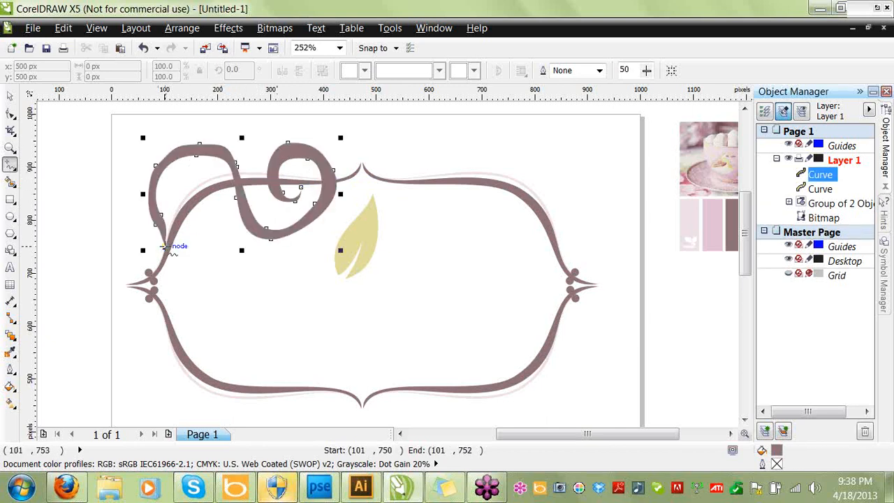
double_click(777, 451)
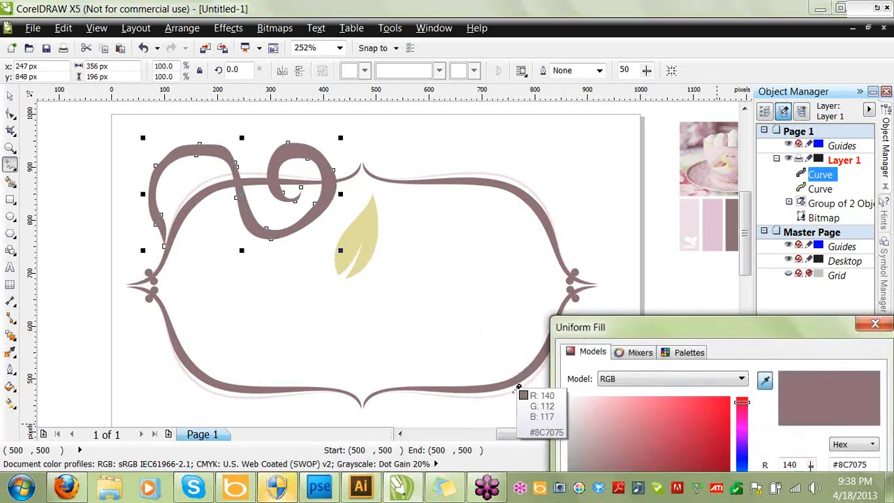
left_click(507, 389)
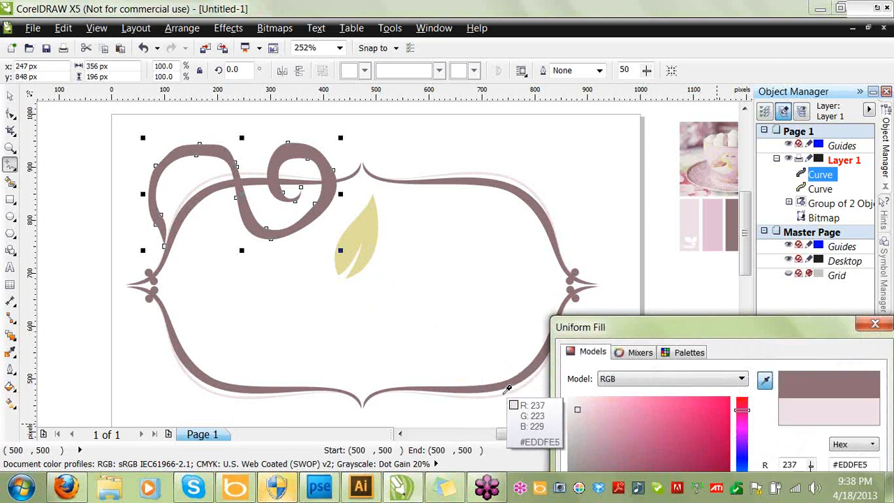
key("Return")
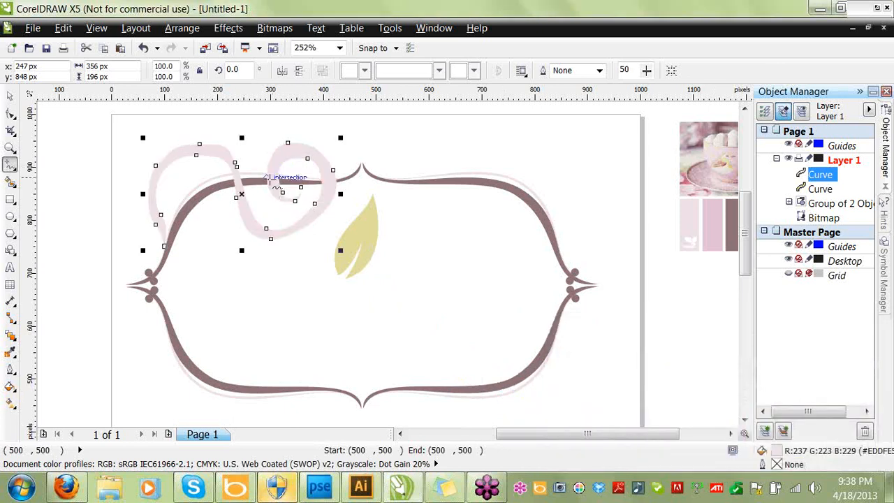
double_click(241, 194)
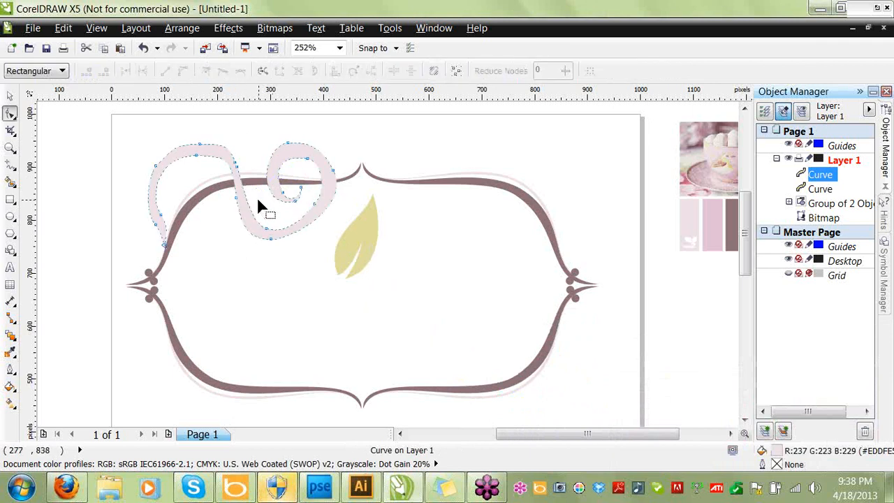
left_click(10, 97)
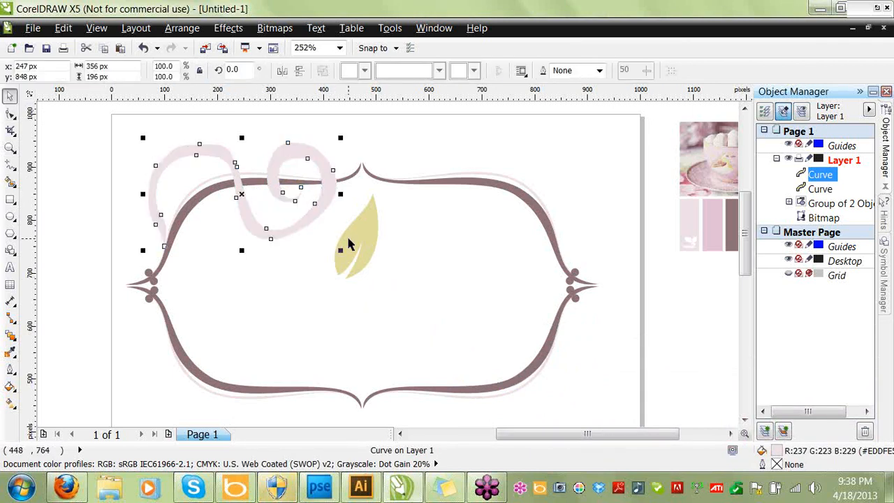
Enlarge the pale pink flourish proportionally to 240%, about 855 by 471 px, so it spans the whole frame.
left_click_drag(341, 253, 605, 407)
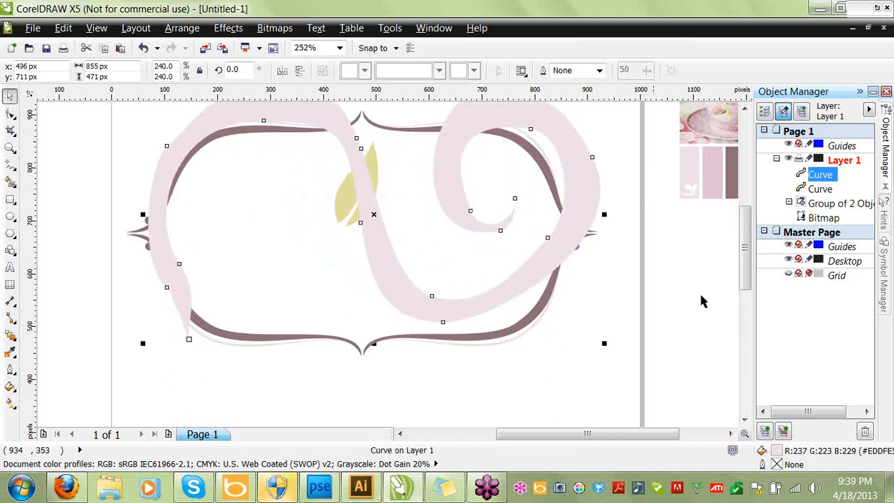
left_click(745, 110)
left_click(523, 178)
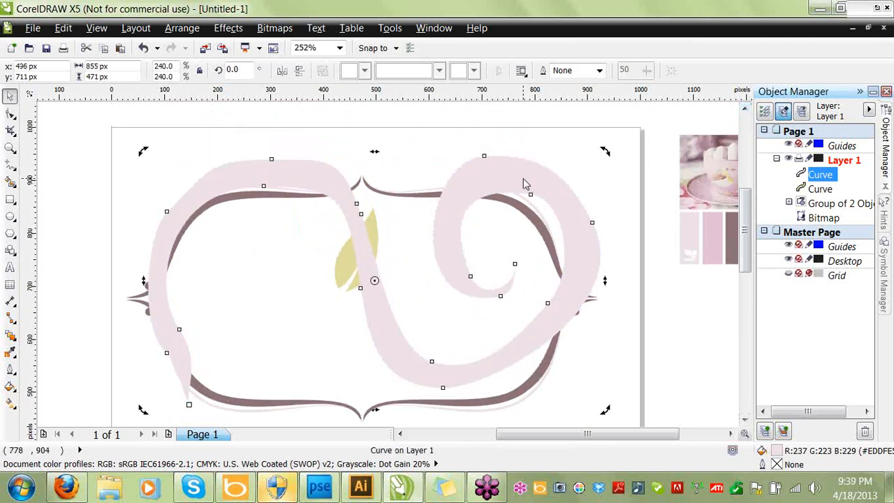
Smooth the inner edge of the flourish's curl by shifting a lower node, adding one at its upper left and deleting surplus nodes.
key("F10")
left_click_drag(471, 276, 458, 267)
double_click(469, 198)
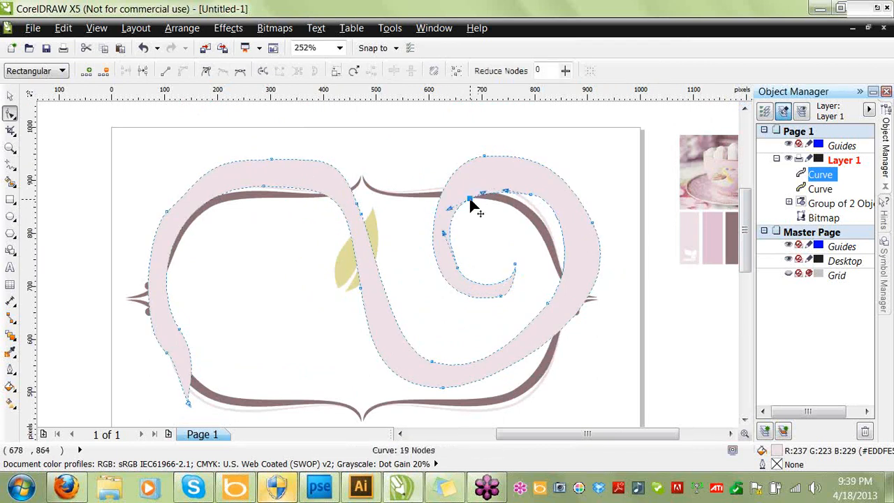
double_click(457, 268)
double_click(532, 201)
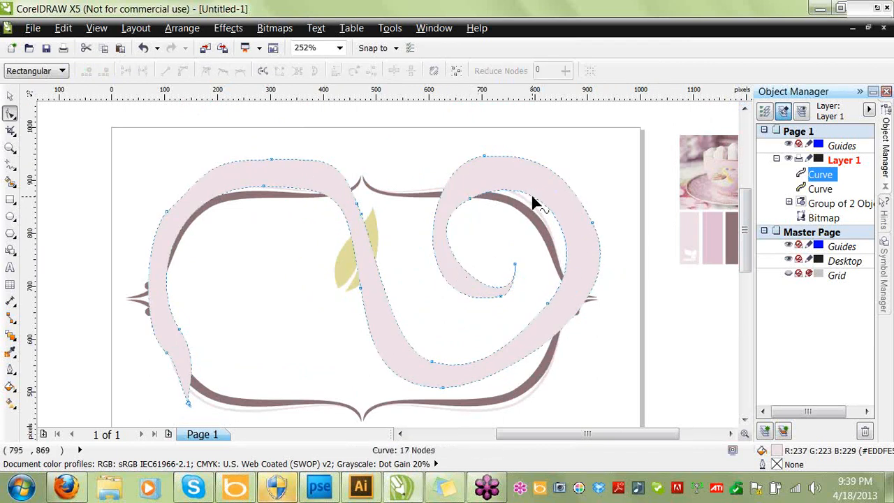
double_click(546, 304)
Delete the surplus nodes along the flourish's S-bend and left arc to leave smooth edges down to its tail.
double_click(359, 211)
double_click(270, 160)
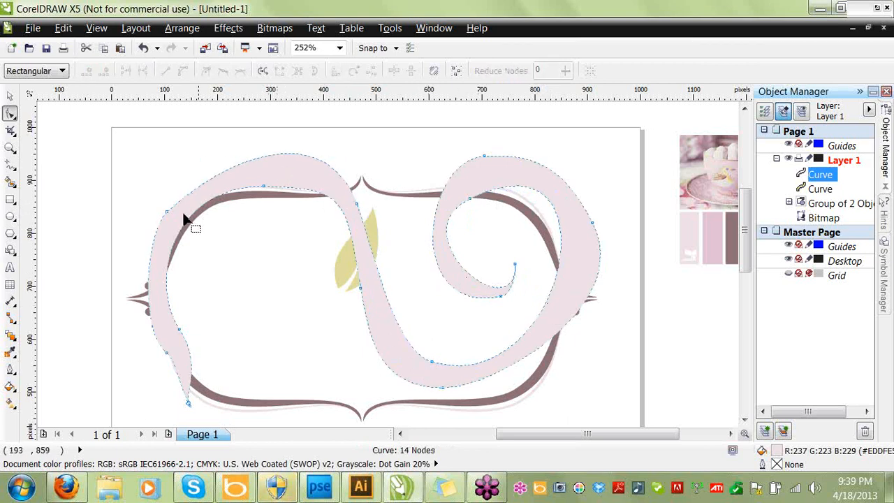
double_click(166, 213)
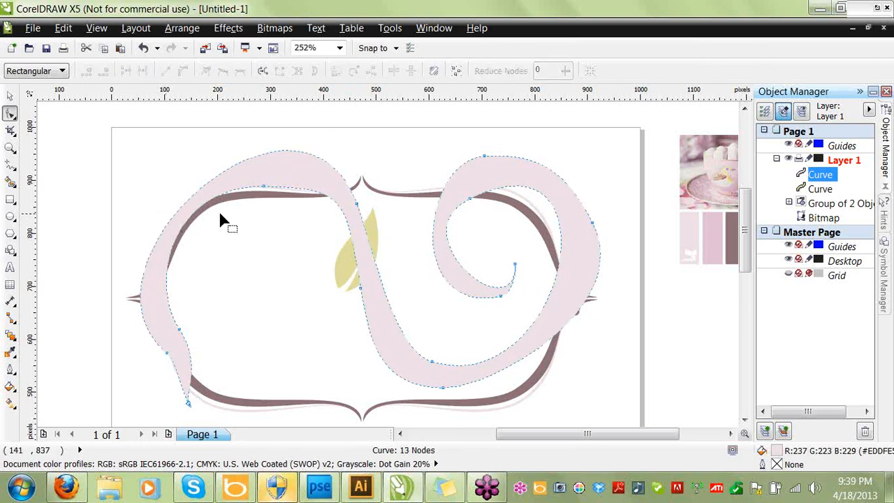
double_click(179, 329)
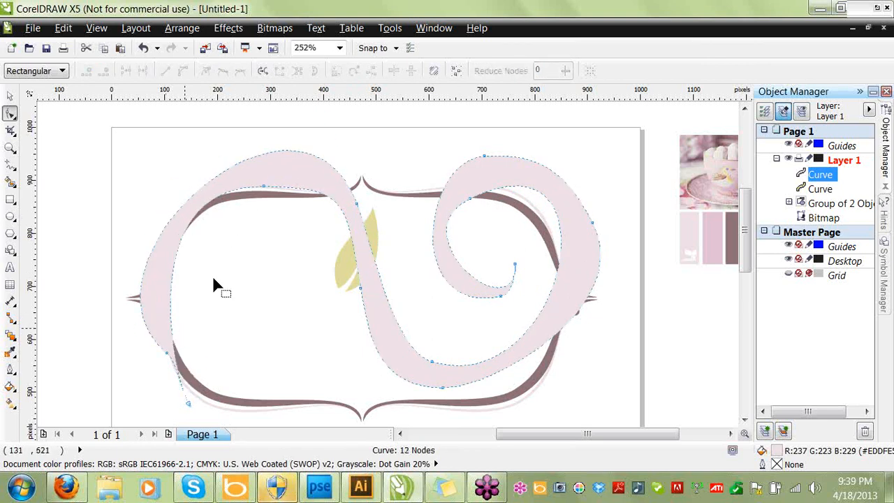
double_click(168, 356)
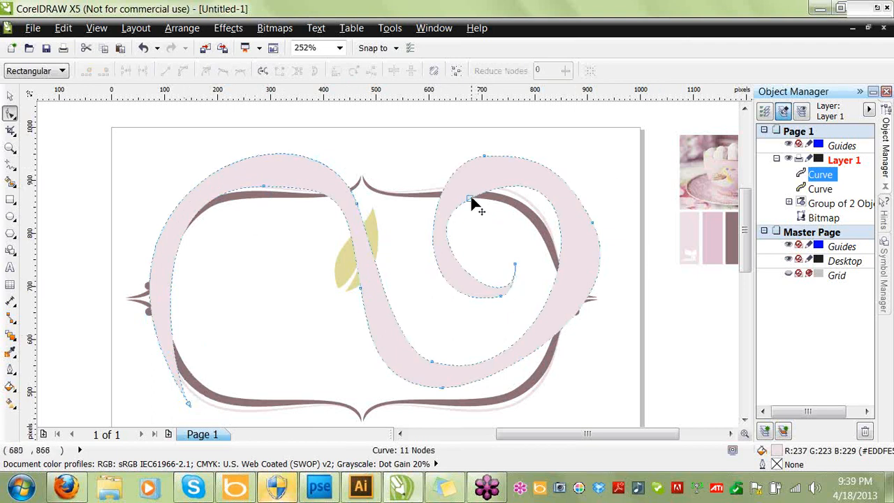
Add a node on the curl's inner right edge and move it outward, replace the inner upper-left node, and adjust the tip's handle.
double_click(558, 267)
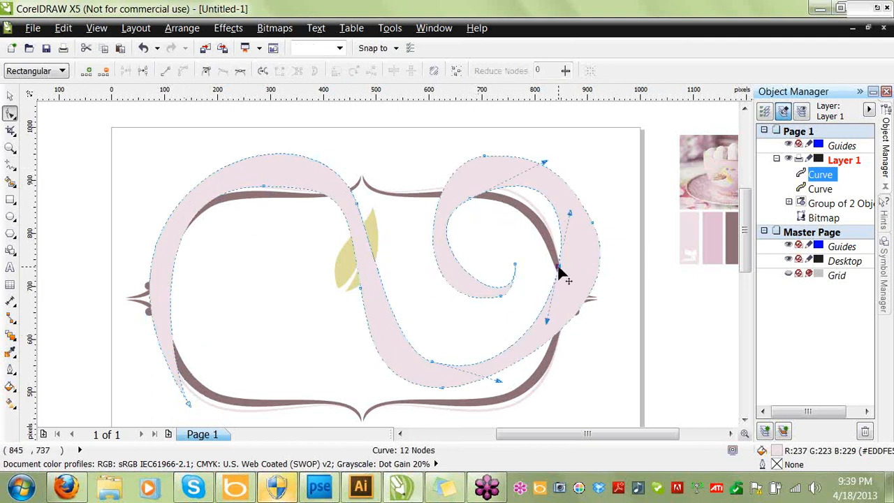
left_click_drag(559, 268, 571, 269)
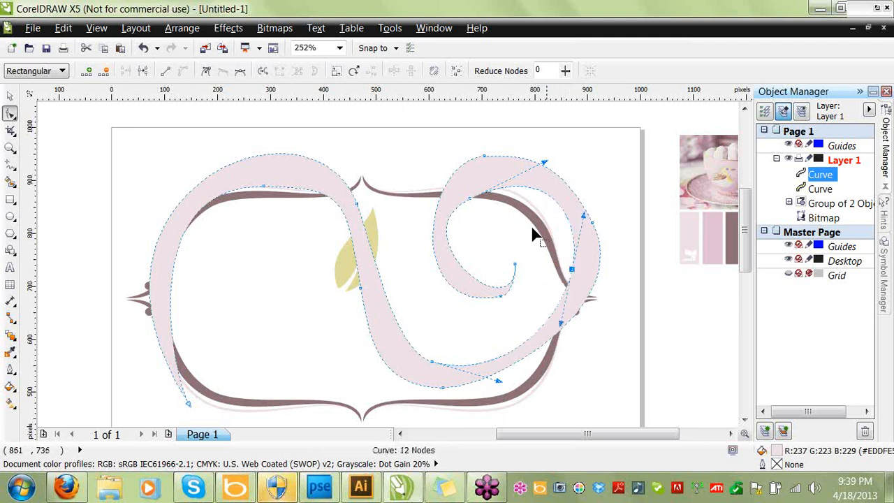
double_click(470, 198)
left_click(516, 267)
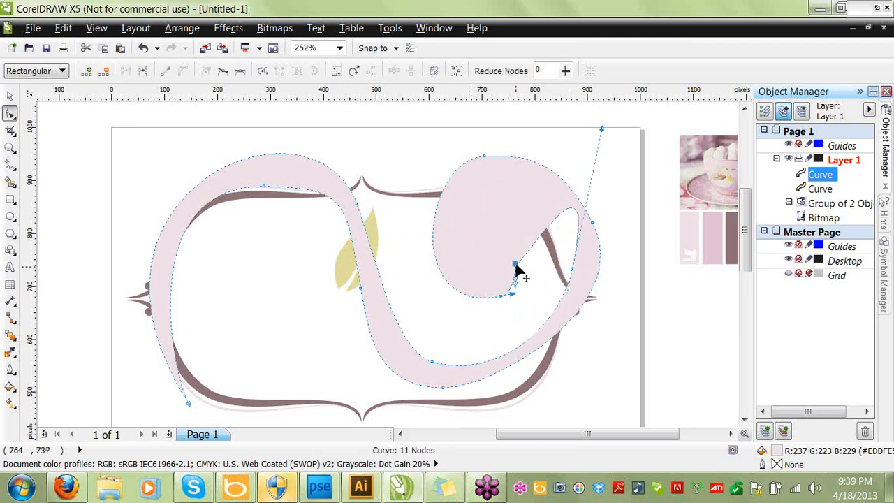
left_click_drag(515, 278, 454, 331)
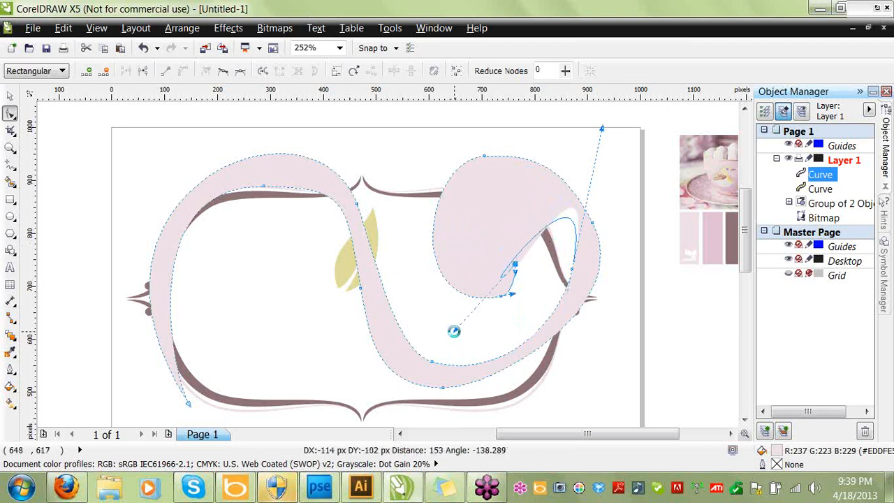
double_click(524, 242)
left_click_drag(525, 242, 464, 188)
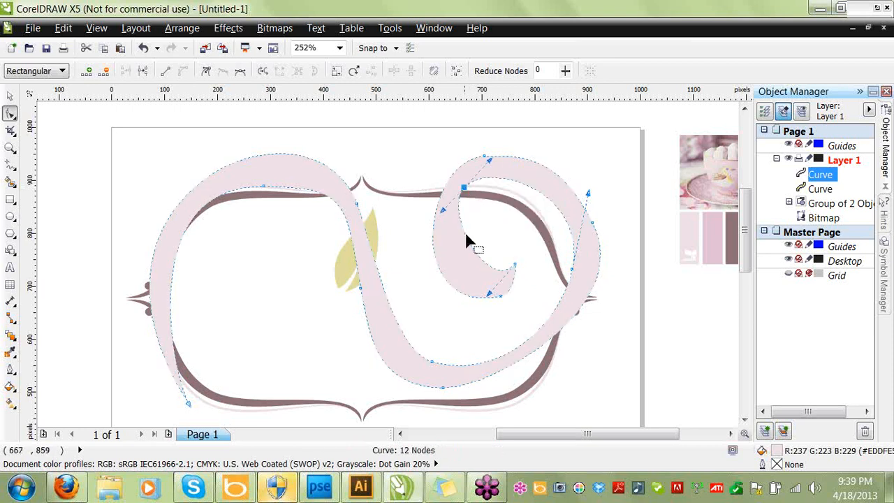
left_click_drag(489, 294, 471, 309)
Add a node on the curl's outer lower-left edge, delete the node beside the tip, and make the new node symmetrical.
left_click(446, 278)
double_click(446, 278)
left_click(500, 297)
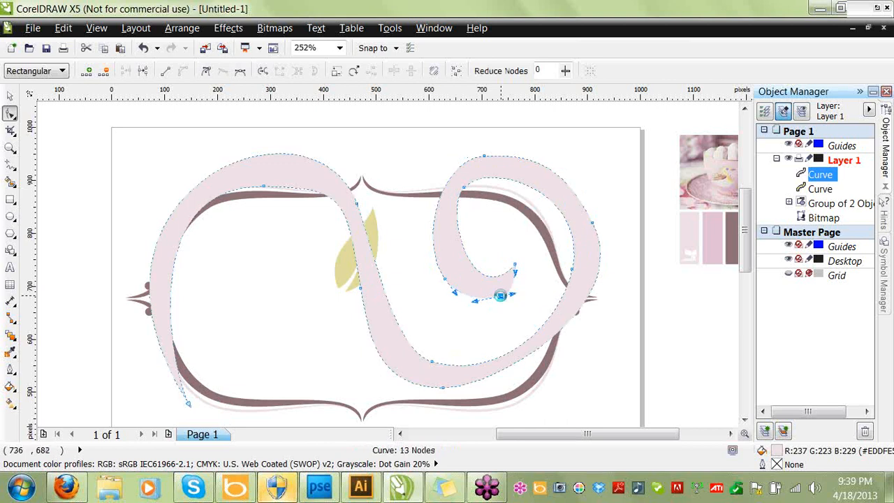
key("Delete")
left_click(514, 266)
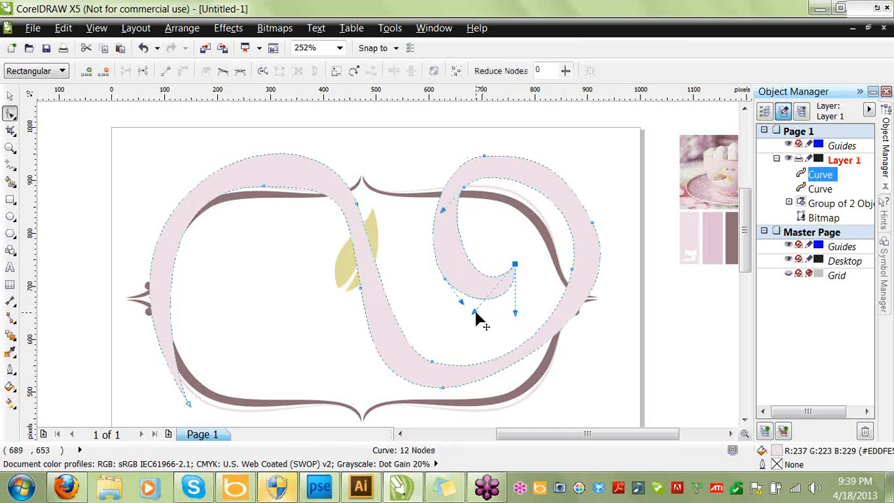
left_click(445, 279)
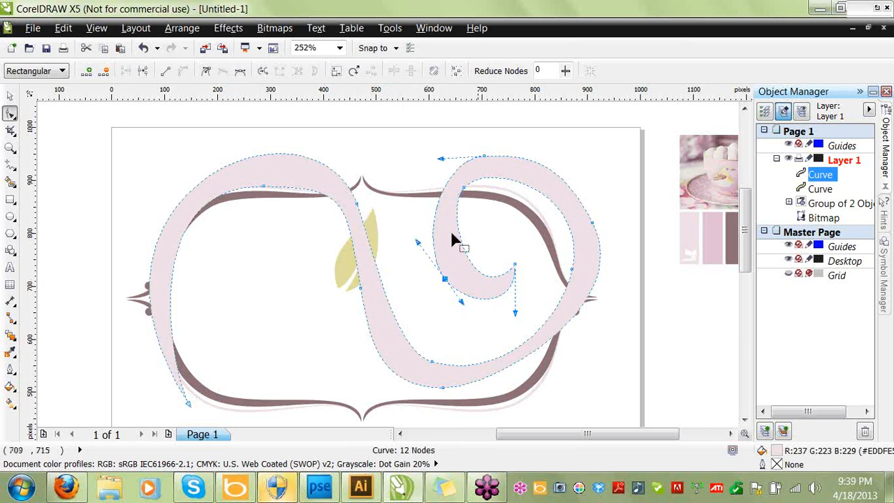
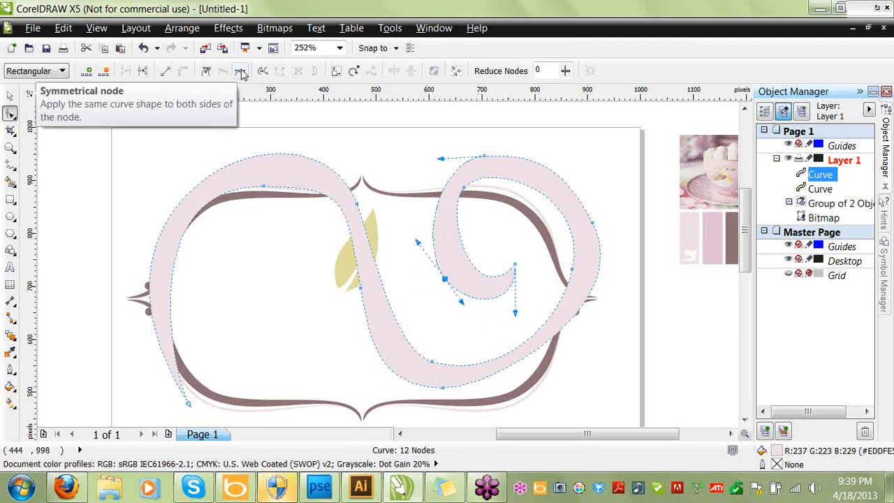
left_click(242, 73)
Tilt the handles of the curl's top node, move the outer right node outward, make it symmetrical, and adjust its handles.
left_click(484, 156)
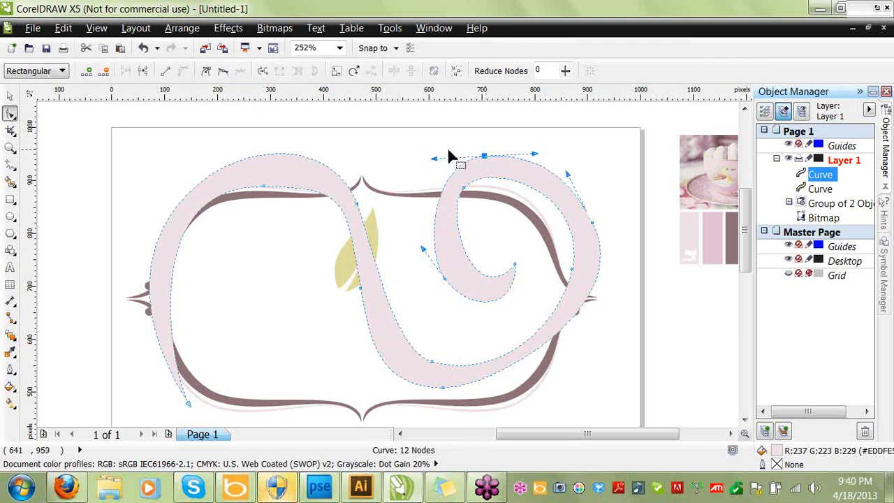
left_click_drag(435, 160, 425, 173)
left_click_drag(592, 223, 600, 225)
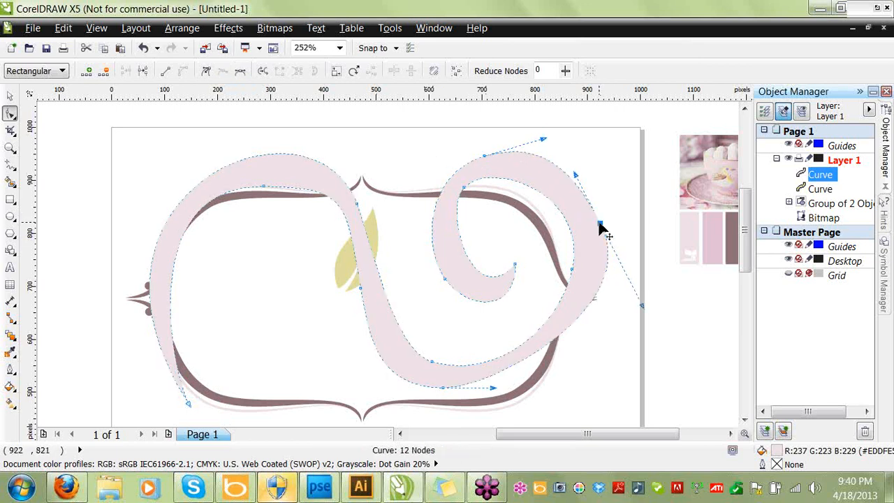
left_click(240, 70)
left_click_drag(635, 292, 627, 313)
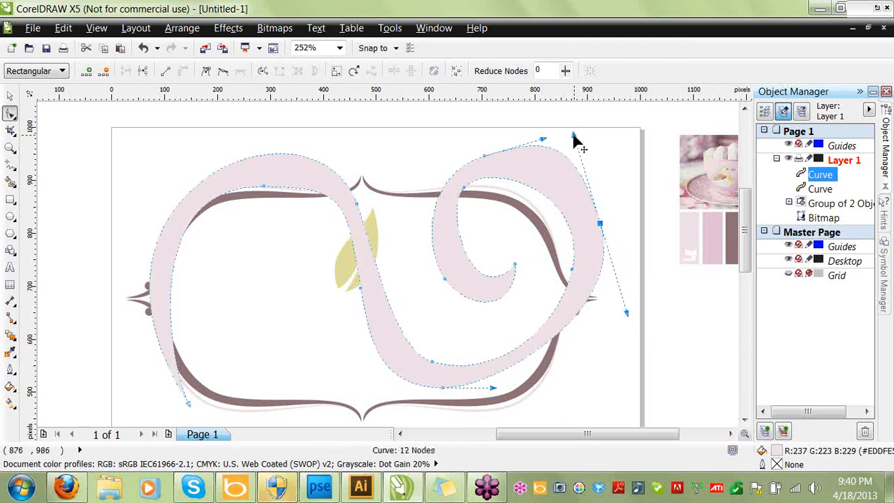
left_click_drag(574, 136, 579, 153)
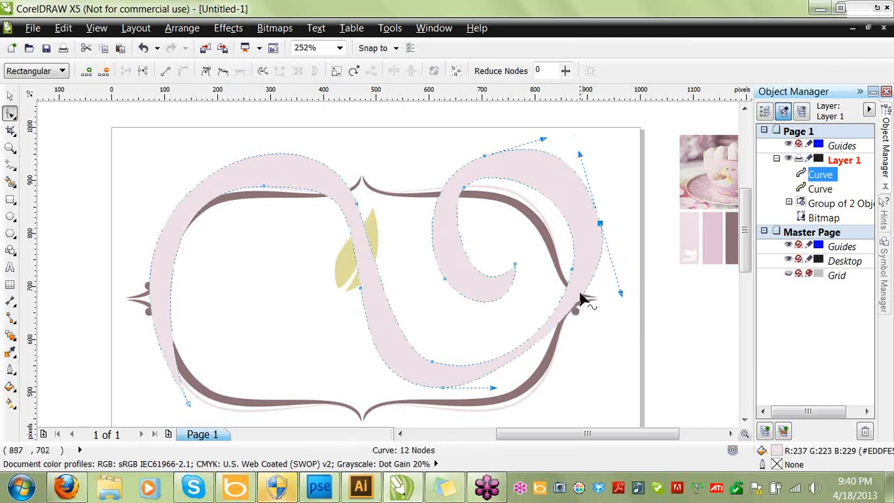
Add a node on the flourish's outer lower-right edge, pull it outward to widen the bend, and delete the outer bottom node.
left_click(552, 334)
left_click_drag(554, 332, 567, 347)
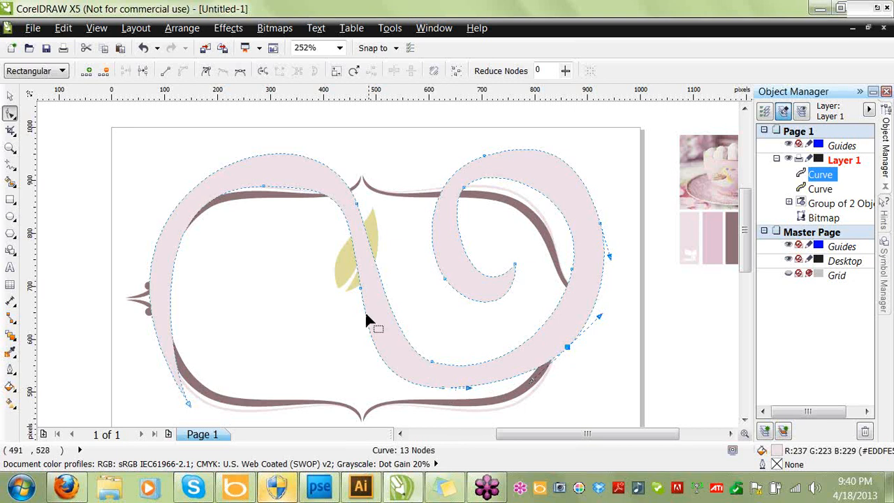
double_click(442, 388)
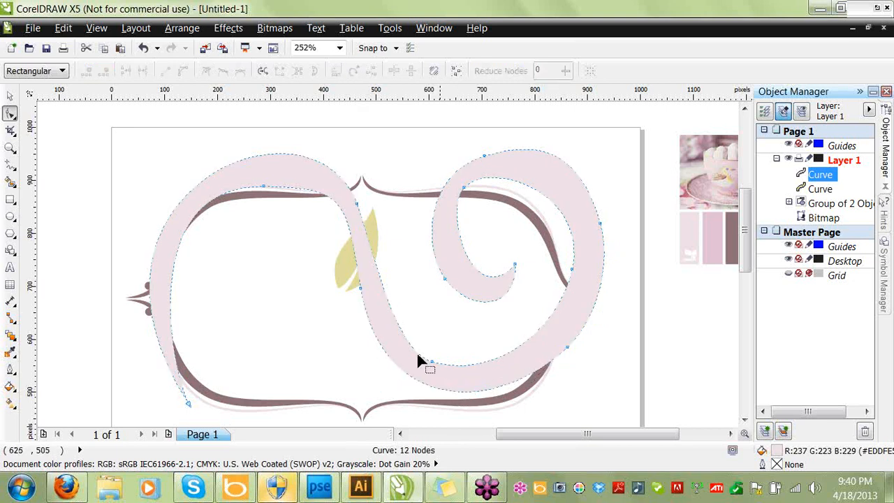
left_click(360, 289)
left_click(264, 188)
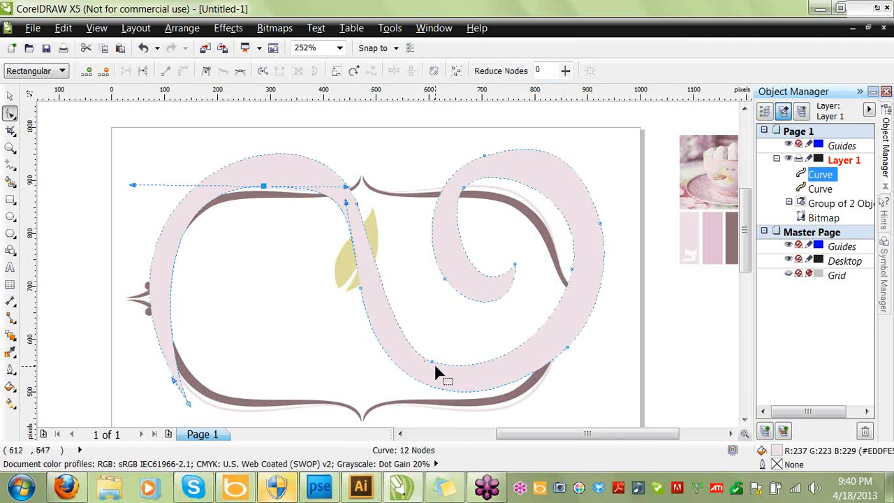
Thin the flourish's bottom, right and top strokes by moving inner-edge nodes outward, adding a node at the top.
left_click_drag(431, 362, 448, 384)
left_click_drag(571, 269, 592, 288)
double_click(533, 194)
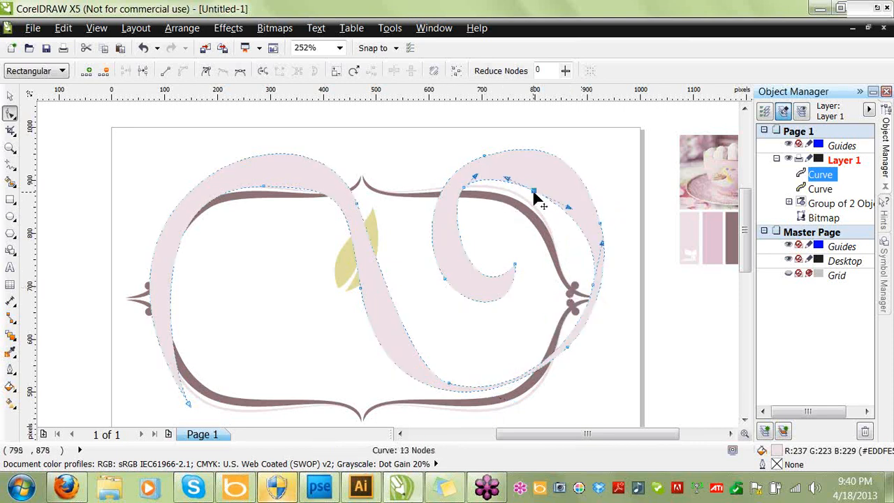
left_click_drag(537, 193, 546, 166)
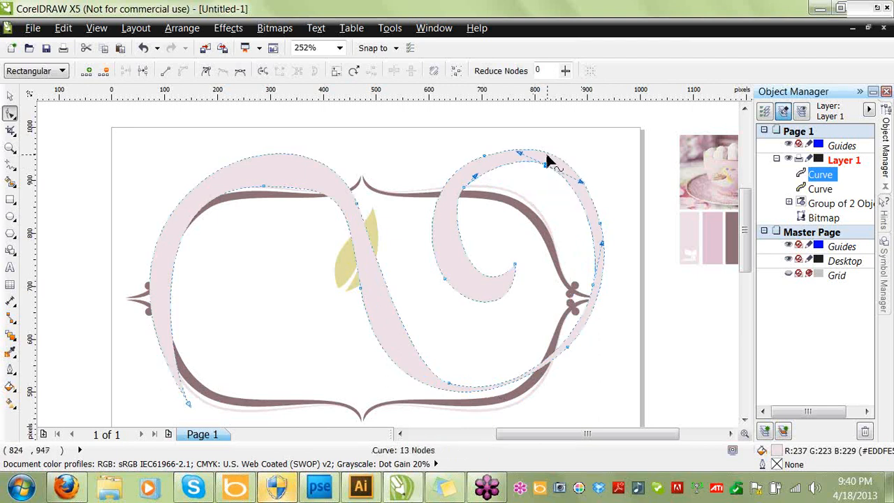
Thin the curl's left side by moving its inner upper-left node, making it symmetrical and adjusting handles, and delete the inner top node.
left_click(598, 224)
left_click_drag(581, 160, 584, 170)
left_click_drag(464, 187, 456, 181)
left_click_drag(475, 315, 475, 357)
left_click(457, 182)
left_click(239, 70)
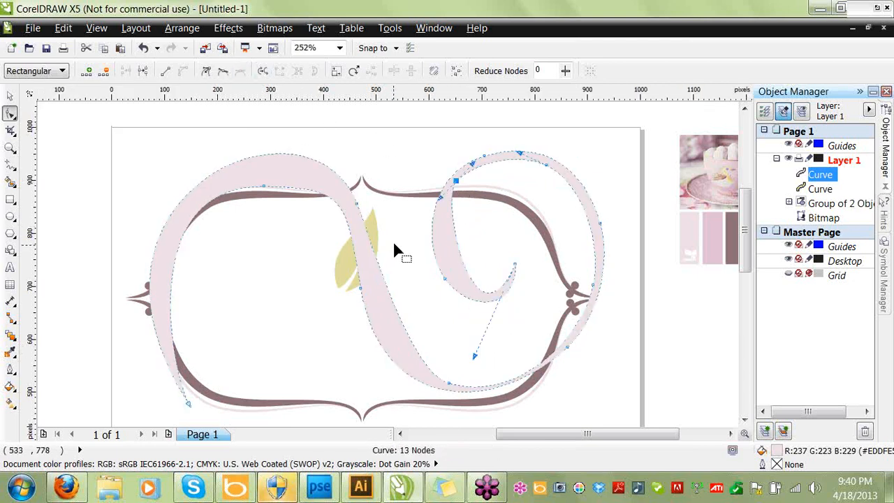
left_click_drag(440, 200, 410, 227)
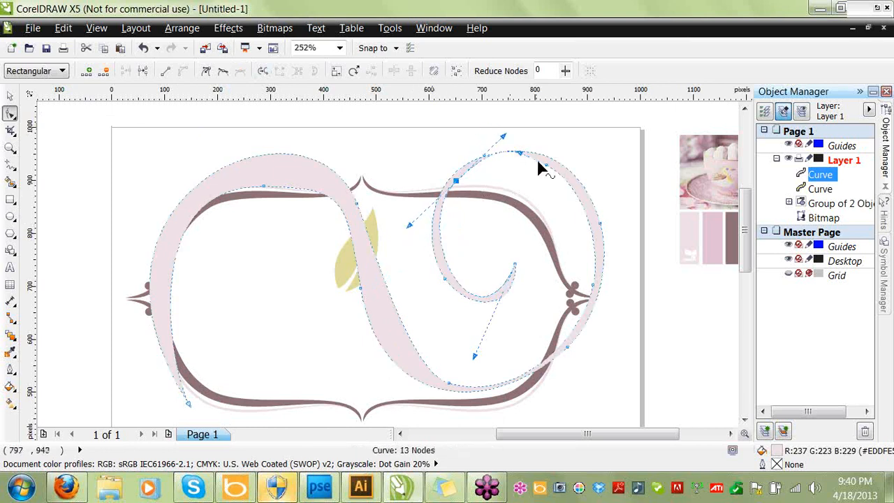
double_click(546, 166)
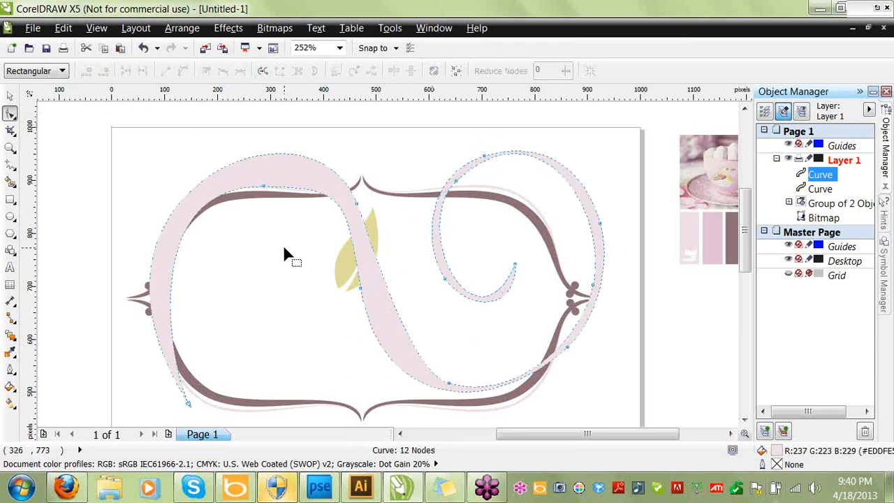
Give the flourish a 4 px outline in its own pale pink, sampled from the artwork.
left_click(10, 96)
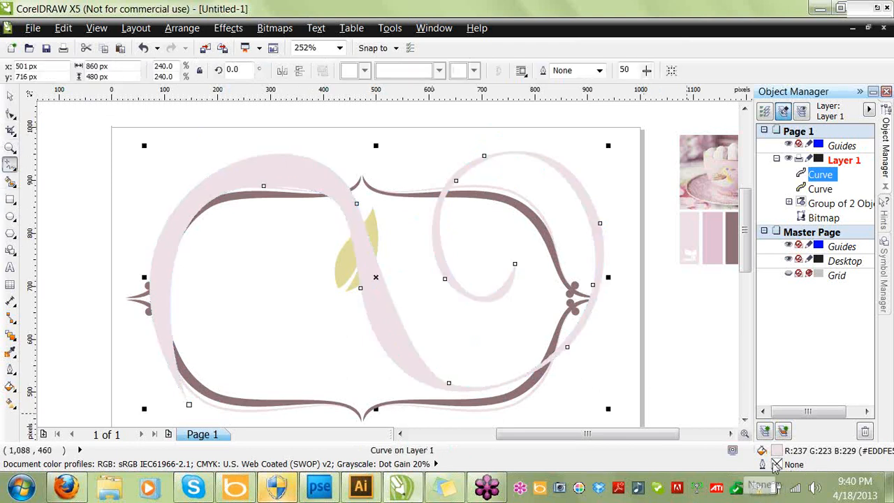
double_click(776, 465)
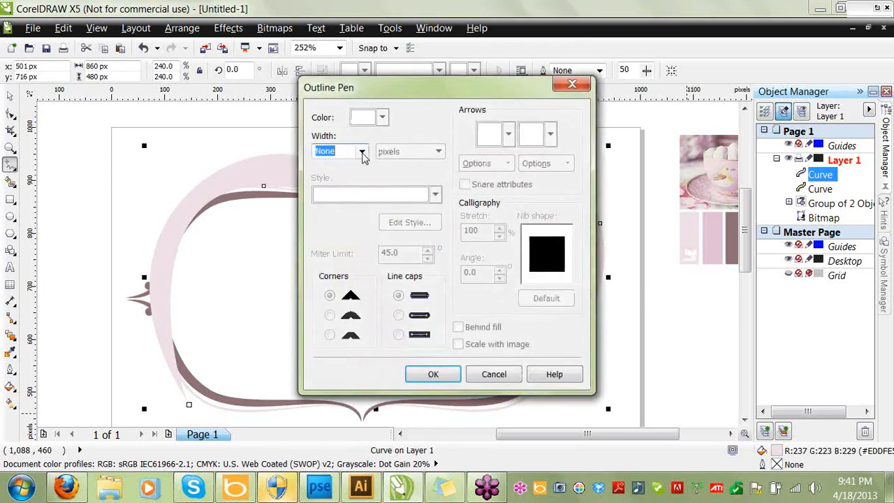
left_click(362, 152)
left_click(343, 218)
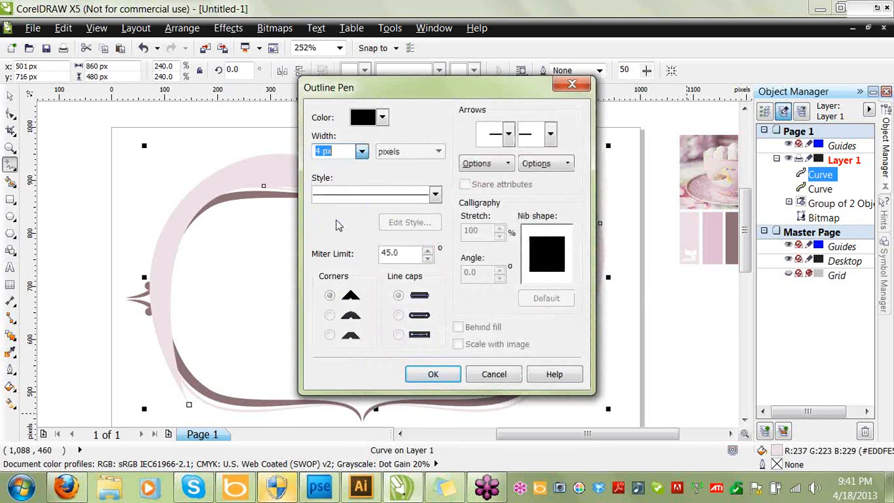
left_click(383, 118)
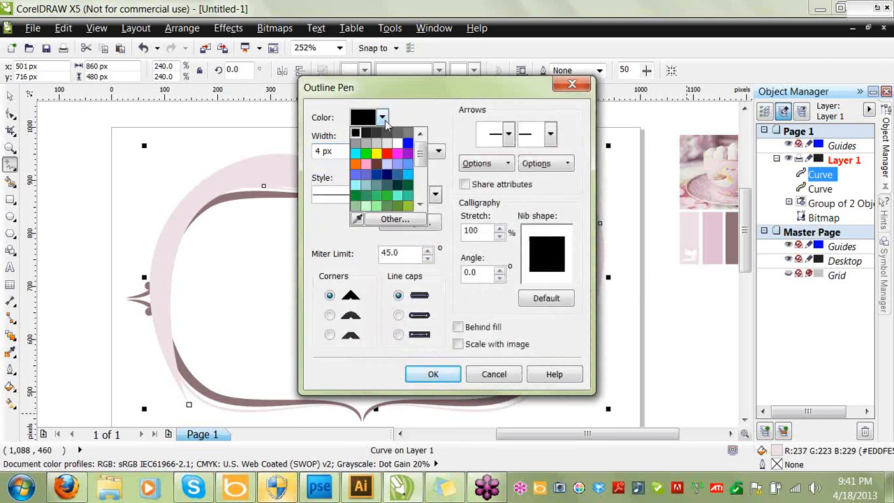
left_click(355, 218)
left_click(245, 192)
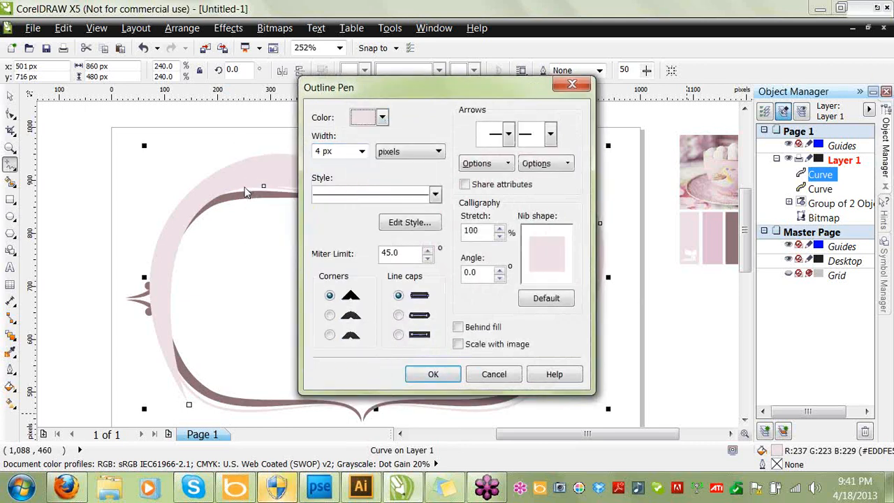
left_click(434, 374)
Draw a test curl about 421 px wide above the frame with an 8 px outline in the flourish's pale pink.
mouse_move(419, 144)
left_mouse_down()
mouse_move(365, 119)
mouse_move(244, 155)
mouse_move(197, 148)
mouse_move(204, 124)
mouse_move(218, 145)
left_mouse_up()
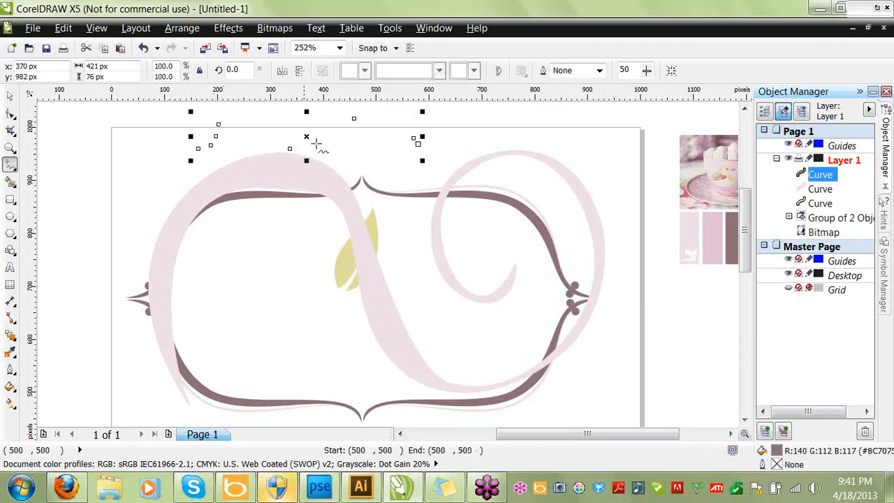
double_click(777, 464)
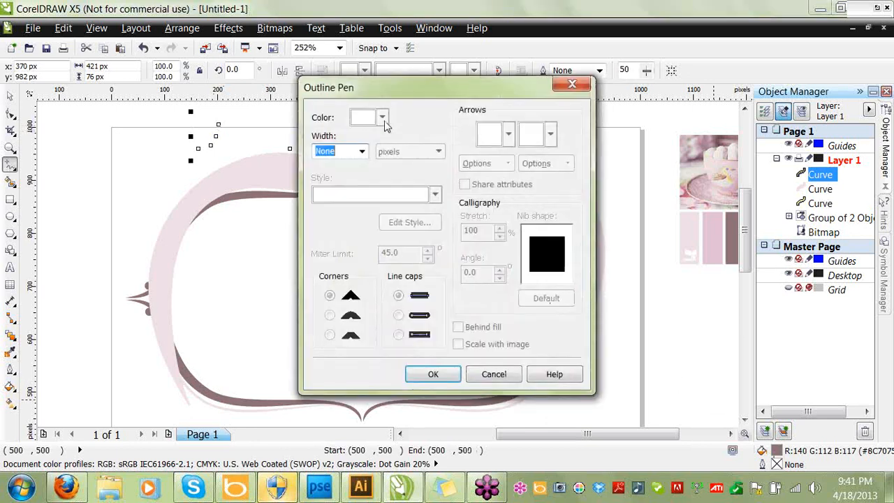
left_click(362, 152)
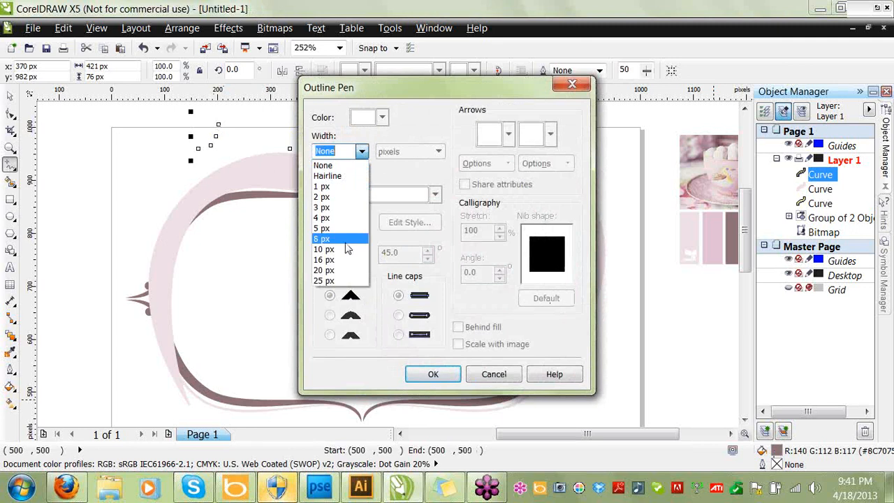
left_click(339, 241)
left_click(383, 119)
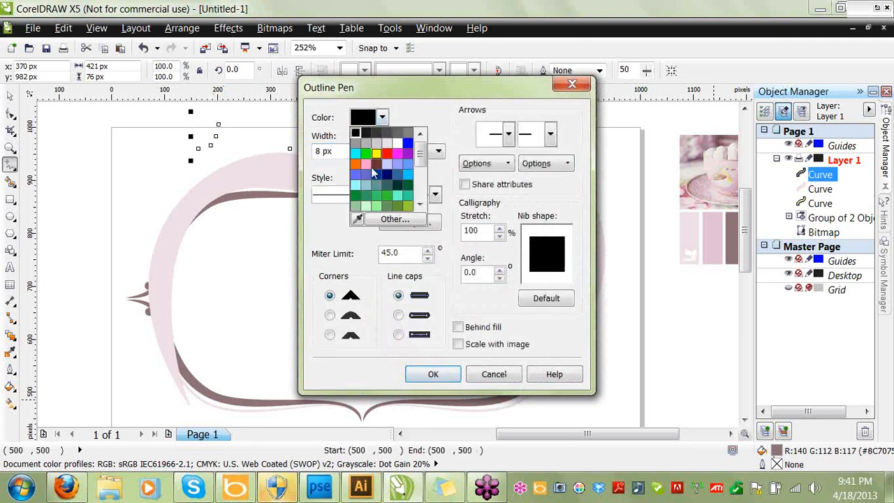
left_click(356, 217)
left_click(261, 181)
key("Return")
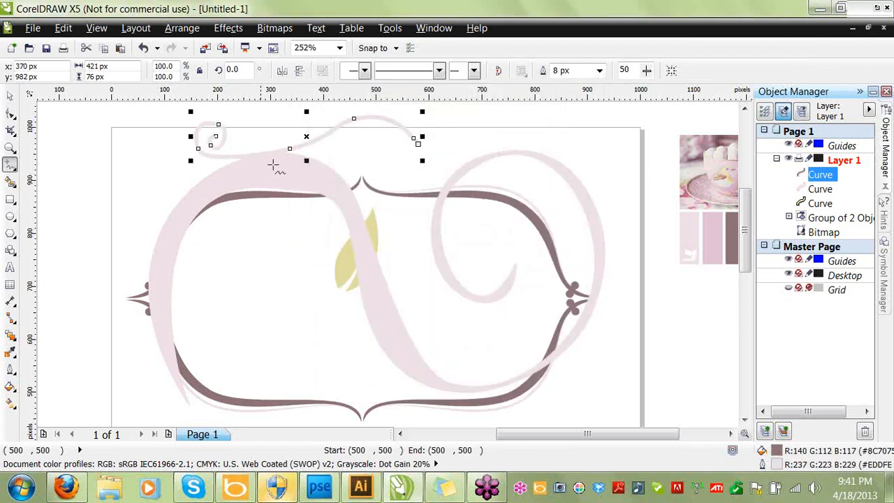
Smooth the test curl by deleting its lower-left node and moving the node on its lower middle section downward.
key("F10")
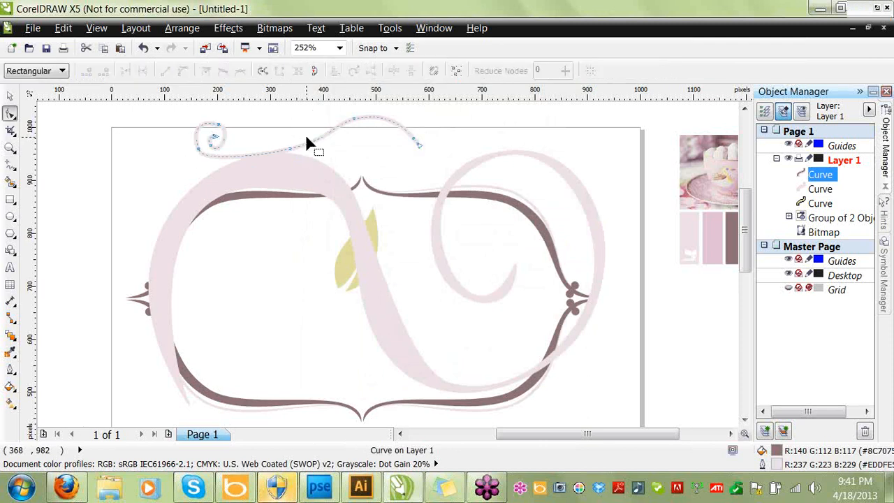
double_click(197, 147)
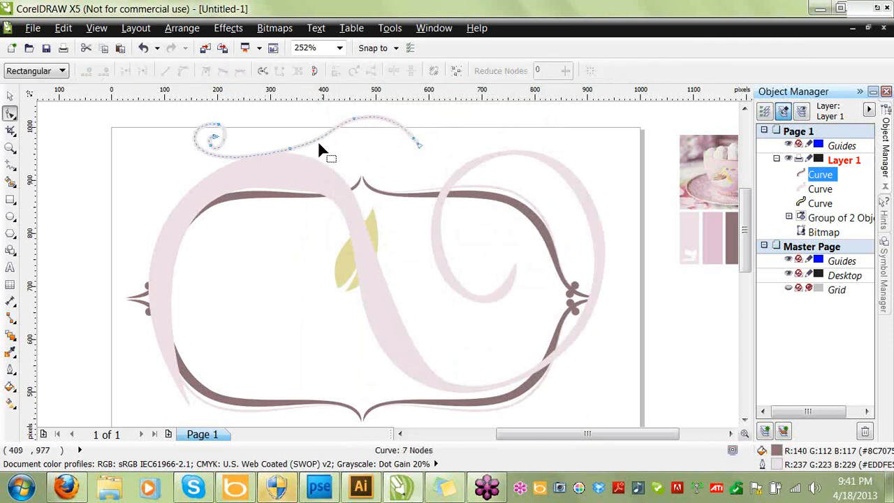
left_click_drag(290, 149, 289, 164)
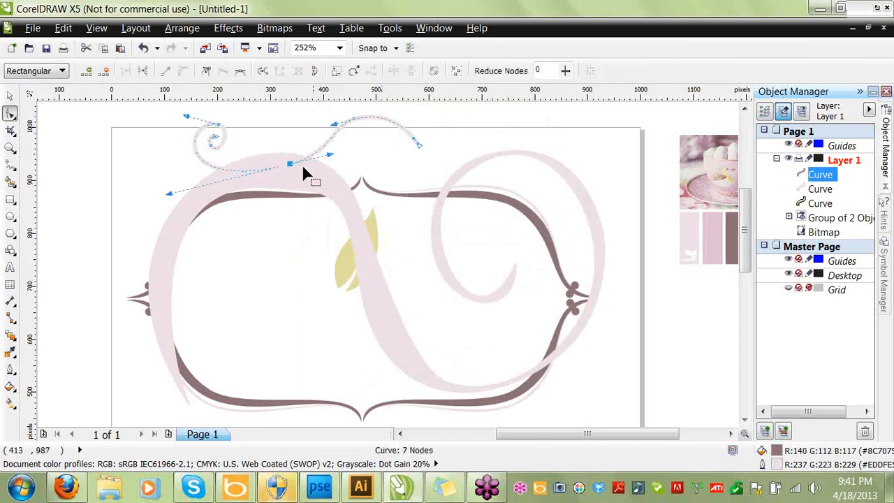
Set the test curl's outline to 4 px with rounded corners and line caps, and make it scale with the image.
double_click(778, 465)
left_click(361, 151)
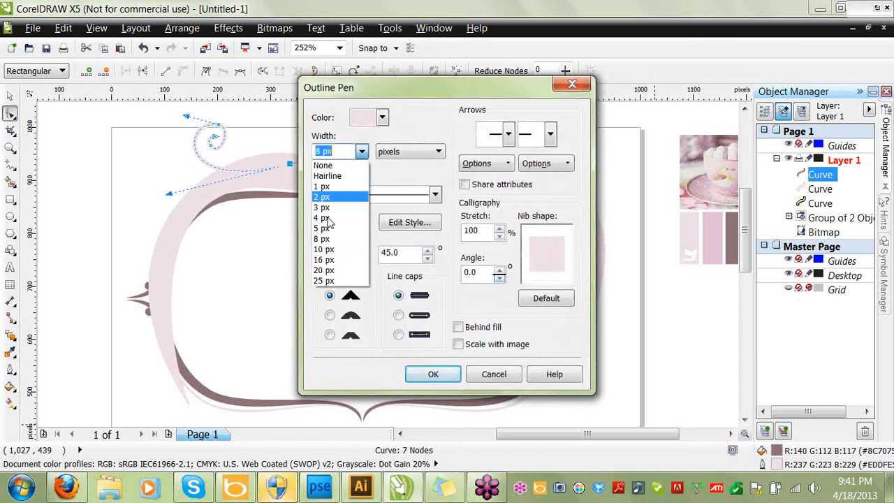
left_click(324, 217)
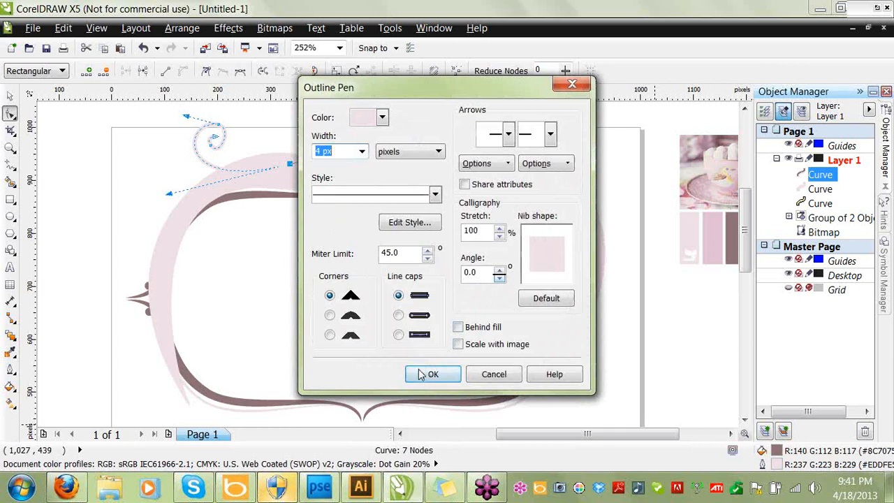
left_click(398, 315)
left_click(329, 315)
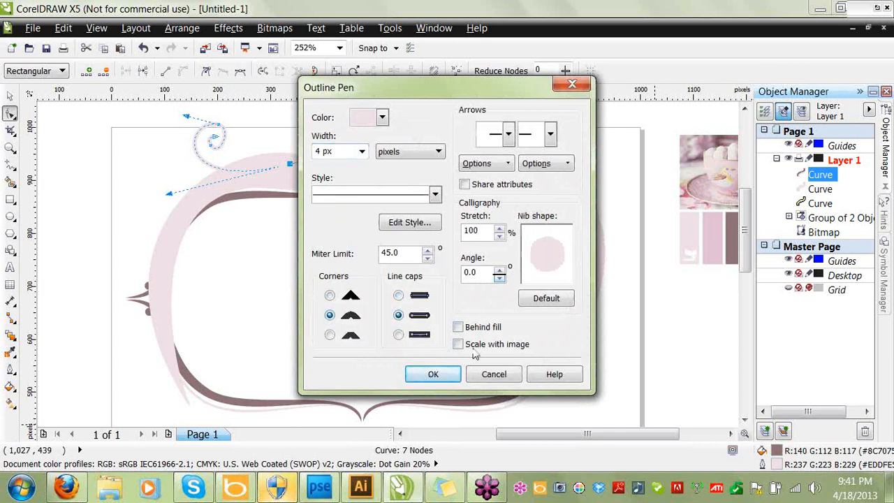
left_click(431, 373)
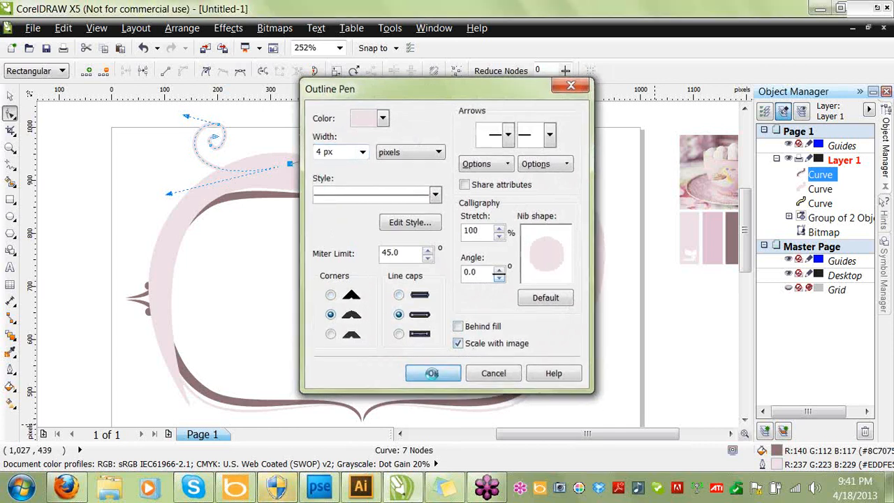
Shrink the test curl, enlarge it to about 243 px wide, and delete it.
left_click(12, 96)
left_click_drag(423, 114, 320, 164)
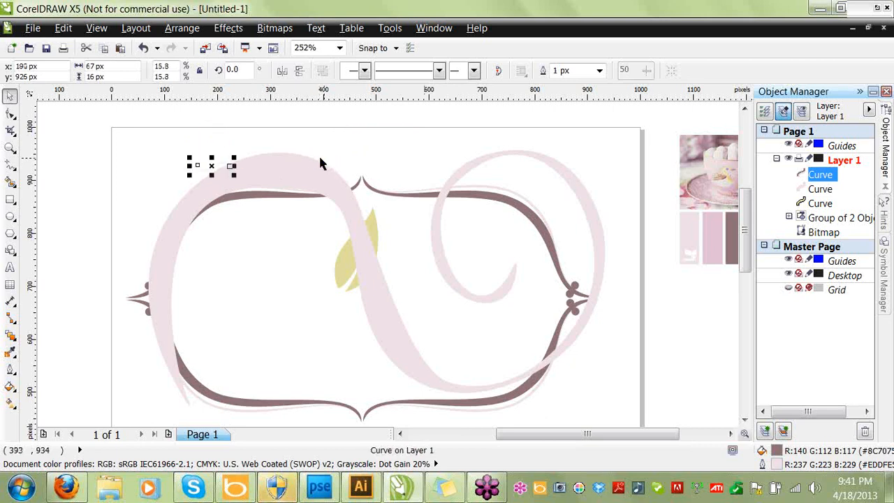
left_click_drag(234, 176, 327, 197)
left_click_drag(204, 173, 128, 164)
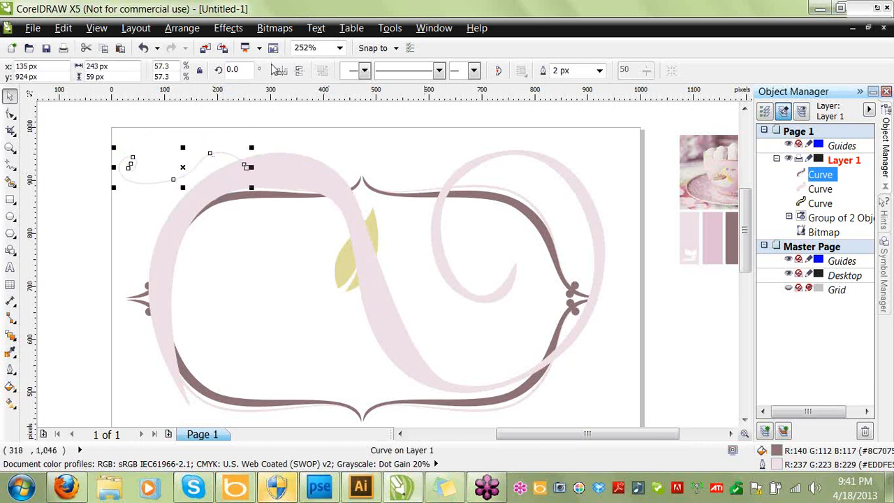
key("Delete")
Thin the flourish's arch and diagonal by deleting the lower diagonal node, adding and lowering a top node, and moving the upper diagonal node down.
left_click(282, 187)
key("F10")
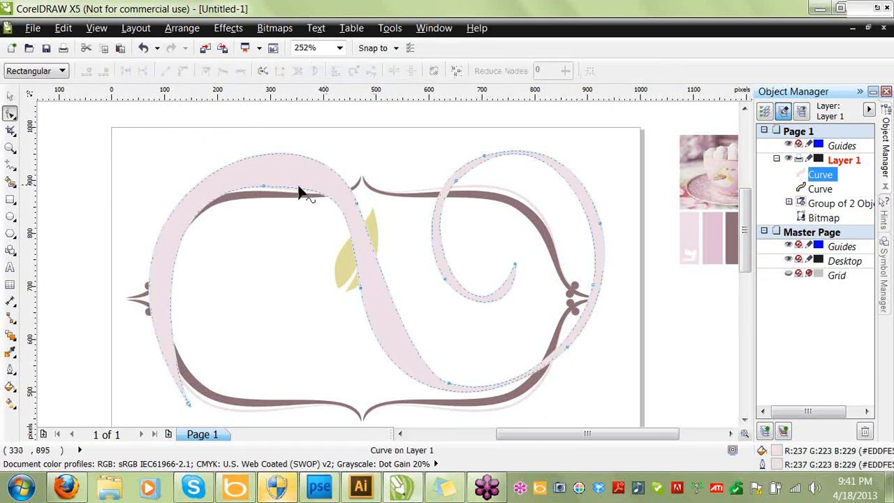
left_click_drag(363, 286, 429, 359)
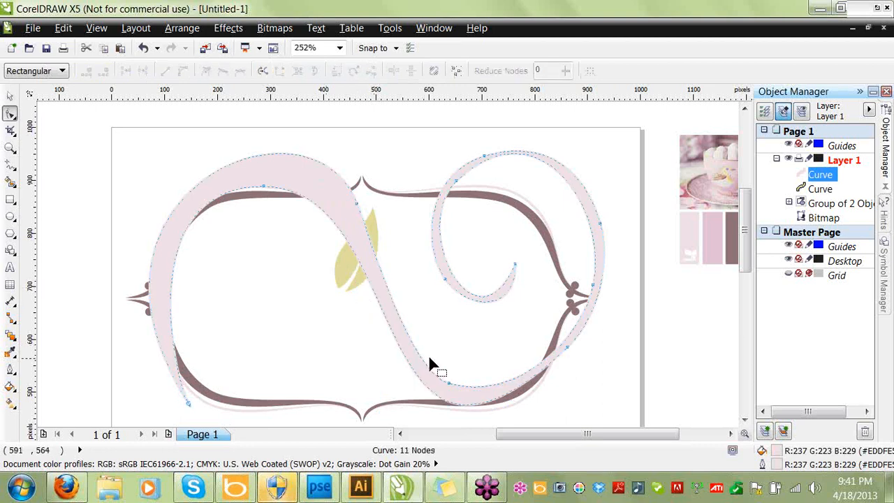
double_click(266, 154)
left_click_drag(266, 154, 257, 179)
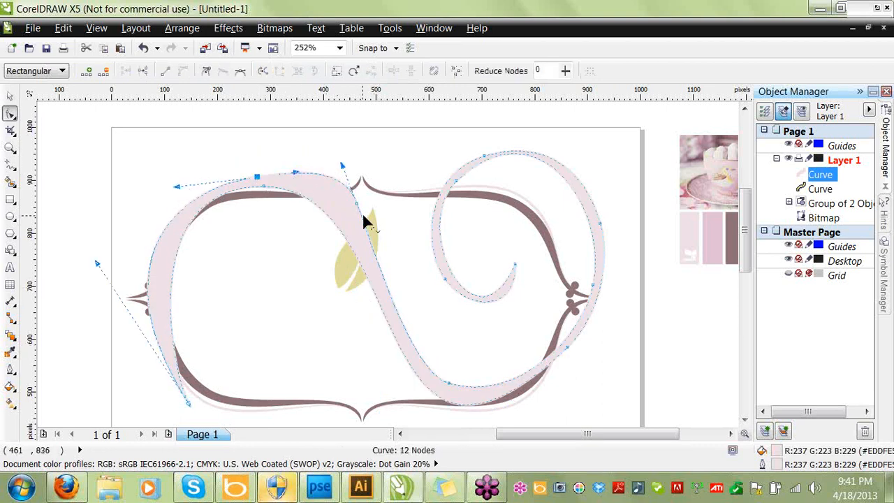
left_click_drag(358, 202, 363, 254)
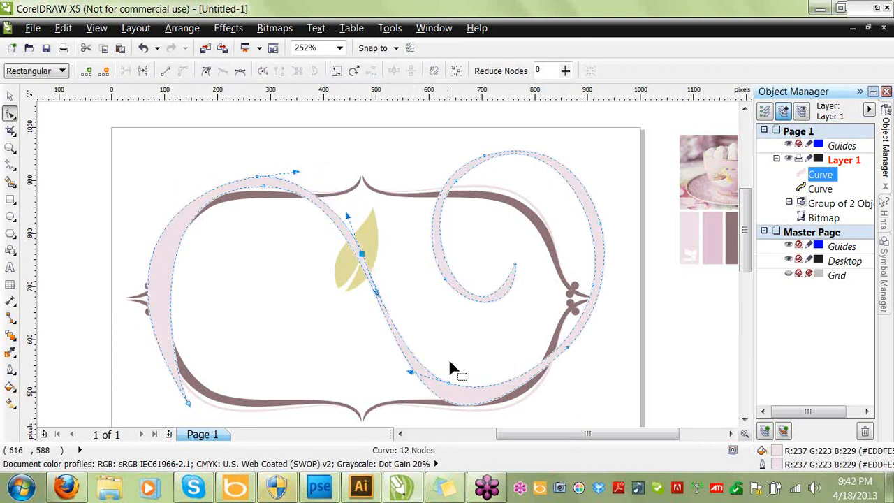
Reshape the flourish's outer lower-right bend by making its node symmetrical, moving it slightly outward and adjusting both handles.
left_click(566, 346)
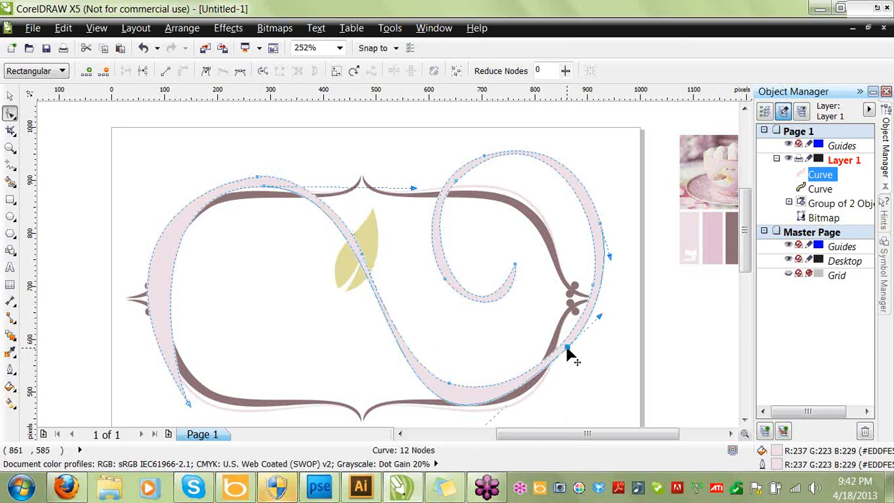
left_click(745, 420)
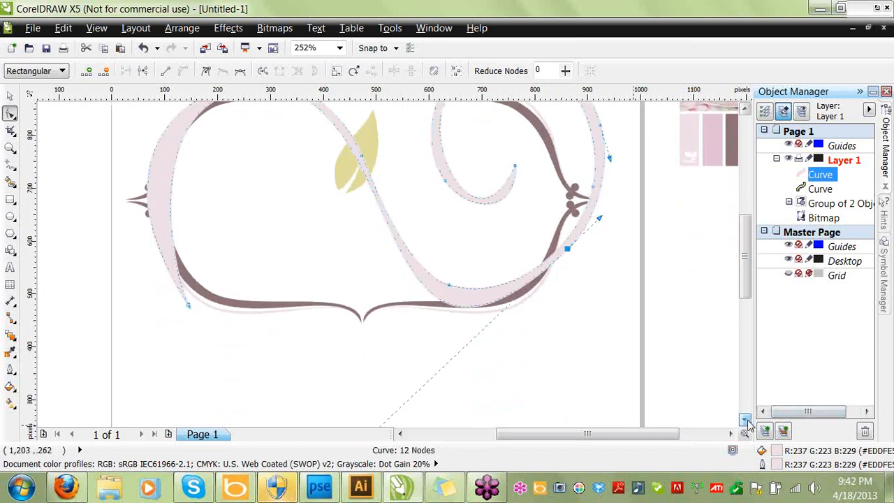
left_click(239, 71)
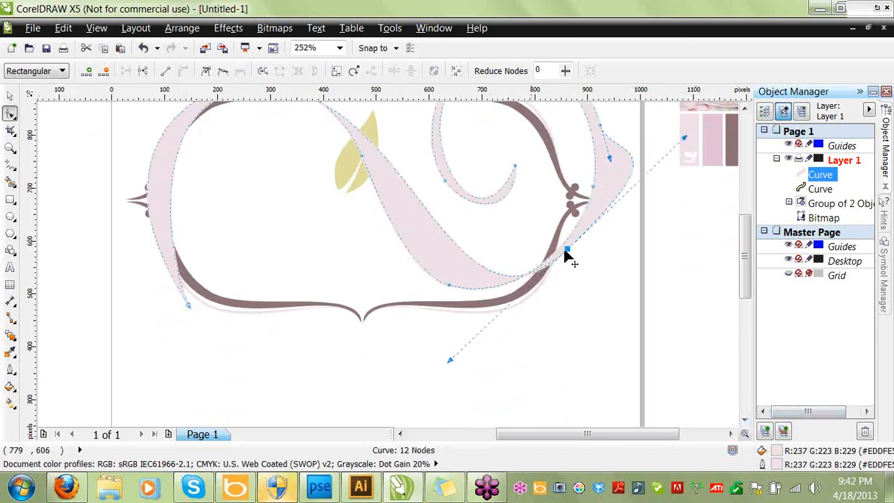
left_click_drag(683, 137, 622, 182)
left_click_drag(563, 256, 555, 275)
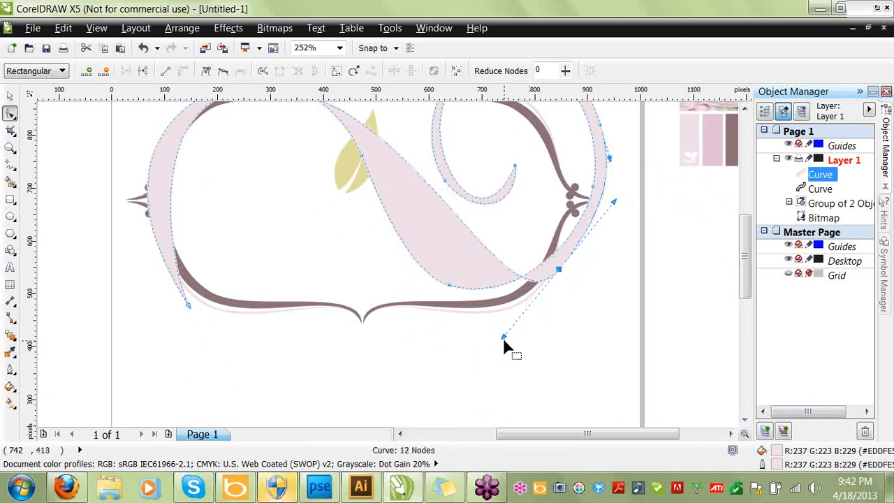
left_click_drag(503, 338, 347, 396)
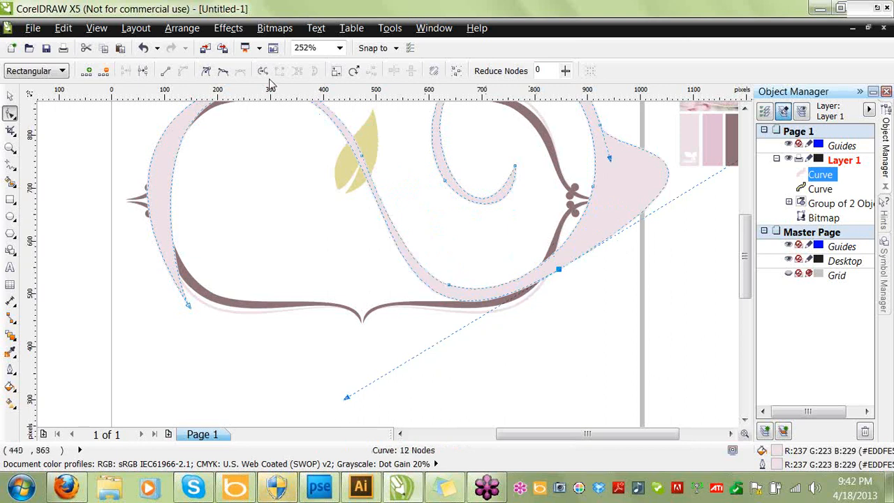
left_click(731, 433)
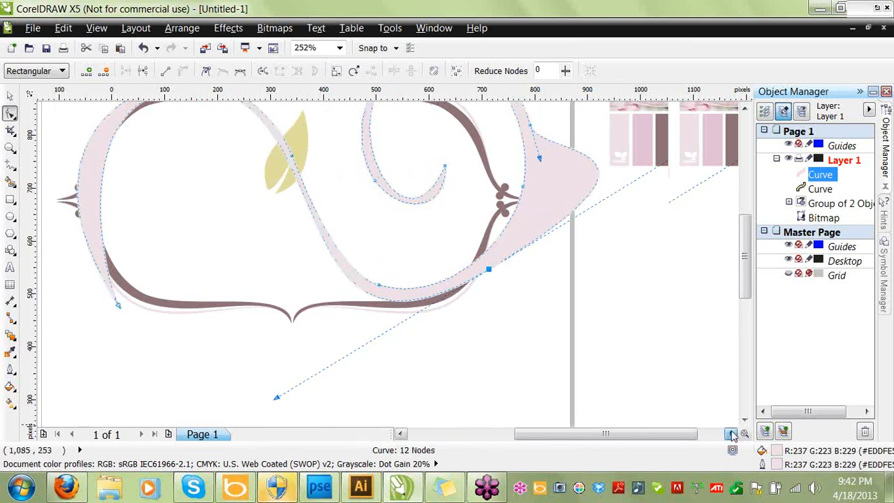
left_click(731, 434)
left_click_drag(632, 146, 471, 208)
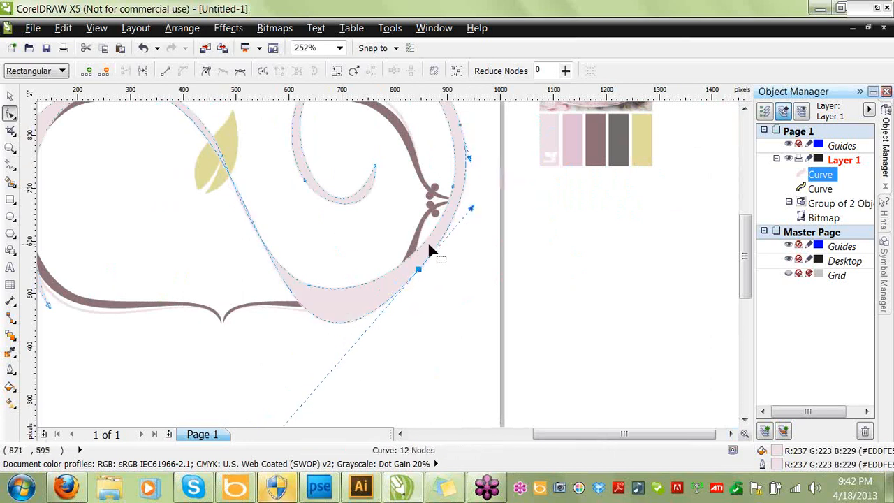
Even out the flourish's bottom bend by adding a node on its outer lower-left edge and adjusting the neighbouring handles.
double_click(285, 285)
left_click_drag(285, 285, 274, 283)
left_click_drag(352, 346, 380, 304)
left_click_drag(303, 326, 305, 318)
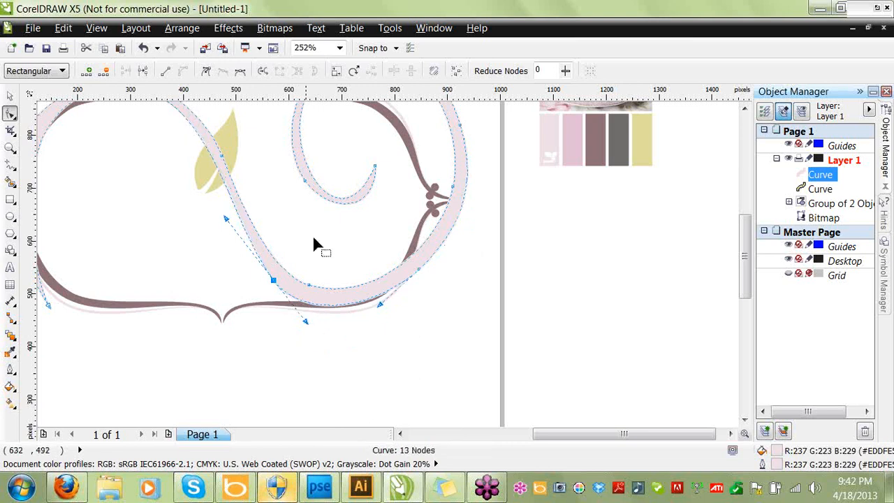
Add a node on the flourish's outer upper-left edge and delete the arch's outer top node.
left_click(340, 49)
left_click(341, 60)
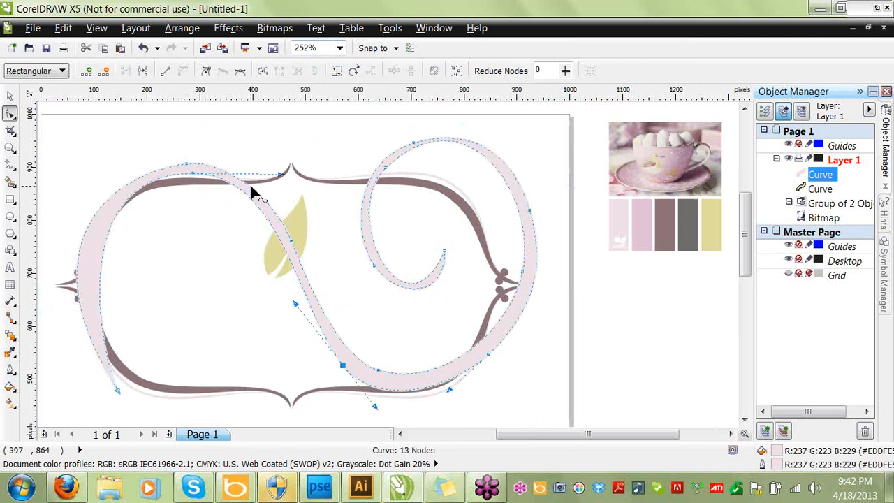
double_click(109, 198)
double_click(188, 164)
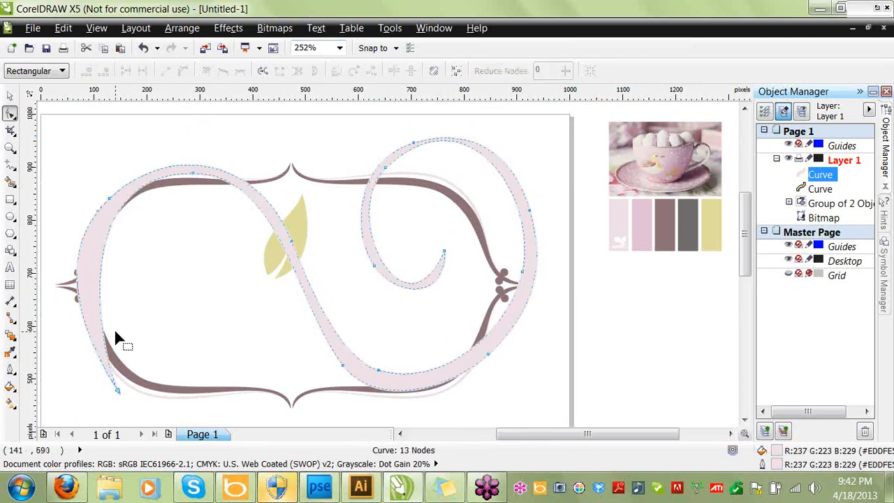
Thin the flourish's lower-left tail into a smooth taper by adjusting the handles of its end node.
left_click(117, 386)
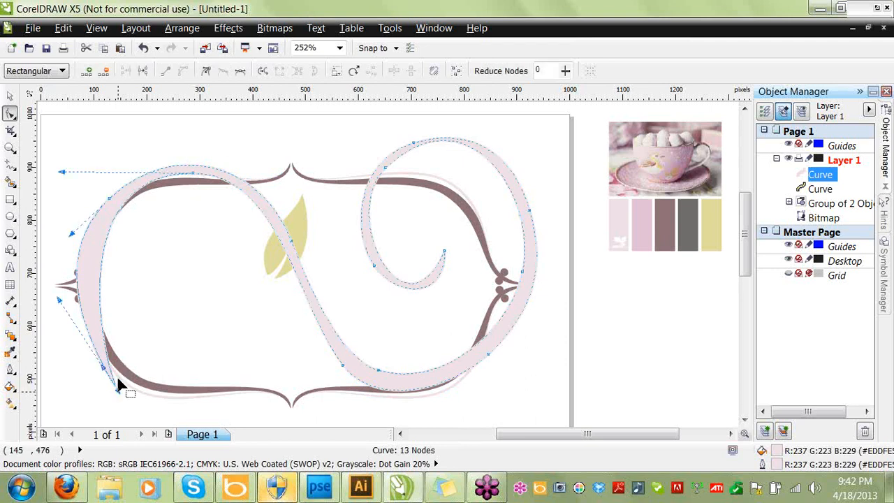
left_click_drag(104, 368, 127, 398)
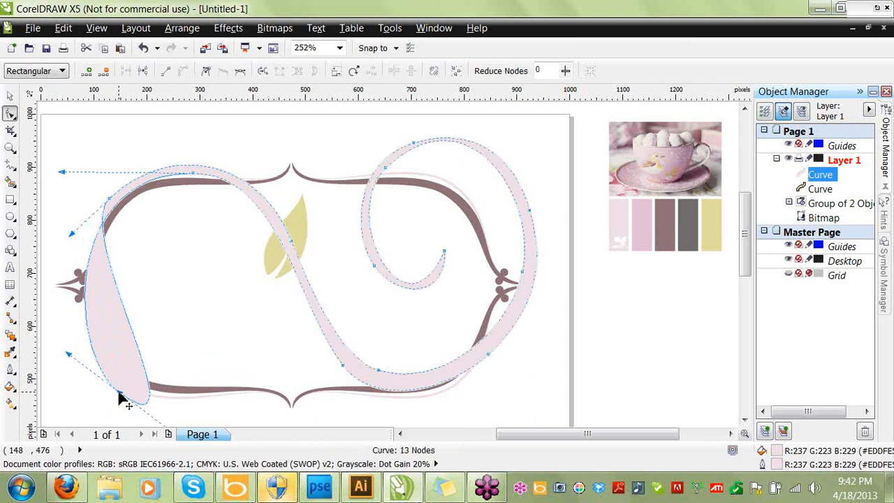
left_click(744, 422)
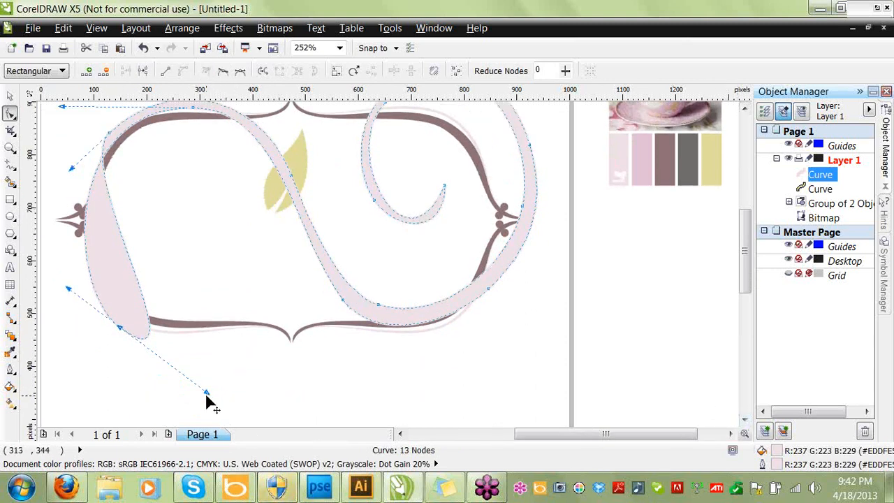
left_click_drag(206, 392, 60, 278)
left_click(745, 109)
left_click(745, 109)
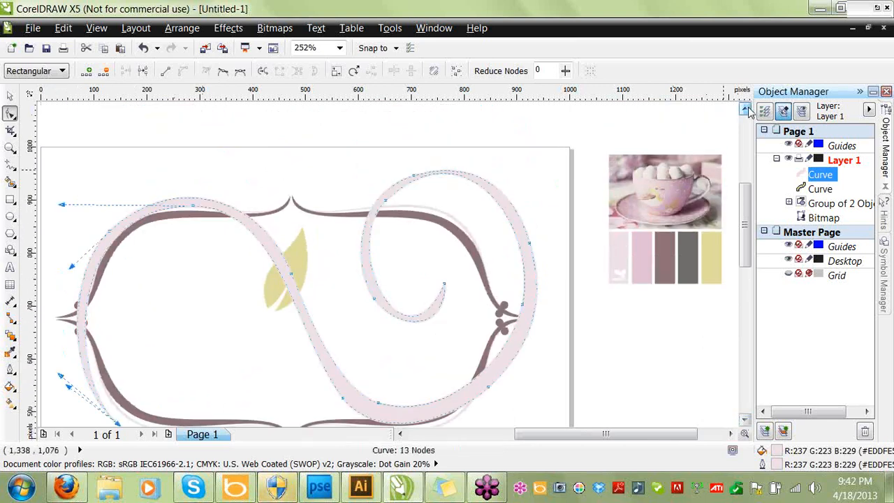
Smooth the flourish's upper-right arch by adjusting the upper-left node's handle, adding an inner upper-right node and deleting the inner node below it.
left_click(385, 200)
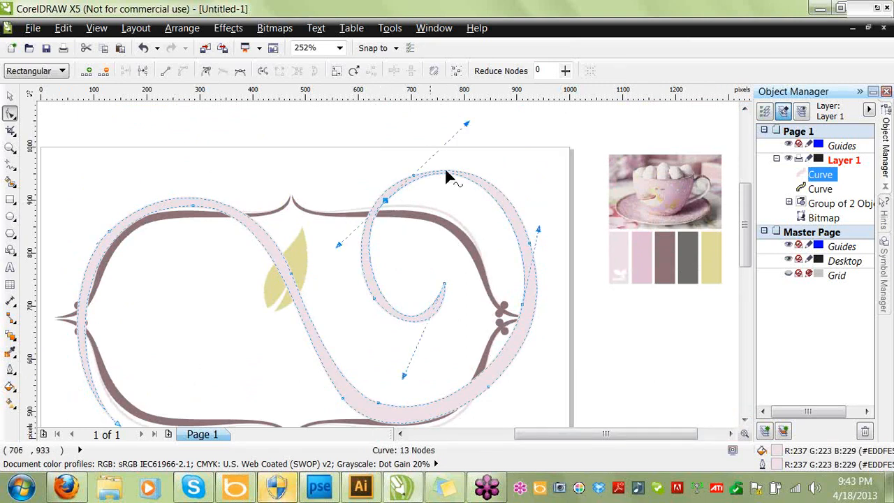
left_click(465, 127)
left_click(385, 202)
left_click_drag(467, 127, 464, 133)
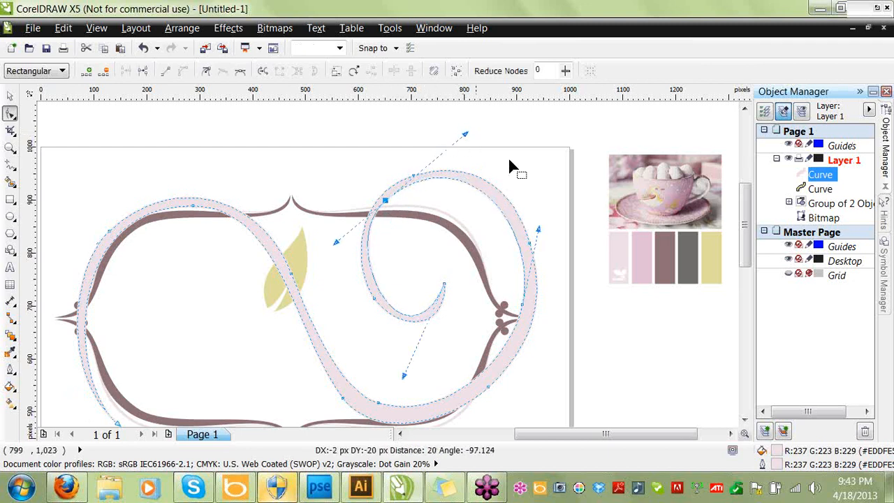
double_click(507, 194)
double_click(505, 200)
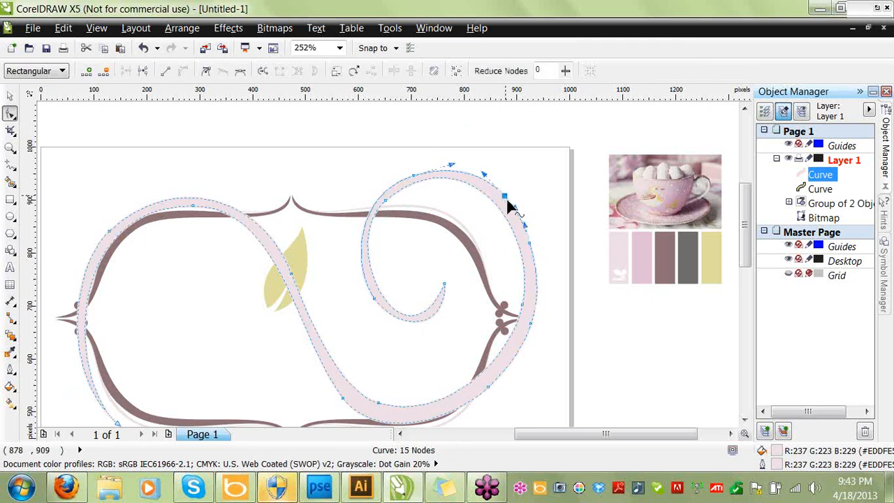
double_click(530, 245)
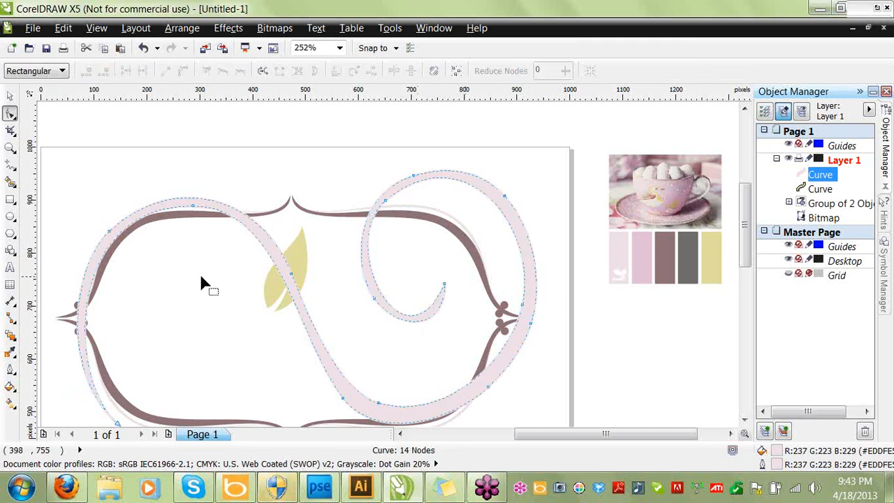
Shrink the flourish to about 200 by 88 px and place it inside the frame's upper-left part.
left_click(10, 95)
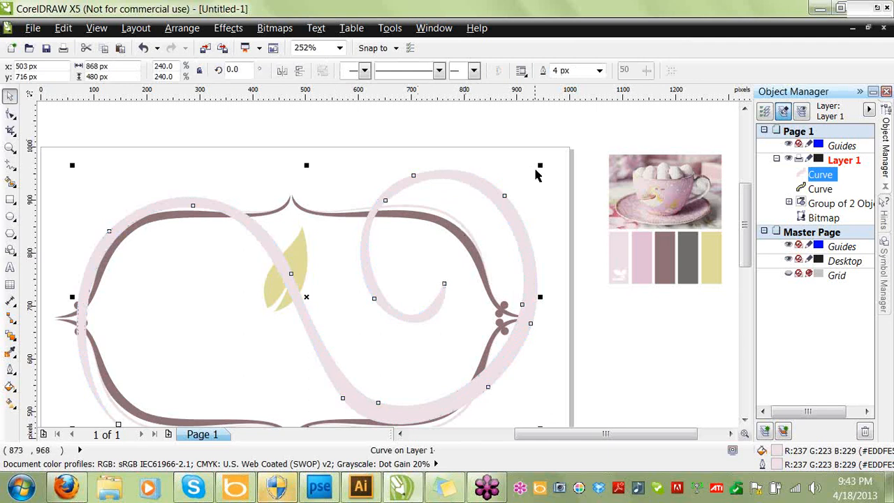
left_click_drag(537, 164, 220, 343)
left_click_drag(167, 371, 193, 278)
mouse_move(174, 335)
left_mouse_down()
mouse_move(174, 309)
mouse_move(173, 319)
left_mouse_up()
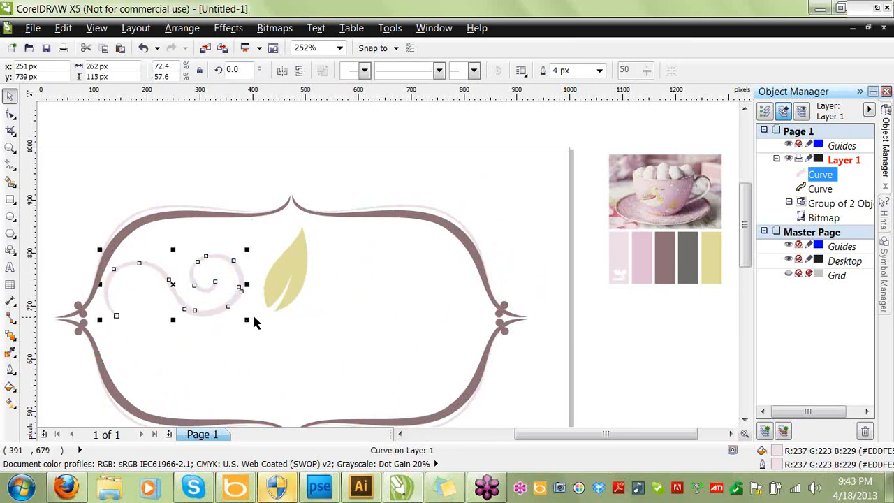
left_click_drag(247, 320, 214, 307)
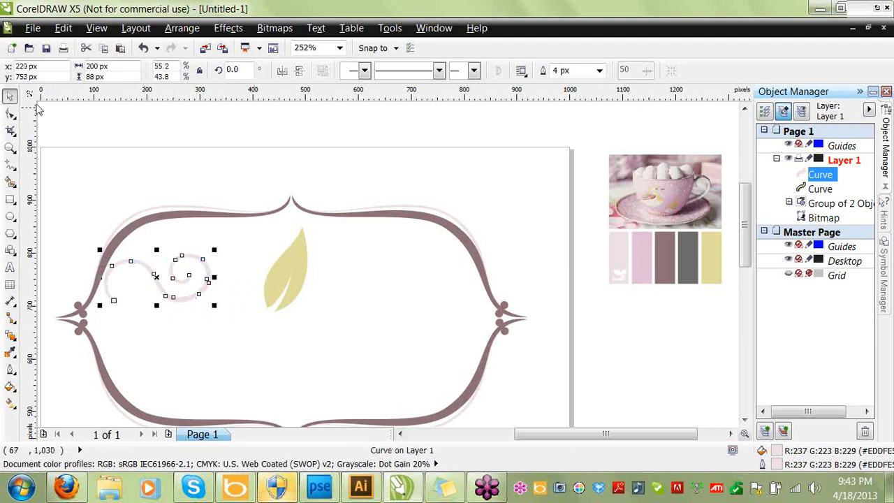
Rotate the flourish to about 333.2°, move it behind the frame group and shift it across the frame's upper-left edge.
left_click(202, 295)
mouse_move(217, 307)
left_mouse_down()
mouse_move(198, 333)
mouse_move(176, 340)
mouse_move(196, 330)
left_mouse_up()
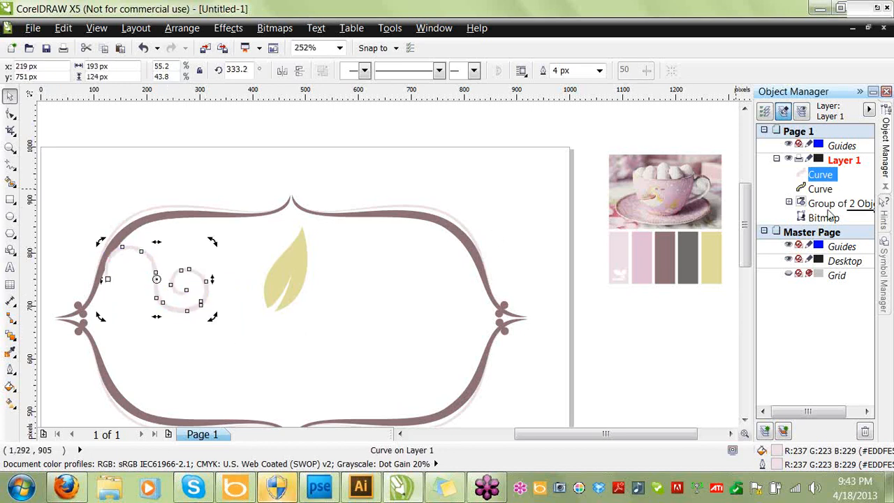
left_click_drag(830, 213, 829, 218)
left_click_drag(151, 300, 131, 292)
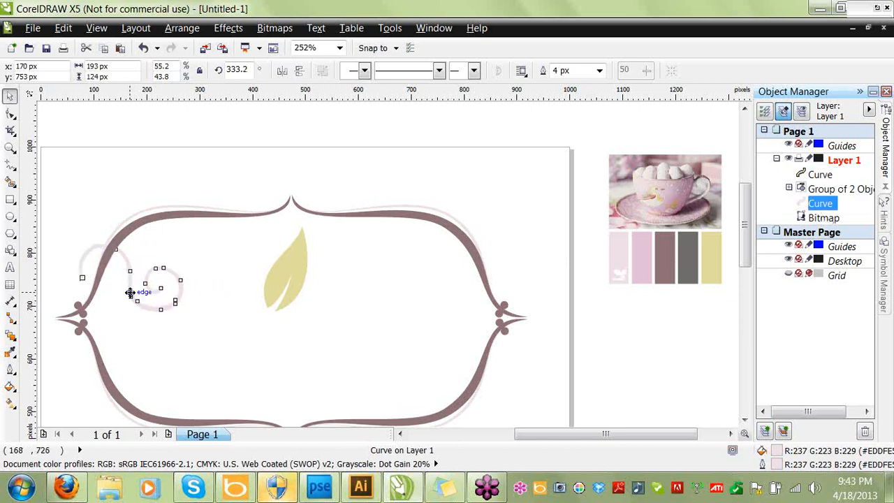
left_click(187, 185)
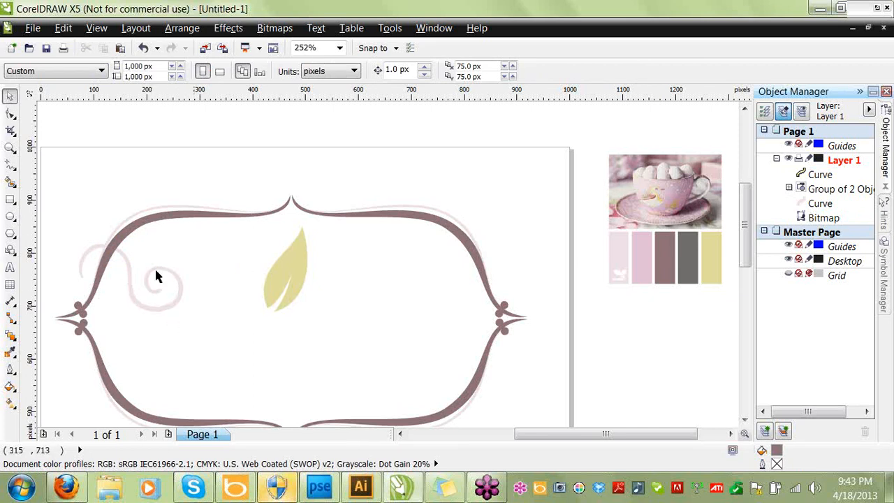
Draw a branching freehand flourish with a spiral, about 519 by 241 px, across the frame's left half and fill it with the swatch image's palest pink.
left_click_drag(747, 239, 746, 252)
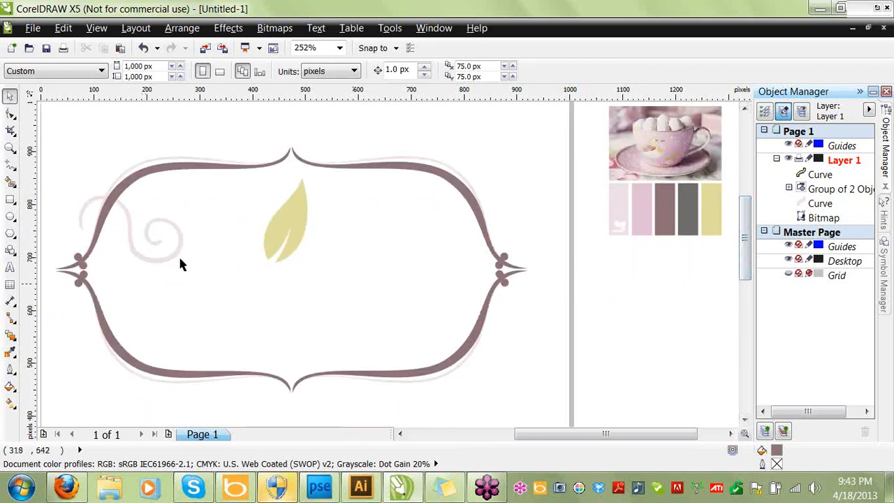
left_click(11, 168)
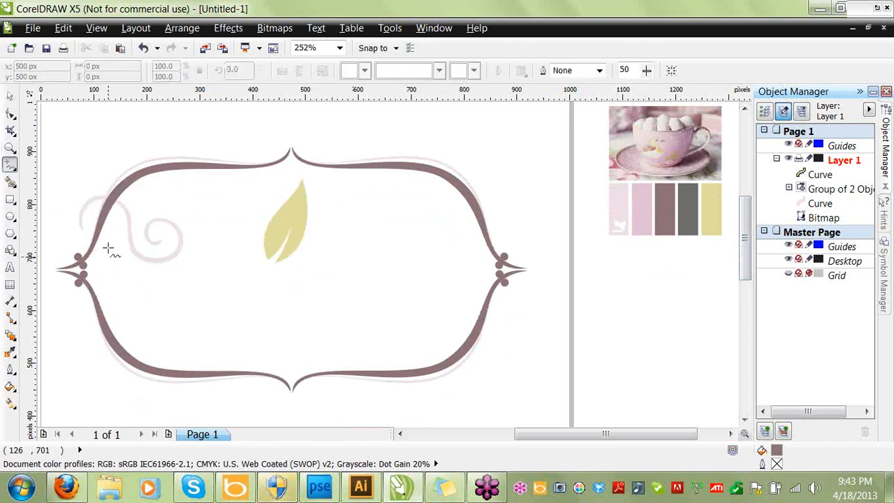
mouse_move(81, 226)
left_mouse_down()
mouse_move(111, 225)
mouse_move(162, 301)
mouse_move(189, 303)
mouse_move(236, 279)
mouse_move(290, 289)
mouse_move(305, 275)
mouse_move(287, 295)
mouse_move(356, 301)
mouse_move(229, 291)
mouse_move(199, 302)
mouse_move(235, 316)
mouse_move(235, 338)
mouse_move(211, 347)
mouse_move(193, 340)
mouse_move(189, 326)
mouse_move(203, 317)
mouse_move(216, 325)
mouse_move(211, 335)
mouse_move(198, 329)
mouse_move(207, 344)
mouse_move(219, 340)
mouse_move(219, 315)
mouse_move(147, 306)
mouse_move(81, 226)
left_mouse_up()
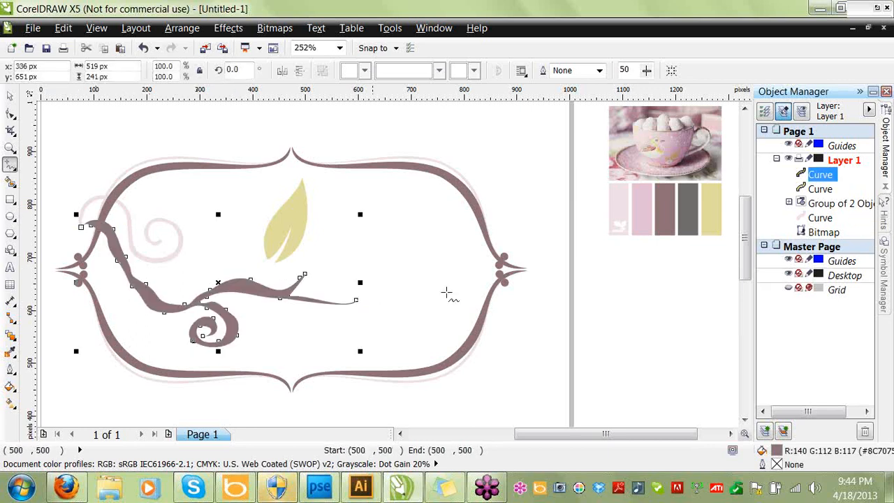
double_click(777, 453)
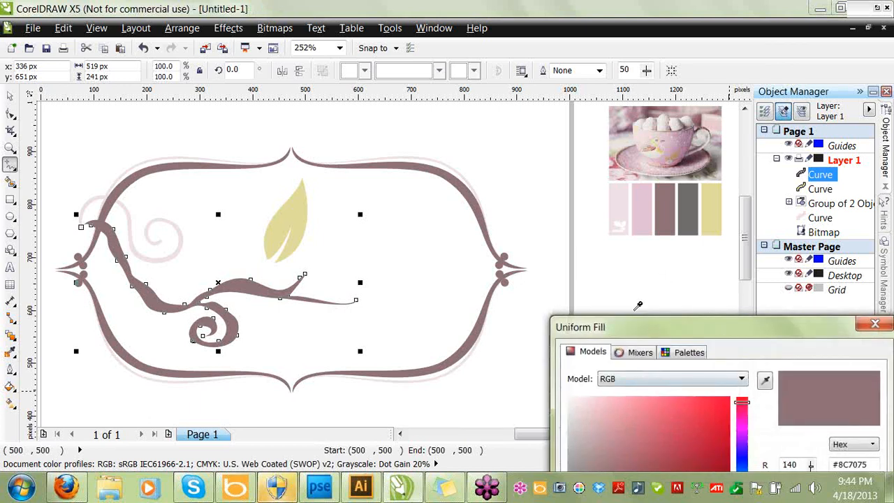
left_click(615, 213)
key("Return")
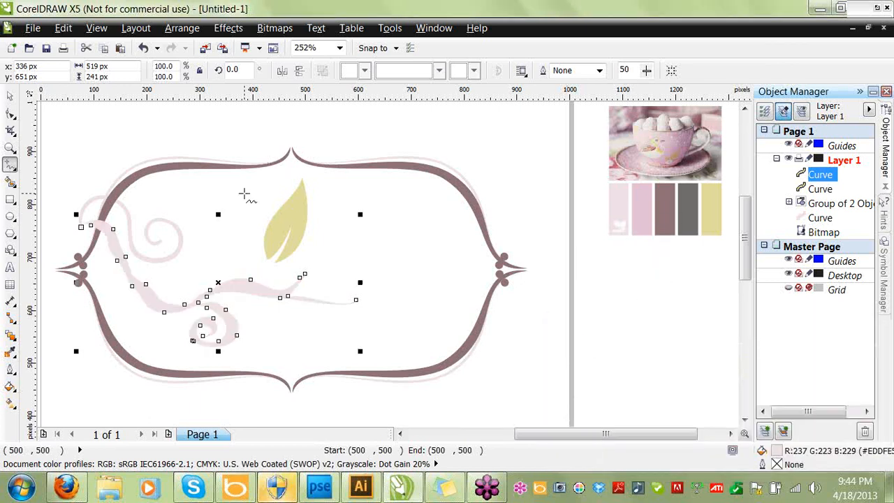
Delete two surplus nodes along the new flourish's upper stem edge and one beside its upper-left tip.
left_click(10, 147)
left_click_drag(60, 200, 354, 362)
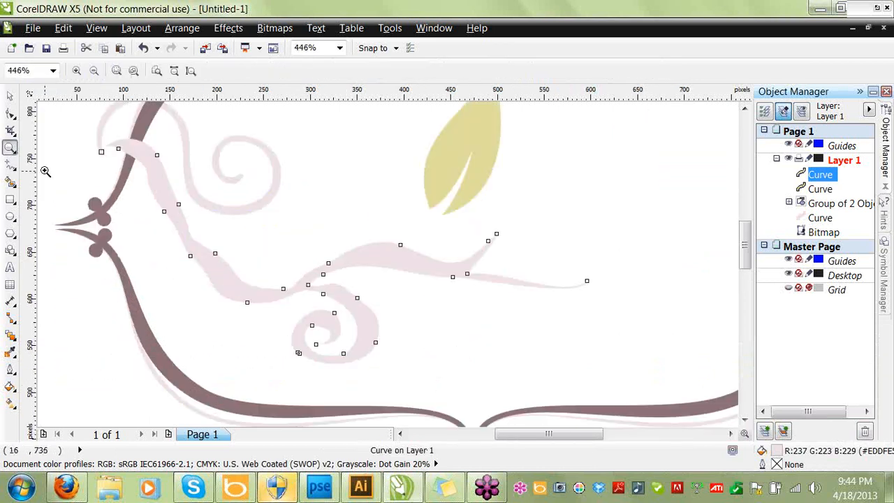
left_click(9, 97)
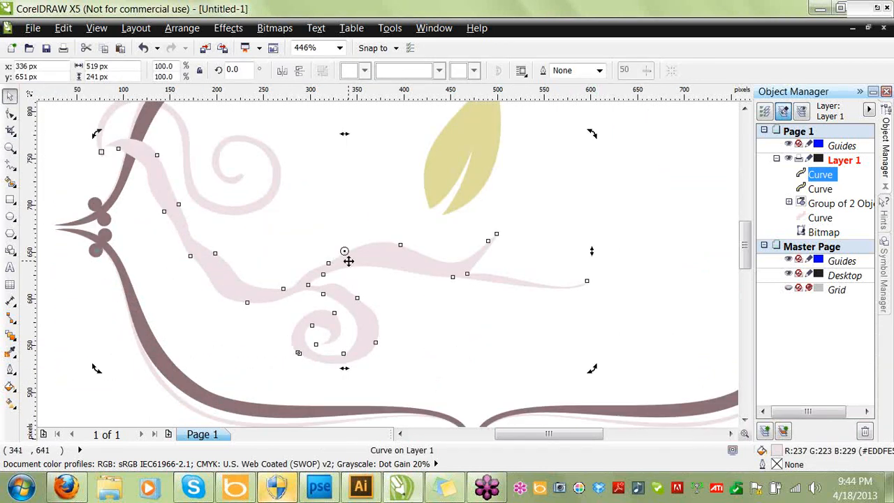
key("F10")
left_click(328, 269)
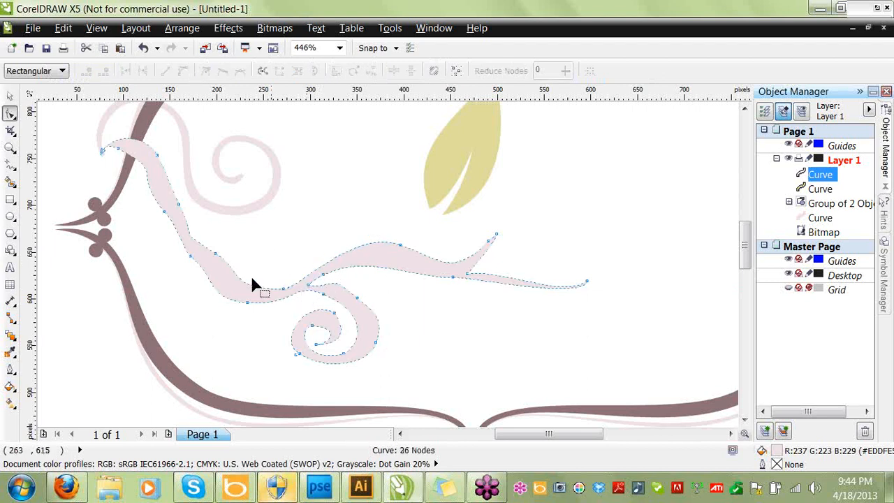
double_click(213, 254)
double_click(178, 203)
double_click(122, 150)
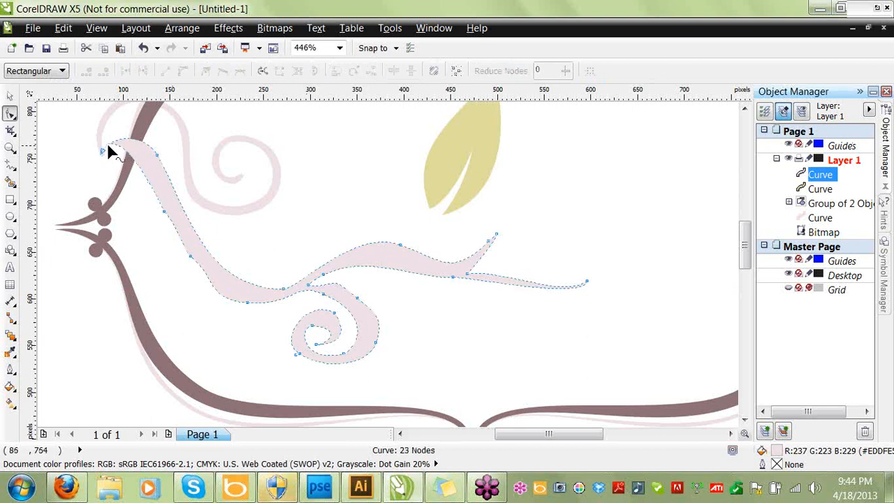
Thin the left stem by adjusting the tip's handles, deleting two lower-edge nodes and moving the upper-edge node before the fork left.
left_click(100, 155)
left_click_drag(112, 138, 112, 143)
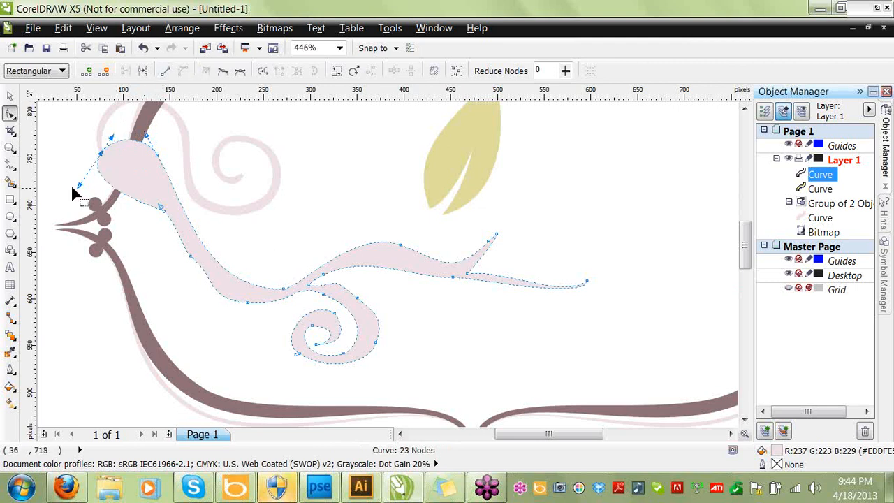
left_click_drag(79, 188, 168, 125)
key("Delete")
key("Delete")
left_click_drag(284, 290, 273, 298)
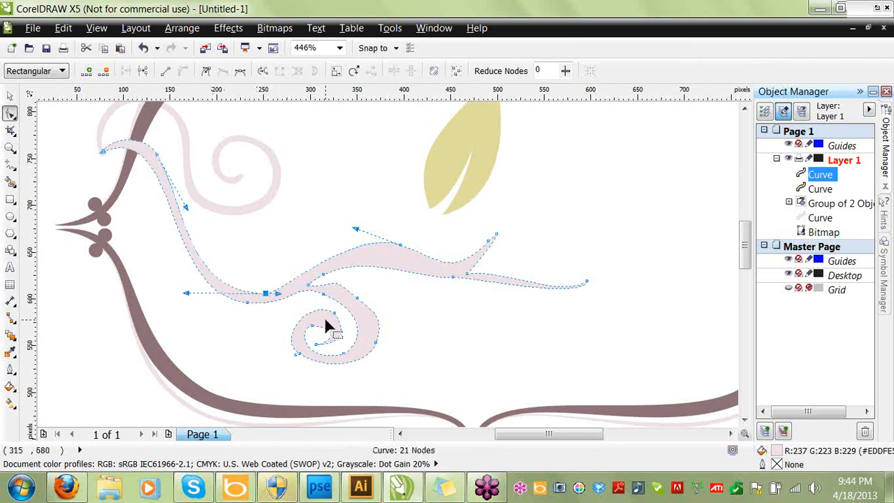
Replace the inner node at the start of the spiral with one farther along its upper bend to restore an even thickness.
double_click(324, 294)
left_click(340, 355)
left_click(344, 357)
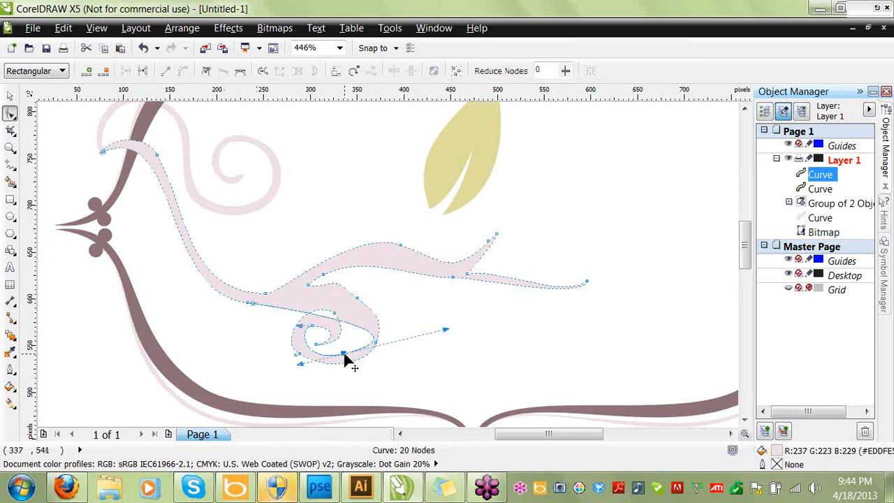
double_click(346, 325)
left_click_drag(346, 325, 338, 302)
Nudge the stem node before the fork left, shorten its left handle and delete the spiral's outer upper-right node.
left_click_drag(265, 294, 259, 294)
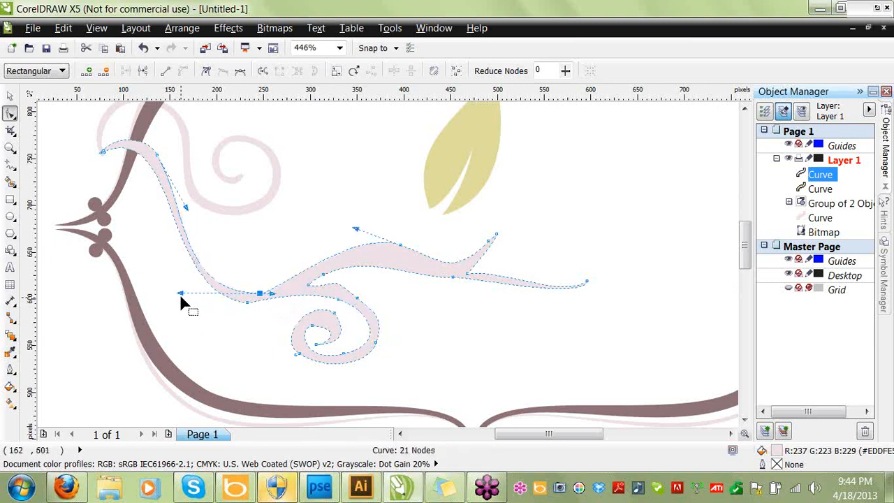
left_click_drag(181, 294, 193, 294)
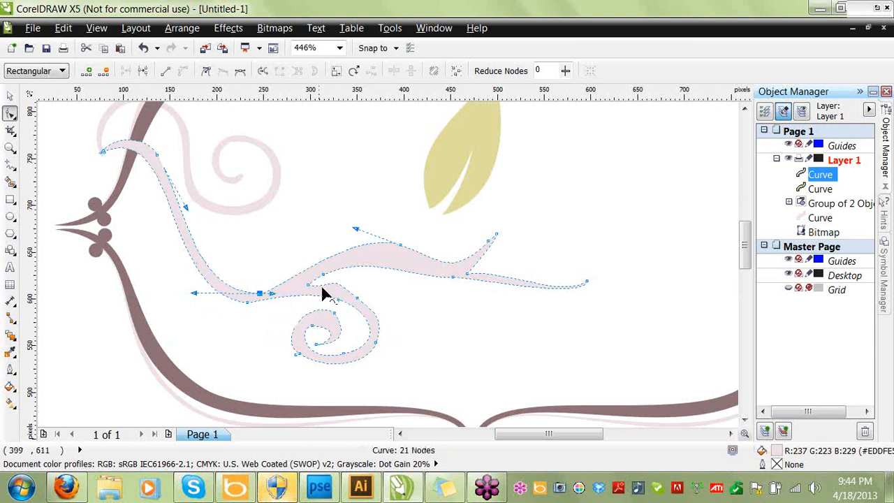
double_click(356, 297)
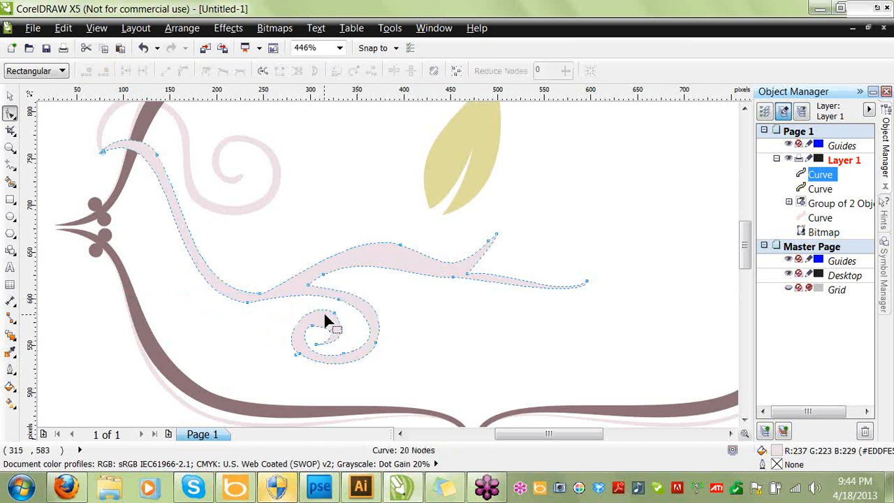
Round the spiral's centre by moving its inner top node, making it symmetrical and deleting a duplicate lower-left node.
left_click(316, 343)
left_click_drag(313, 325, 319, 323)
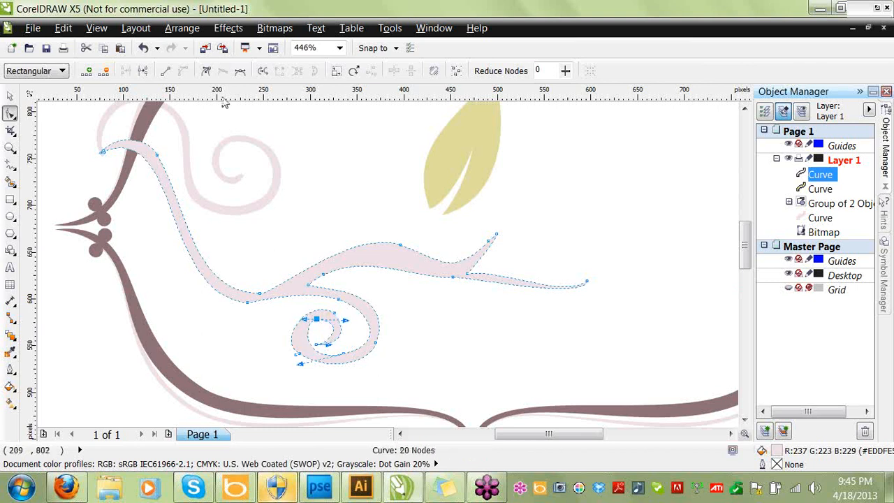
left_click(241, 71)
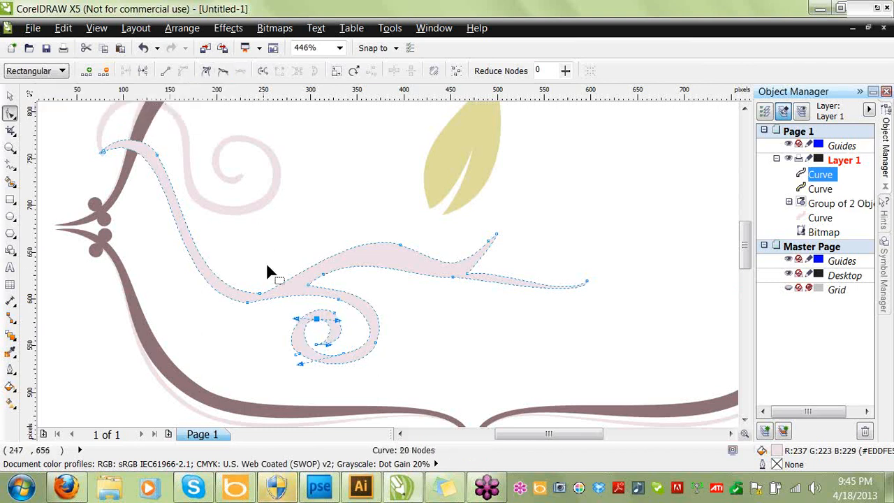
key("Delete")
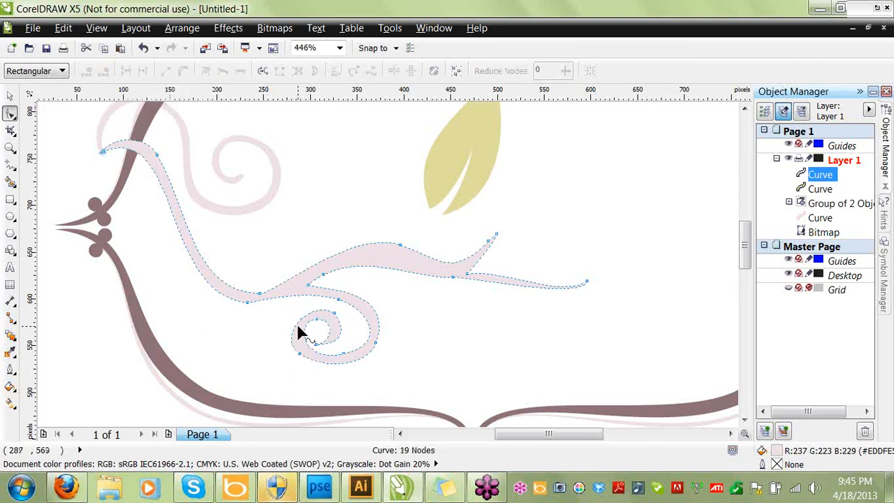
Rework the spiral's outline with new upper-left and bottom nodes, delete its old lower-left and inner-coil top nodes, and adjust the upper-left handle.
double_click(297, 322)
double_click(334, 363)
double_click(300, 355)
double_click(334, 313)
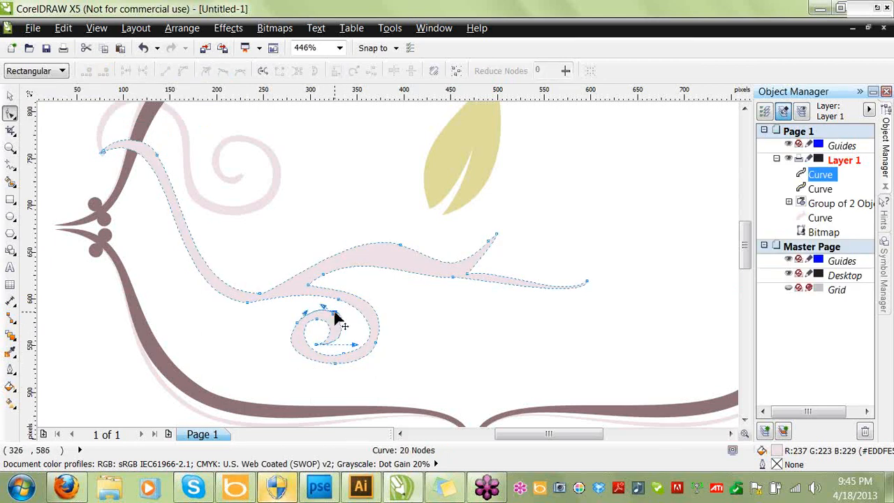
left_click(297, 323)
left_click_drag(277, 351, 286, 347)
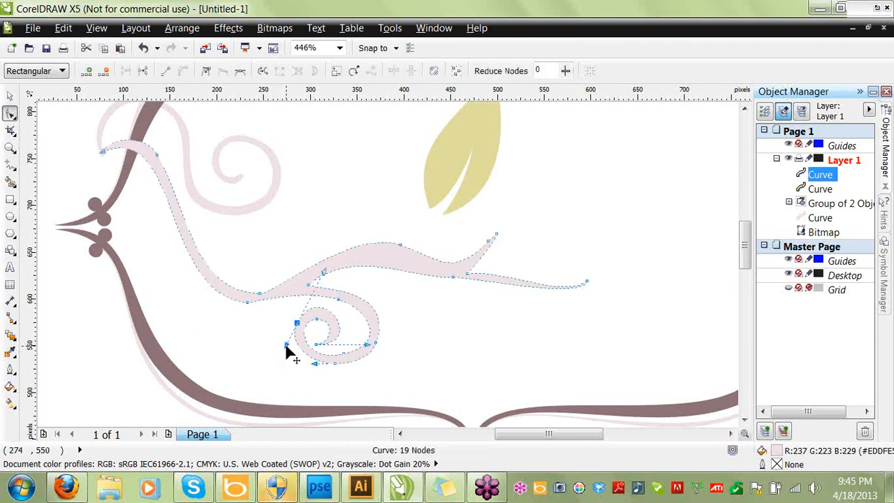
Smooth the spiral's right side by deleting its outer node and shortening the fork node's right handle.
double_click(376, 343)
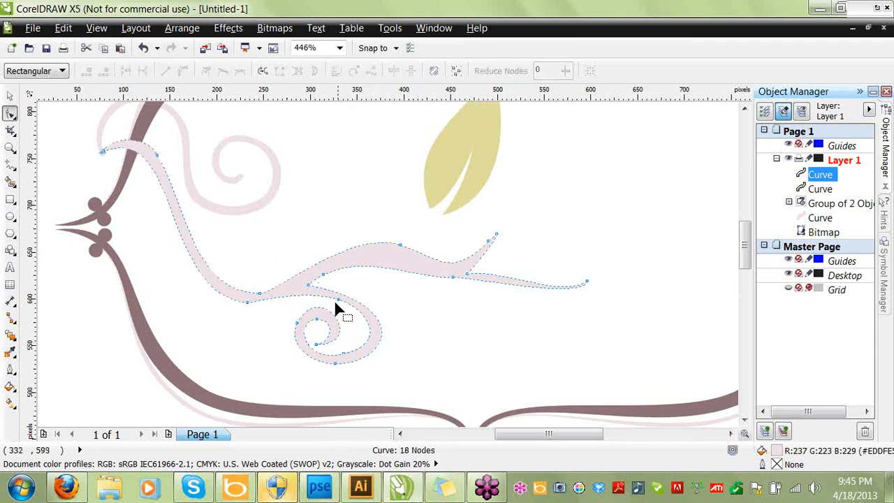
left_click(309, 285)
left_click_drag(410, 306, 396, 291)
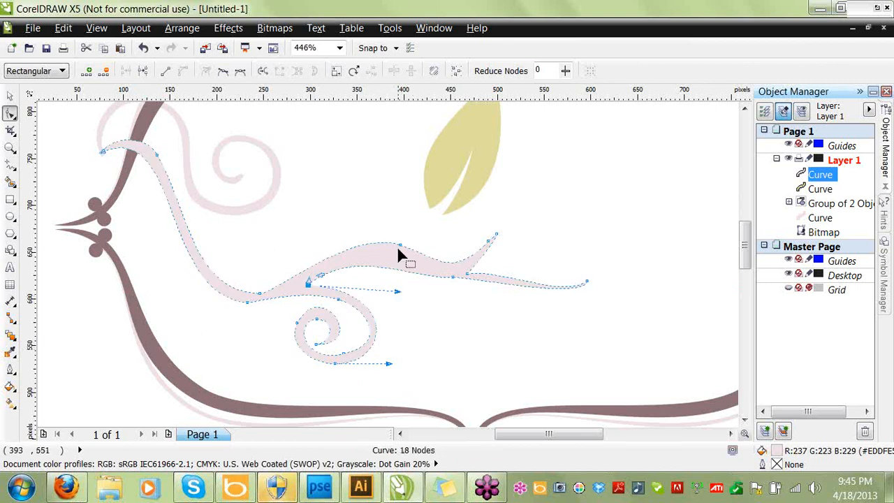
Thin the upper branch by deleting the lower-edge node beside the fork and pulling the edge's handles upward.
double_click(322, 274)
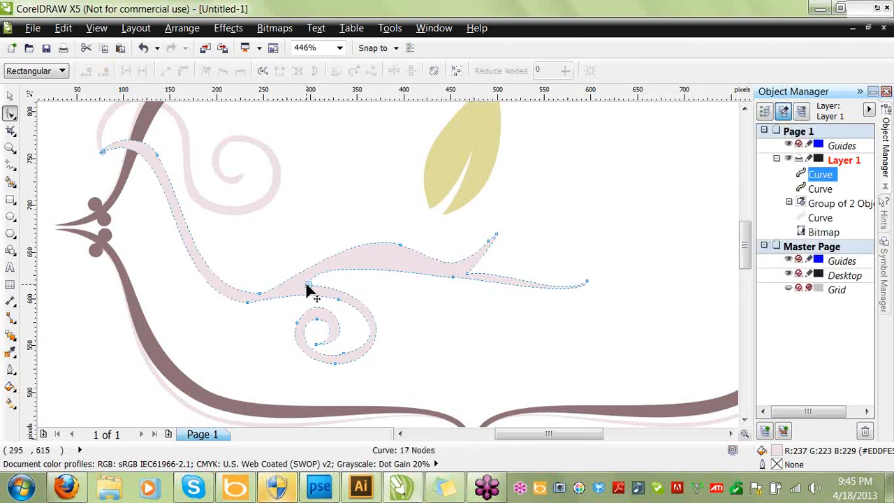
left_click(308, 285)
left_click_drag(441, 280, 401, 236)
left_click_drag(314, 256, 333, 261)
Curve the long right-hand branch downward by adjusting the handles at its tip and at its offshoot junction.
left_click(585, 283)
left_click_drag(582, 298, 540, 322)
left_click_drag(501, 271, 503, 297)
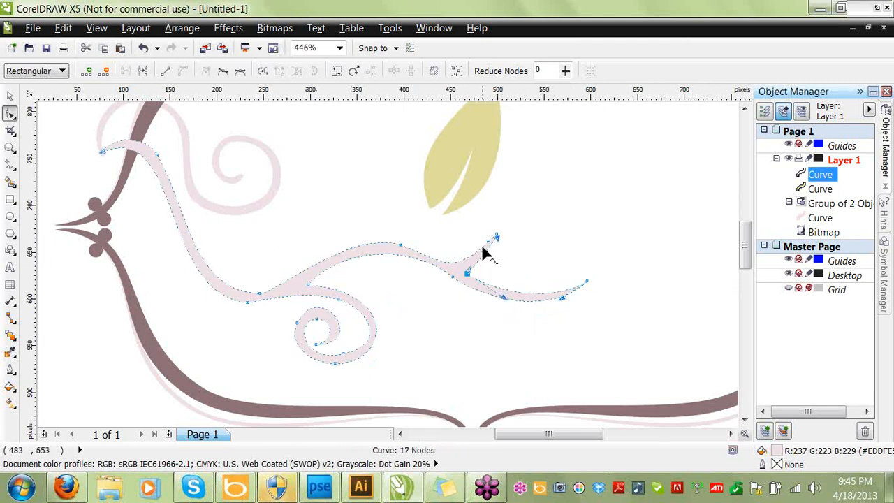
Taper and curve the short upward offshoot by deleting its lower-edge node and adjusting the curve handles at its tip.
left_click_drag(498, 242, 507, 262)
left_click(489, 244)
key("Delete")
left_click(496, 236)
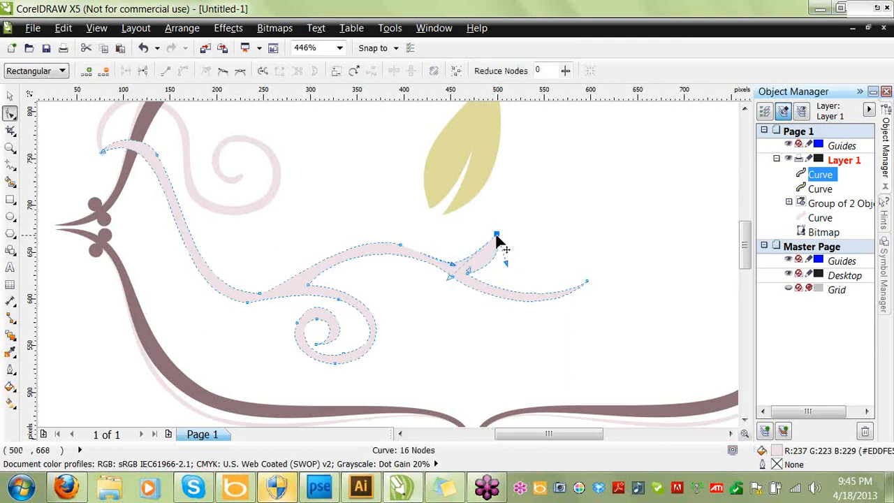
left_click(443, 277)
left_click(496, 235)
left_click_drag(448, 276, 487, 275)
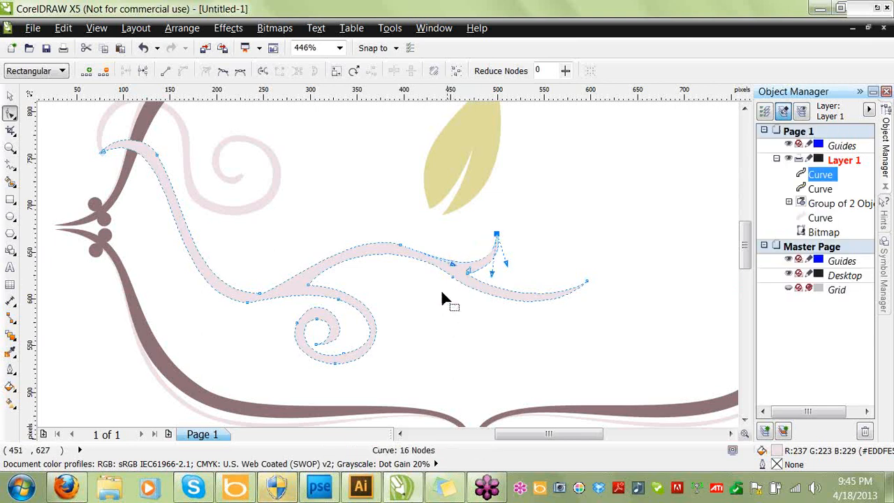
left_click(439, 310)
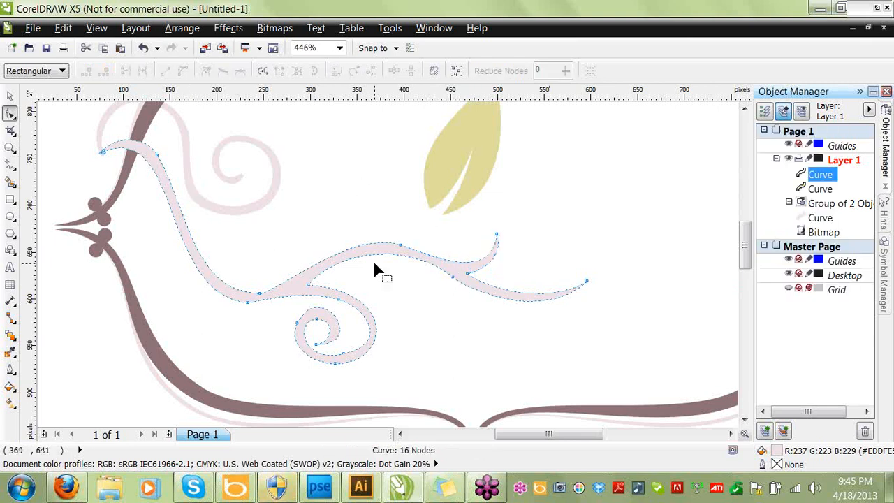
Send the branching flourish behind the frame and the curl, and move it down so its stem starts at the frame's left ornament.
left_click(9, 97)
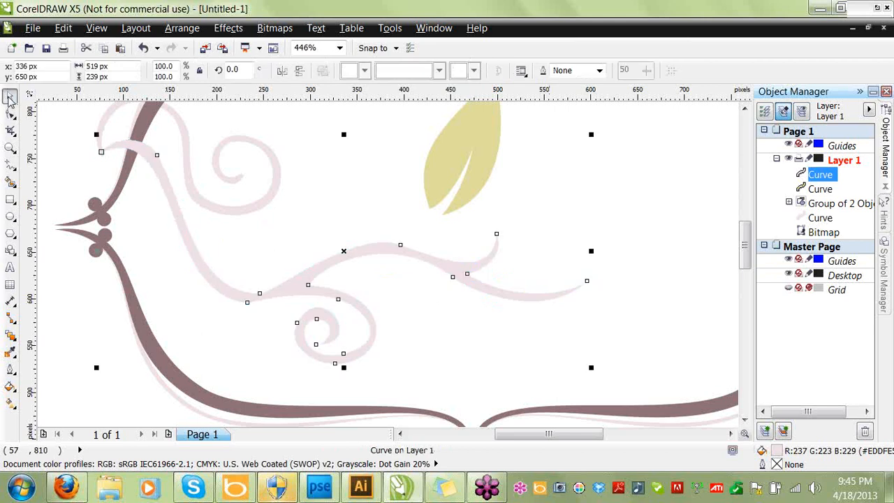
left_click(216, 282)
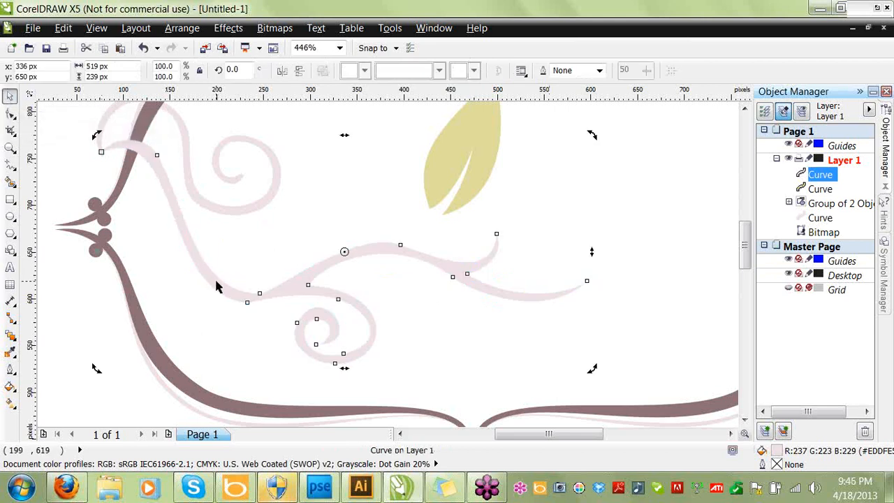
left_click_drag(831, 218, 831, 228)
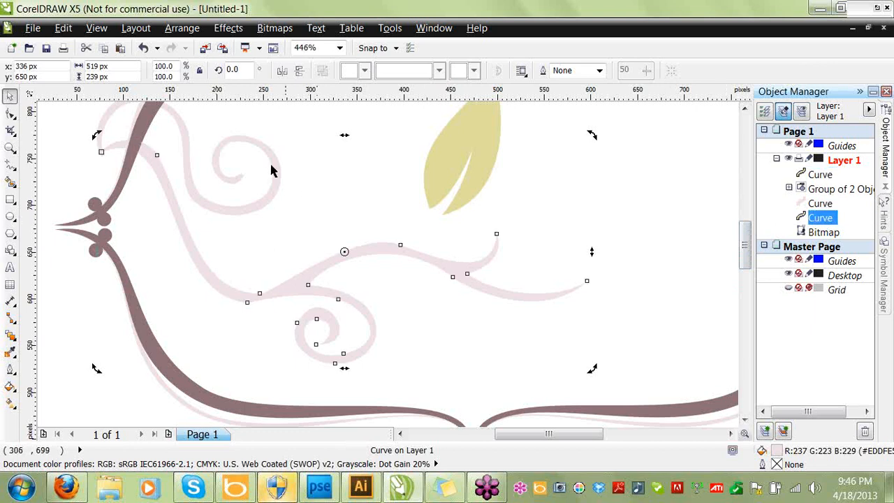
left_click(200, 266)
left_click_drag(200, 265, 203, 325)
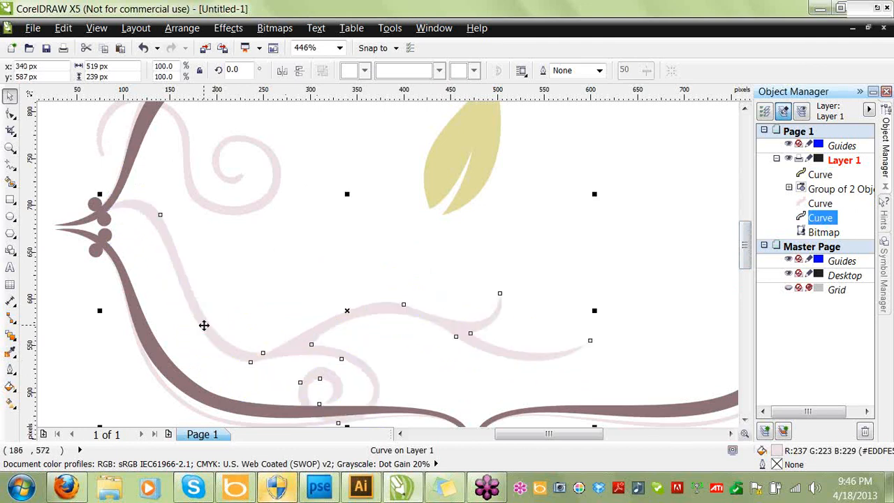
Move the separate curl onto the upper stem of the branching flourish, and scale the flourish down proportionally.
left_click(187, 194)
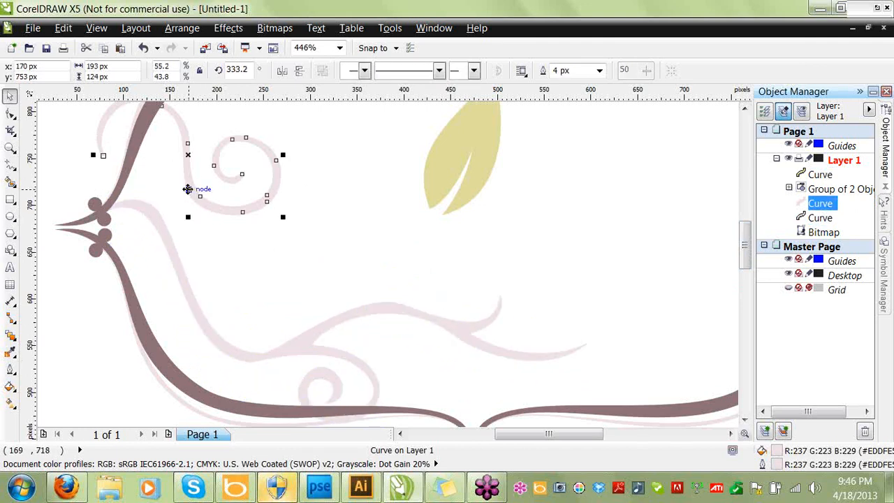
left_click_drag(189, 194, 247, 258)
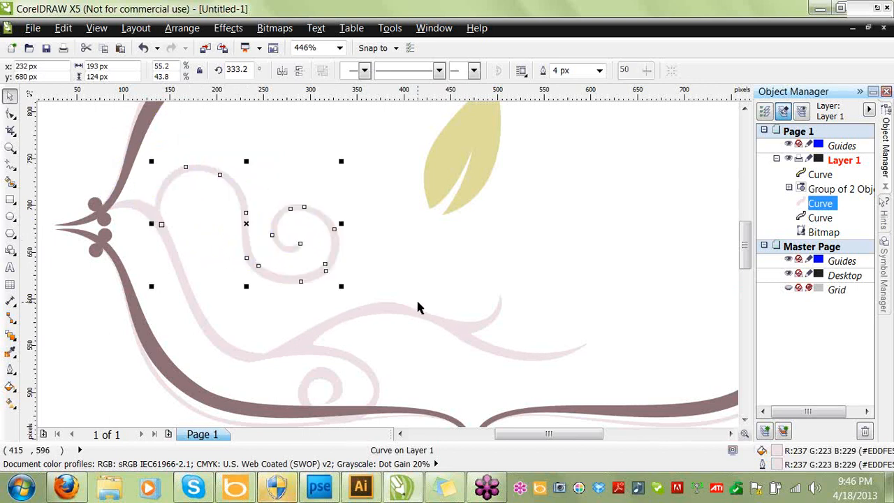
left_click(341, 316)
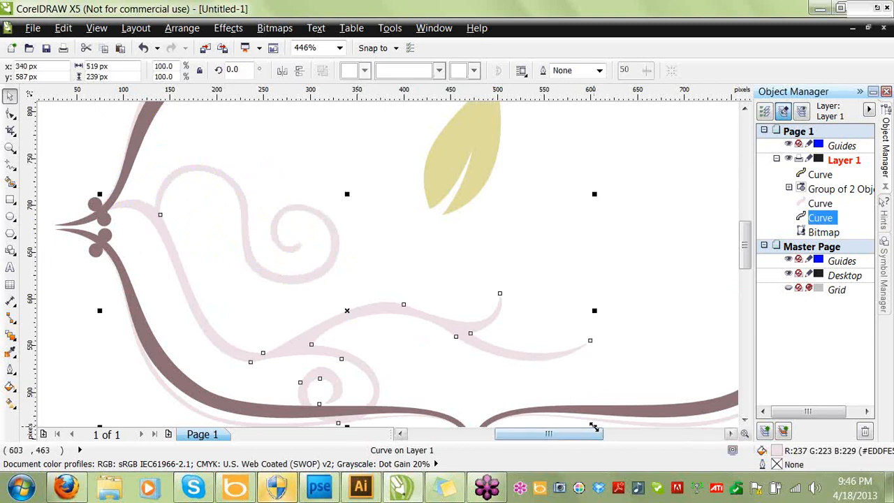
left_click_drag(593, 425, 535, 354)
Scale down the separate curl and reattach it to the flourish's upper stem, and slightly enlarge the branching flourish.
left_click(334, 224)
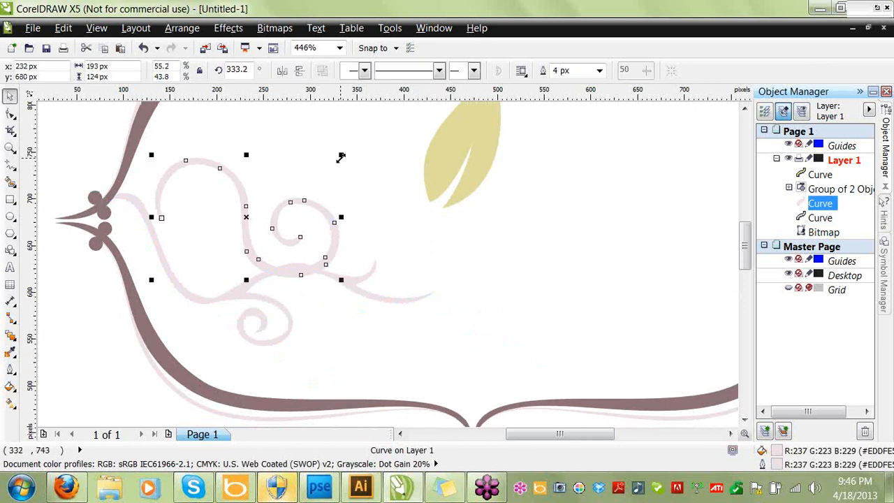
left_click_drag(341, 157, 273, 198)
left_click_drag(236, 243, 216, 198)
left_click(315, 176)
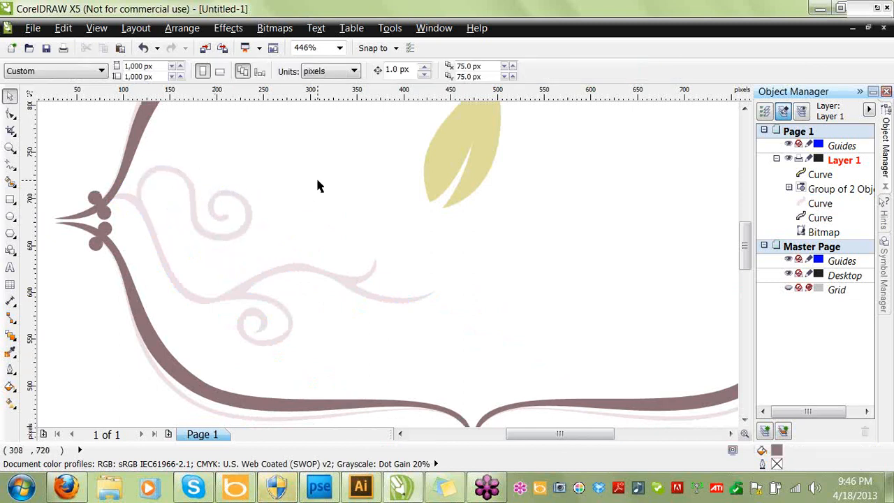
left_click(359, 292)
left_click_drag(441, 351, 479, 366)
left_click(533, 229)
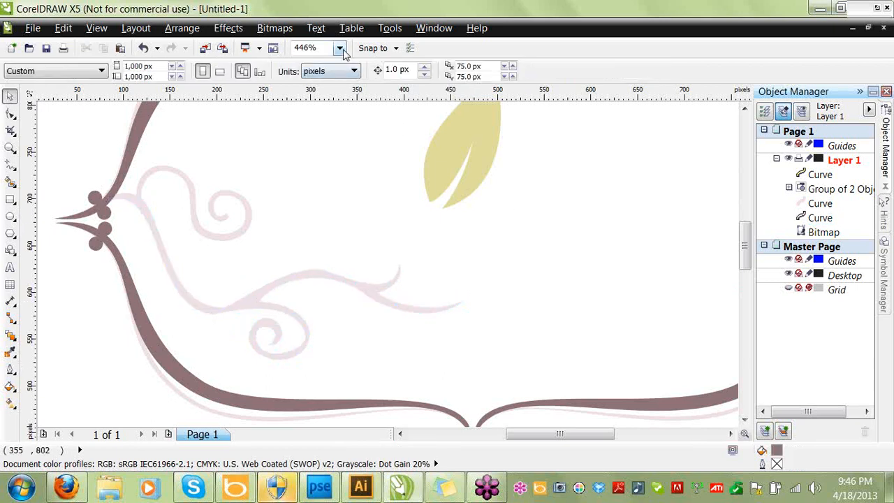
Scale the green leaf down to 23 by 45 px and place it just above the upper curl's spiral.
left_click(339, 47)
left_click(335, 62)
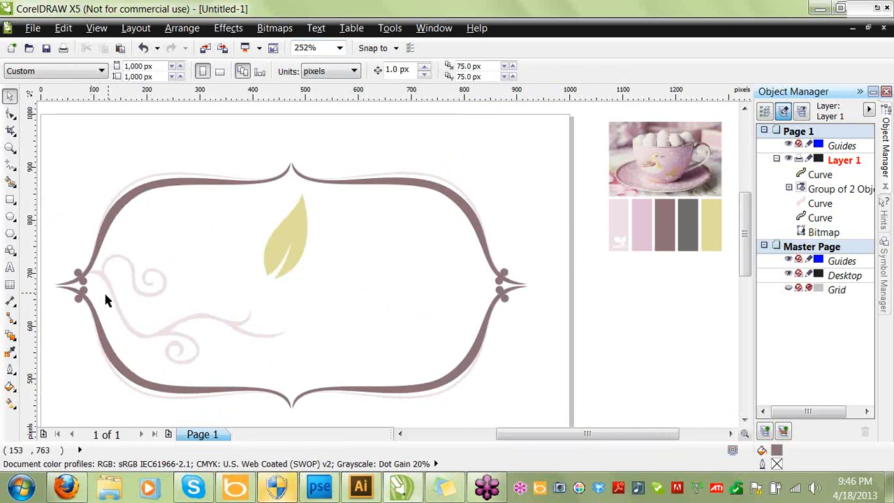
left_click(11, 150)
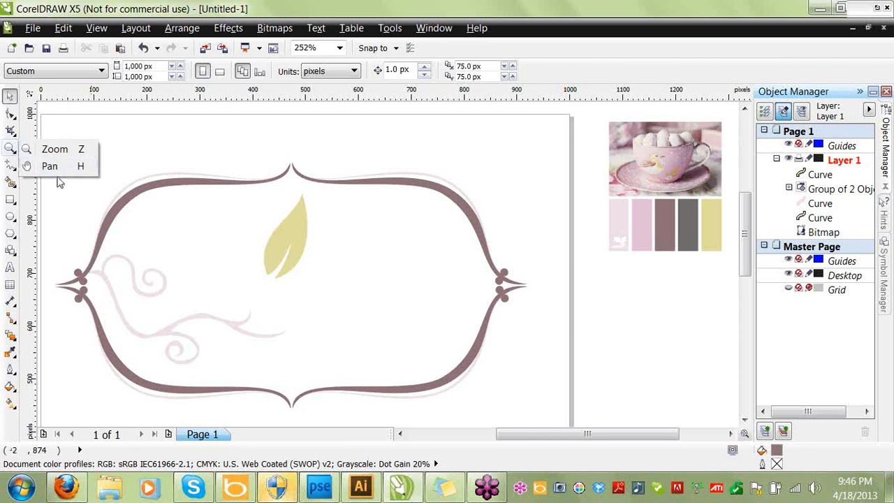
left_click(48, 149)
left_click_drag(77, 192, 405, 377)
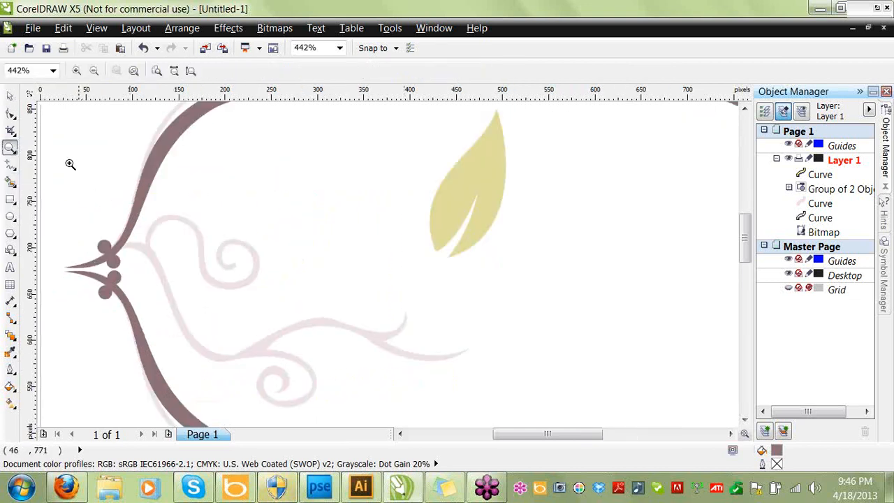
left_click(11, 98)
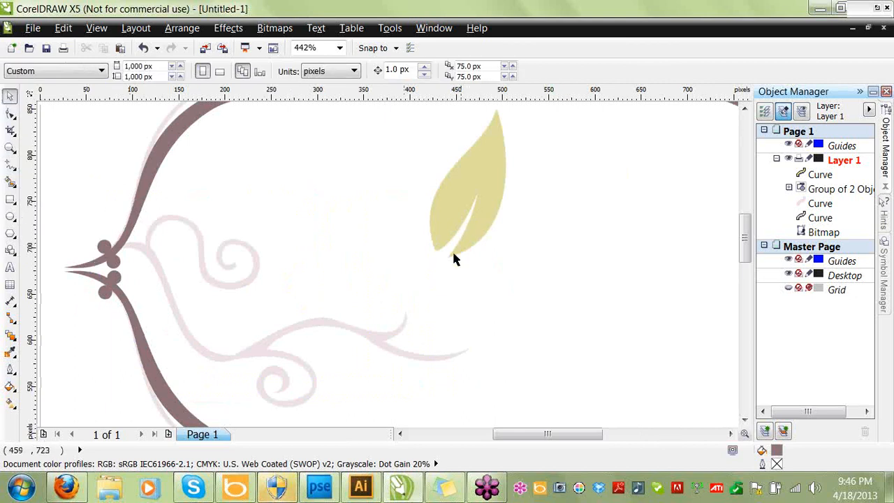
left_click(464, 183)
left_click_drag(511, 263, 466, 174)
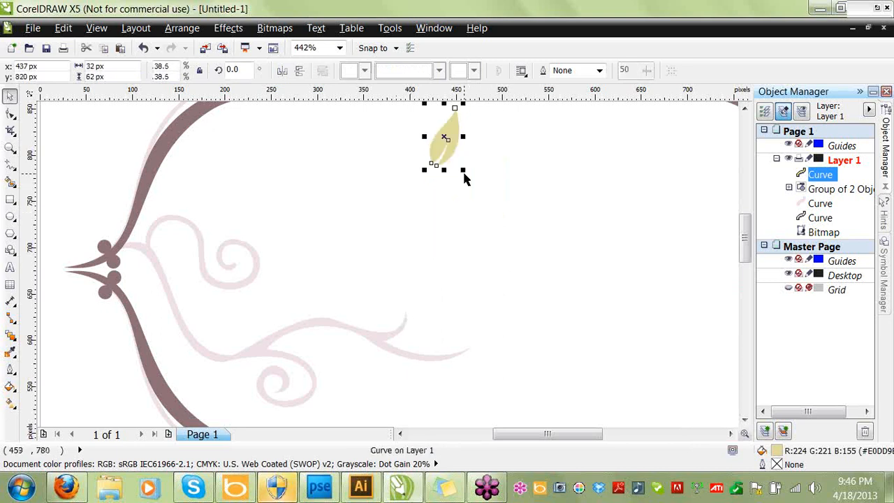
left_click_drag(443, 130, 255, 211)
left_click_drag(278, 254, 269, 243)
mouse_move(264, 210)
left_mouse_down()
mouse_move(257, 206)
mouse_move(252, 215)
mouse_move(256, 201)
mouse_move(254, 216)
left_mouse_up()
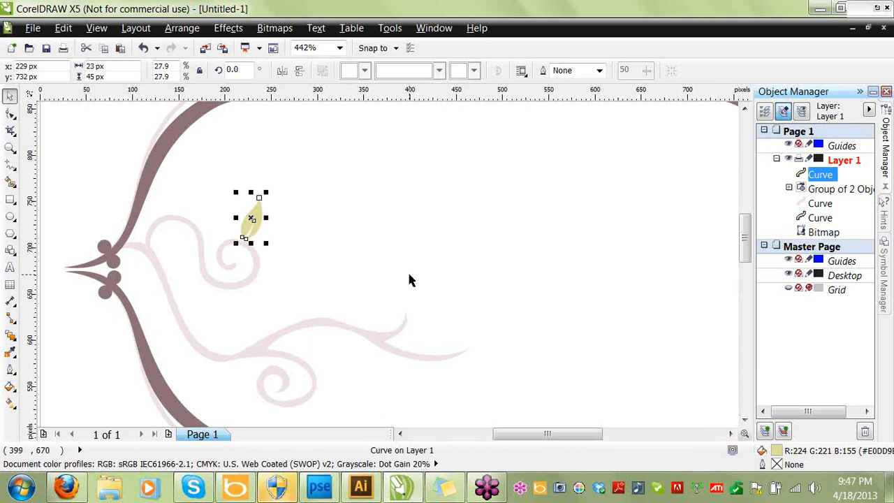
Duplicate the leaf, mirror the copy horizontally, shrink it to 18 by 36 px and place it just left of the original.
key("ctrl+d")
left_click_drag(318, 149, 279, 255)
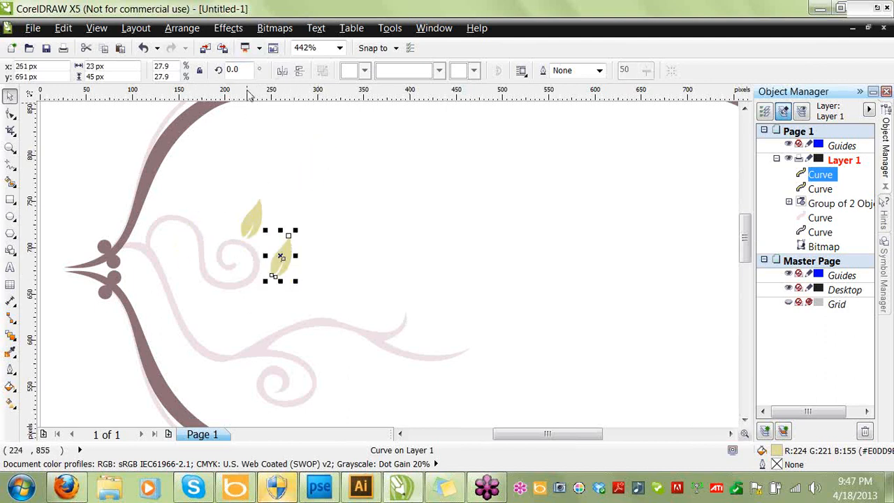
left_click(283, 70)
left_click_drag(287, 256, 216, 196)
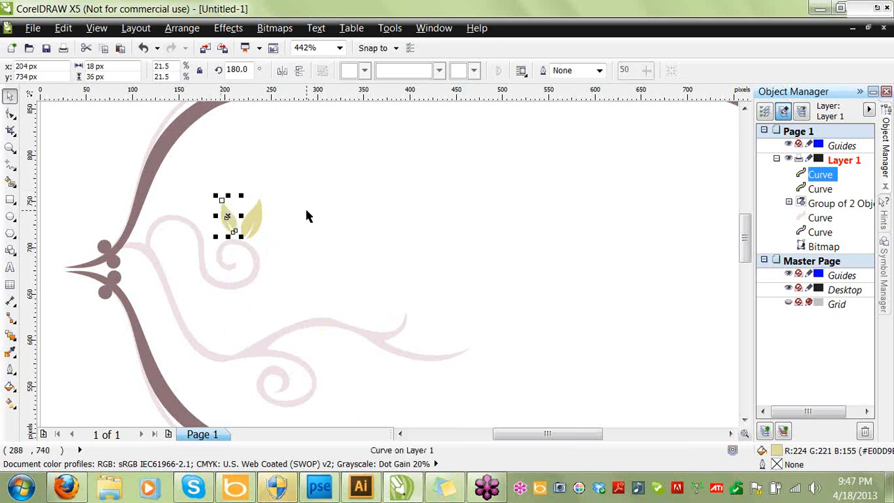
Duplicate the mirrored leaf, flip the copy horizontally, size it 14 by 27 px and place it at the tip of the long right-hand branch.
key("ctrl+d")
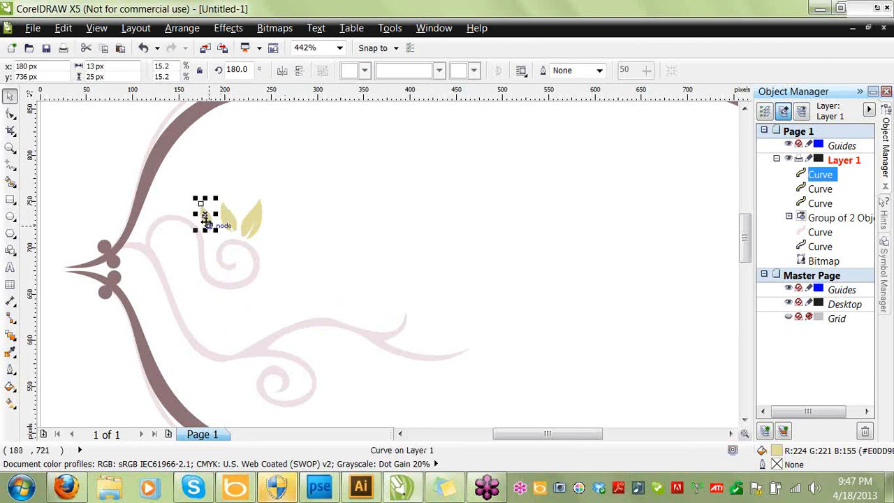
left_click_drag(205, 217, 459, 330)
left_click(283, 72)
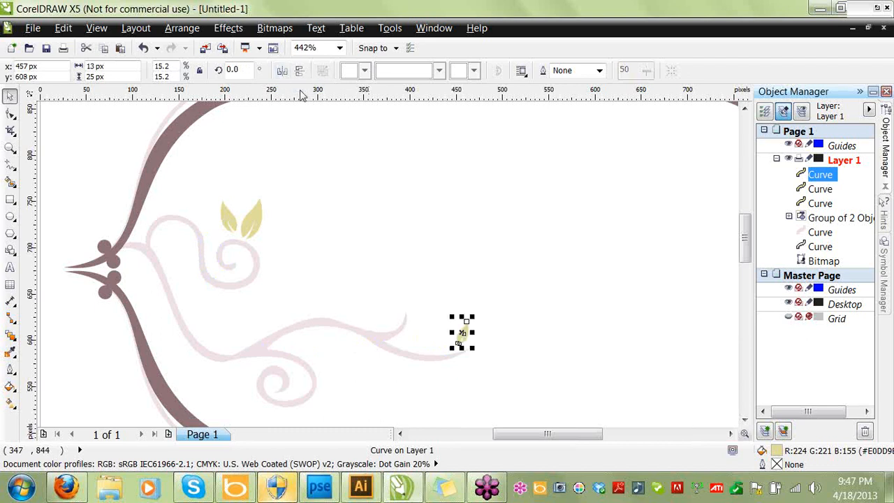
left_click(499, 287)
left_click(466, 334)
left_click_drag(475, 348, 482, 354)
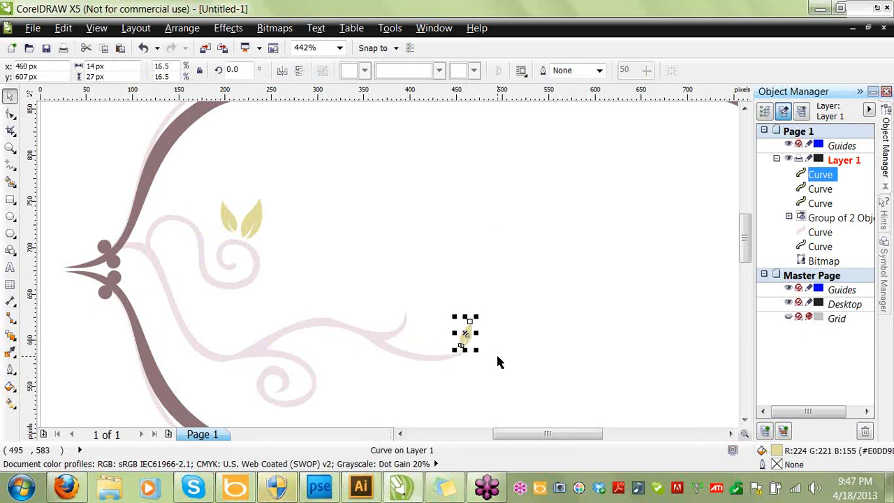
Duplicate the larger leaf above the small curl, mirror it, rotate it to 76.4° and place it at the long vine's tip.
left_click(497, 361)
left_click(260, 216)
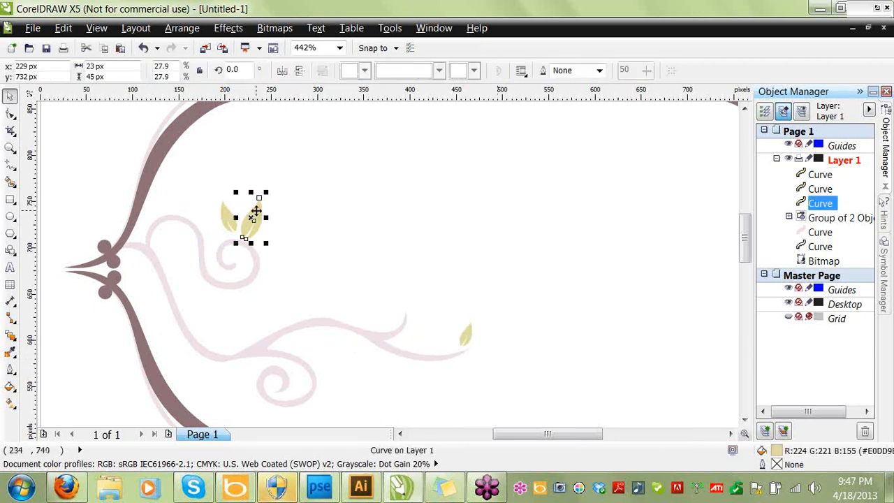
key("ctrl+d")
left_click(283, 70)
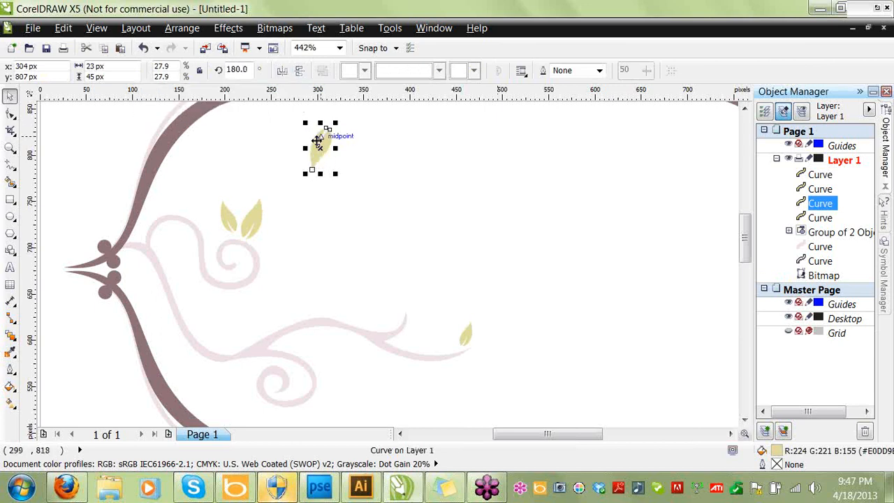
left_click(282, 71)
left_click(326, 157)
left_click_drag(335, 176, 337, 140)
left_click_drag(394, 152, 503, 338)
key("Escape")
Place a horizontally mirrored copy of the vine-tip leaf, rotated to 99.3°, above the frame's left ornament.
left_click(508, 342)
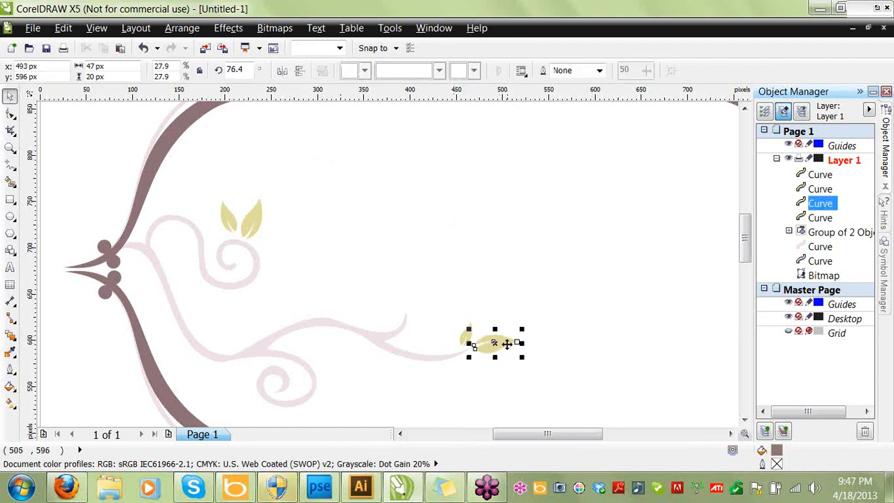
key("ctrl+d")
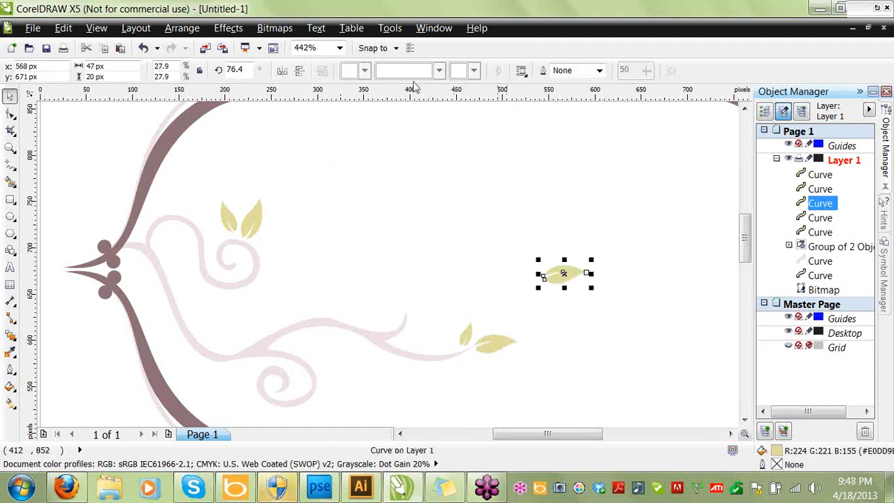
left_click(282, 70)
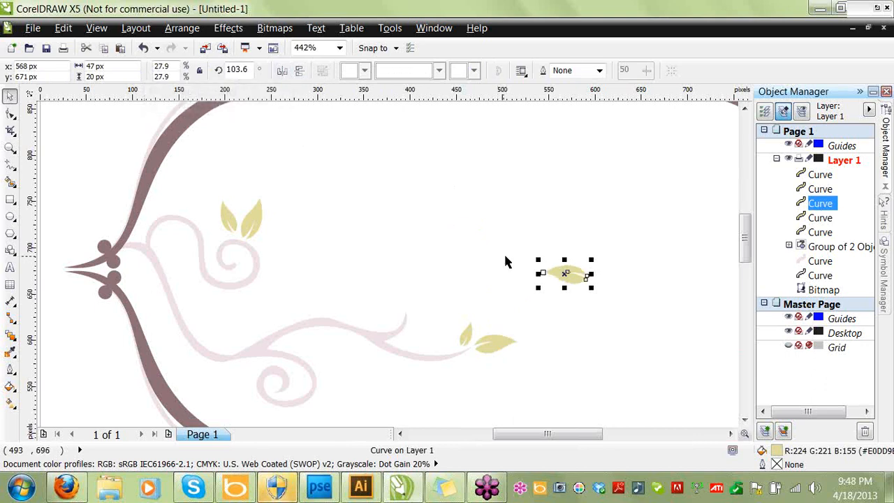
left_click_drag(566, 270, 99, 225)
left_click(72, 234)
left_click(65, 234)
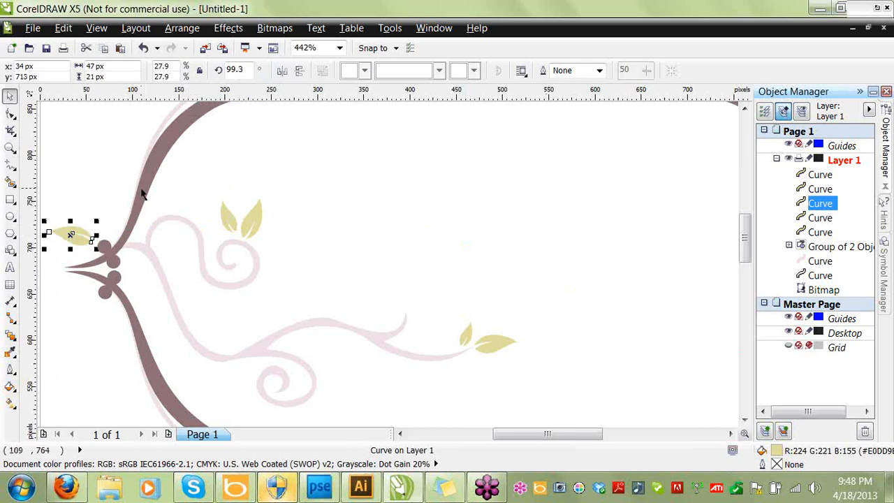
Duplicate the leaf at the frame's left ornament, enlarge it to 40.1%, rotate it to 55.6° and place it above the first.
key("ctrl+d")
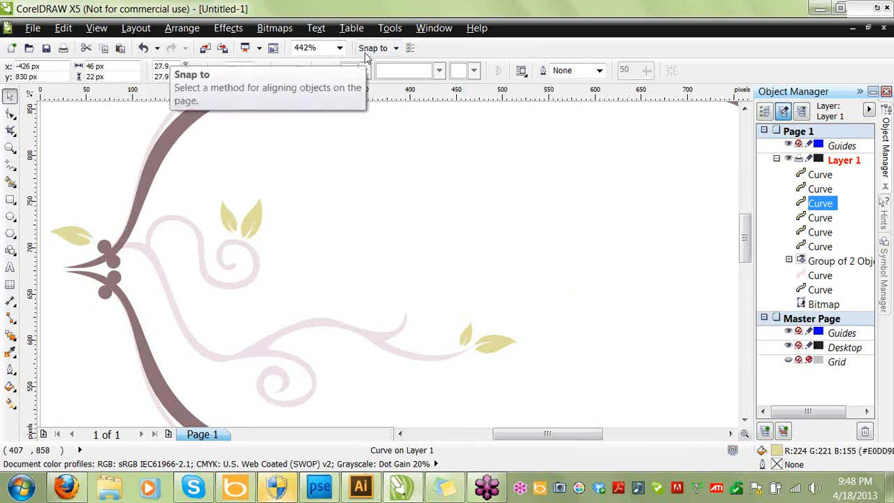
key("Delete")
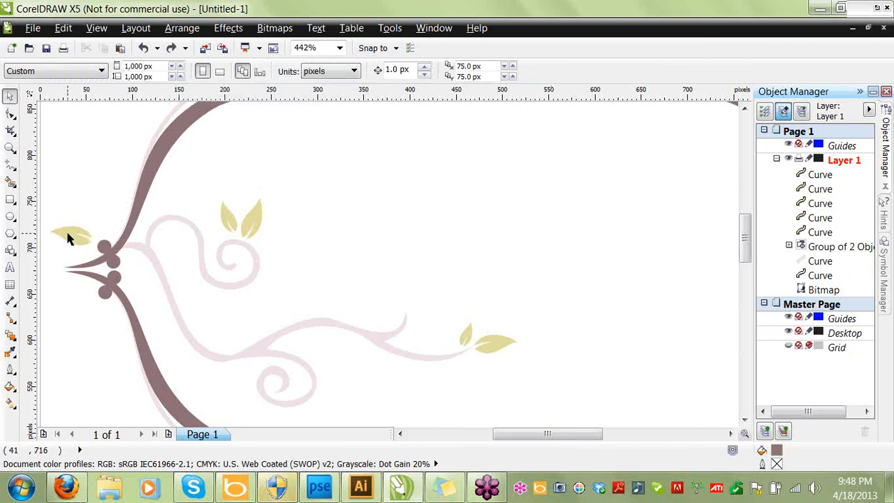
left_click(68, 238)
key("ctrl+d")
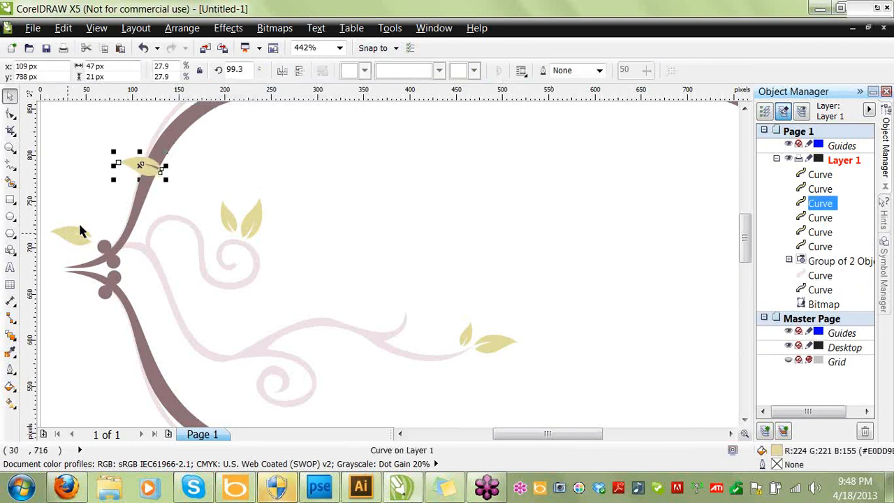
left_click_drag(114, 178, 96, 208)
left_click(131, 170)
left_click_drag(166, 155, 172, 182)
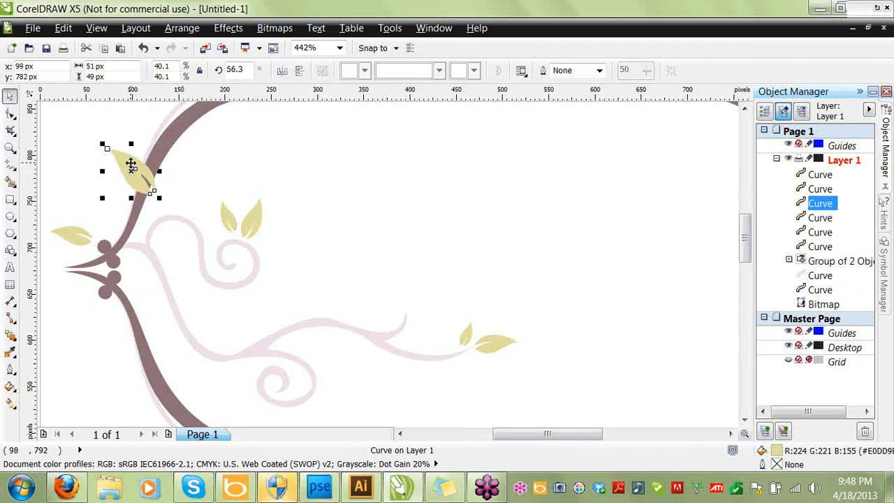
key("F10")
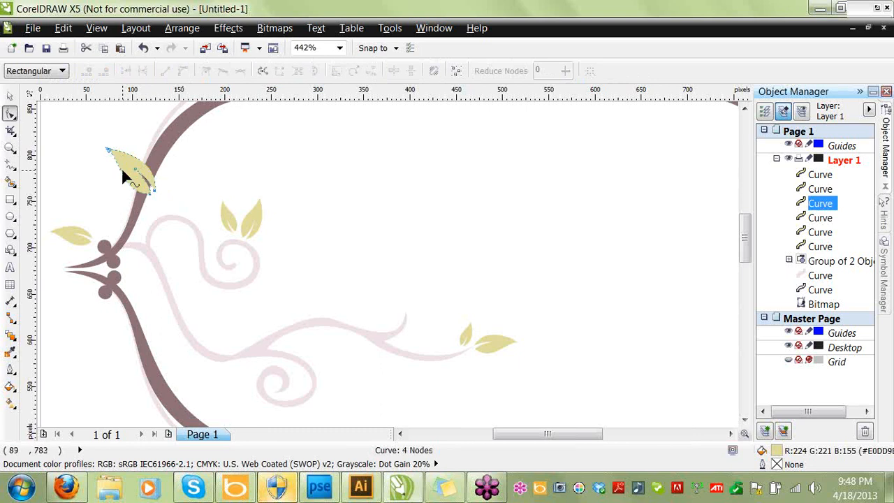
key("space")
left_click_drag(126, 162, 116, 180)
left_click(85, 197)
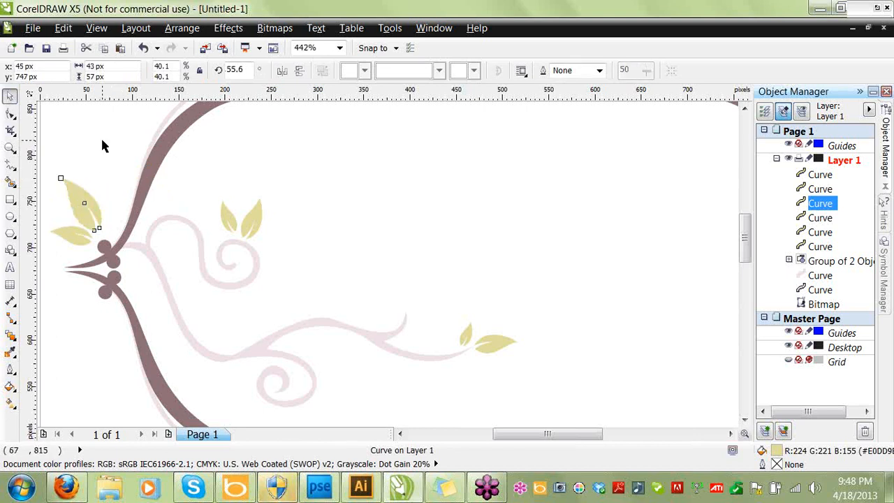
left_click(100, 137)
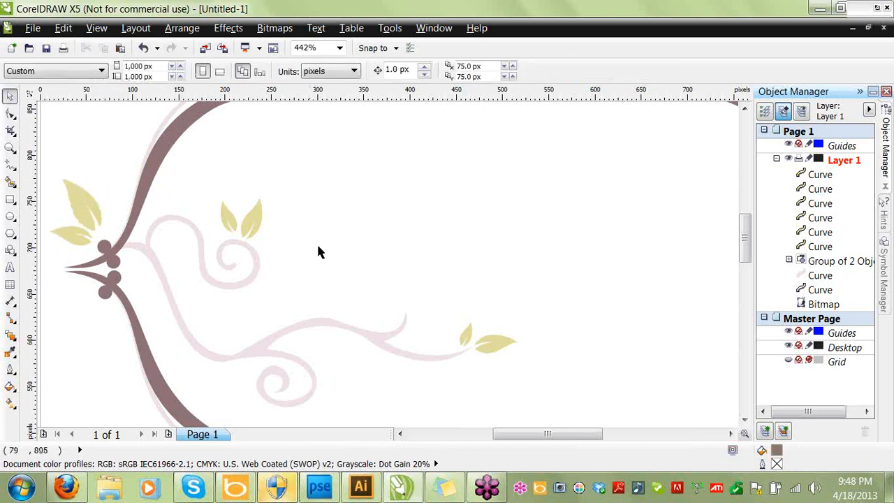
Fill the long vine with the leaf green #E0DD9B, sampled from the leaf at its tip.
left_click(296, 323)
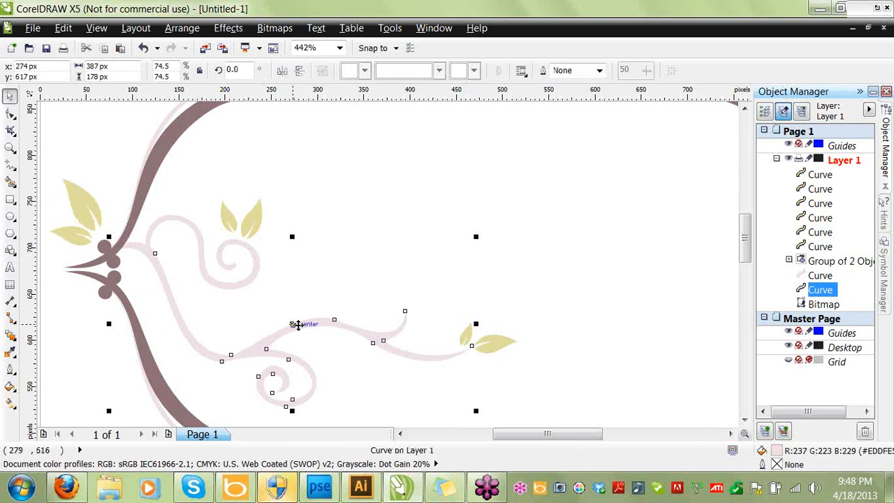
double_click(777, 452)
left_click(765, 380)
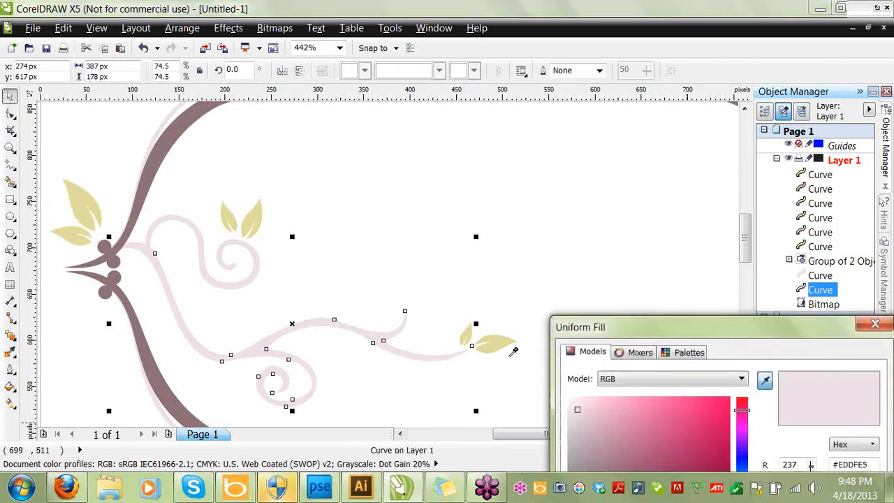
left_click(502, 336)
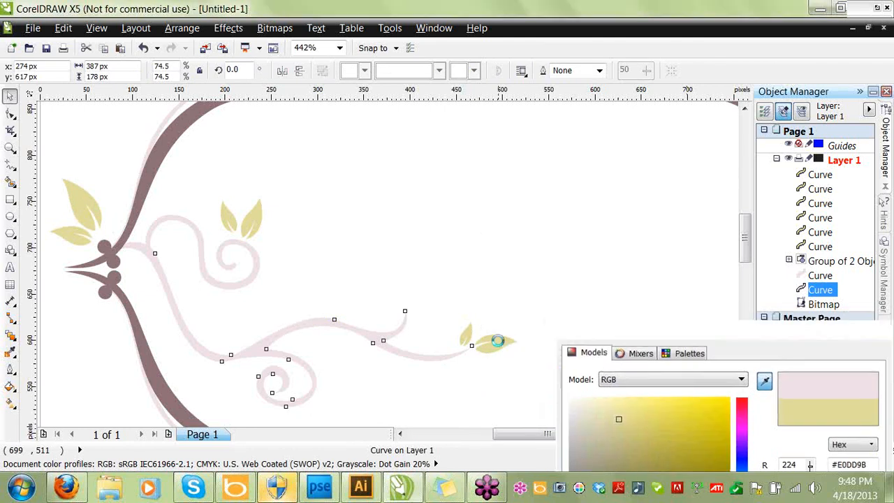
key("Return")
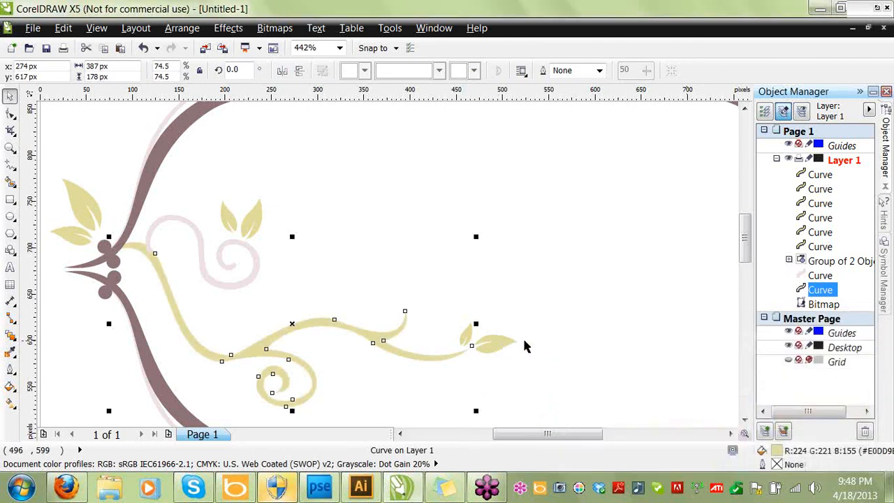
Fill the small pink curl with the green sampled from the long vine.
left_click(238, 283)
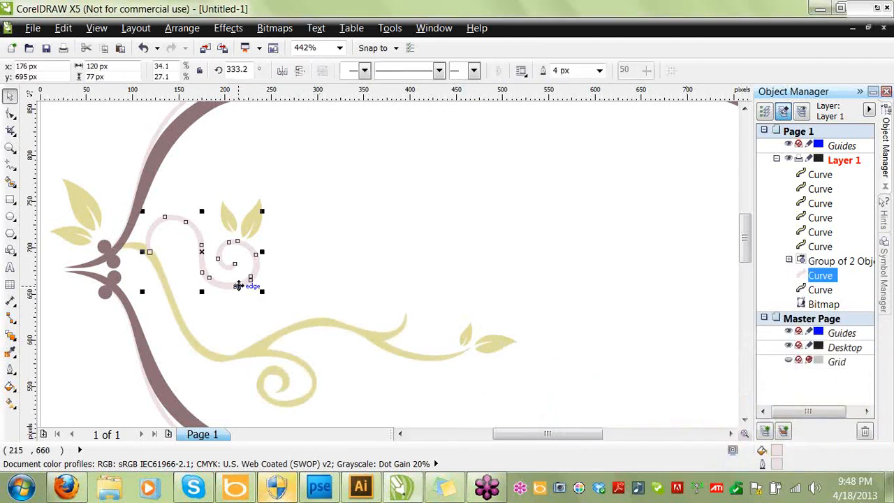
double_click(777, 450)
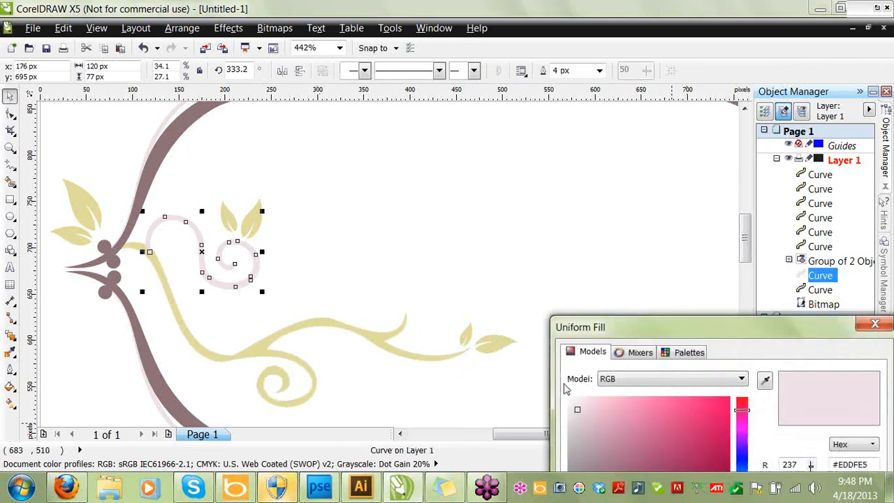
left_click(765, 379)
left_click(442, 363)
key("Return")
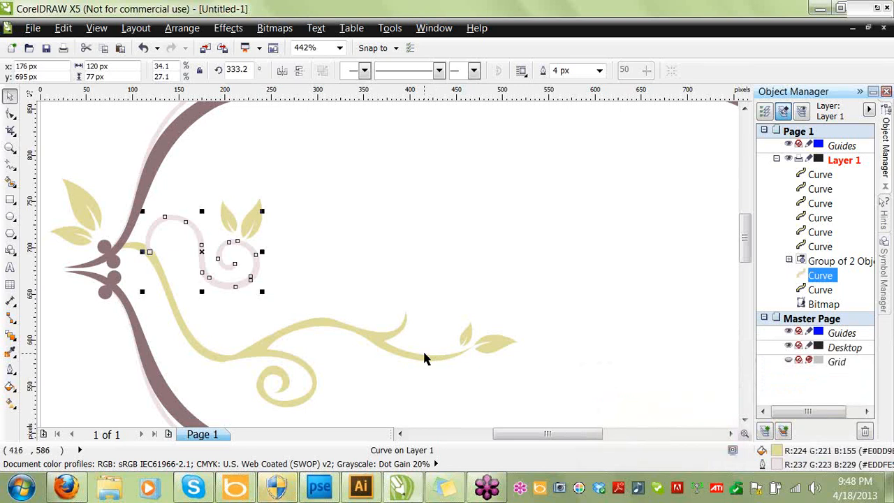
Remove the 4 px pink outline from the small curl by setting its outline width to None.
double_click(776, 465)
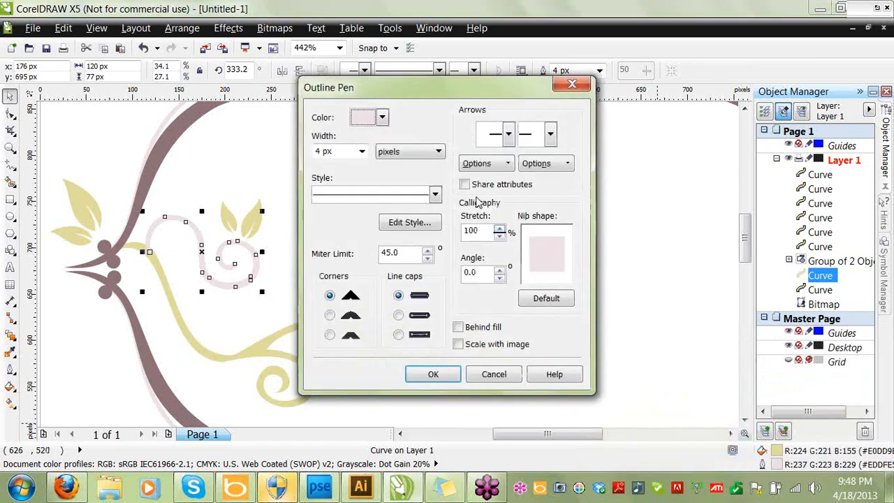
left_click(361, 152)
left_click(359, 166)
key("Return")
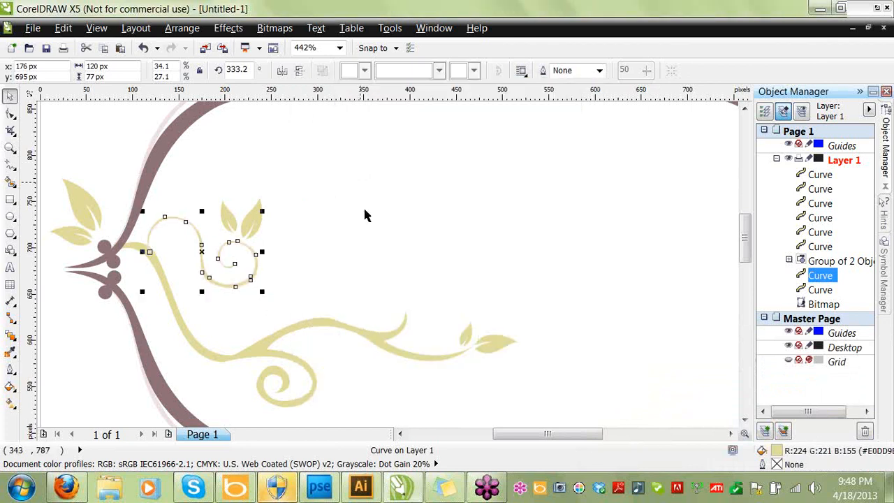
left_click(354, 263)
left_click(300, 335)
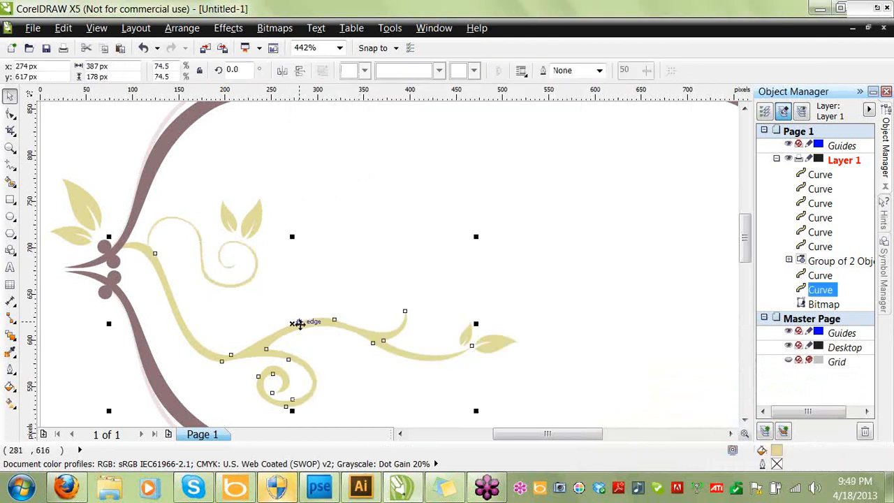
left_click(436, 253)
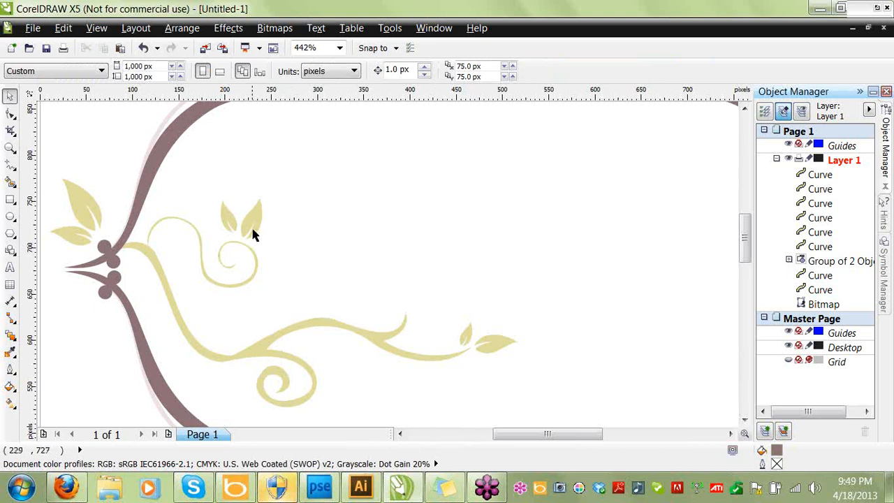
Duplicate the larger leaf above the small curl, rotate it to 51° and place it on the long vine's lower bend.
left_click(340, 47)
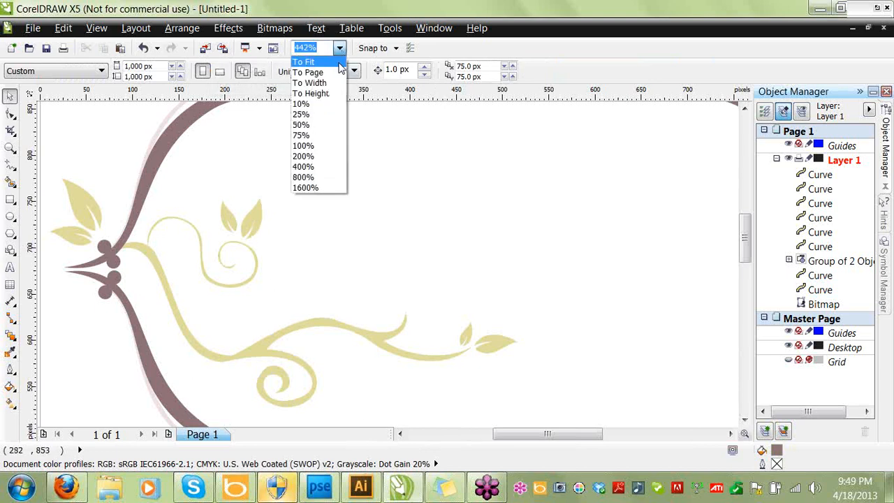
left_click(339, 75)
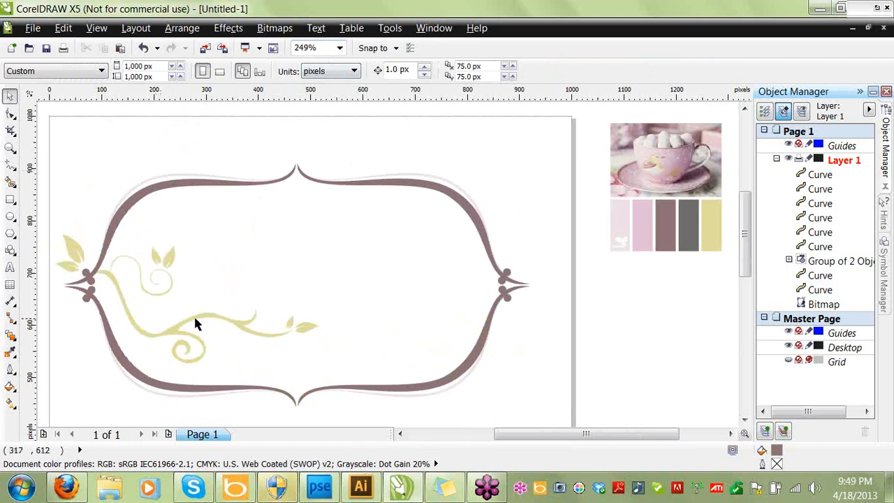
left_click(10, 147)
left_click_drag(99, 222, 539, 404)
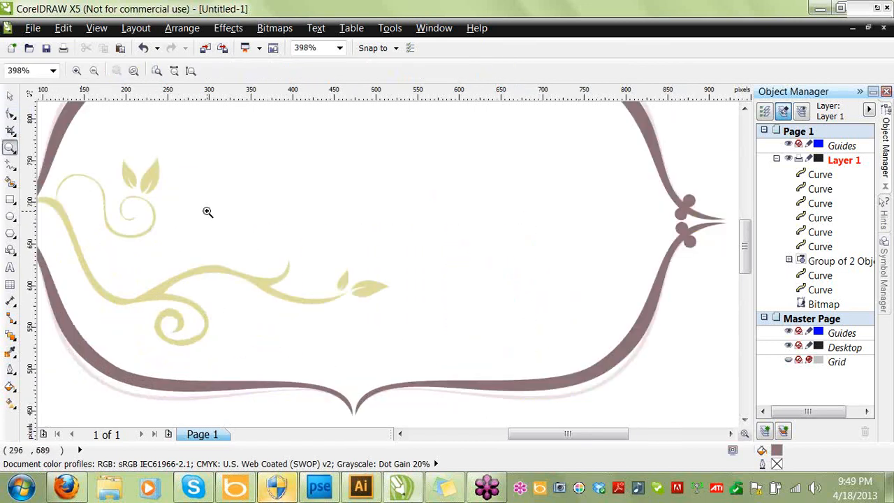
left_click(11, 95)
left_click(155, 179)
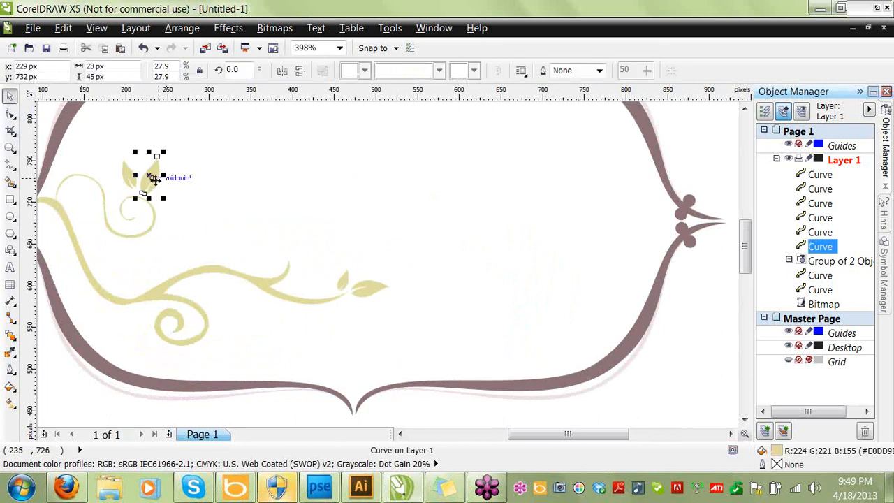
key("ctrl+d")
left_click(212, 116)
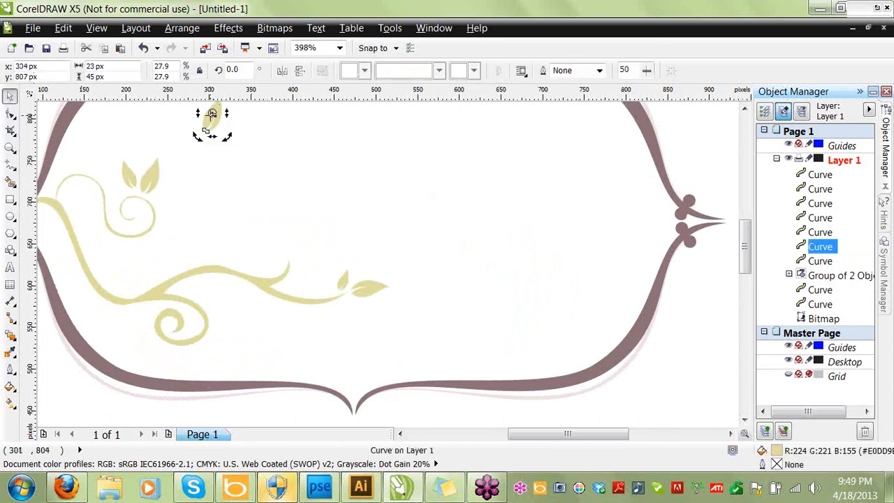
left_click_drag(224, 137, 112, 279)
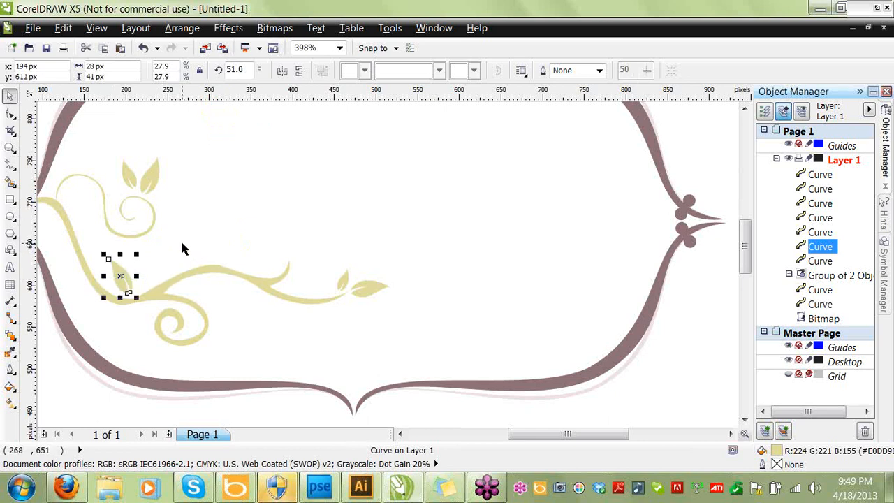
Duplicate the leaf on the vine's bend, shrink it to 14.7%, mirror it horizontally, rotate it to 104.7° and place it beside the original.
key("ctrl+d")
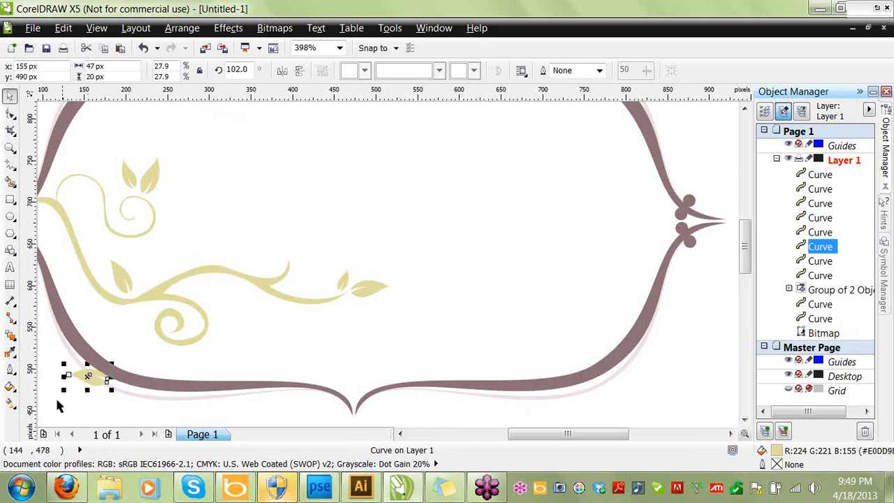
left_click_drag(62, 392, 80, 386)
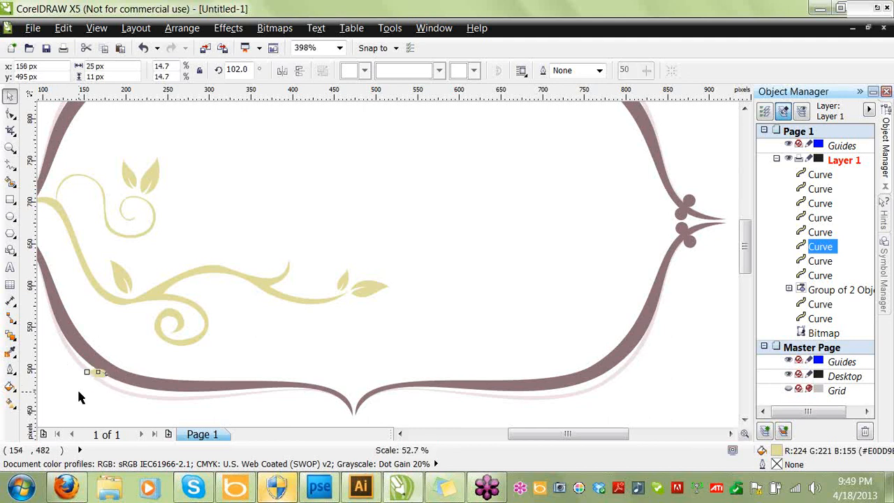
left_click(282, 71)
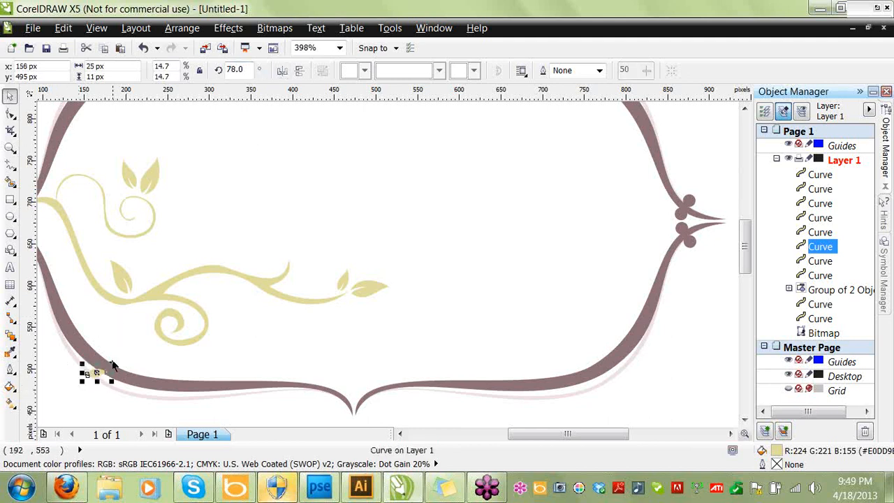
left_click_drag(100, 372, 148, 278)
left_click(148, 278)
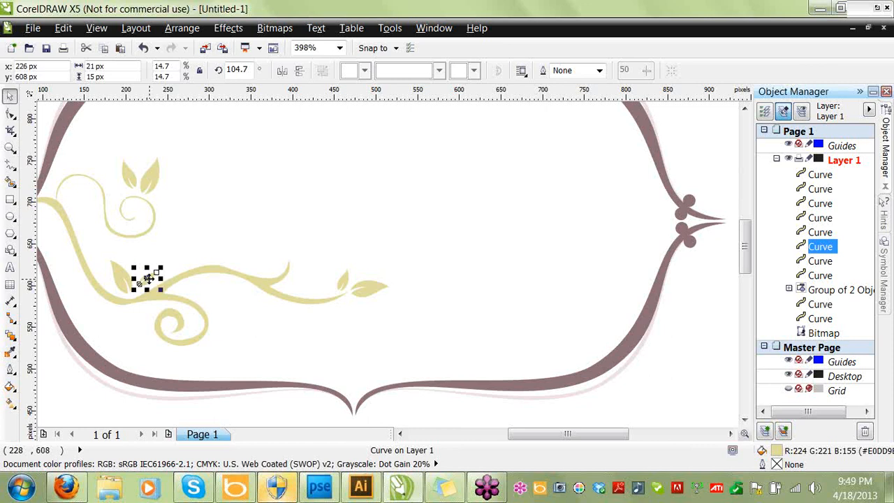
left_click(178, 241)
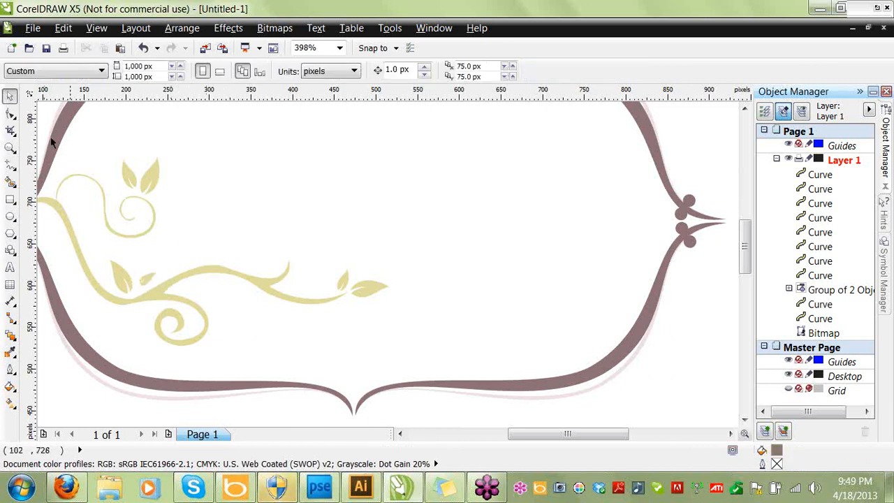
Draw a five-petal flower freehand, about 48 × 51 px, inside the frame and enlarge it to about 303 × 322 px.
left_click(11, 165)
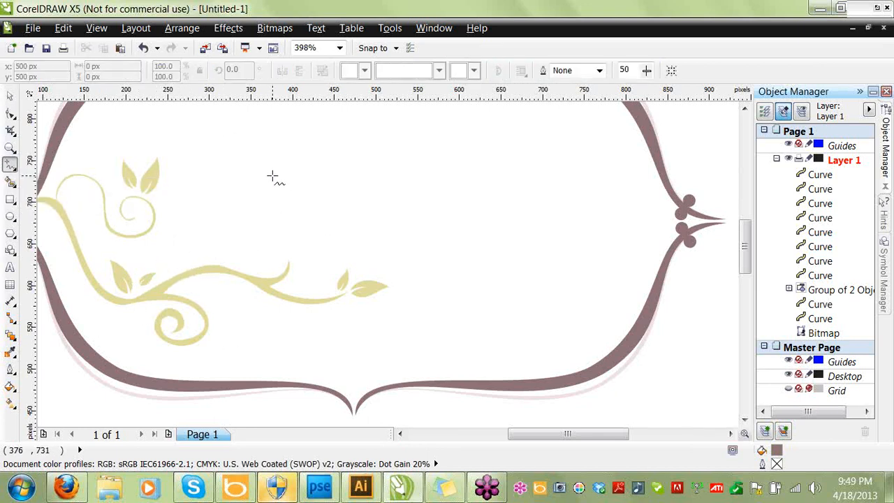
mouse_move(272, 176)
left_mouse_down()
mouse_move(284, 175)
mouse_move(297, 183)
mouse_move(282, 182)
mouse_move(283, 200)
mouse_move(275, 183)
mouse_move(258, 183)
mouse_move(280, 183)
left_mouse_up()
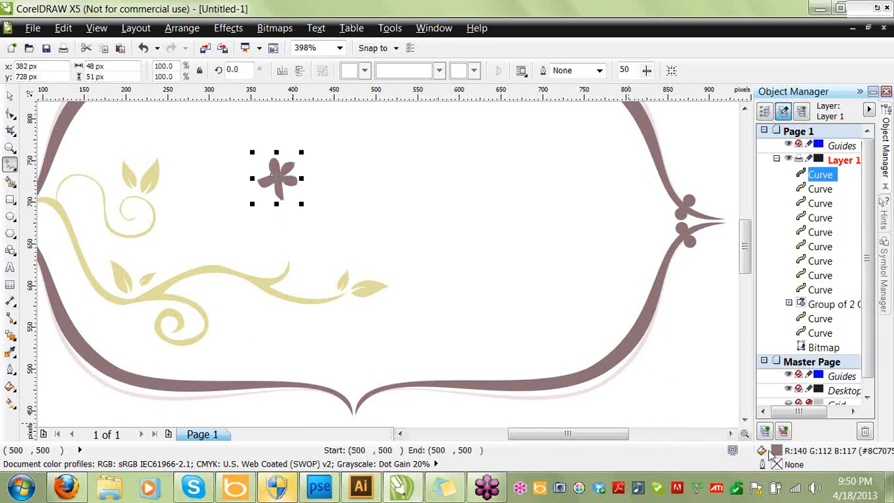
left_click_drag(302, 204, 569, 421)
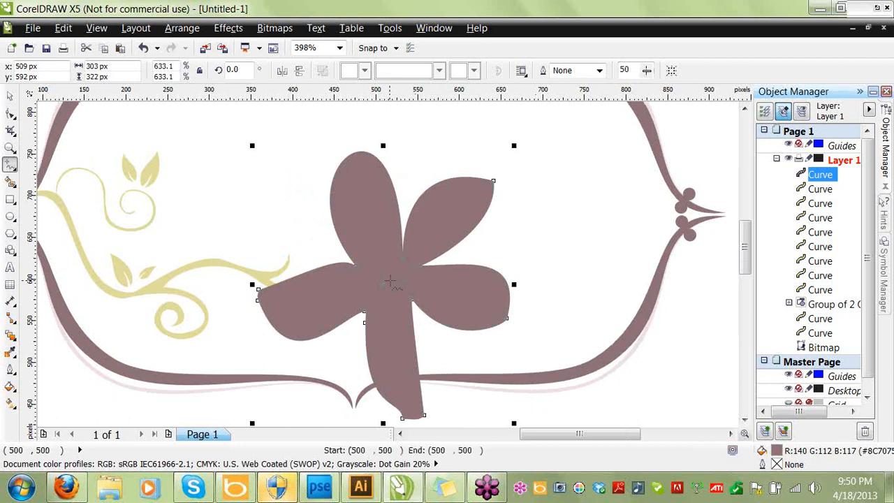
Reshape the flower's left petal into a rounded form by removing its surplus nodes and bending its upper and lower edges outward.
key("F10")
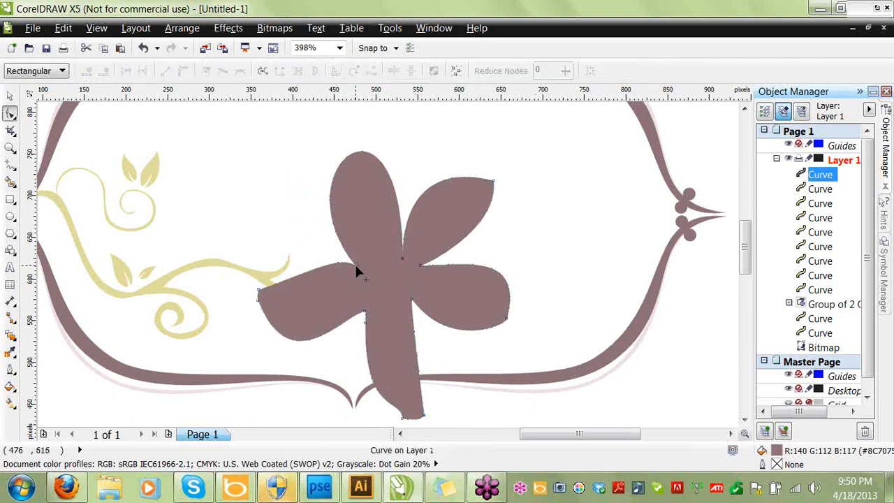
left_click(355, 266)
left_click_drag(310, 277, 281, 246)
key("Delete")
left_click(363, 313)
left_click_drag(347, 318, 354, 343)
left_click_drag(239, 377, 254, 353)
double_click(365, 319)
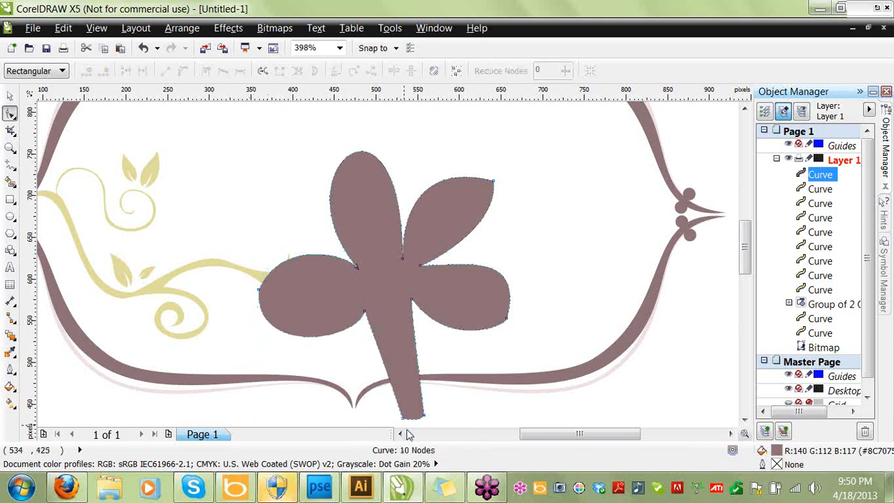
Round the flower's bottom petal by deleting the extra tip node, making the remaining tip node smooth and widening both sides.
double_click(423, 413)
left_click(403, 418)
left_click_drag(399, 415, 324, 397)
left_click_drag(366, 316, 361, 330)
left_click(403, 417)
left_click(223, 71)
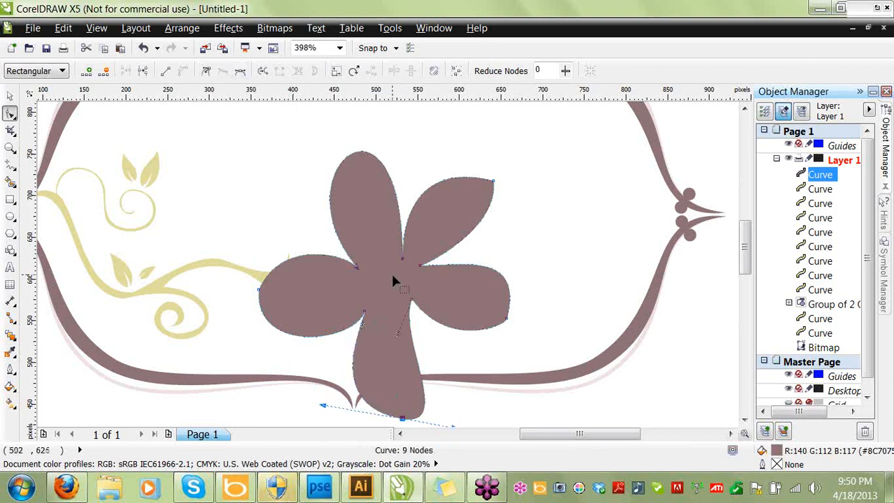
left_click_drag(397, 336, 441, 342)
left_click(745, 420)
left_click(744, 420)
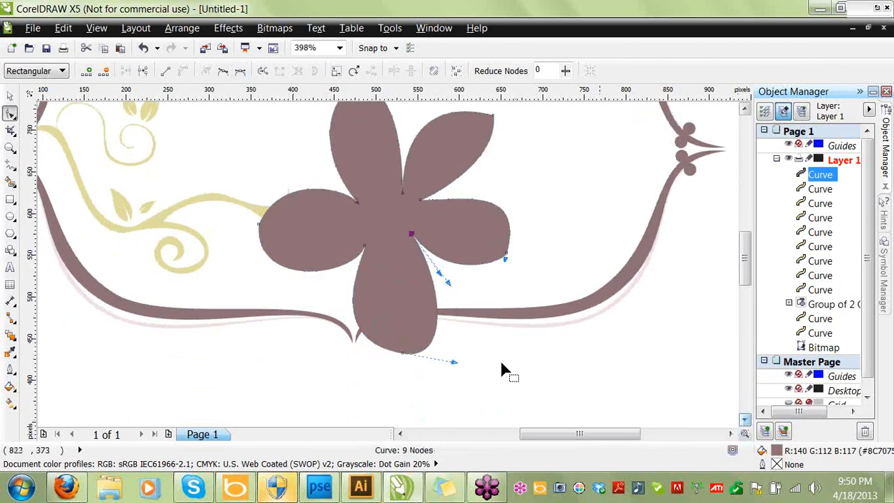
left_click(454, 362)
left_click_drag(454, 362, 465, 348)
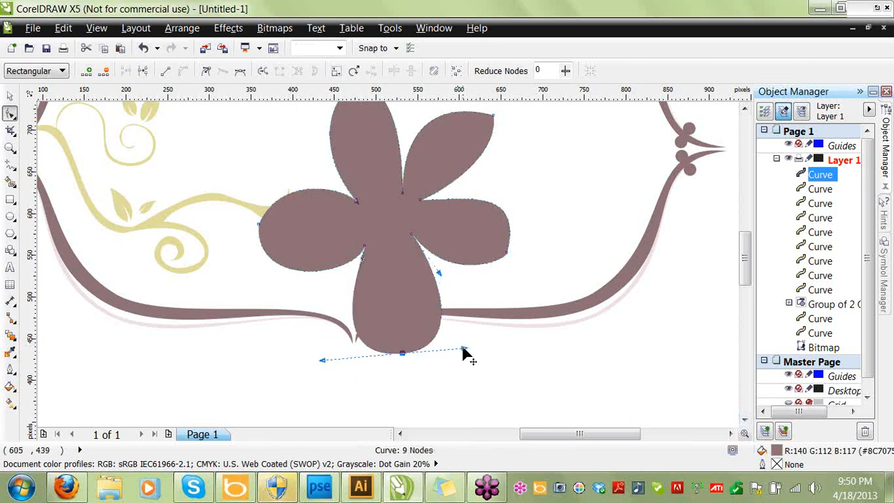
Round the right petal by adding a node at its outermost point, deleting the old corner node and raising its upper edge.
double_click(510, 234)
double_click(506, 252)
left_click(510, 236)
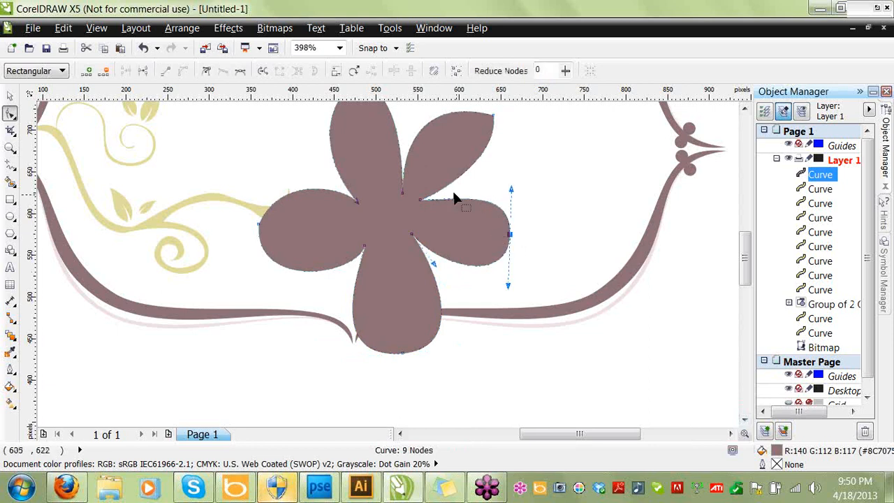
left_click_drag(457, 200, 462, 185)
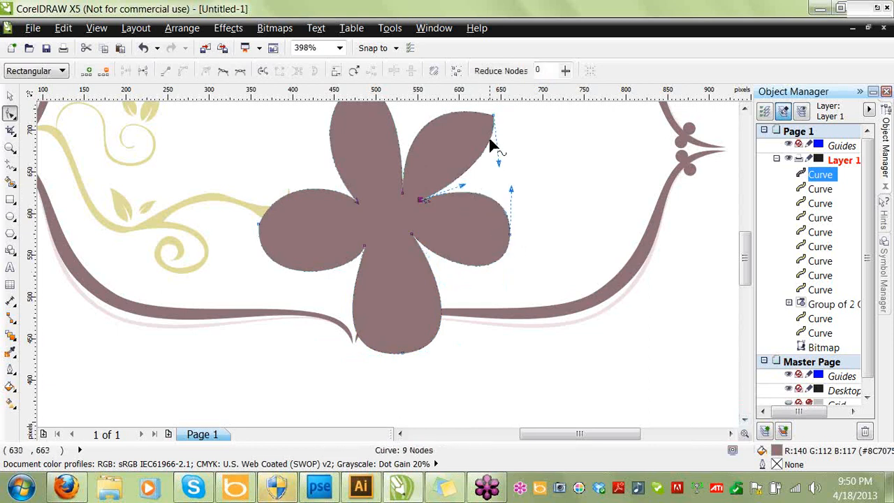
Make the upper-right petal's pointed tip node smooth, move it inward and adjust the curve handles so the petal is rounded.
left_click(494, 119)
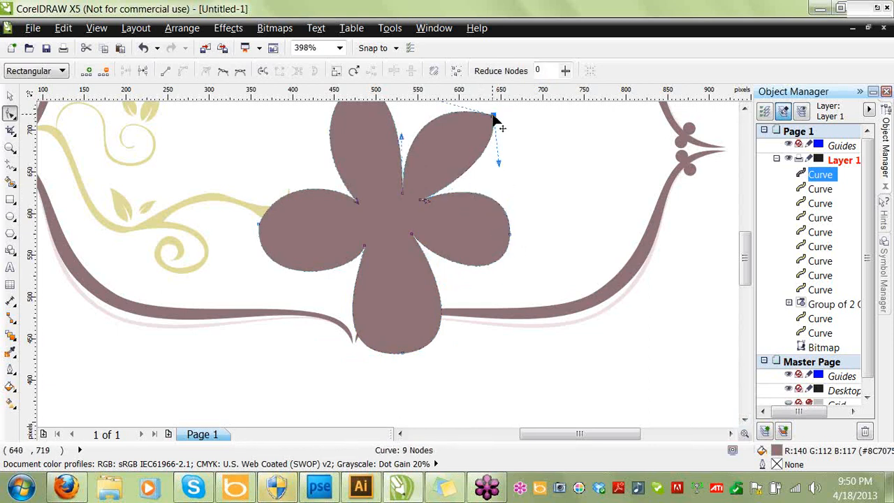
left_click(225, 73)
scroll(746, 109, "up", 3)
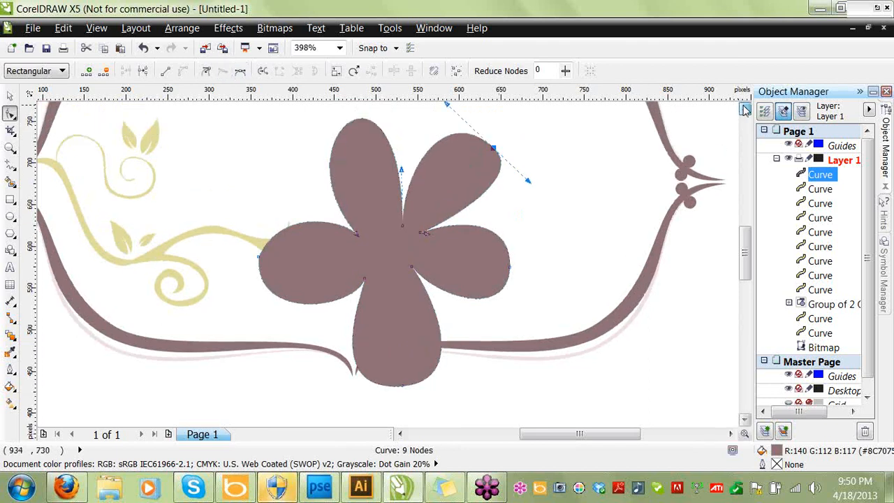
left_click_drag(493, 247, 481, 253)
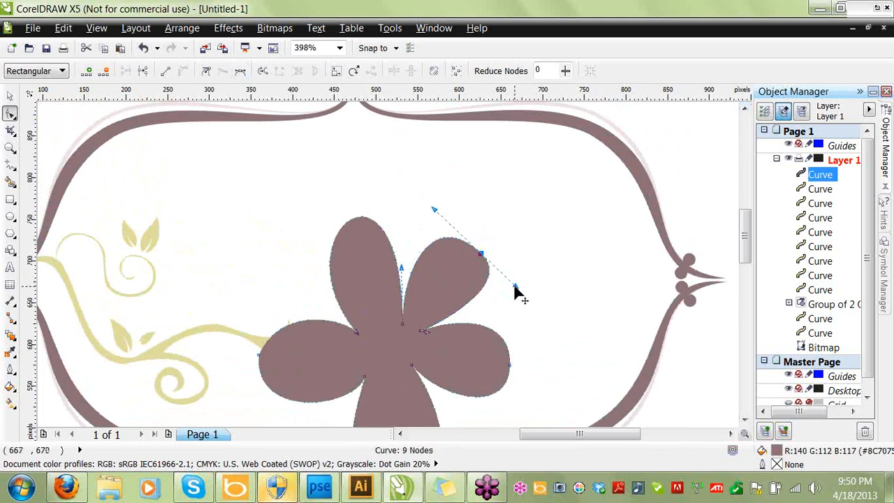
left_click(422, 333)
mouse_move(462, 320)
left_mouse_down()
mouse_move(473, 324)
mouse_move(399, 343)
mouse_move(473, 319)
mouse_move(465, 325)
left_mouse_up()
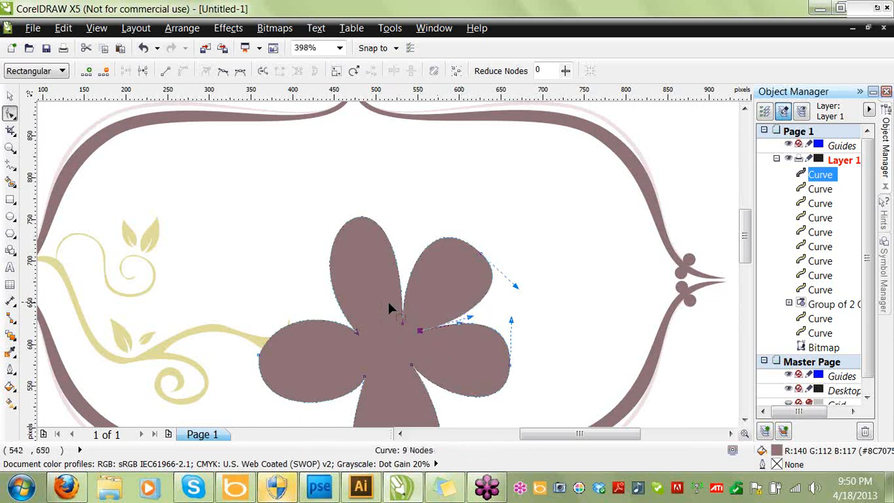
Shorten the upper-left petal by adding a tip node and pulling it inward, and adjust the upper-right petal's top curve.
left_click(402, 326)
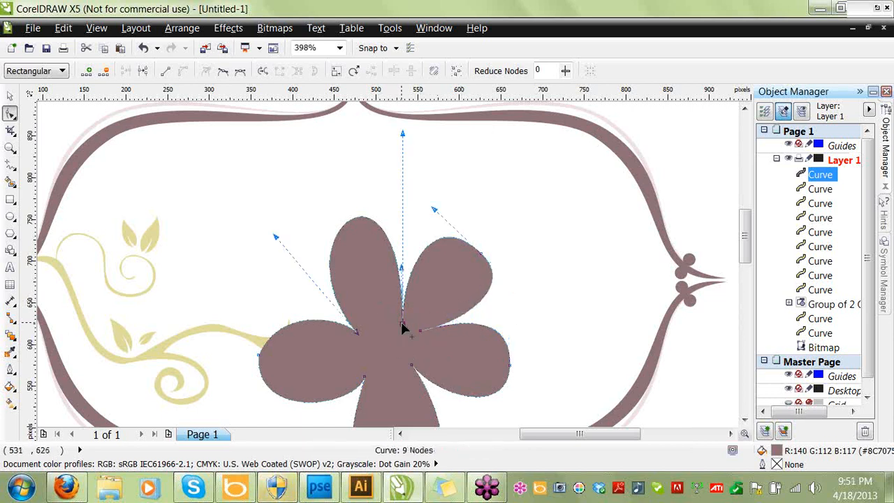
double_click(349, 218)
left_click_drag(349, 218, 343, 239)
left_click(482, 255)
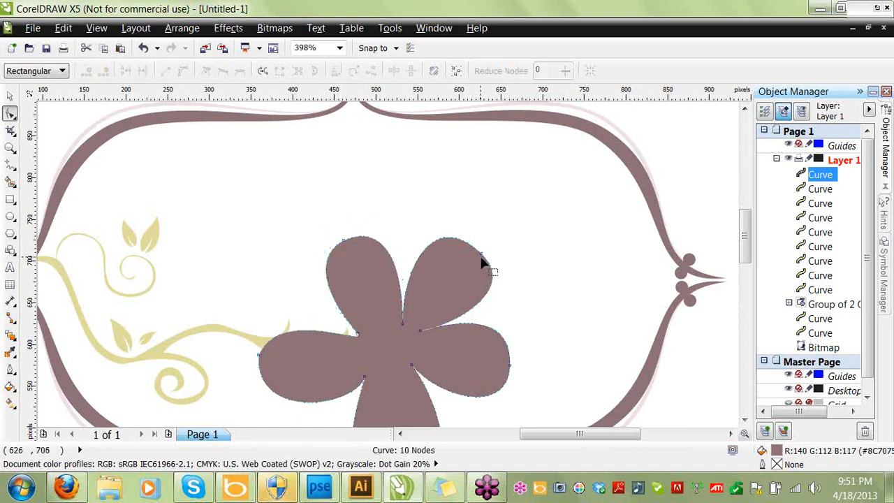
left_click(440, 212)
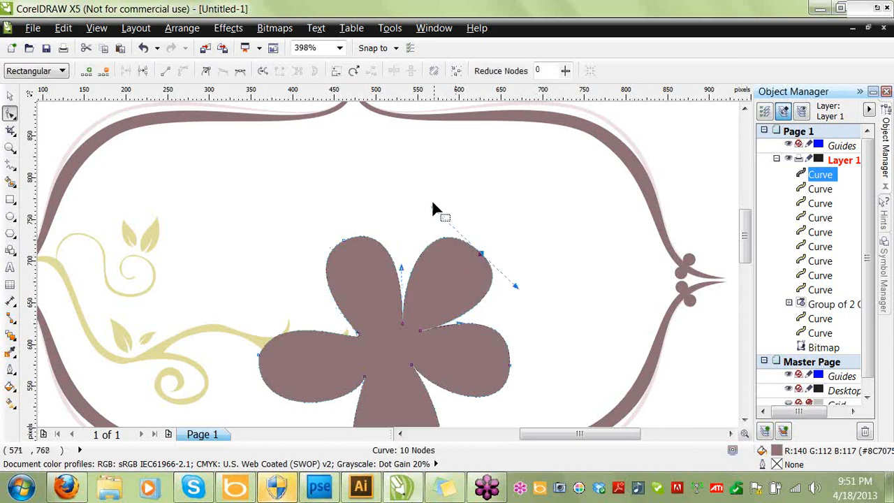
left_click_drag(434, 209, 447, 221)
left_click(395, 227)
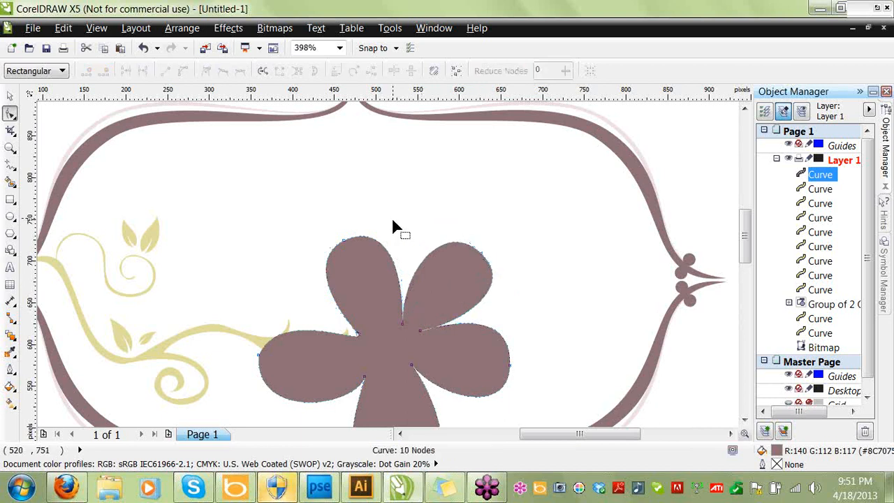
Bulge the left petal's upper edge, shift the notch between the two top petals slightly left and widen the upper-left petal.
left_click(359, 334)
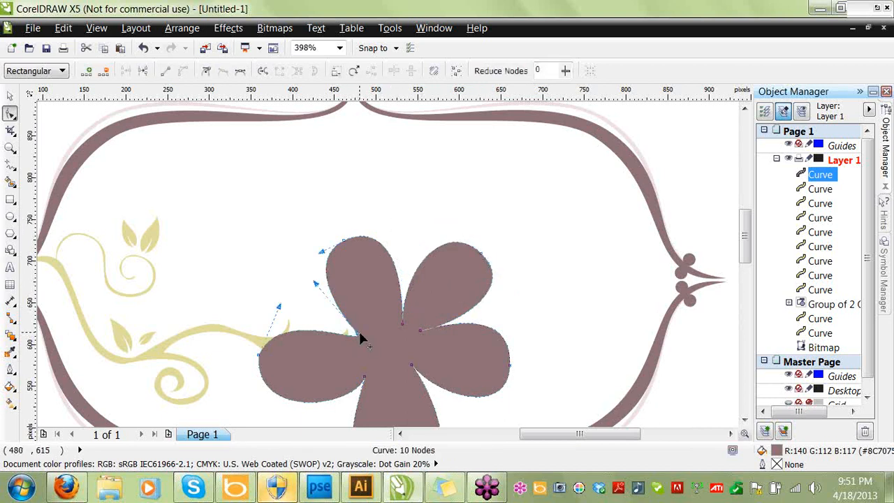
left_click(204, 72)
left_click_drag(367, 348, 346, 327)
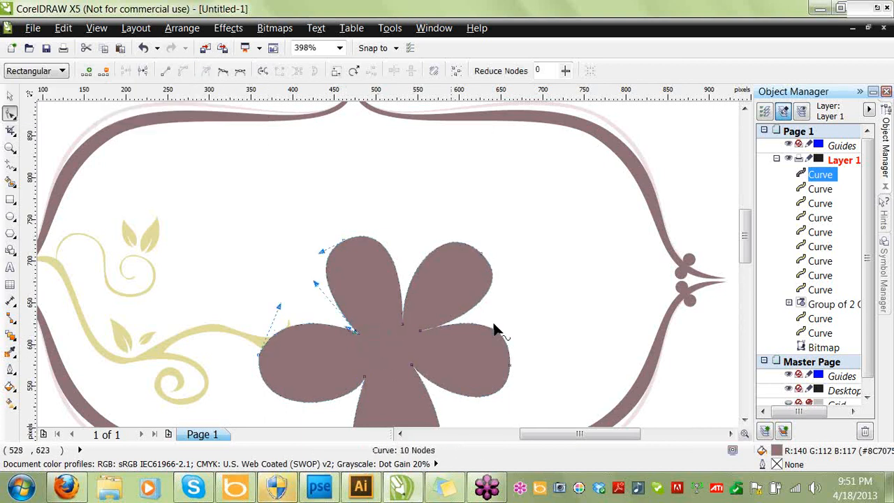
left_click(401, 325)
left_click_drag(401, 325, 395, 321)
left_click_drag(343, 246, 308, 305)
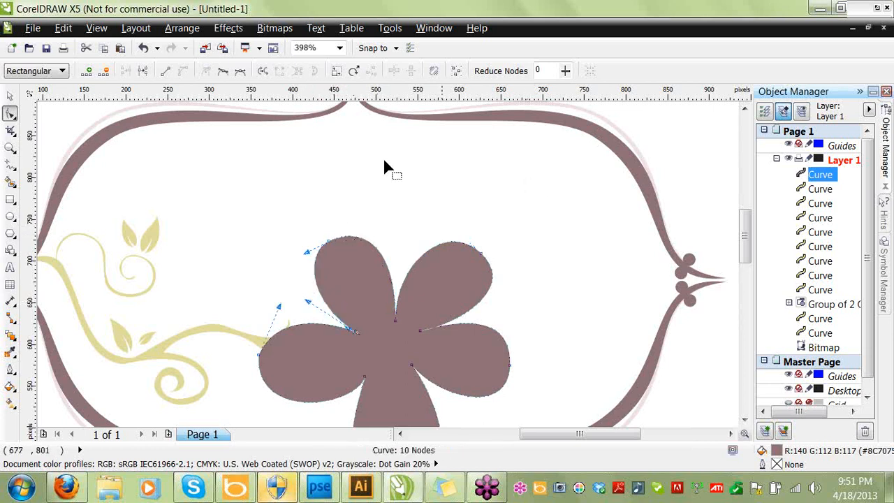
Fill the flower with the pale pink #EDDFE5 sampled from the frame's thin outer line.
left_click(10, 95)
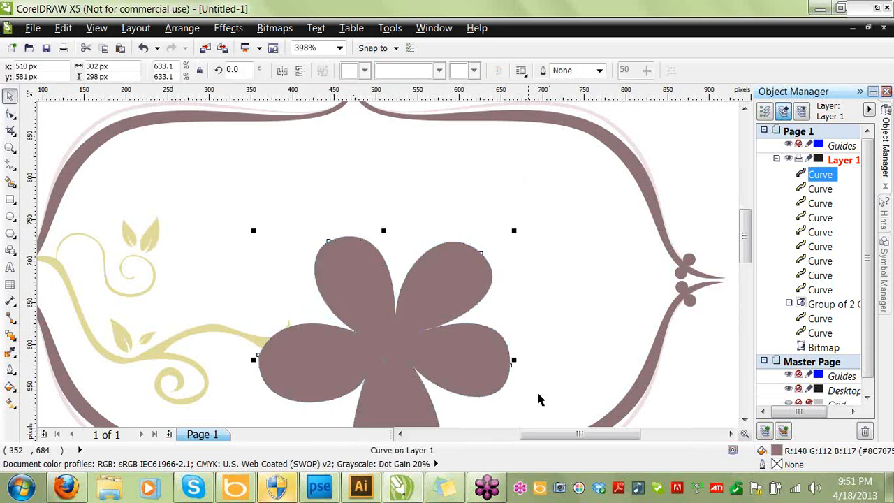
double_click(776, 452)
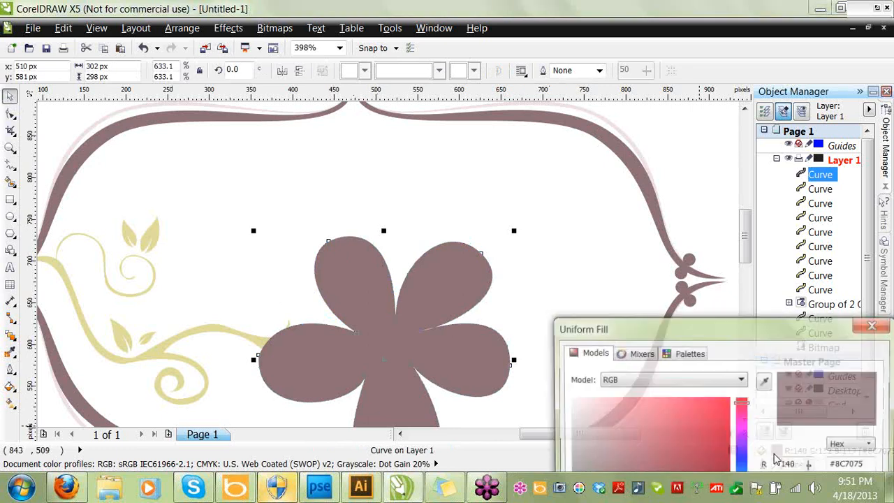
left_click(764, 379)
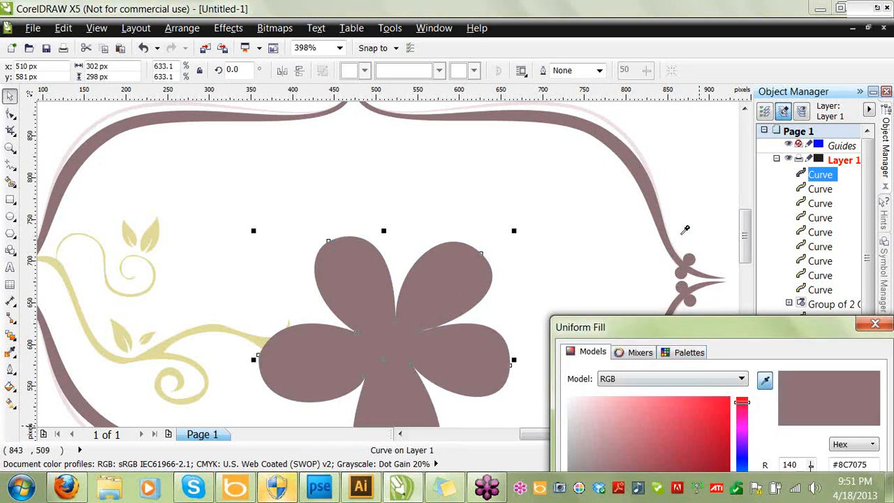
left_click(644, 153)
key("Return")
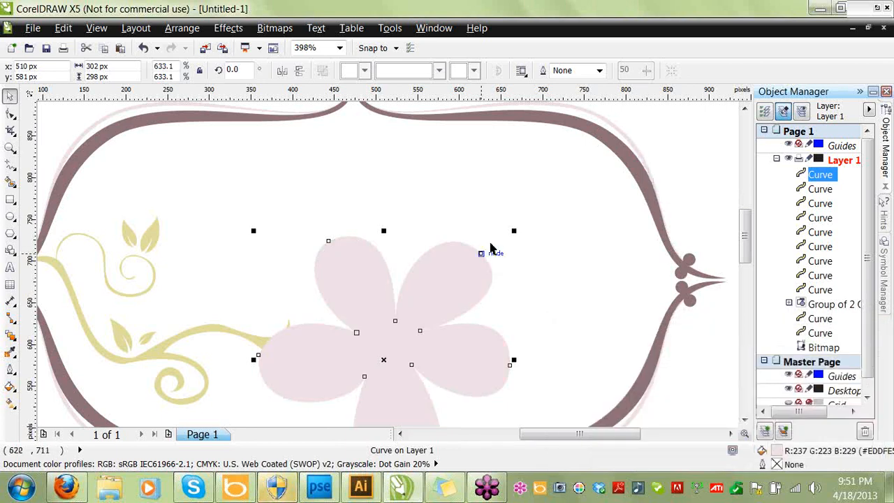
Shrink the flower to about 30 × 29 px, rotate it to 84° and place it just right of the small curl.
left_click_drag(514, 231, 359, 357)
left_click_drag(325, 403, 320, 262)
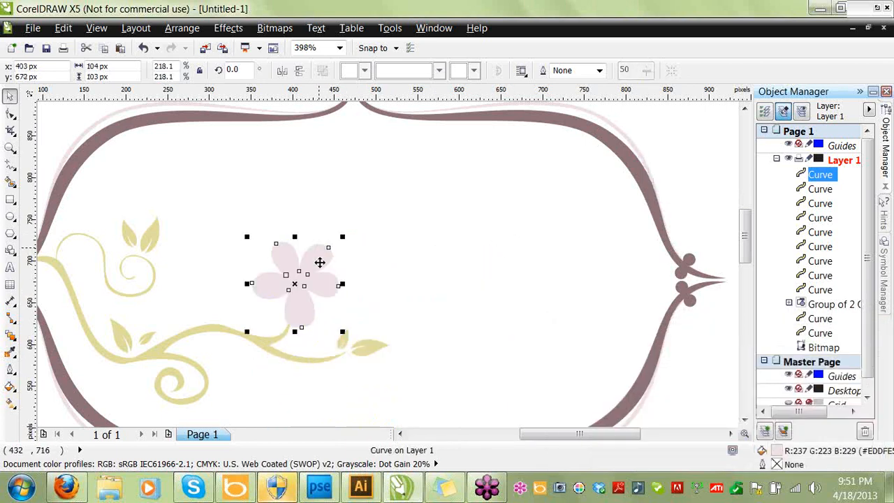
left_click_drag(342, 332, 170, 258)
left_click(278, 266)
left_click(264, 253)
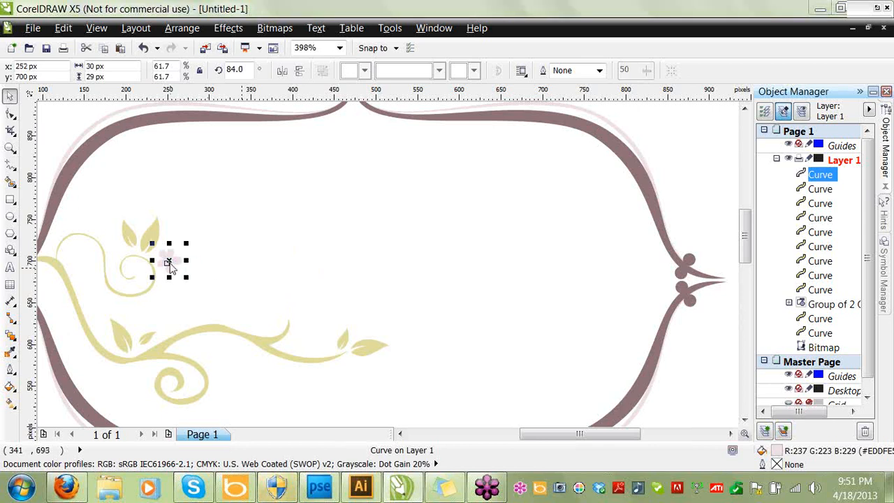
key("ctrl+s")
left_click(650, 12)
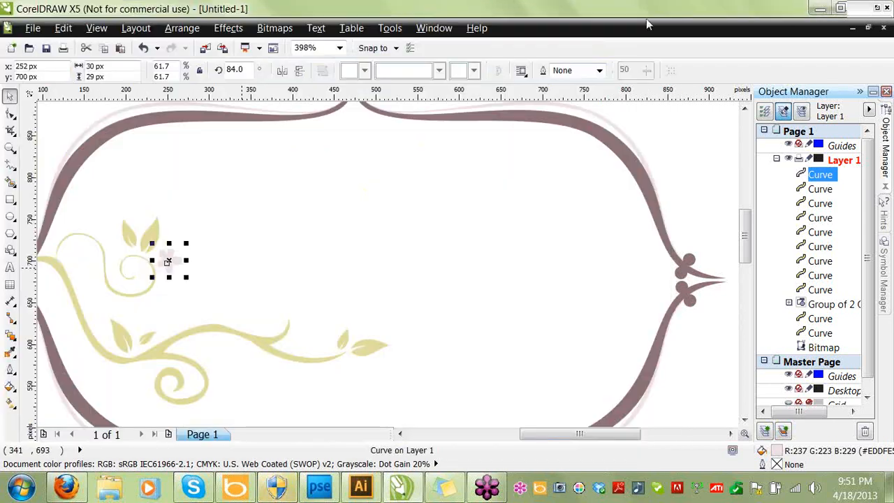
left_click(227, 266)
Duplicate the small flower, place the copy above the small curl beside the leaf pair and mirror it horizontally.
left_click(169, 259)
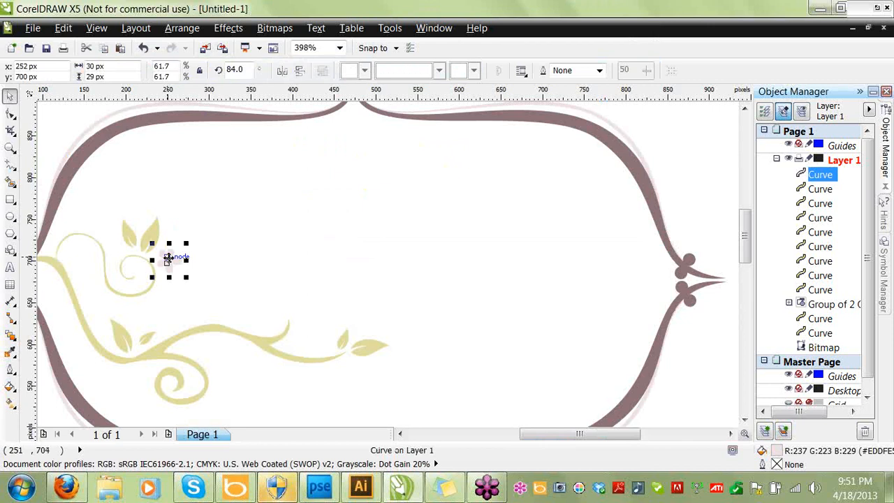
key("ctrl+d")
left_click_drag(231, 198, 117, 224)
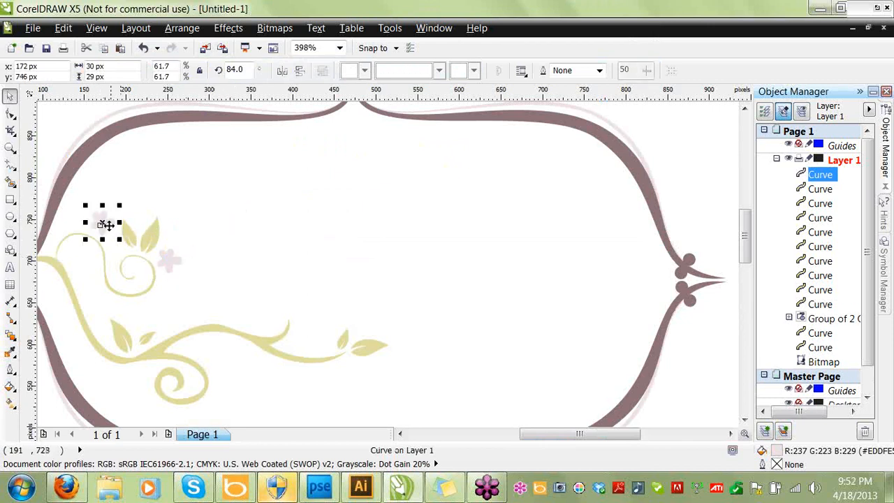
left_click(283, 71)
left_click(231, 267)
Duplicate the flower above the curl and place the copy below the long vine's bend, left of the large spiral.
left_click(101, 224)
key("ctrl+d")
left_click_drag(171, 161, 137, 375)
left_click(282, 407)
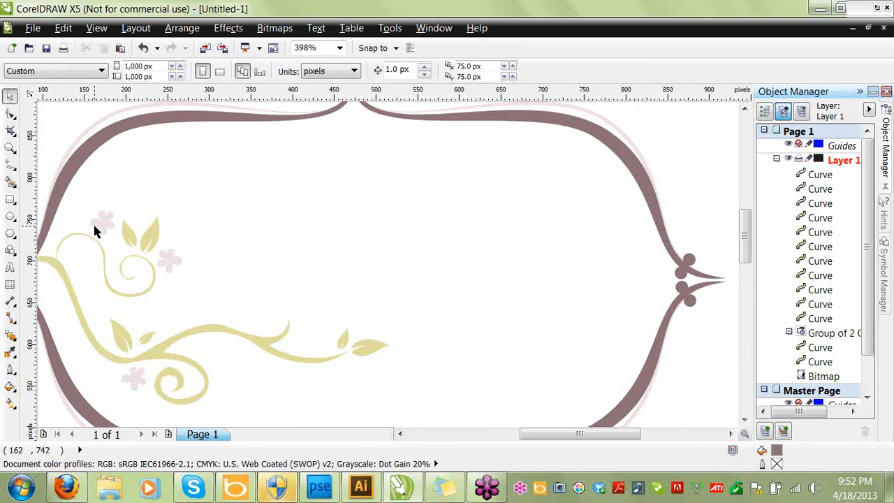
Draw a bird silhouette freehand, about 218 × 232 px, standing above the long vine's right end in the middle of the frame.
left_click(339, 48)
scroll(337, 63, "up", 1)
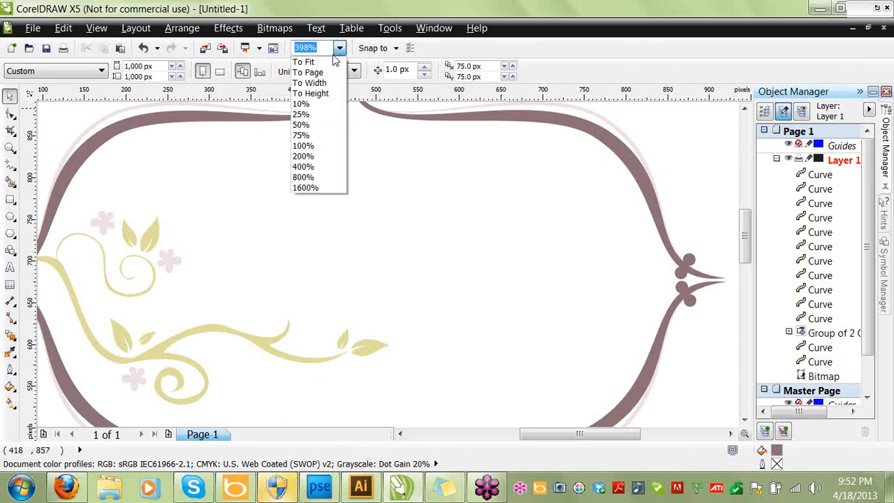
left_click(337, 61)
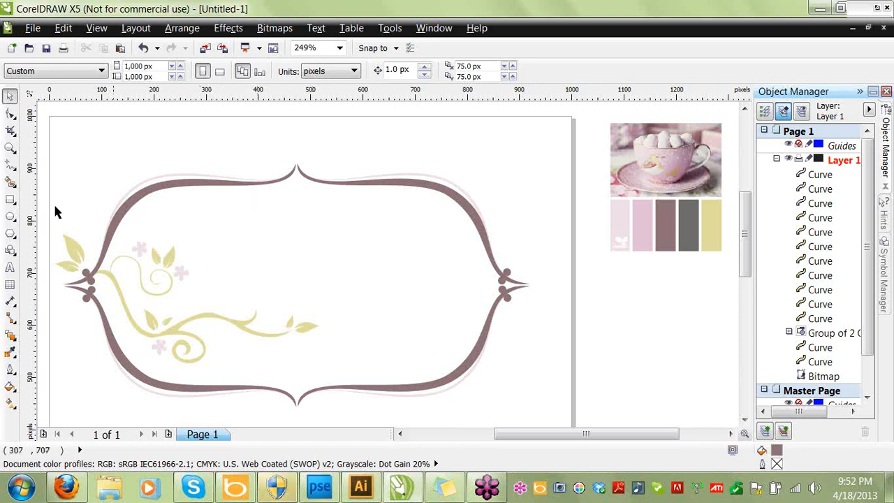
left_click(11, 163)
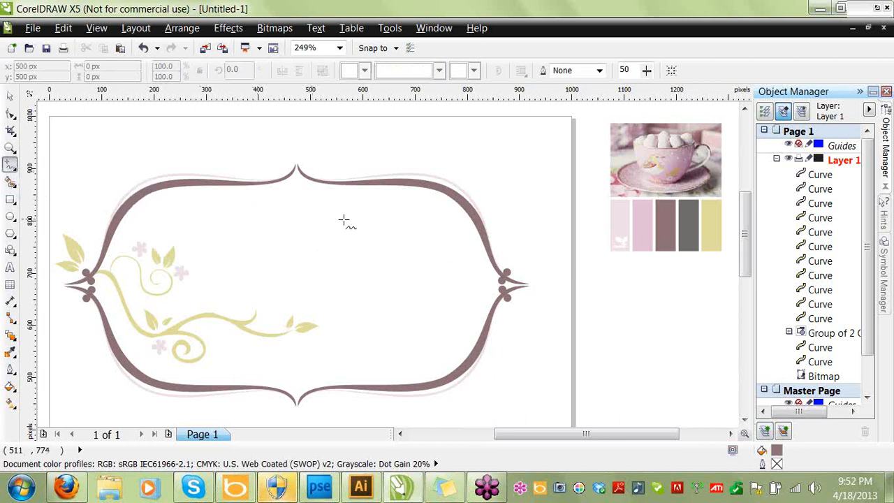
mouse_move(354, 232)
left_mouse_down()
mouse_move(314, 213)
mouse_move(303, 265)
mouse_move(262, 261)
mouse_move(258, 242)
mouse_move(255, 286)
mouse_move(273, 305)
mouse_move(315, 302)
mouse_move(319, 327)
mouse_move(320, 302)
mouse_move(345, 298)
mouse_move(360, 278)
mouse_move(361, 261)
mouse_move(353, 231)
left_mouse_up()
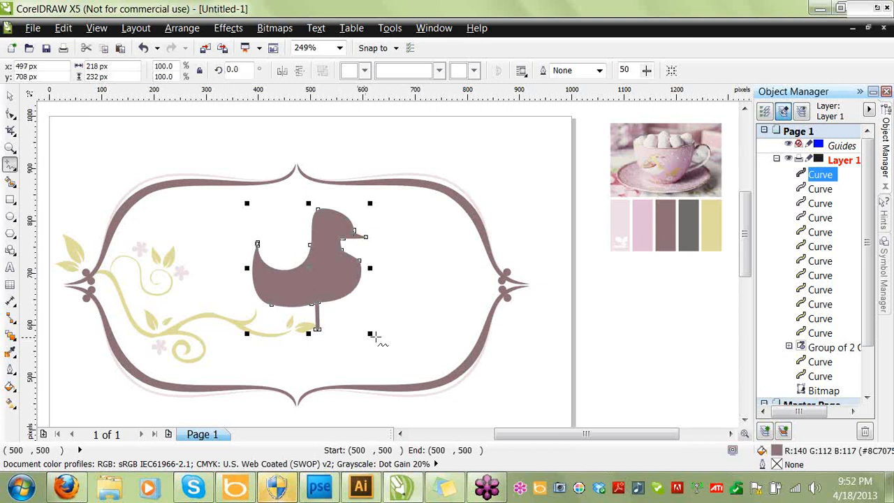
Enlarge the bird to about 386 × 411 px and remove the surplus nodes along its throat below the beak.
left_click_drag(370, 334, 457, 400)
left_click(10, 98)
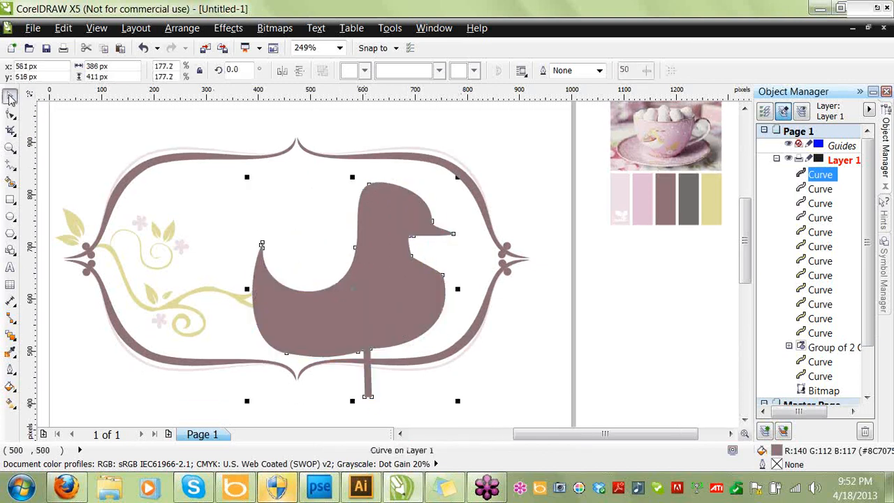
key("F10")
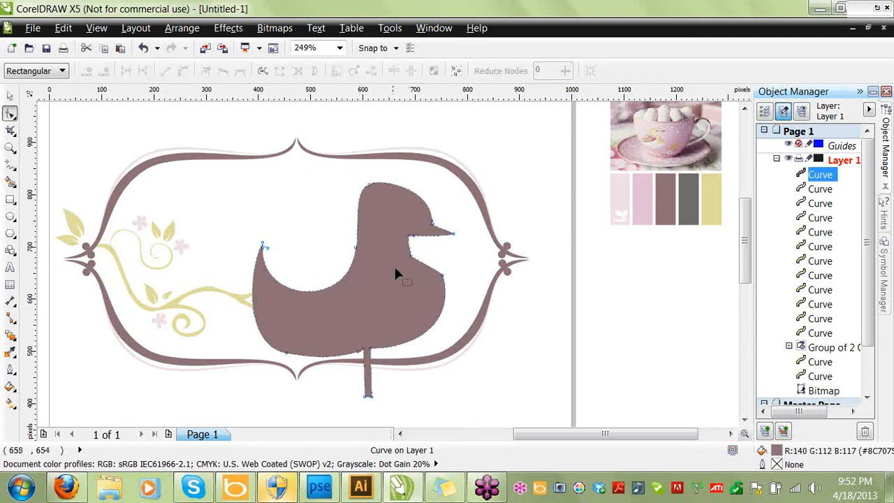
double_click(411, 257)
left_click(414, 236)
double_click(412, 239)
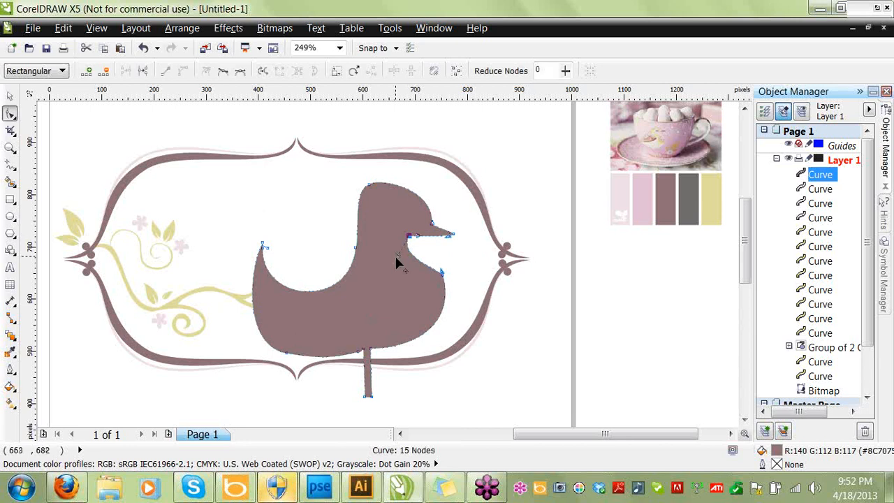
left_click_drag(397, 262, 436, 262)
key("Delete")
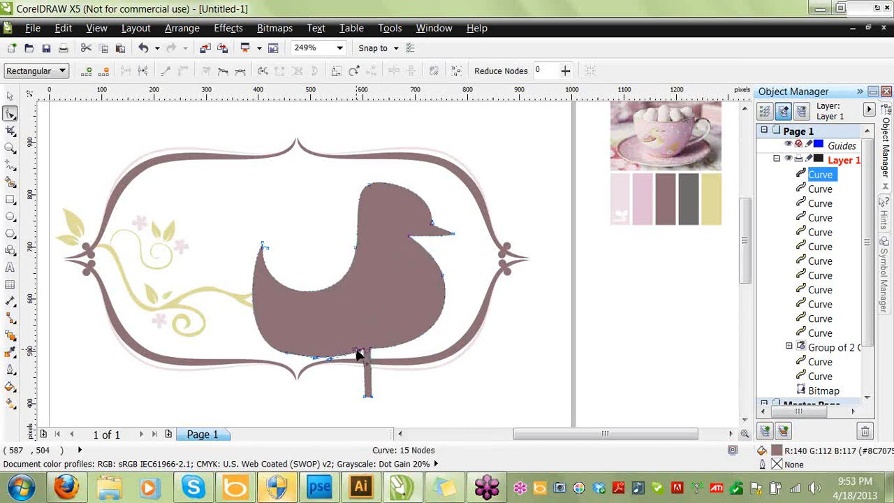
Delete the surplus nodes on the bird's belly and tail tip, and reshape the tail and back into a shallower curve.
left_click_drag(289, 359, 294, 342)
key("Delete")
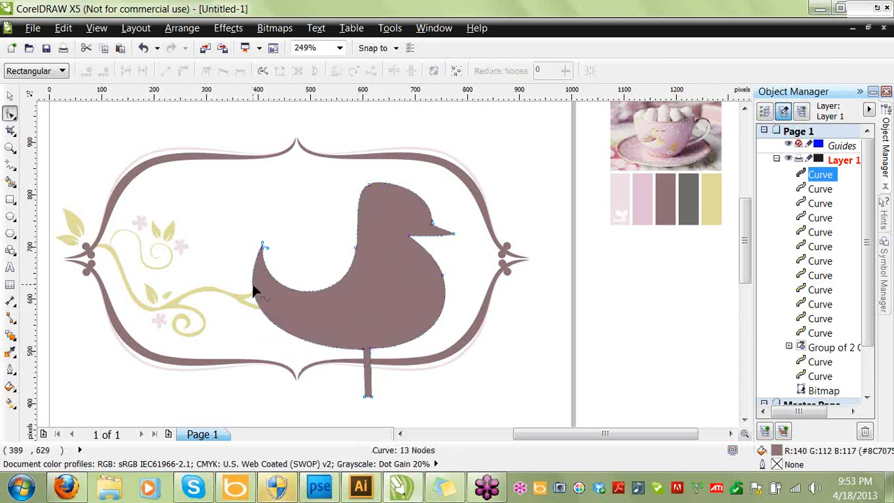
double_click(270, 247)
double_click(262, 247)
left_click_drag(262, 244, 275, 243)
left_click_drag(276, 311, 290, 282)
left_click_drag(348, 305, 338, 279)
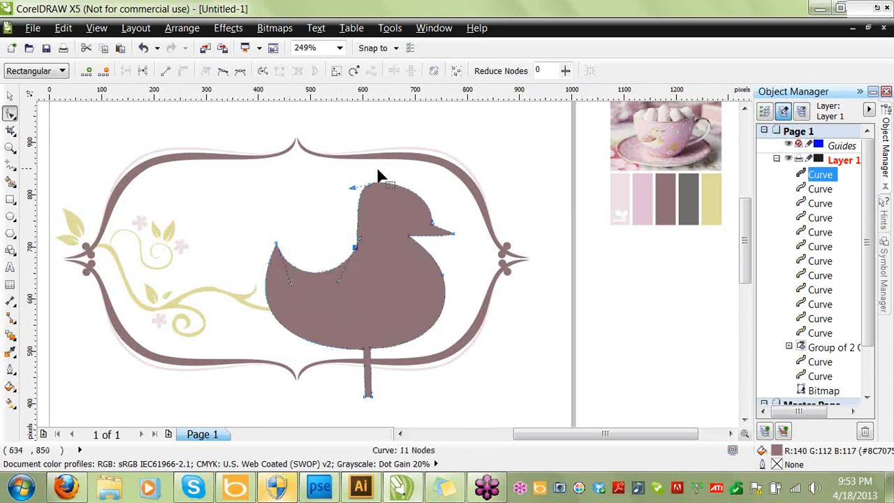
Round the bird's head with a symmetrical crown node, and fill out the breast by shifting the throat node under the beak and deleting the chest node.
left_click(368, 186)
left_click(223, 72)
left_click_drag(354, 193, 337, 207)
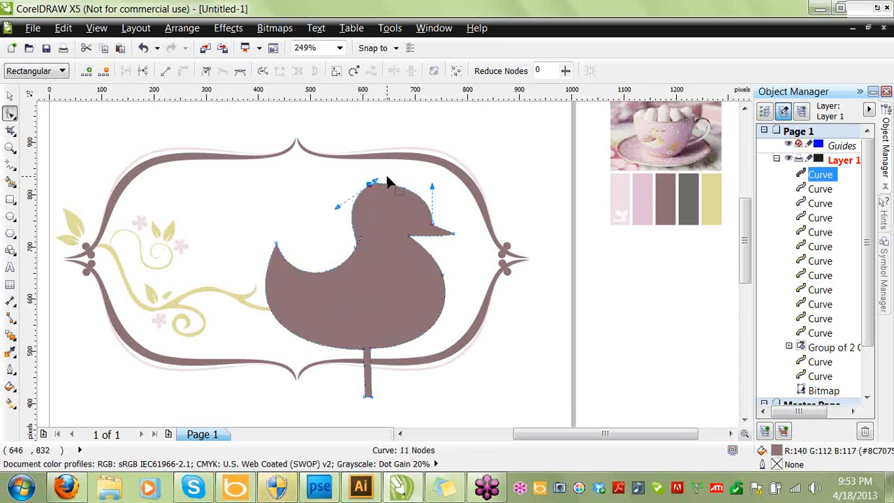
left_click(240, 71)
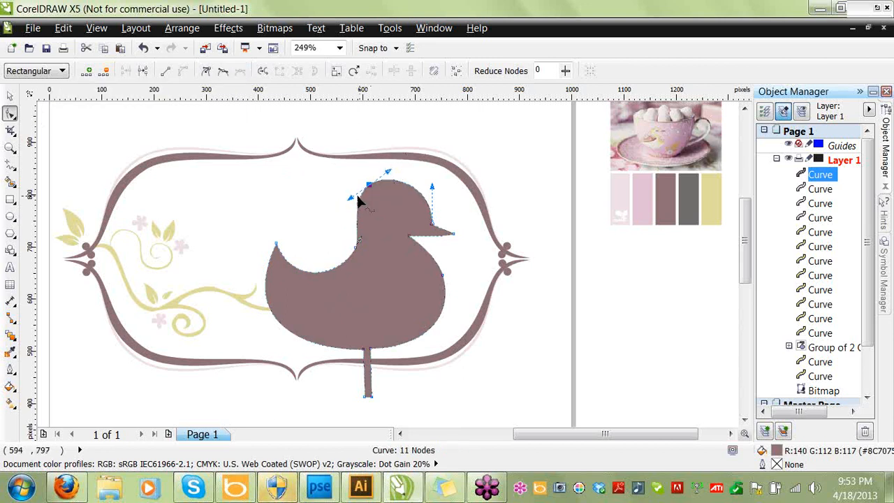
left_click_drag(350, 199, 344, 203)
left_click_drag(409, 238, 433, 238)
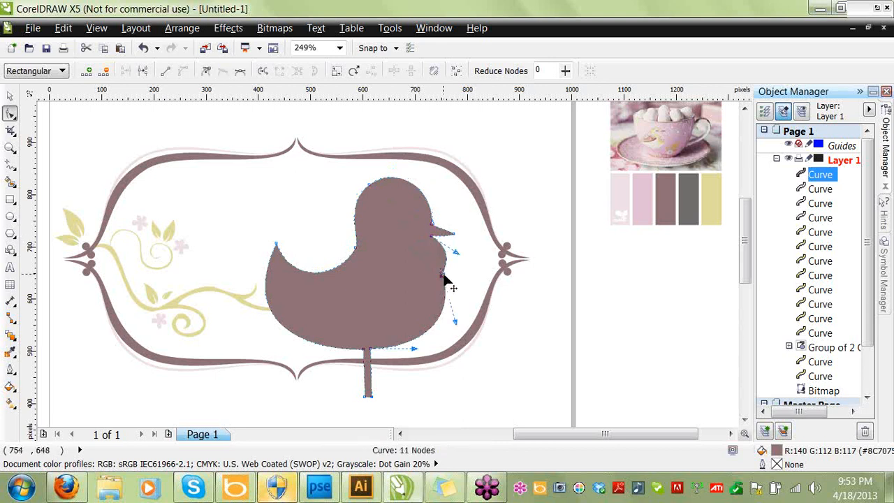
key("Delete")
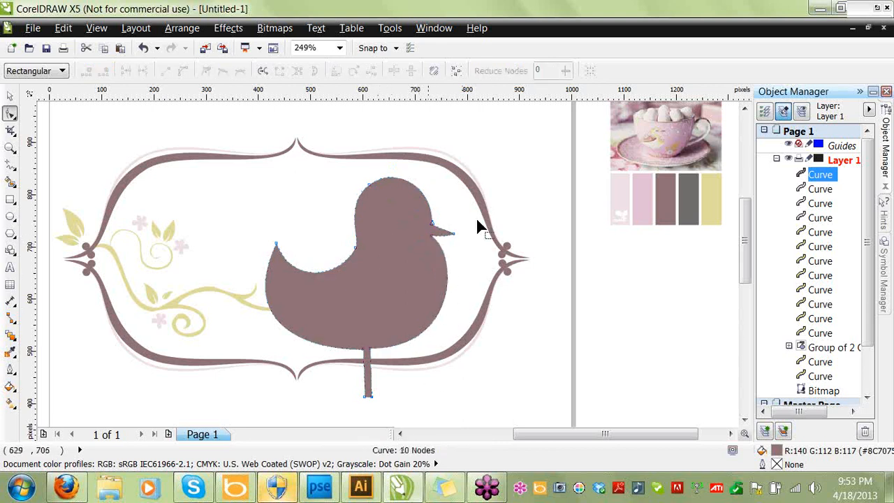
Flatten the bird's back between the tail tip and the neck by adjusting the curve handles at both ends.
left_click(355, 249)
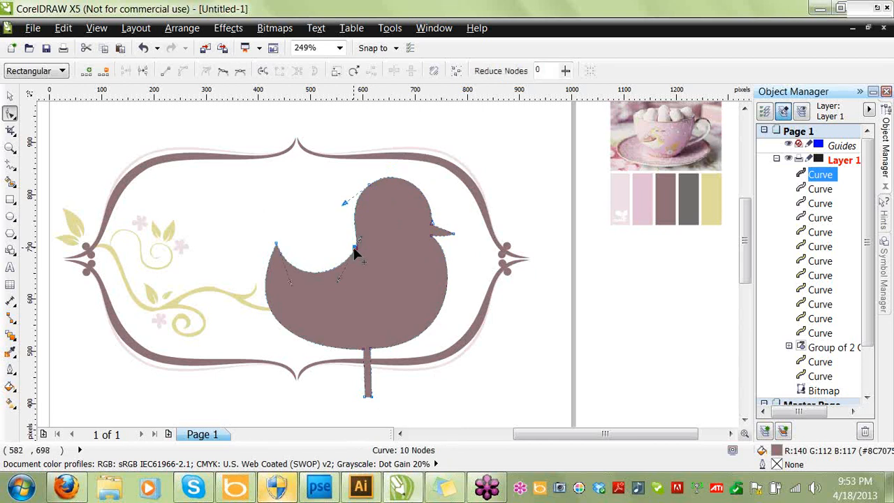
left_click_drag(293, 285, 293, 273)
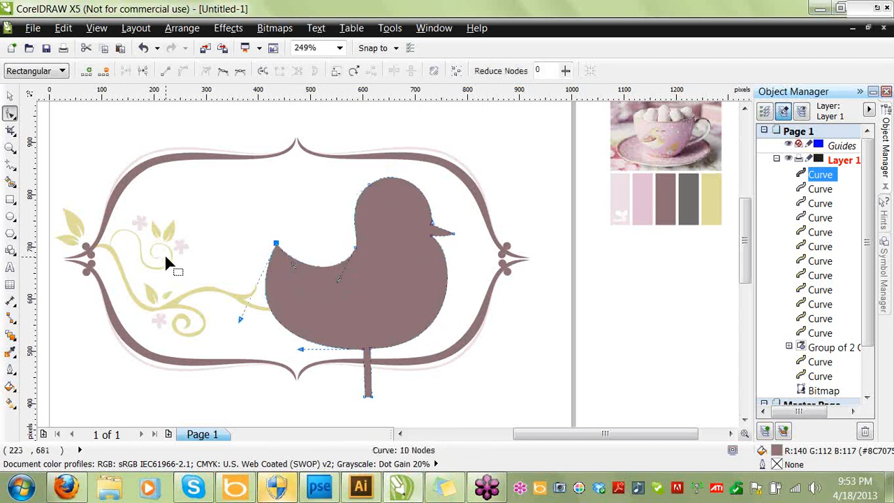
left_click(9, 97)
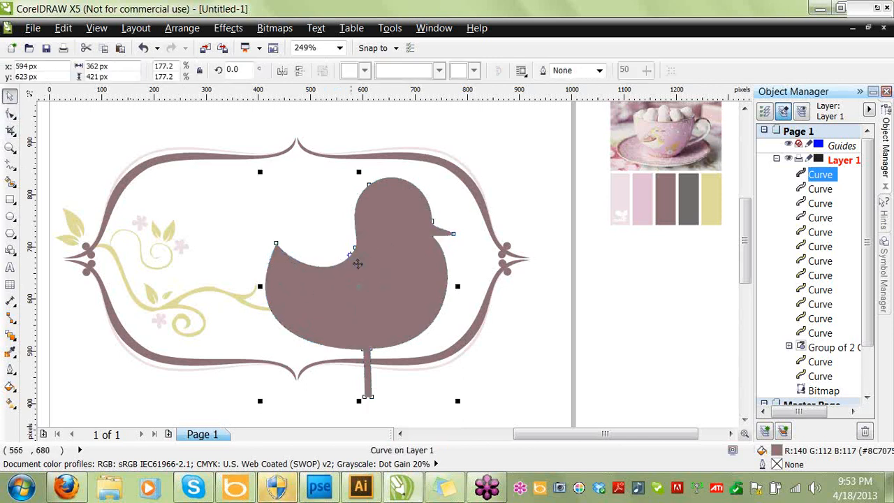
key("F10")
left_click_drag(338, 282, 348, 266)
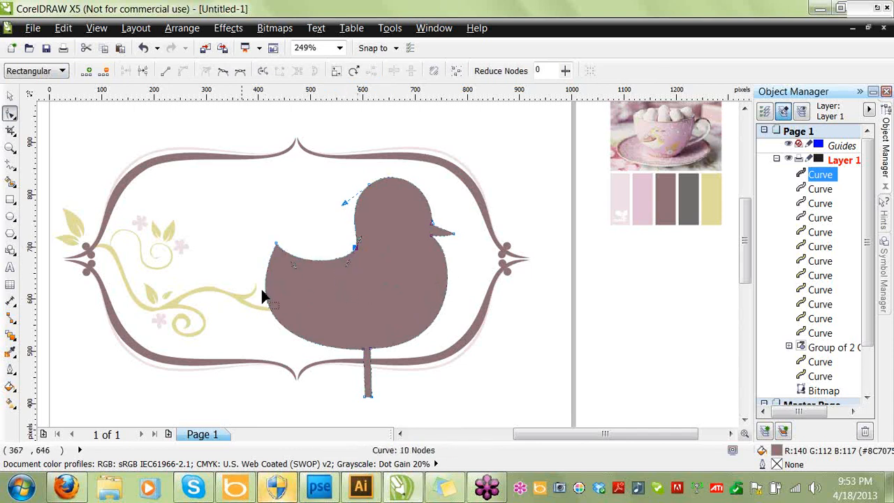
key("space")
Duplicate a leaf pair above the small curl, flip the copy vertically and place it on the bird's body.
left_click(168, 229)
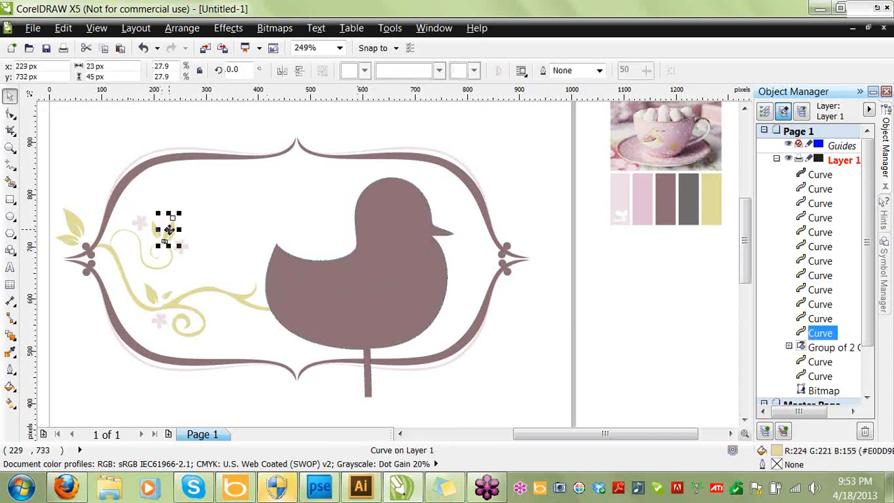
key("ctrl+d")
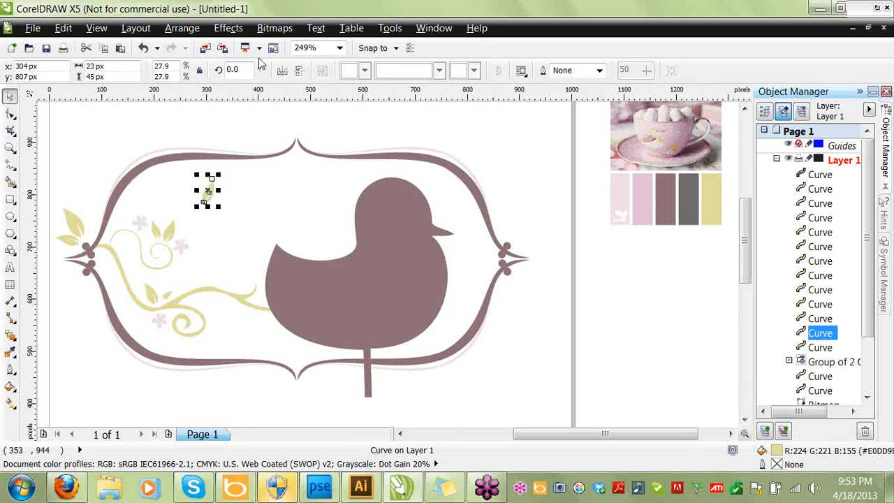
left_click(297, 72)
left_click_drag(210, 190, 327, 302)
Bring the leaf copy in front of the bird and rotate it to 263.2°.
right_click(327, 302)
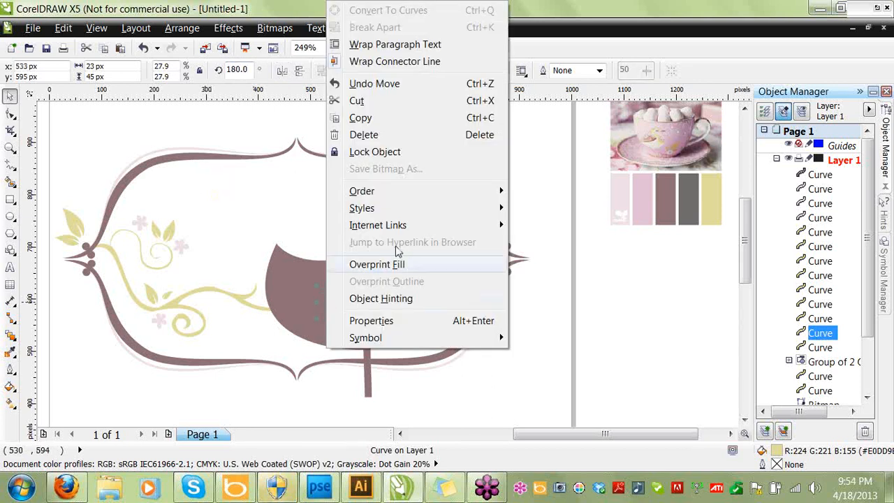
mouse_move(402, 188)
left_click(569, 38)
left_click(329, 302)
left_click_drag(336, 315, 365, 284)
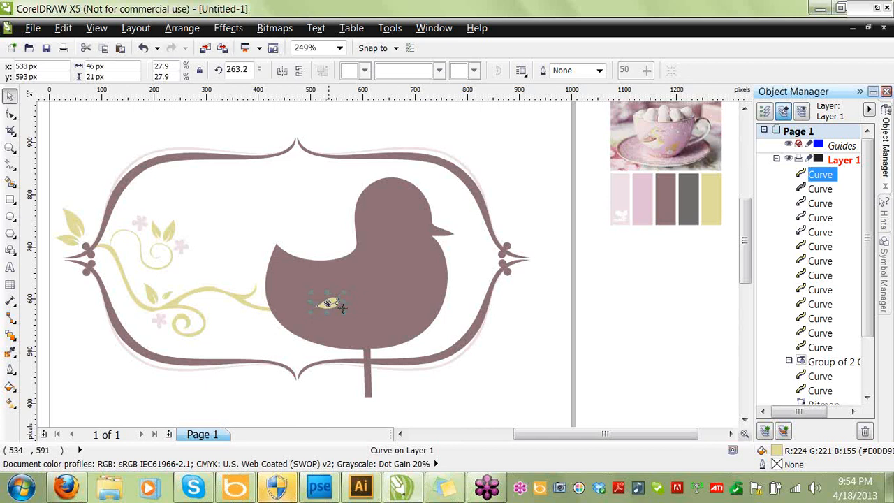
Scale the leaf copy to about 194 × 89 px over the rear of the bird's body and rotate it to 254.4°.
left_click_drag(344, 291, 423, 263)
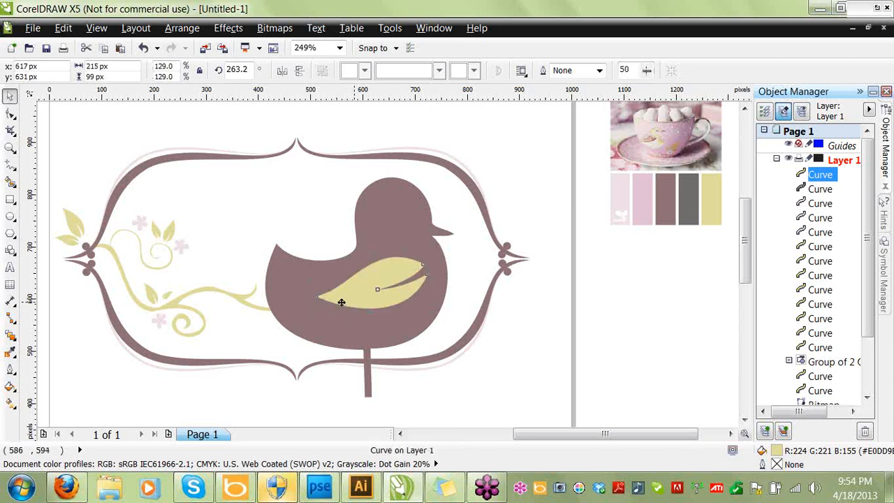
left_click_drag(307, 301, 312, 307)
left_click_drag(260, 317, 273, 322)
left_click(316, 295)
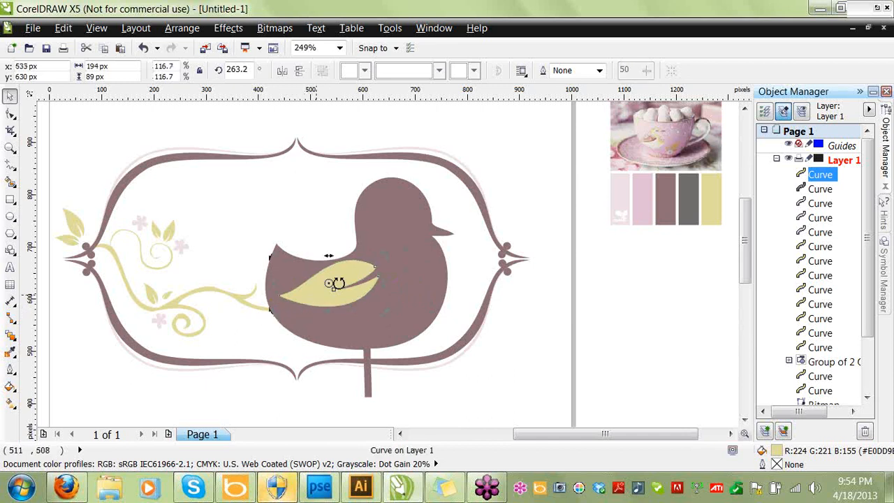
left_click_drag(383, 256, 390, 263)
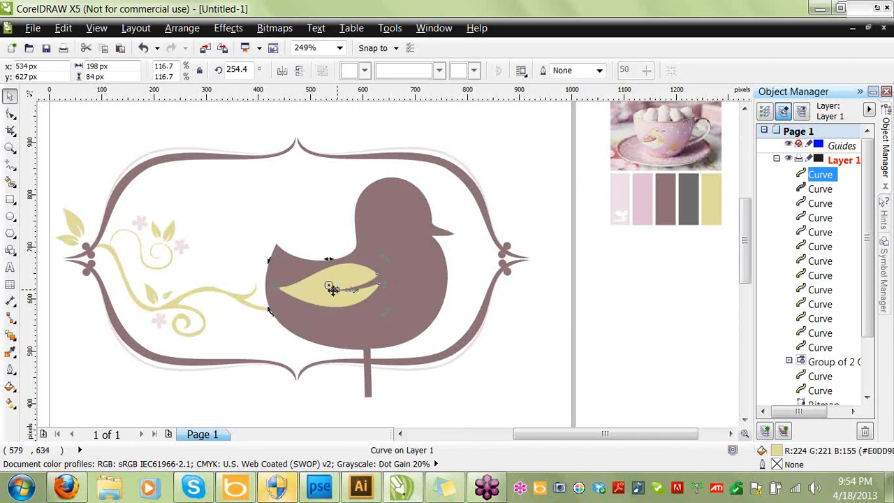
Enlarge the leaf copy to about 242 × 103 px and position it as a wing on the upper rear of the bird's body.
key("F10")
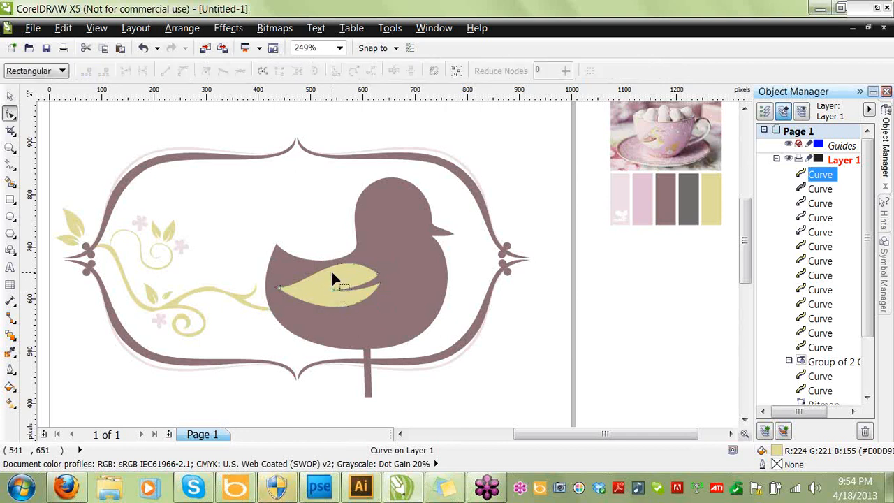
key("space")
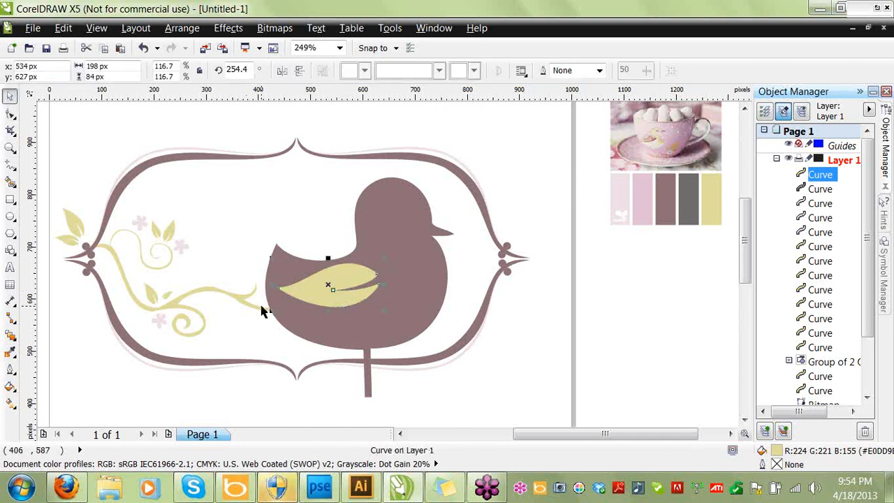
left_click_drag(315, 291, 315, 271)
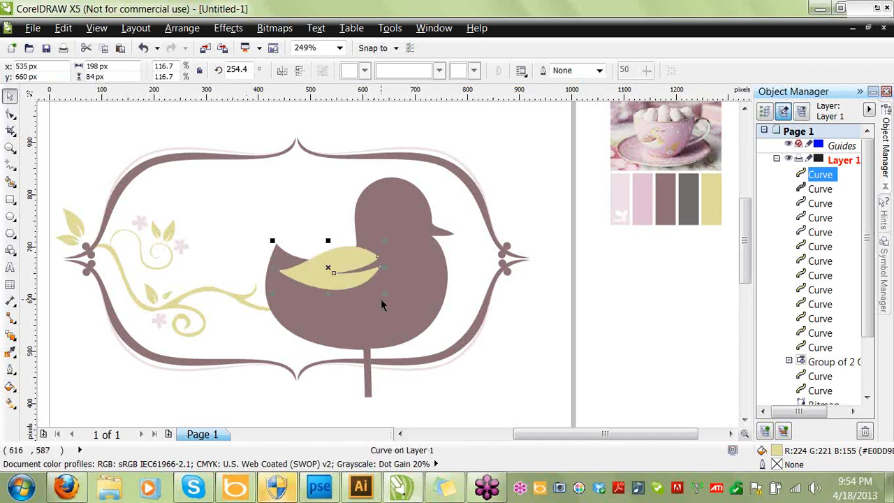
left_click_drag(386, 297, 410, 329)
left_click_drag(343, 287, 336, 291)
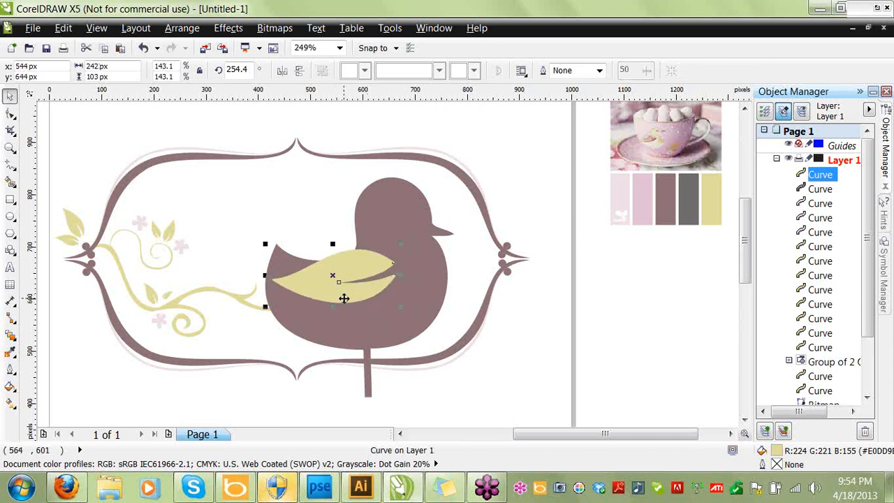
Remove the notch nodes to merge the leaf pair into one solid wing, and fill it with the dark grey palette colour.
key("F10")
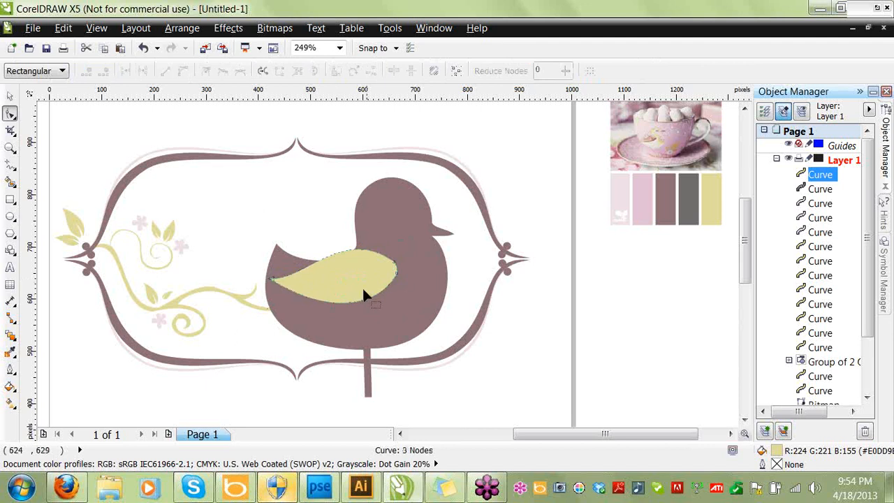
double_click(395, 272)
double_click(777, 453)
left_click(764, 379)
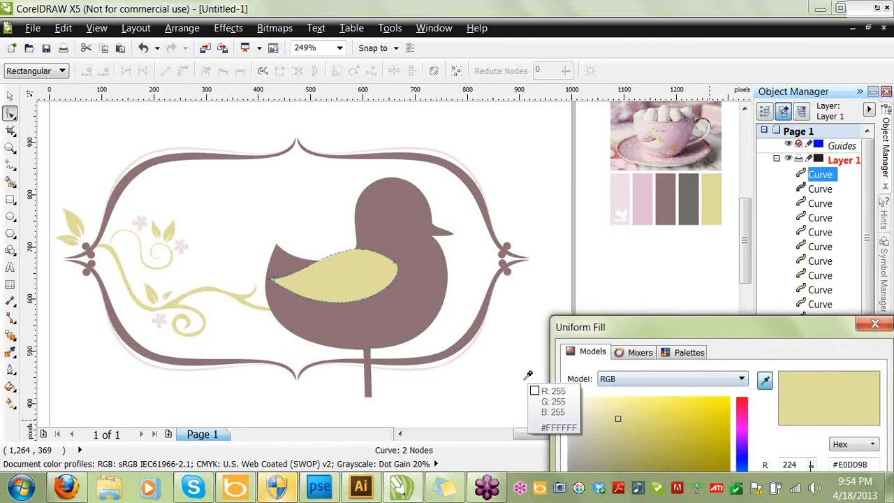
left_click(688, 197)
key("Return")
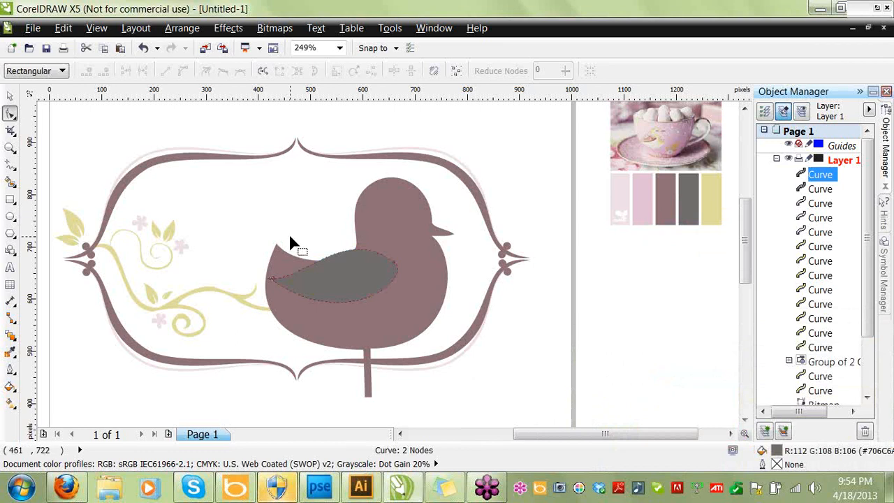
Reshape the upper edge of the bird's beak by adjusting the curve handle at the beak tip.
left_click(10, 96)
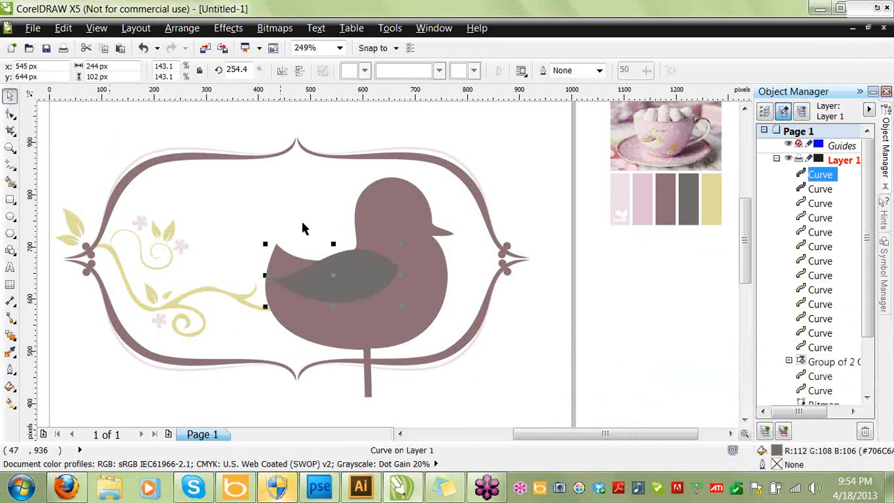
left_click(420, 225)
key("F10")
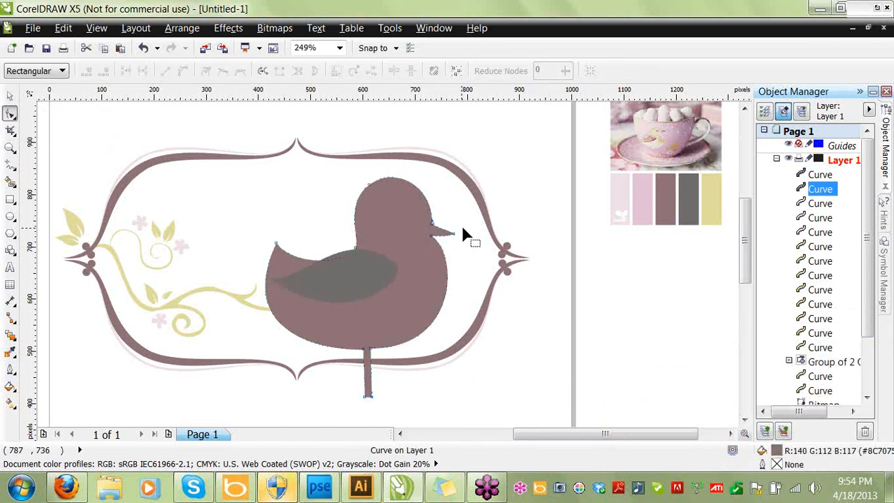
left_click(454, 236)
left_click_drag(449, 228, 443, 229)
Reshape the upper edge of the bird's beak into an outward curve using the handle of the node where beak meets head.
left_click(10, 149)
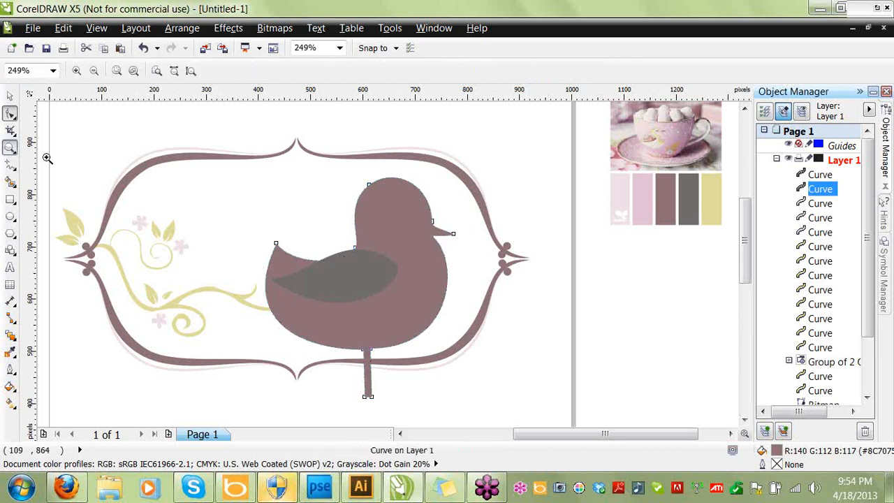
left_click_drag(487, 285, 415, 197)
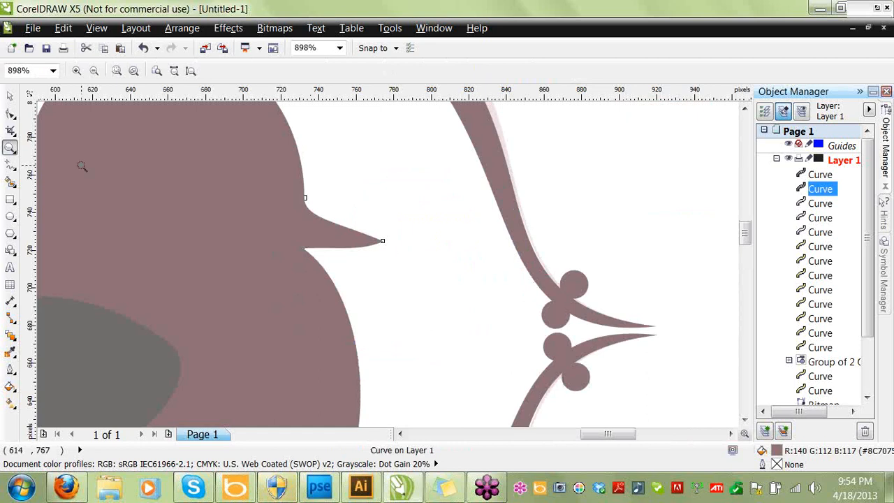
left_click(9, 96)
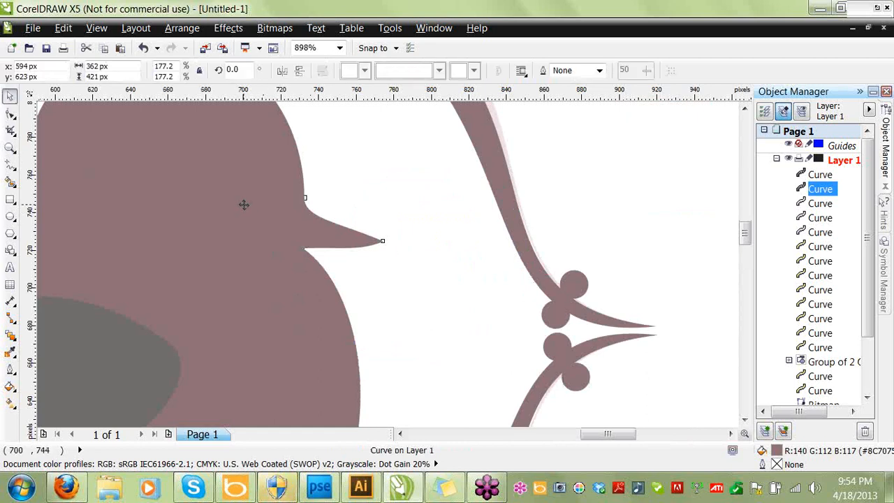
key("F10")
left_click(383, 243)
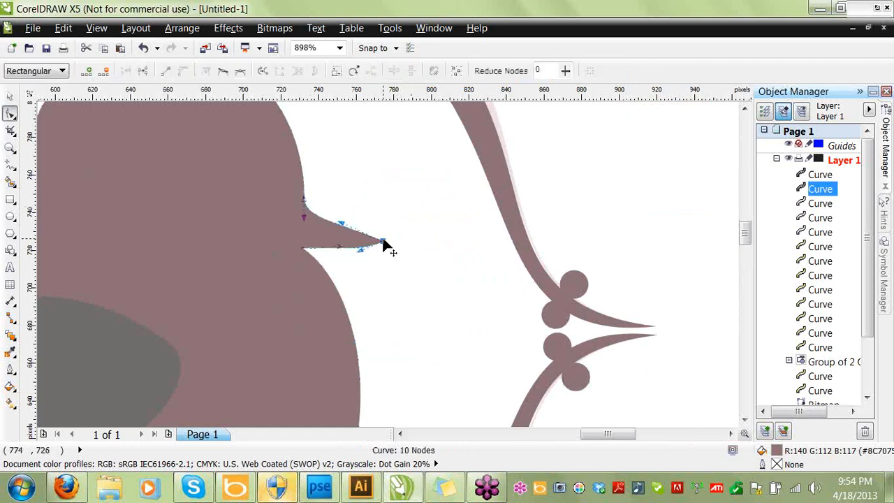
left_click(304, 201)
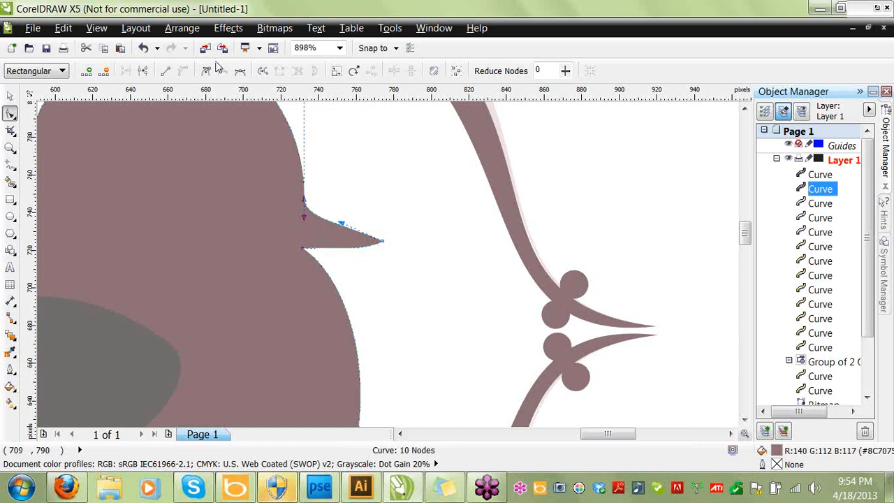
left_click_drag(305, 222, 354, 218)
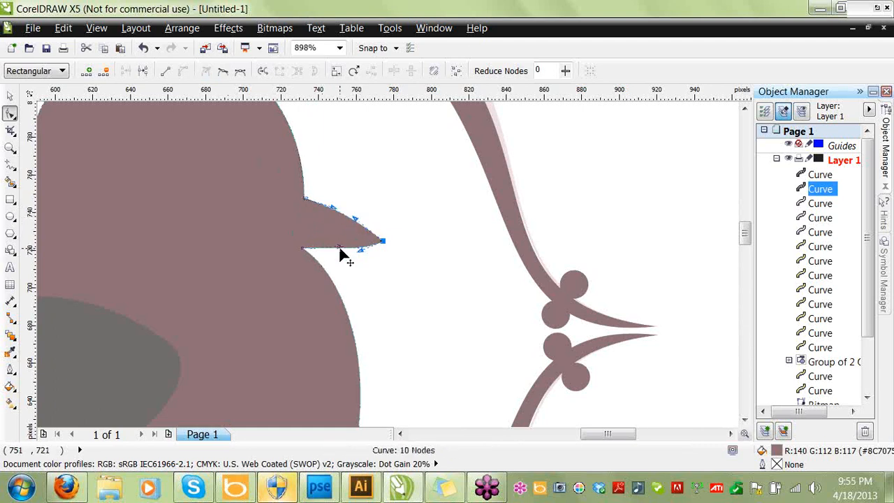
Curve the underside of the beak upward with its node handles, fit the whole drawing in view and deselect the bird.
left_click_drag(364, 253, 329, 247)
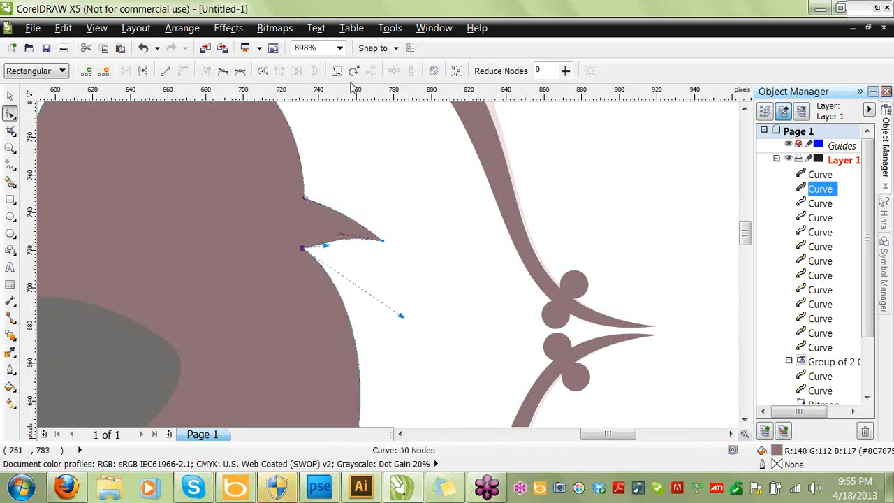
left_click(339, 51)
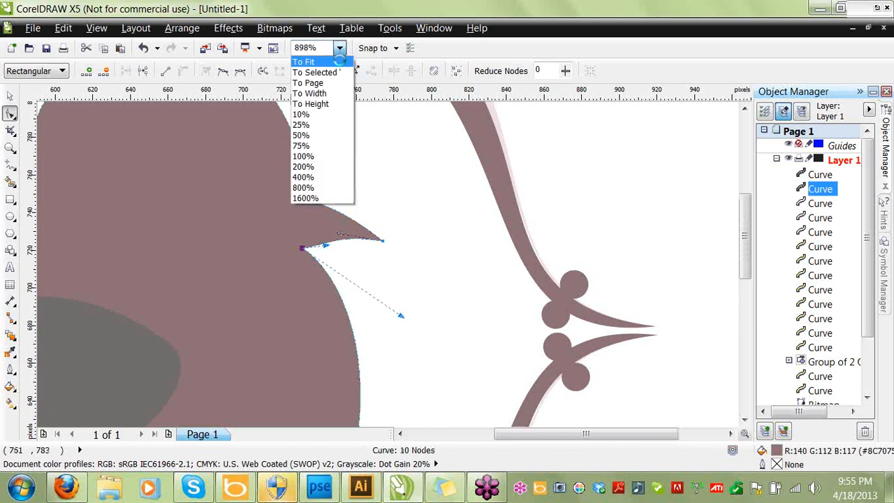
left_click(332, 62)
left_click(10, 96)
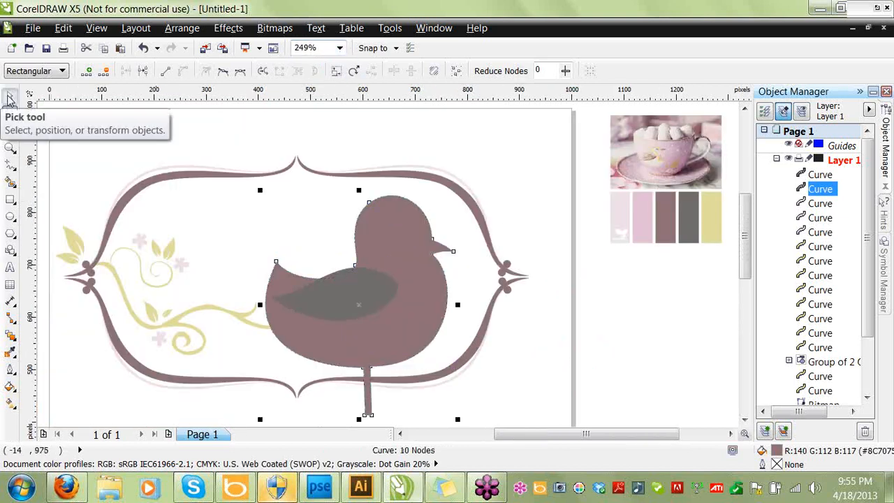
left_click(78, 145)
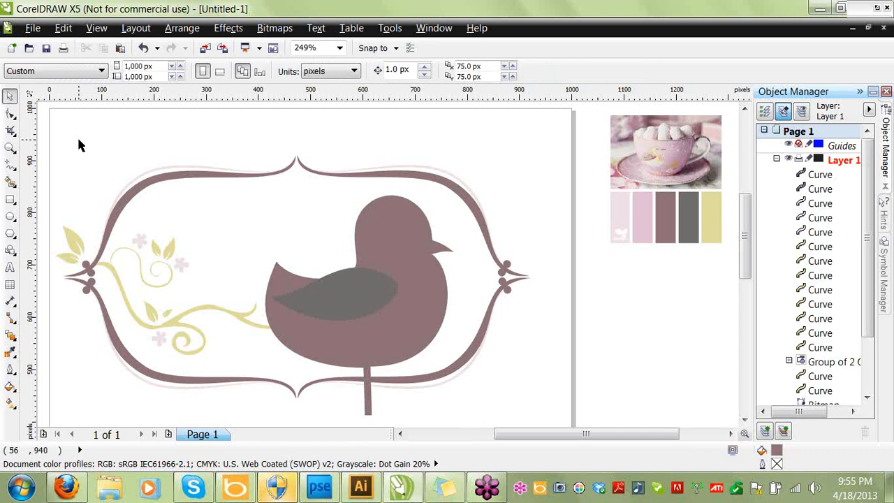
Narrow the bird's leg by shifting the front-side nodes at its top and foot slightly toward the rear.
double_click(371, 357)
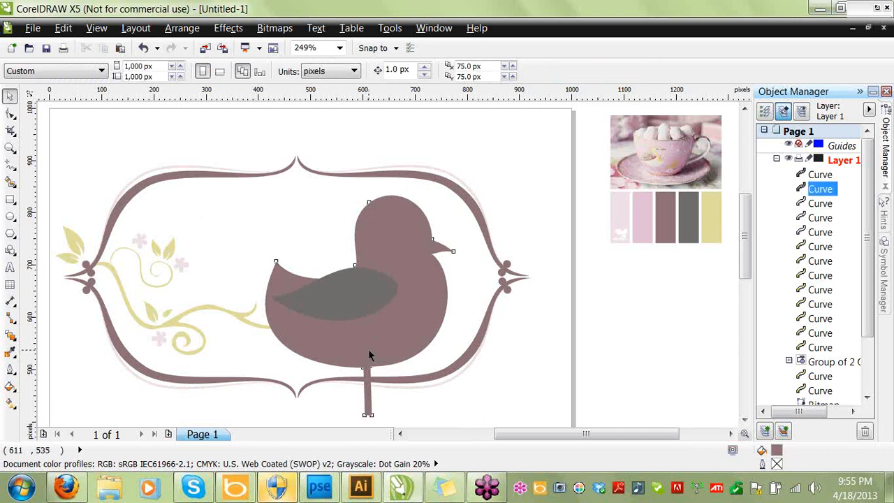
left_click(371, 417)
left_click_drag(371, 418, 369, 415)
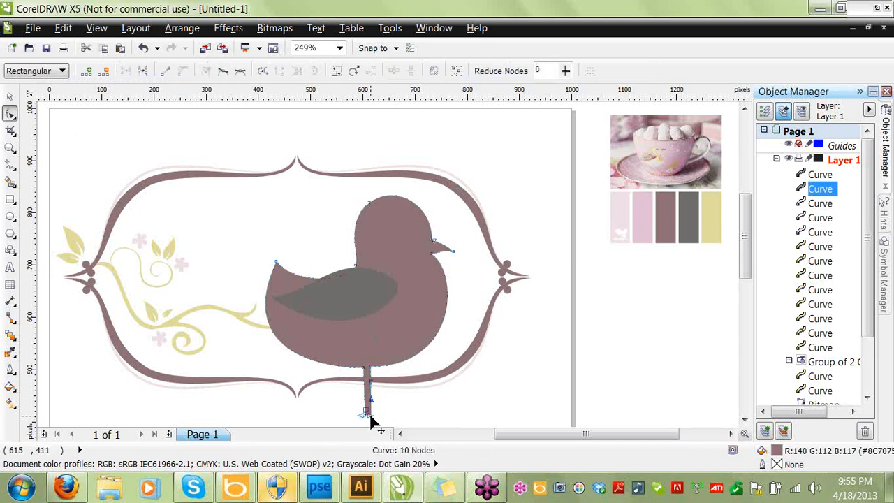
left_click(370, 367)
left_click_drag(370, 367, 370, 366)
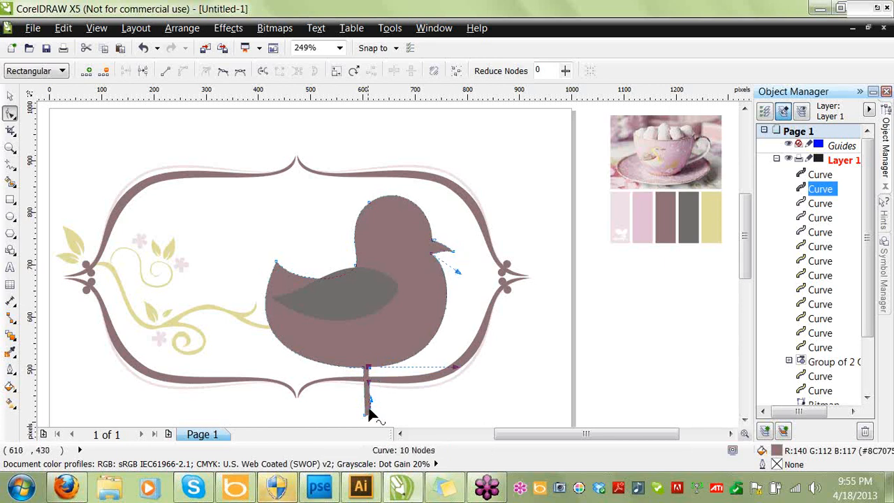
left_click(369, 415)
key("Left")
key("Left")
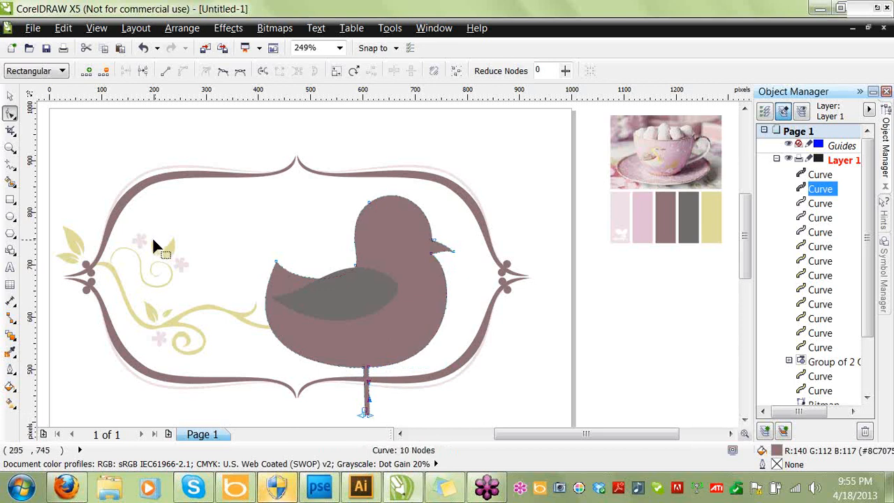
Enlarge the grey wing to about 260 px wide and stretch it slightly taller toward the belly.
left_click(10, 96)
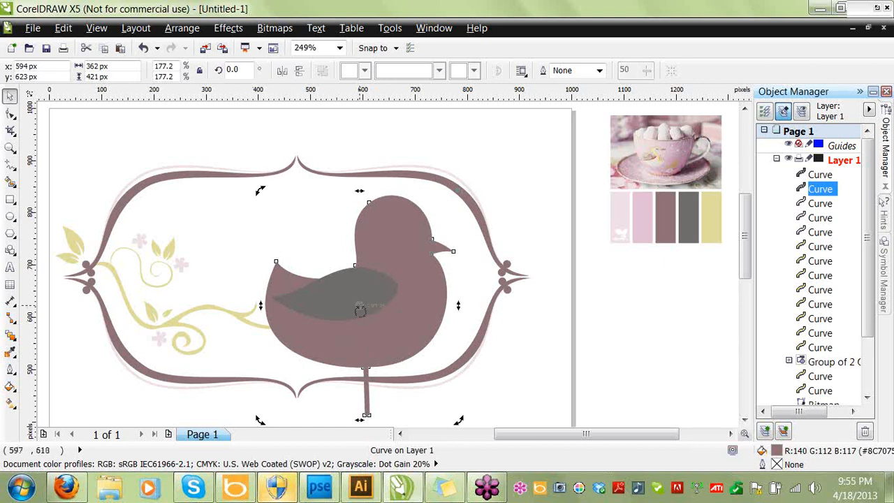
left_click(336, 309)
key("F10")
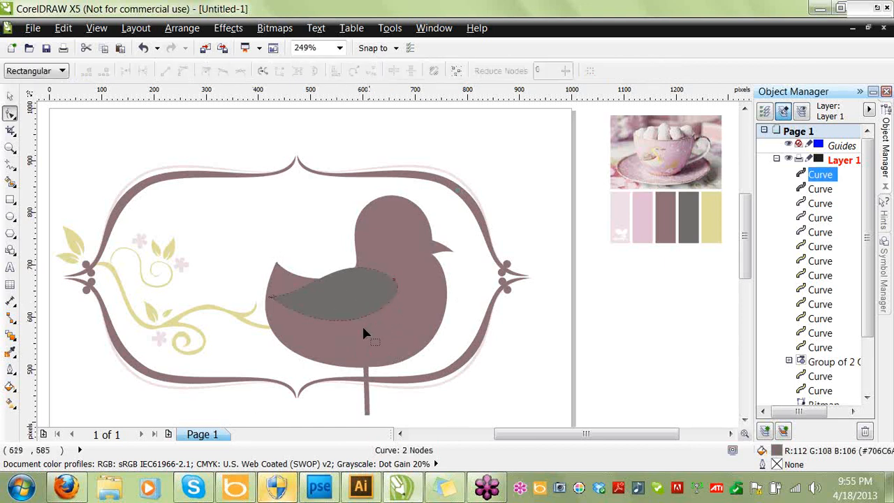
left_click(9, 95)
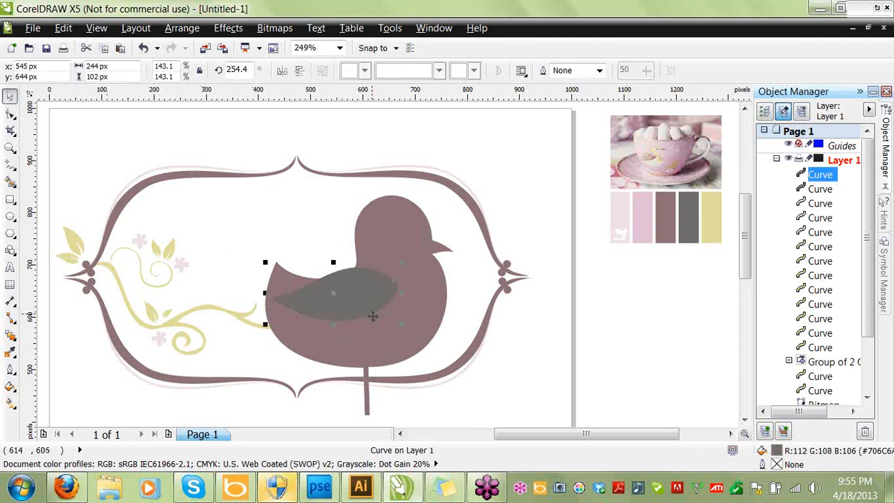
left_click_drag(402, 325, 419, 353)
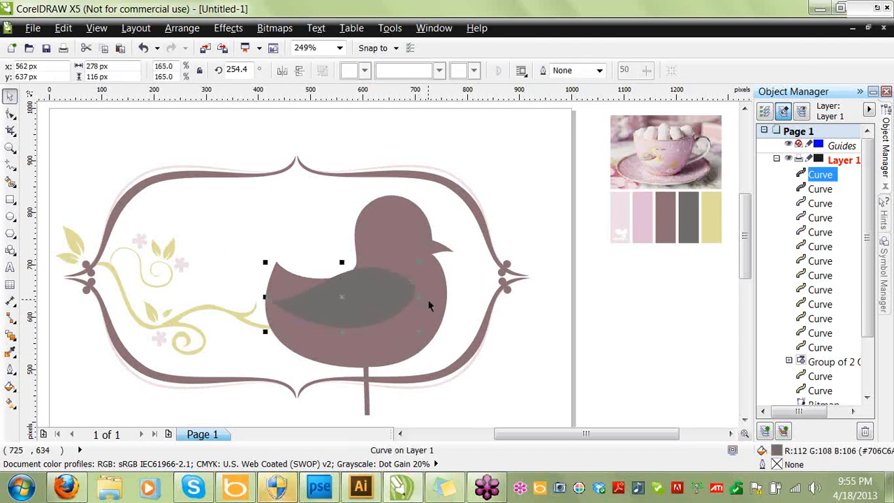
left_click_drag(419, 299, 410, 300)
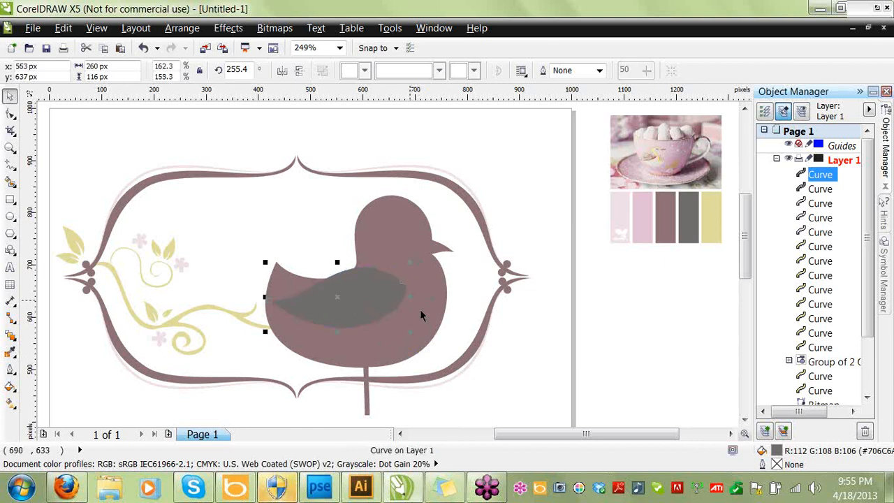
left_click_drag(339, 332, 345, 339)
left_click(521, 377)
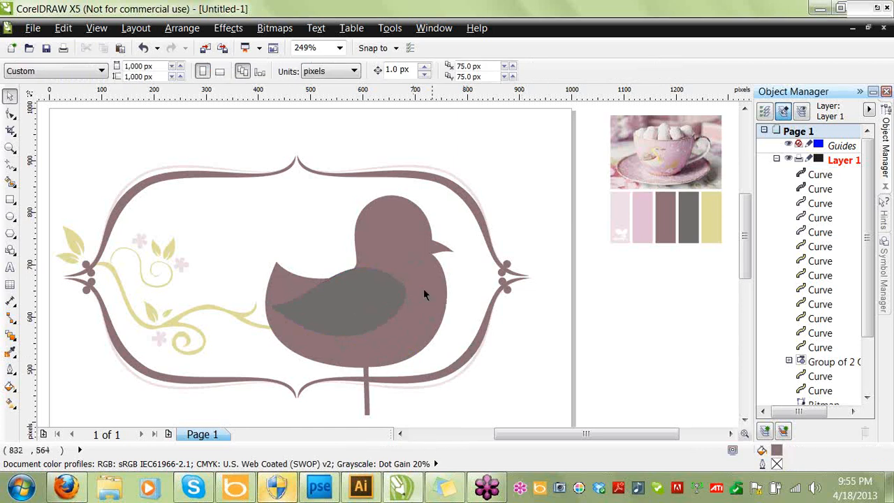
Enlarge the wing to about 320 × 151 px and reposition it so its pointed tip extends past the bird's rear.
left_click(365, 306)
left_click_drag(361, 295, 363, 281)
left_click_drag(412, 326, 433, 350)
left_click_drag(364, 299, 341, 298)
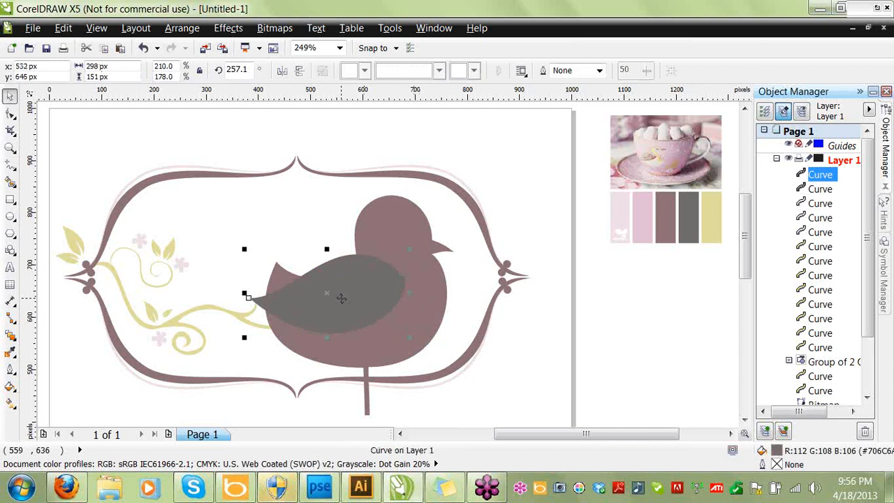
left_click_drag(413, 294, 424, 294)
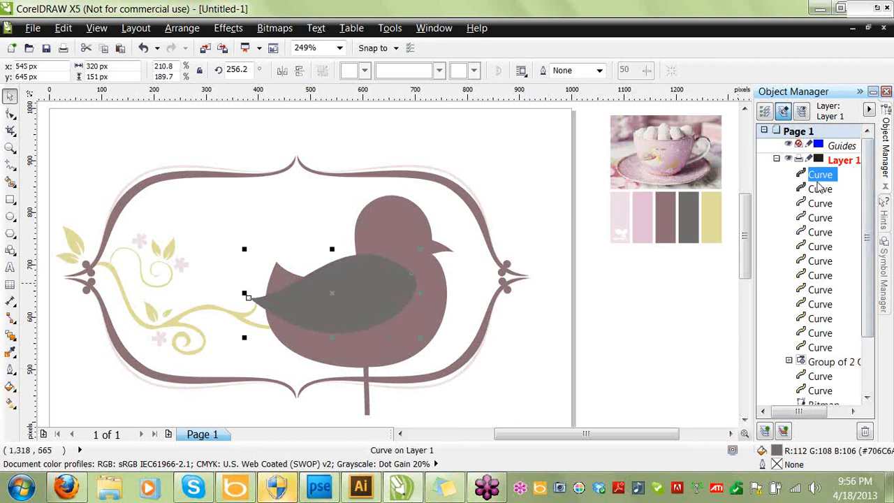
left_click(530, 371)
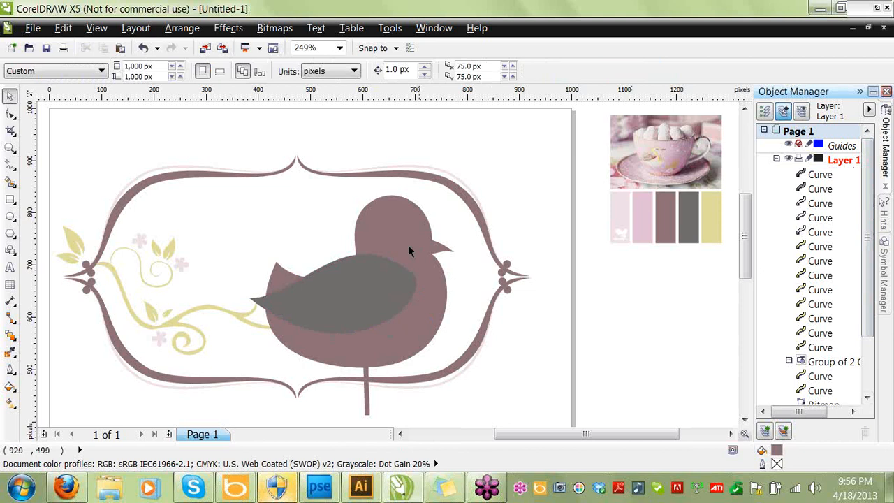
Lower and round the top of the bird's head by moving its rear crown node down and adjusting the surrounding curve handles.
left_click(397, 224)
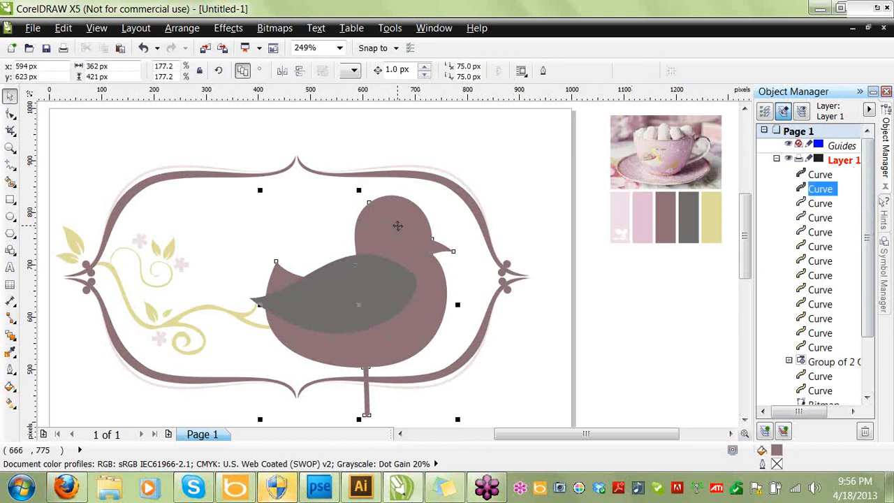
key("F10")
left_click_drag(369, 202, 370, 220)
left_click_drag(432, 204, 425, 208)
left_click(369, 220)
left_click_drag(341, 240, 356, 240)
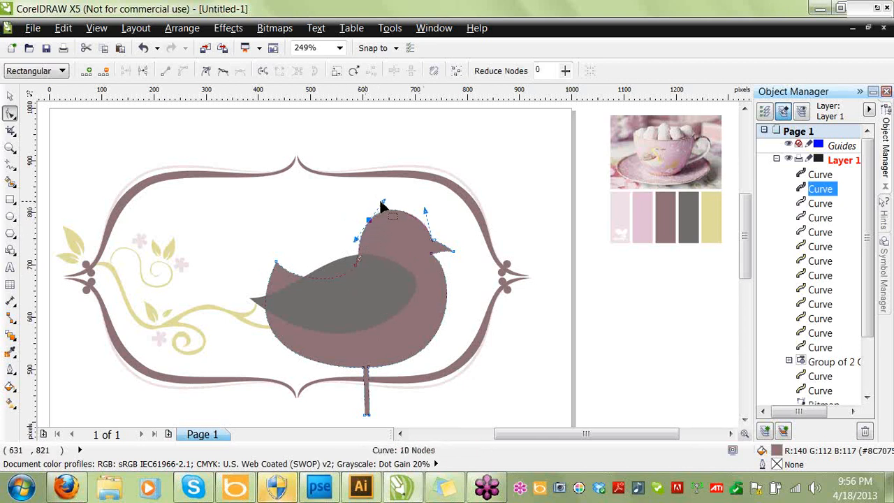
left_click_drag(383, 204, 384, 206)
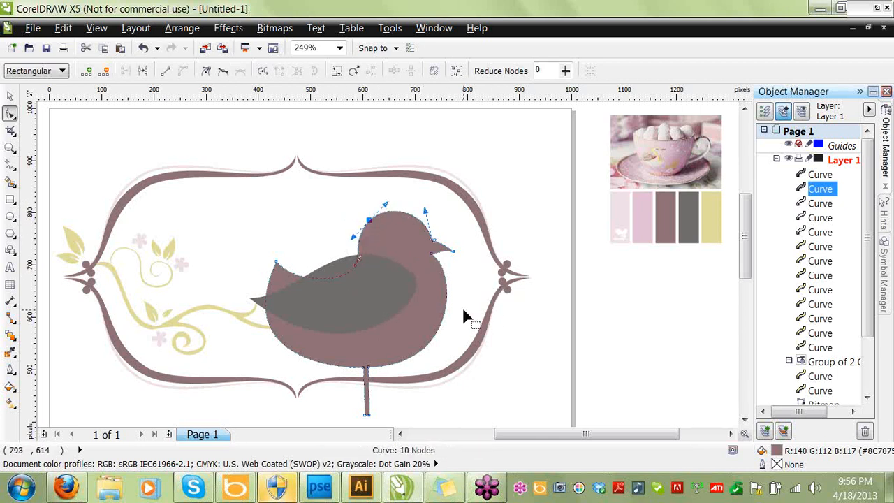
left_click(504, 358)
Nudge the wing down on the body to a vertical position of about 636 px.
left_click(349, 311)
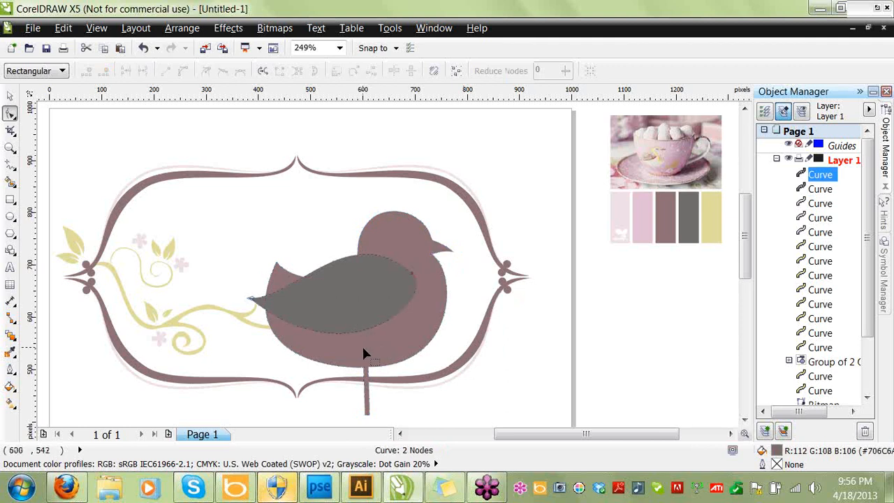
key("space")
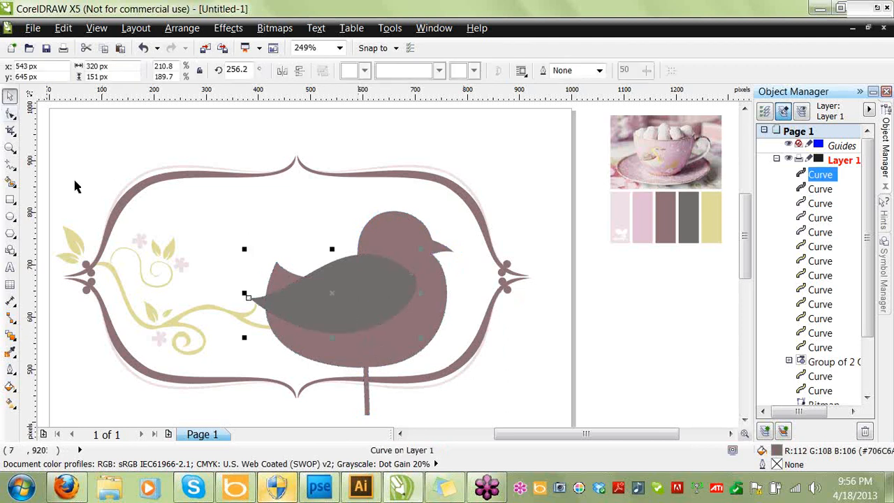
key("Down")
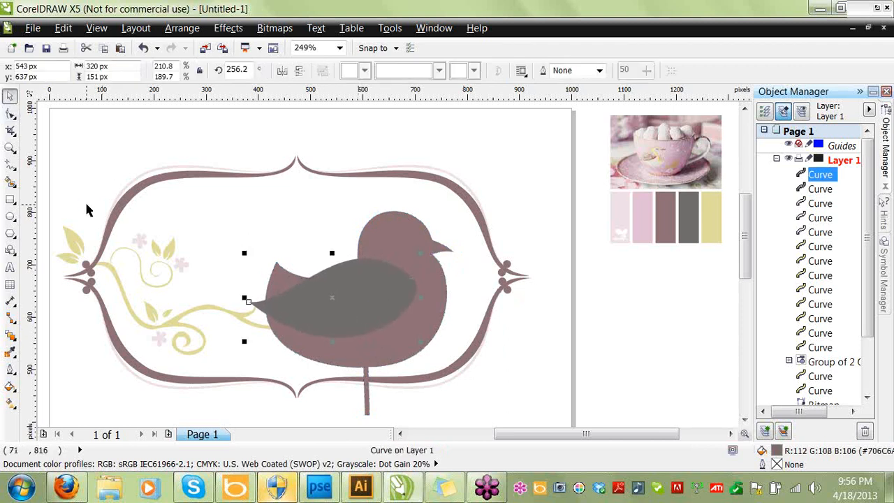
left_click(531, 371)
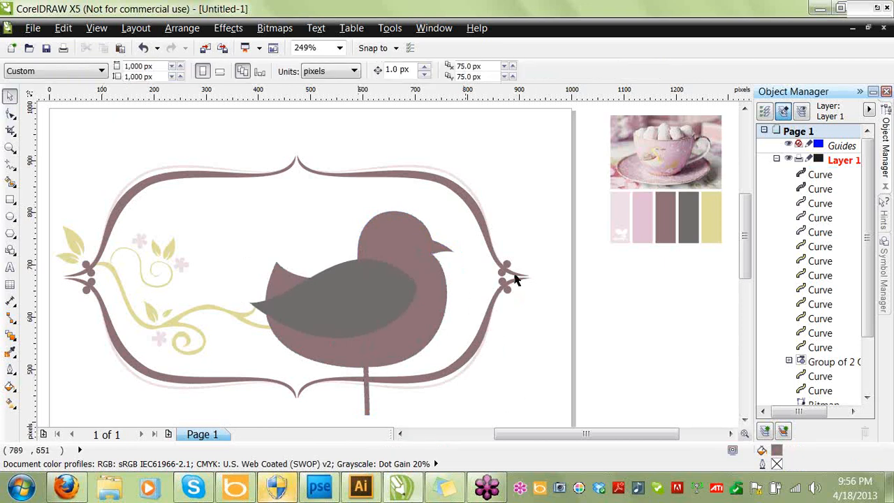
Select the wing and bird body curves together and group them.
left_click(820, 175)
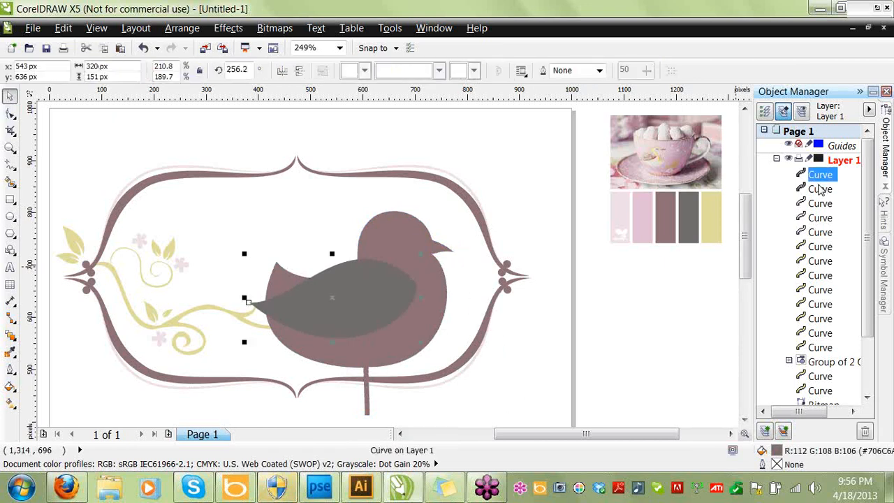
left_click(821, 189)
right_click(821, 189)
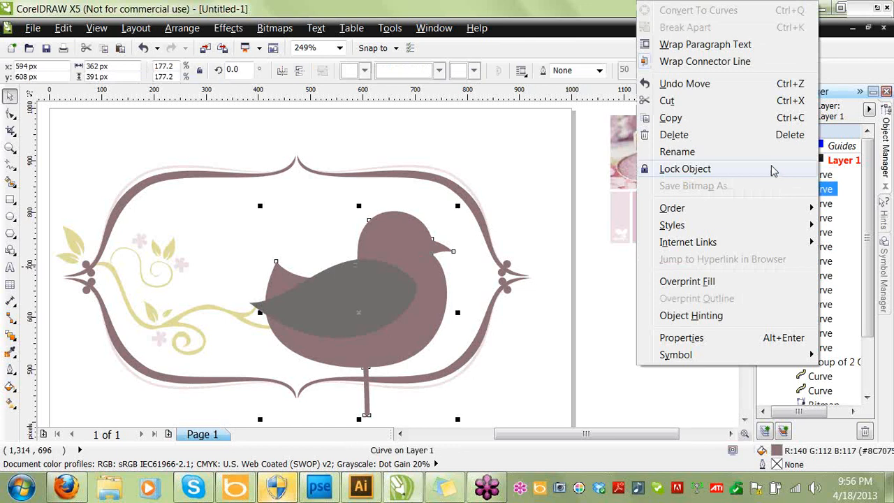
left_click(826, 175)
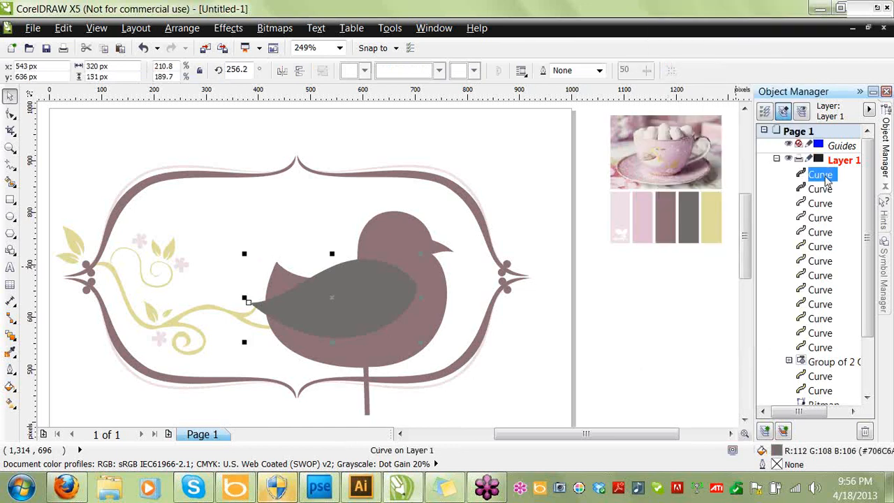
left_click(825, 190, "ctrl")
right_click(824, 191)
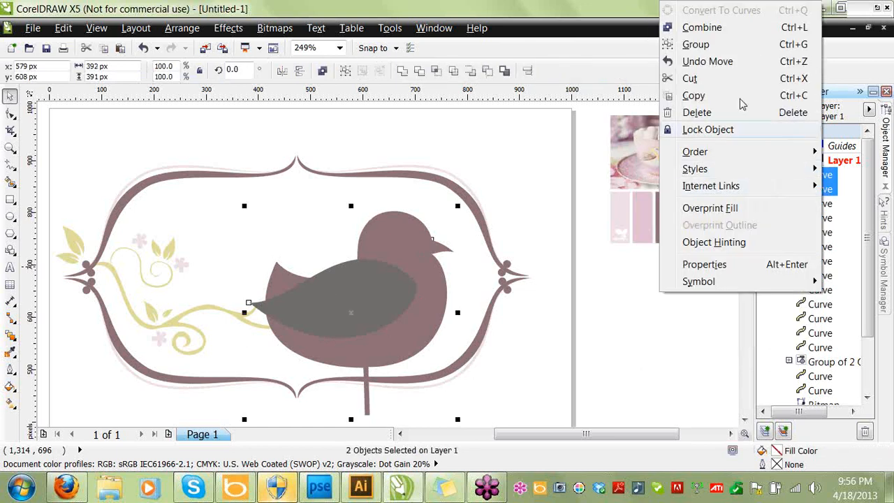
left_click(727, 43)
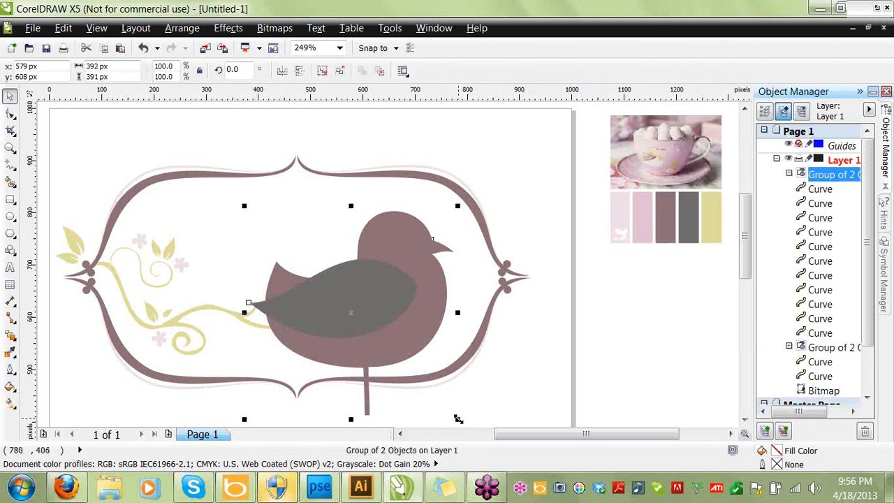
Shrink the grouped bird to about 102 × 102 px and stand it on the vine branch at about x 317, y 669 px.
left_click_drag(456, 418, 306, 268)
left_click_drag(277, 235, 211, 278)
left_click(327, 294)
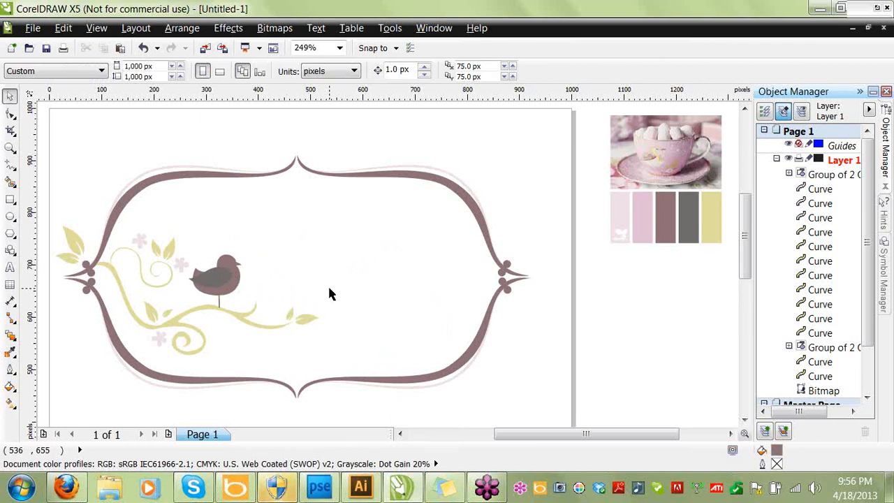
Move the frame group beneath all the vine, leaf and flower curves in the stacking order, directly above the bitmap.
left_click(269, 325)
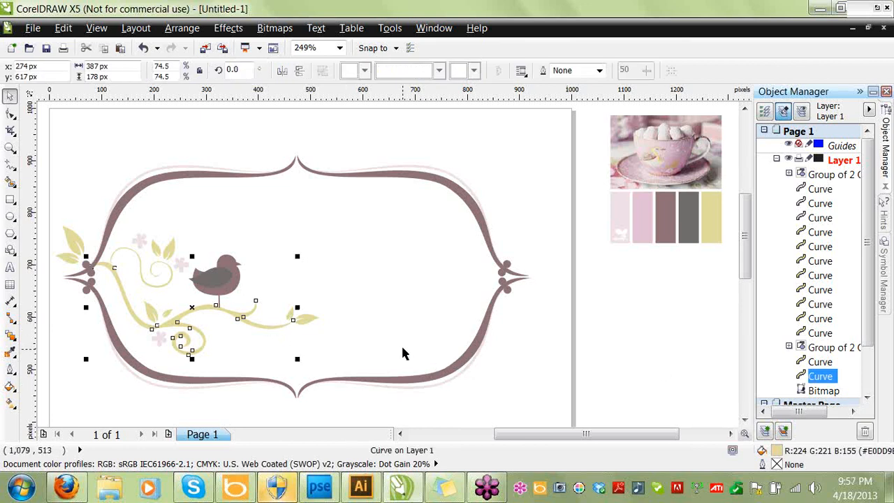
left_click(821, 349)
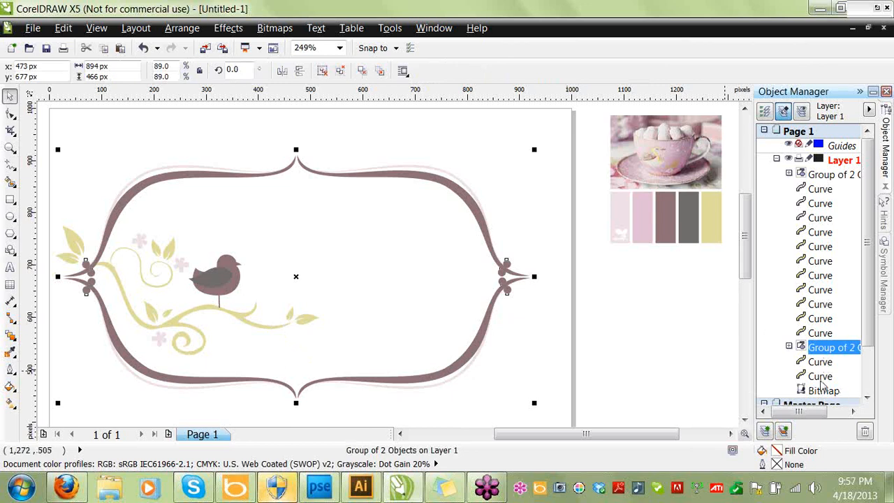
left_click(819, 347)
double_click(819, 347)
left_click(821, 381)
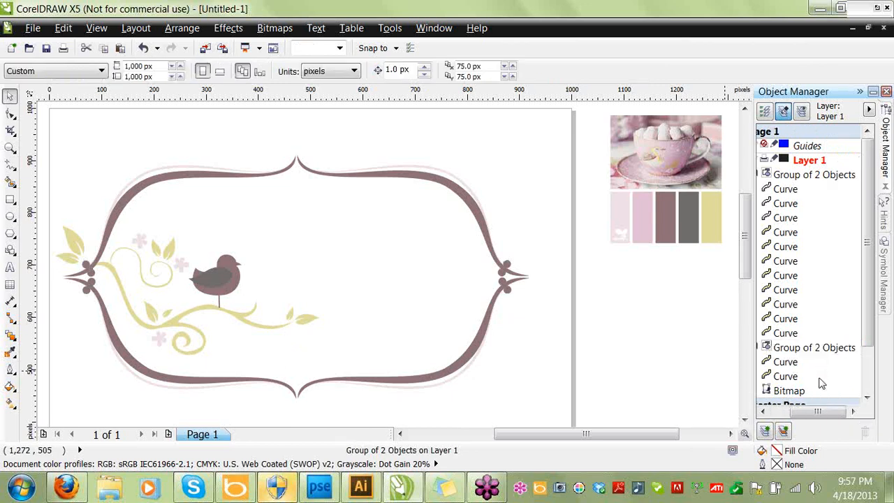
left_click(765, 412)
left_click(764, 412)
left_click(764, 412)
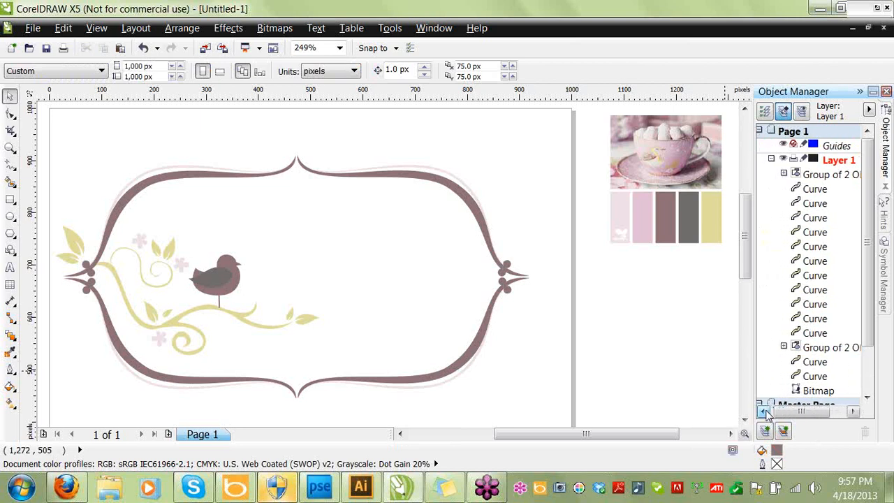
left_click(815, 376)
left_click_drag(821, 348, 816, 383)
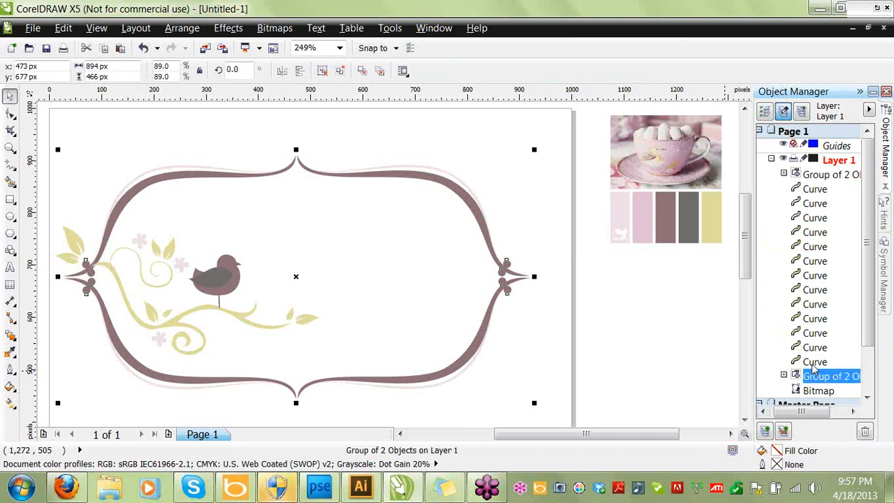
Duplicate the 13 vine, leaf and flower curves together and group the duplicates.
left_click(815, 362)
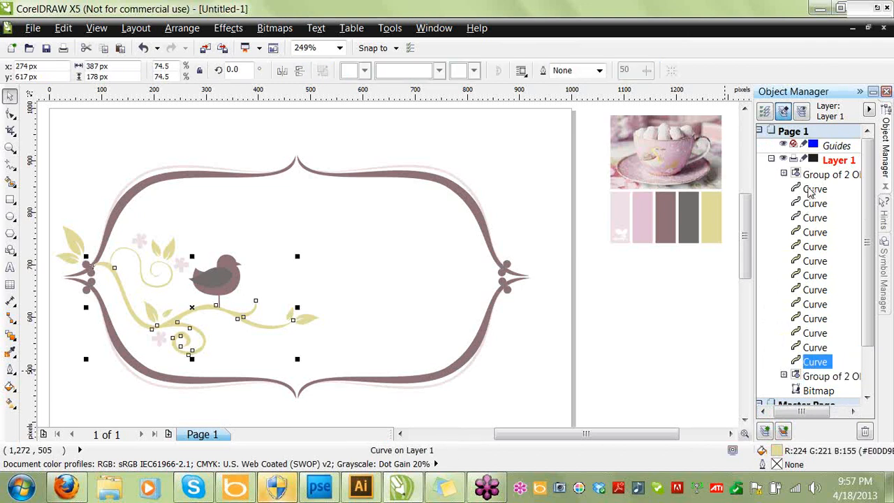
left_click(811, 193, "shift")
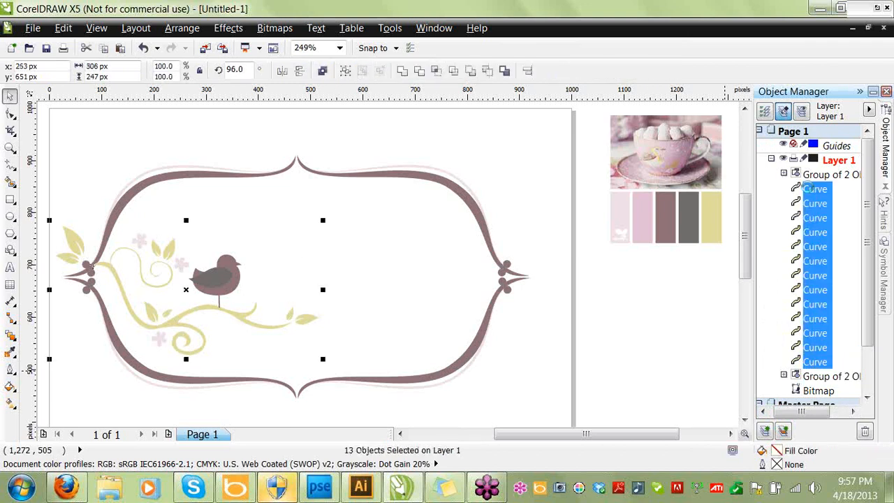
key("ctrl+d")
right_click(814, 251)
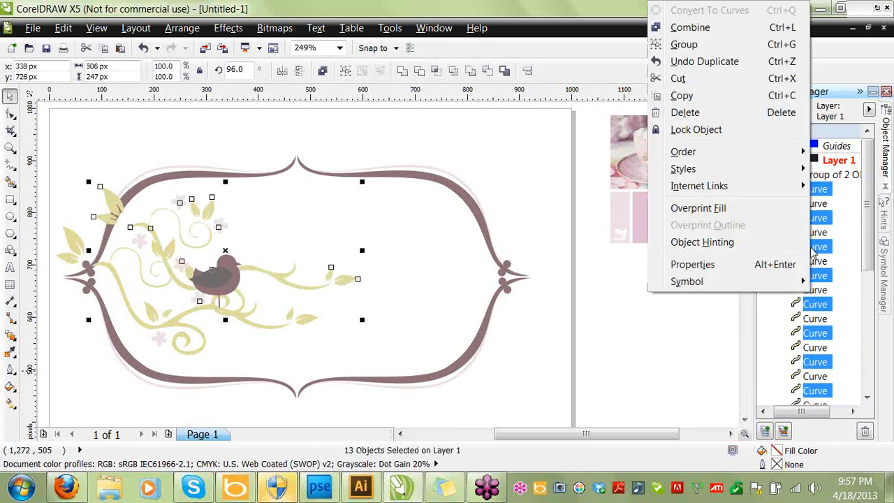
left_click(692, 43)
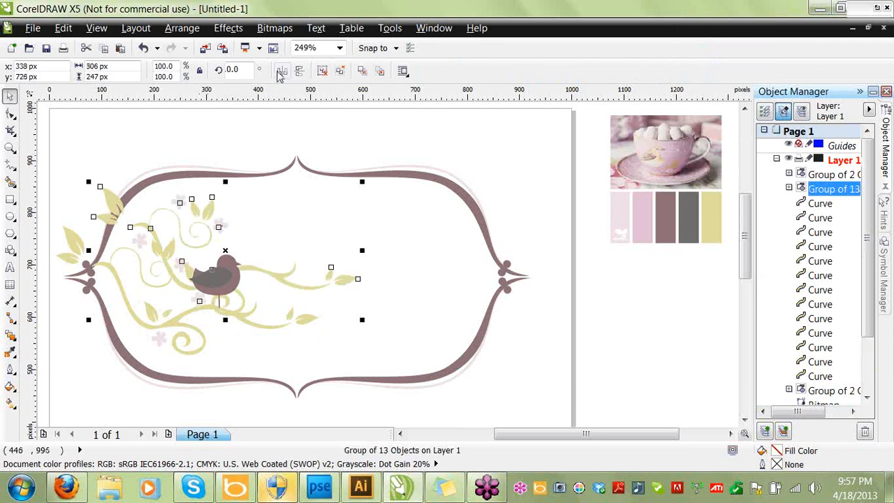
Mirror the duplicated vine group horizontally onto the frame's right side at about x 690, y 645 px, and place it beneath the frame in the stacking order.
left_click(282, 70)
left_click_drag(294, 244, 478, 287)
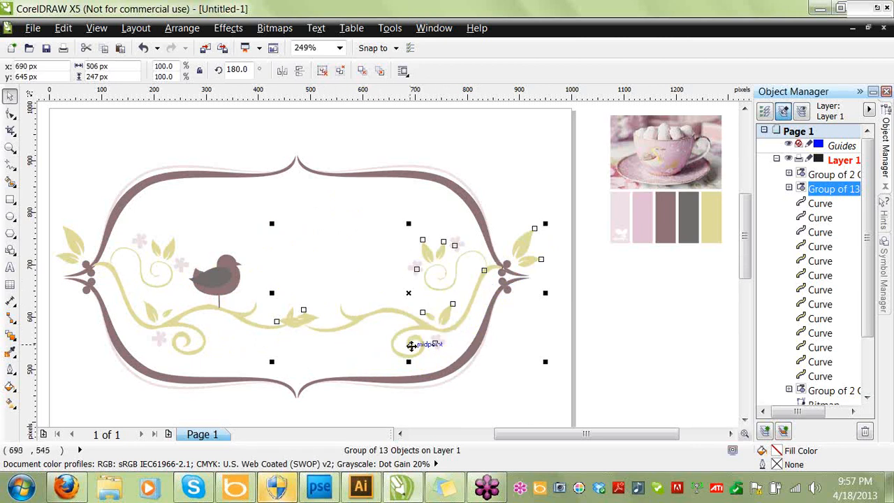
left_click(836, 189)
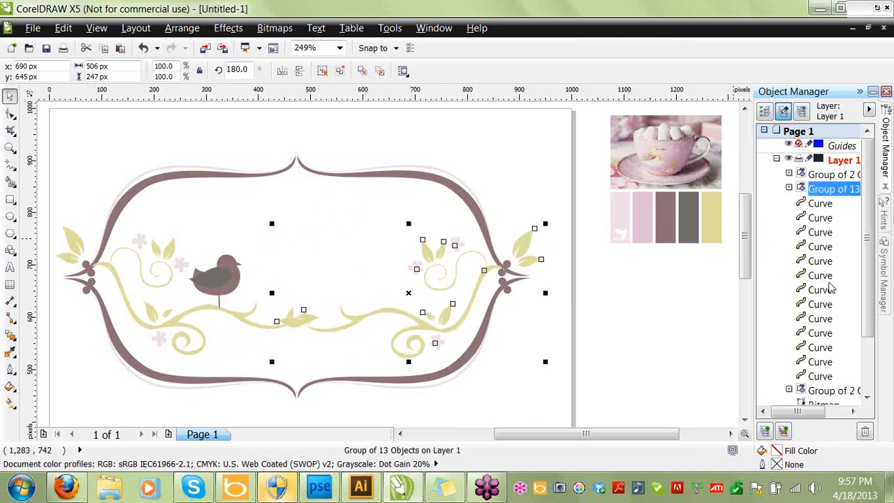
left_click_drag(836, 363, 834, 396)
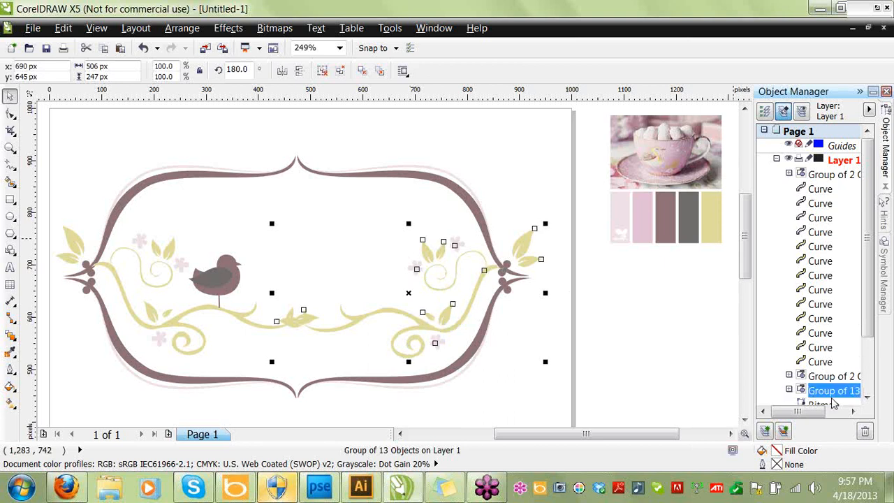
Move the frame group above all the original vine curves in the stacking order, directly under the top group.
left_click(197, 312)
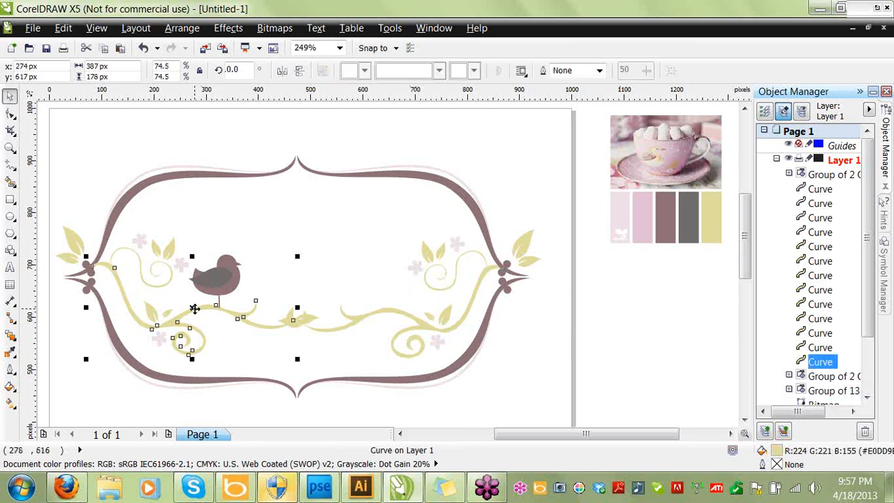
left_click(827, 378)
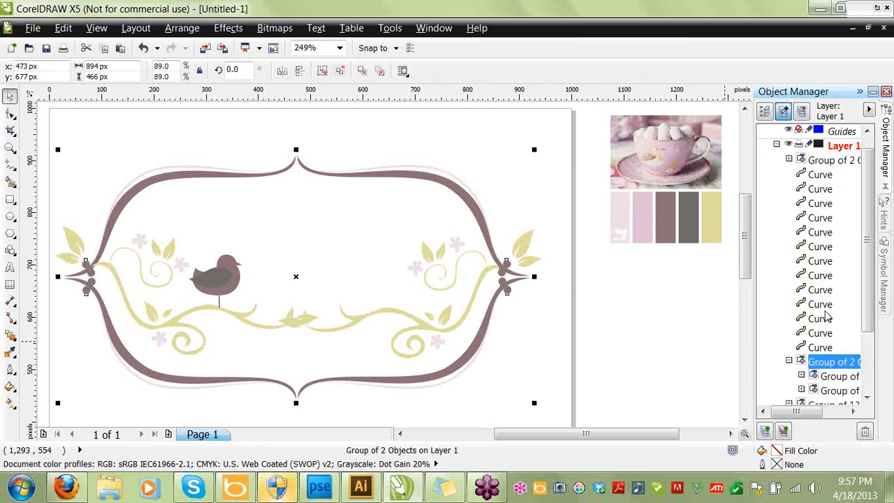
double_click(827, 363)
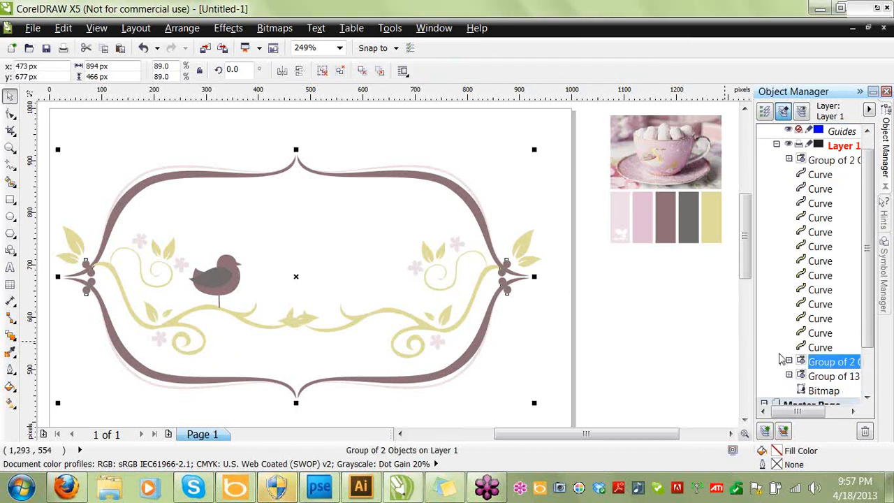
left_click_drag(819, 361, 816, 291)
left_click_drag(819, 200, 817, 165)
left_click(666, 279)
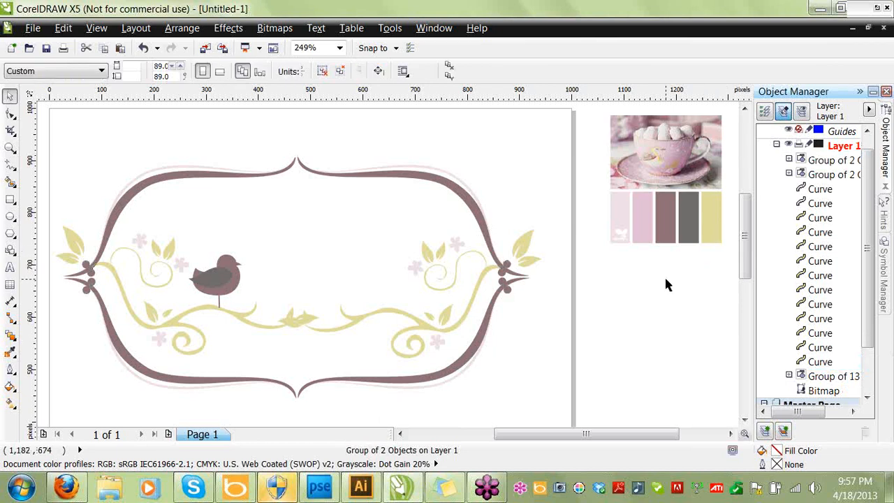
Group the 13 original curves of the left vine and shrink the group to about 457 × 223 px.
left_click(367, 316)
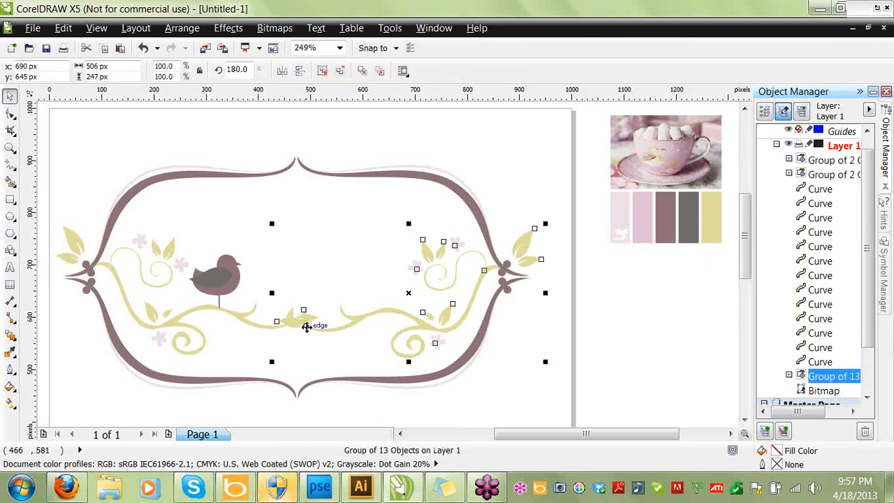
left_click(820, 362)
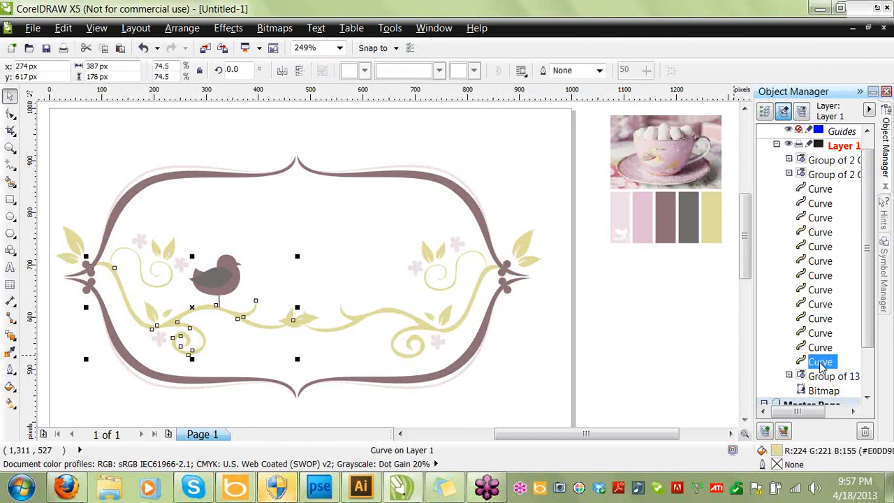
left_click(820, 196, "shift")
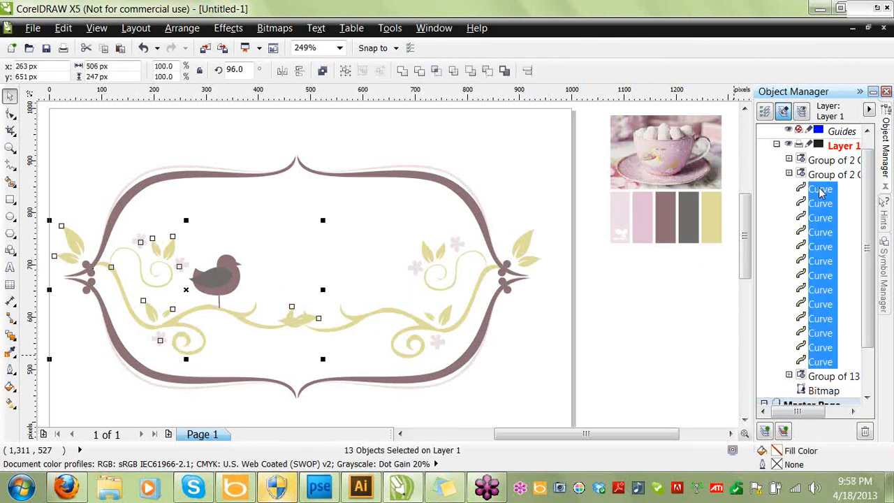
right_click(821, 196)
left_click(683, 44)
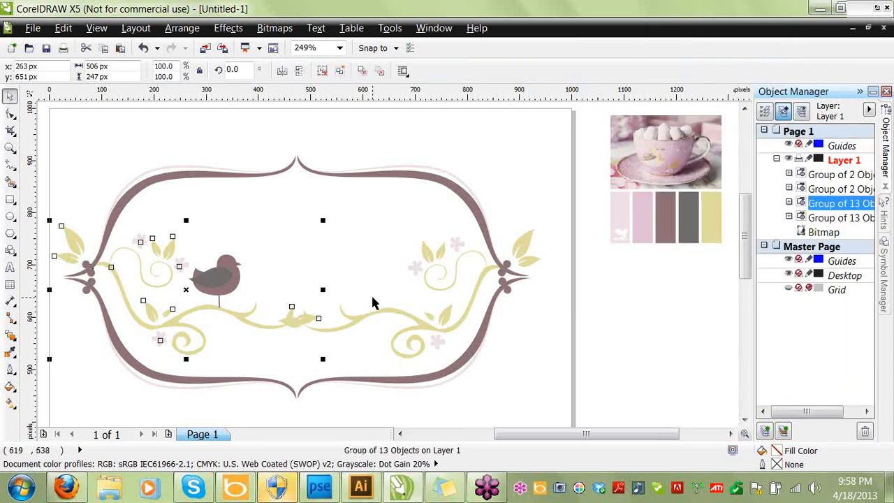
left_click_drag(322, 360, 297, 353)
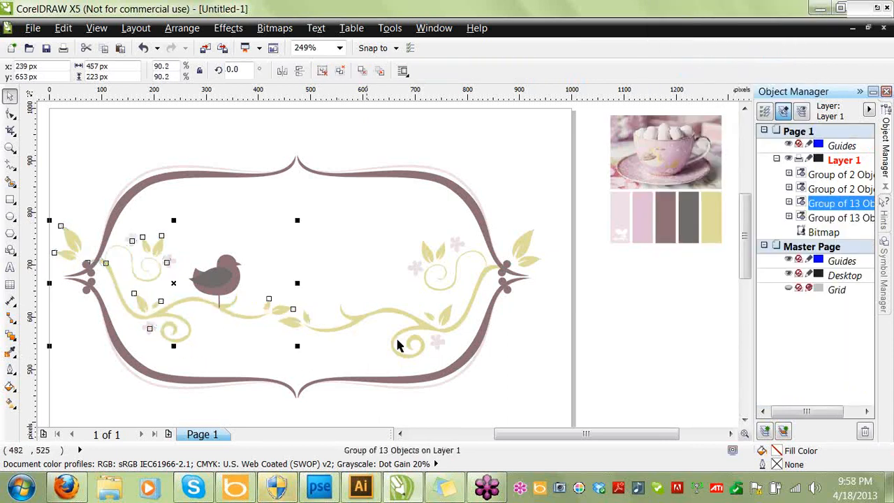
Shrink the right vine group to about 402 × 196 px and move it to the frame's upper right corner at about x 669, y 774 px.
left_click(394, 309)
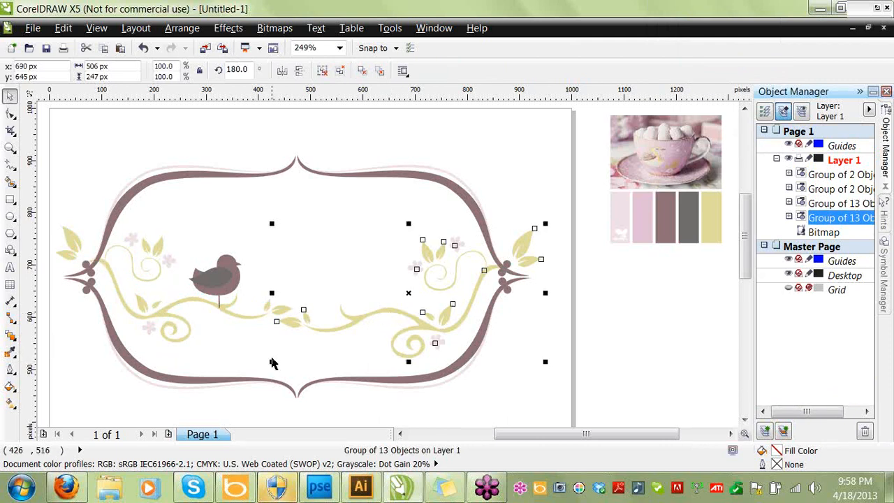
left_click_drag(272, 224, 327, 250)
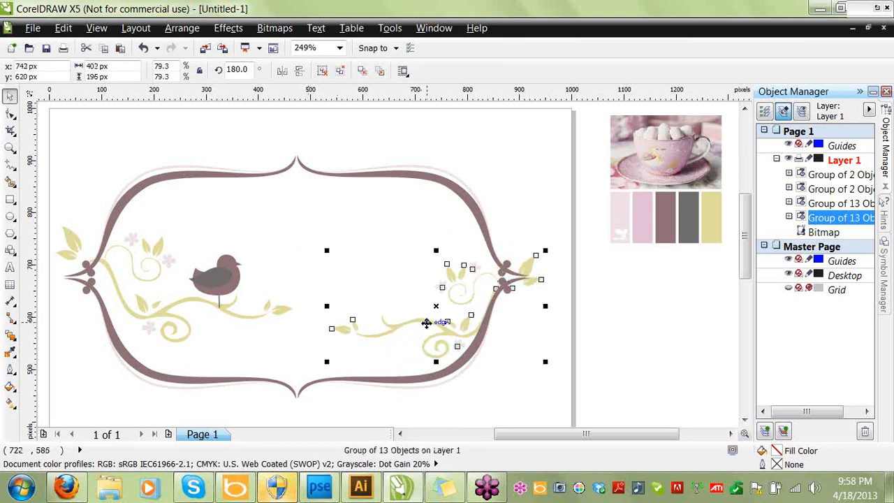
left_click_drag(428, 320, 388, 243)
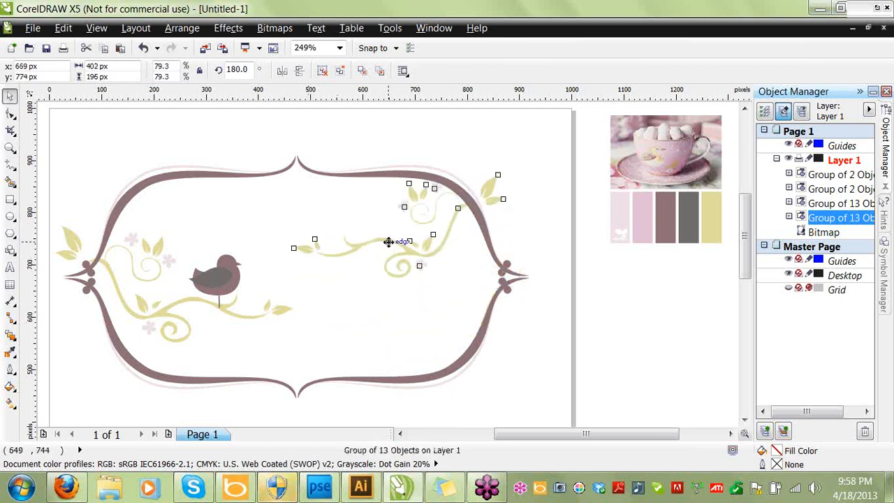
left_click(185, 308)
left_click(487, 396)
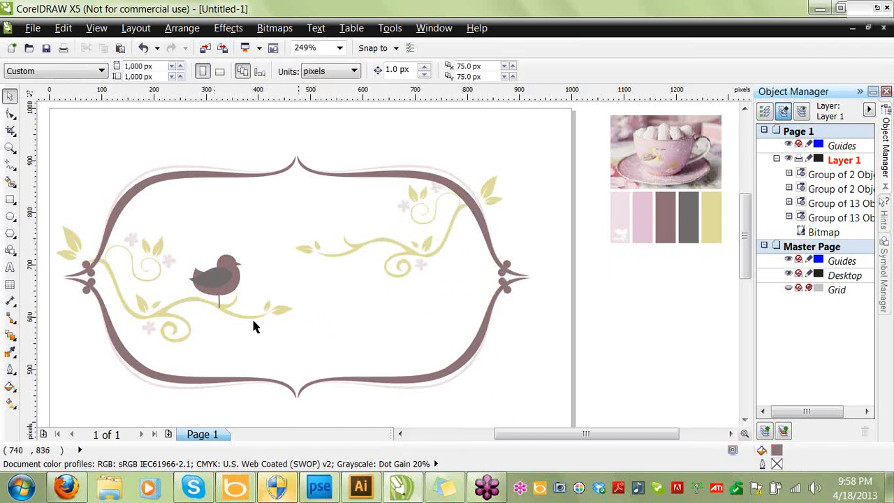
Duplicate the bird group, mirror it horizontally, and place it at a smaller size on the upper right vine branch.
left_click(206, 281)
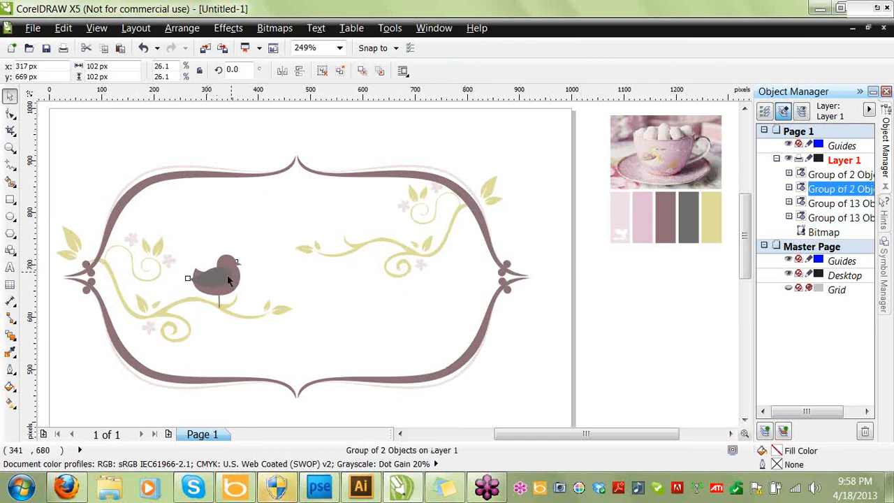
key("ctrl+d")
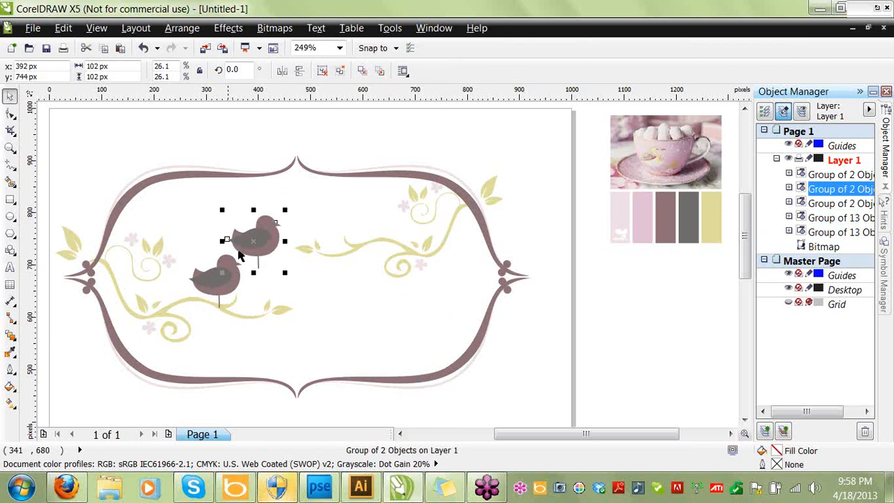
left_click(285, 70)
left_click_drag(224, 211, 381, 220)
left_click(517, 236)
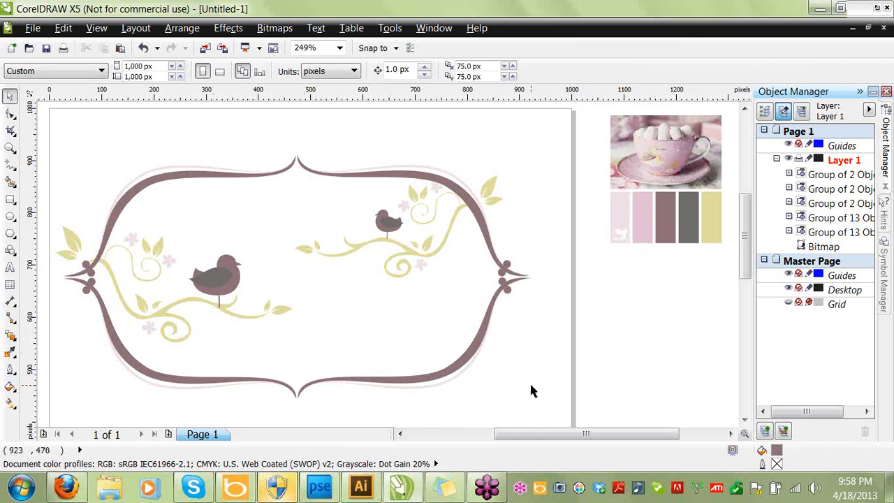
Switch to Firefox to examine the Bella Wedding Stationary listing as a design reference, and return to the CorelDRAW drawing.
mouse_move(66, 487)
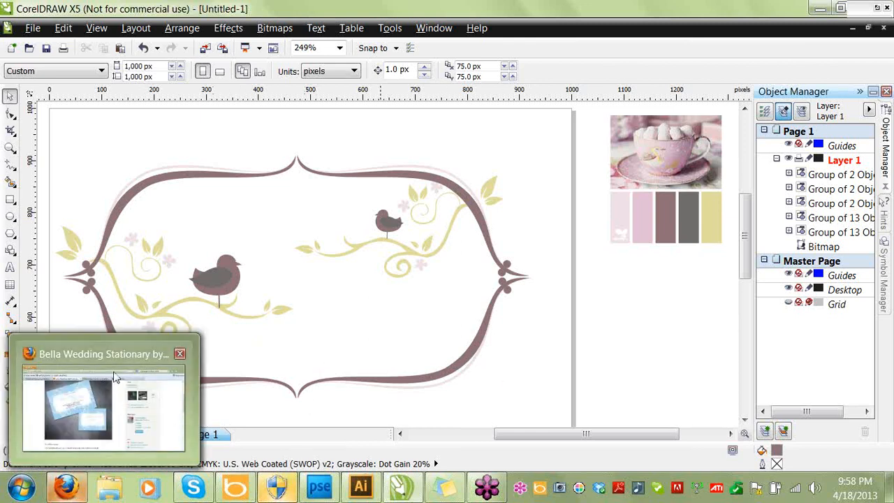
mouse_move(116, 376)
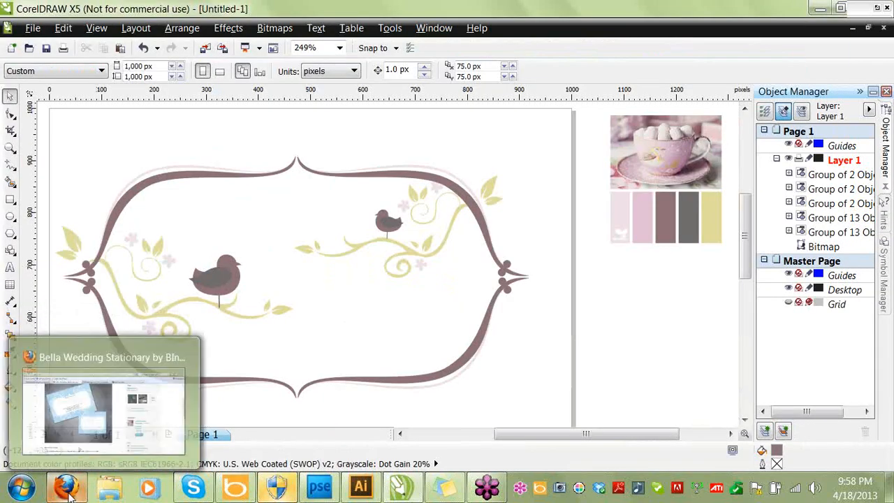
left_click(101, 356)
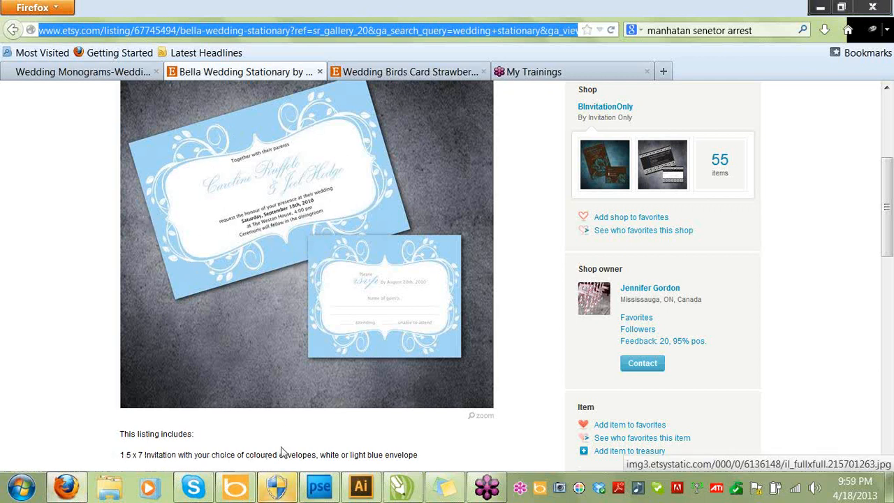
mouse_move(415, 499)
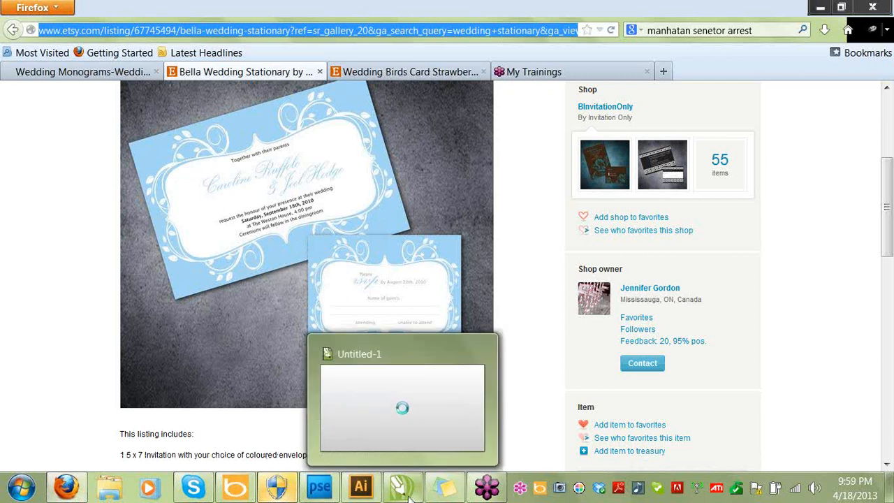
left_click(403, 416)
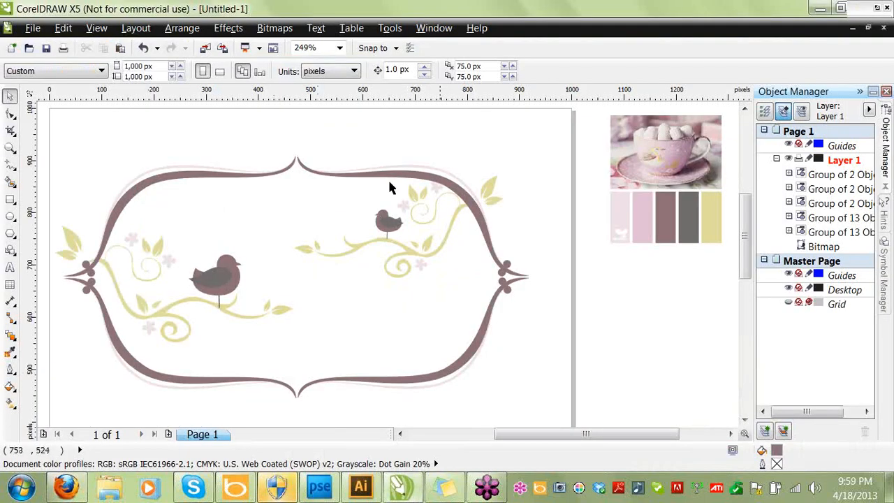
Draw a rectangle about 988 × 633 px over the artwork and fill it with the palette's mauve (#8C7075).
left_click(339, 48)
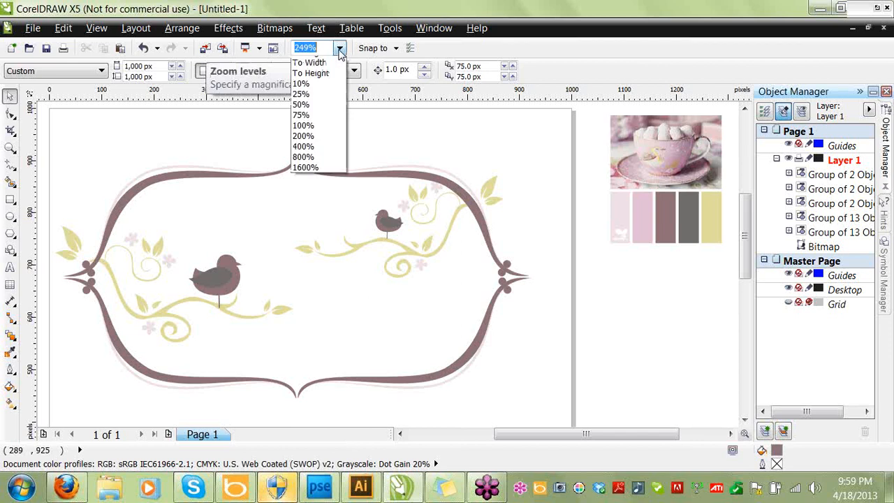
left_click(340, 62)
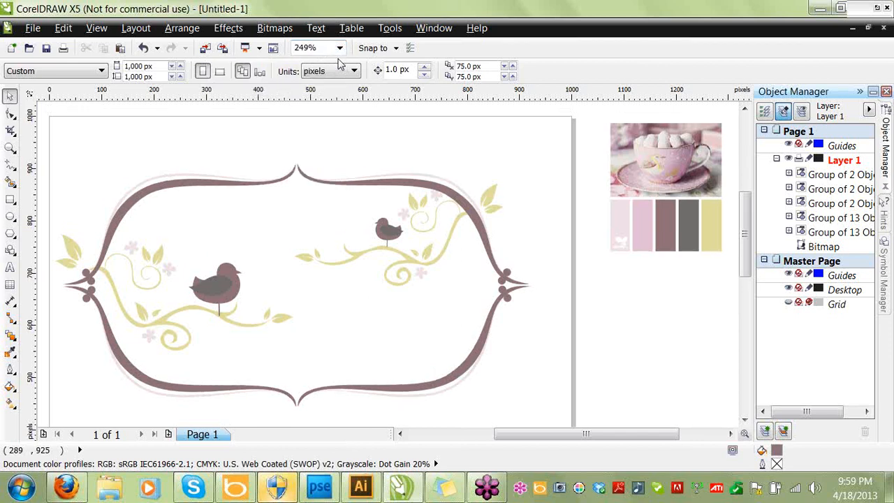
left_click(10, 201)
left_click_drag(52, 121, 567, 405)
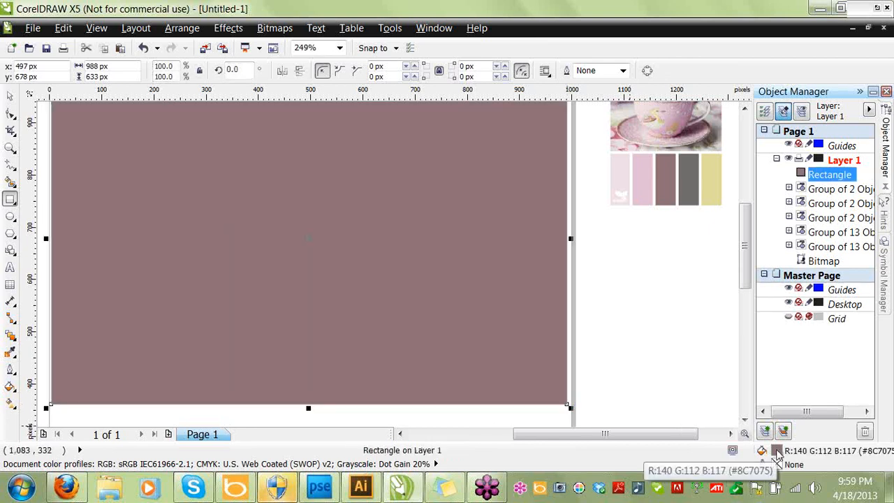
double_click(776, 451)
left_click(764, 379)
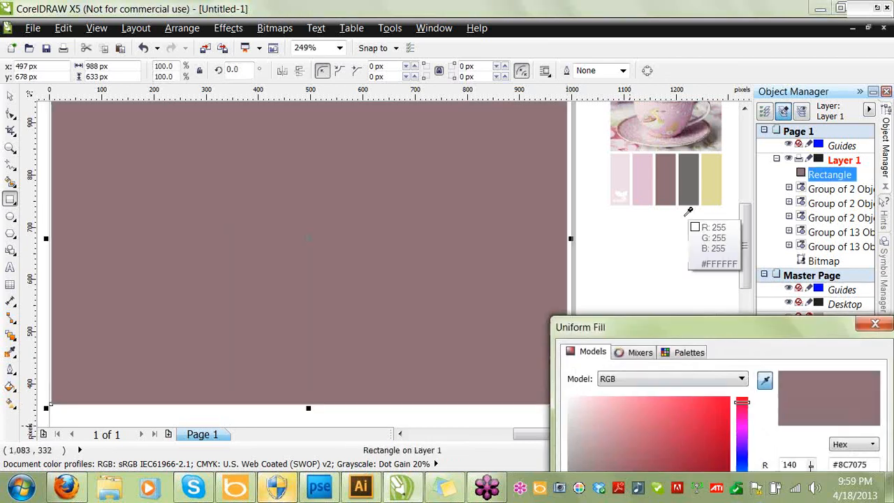
left_click(665, 180)
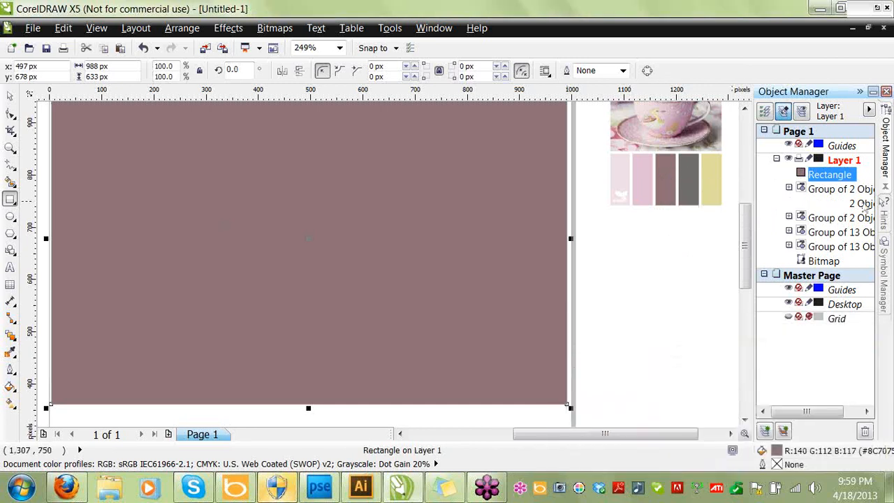
Place the rectangle directly above the bitmap in the stacking order and group the five frame, bird and vine groups together.
left_click_drag(828, 177, 824, 258)
left_click(824, 235)
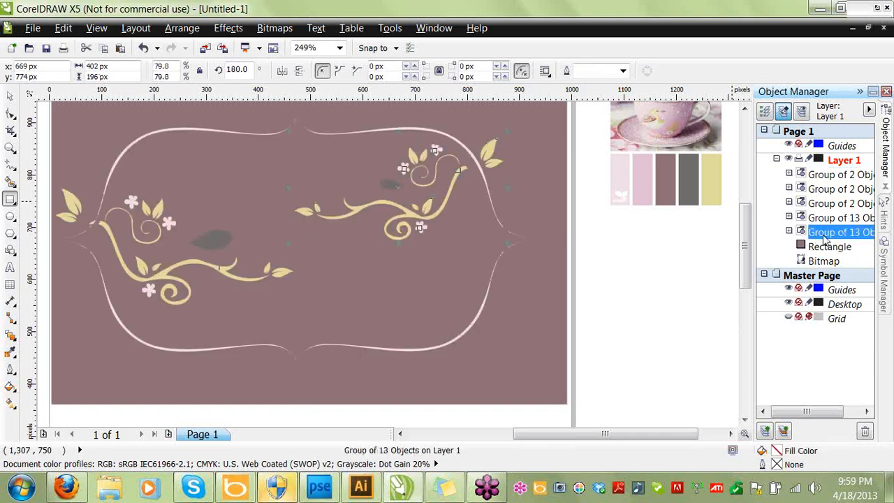
left_click(825, 176, "shift")
right_click(823, 178)
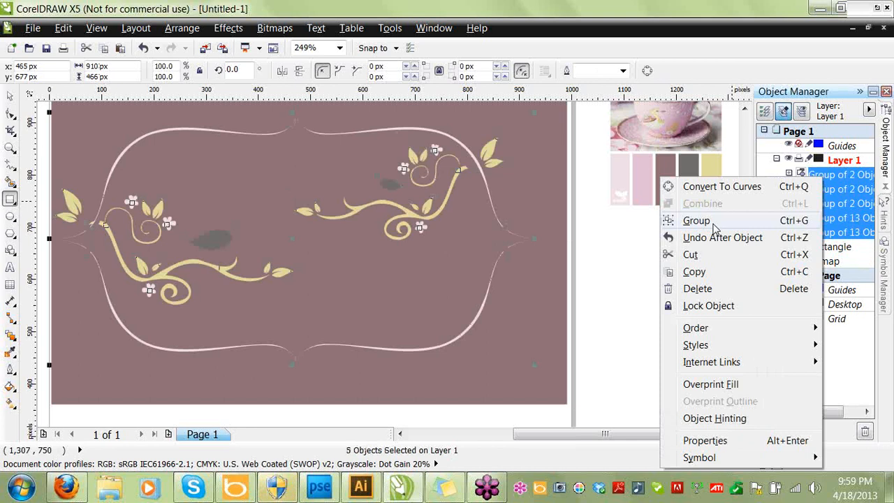
left_click(696, 221)
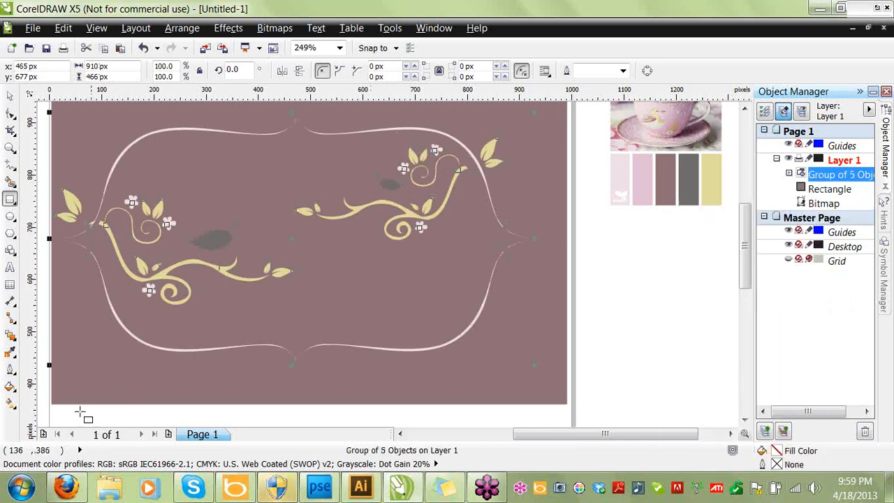
Remove the outline of the grouped artwork and fill it with white sampled from the blank area beside the page.
left_click(11, 396)
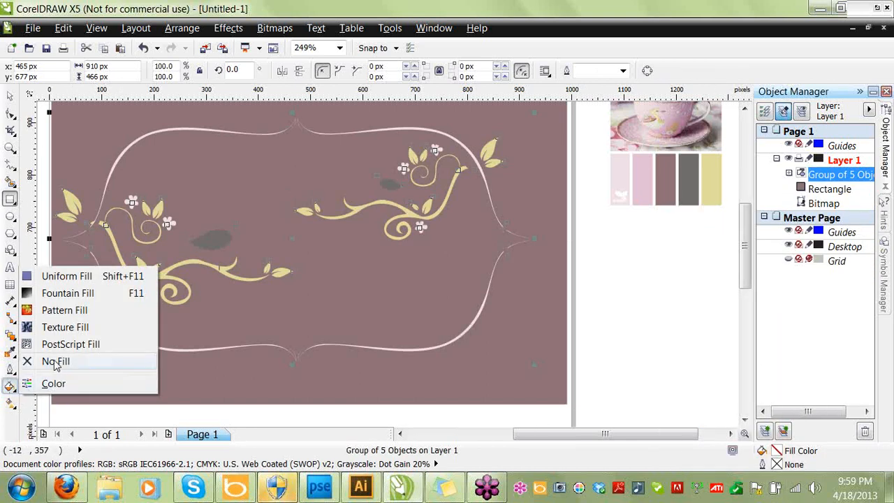
left_click(11, 404)
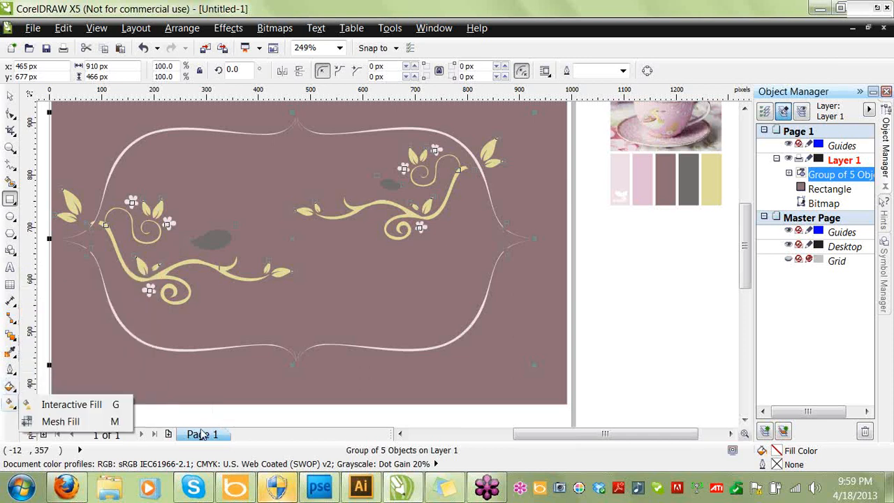
left_click(10, 369)
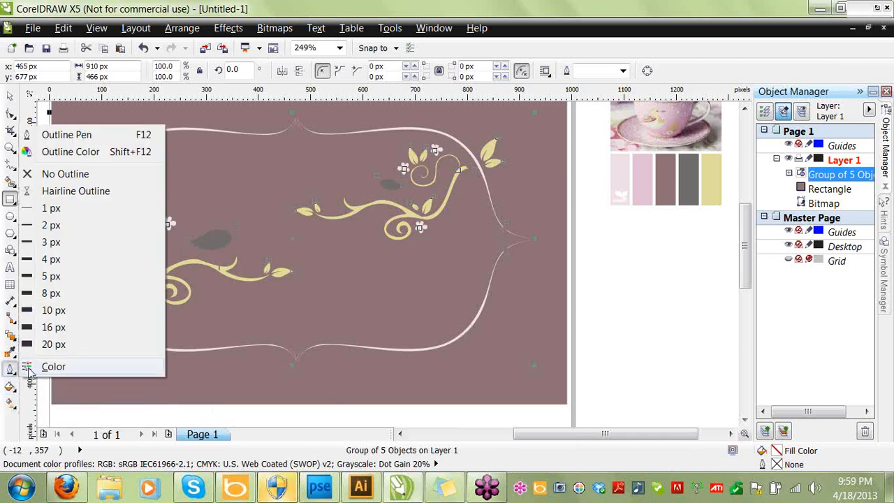
left_click(72, 178)
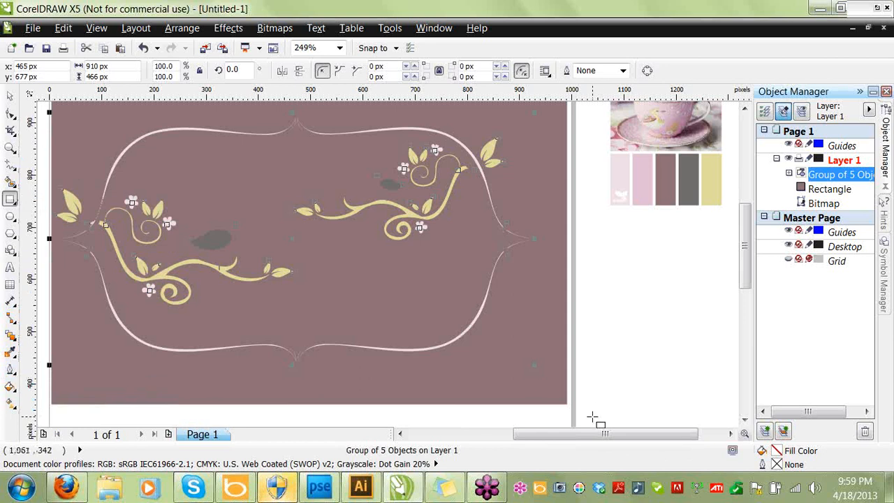
double_click(778, 454)
left_click(764, 380)
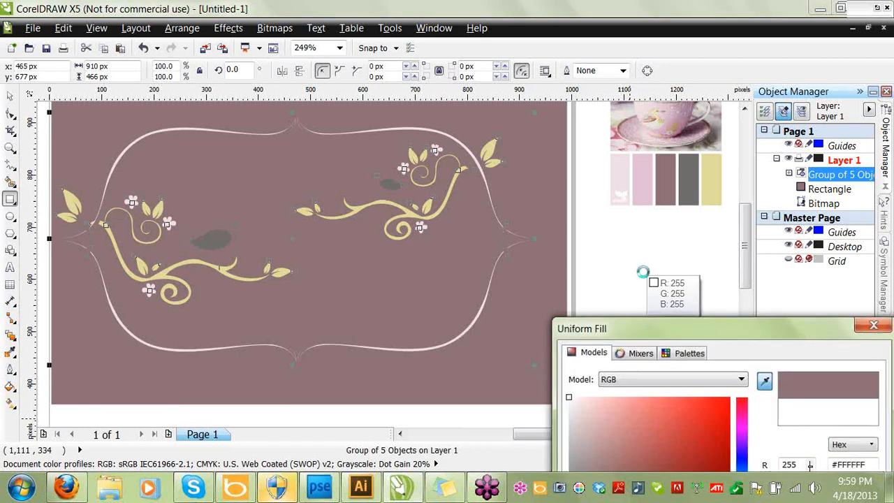
left_click(643, 273)
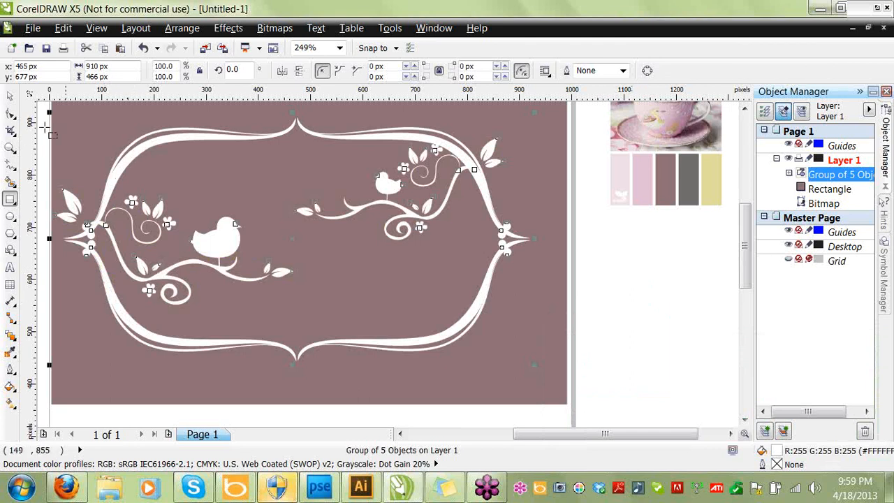
left_click(623, 280)
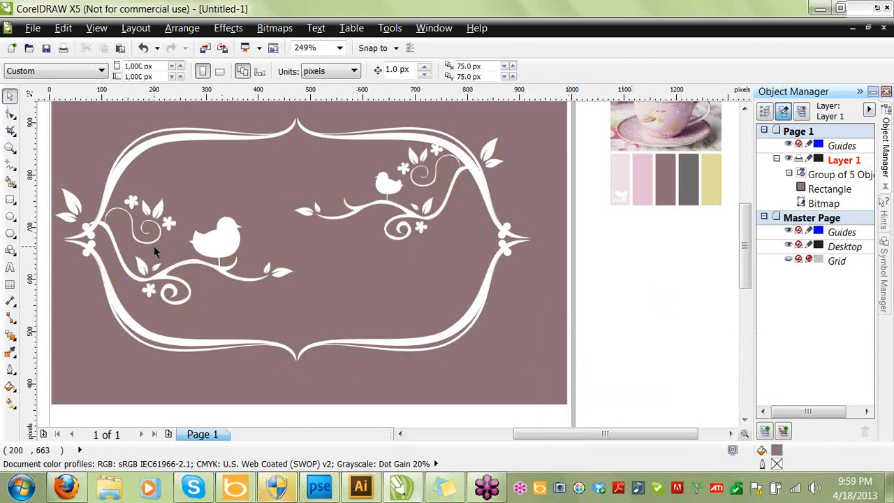
Ungroup the white artwork back into its separate frame, bird and vine groups.
left_click(196, 258)
left_click(215, 250)
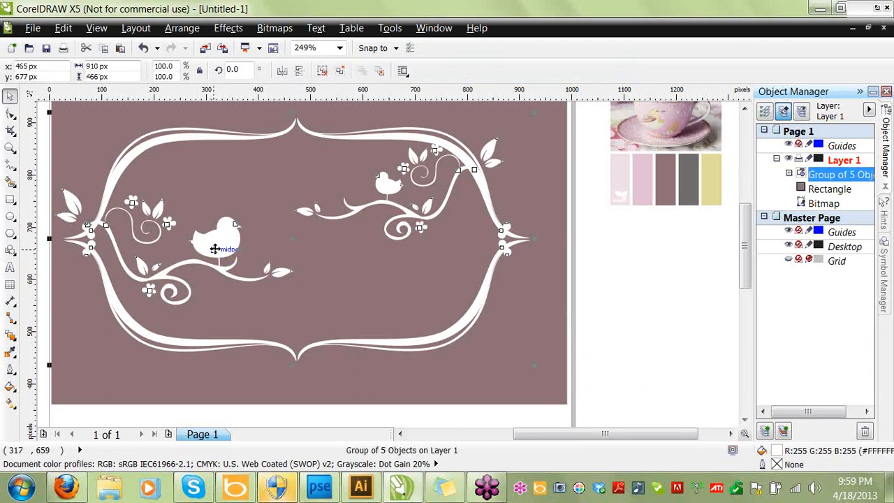
key("Left")
key("Left")
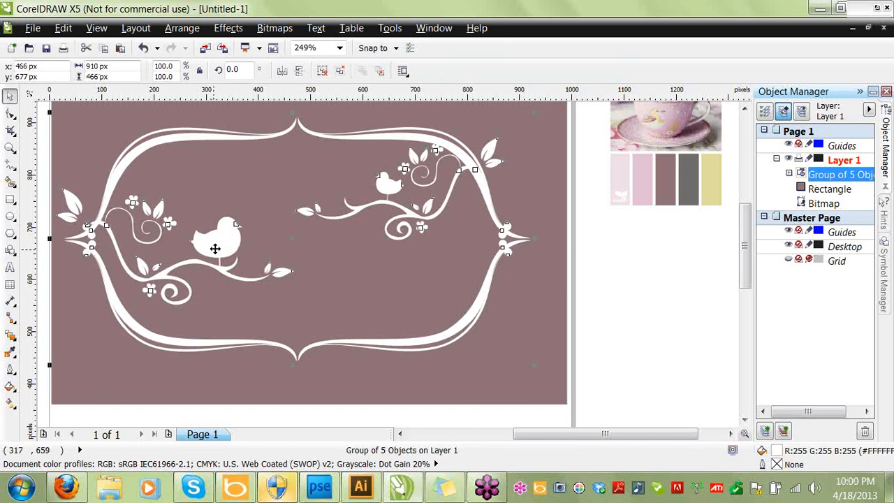
right_click(216, 249)
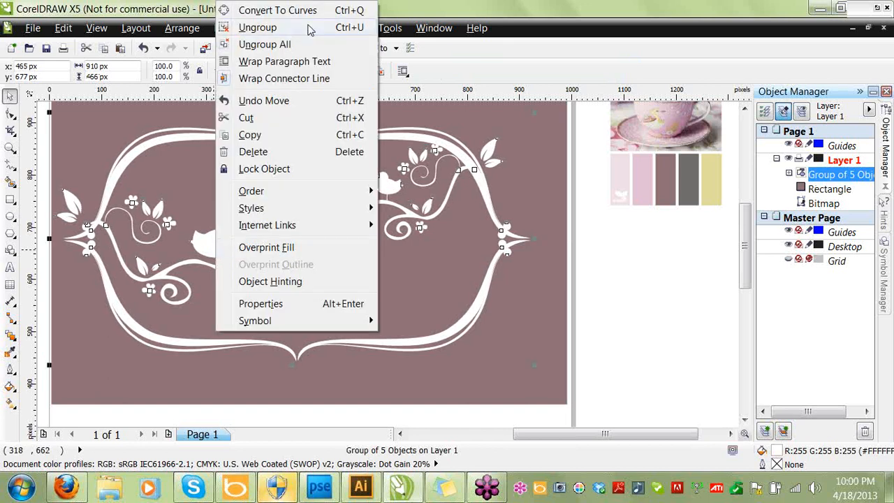
left_click(310, 29)
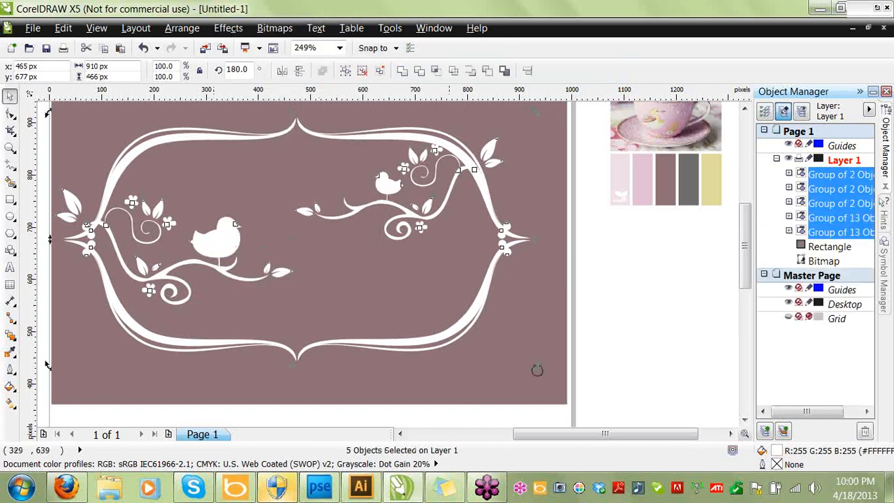
left_click(575, 343)
Nudge the left vine group about 10 px to the right.
left_click(211, 245)
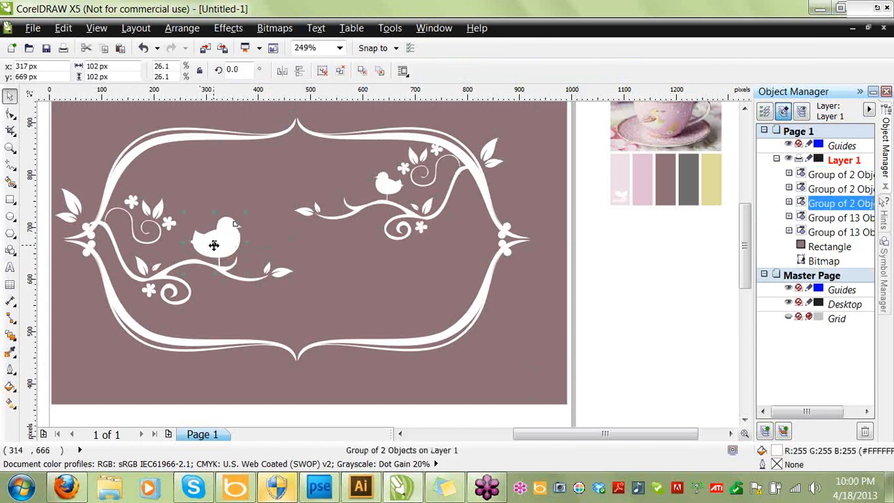
left_click(252, 281)
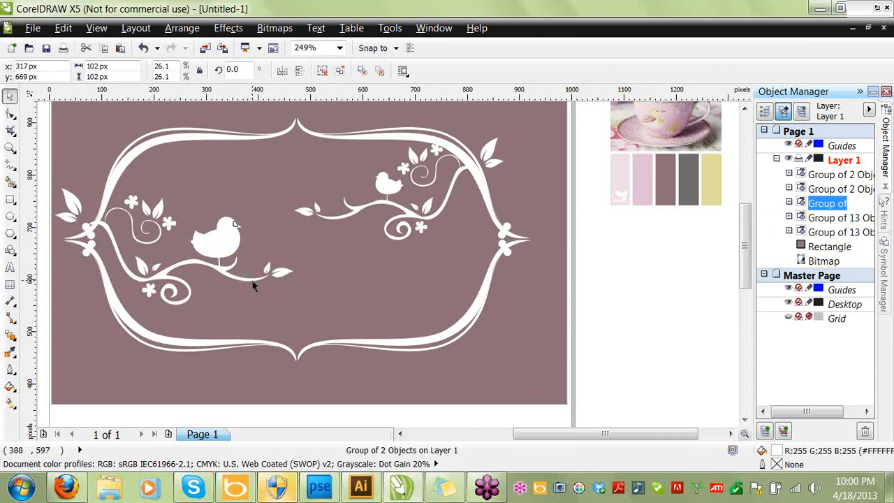
key("Right")
key("Right")
key("Right")
key("Right")
key("Right")
key("Right")
key("Right")
key("Right")
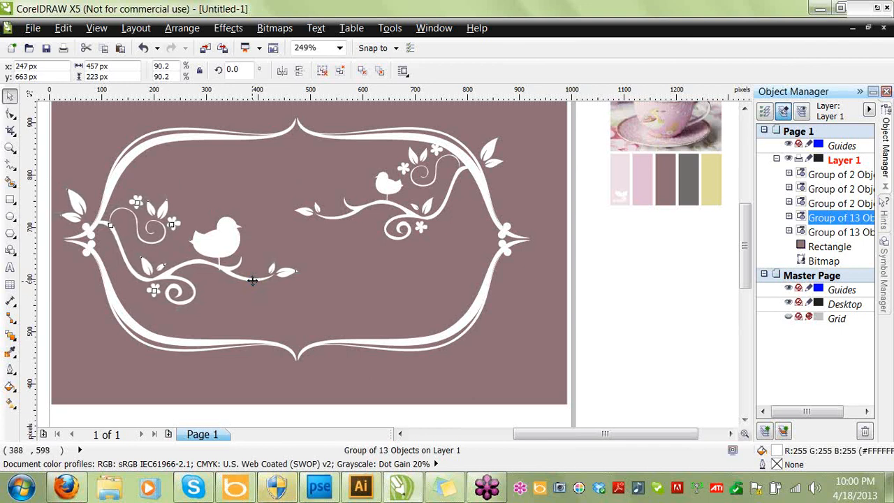
Nudge the larger bird 10 px to the right, to x 327 px, keeping it on the left vine's branch.
left_click(219, 243)
key("Right")
key("Right")
key("Right")
key("Right")
key("Right")
key("Right")
key("Right")
key("Right")
key("Right")
key("Right")
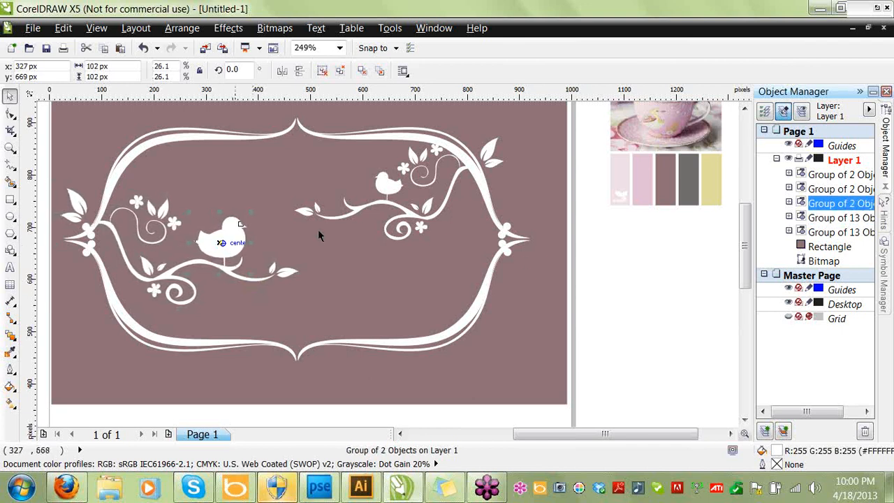
left_click(592, 279)
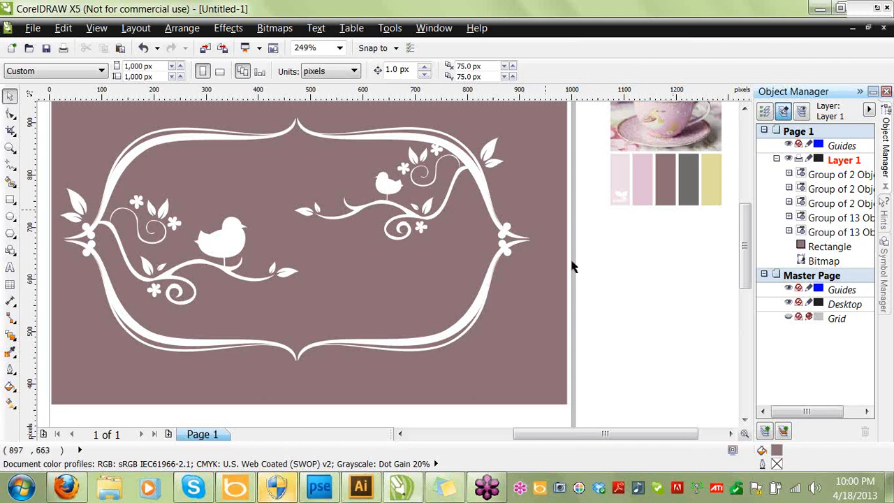
left_click(525, 334)
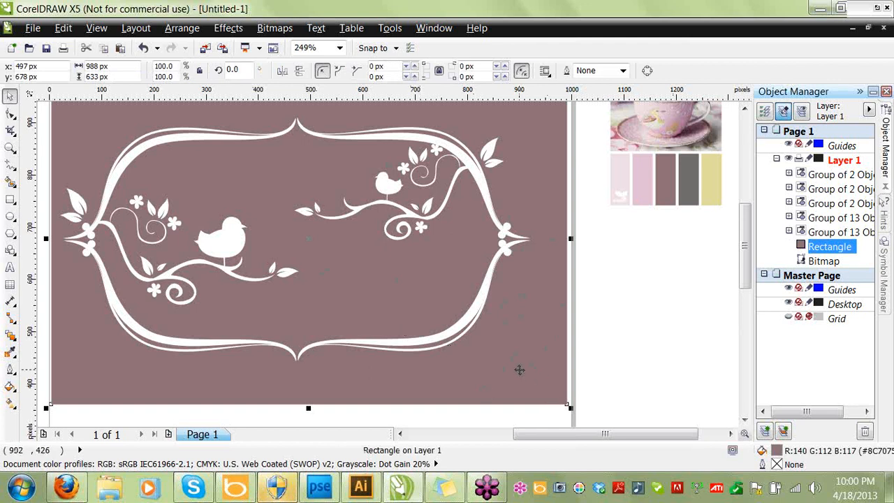
key("Delete")
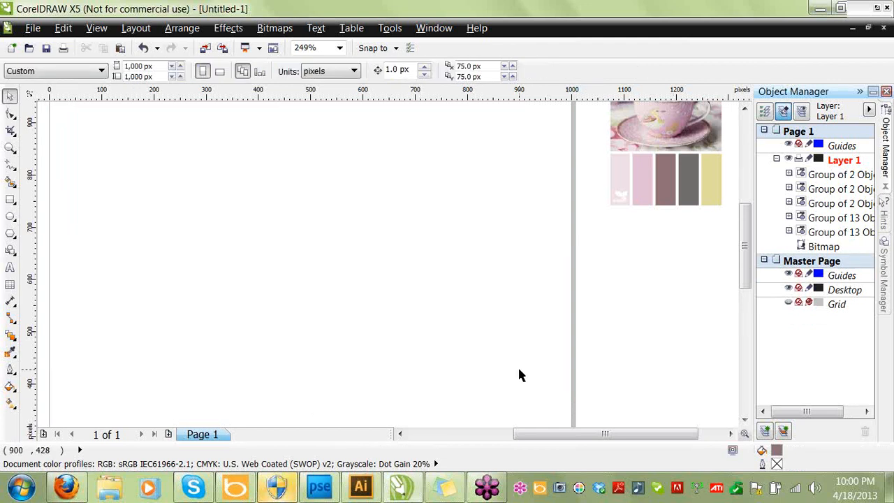
left_click(65, 29)
mouse_move(152, 325)
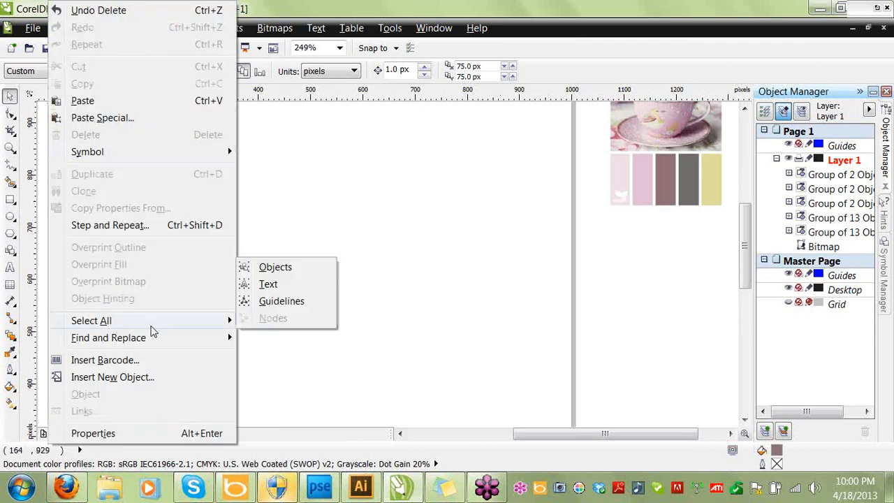
left_click(274, 271)
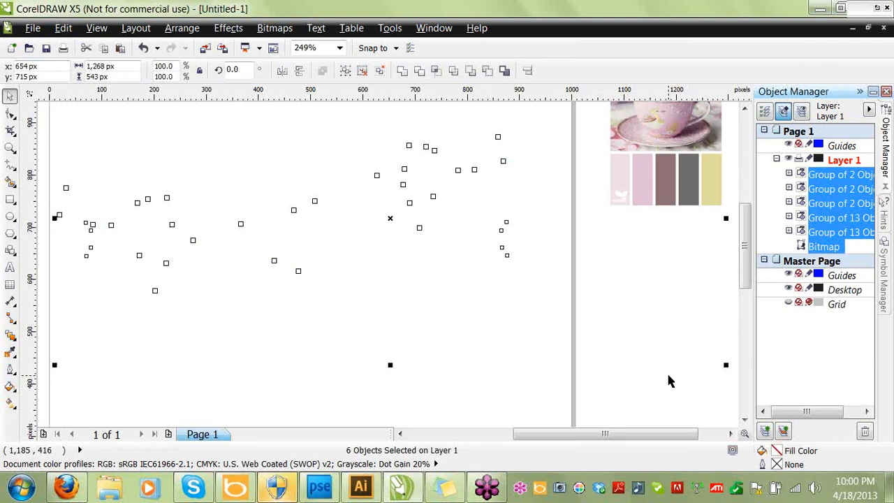
key("Escape")
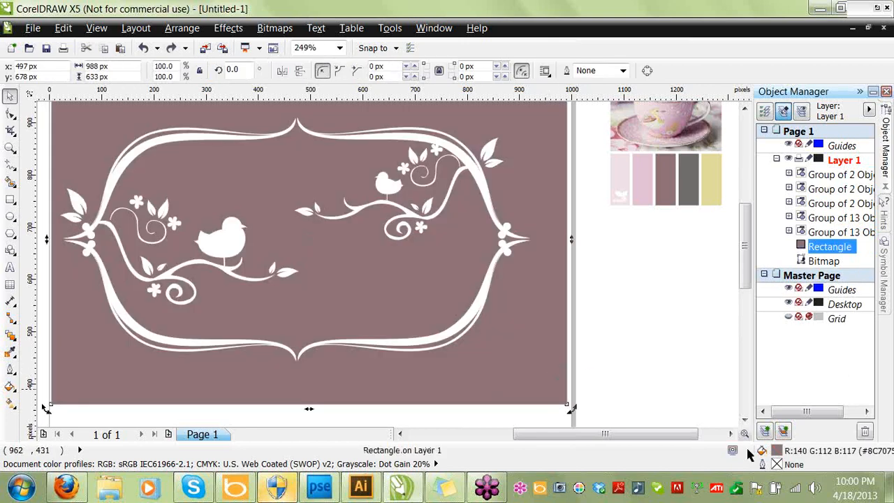
Fill the background rectangle with the palette's yellow-green swatch, RGB 224, 221, 155.
double_click(777, 454)
left_click(765, 380)
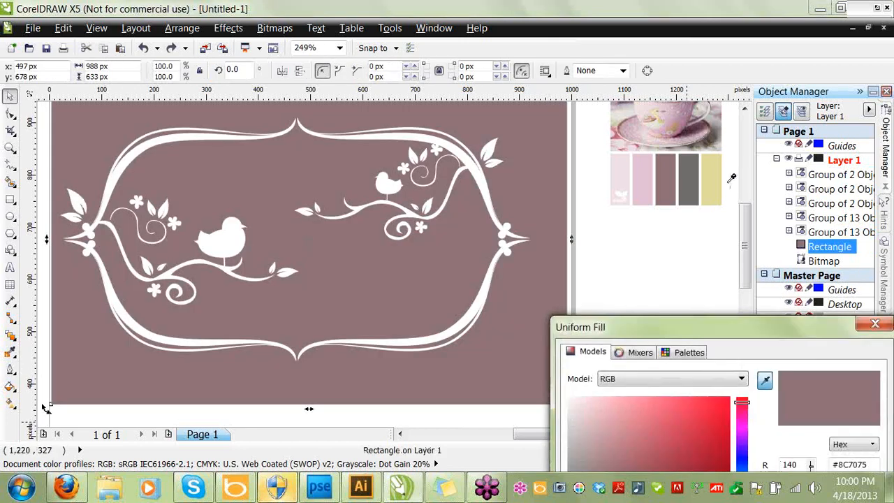
left_click(721, 172)
key("Return")
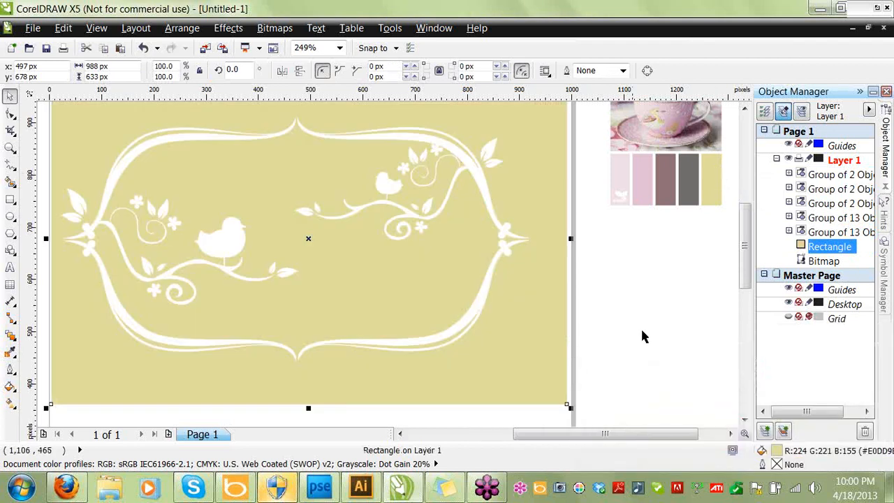
left_click(655, 365)
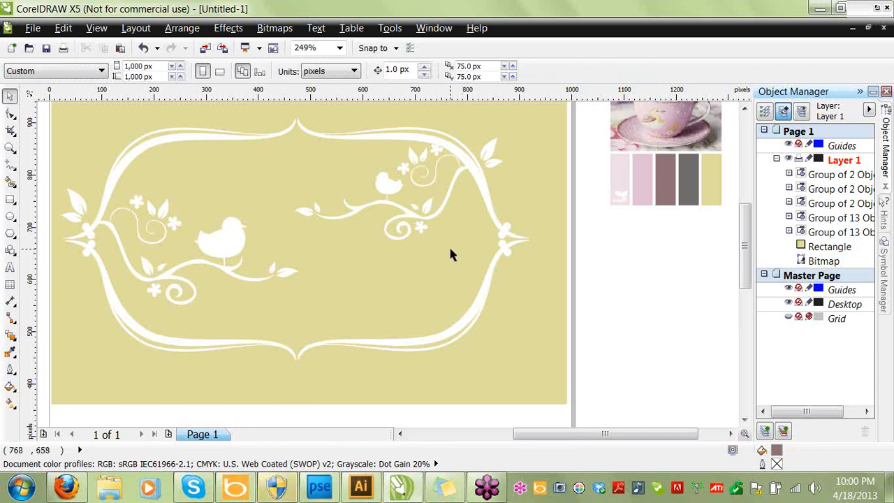
Move both vines and the larger bird below the frame, and the smaller bird outside the frame's upper right corner.
left_click(388, 208)
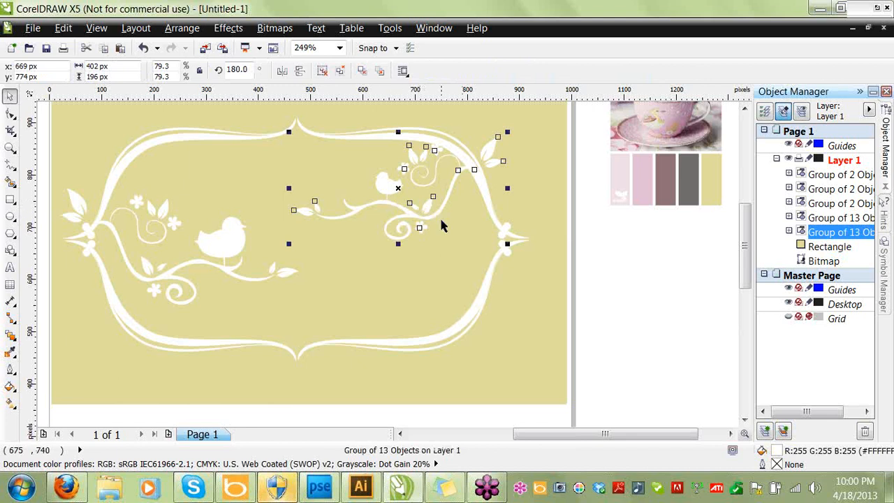
left_click_drag(425, 207, 482, 405)
left_click(386, 182)
left_click_drag(386, 181, 526, 154)
left_click_drag(224, 243, 241, 385)
left_click_drag(140, 237, 110, 381)
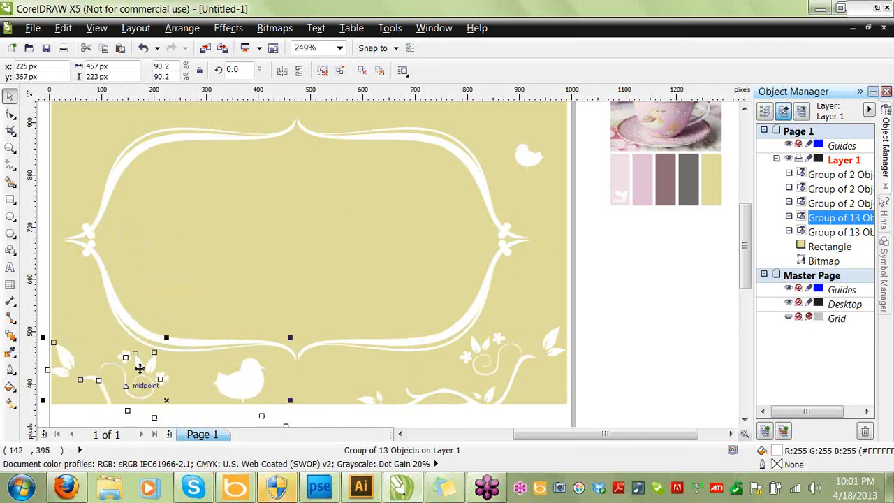
scroll(746, 252, "down", 3)
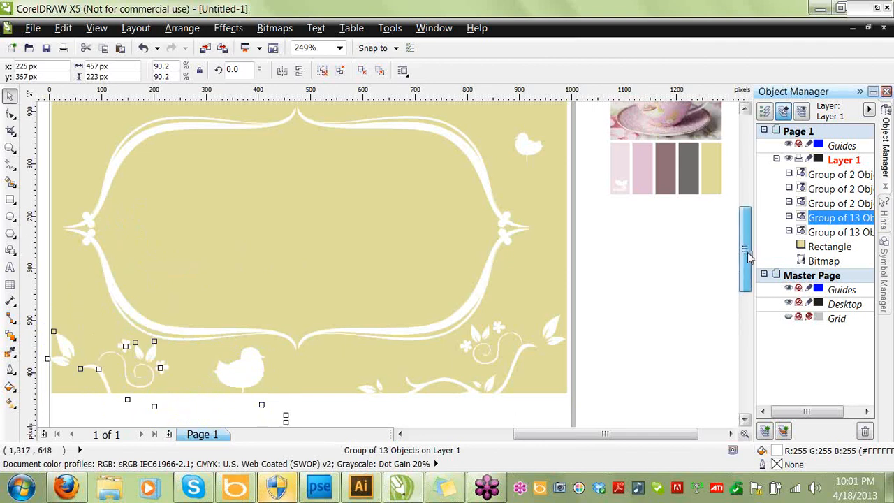
Switch to Firefox and review the two Etsy stationery listings and the wedding monogram samples on the True Love Logos site.
mouse_move(85, 487)
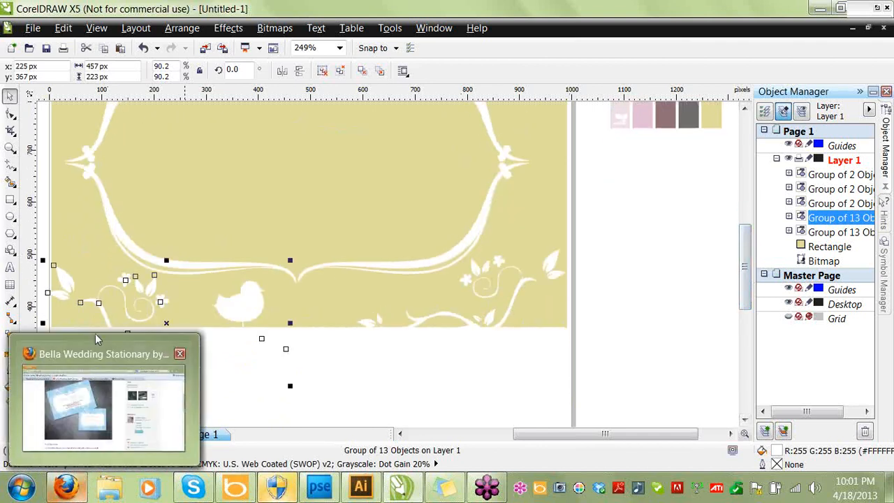
left_click(101, 357)
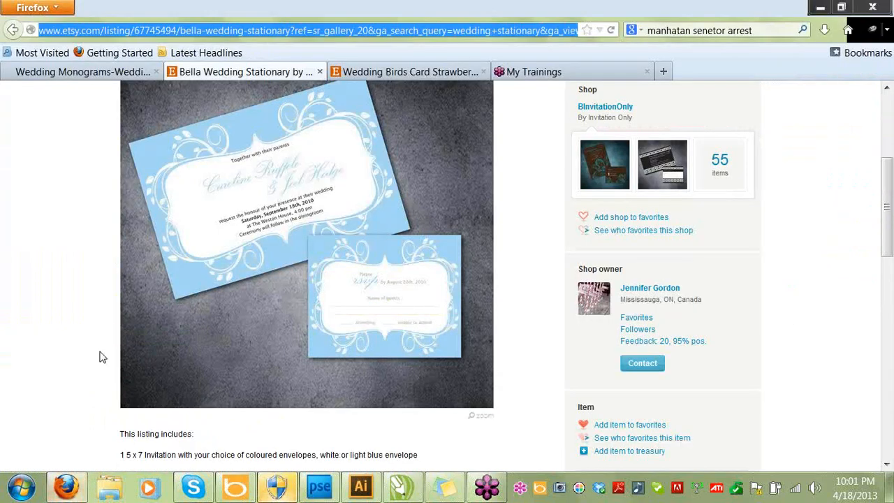
left_click(411, 72)
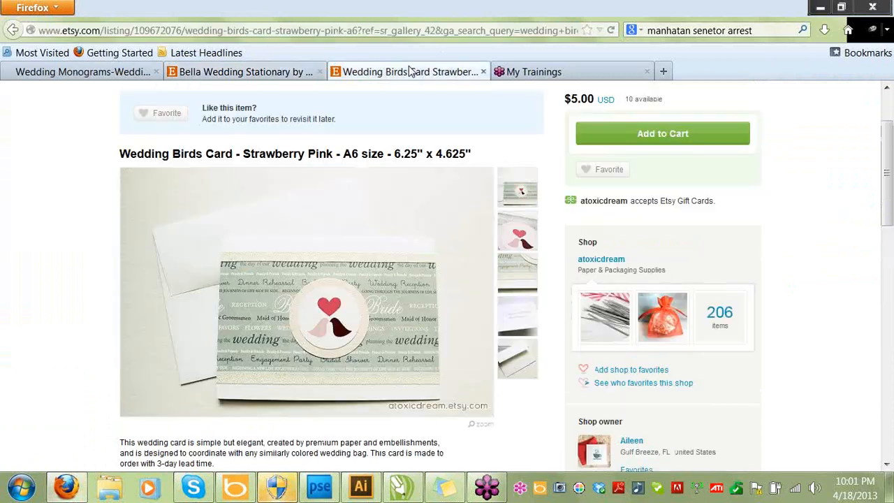
left_click(193, 73)
left_click(98, 74)
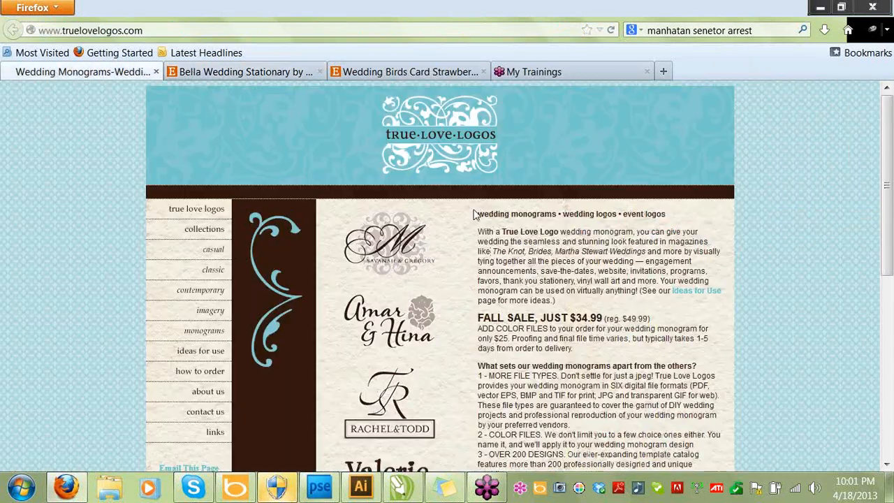
left_click_drag(890, 244, 890, 290)
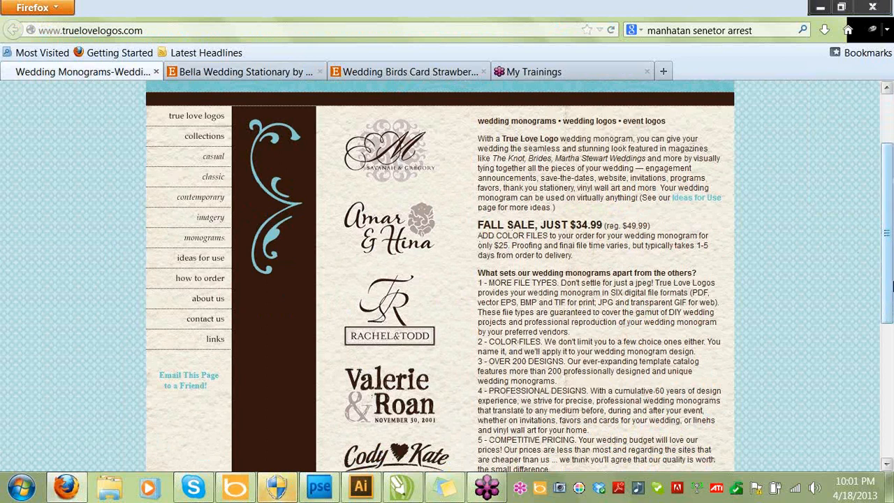
mouse_move(890, 257)
left_mouse_down()
mouse_move(888, 297)
mouse_move(888, 270)
left_mouse_up()
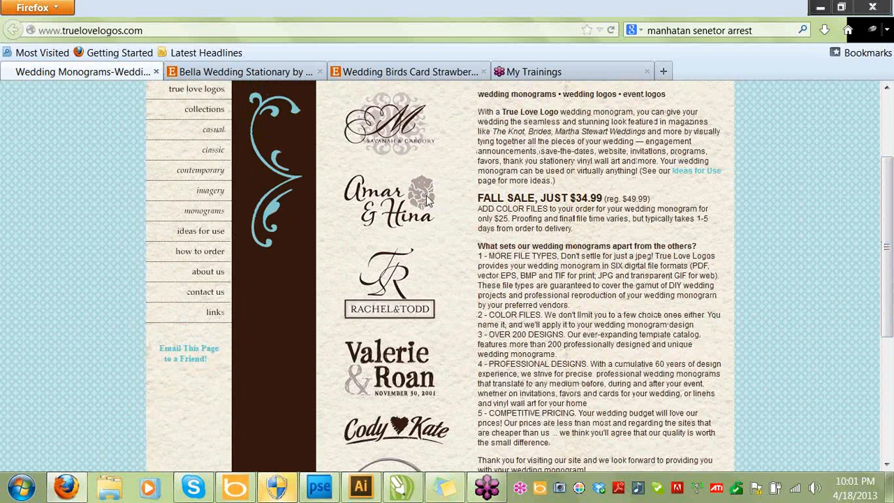
Switch back to CorelDRAW, move the left vine group inside the ornamental frame and enlarge it to about 676 × 330 px.
left_click(402, 487)
left_click_drag(102, 309, 204, 160)
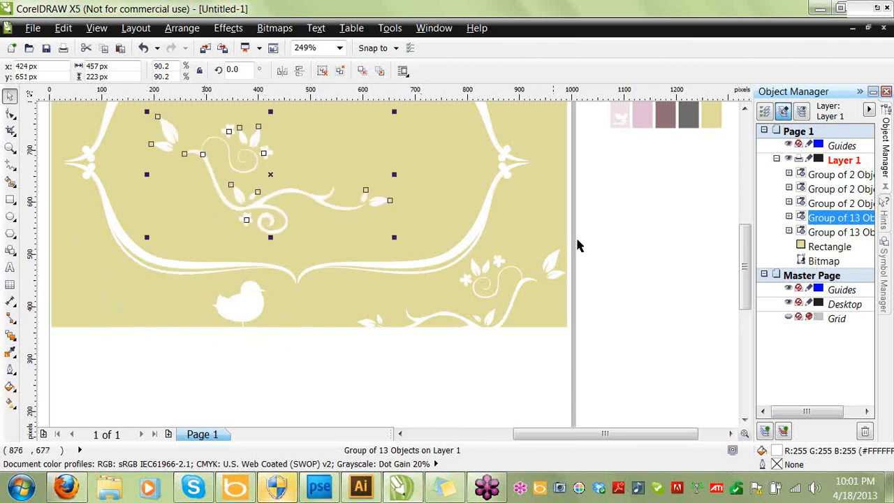
left_click_drag(747, 292, 747, 265)
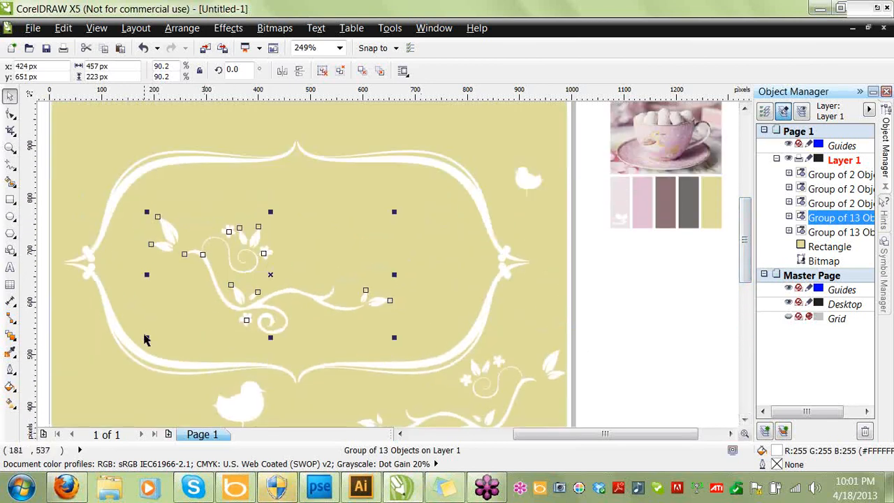
left_click_drag(145, 336, 86, 393)
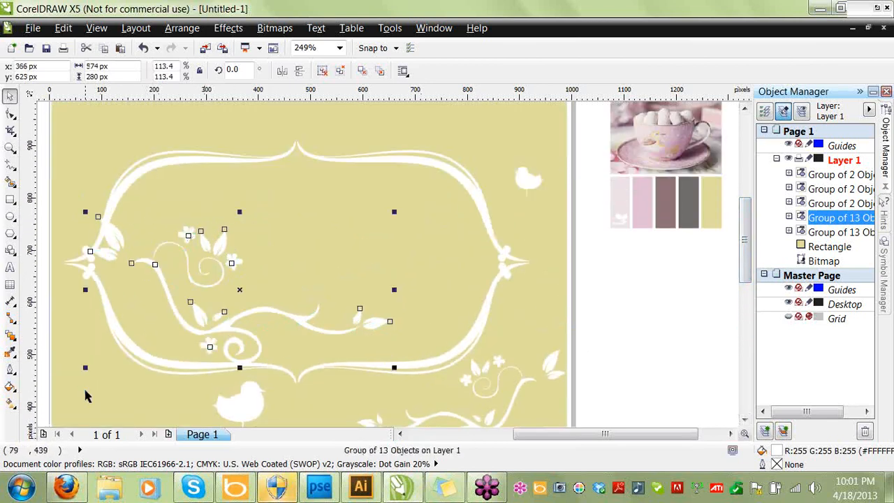
mouse_move(245, 312)
left_mouse_down()
mouse_move(238, 298)
mouse_move(245, 322)
left_mouse_up()
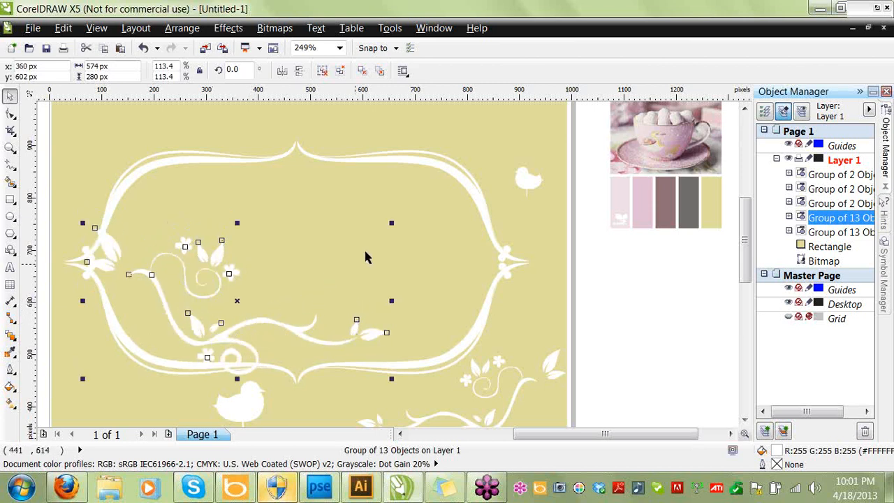
left_click_drag(395, 223, 445, 196)
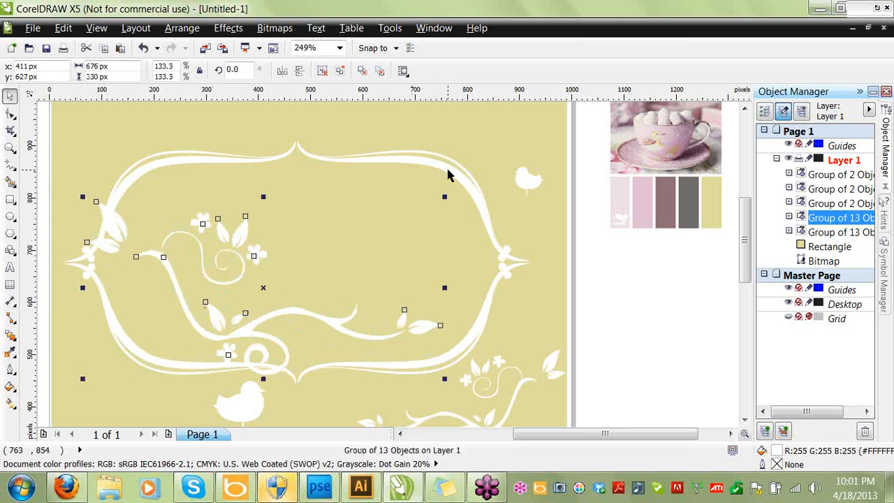
left_click_drag(263, 315, 257, 311)
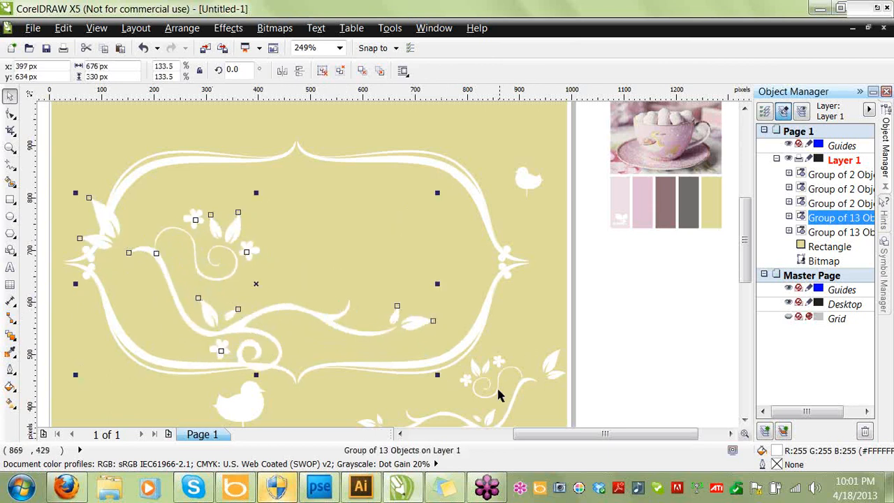
Move the right vine and both birds off the page, into the empty area below the colour palette.
left_click_drag(496, 394, 724, 319)
left_click_drag(529, 183, 642, 281)
left_click_drag(244, 400, 706, 307)
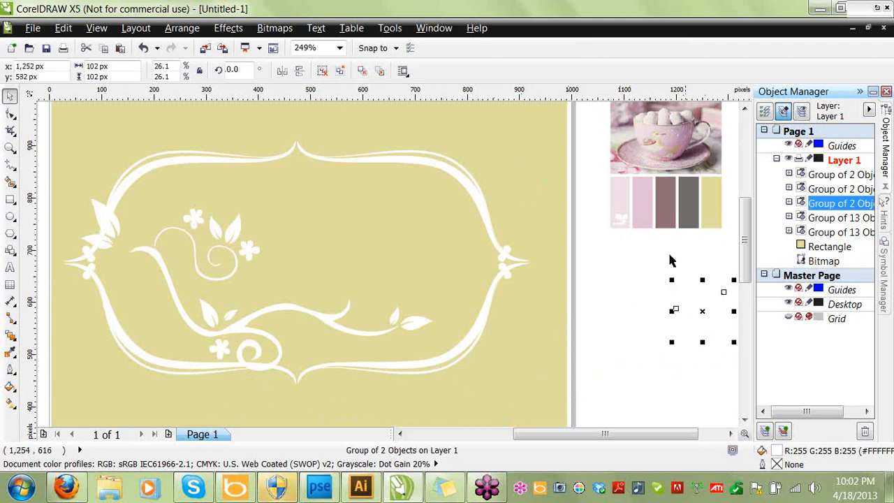
Fill the background rectangle with the palette's dark grey swatch, RGB 112, 108, 106.
left_click(512, 397)
double_click(776, 455)
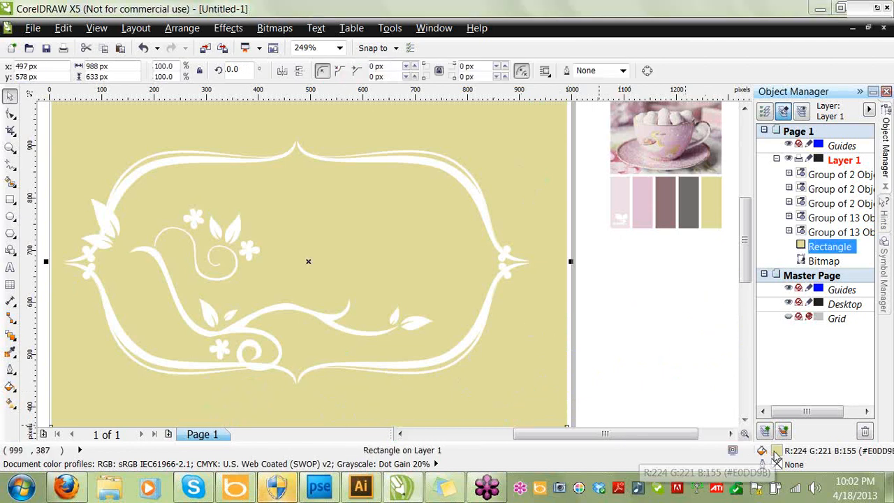
left_click(765, 380)
left_click(685, 202)
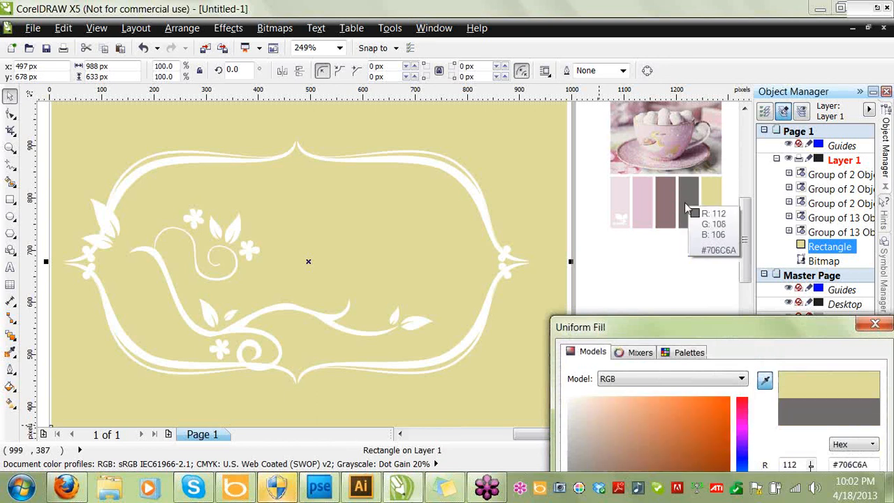
key("Return")
left_click(584, 330)
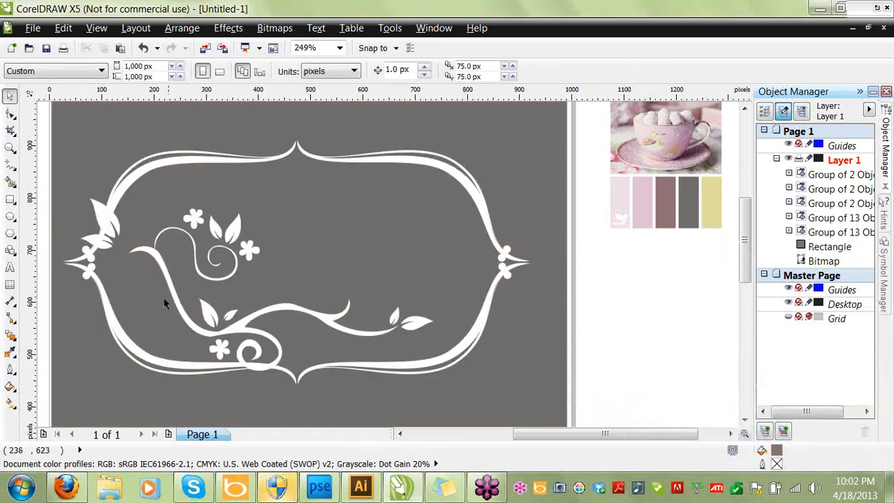
Enlarge the vine inside the frame to about 786 × 384 px and shift it left so its large leaves extend outside the frame.
left_click_drag(177, 312, 156, 293)
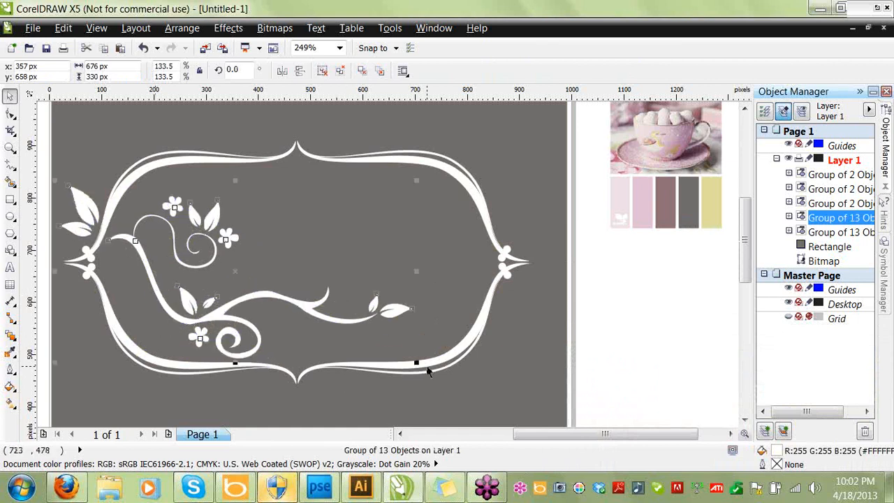
left_click_drag(417, 362, 474, 390)
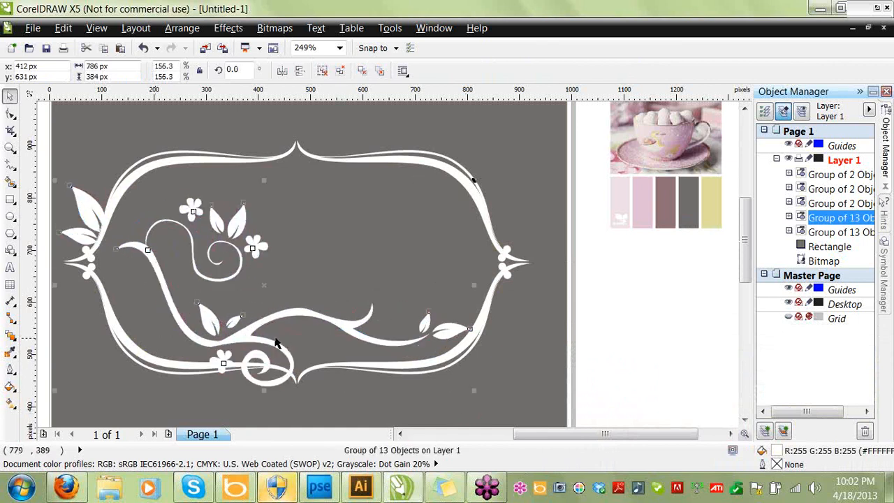
left_click_drag(256, 322, 246, 323)
left_click(595, 354)
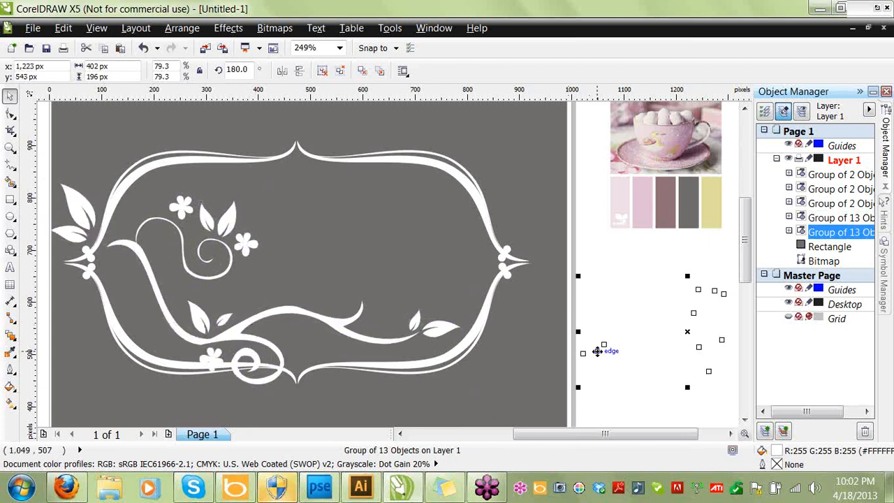
left_click(420, 135)
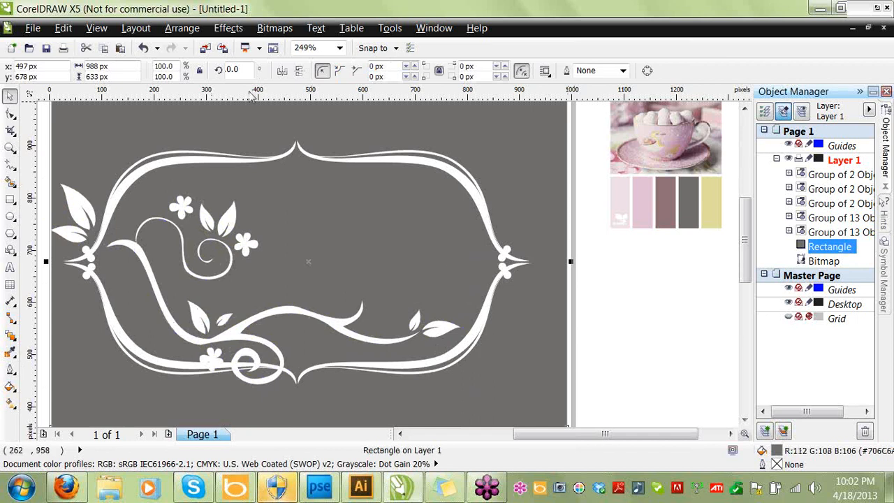
Create a paragraph text box about 595 × 543 px over the ornamental frame and enter the letter "m".
left_click(10, 269)
left_click_drag(154, 120, 464, 404)
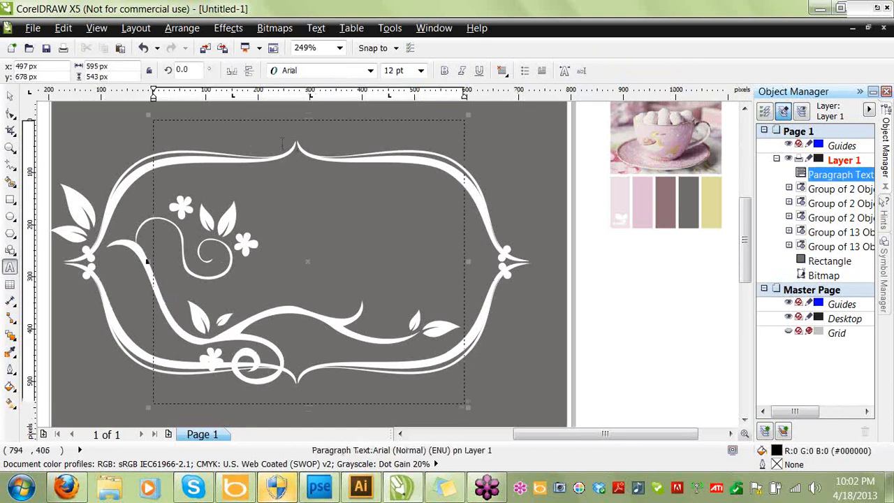
type("m")
Preview fonts on the letter "m" and set it in the Martita script font.
left_click_drag(186, 132, 155, 133)
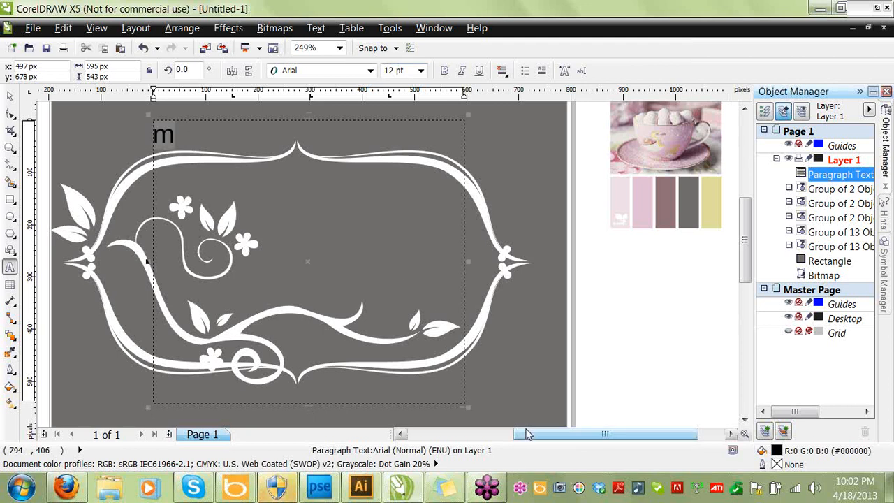
left_click_drag(526, 430, 551, 430)
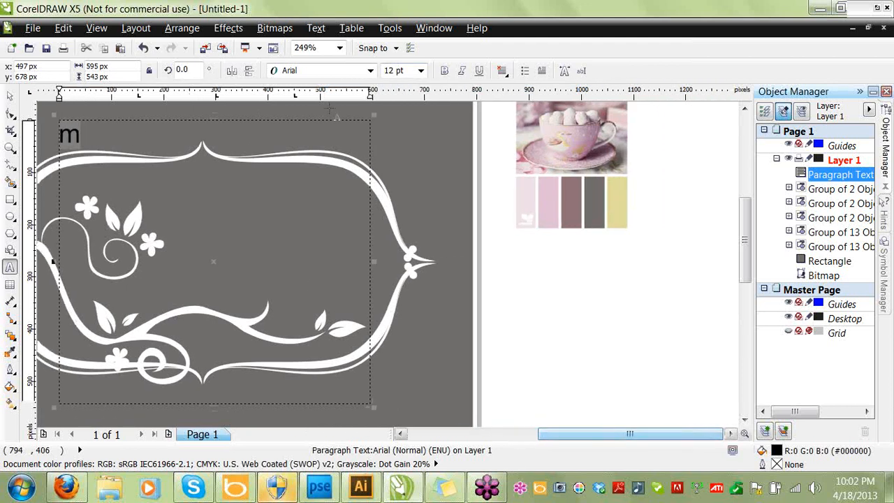
left_click(370, 70)
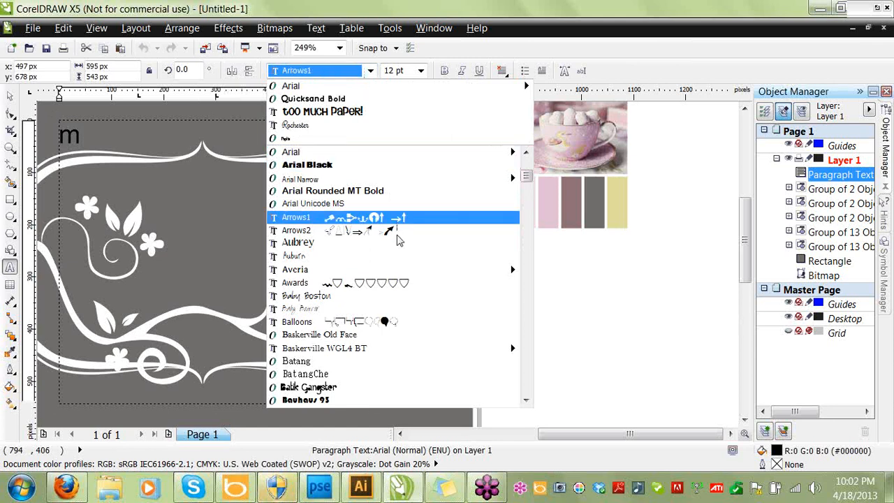
left_click_drag(529, 405, 527, 401)
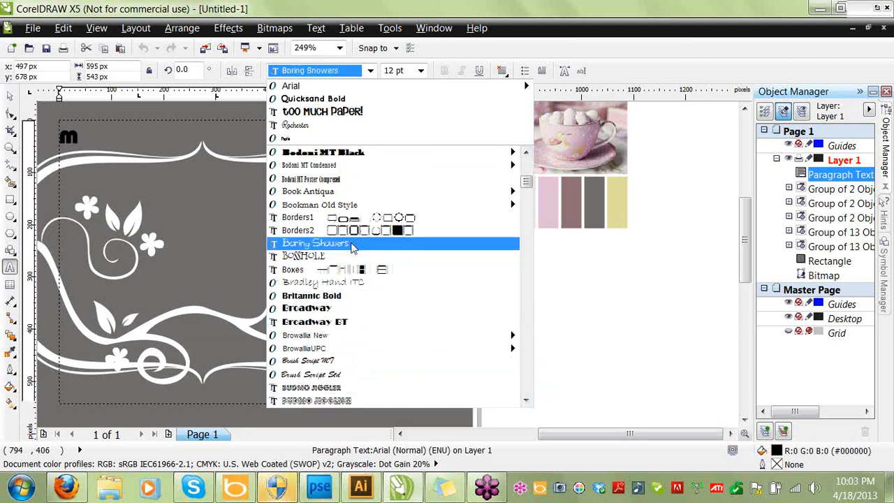
mouse_move(340, 206)
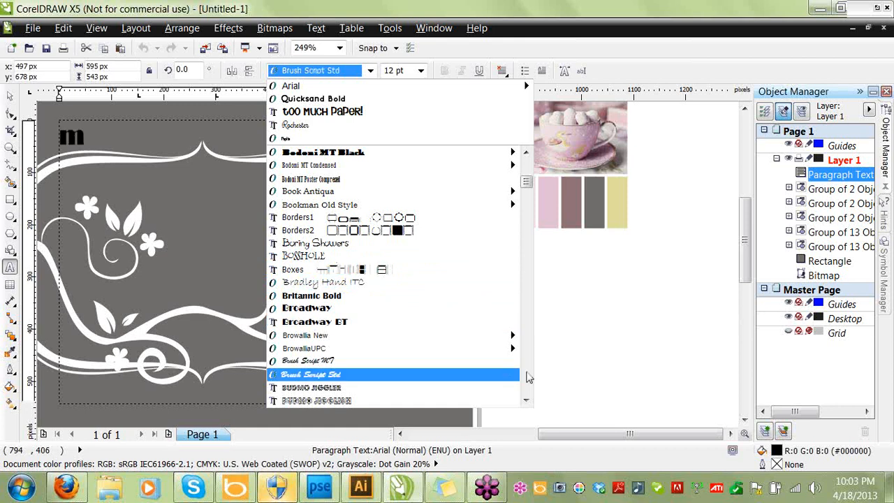
left_click(526, 400)
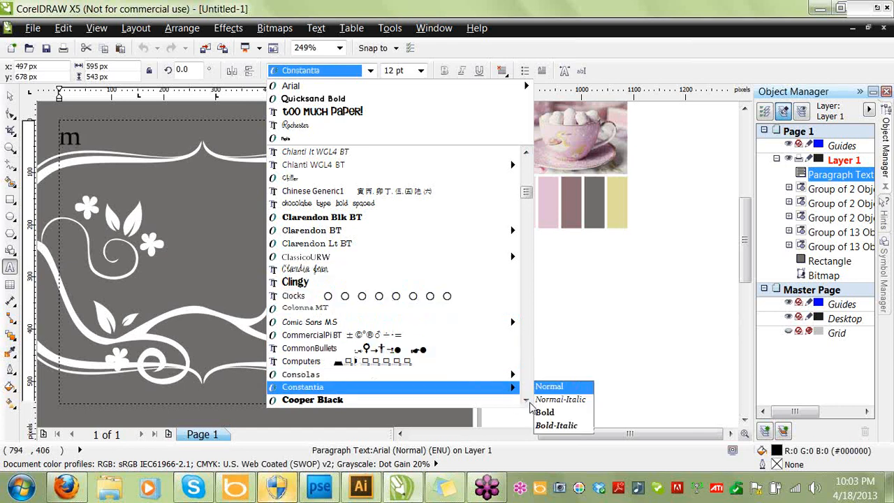
left_click(527, 401)
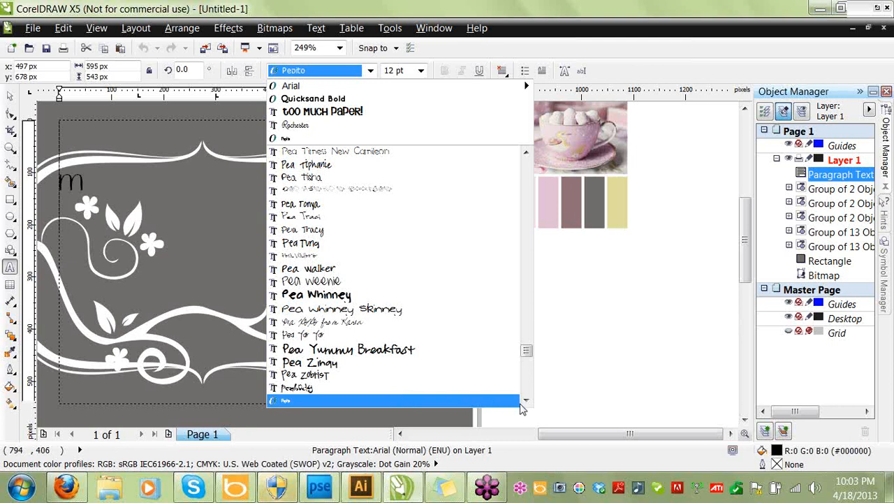
left_click(526, 403)
left_click(526, 402)
left_click(526, 403)
left_click(527, 403)
left_click(527, 403)
left_click(527, 403)
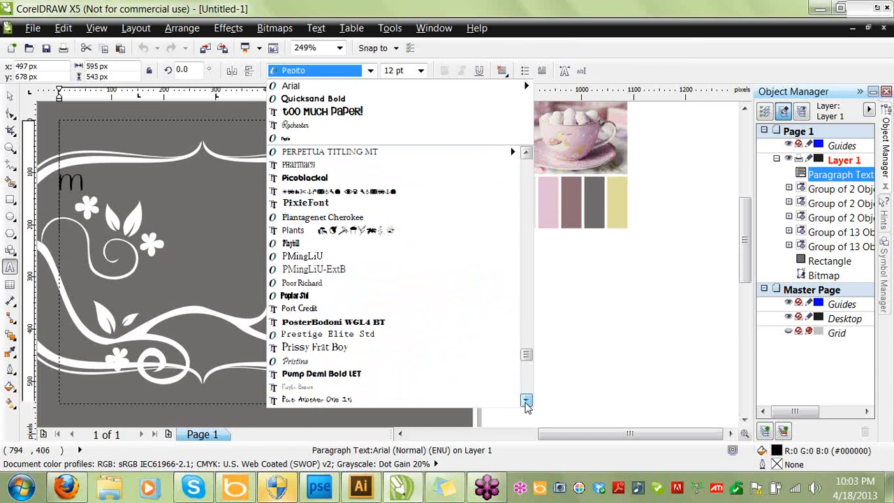
key("m")
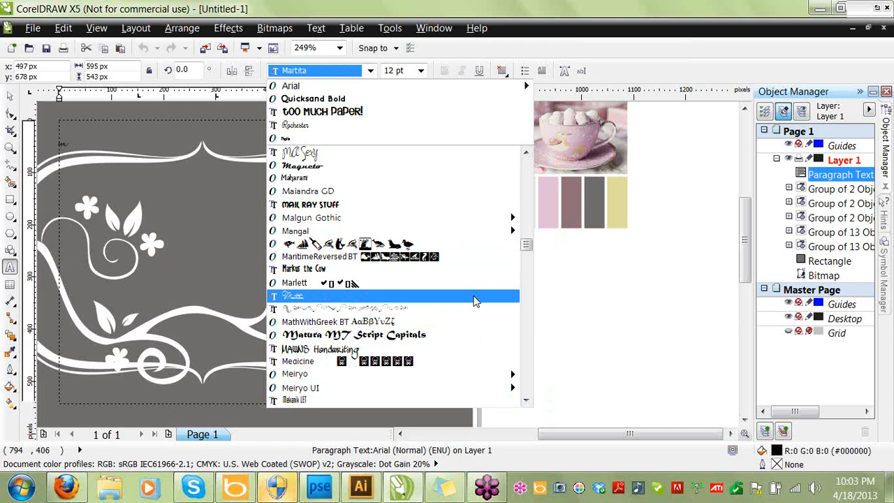
left_click(474, 300)
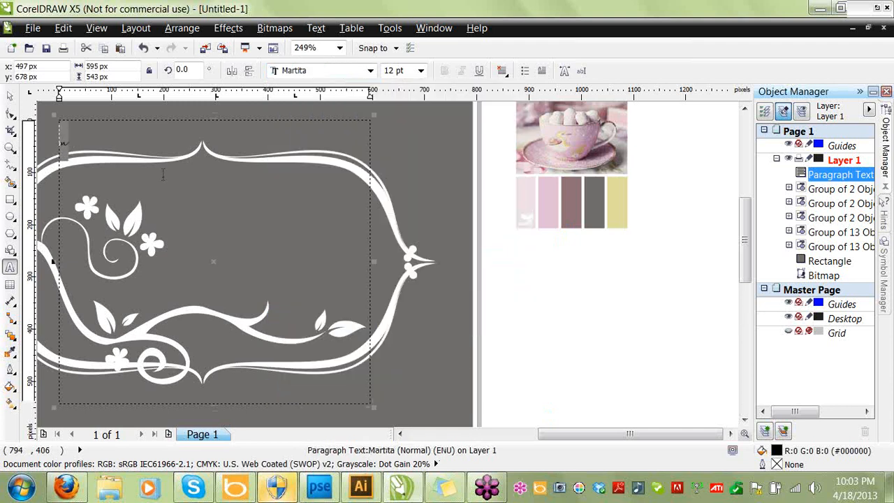
Replace the lowercase letter in the text box with a capital "M".
key("Delete")
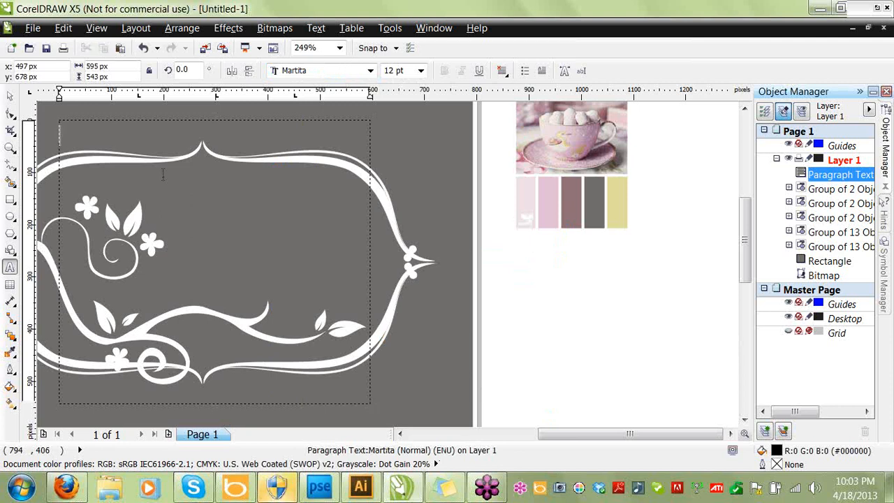
type("M")
left_click(10, 96)
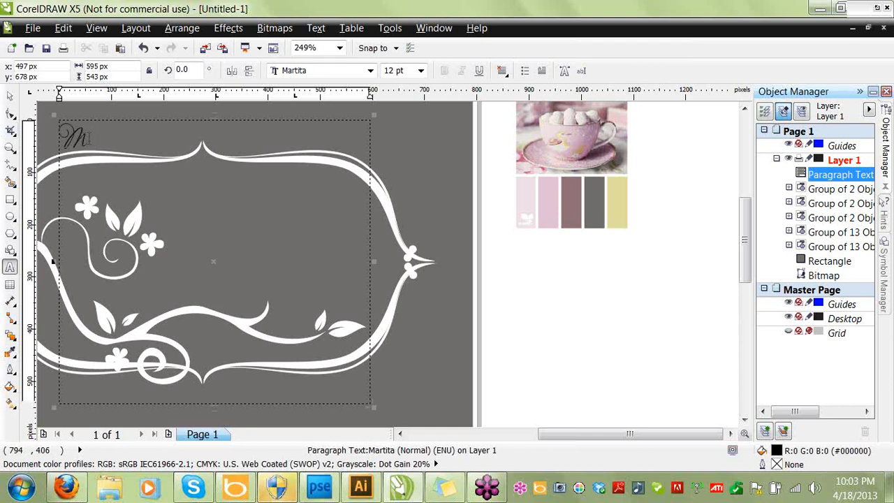
Set the letter M to 100 pt and enlarge its text box to about 727 × 663 px.
key("ctrl+a")
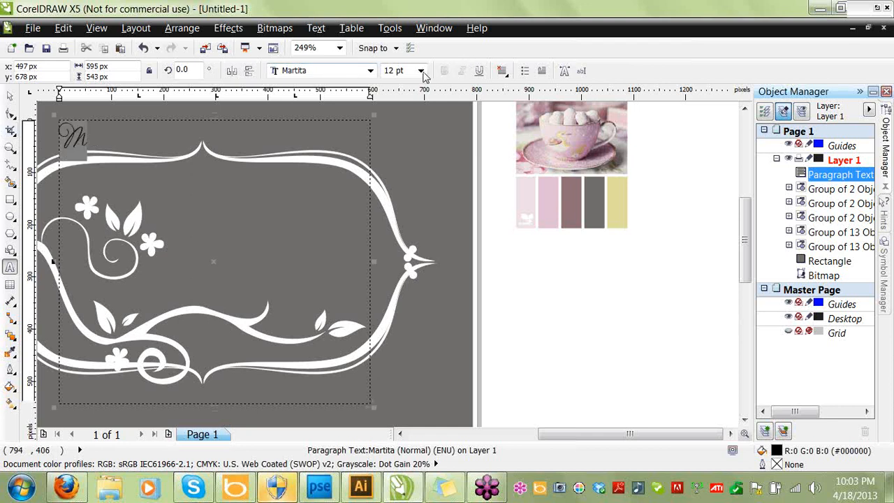
left_click(423, 73)
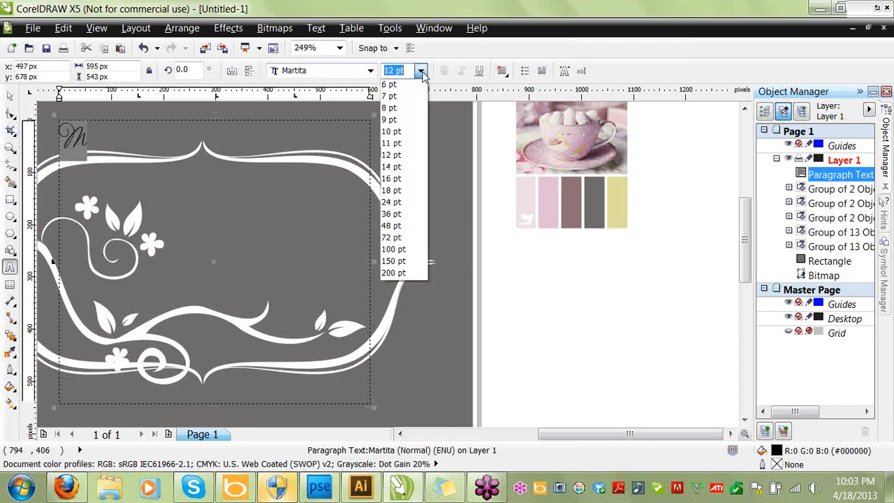
left_click(393, 249)
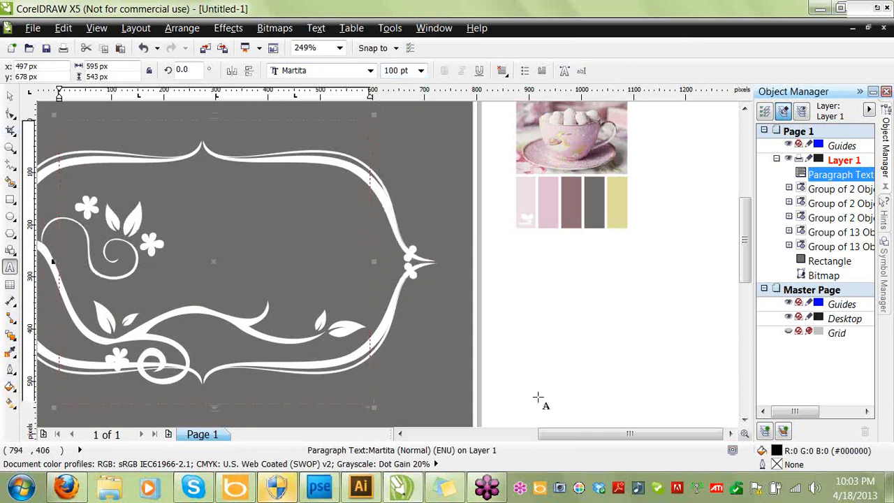
left_click_drag(375, 409, 442, 393)
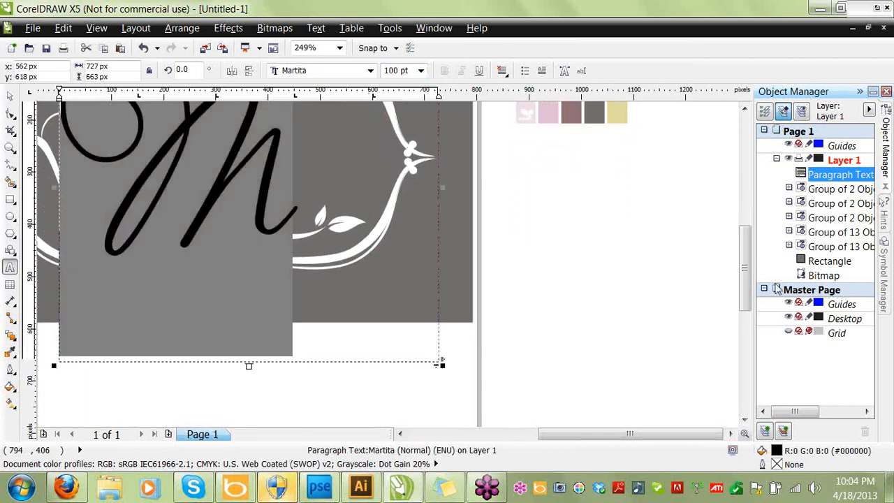
left_click_drag(744, 269, 743, 220)
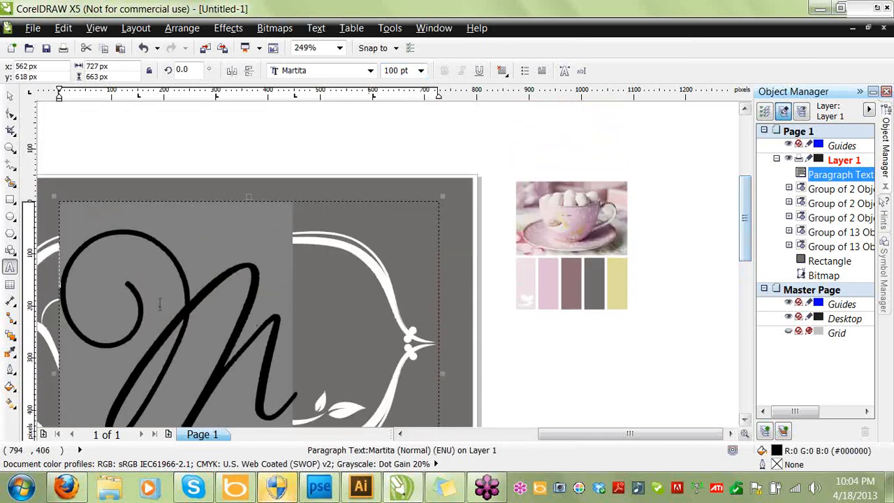
Fill the letter M with white sampled from the ornamental frame.
double_click(776, 452)
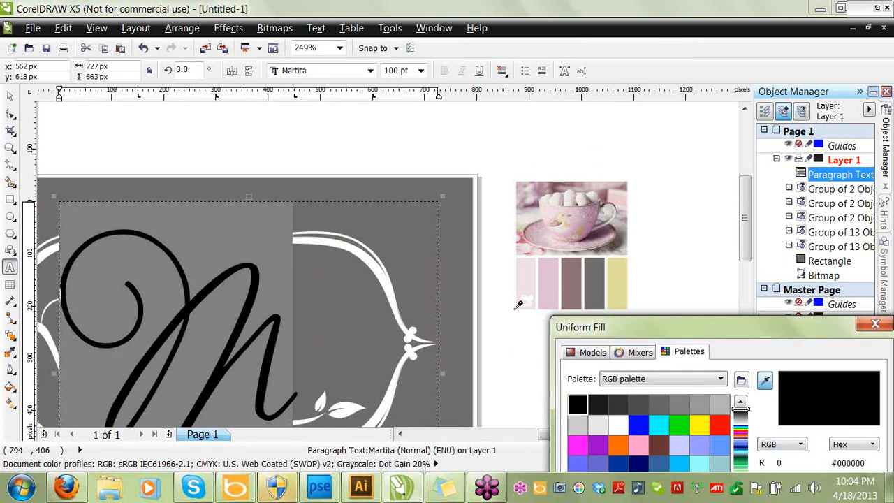
left_click(765, 380)
left_click(378, 268)
left_click(379, 266)
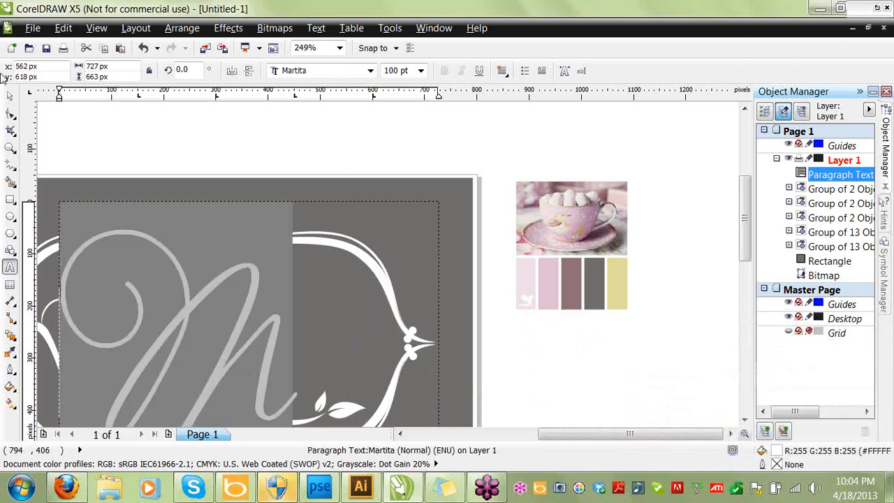
Move the M's text box over the ornamental frame, centring the box at about x 582, y 616 px.
left_click(10, 95)
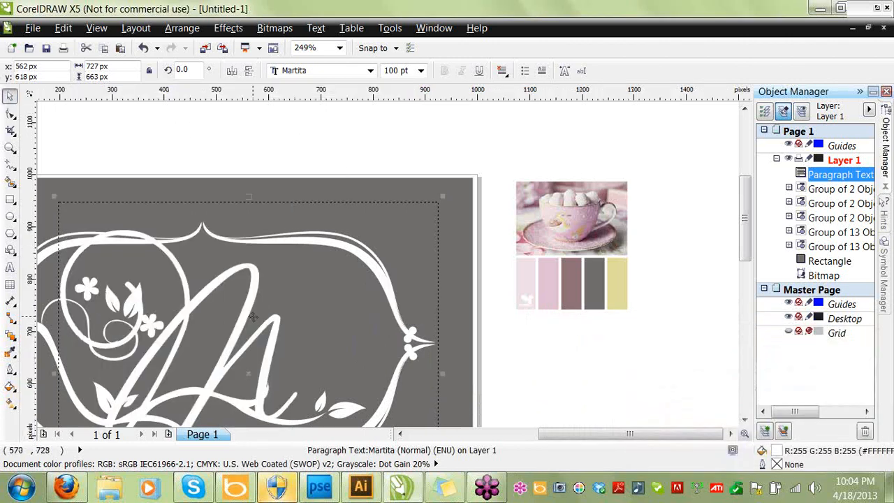
left_click_drag(251, 316, 304, 276)
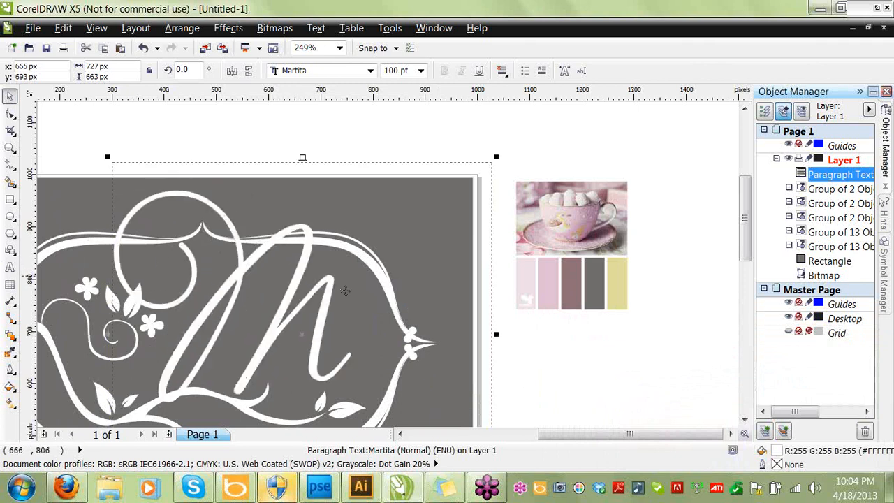
left_click(339, 48)
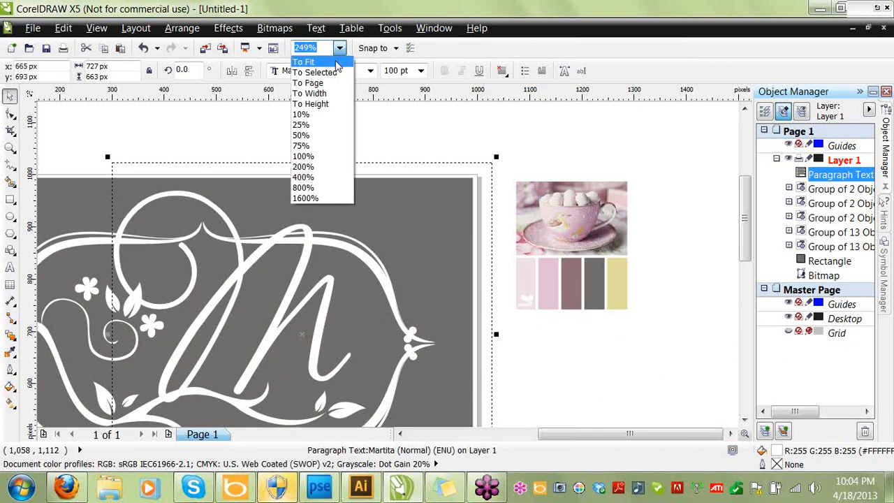
left_click(337, 65)
left_click(342, 264)
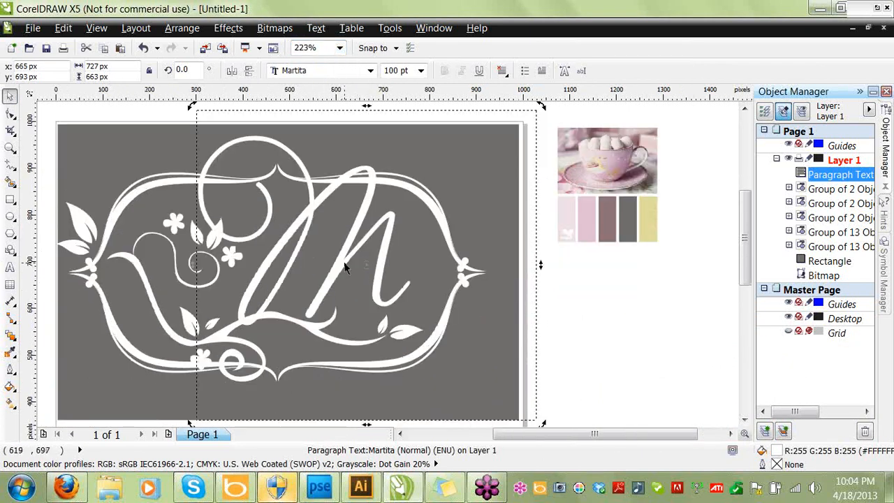
left_click_drag(342, 263, 303, 299)
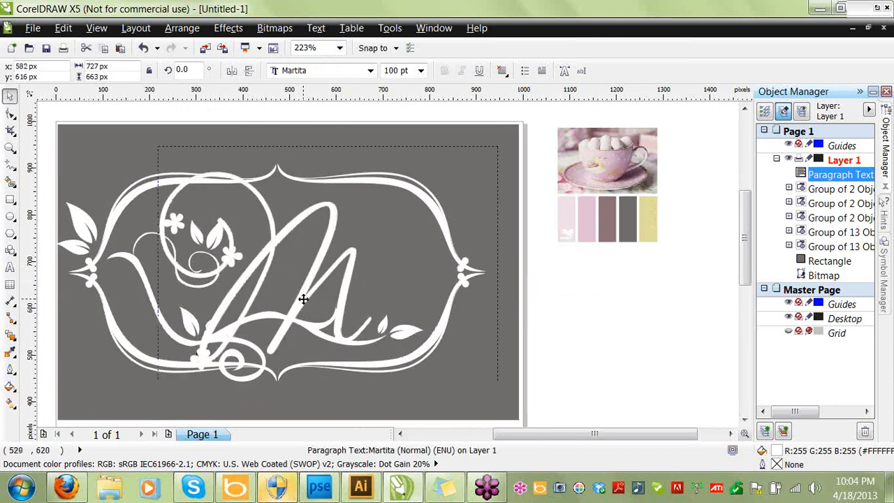
Enlarge the text box to about 899 × 820 px and lower the M into the frame.
left_click_drag(505, 138, 582, 125)
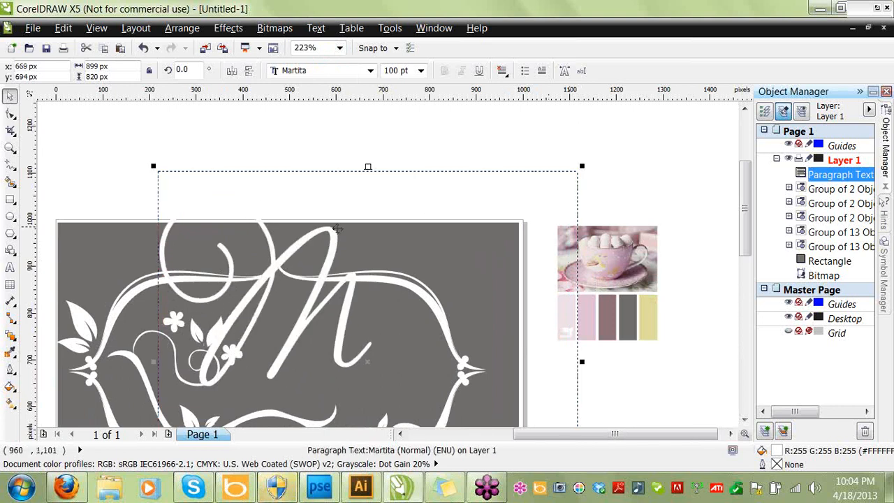
left_click_drag(333, 242, 332, 327)
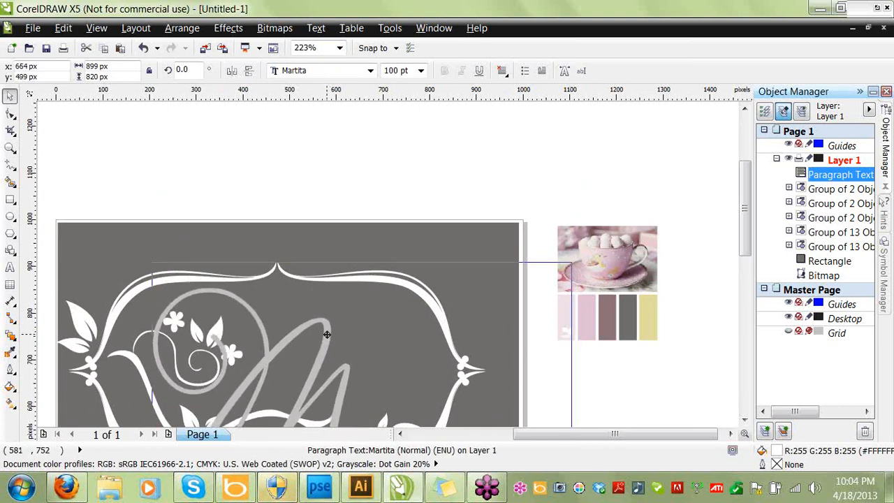
scroll(746, 230, "down", 3)
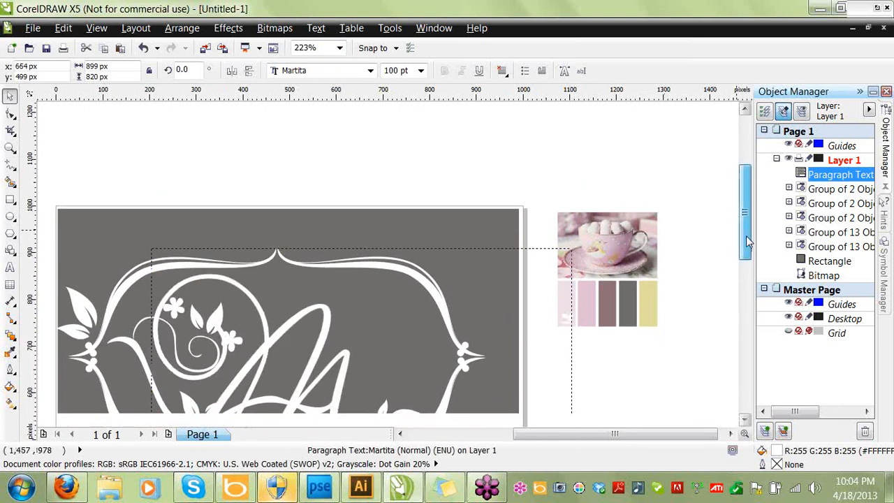
Move the vine out of the frame to the empty area beside the page.
left_click_drag(135, 241, 634, 230)
left_click(255, 260)
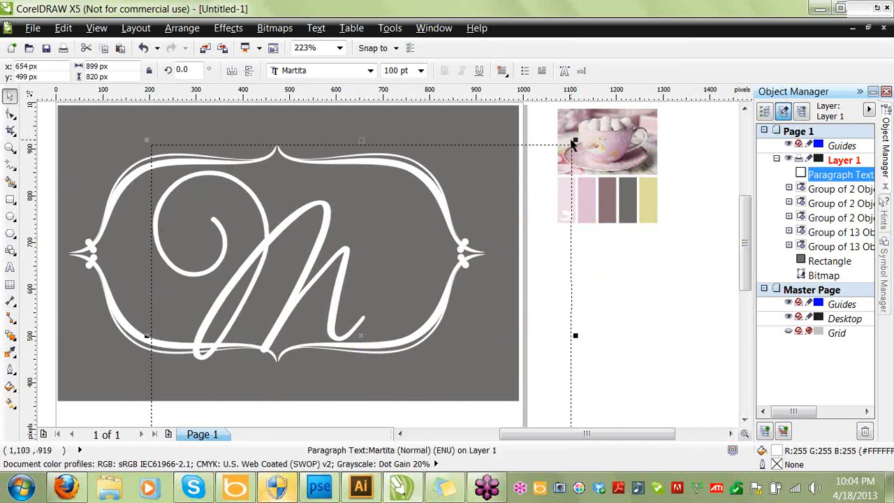
Set the letter M to 150 pt and enlarge its text box to about 1,107 × 1,009 px.
mouse_move(599, 134)
left_mouse_down()
mouse_move(645, 87)
mouse_move(613, 130)
left_mouse_up()
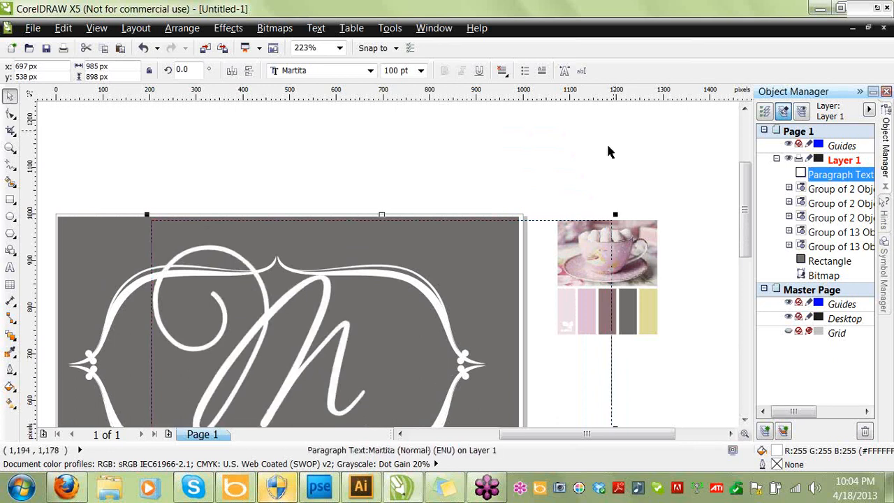
double_click(335, 351)
left_click_drag(358, 352, 151, 378)
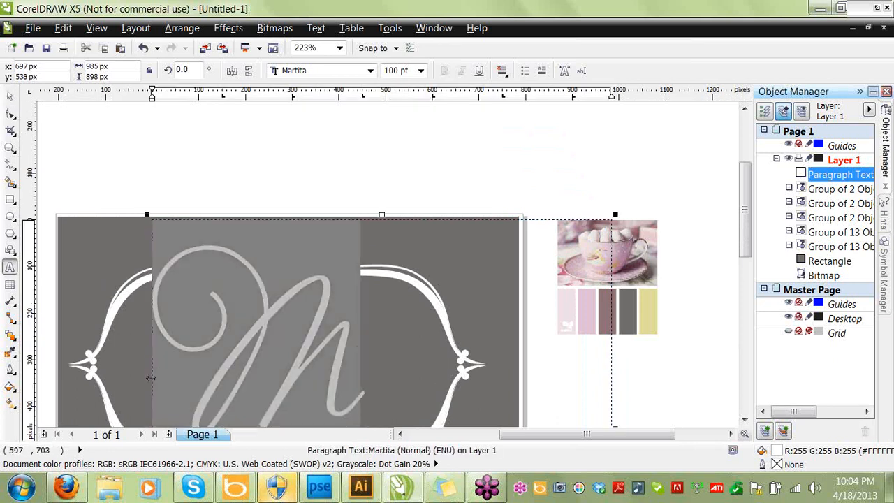
left_click(420, 71)
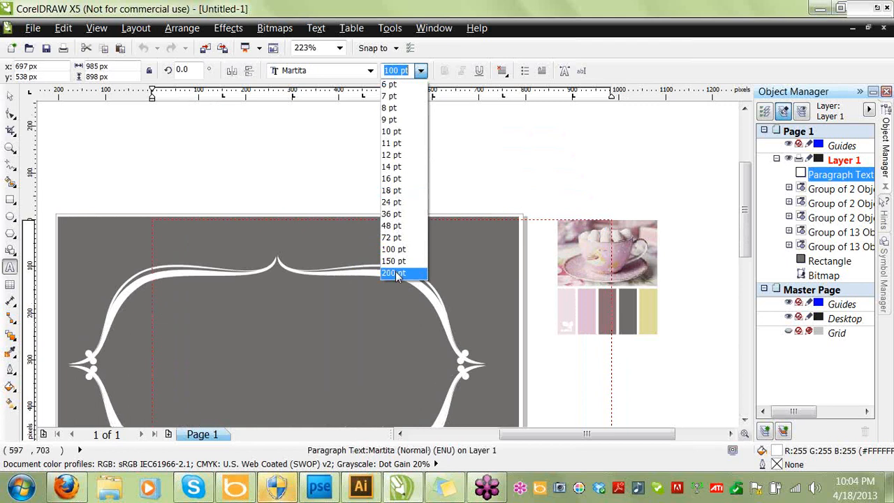
left_click(395, 262)
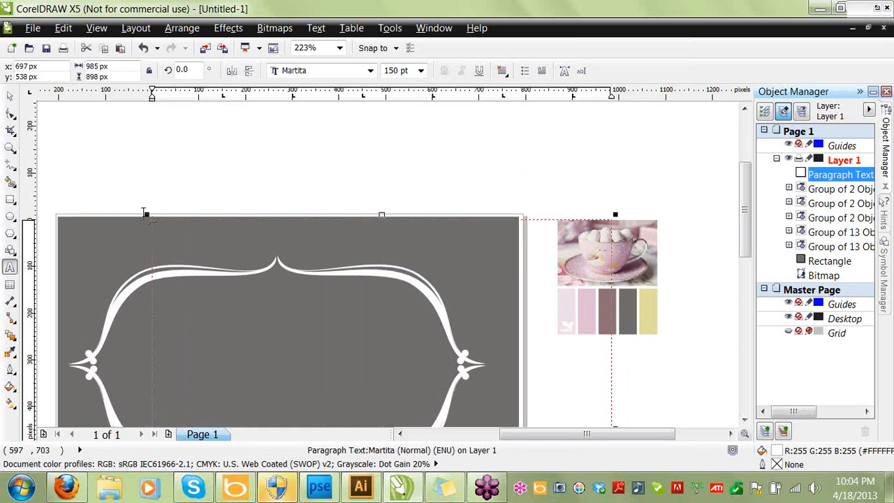
left_click_drag(146, 213, 90, 163)
left_click_drag(749, 213, 750, 252)
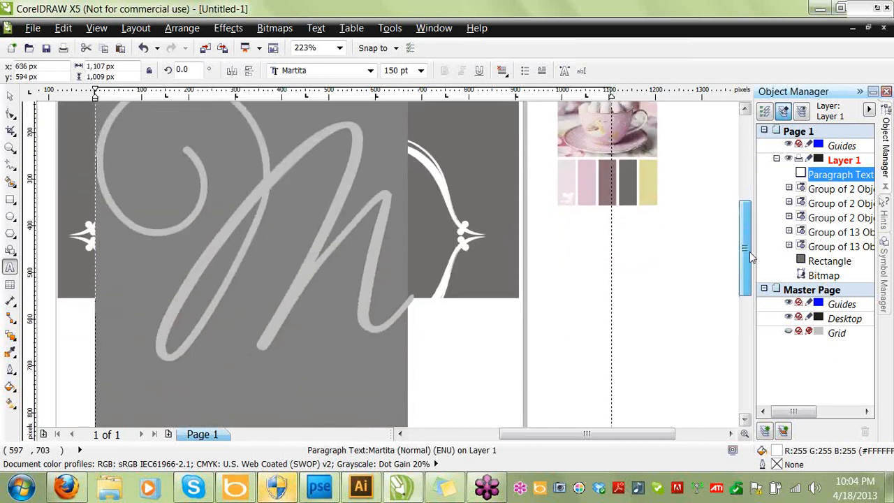
Shift the enlarged M over the frame, centring its text box at about x 670, y 550 px.
left_click(11, 95)
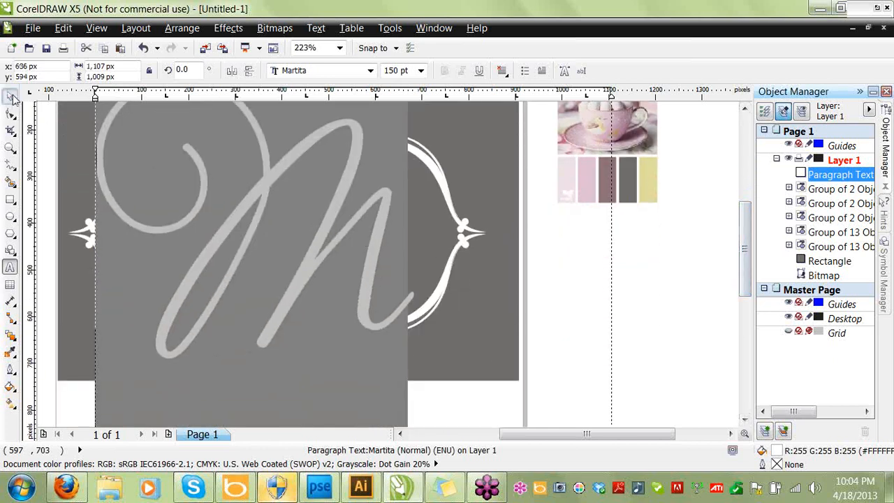
left_click_drag(372, 264, 389, 281)
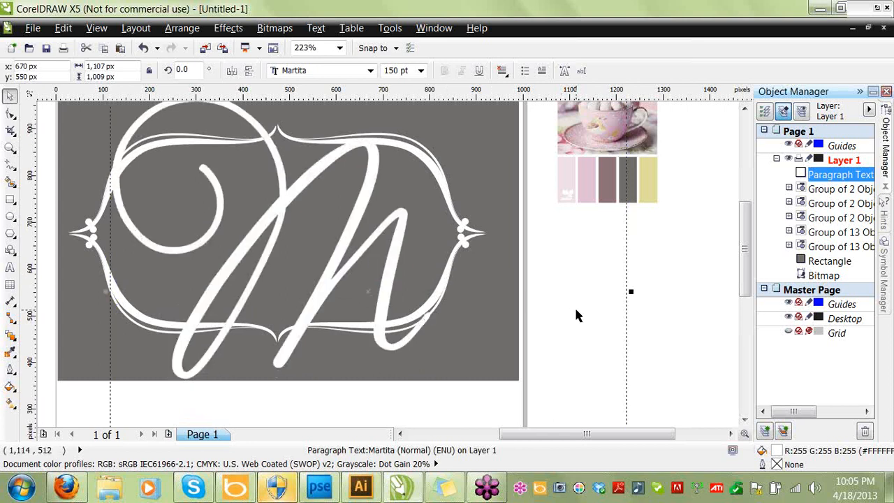
left_click(681, 323)
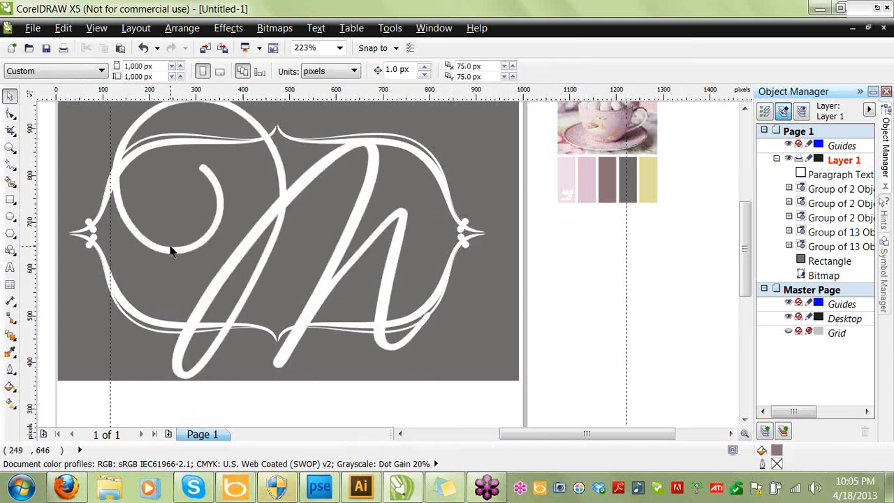
Recolour the ornamental frame with a uniform light grey fill, #EBEBEB.
left_click(87, 227)
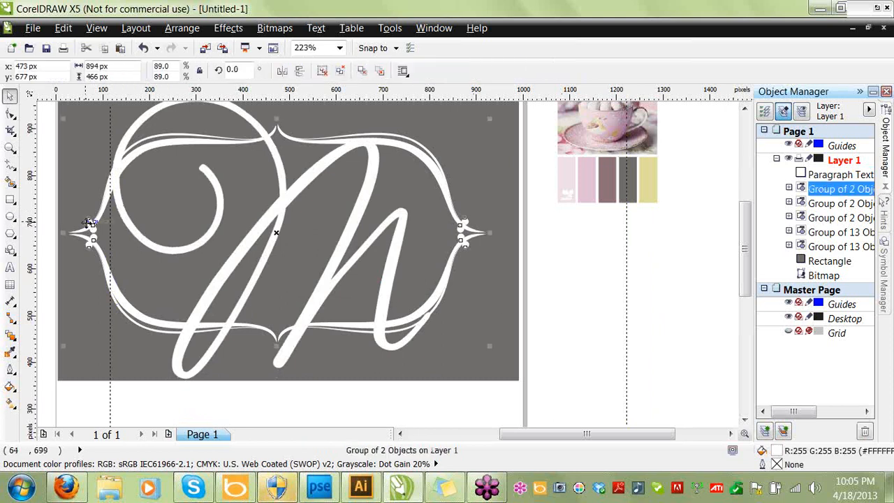
double_click(777, 452)
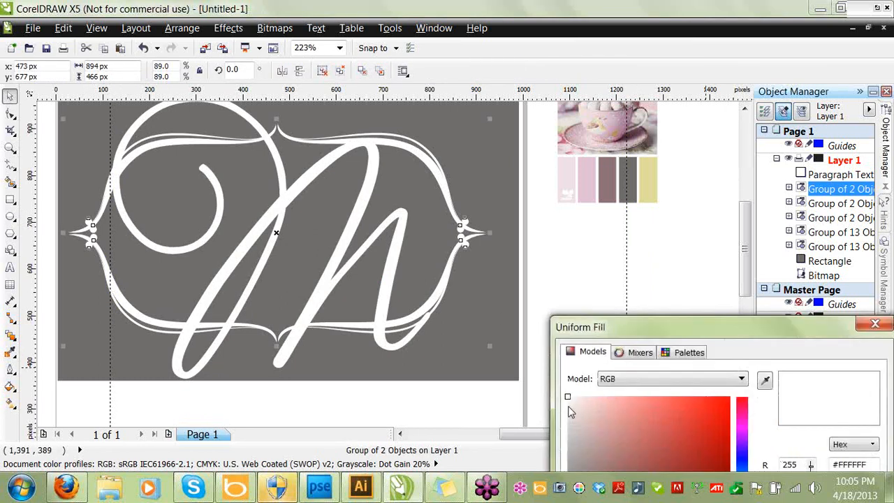
left_click(569, 408)
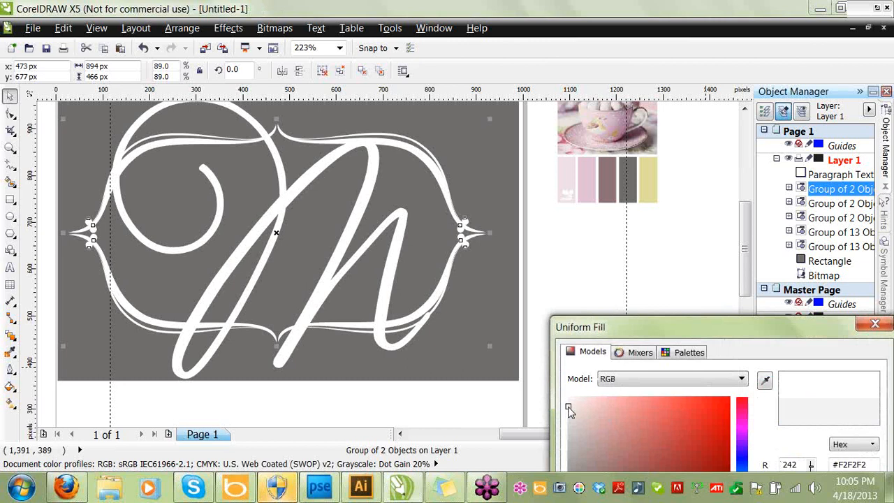
left_click(569, 413)
key("Return")
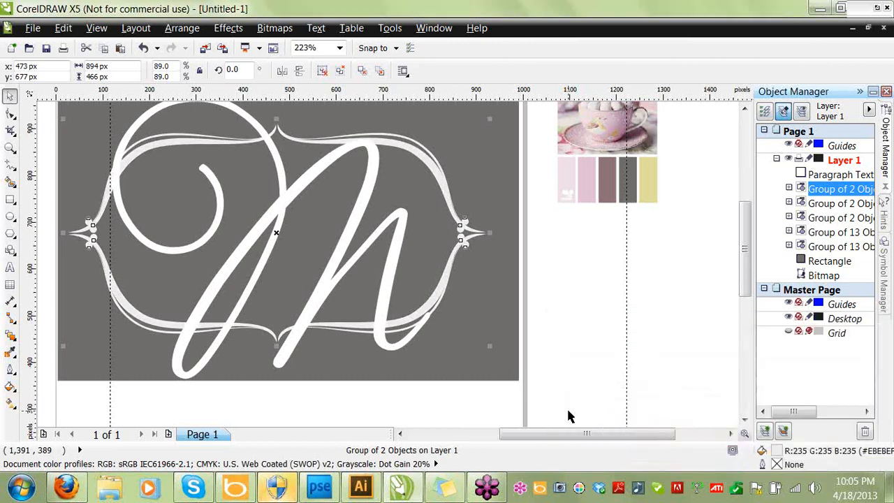
left_click(556, 316)
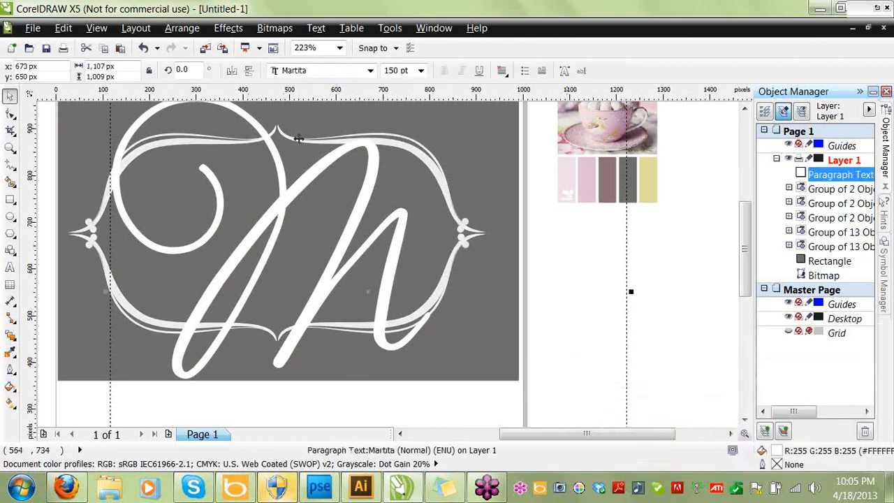
Move the vine beside the page upward so its centre sits at about x 1,481, y 742 px.
left_click(370, 71)
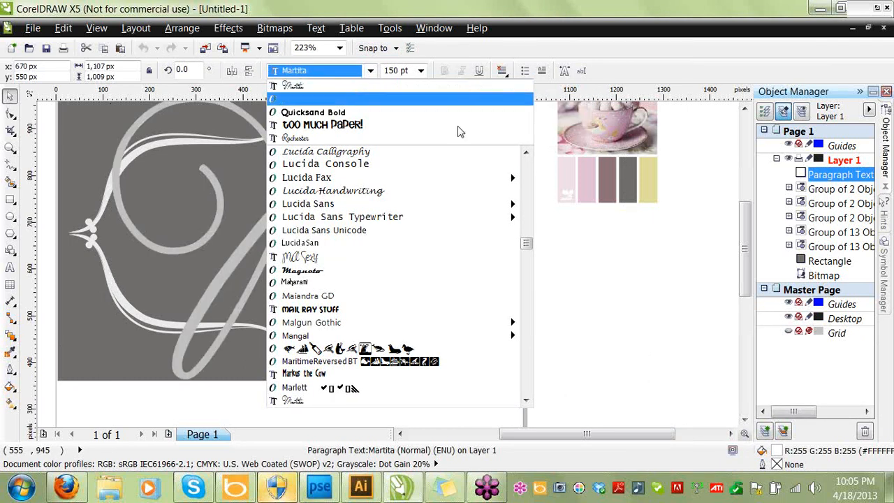
left_click(672, 278)
left_click_drag(669, 275, 682, 183)
left_click(676, 119)
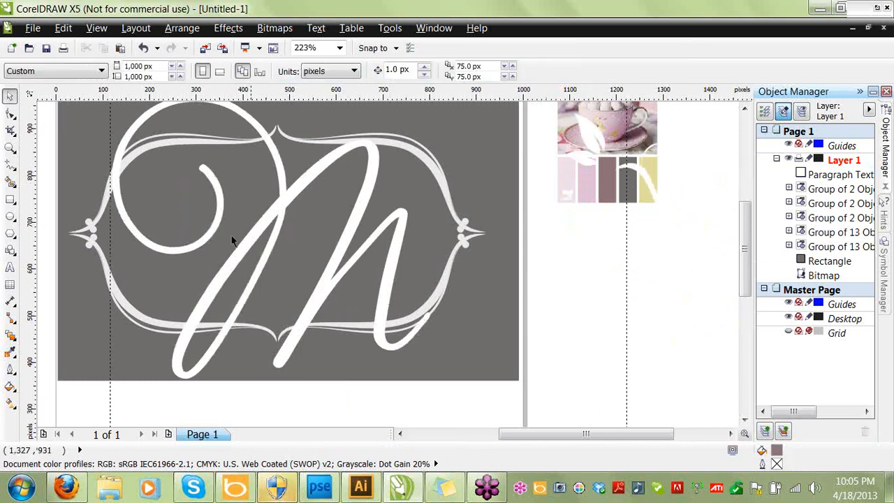
left_click(342, 272)
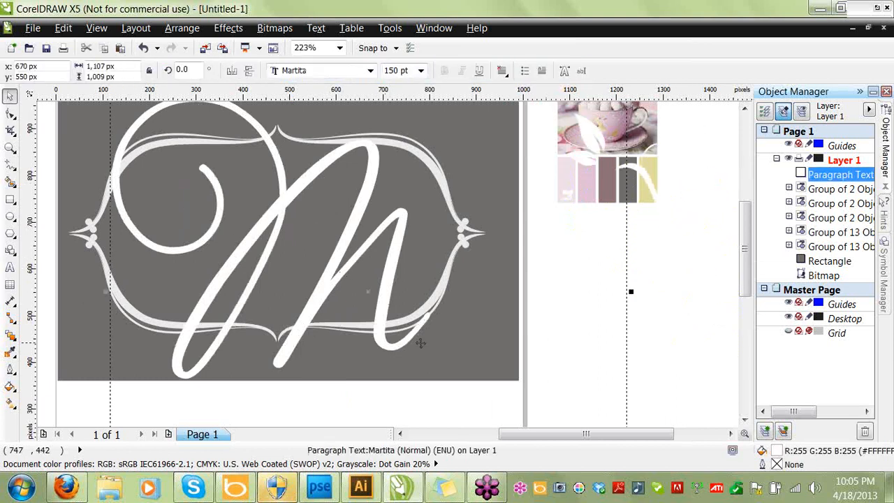
left_click(370, 71)
type("Aria")
left_click(690, 144)
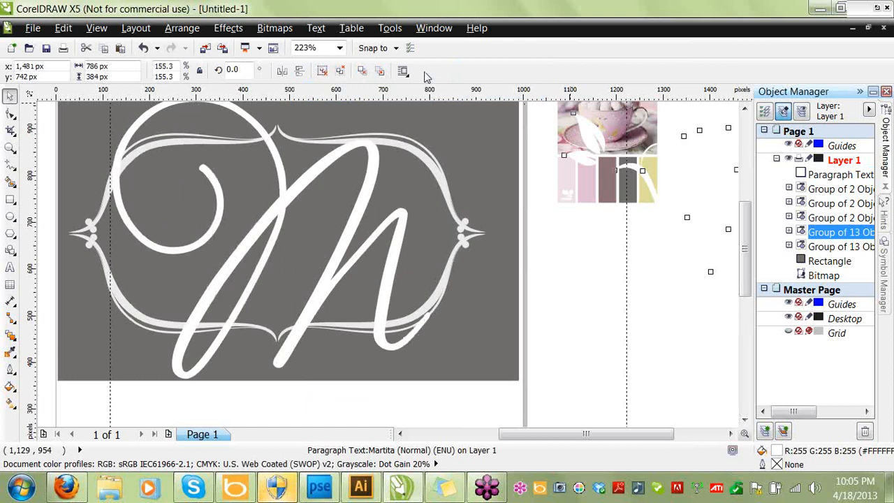
left_click(679, 112)
scroll(744, 223, "up", 3)
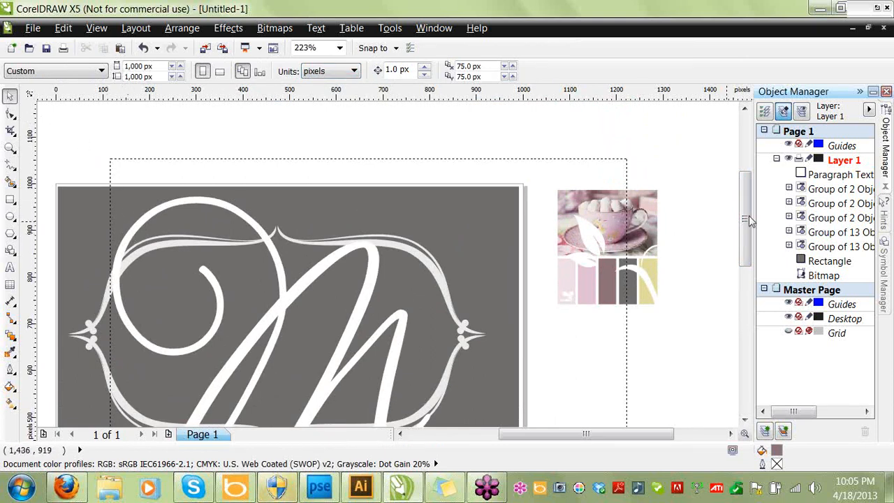
left_click_drag(744, 219, 738, 243)
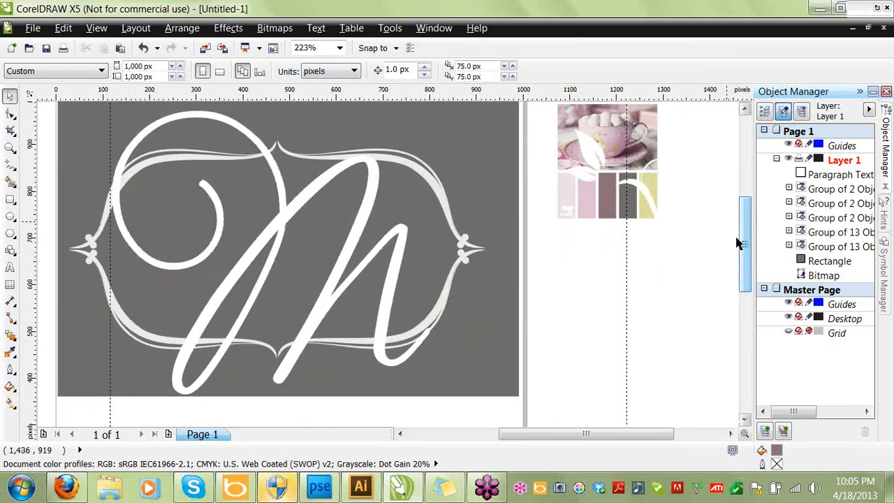
Move the light grey ornamental frame off the page, beside the colour palette image.
left_click(455, 261)
left_click(82, 246)
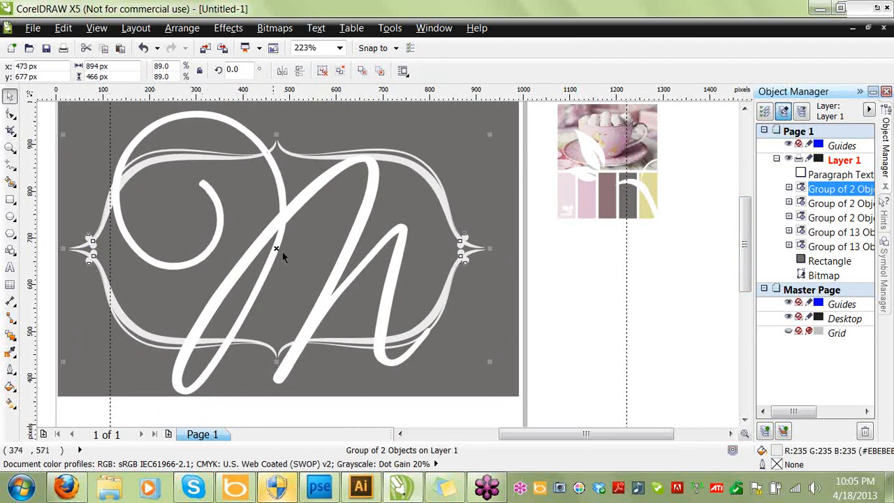
left_click_drag(84, 248, 586, 300)
Shift the white M upward so its text box is centred at about x 688, y 622 px.
left_click(382, 300)
left_click_drag(325, 299, 333, 265)
left_click_drag(749, 223, 748, 210)
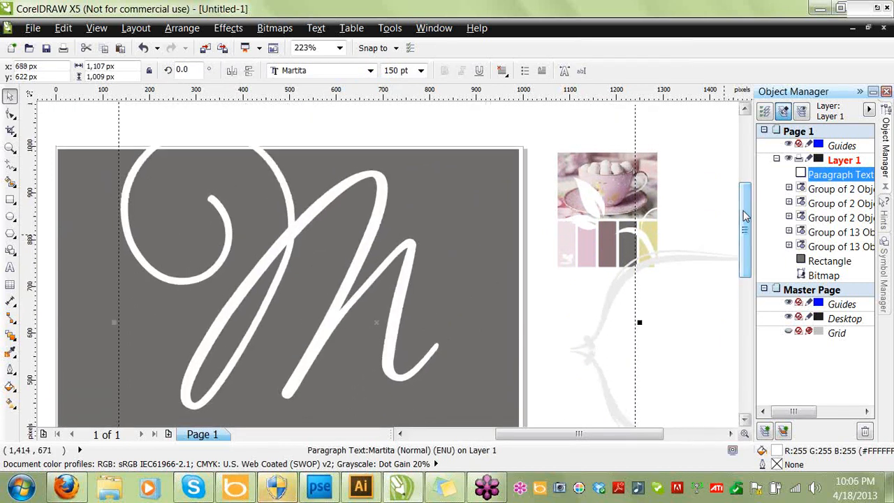
Switch to Firefox to examine the sample monograms on the True Love Logos page, and return to CorelDRAW.
left_click(66, 489)
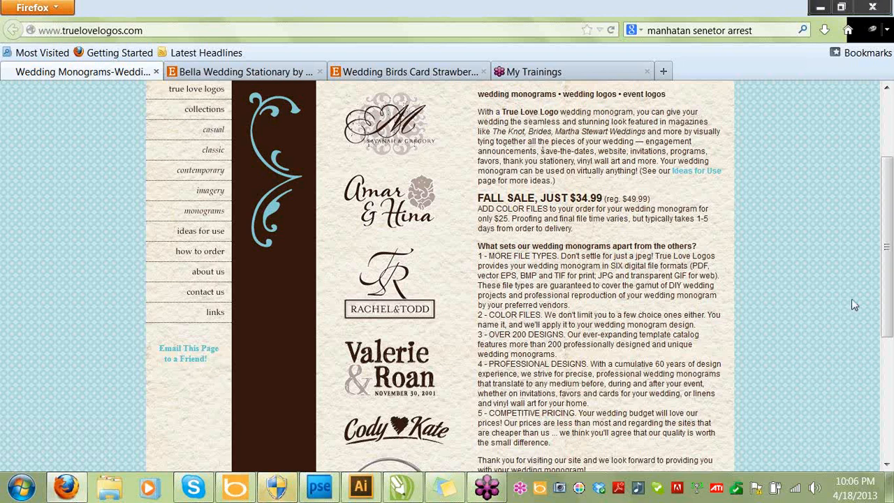
left_click_drag(885, 272, 891, 391)
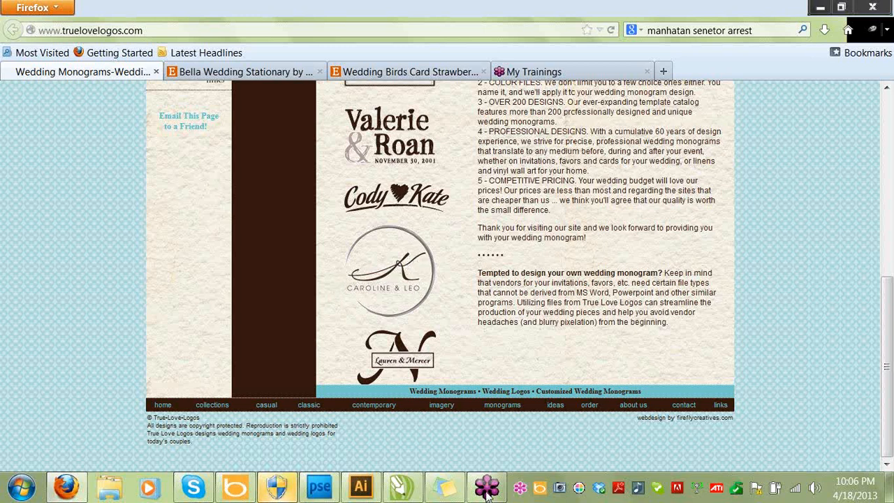
mouse_move(487, 489)
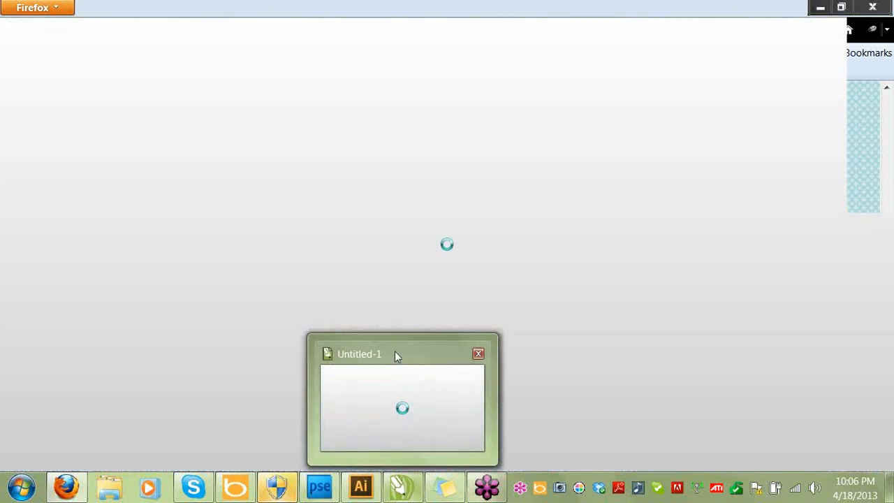
left_click(394, 352)
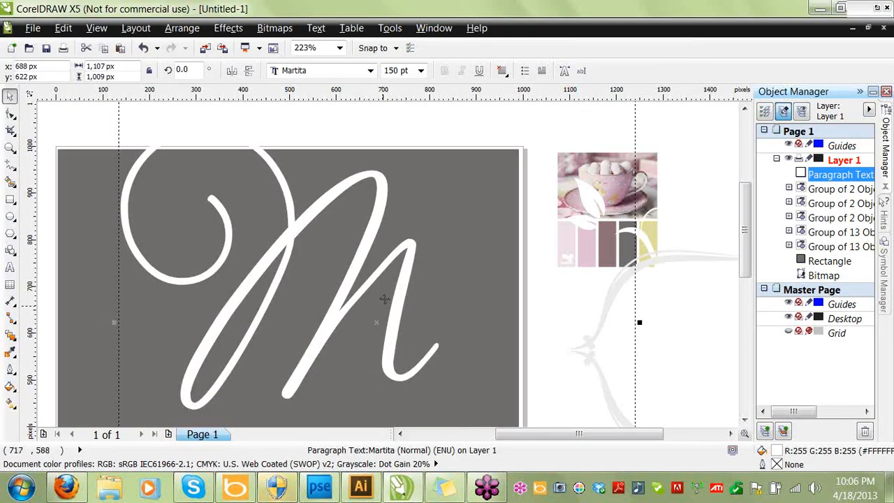
left_click(54, 497)
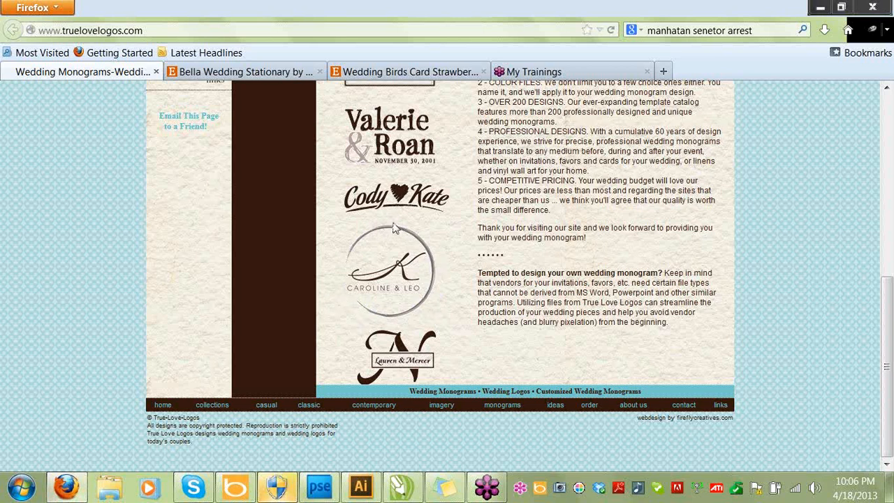
mouse_move(417, 490)
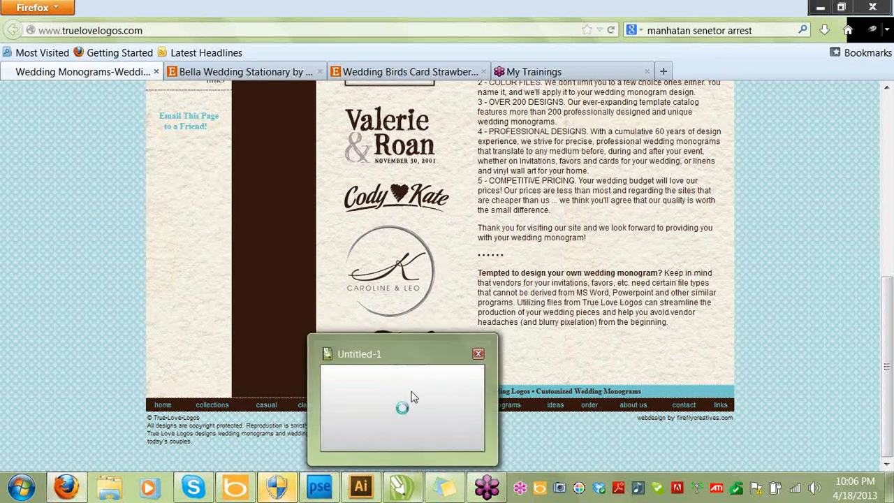
left_click(402, 354)
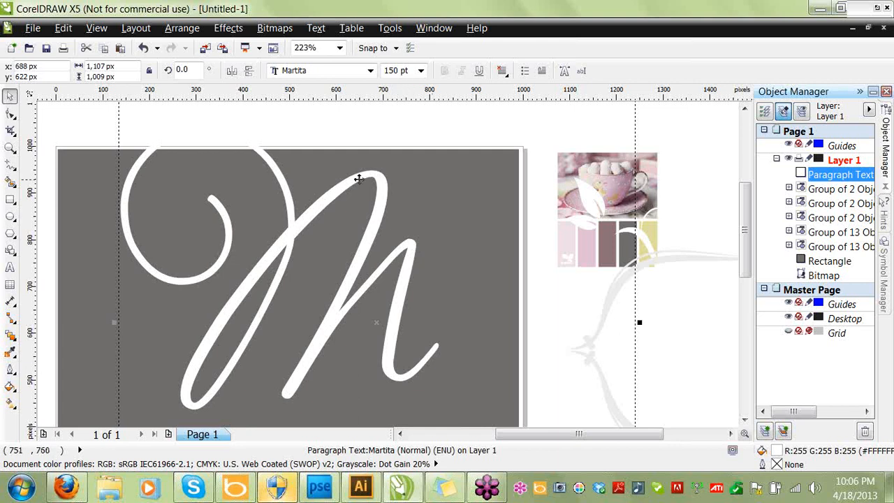
Centre the M's text box at about x 684, y 555 px and convert the letter to curves.
left_click_drag(262, 277, 263, 294)
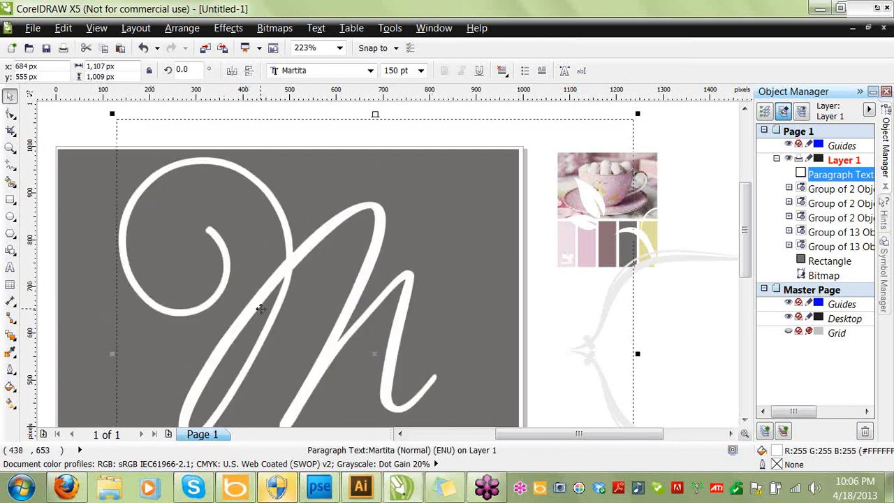
right_click(280, 277)
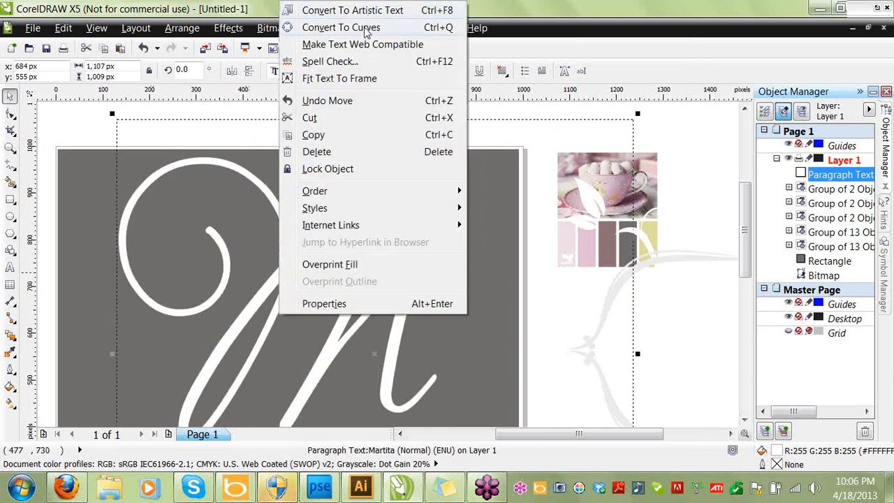
left_click(343, 27)
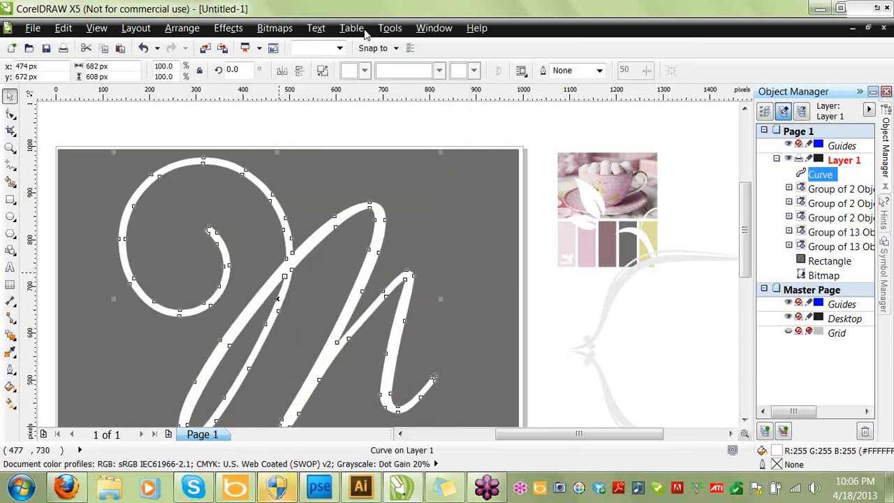
With the Shape tool, delete the nodes around the inner tip of the curl on the converted M.
left_click(467, 136)
left_click(354, 299)
key("F10")
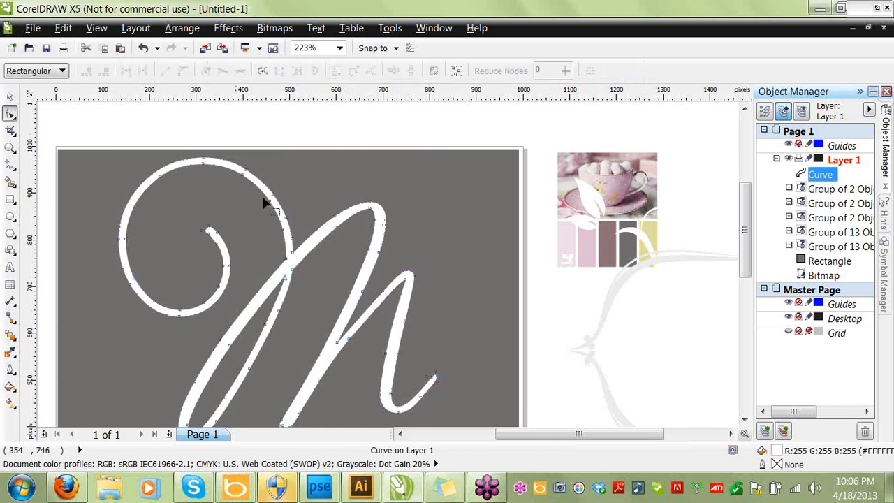
mouse_move(749, 218)
left_mouse_down()
mouse_move(750, 249)
mouse_move(751, 233)
left_mouse_up()
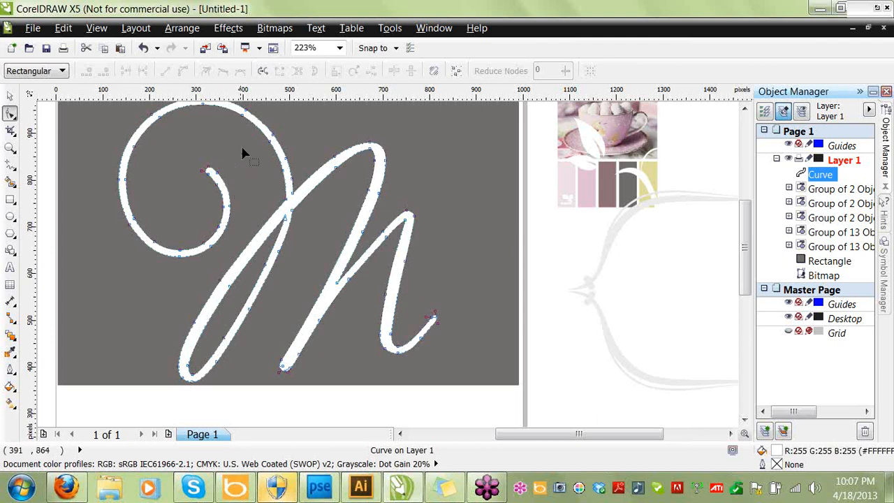
left_click(746, 110)
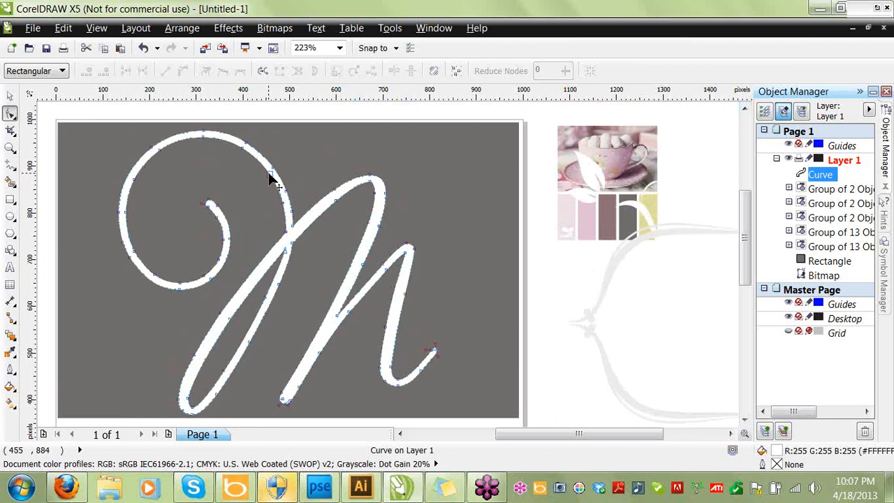
double_click(204, 203)
double_click(209, 201)
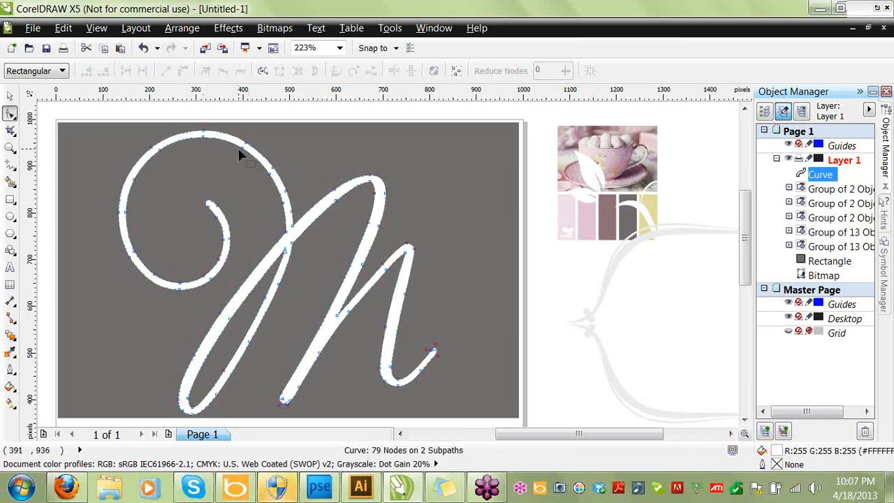
double_click(214, 205)
double_click(217, 208)
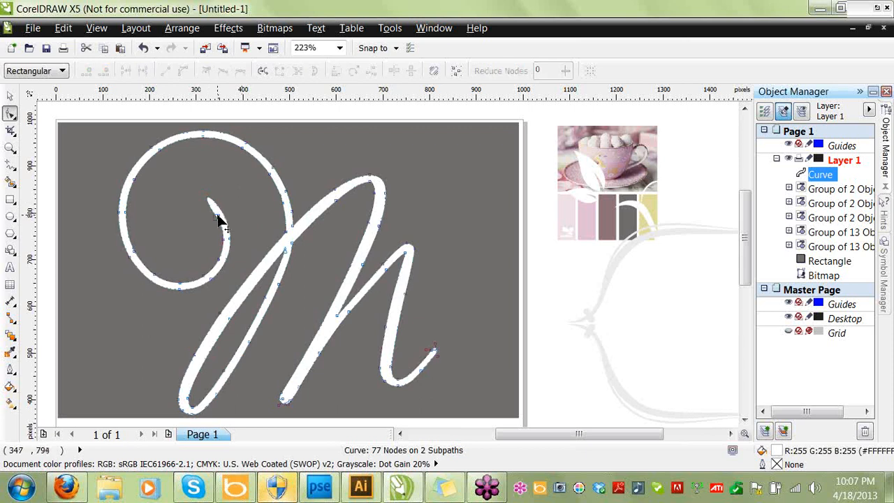
double_click(220, 216)
left_click(225, 245)
key("Delete")
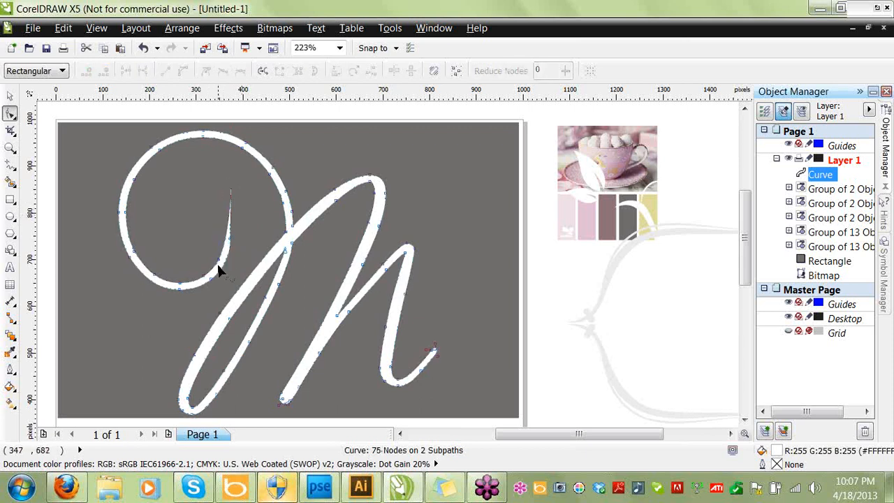
Delete the remaining nodes along the lower part of the M's curl.
double_click(219, 262)
double_click(205, 274)
double_click(210, 280)
double_click(227, 237)
double_click(180, 285)
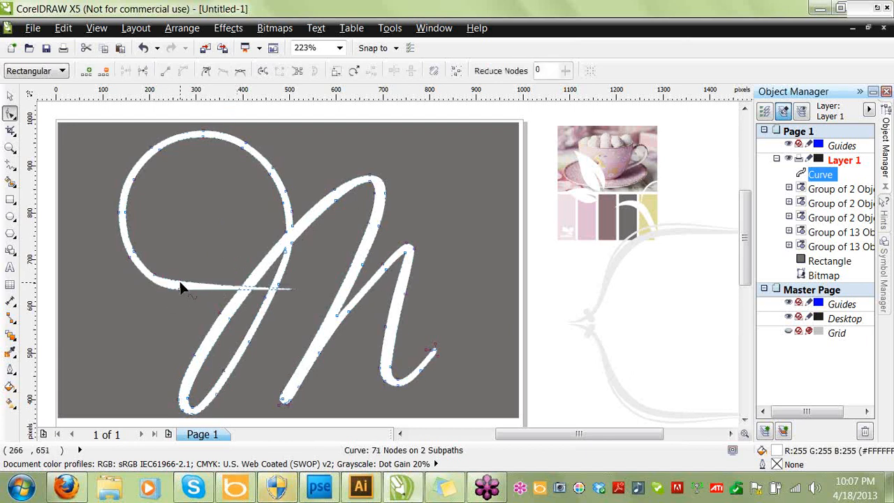
double_click(180, 296)
double_click(155, 275)
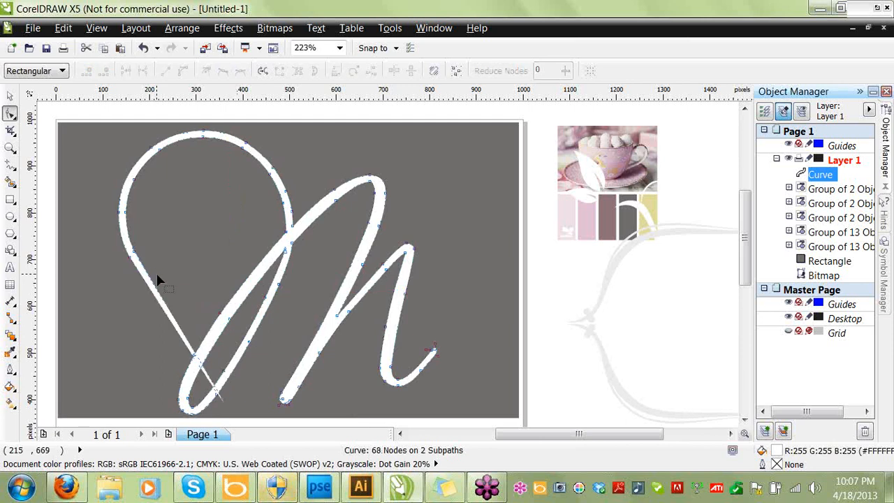
double_click(127, 274)
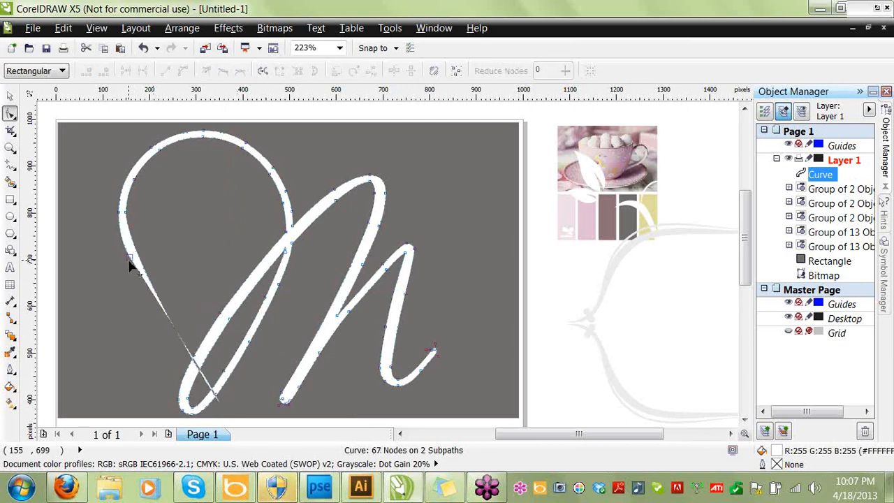
Delete the nodes along the left side and top of the M's large loop, leaving only its right-hand arc.
double_click(129, 260)
double_click(125, 211)
double_click(120, 211)
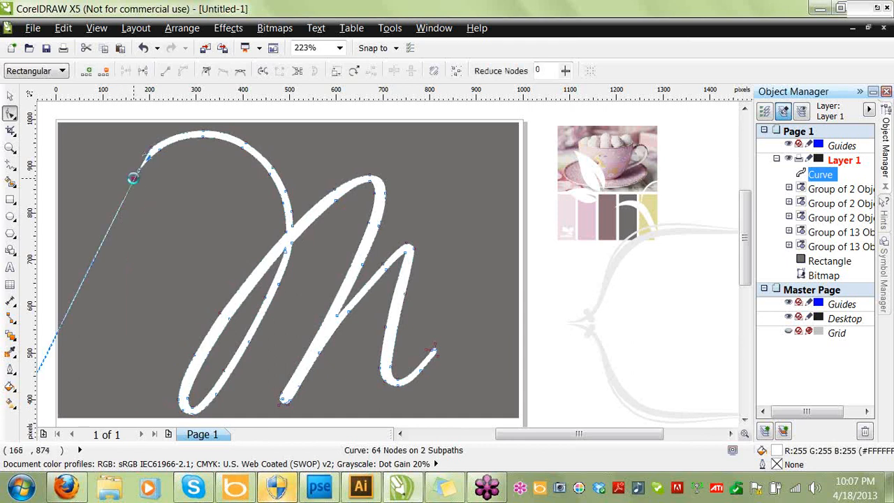
double_click(133, 179)
double_click(160, 149)
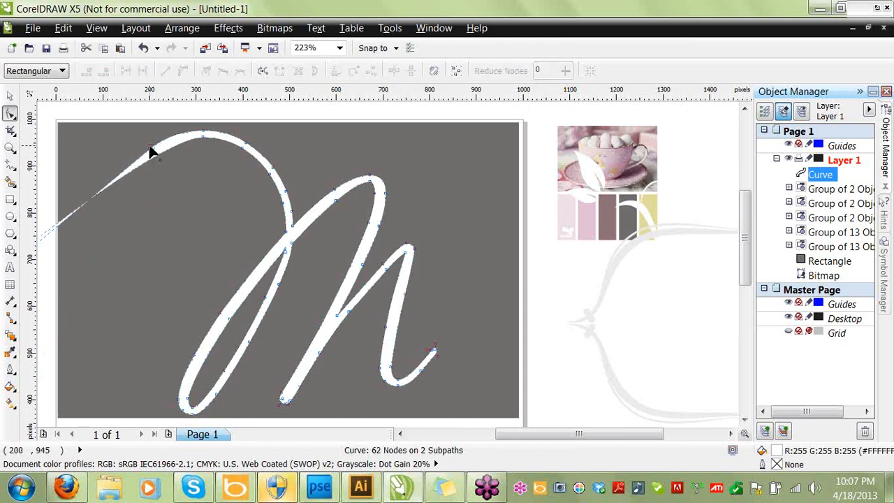
double_click(150, 144)
double_click(202, 131)
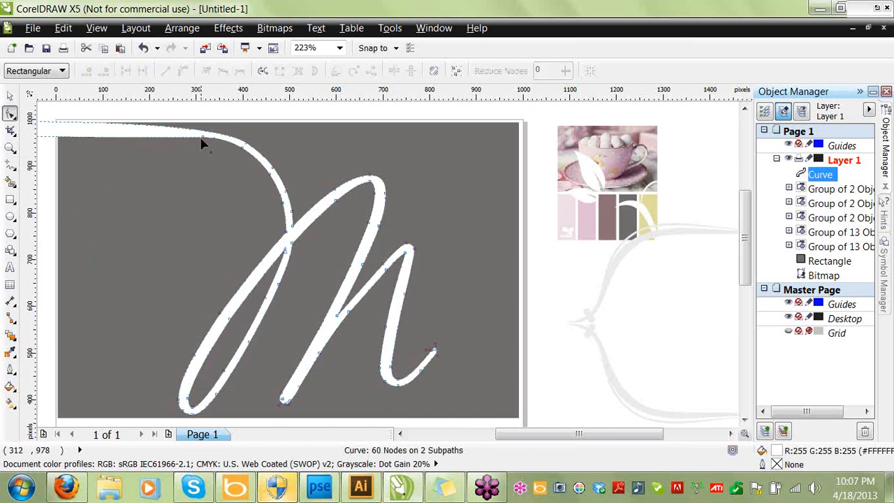
double_click(203, 137)
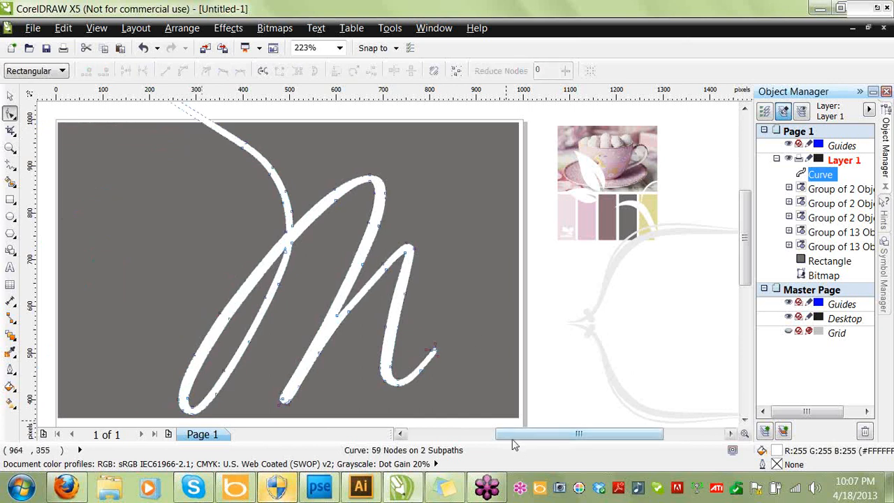
Pull the long curve handles back and remove the stray node to shorten the cut stroke to a taper inside the background rectangle.
left_click_drag(517, 435, 489, 438)
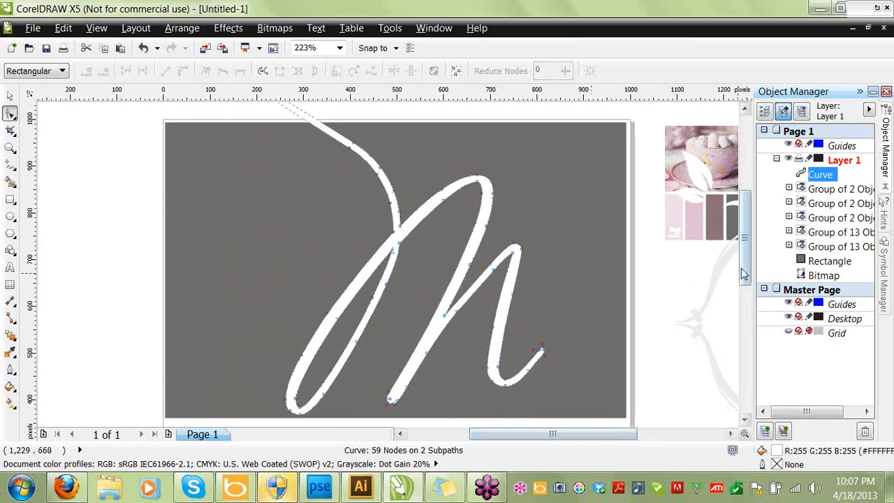
left_click_drag(746, 271, 745, 236)
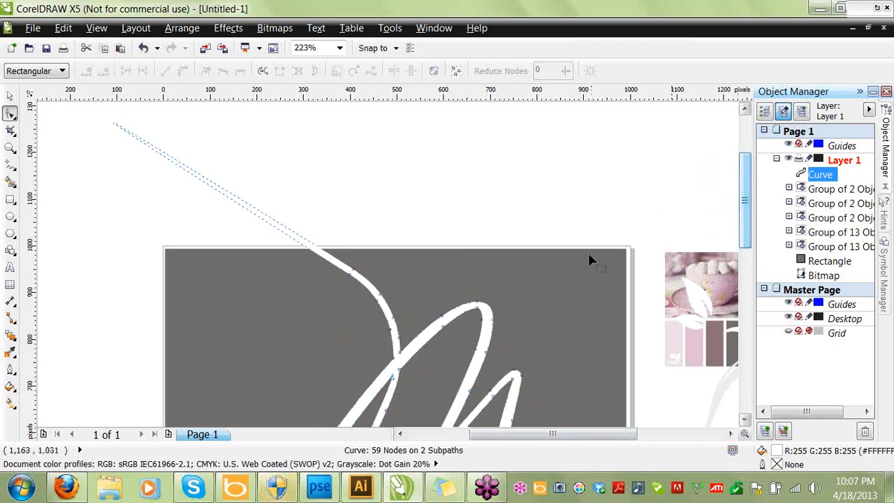
left_click(351, 278)
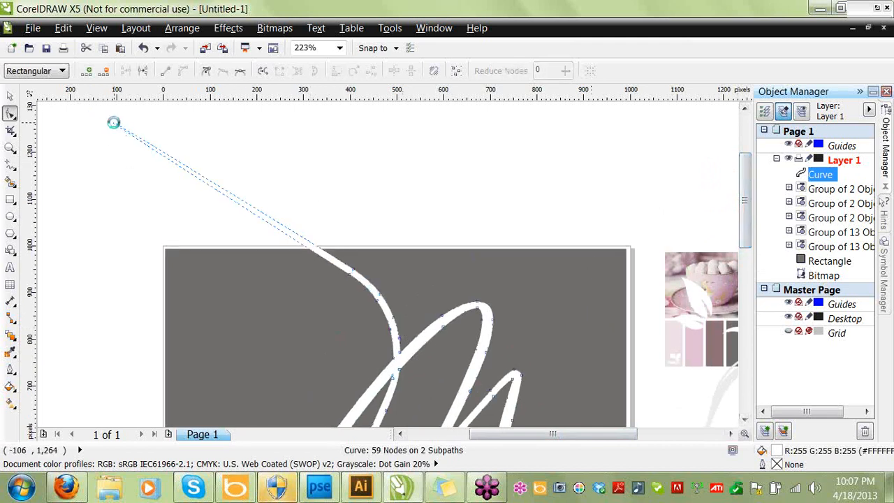
left_click_drag(115, 129, 318, 240)
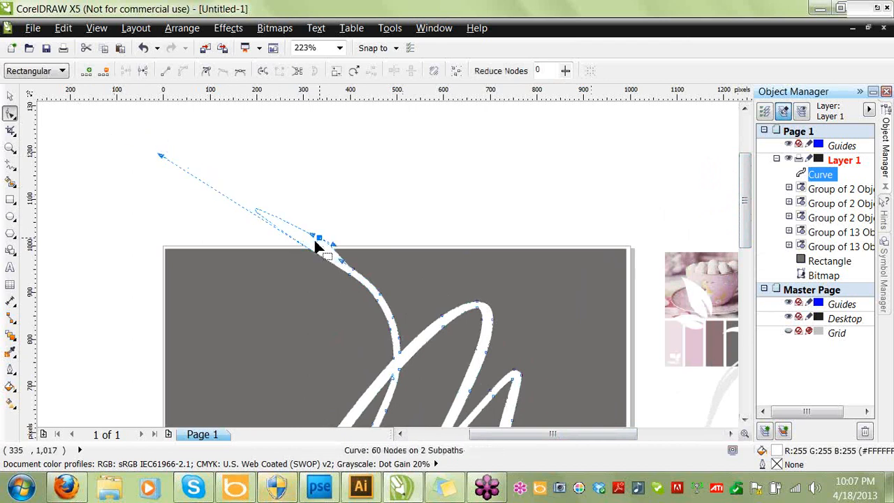
left_click(350, 276)
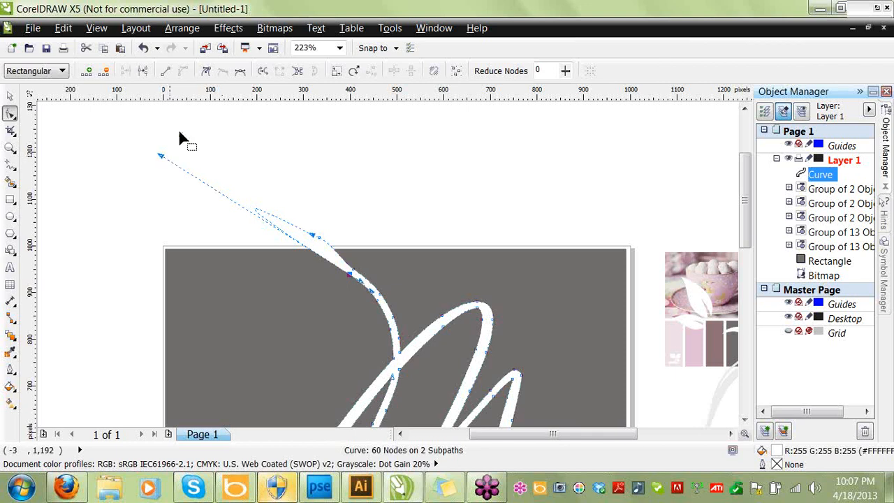
left_click_drag(160, 160, 319, 241)
double_click(319, 238)
left_click(352, 269)
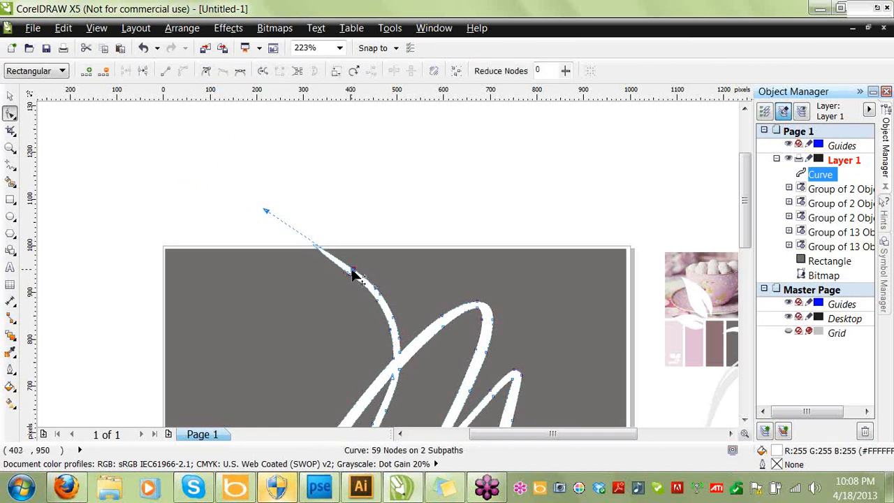
left_click_drag(266, 212, 316, 256)
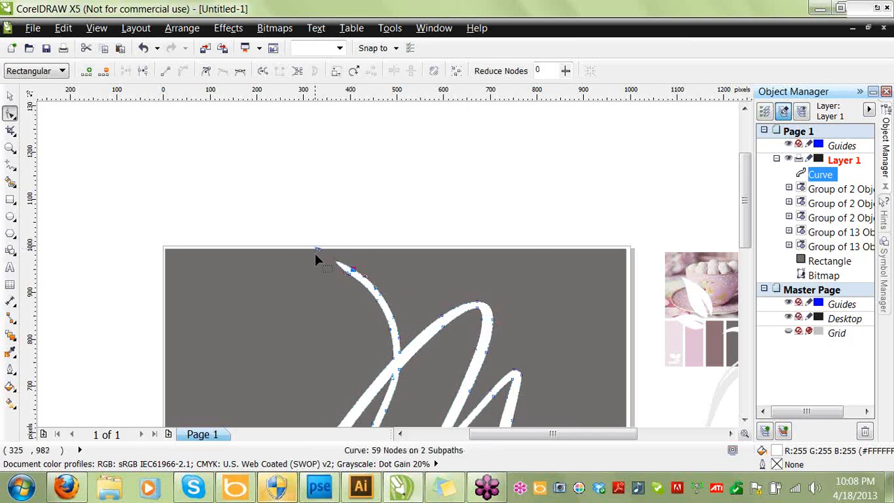
Add a node on the lower edge of the shortened stroke near its tip, nudge it upward and deselect the M.
double_click(345, 274)
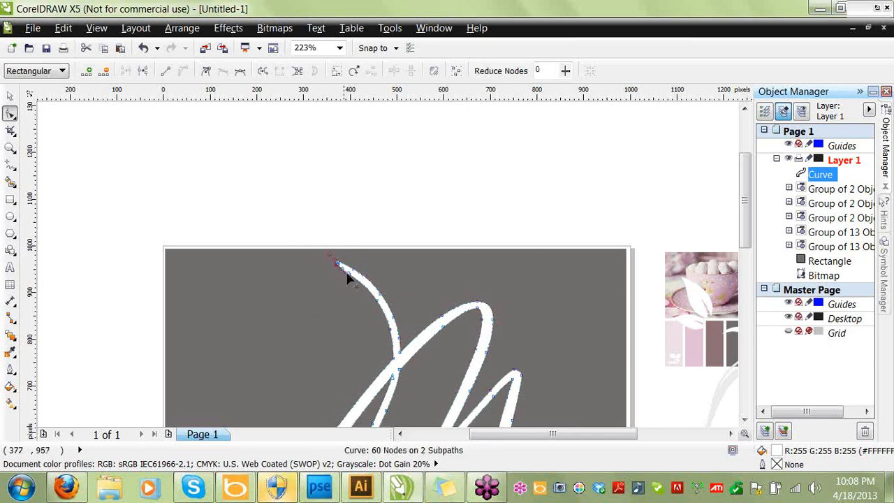
key("ctrl+z")
double_click(350, 276)
key("Up")
key("Up")
key("Up")
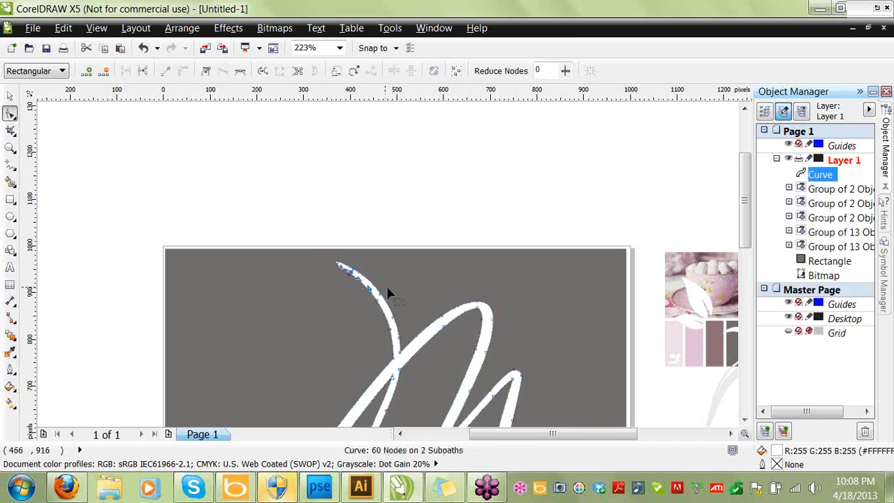
left_click(379, 256)
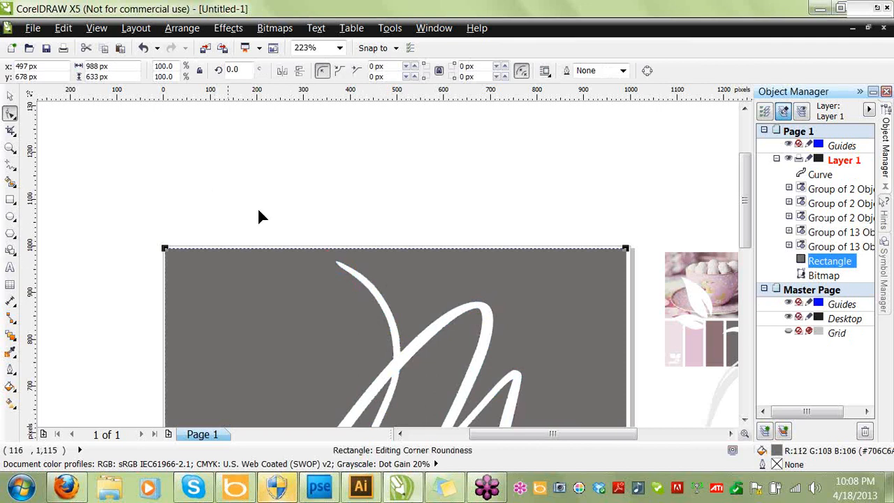
Shorten the upper curve handle at the tip of the M's cut stroke and delete the extra node on its lower edge.
key("z")
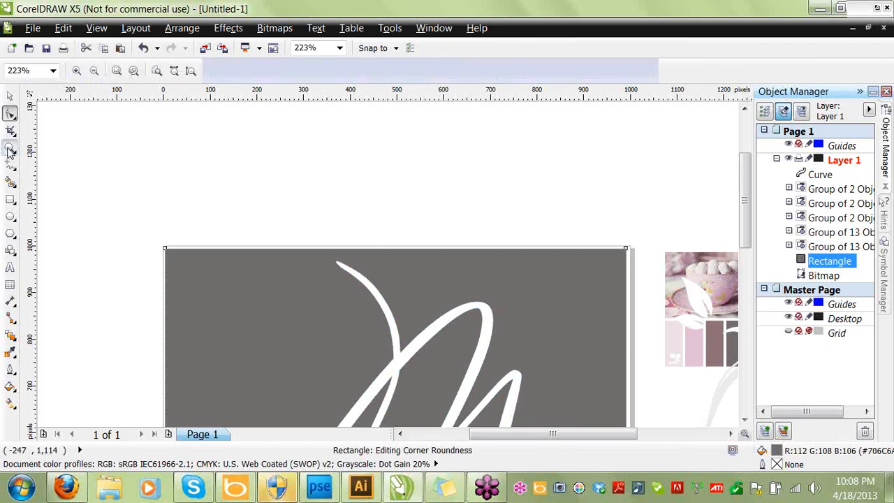
left_click_drag(330, 252, 414, 321)
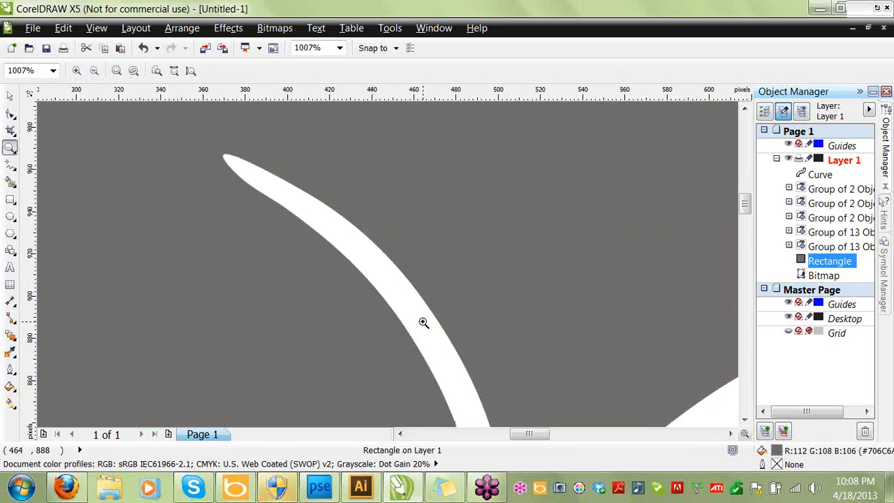
left_click(10, 96)
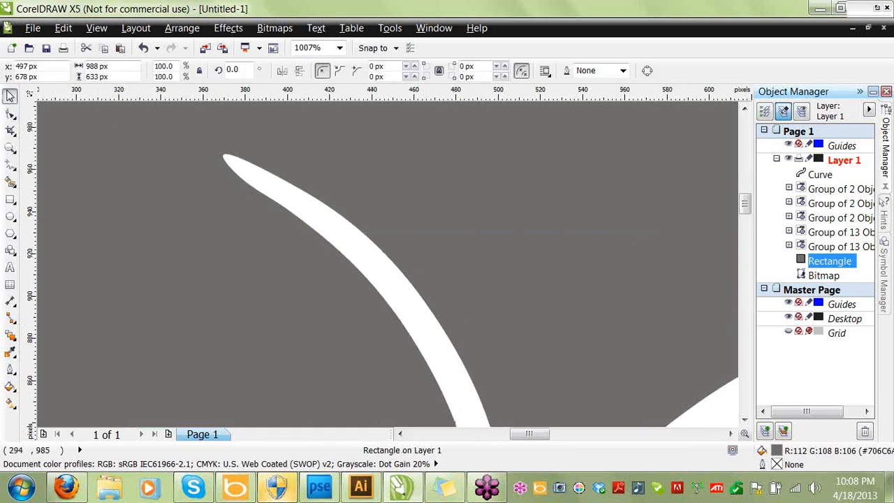
double_click(370, 274)
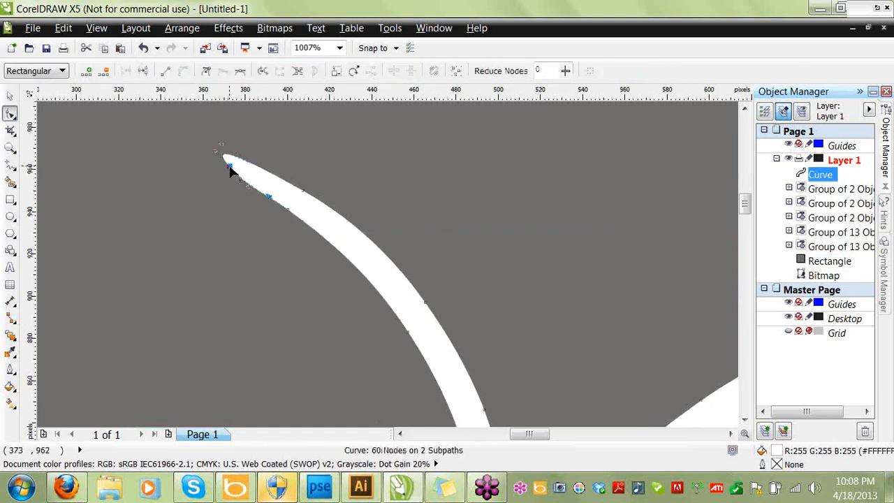
left_click(207, 71)
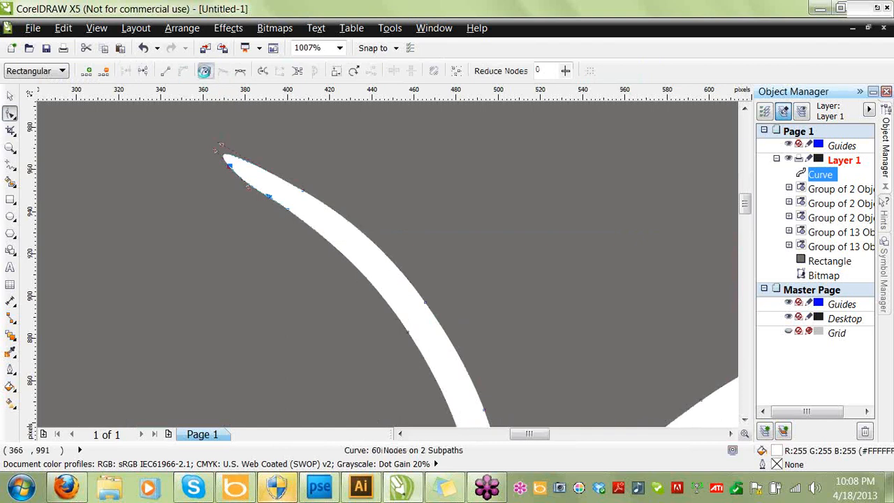
left_click(222, 144)
left_click_drag(222, 147, 268, 173)
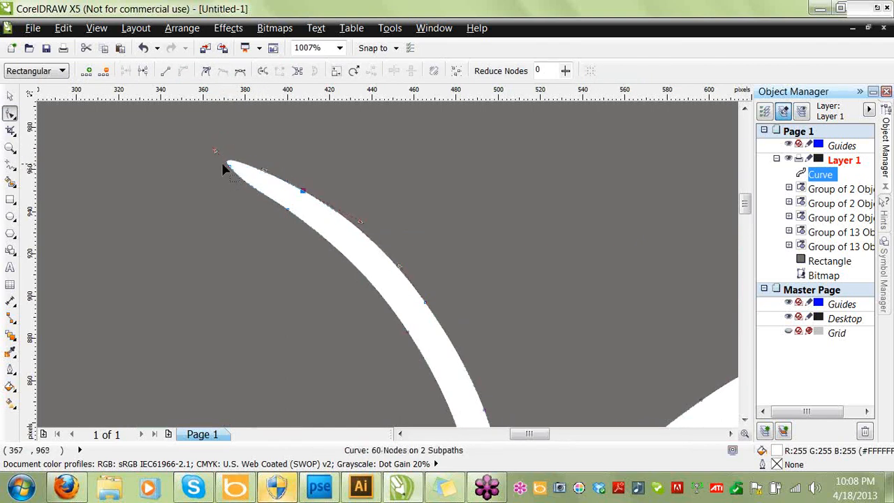
key("Delete")
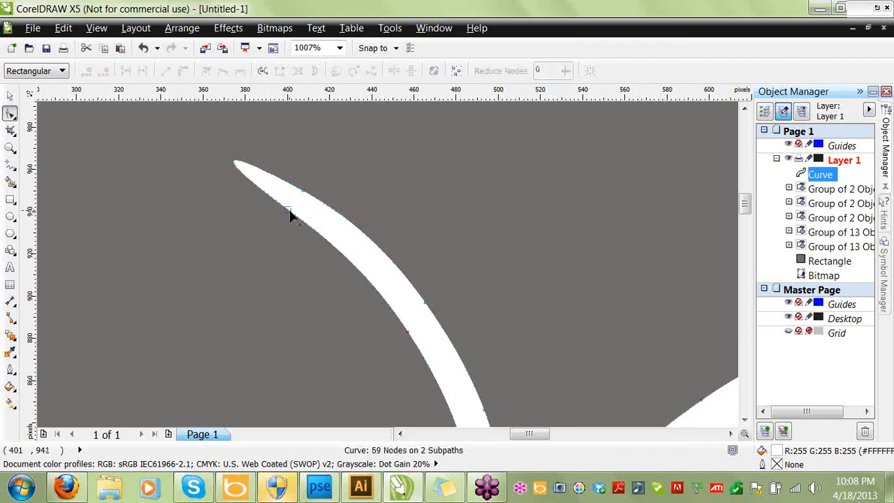
Pull in the curve handles of the two end nodes to shape the M's stroke into a shorter, rounded tip, and deselect it.
left_click(290, 213)
left_click(303, 193)
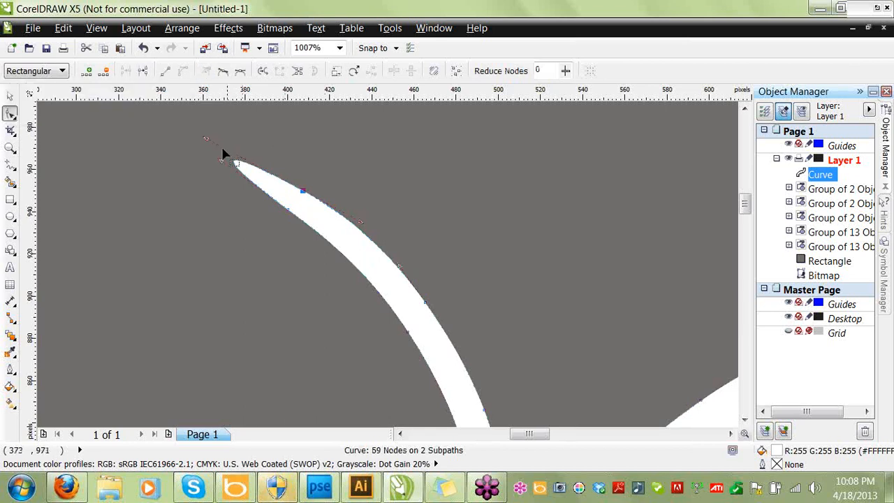
left_click_drag(206, 143, 294, 189)
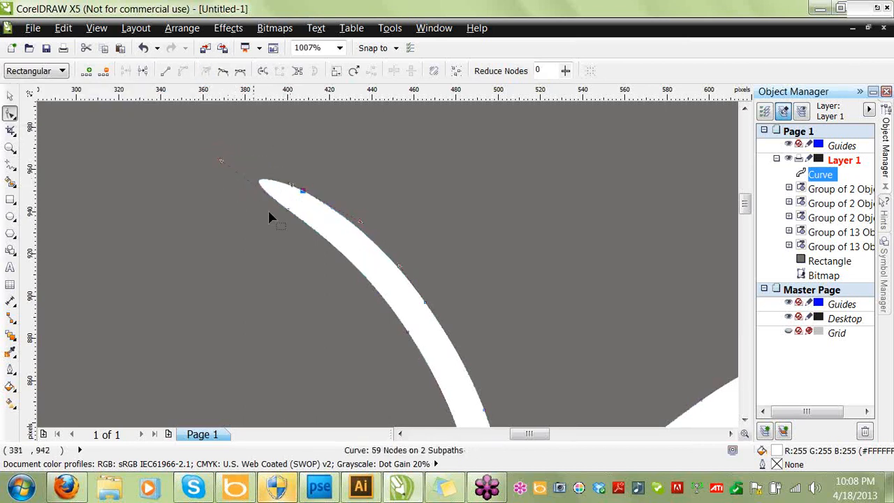
left_click(287, 211)
left_click_drag(222, 163, 259, 190)
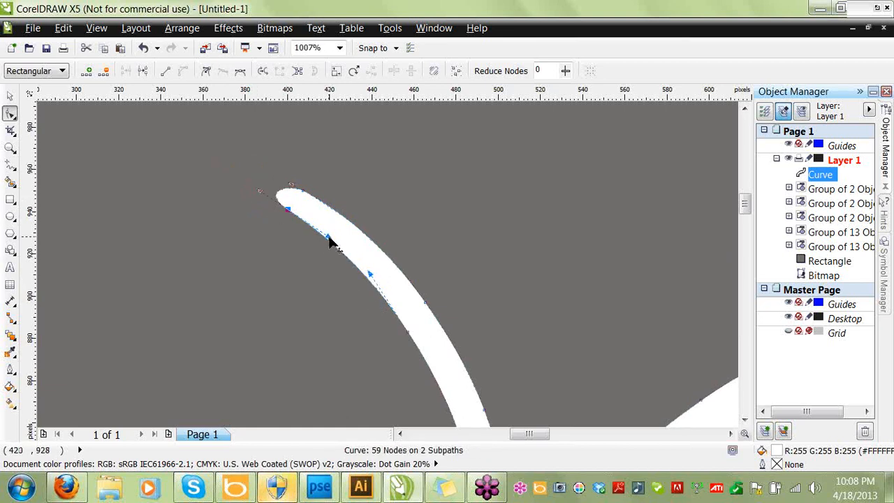
left_click_drag(329, 240, 320, 235)
left_click_drag(281, 210, 277, 213)
left_click(359, 183)
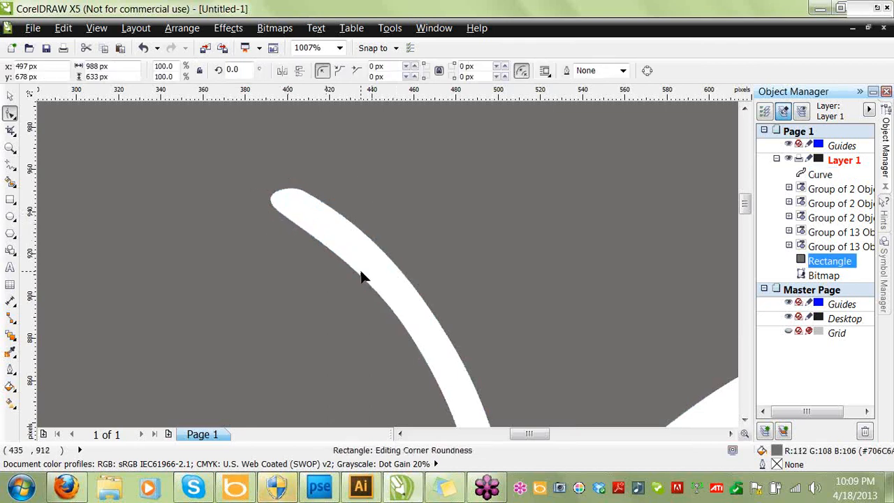
Ungroup the white 13-object floral ornament lying over the palette image.
left_click(340, 49)
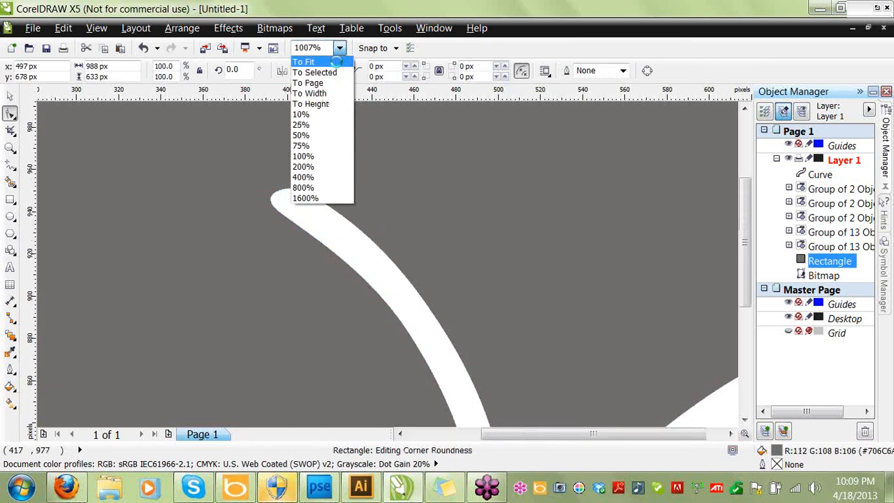
left_click(339, 72)
left_click(436, 184)
left_click(11, 95)
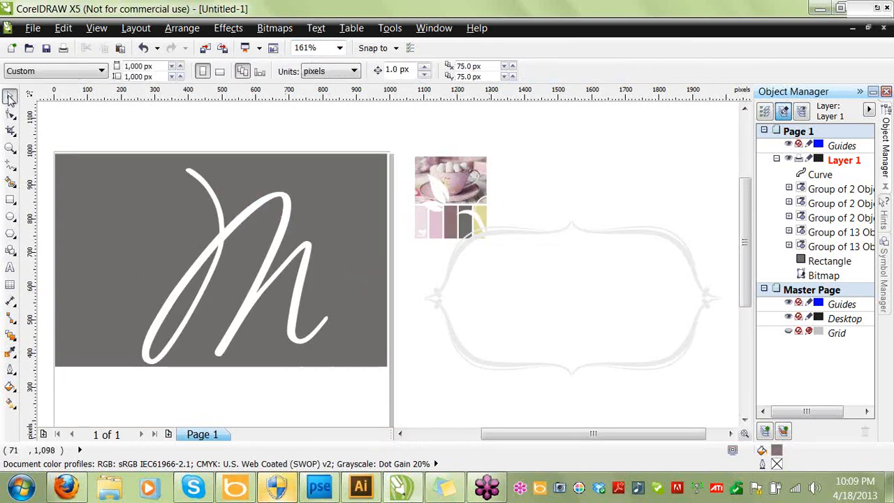
left_click(435, 192)
right_click(435, 192)
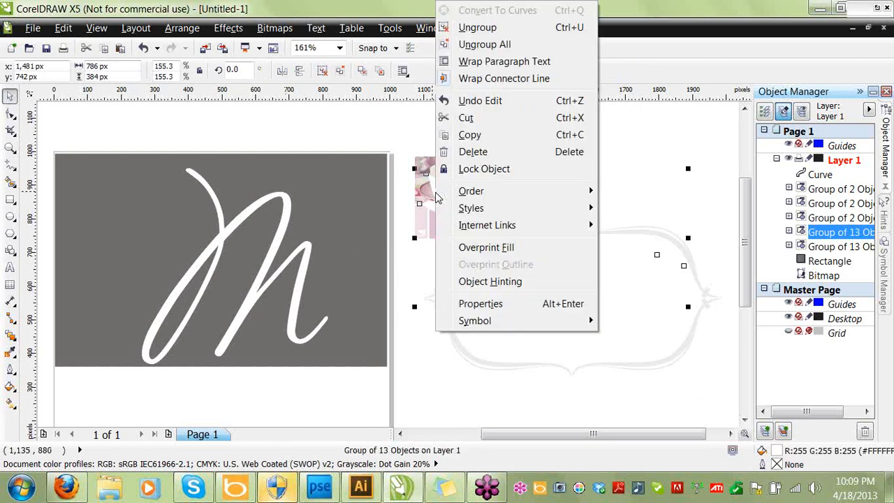
left_click(499, 32)
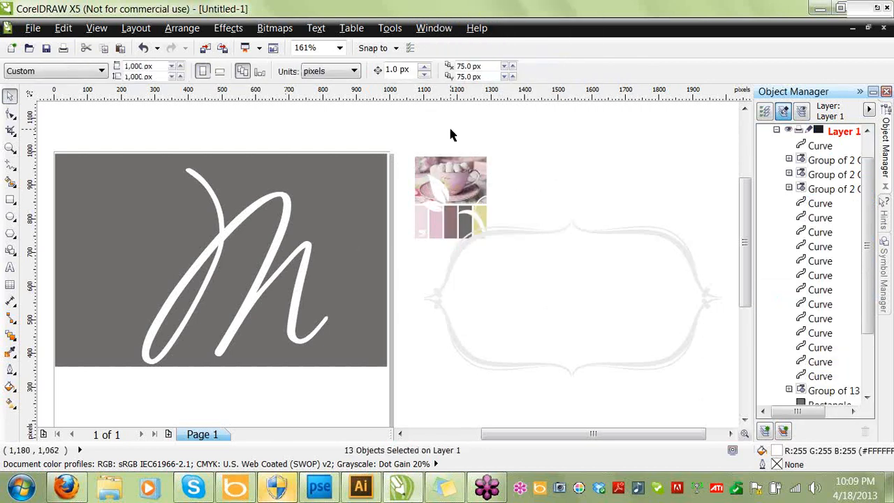
Move two white leaf shapes from the ungrouped ornament onto the tip of the M's upper stroke.
left_click(435, 188)
left_click_drag(434, 189, 168, 155)
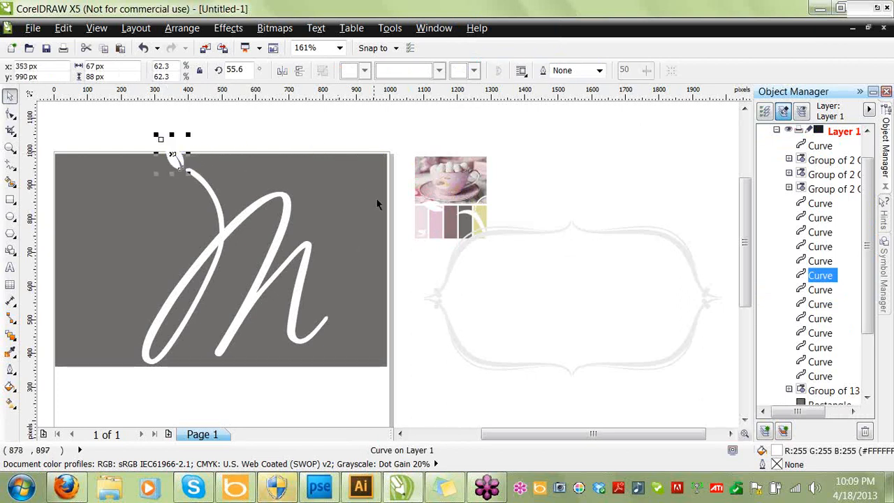
left_click(433, 202)
left_click_drag(434, 206, 175, 156)
left_click(169, 176)
Nudge the upper leaf up and slightly right, and raise the lower leaf a little so both frame the stroke's tip.
left_click(175, 156)
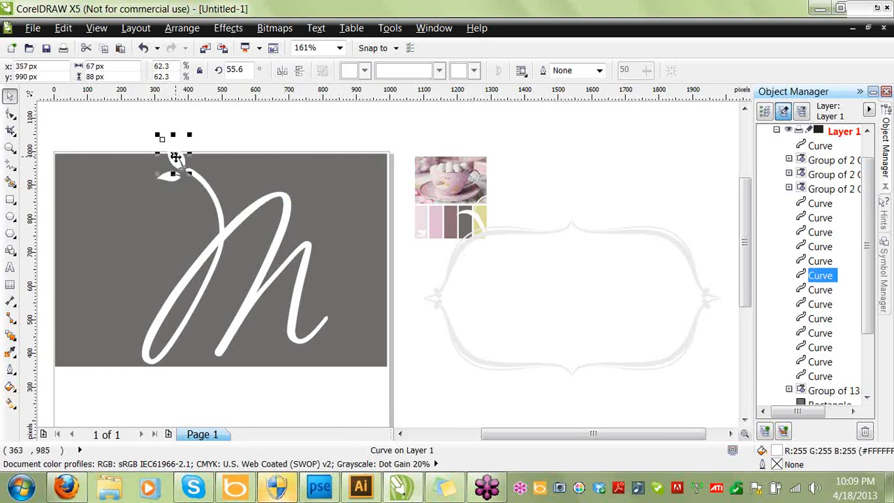
key("Up")
key("Up")
key("Up")
key("Up")
key("Up")
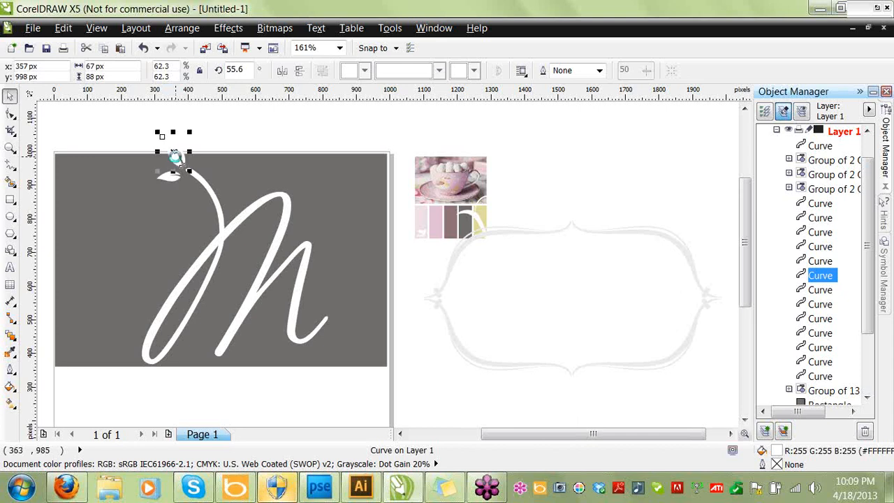
key("Right")
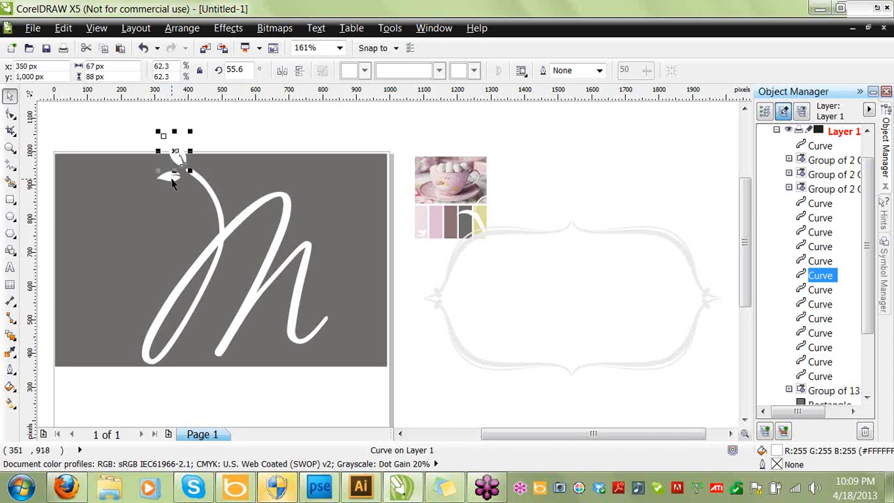
left_click(173, 183)
left_click_drag(170, 175, 170, 175)
left_click(320, 195)
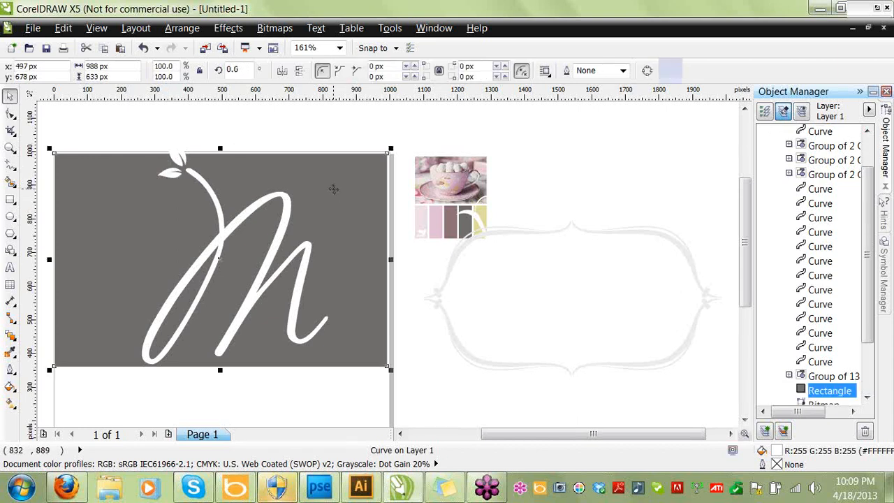
Stretch the gray rectangle behind the M monogram upward past the leaves and downward, to a height of 821 px.
left_click_drag(221, 152, 220, 126)
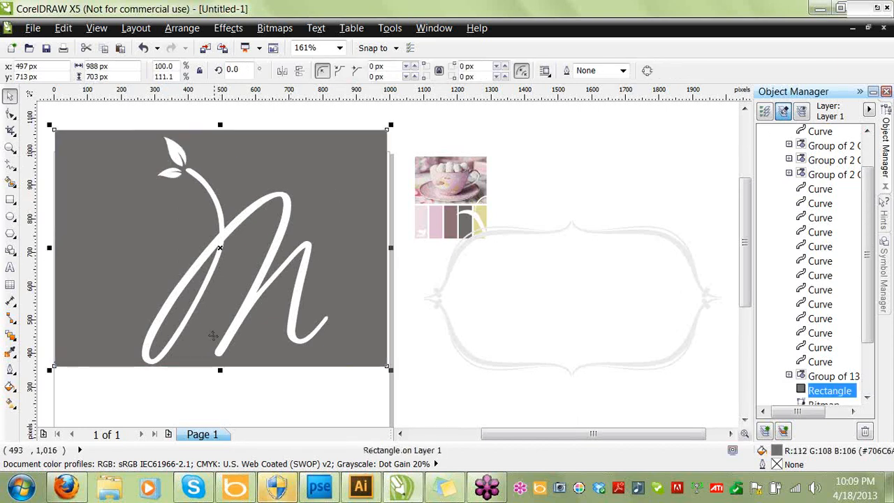
mouse_move(220, 372)
left_mouse_down()
mouse_move(220, 419)
mouse_move(223, 375)
left_mouse_up()
left_click(435, 351)
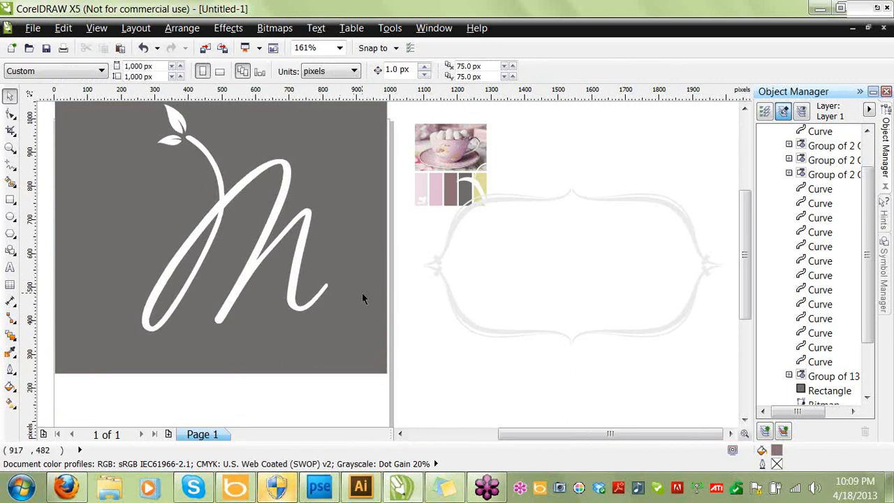
Add a node to the lower edge of the M's ending stroke near its tip and pull it down into a point.
left_click(11, 149)
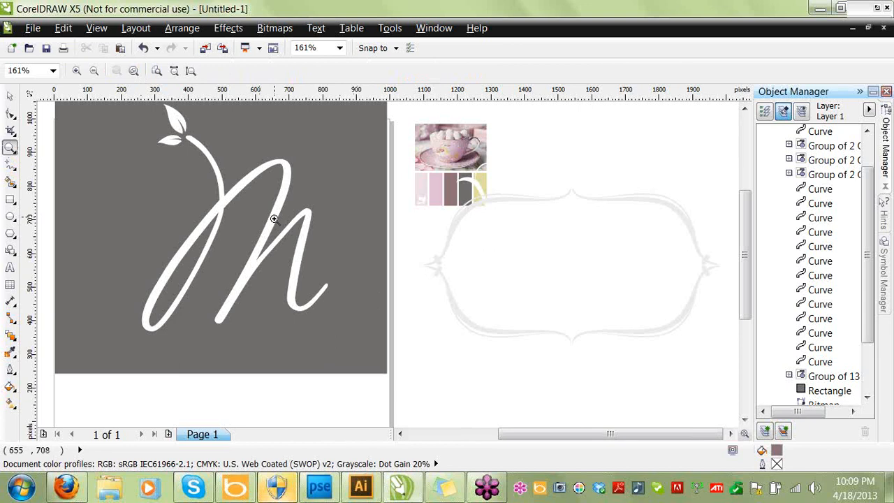
left_click_drag(278, 229, 498, 361)
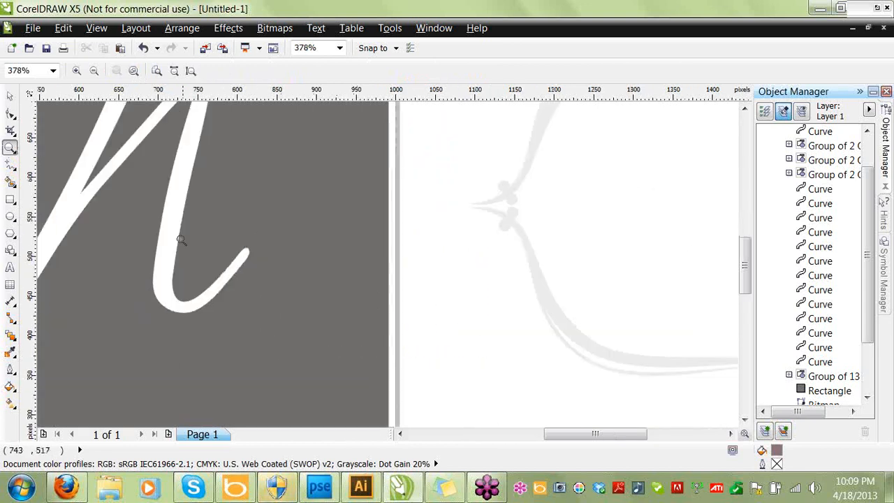
left_click(9, 97)
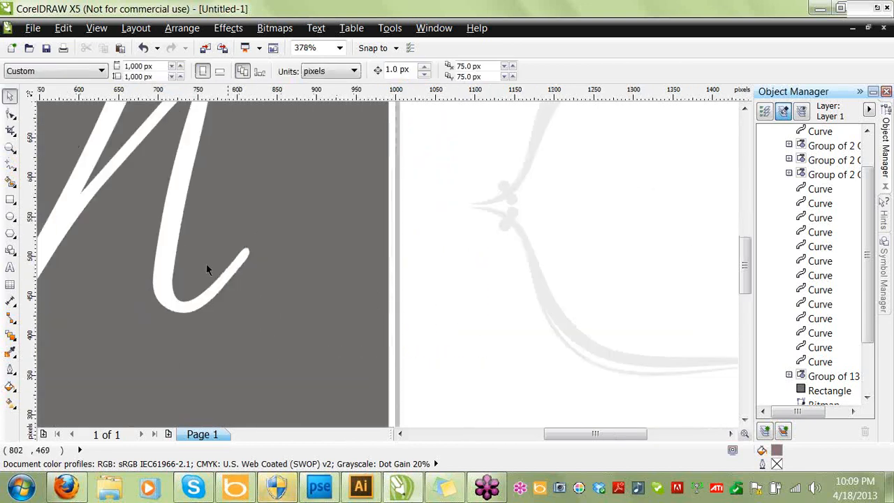
left_click(170, 223)
key("F10")
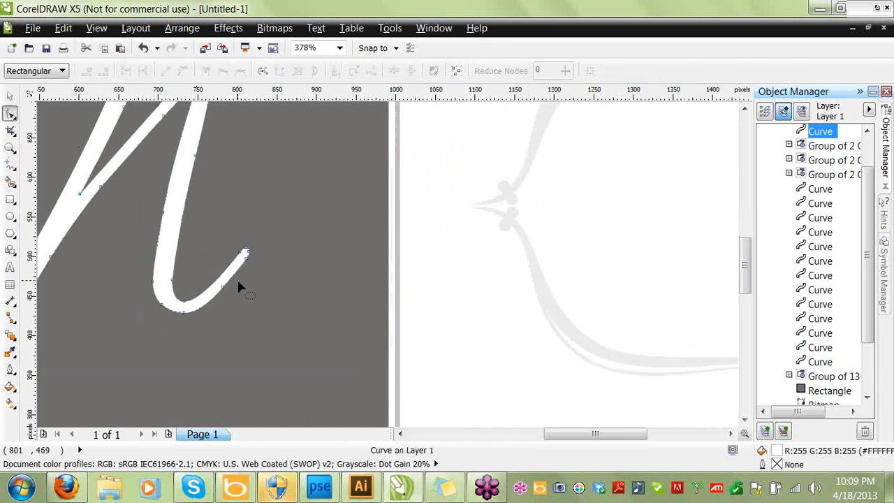
double_click(239, 268)
mouse_move(240, 269)
left_mouse_down()
mouse_move(264, 318)
mouse_move(257, 312)
left_mouse_up()
Add nodes along the outer edge of the M's tail and pull them outward to form two more pointed tips.
double_click(254, 286)
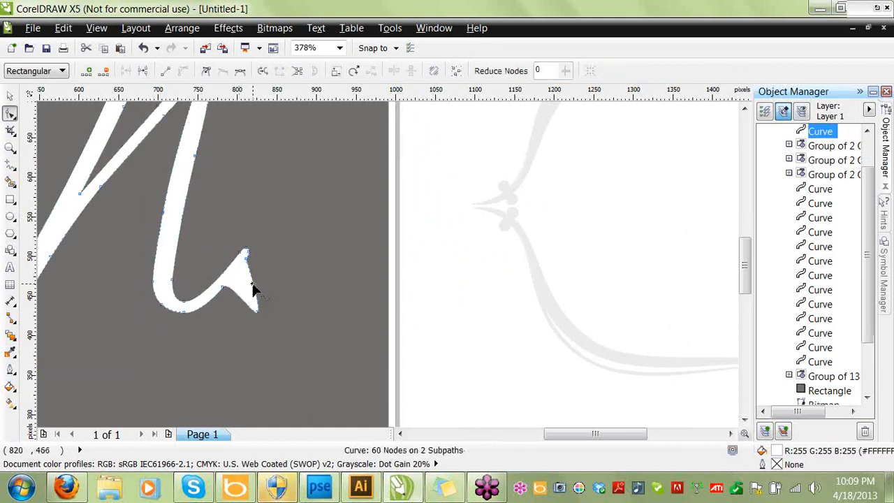
mouse_move(248, 292)
left_mouse_down()
mouse_move(275, 275)
mouse_move(299, 309)
mouse_move(309, 305)
mouse_move(259, 307)
mouse_move(312, 298)
mouse_move(263, 302)
left_mouse_up()
double_click(252, 302)
double_click(273, 296)
Make the node in the notch between the tail's first two tips symmetrical and adjust its curve handle.
left_click(244, 283)
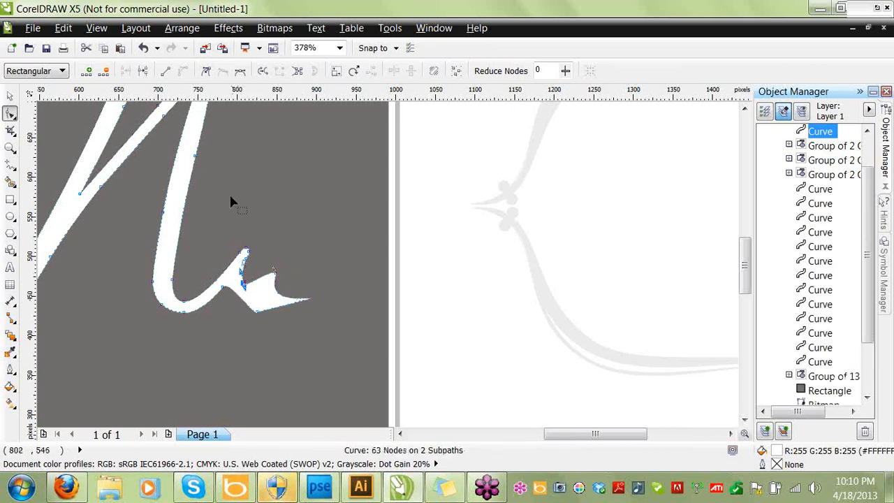
left_click(240, 71)
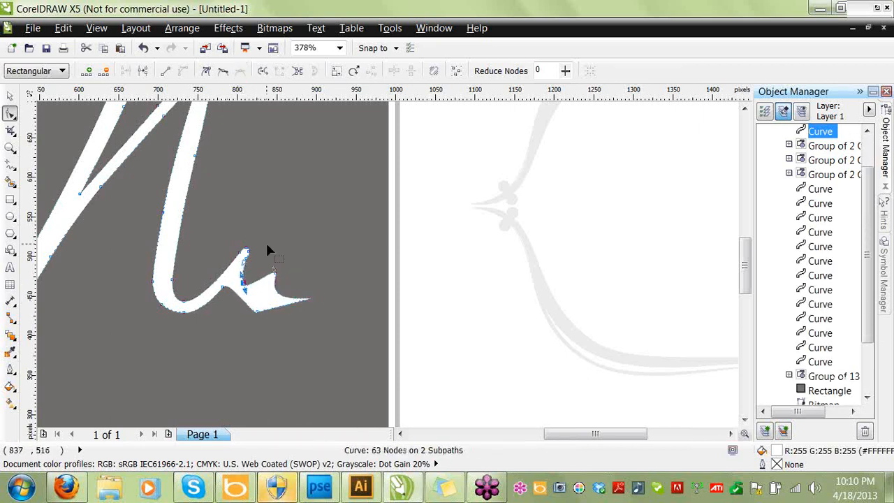
left_click_drag(245, 290, 249, 296)
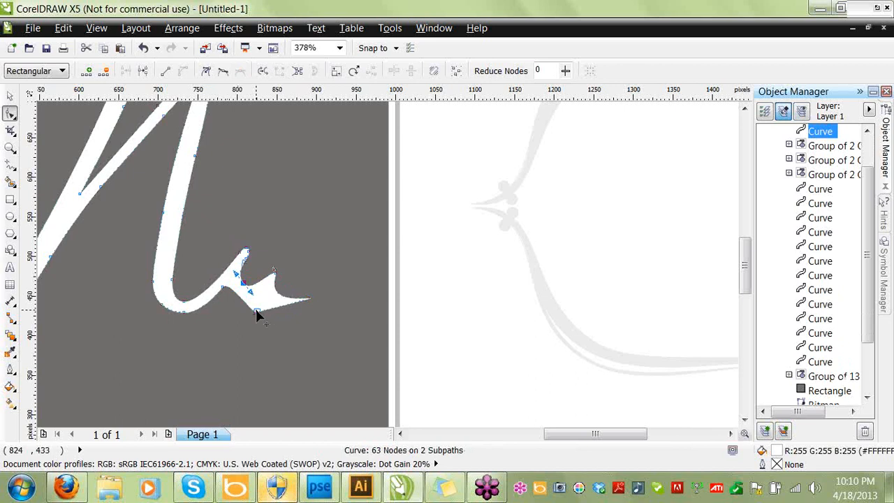
Add nodes along the tail's lower edge, pull the middle node inward, delete the extra one, and curve the underside of the last tip.
double_click(241, 299)
left_click_drag(254, 315, 265, 294)
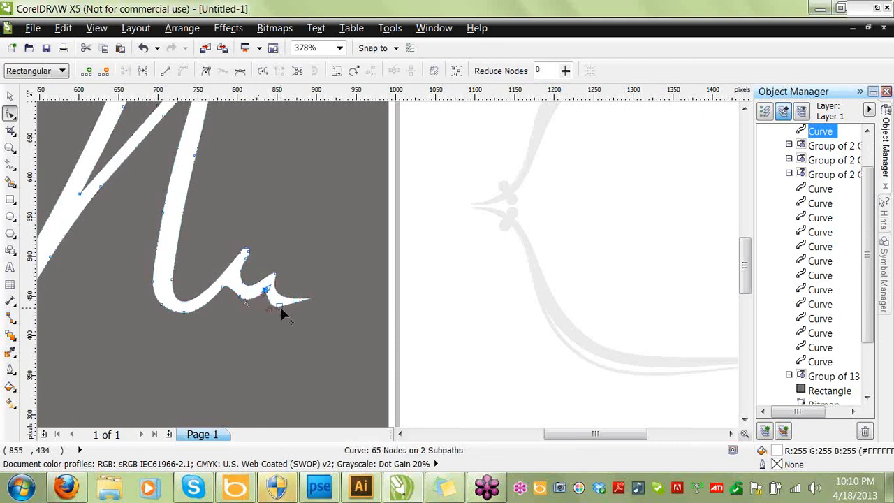
key("Delete")
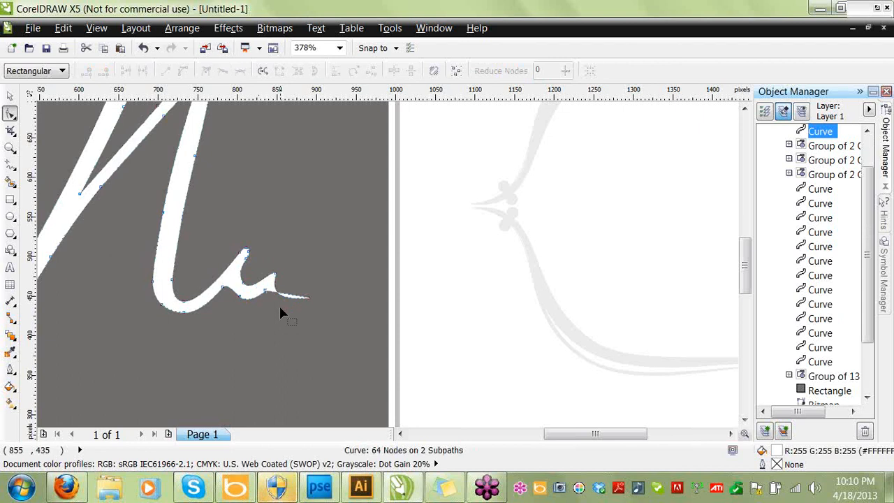
left_click(266, 291)
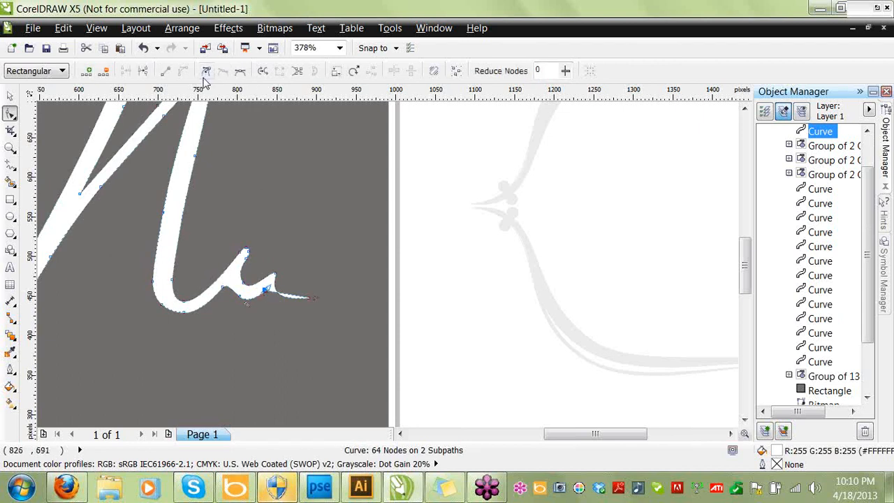
left_click_drag(270, 287, 283, 315)
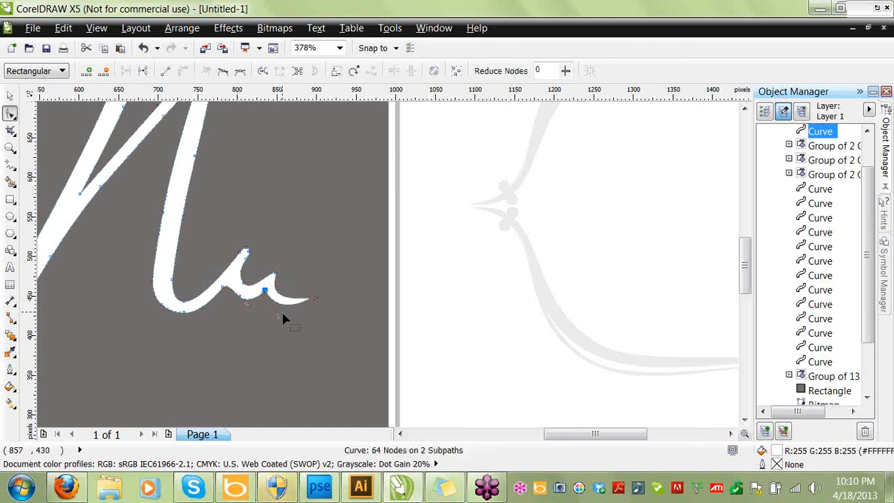
Move the node at the lower edge of the tail's middle lobe outward and adjust the nodes where it joins the stroke.
left_click(233, 296)
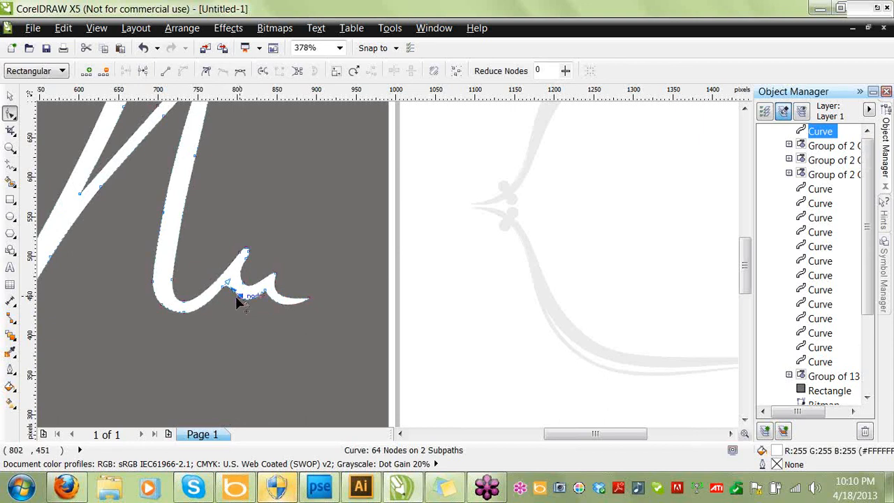
left_click_drag(232, 295, 227, 298)
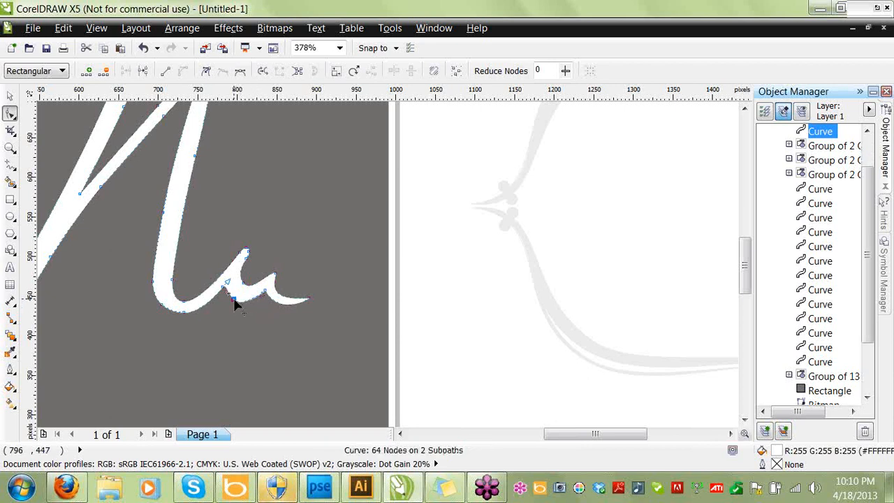
double_click(233, 295)
double_click(226, 286)
left_click(224, 297)
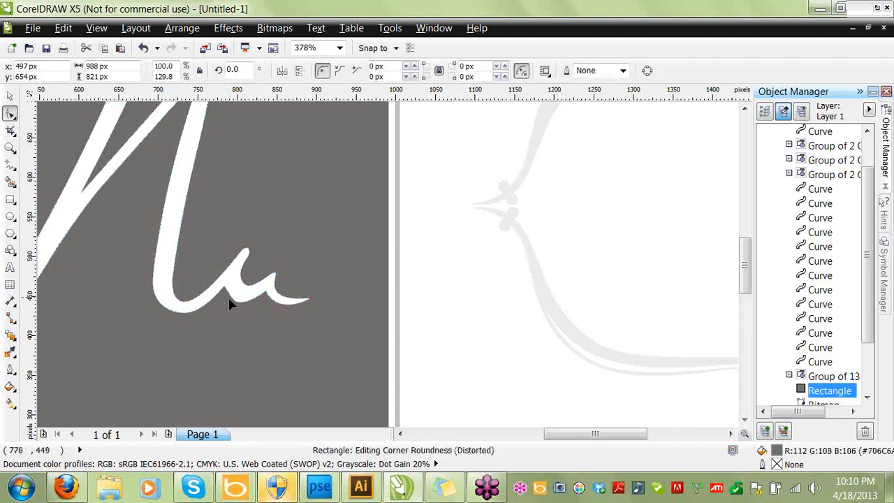
Reselect the M curve and round off the underside of the tail's middle lobe by refining its nodes.
left_click(234, 299)
double_click(235, 308)
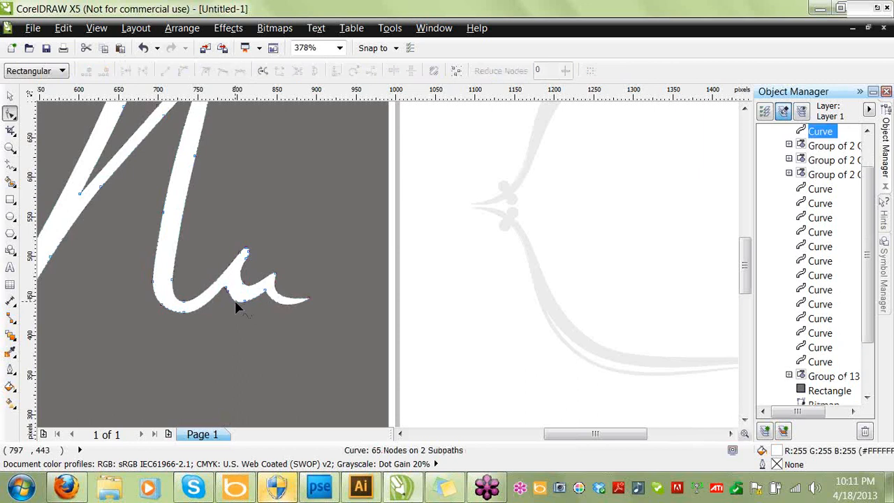
double_click(240, 301)
double_click(232, 296)
left_click(264, 292)
left_click_drag(236, 301, 227, 307)
left_click(341, 157)
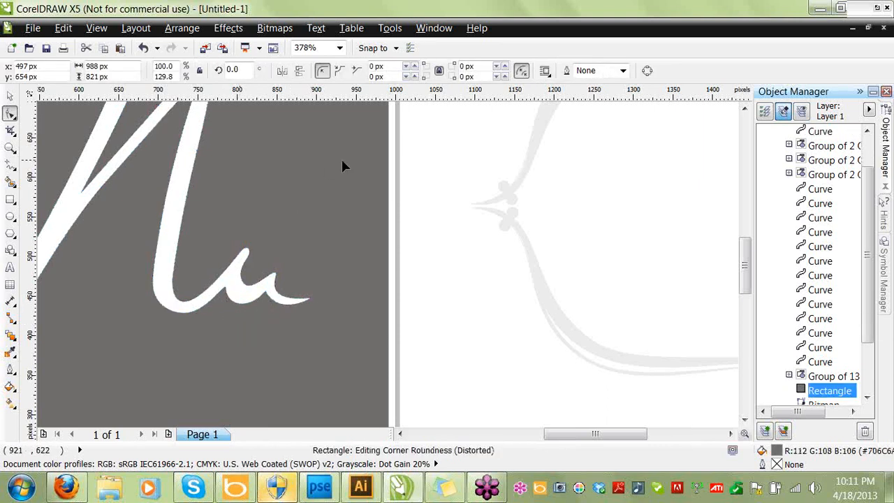
View the whole drawing, and examine the circular monogram sample on the wedding logo website in Firefox before returning to CorelDRAW.
left_click(340, 47)
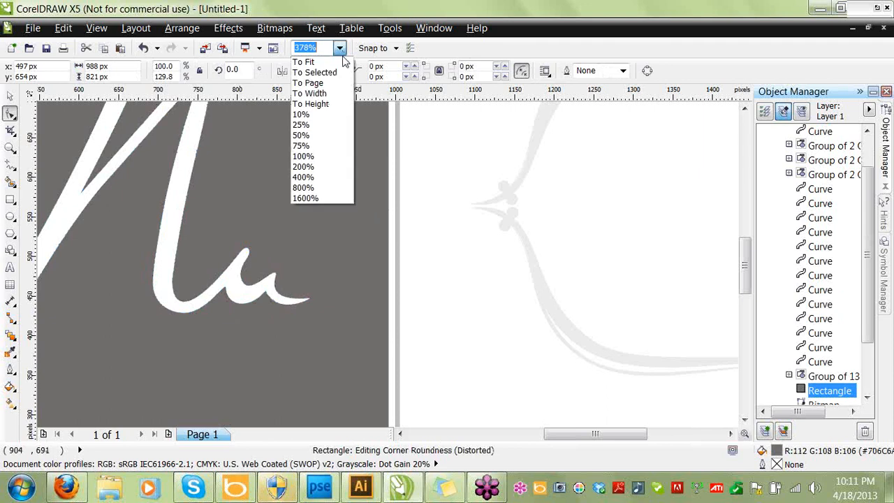
left_click(311, 60)
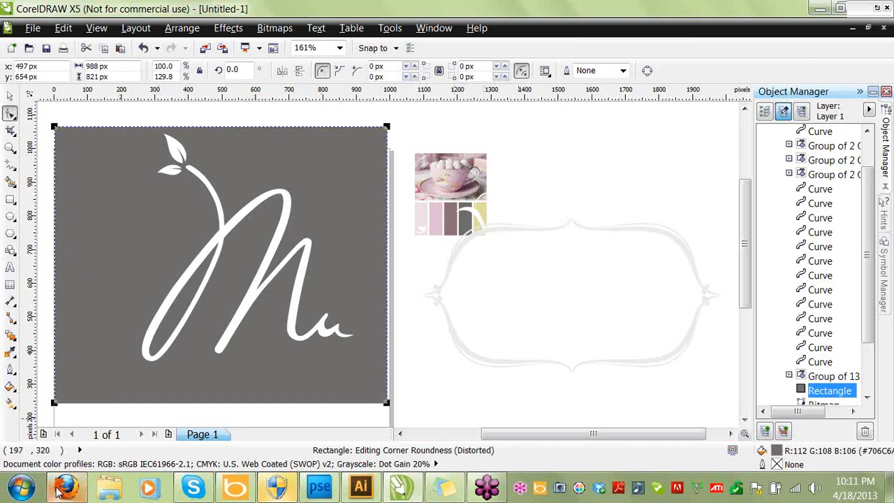
mouse_move(66, 488)
mouse_move(101, 417)
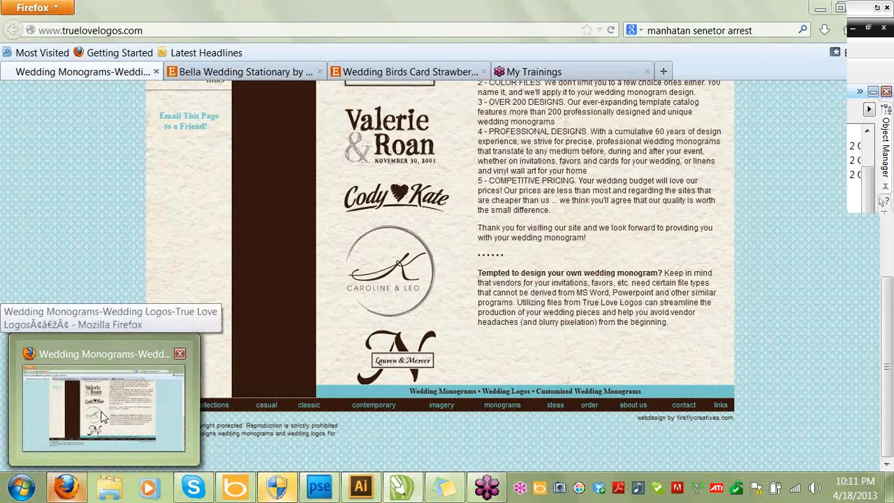
left_click(102, 417)
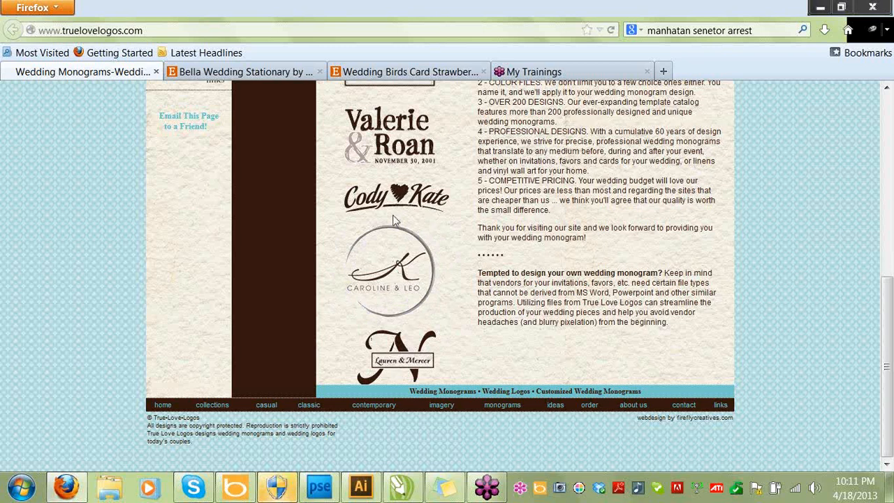
left_click(402, 486)
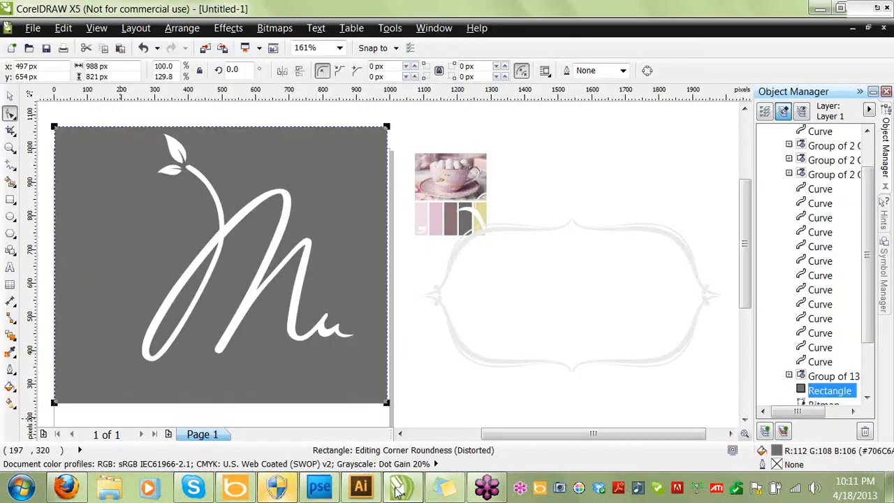
left_click(11, 218)
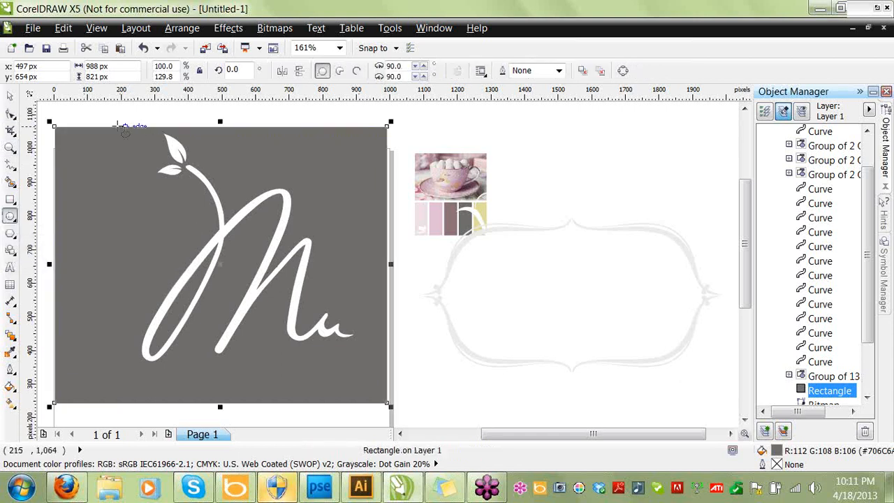
double_click(777, 453)
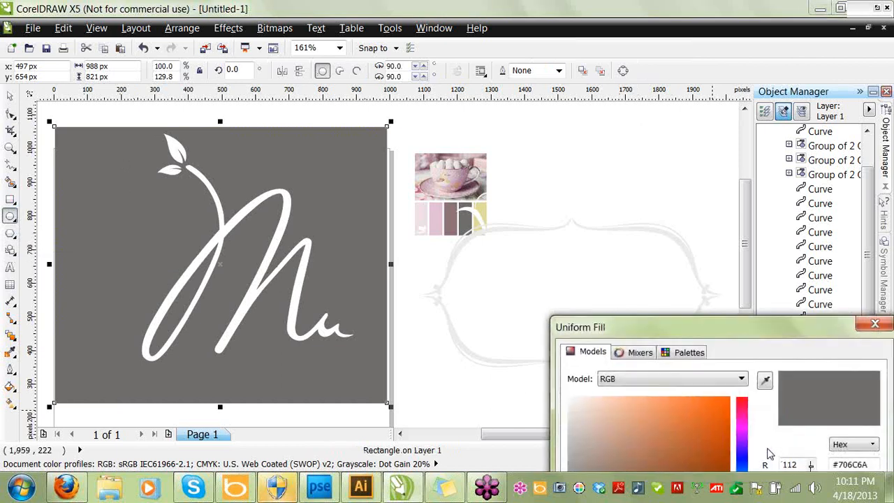
left_click(765, 379)
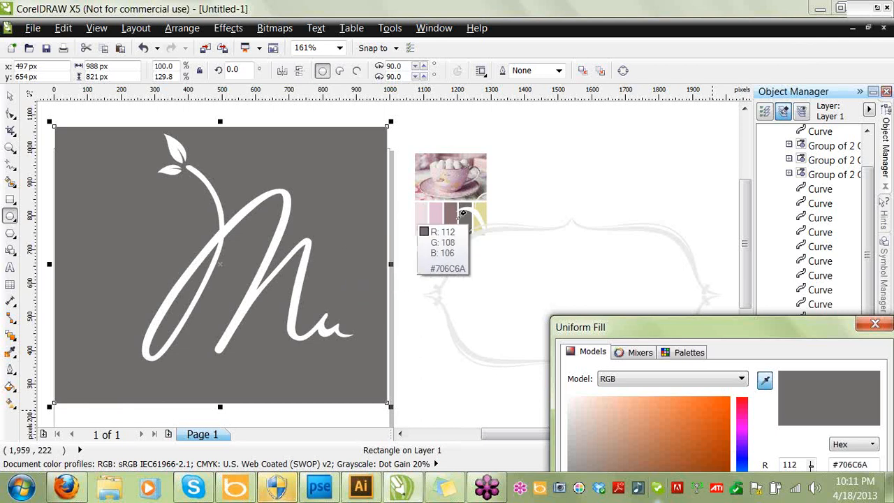
left_click(480, 213)
key("Return")
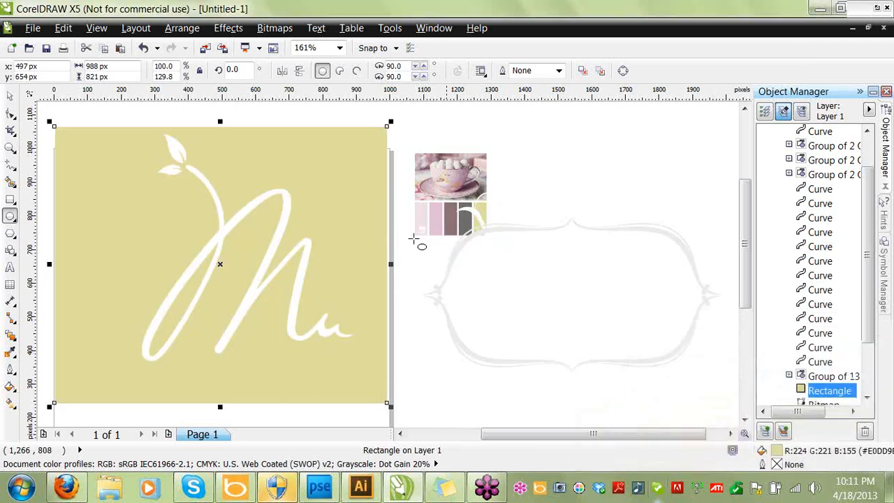
key("ctrl+z")
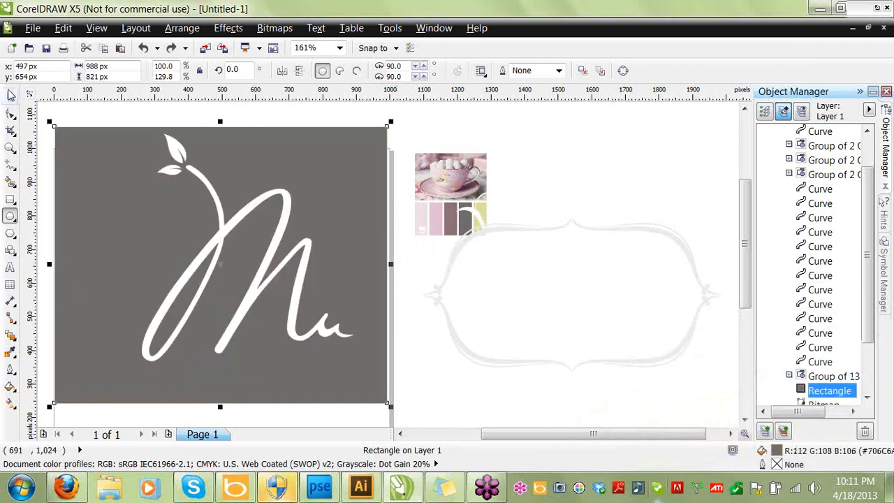
With nothing selected, set the default fill for new graphic objects to the yellow-green swatch sampled from the photo palette, with the Ellipse tool active.
left_click(10, 95)
left_click(591, 139)
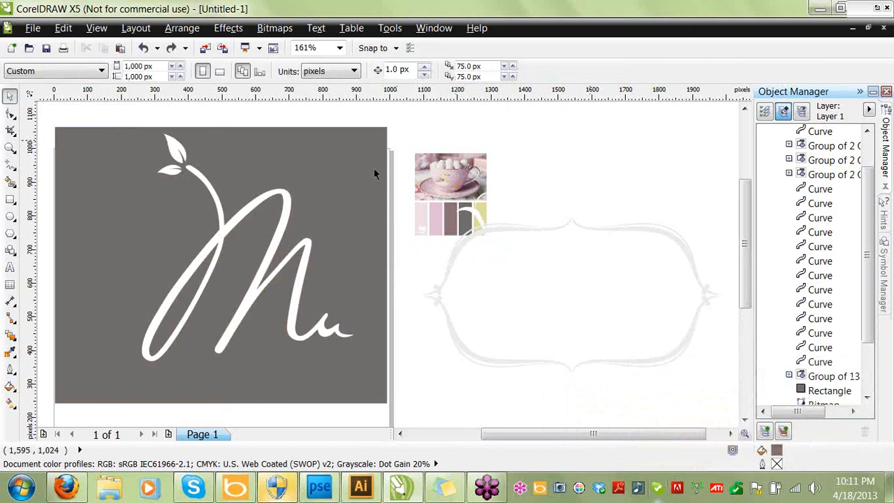
left_click(10, 216)
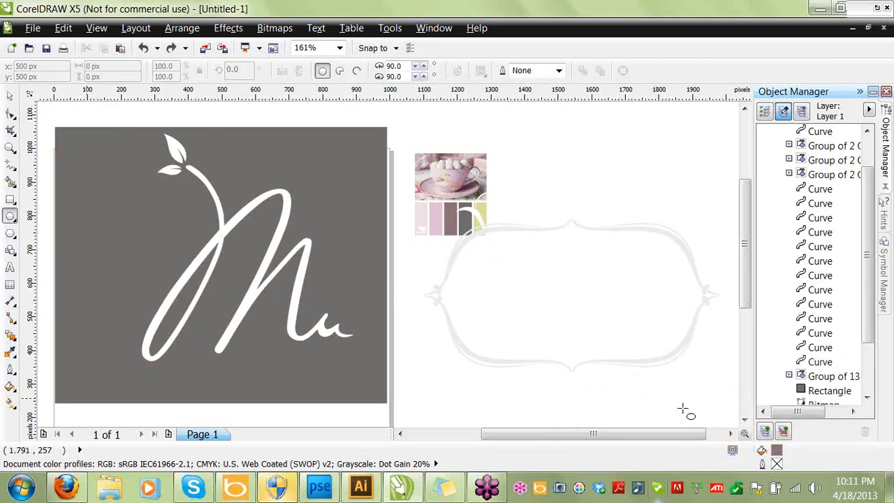
double_click(776, 451)
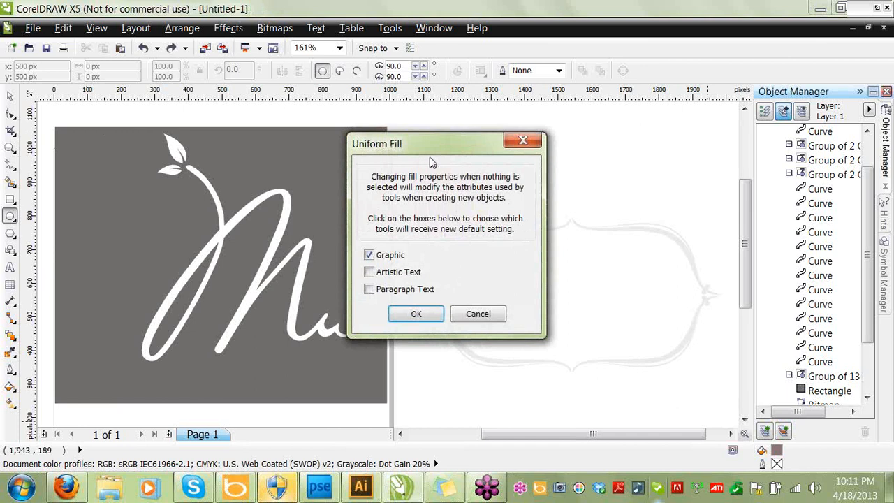
left_click_drag(429, 147, 664, 249)
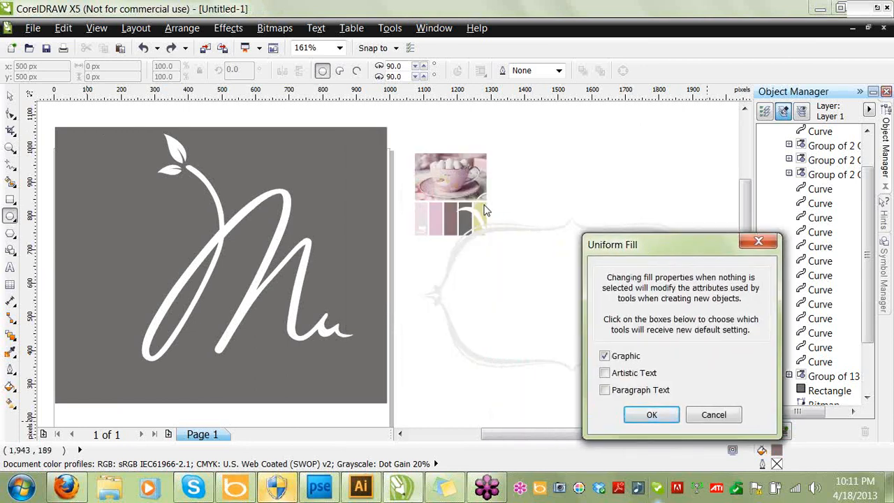
left_click(652, 414)
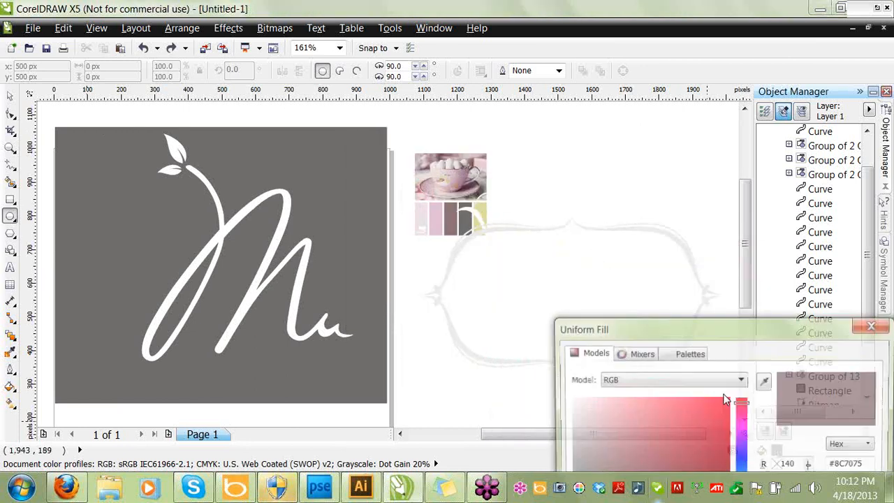
left_click(765, 379)
left_click(485, 205)
key("Return")
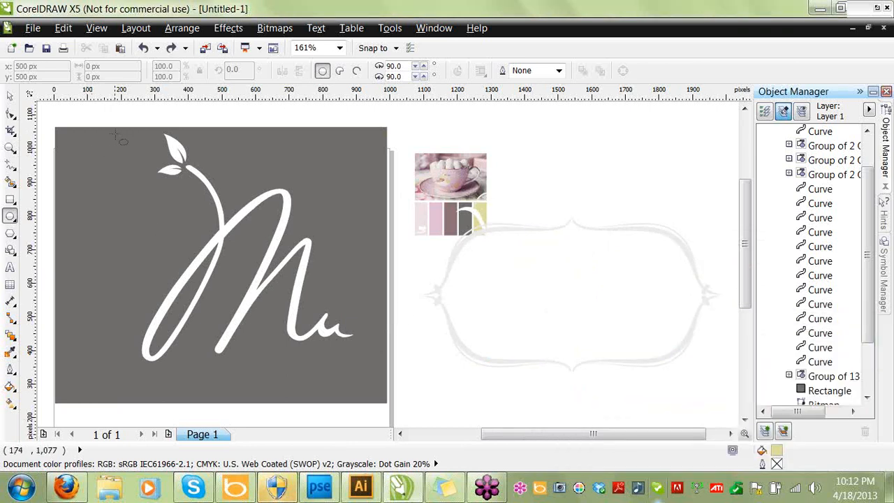
Draw a yellow-green circle over the leafy M and set its size to 783 by 783 px.
left_click_drag(113, 126, 378, 397)
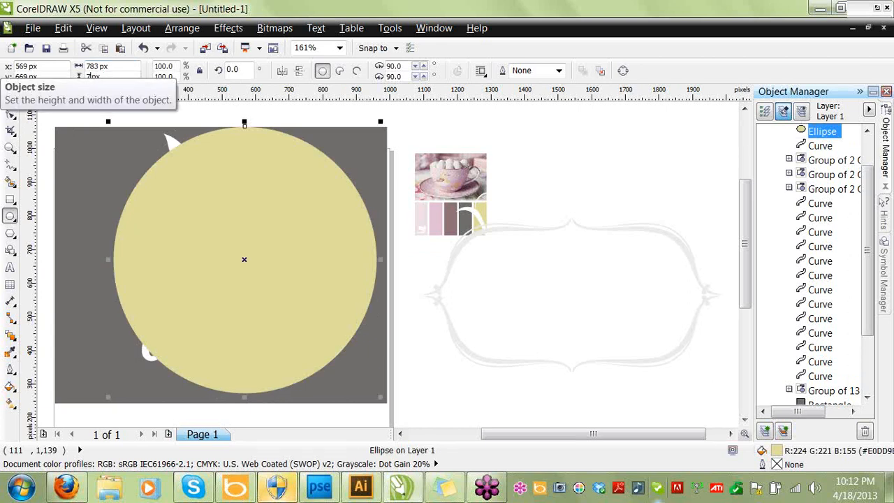
key("Return")
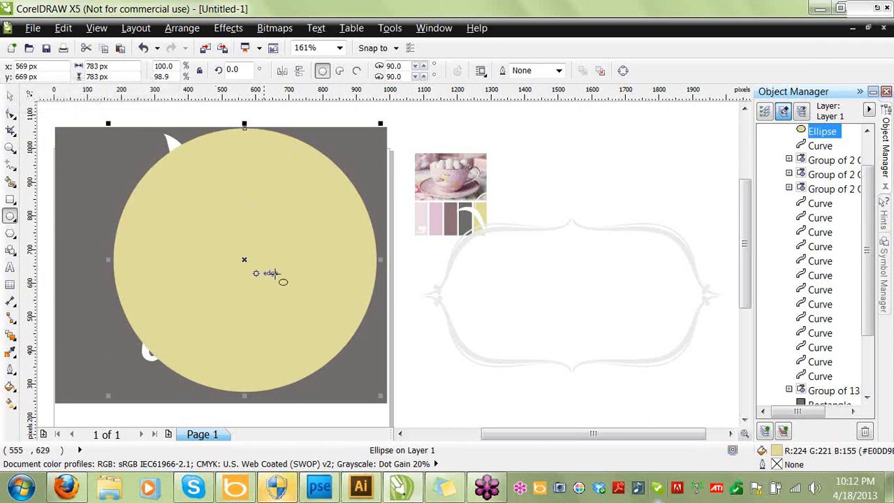
Duplicate the yellow-green circle and fill the copy with the background gray #706C6A sampled from the rectangle.
left_click(10, 96)
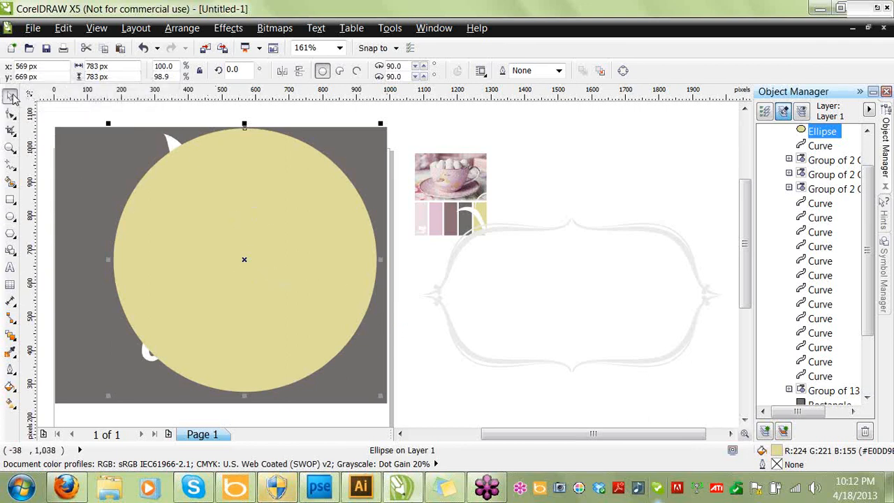
key("ctrl+d")
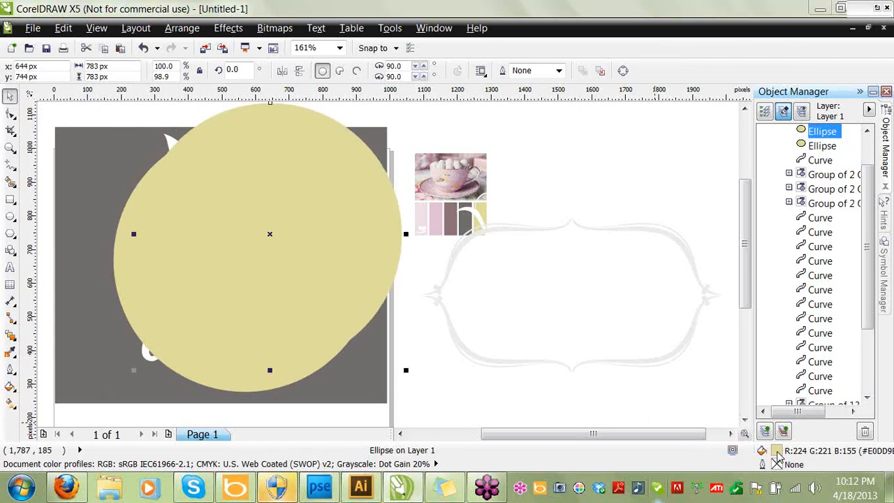
double_click(777, 452)
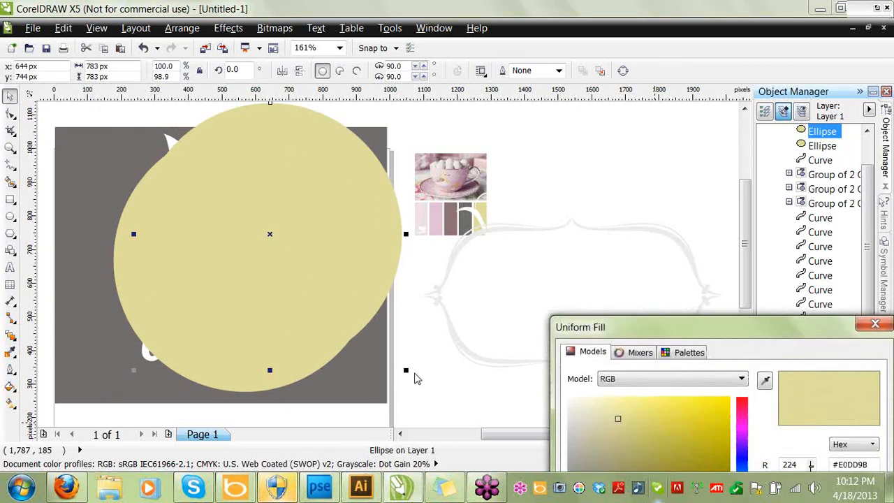
left_click(765, 378)
left_click(366, 355)
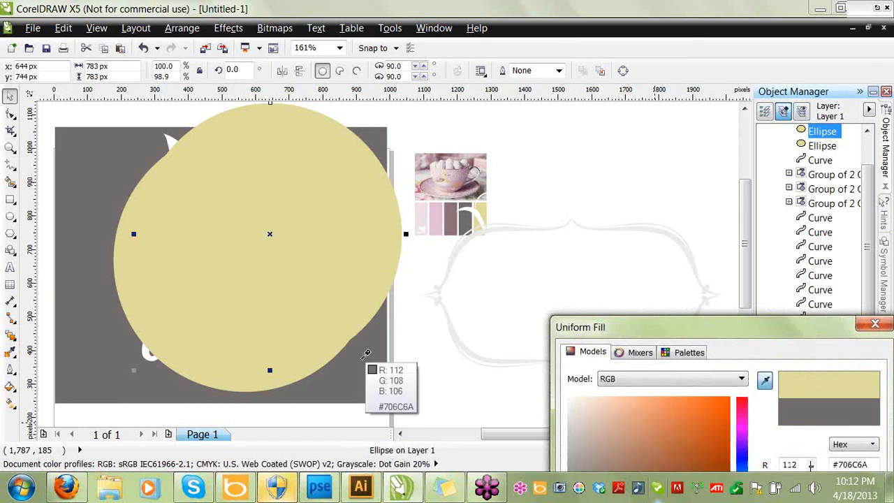
key("Return")
Offset the gray circle over the yellow-green one and scale it to about 767 px, leaving a tapered crescent along the upper-right edge.
left_click_drag(270, 247, 230, 280)
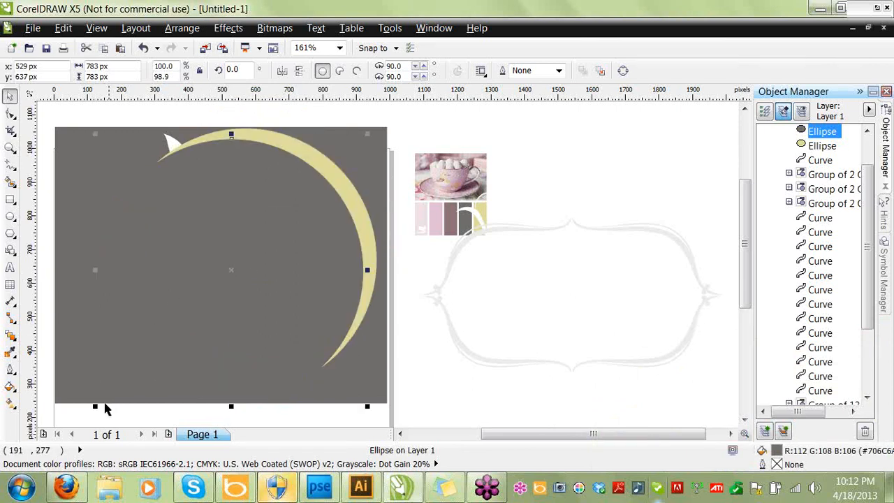
left_click_drag(95, 406, 103, 398)
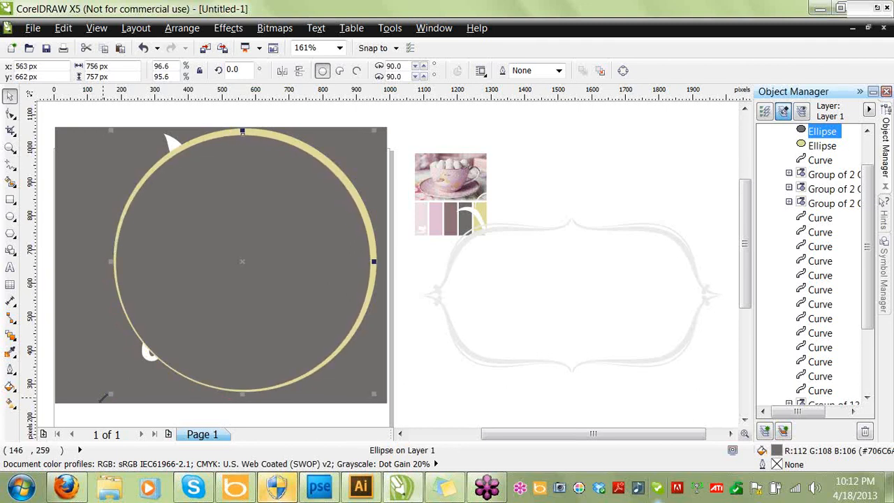
left_click_drag(102, 393, 105, 401)
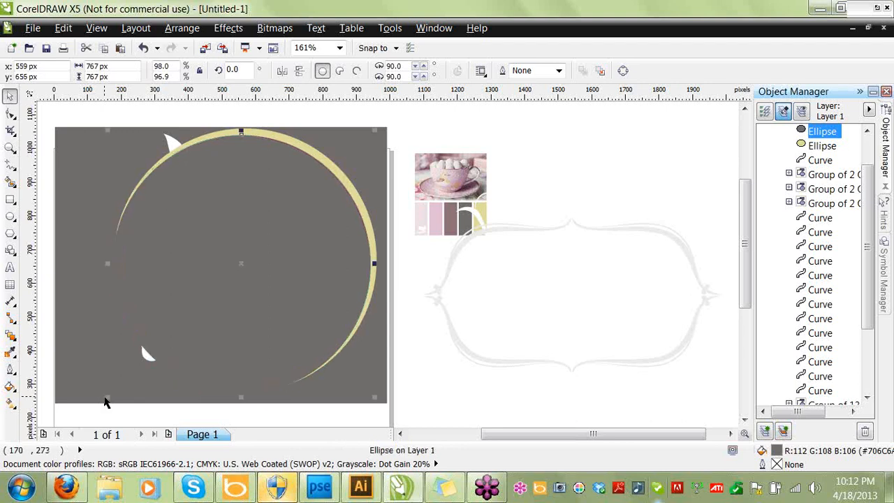
key("Up")
key("Up")
key("Up")
key("Up")
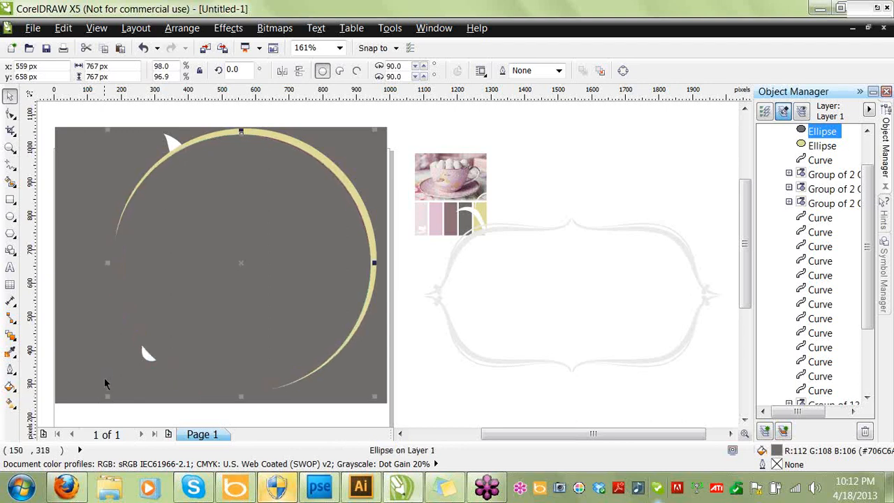
key("Left")
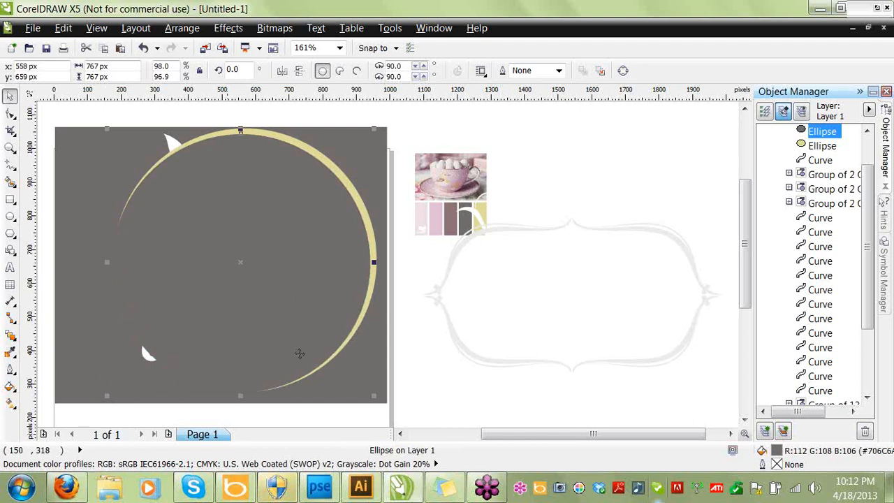
Group the gray and yellow-green ellipses and move the group behind the lettering, just above the group of 13 objects.
left_click(407, 370)
left_click(805, 137)
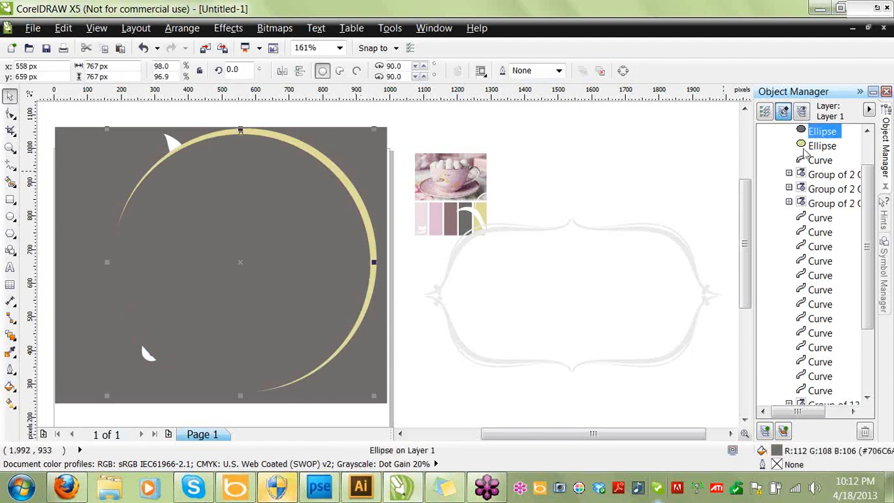
left_click(817, 147, "shift")
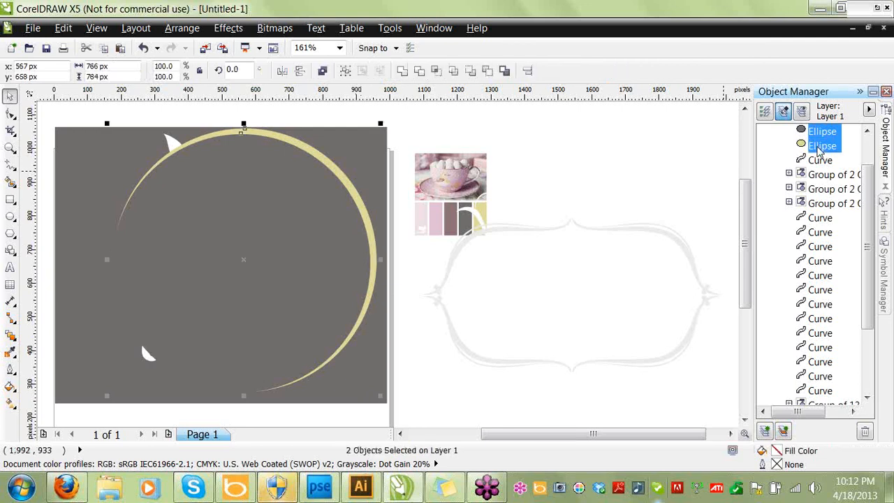
right_click(819, 147)
left_click(731, 191)
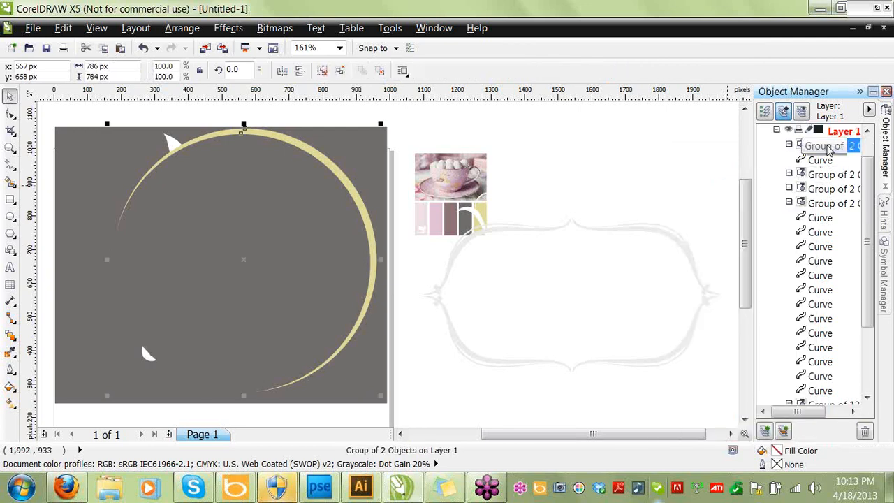
left_click_drag(828, 151, 807, 397)
left_click(600, 151)
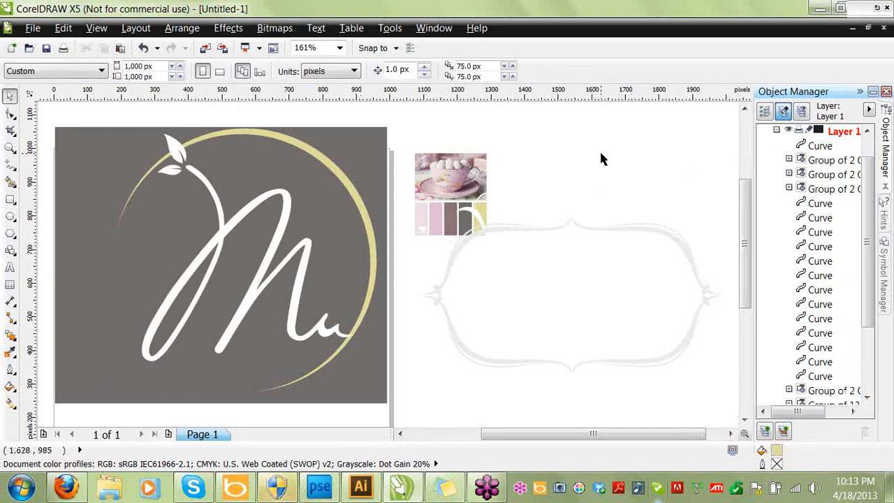
Scale the crescent group down proportionally to about 96.5%, about 758 px wide, and deselect it.
left_click(363, 235)
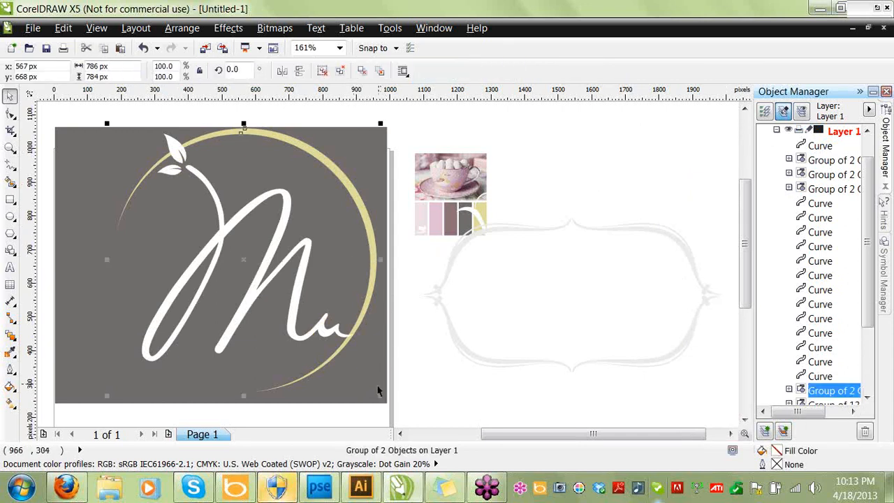
left_click_drag(379, 397, 371, 386)
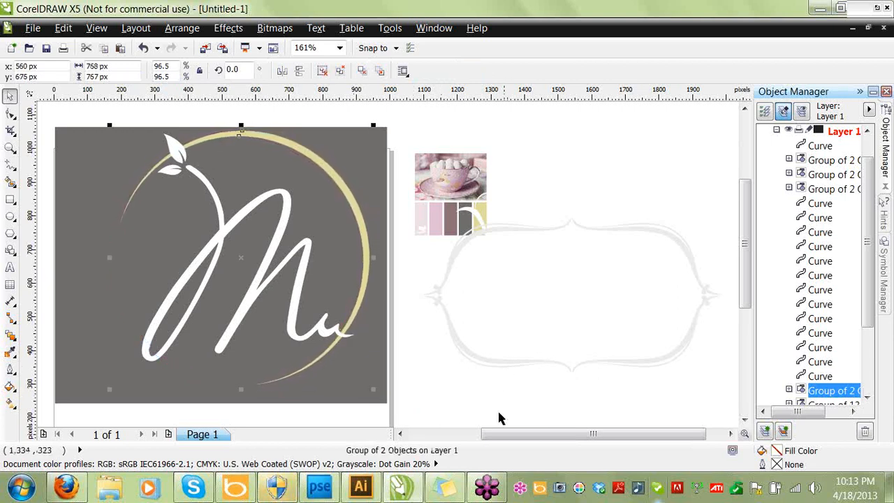
left_click_drag(361, 266, 362, 266)
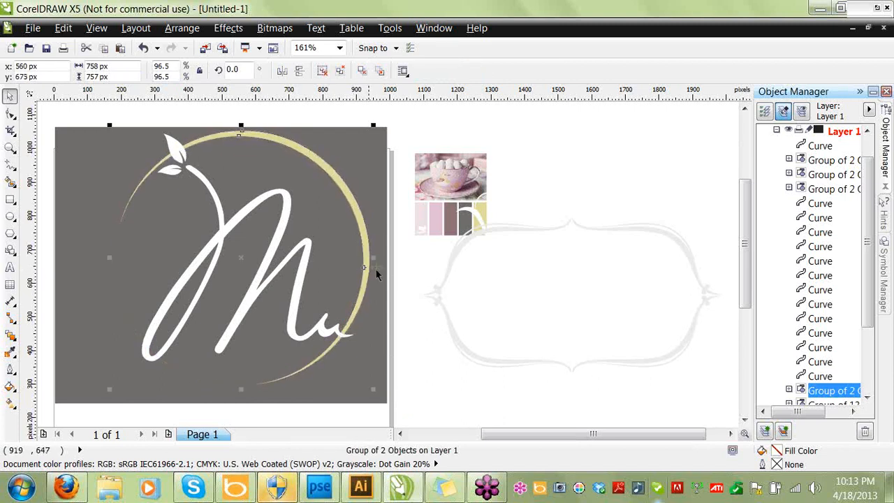
left_click(403, 320)
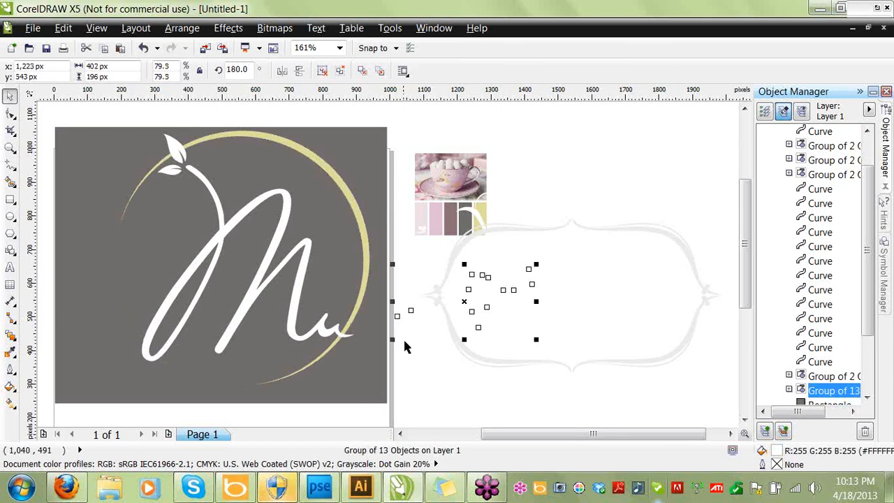
left_click(410, 370)
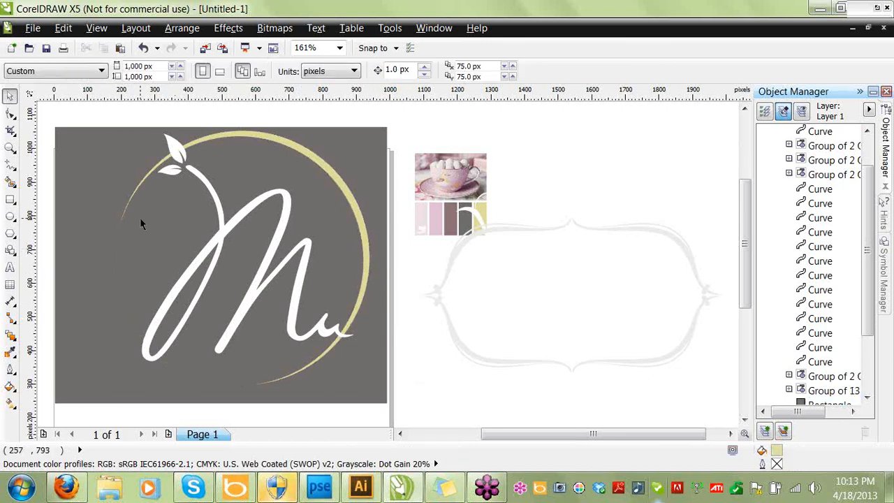
Rotate the crescent group clockwise to an angle of about 346.7°.
left_click(220, 190)
left_click(292, 169)
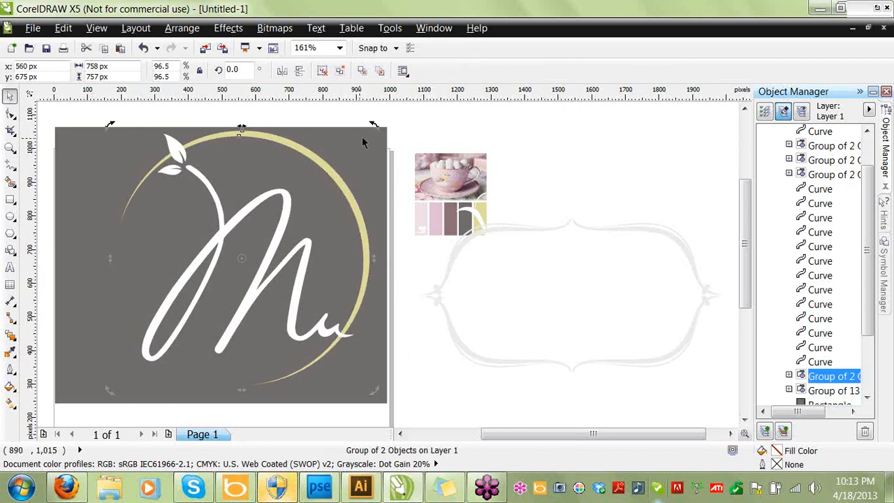
left_click_drag(373, 126, 397, 166)
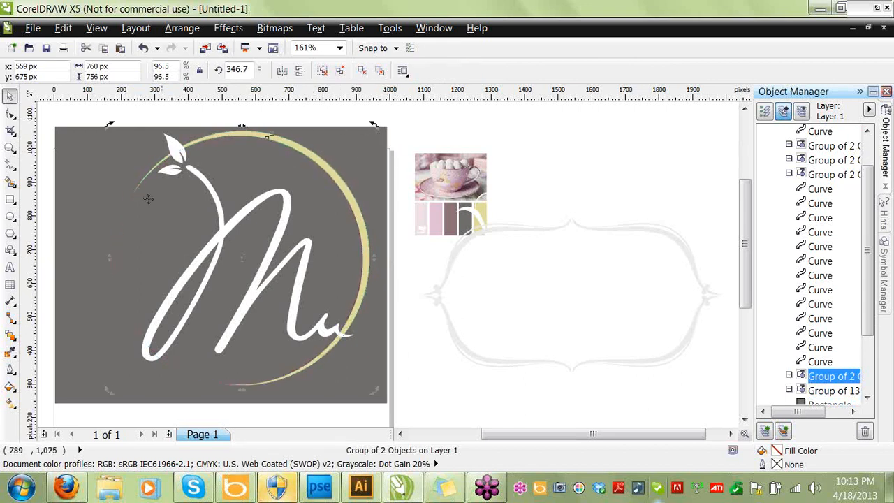
Add a paragraph text frame about 584 by 323 px across the monogram's left half and enter the first name.
left_click(10, 267)
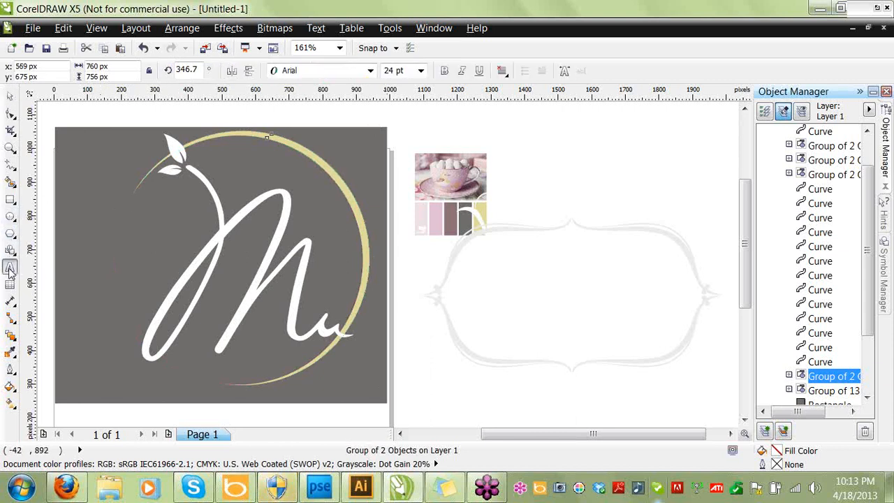
left_click_drag(78, 208, 273, 318)
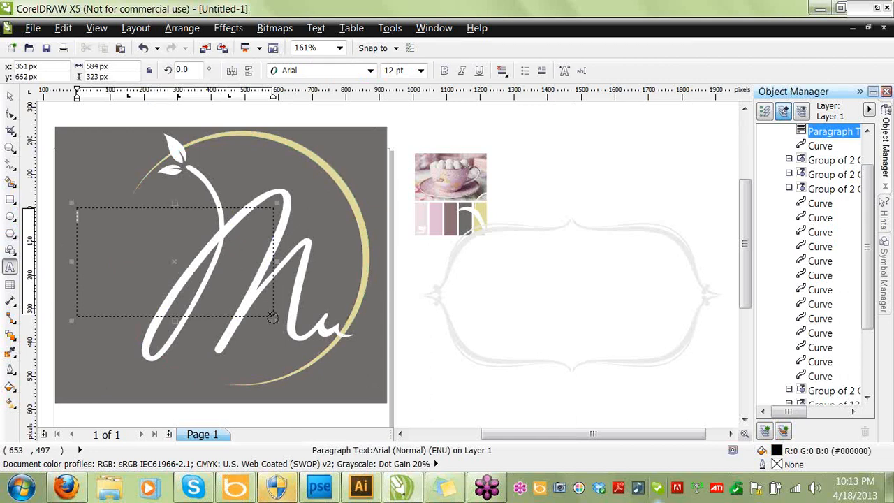
type("Amy")
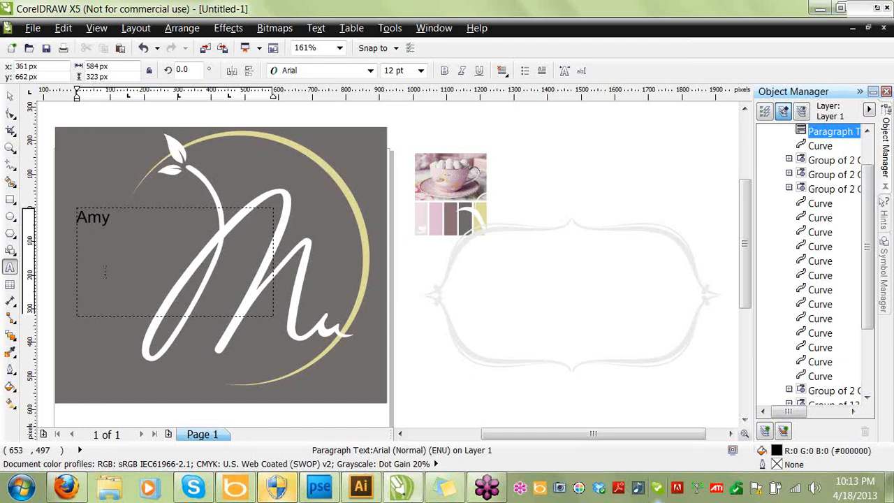
Fill the entered first name with the yellow-green #E0DD9B sampled from the photo palette.
left_click_drag(122, 217, 77, 217)
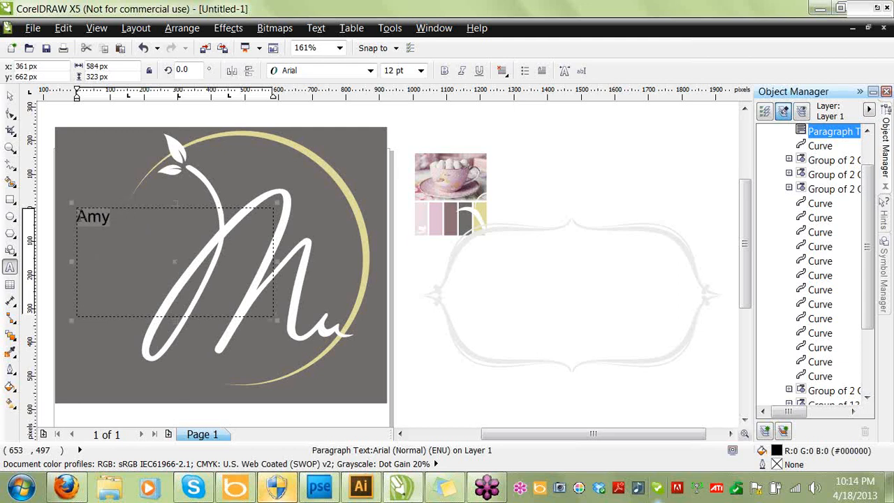
double_click(778, 451)
left_click(765, 380)
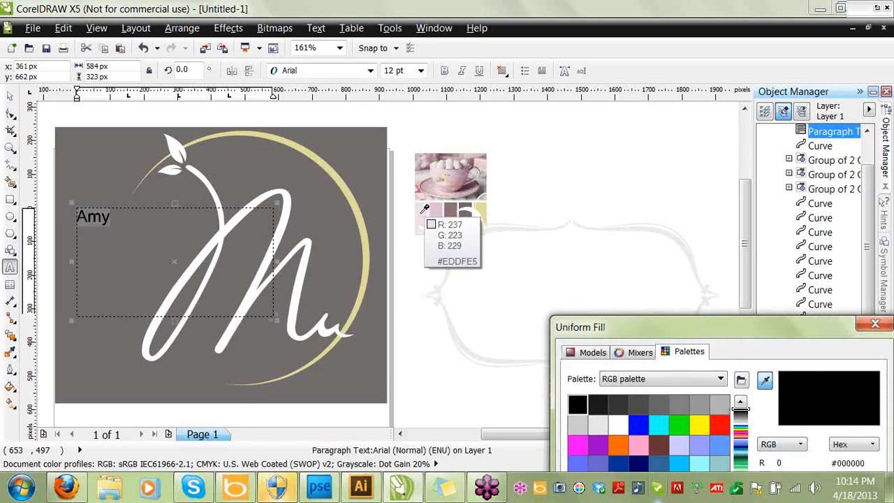
left_click(481, 209)
key("Return")
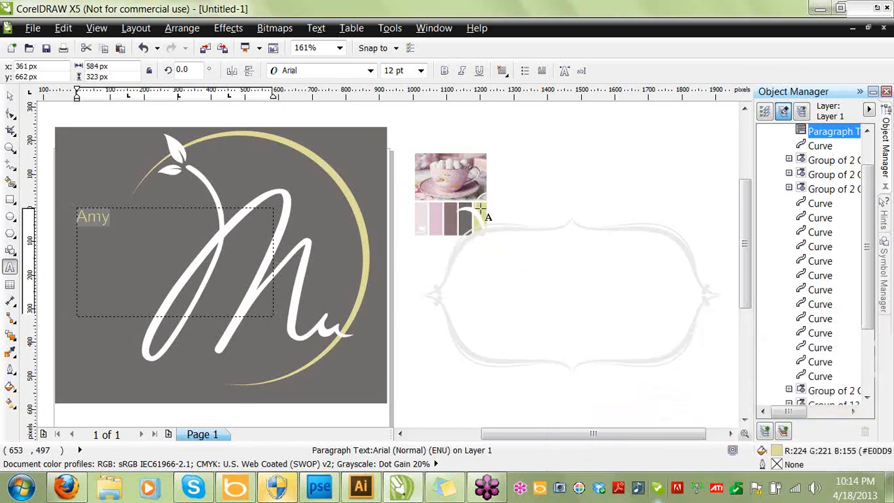
Browse the typefaces for the first name and set it in Diminuto.
left_click(370, 71)
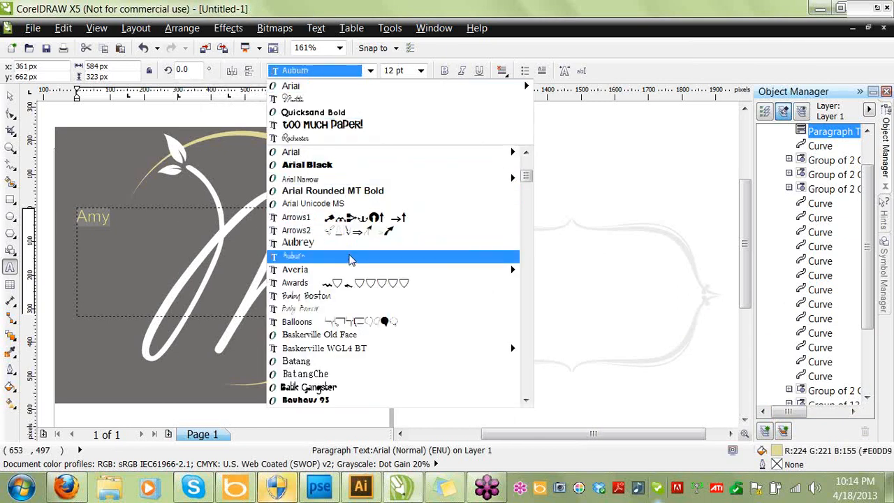
mouse_move(353, 271)
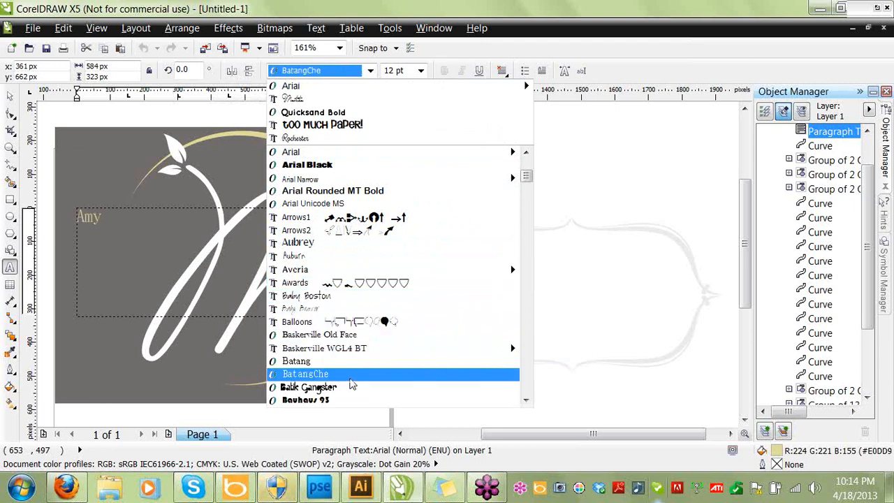
left_click(527, 401)
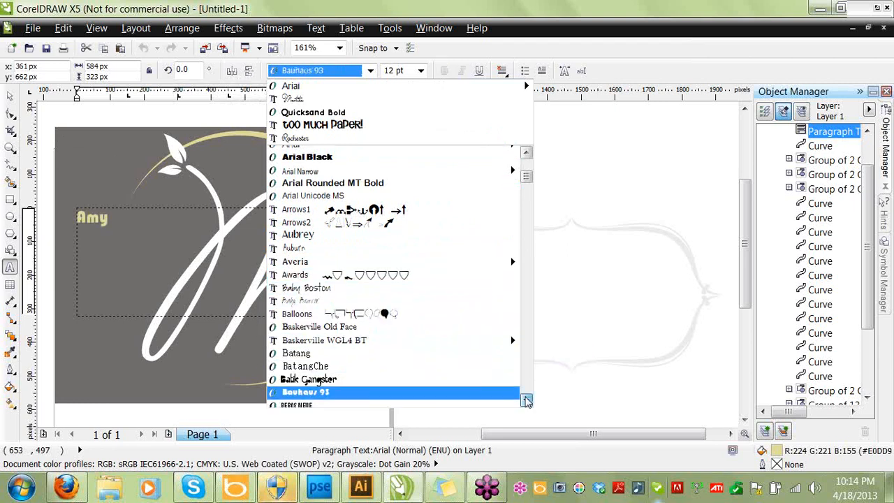
left_click_drag(527, 401, 527, 401)
left_click_drag(527, 400, 526, 401)
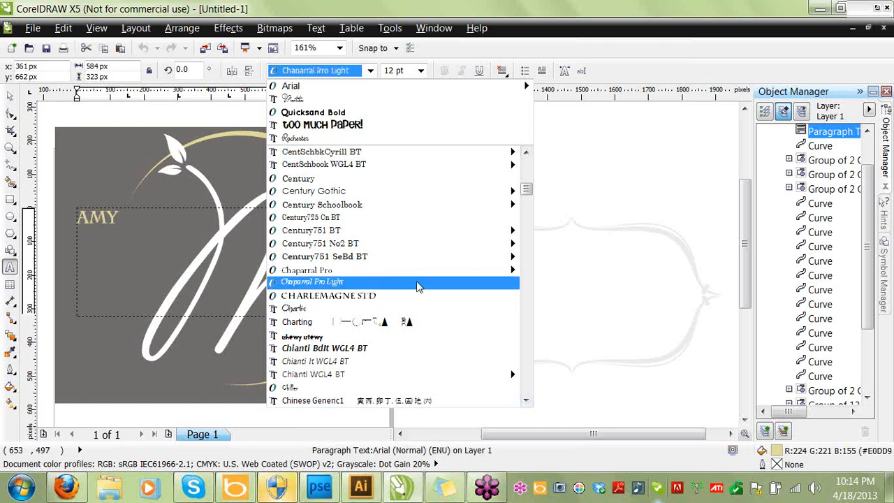
mouse_move(414, 258)
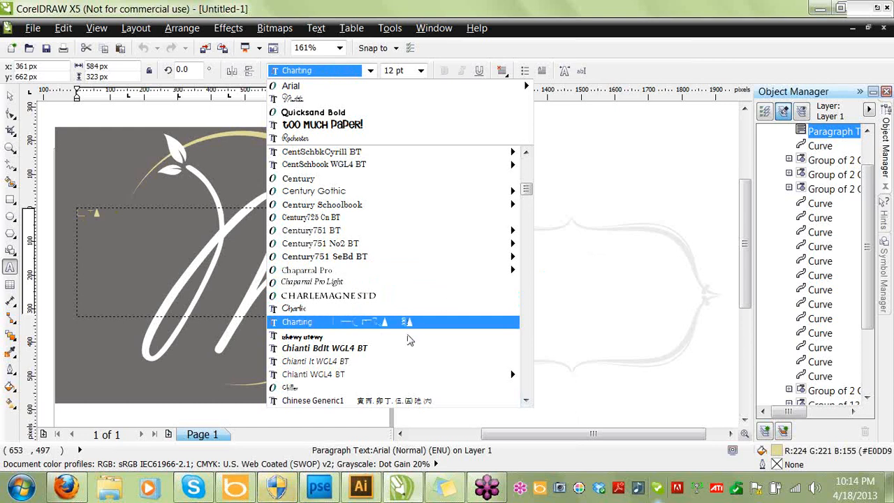
left_click(529, 402)
left_click_drag(529, 403, 529, 402)
mouse_move(416, 246)
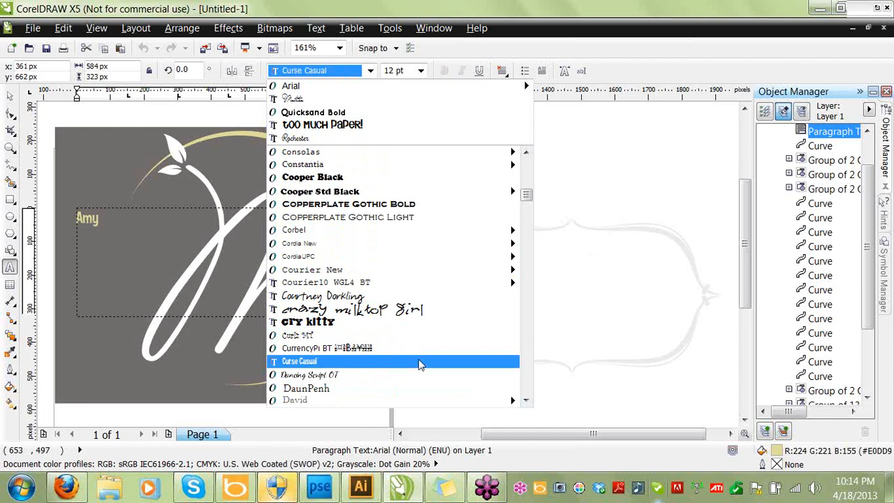
mouse_move(432, 400)
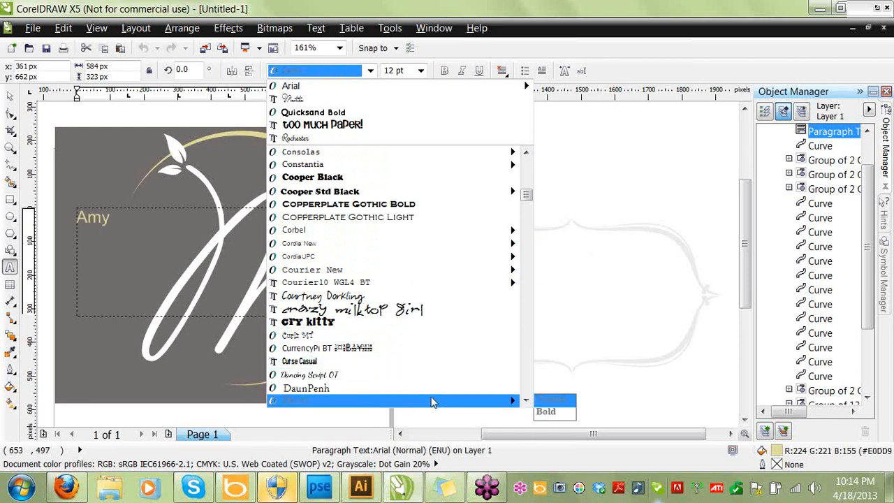
left_click(526, 401)
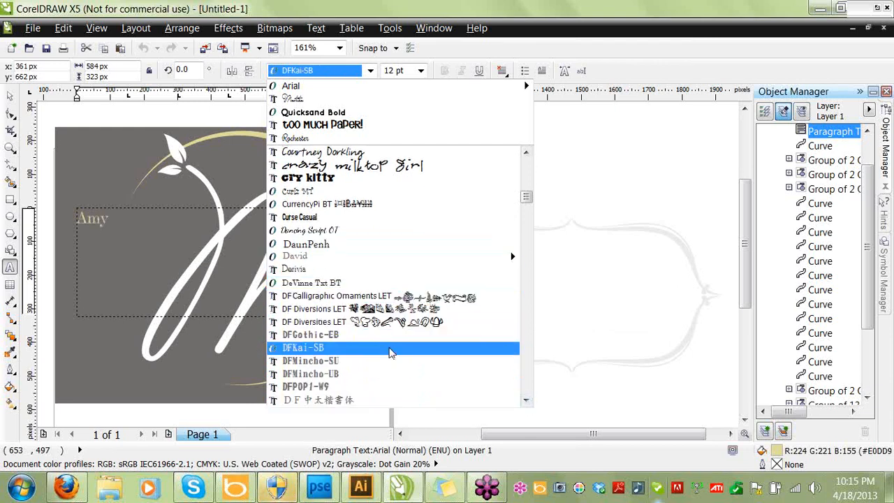
scroll(422, 335, "down", 4)
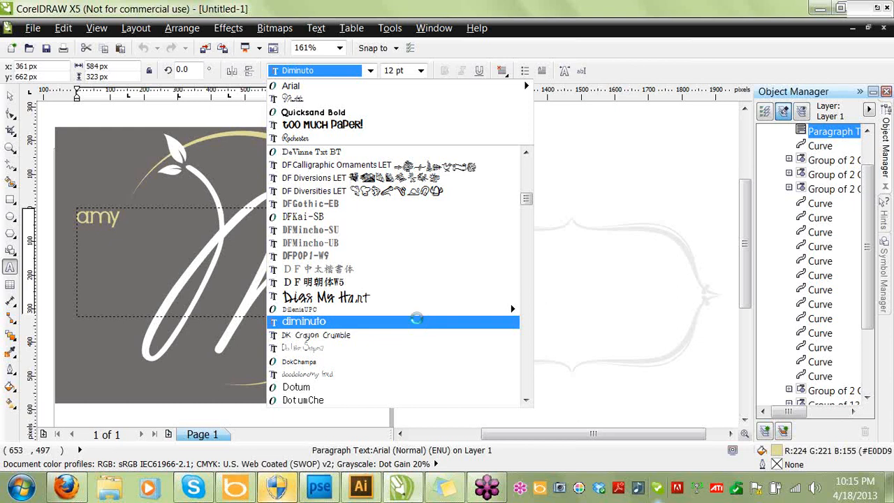
left_click(416, 320)
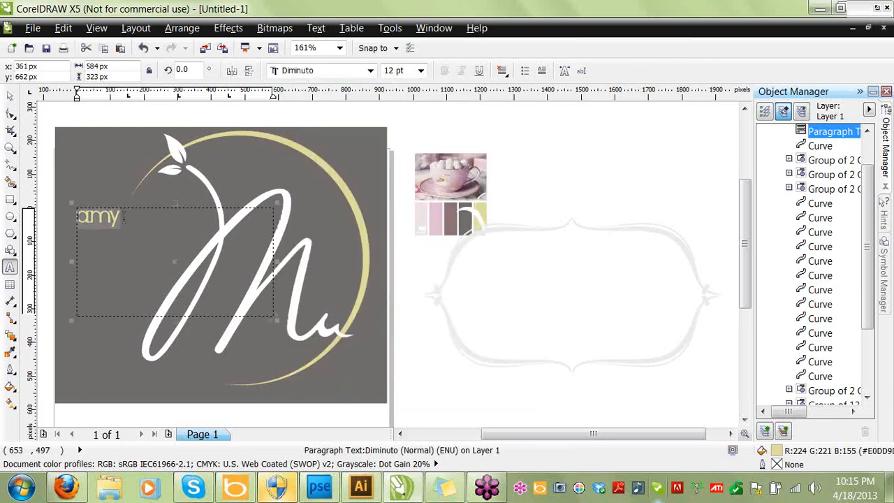
Set the first name to 18 pt and shift its text frame slightly right and down beside the M.
left_click(127, 218)
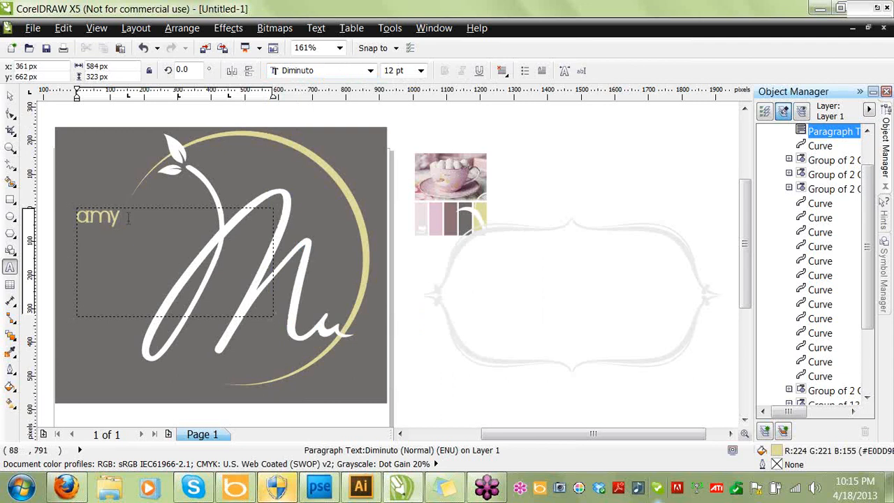
left_click_drag(125, 218, 70, 220)
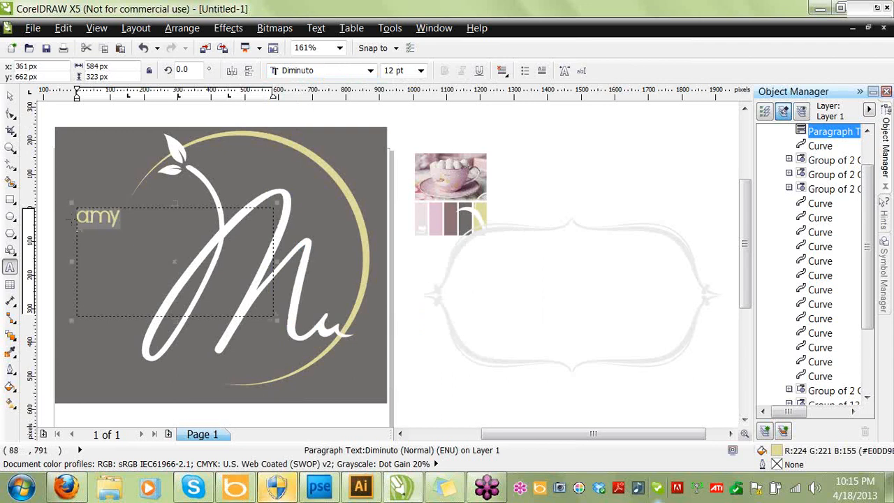
left_click(422, 71)
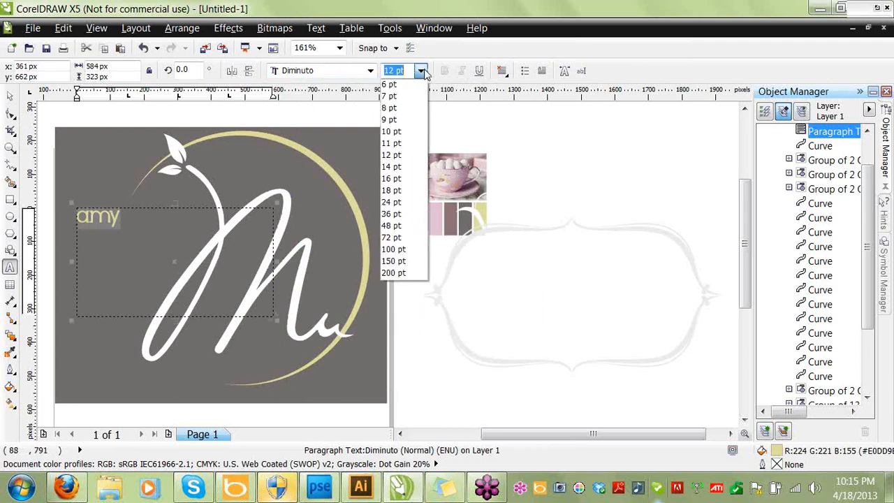
left_click(409, 195)
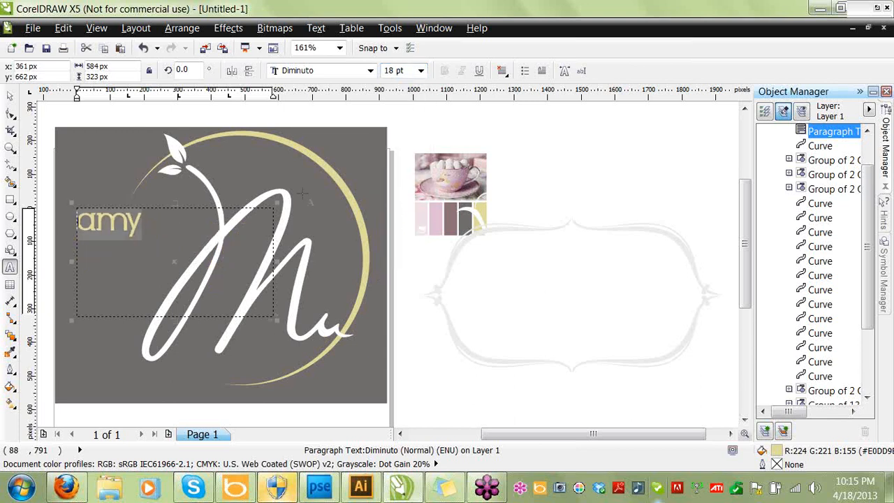
left_click(10, 95)
left_click_drag(116, 236, 132, 237)
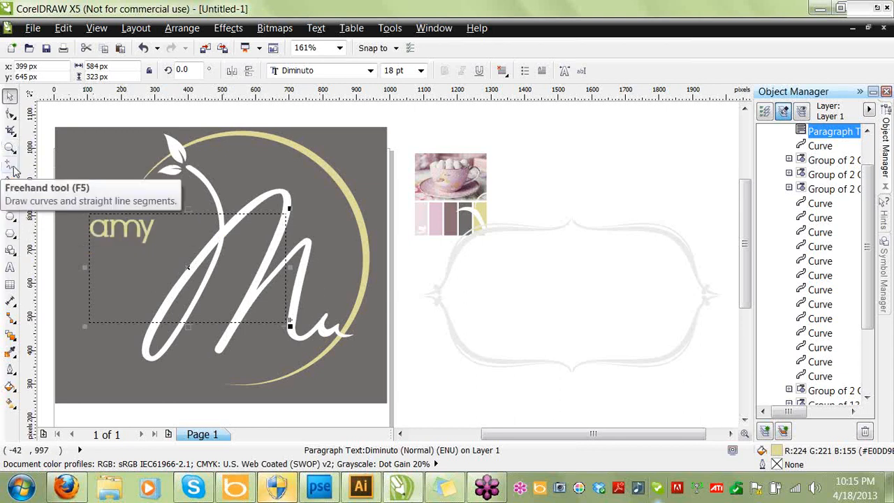
left_click(10, 165)
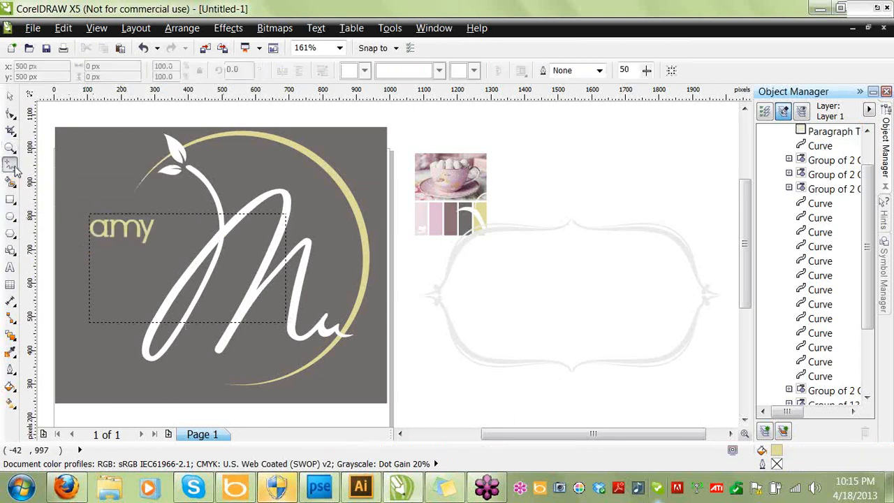
left_click(12, 98)
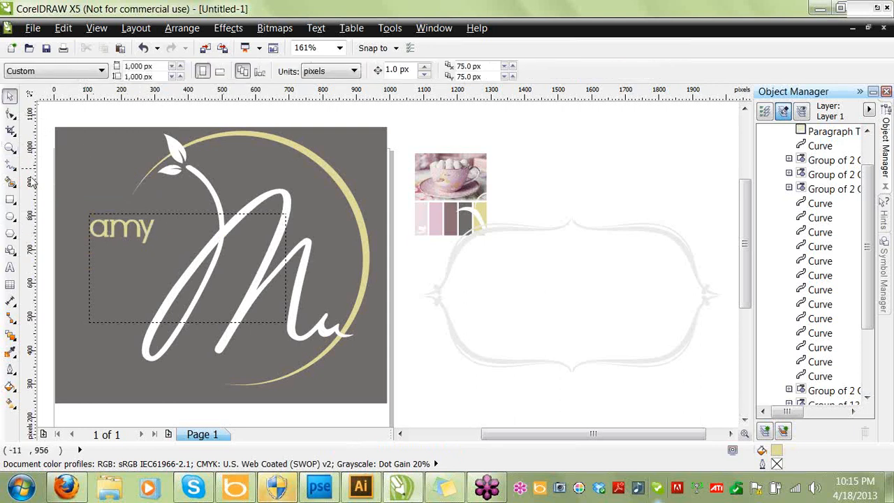
Add a paragraph text frame about 413 by 352 px over the monogram's upper right, enter "&" and fill it with white #FFFFFF.
left_click(11, 268)
left_click_drag(239, 156, 376, 274)
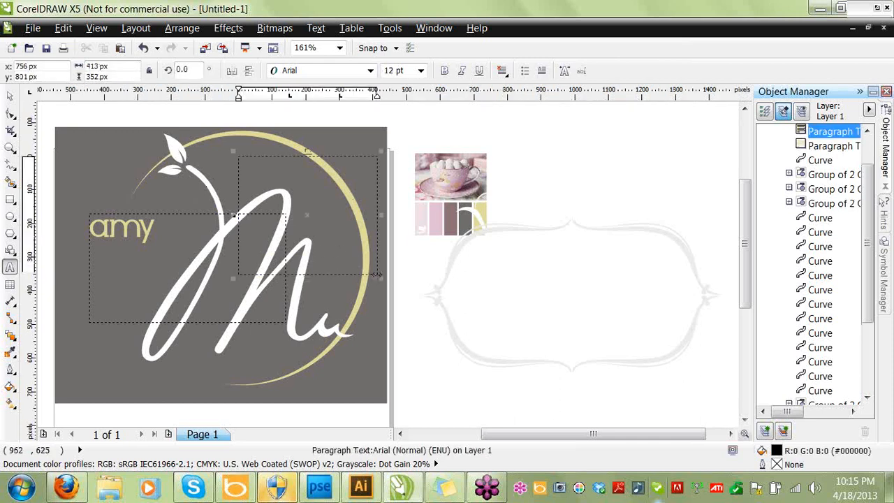
type("&")
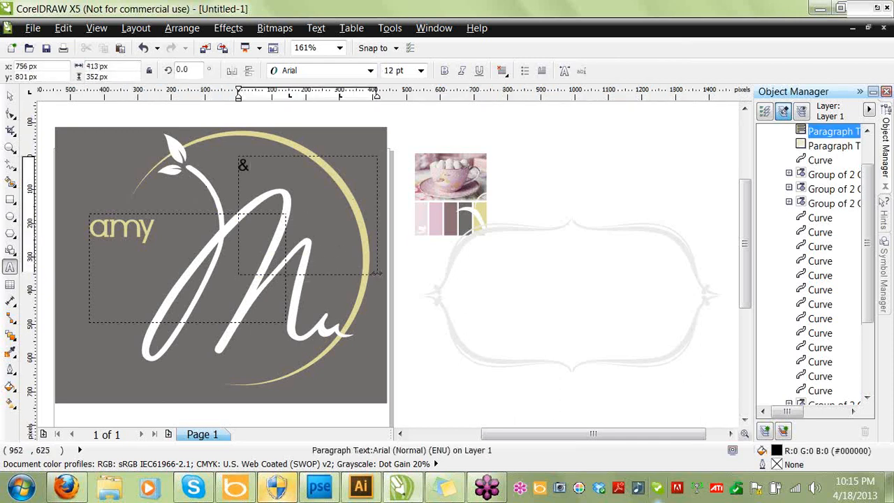
key("Escape")
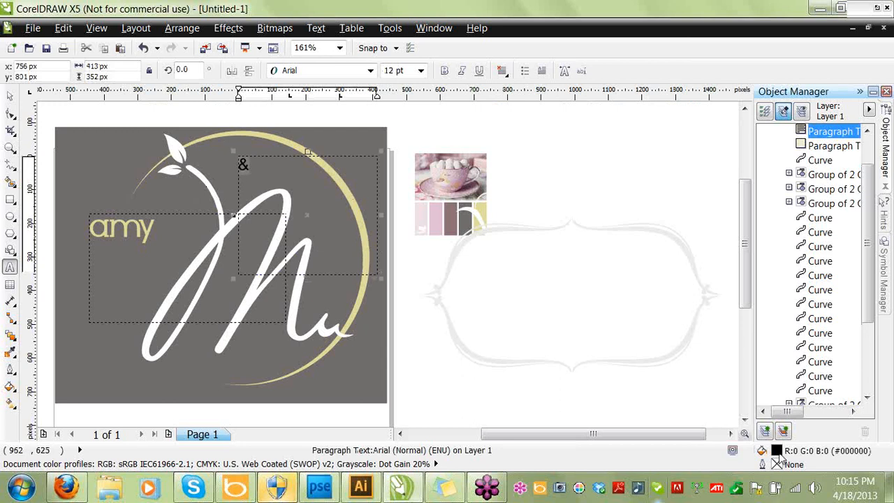
double_click(778, 453)
left_click(765, 380)
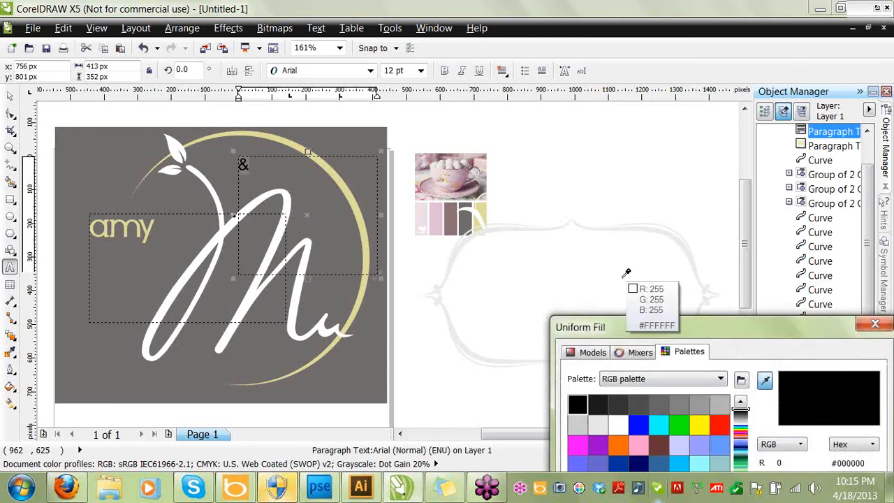
left_click(623, 278)
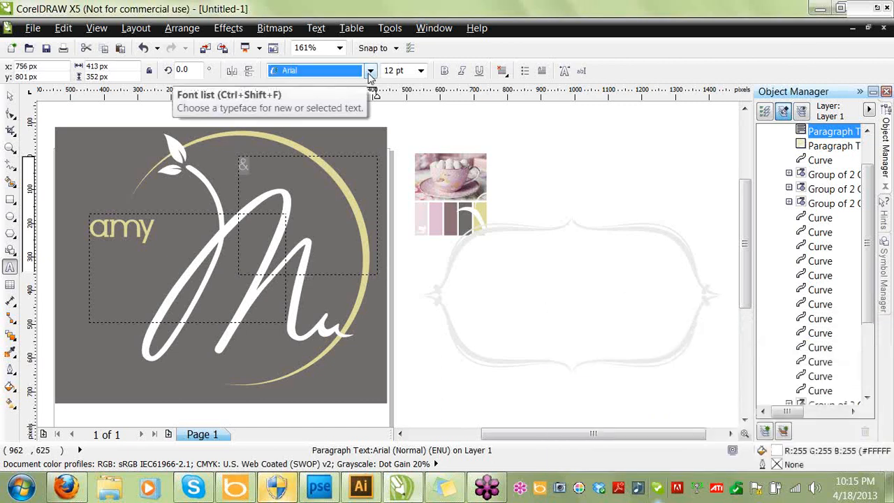
Format the ampersand in 48 pt Martita and place it directly below the first name.
left_click(371, 71)
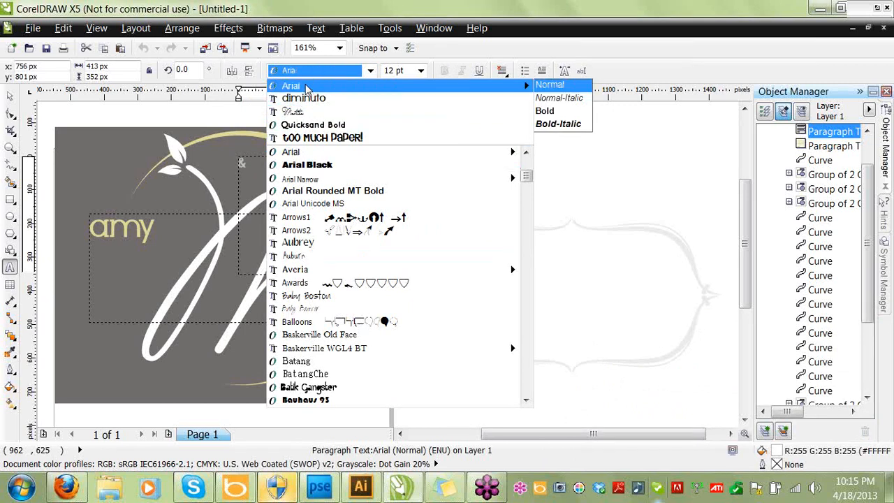
left_click(304, 112)
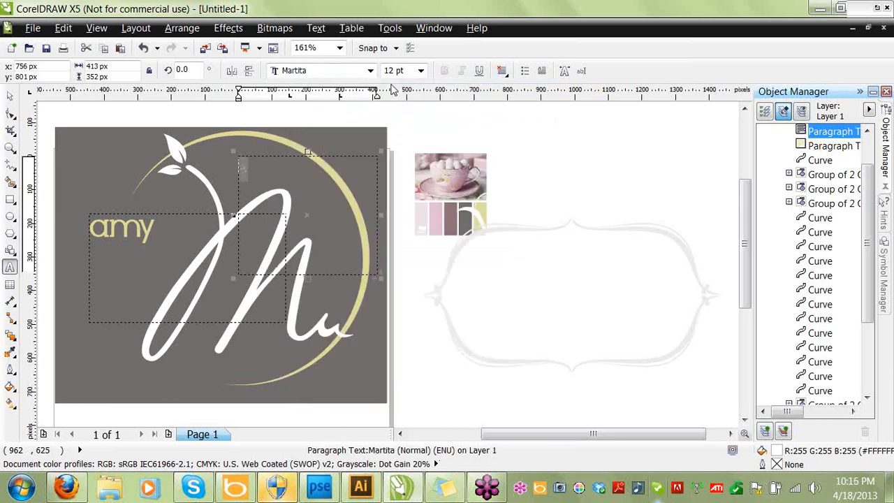
left_click(421, 70)
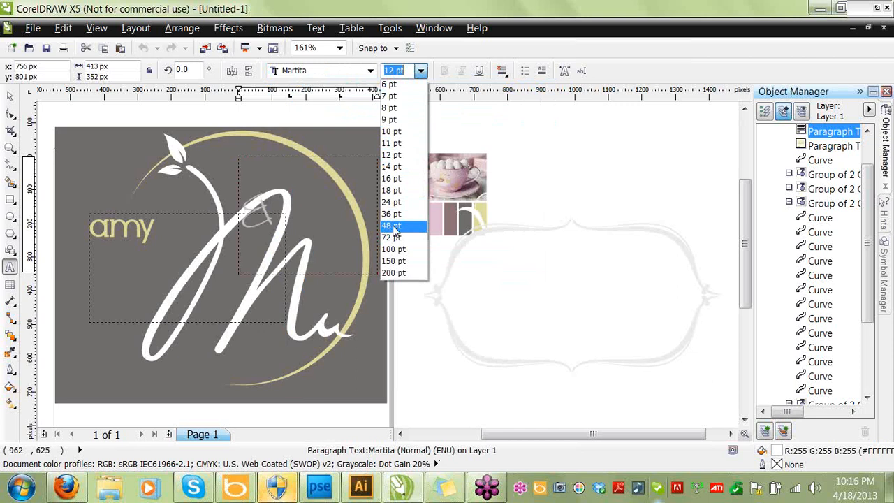
left_click(391, 225)
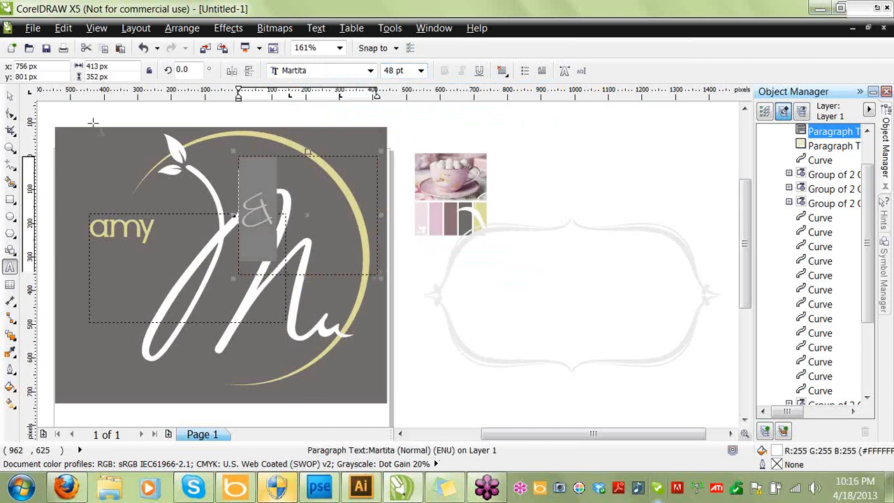
key("ctrl+space")
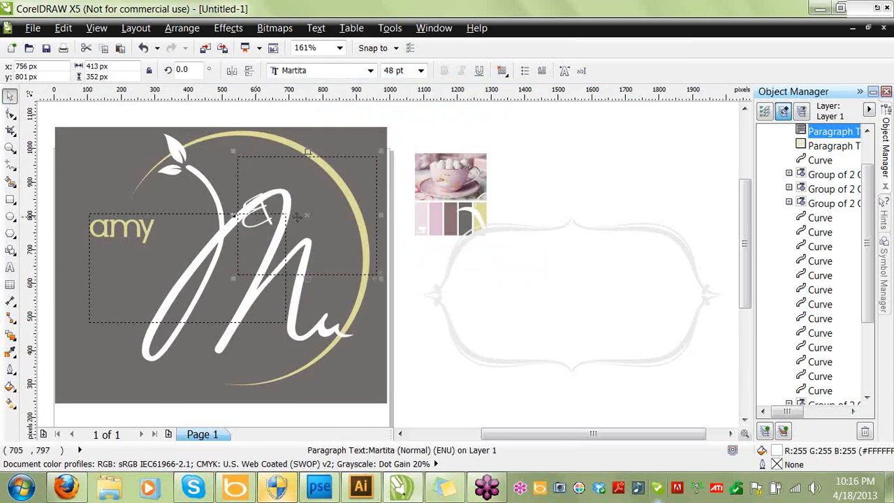
left_click_drag(306, 216, 170, 263)
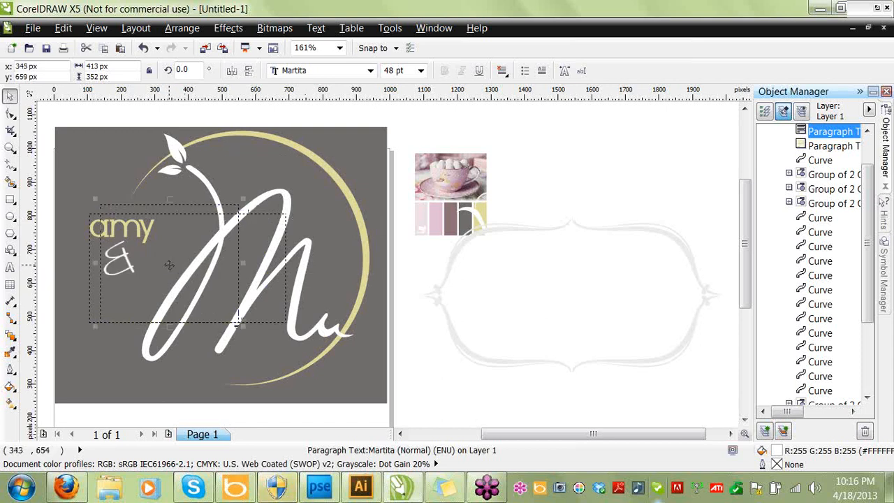
Duplicate the first name's text frame and replace the copy's text with the partner's first name.
left_click(90, 227)
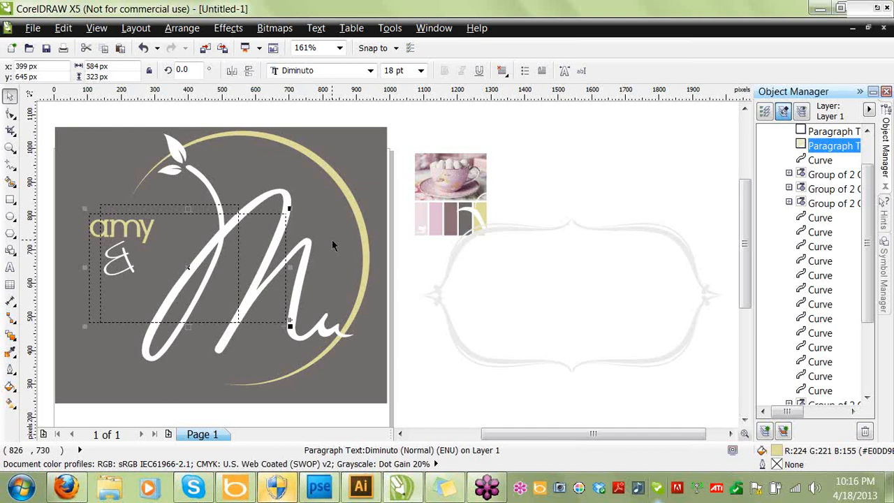
key("ctrl+d")
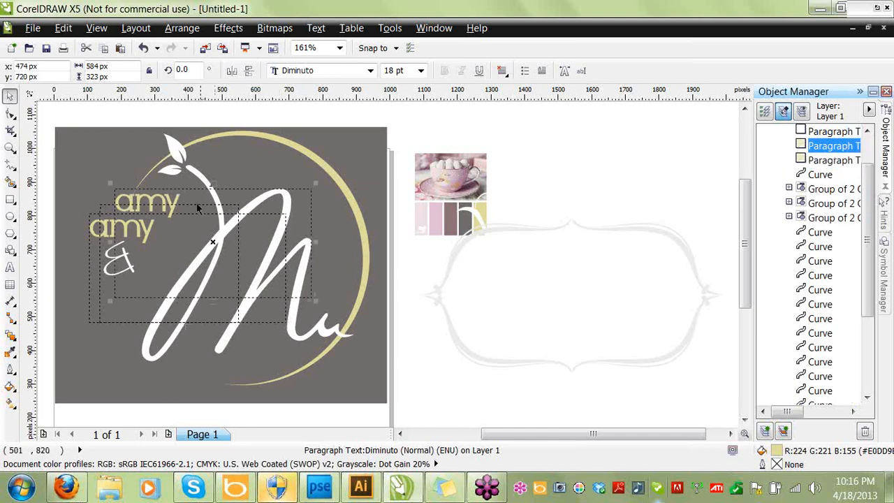
double_click(167, 197)
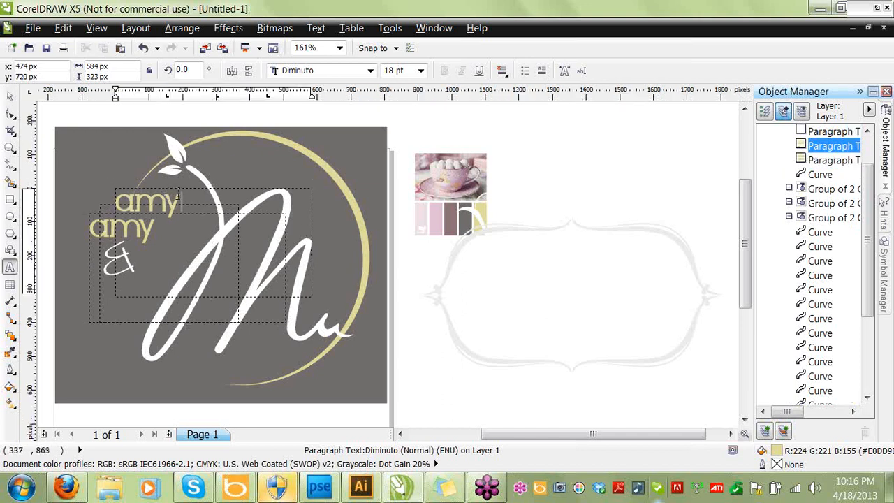
left_click_drag(181, 201, 119, 202)
type("mike")
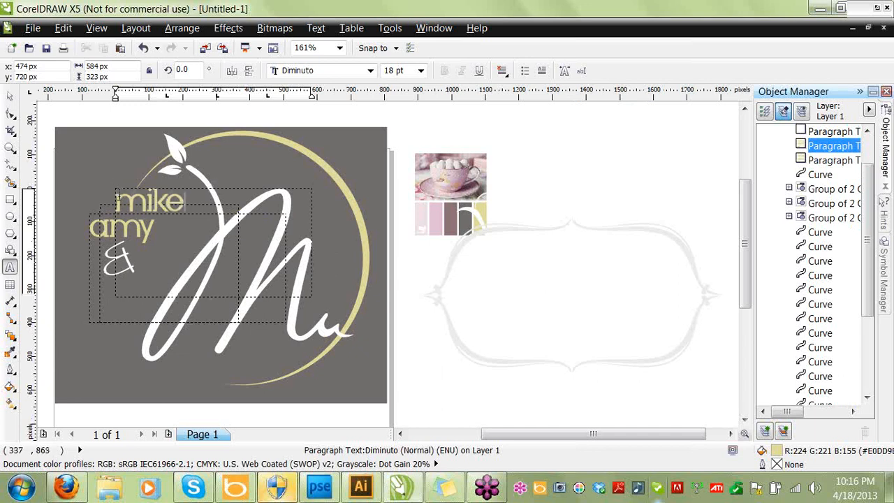
Move the partner's name directly below the ampersand and deselect it.
left_click(10, 95)
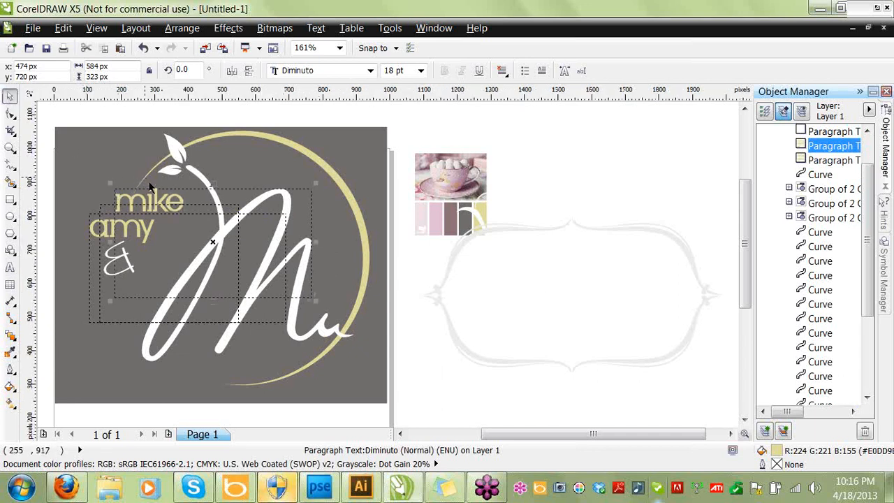
left_click_drag(155, 193, 127, 279)
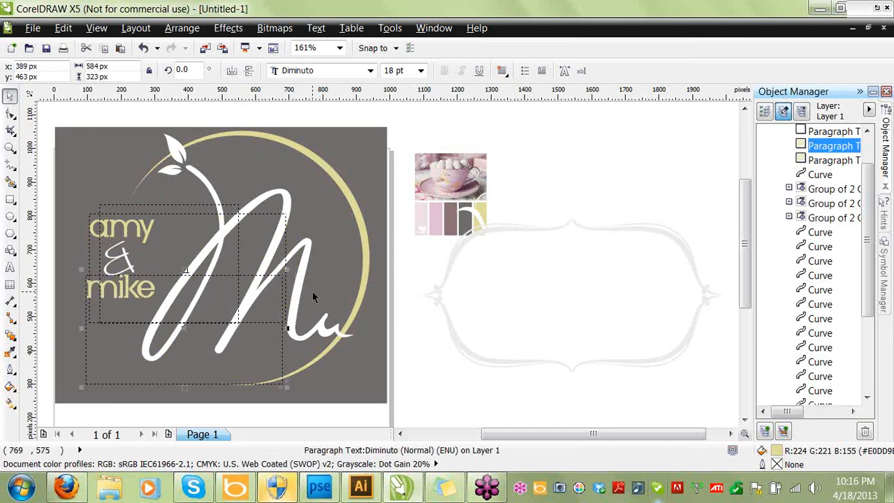
left_click(455, 132)
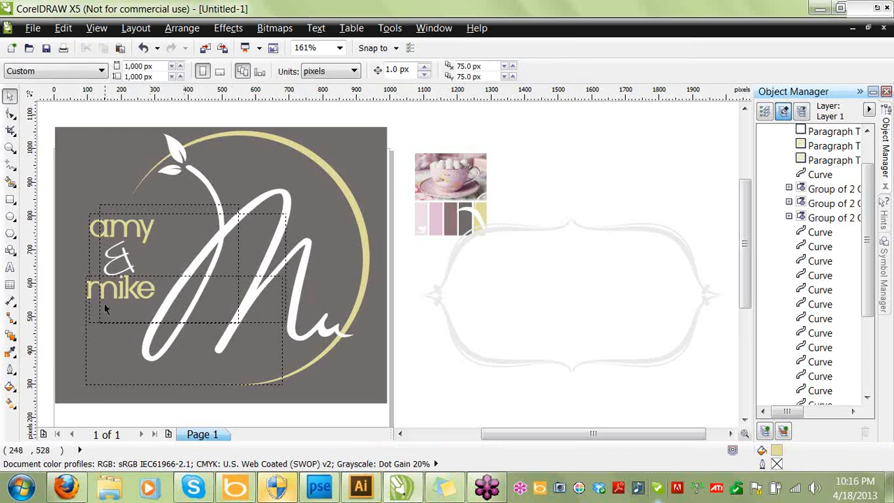
Convert the ampersand and both names from paragraph text to curves, then clear the selection.
right_click(121, 295)
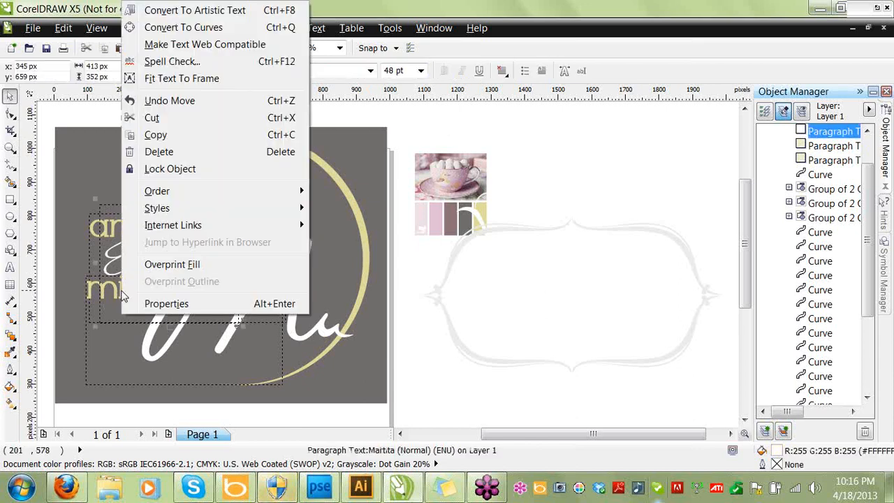
left_click(204, 31)
left_click(162, 241)
right_click(163, 241)
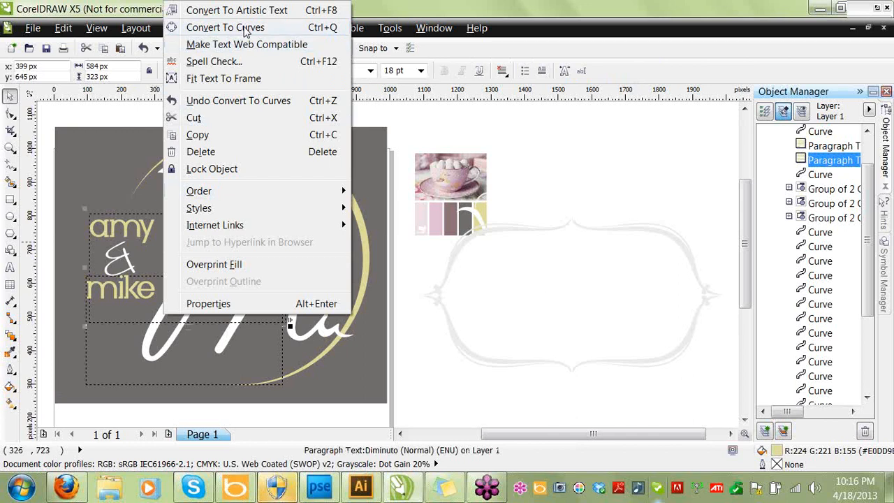
left_click(210, 28)
left_click(120, 328)
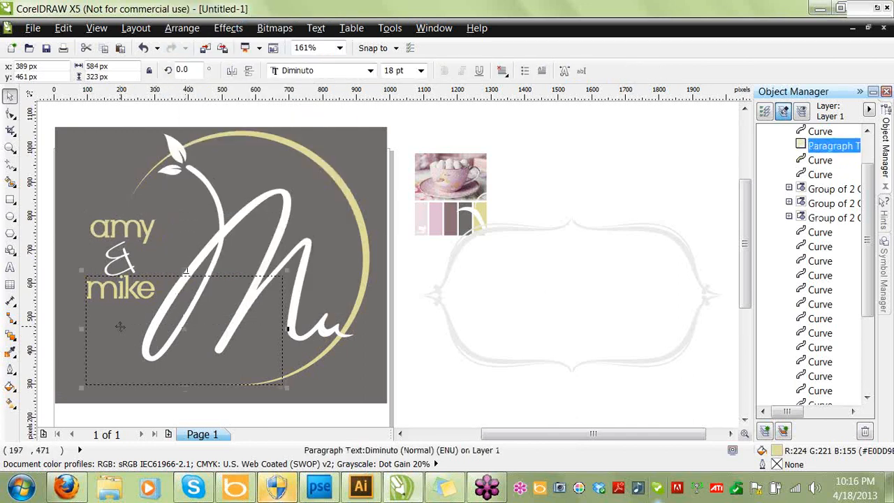
right_click(120, 328)
left_click(187, 40)
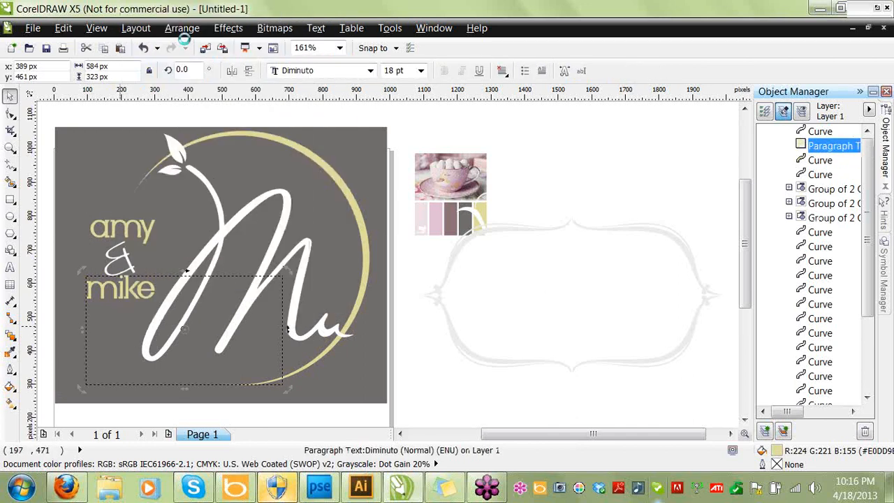
left_click(404, 140)
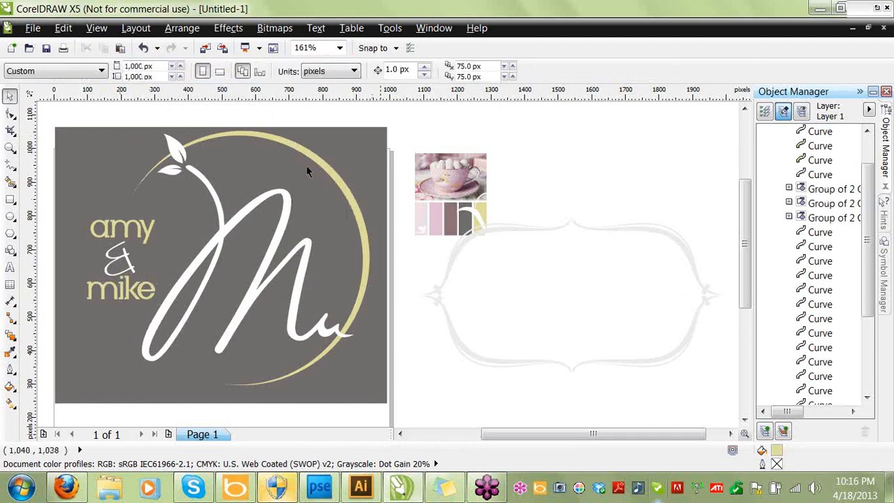
Nudge the partner's name about 4 px down, away from the ampersand, and deselect it.
left_click(122, 294)
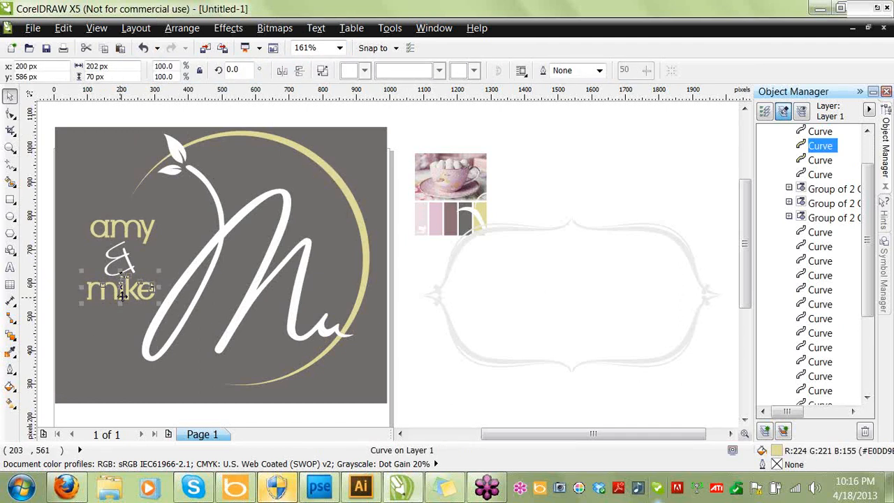
key("Down")
key("Down")
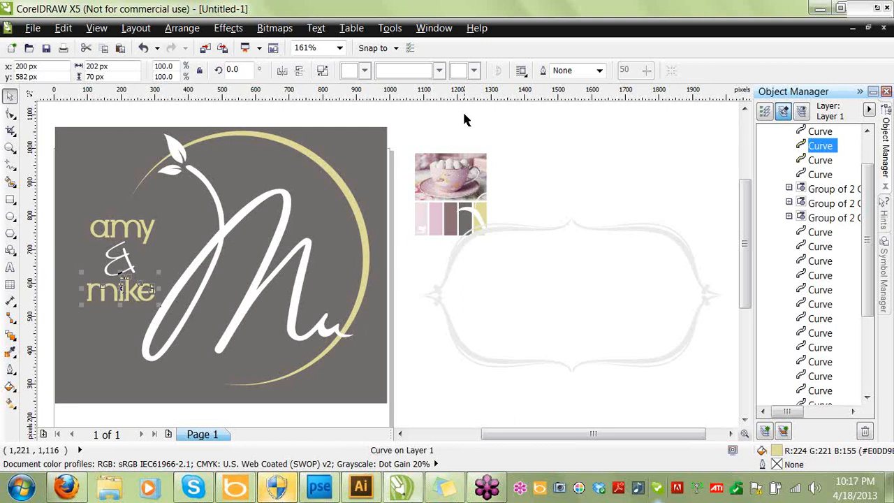
left_click(462, 123)
Enlarge the grey background rectangle proportionally to about 1,028 by 855 px and deselect it.
left_click(361, 378)
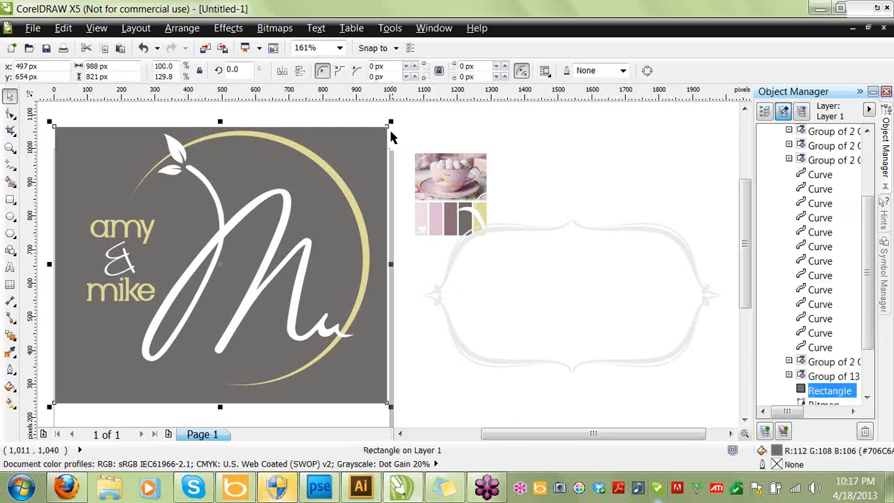
left_click_drag(391, 123, 404, 111)
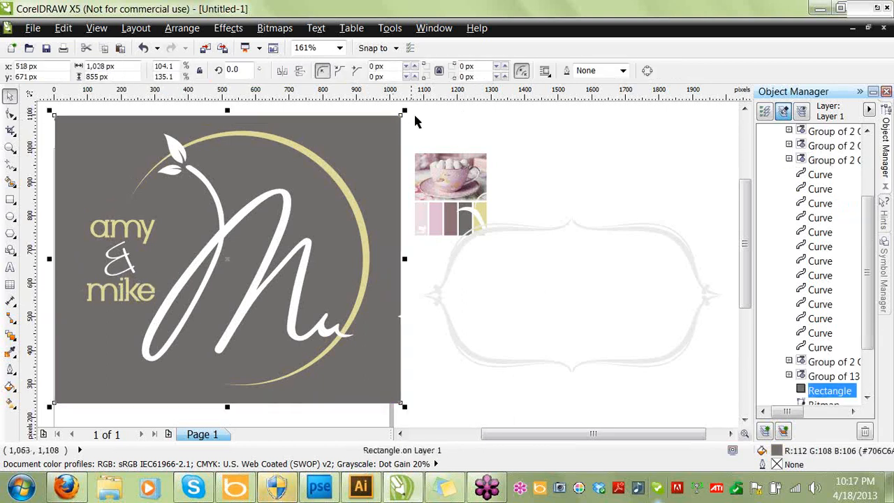
left_click(419, 355)
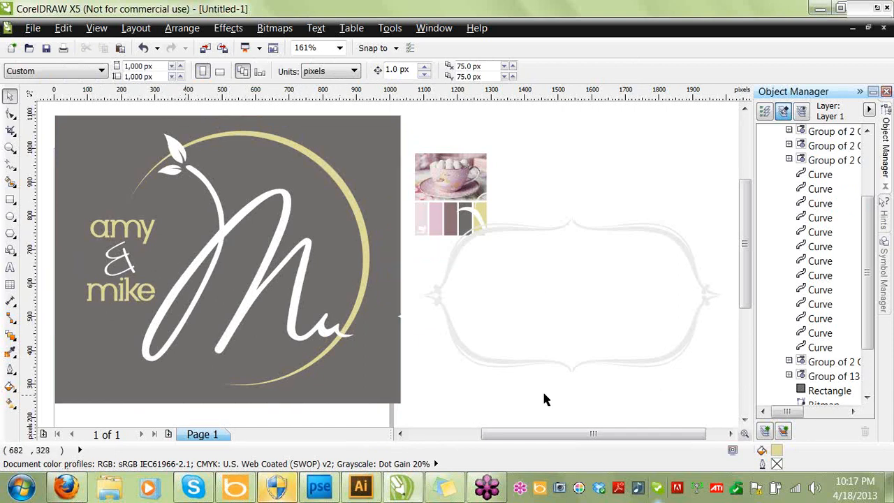
left_click(462, 356)
left_click(428, 377)
Switch to Firefox, examine the sample wedding monograms on the True Love Logos page, and return to CorelDRAW.
mouse_move(64, 489)
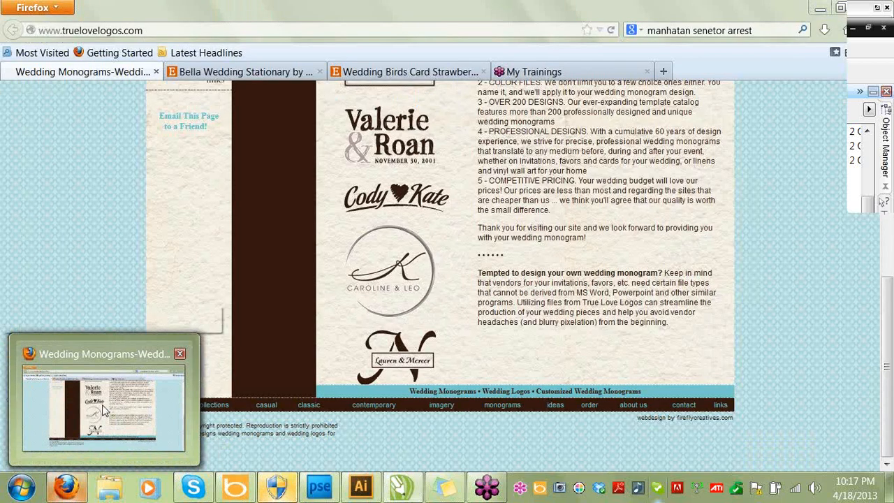
left_click(108, 400)
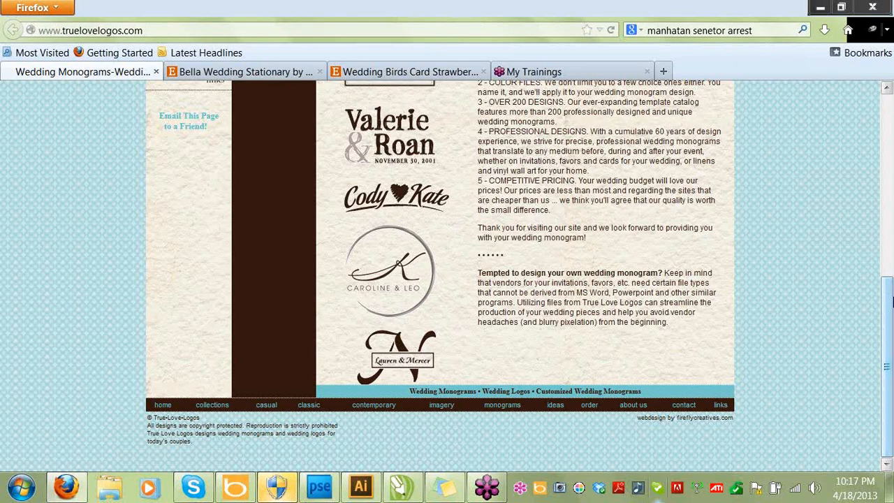
scroll(890, 302, "up", 1)
scroll(891, 302, "up", 6)
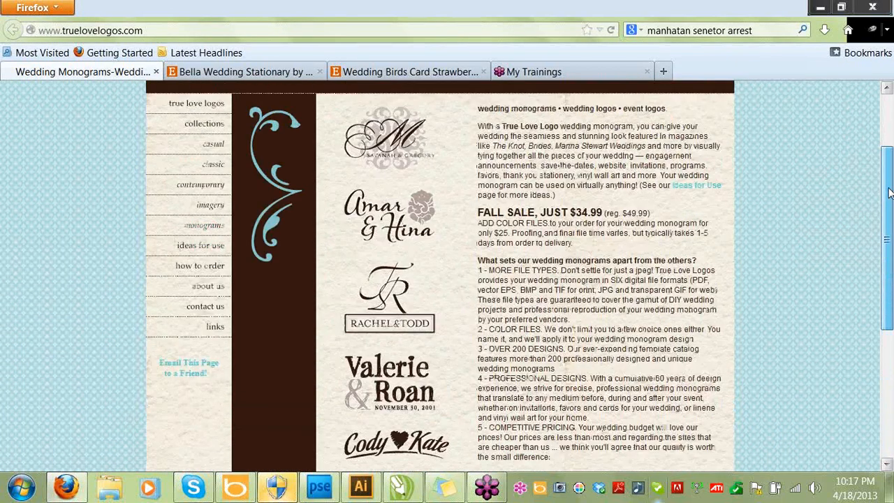
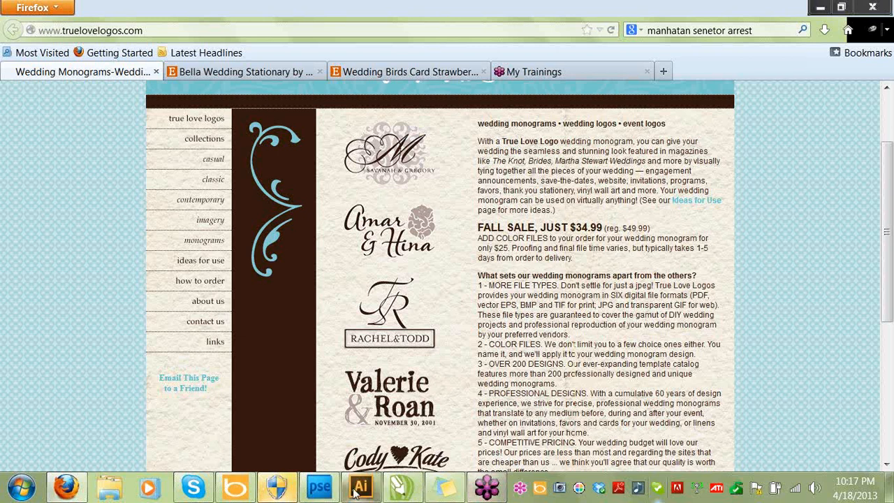
left_click(402, 491)
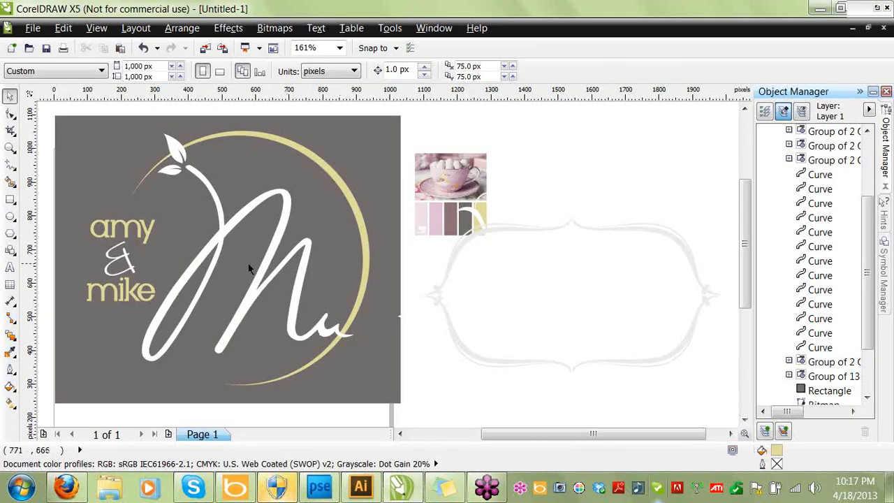
Give the letter M a 4 px black outline with rounded corners, placed behind the fill and scaled with the image.
left_click(227, 234)
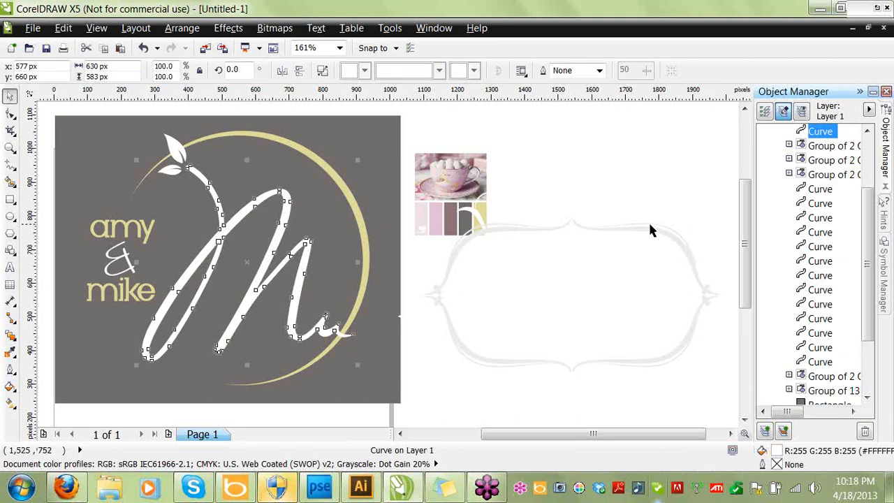
double_click(777, 465)
left_click(362, 155)
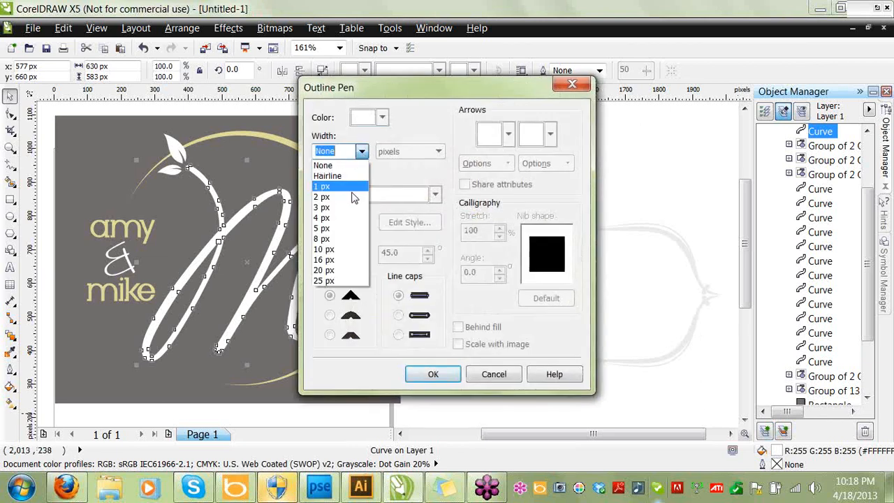
left_click(347, 225)
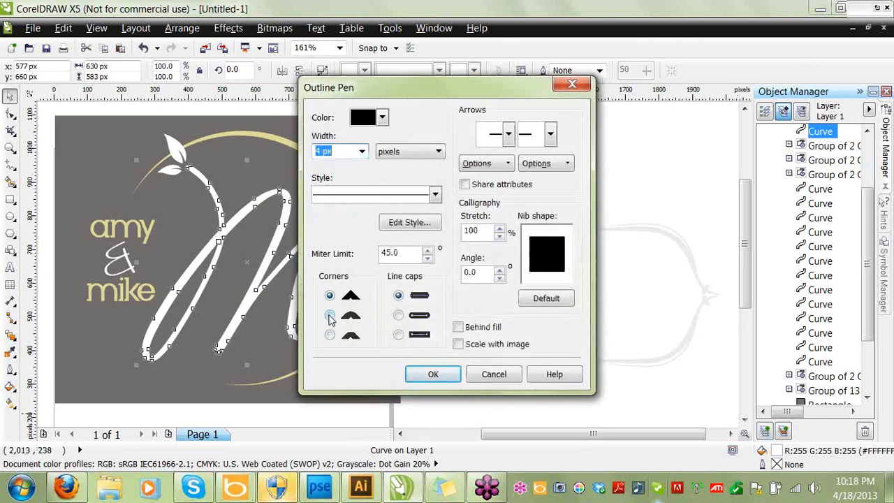
left_click(329, 316)
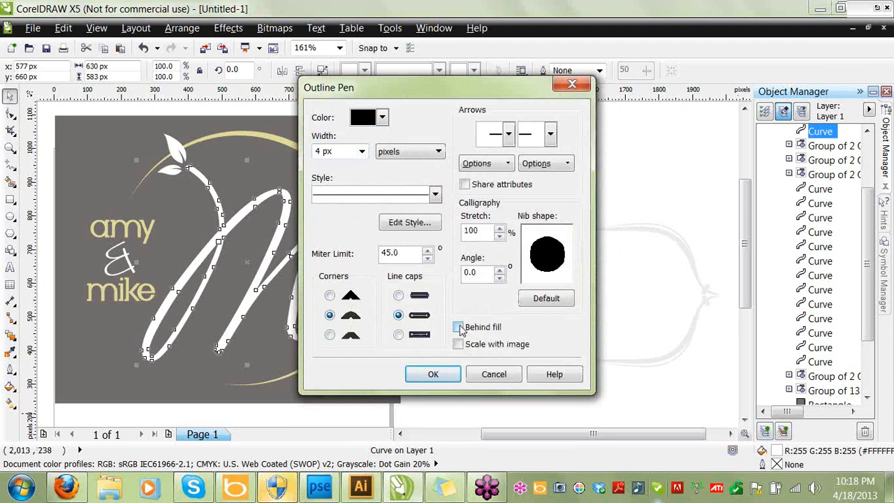
left_click(418, 377)
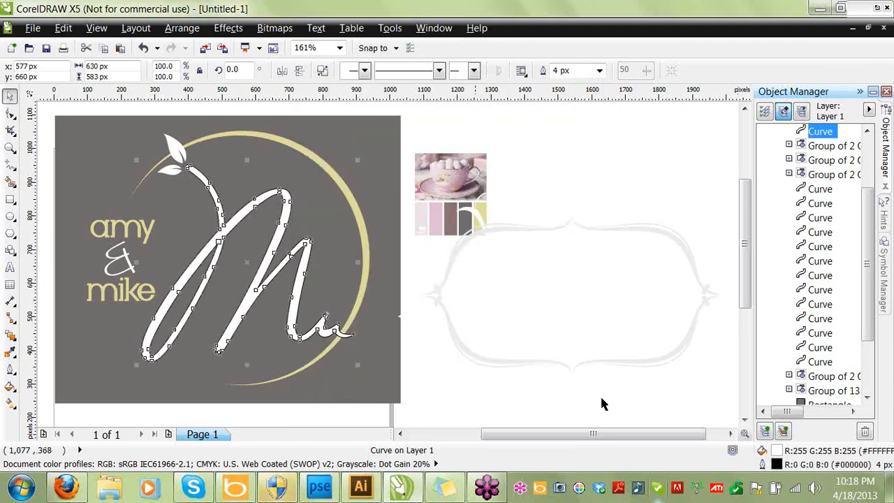
Set the letter M's outline to 8 px wide and light grey.
double_click(777, 466)
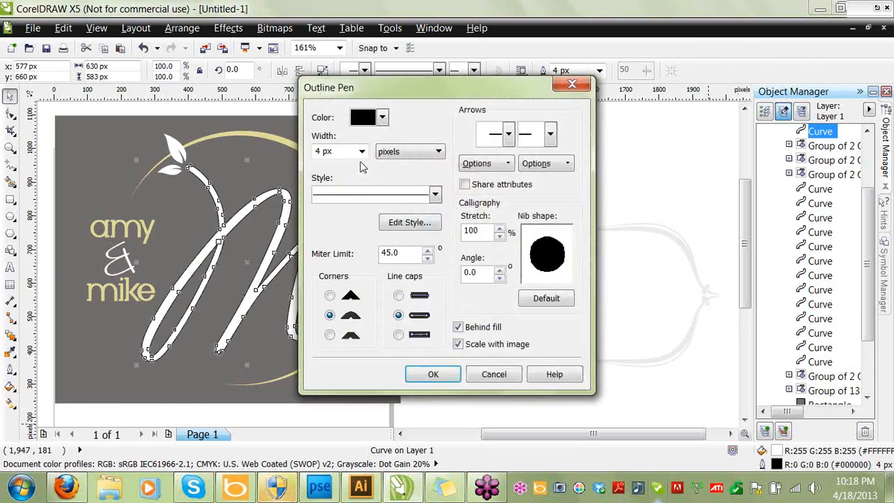
left_click(361, 150)
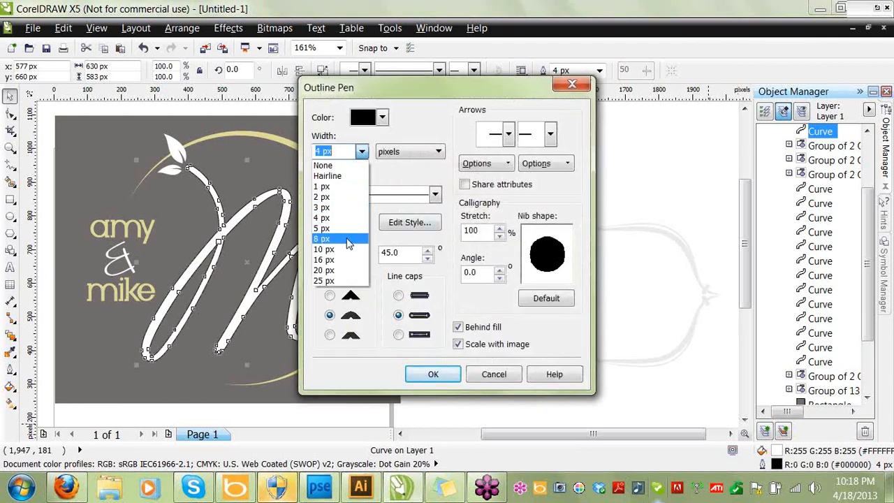
left_click(349, 239)
left_click(382, 118)
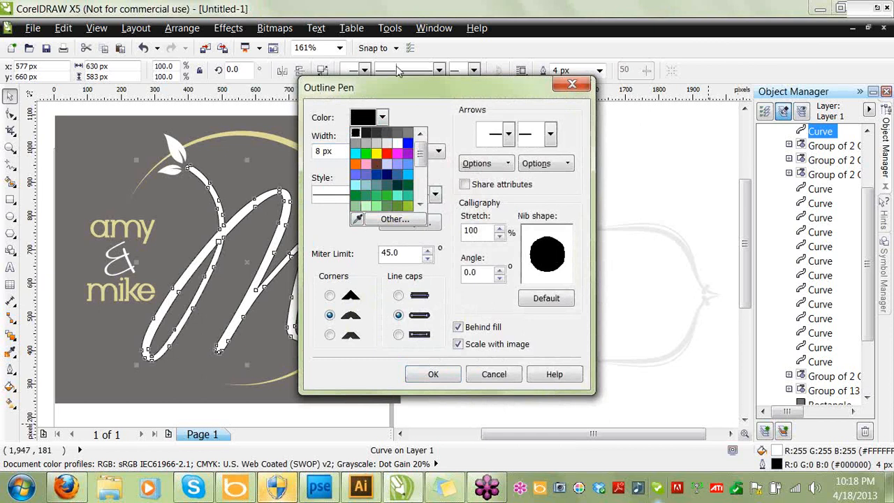
left_click(385, 143)
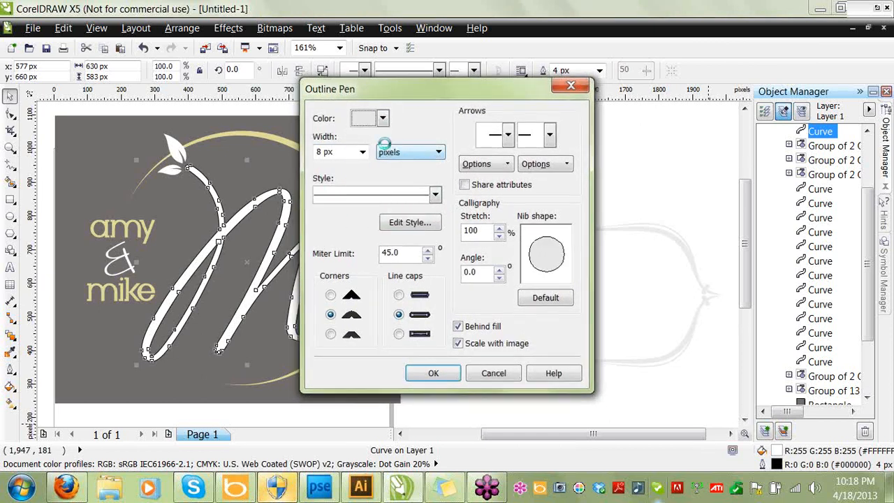
left_click(433, 373)
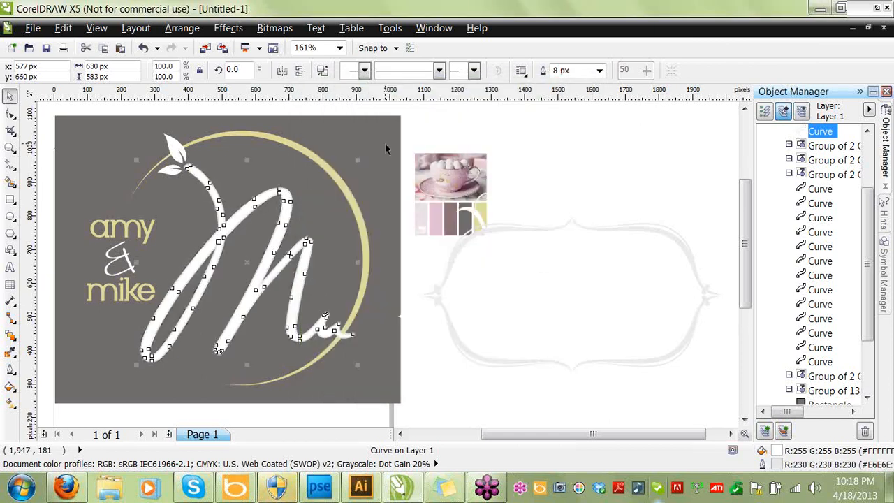
Recolour the letter M's outline dark olive and deselect the letter.
double_click(777, 465)
left_click(382, 117)
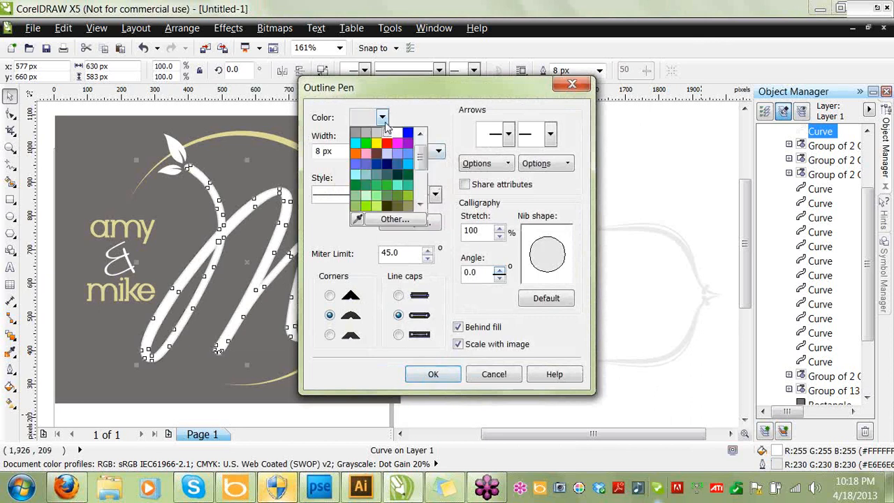
left_click(386, 208)
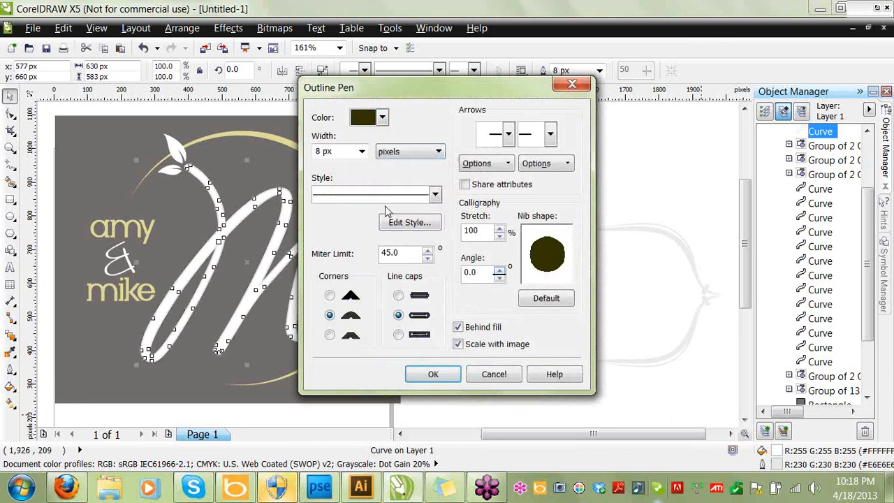
key("Return")
left_click(424, 130)
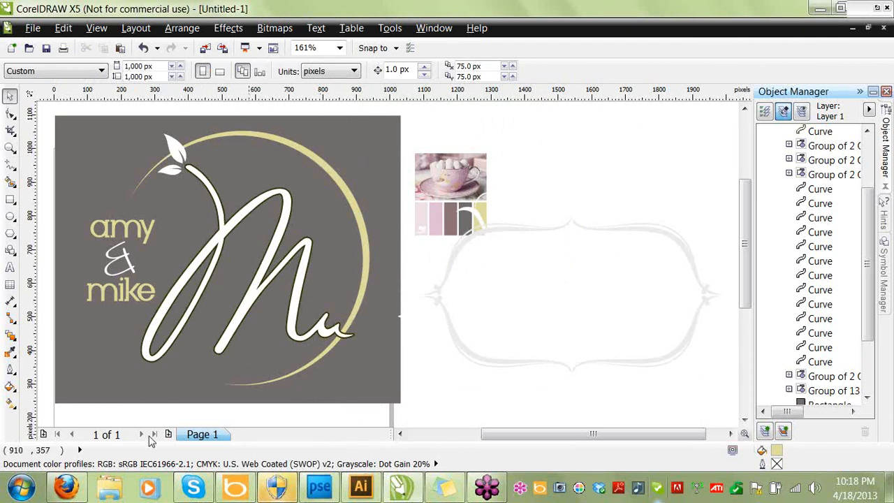
Examine the True Love Logos monograms and the Wedding Birds card listing in Firefox for comparison, and return to CorelDRAW.
left_click(76, 489)
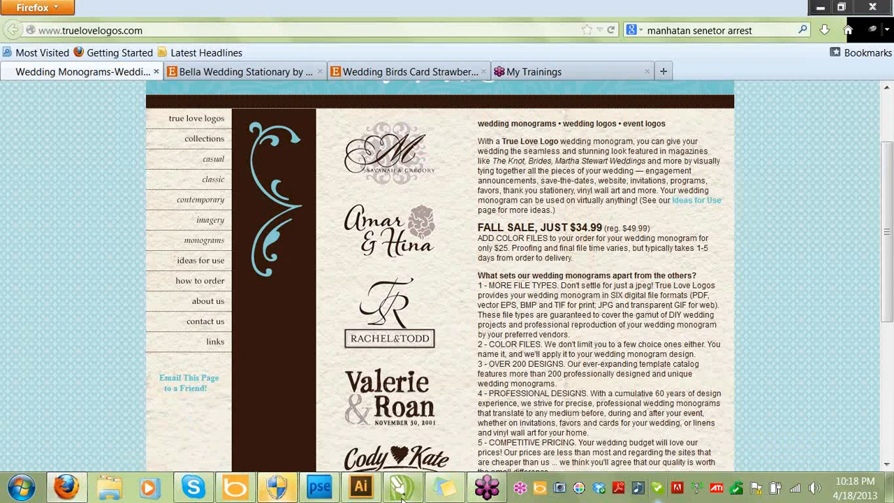
mouse_move(419, 490)
left_click(411, 350)
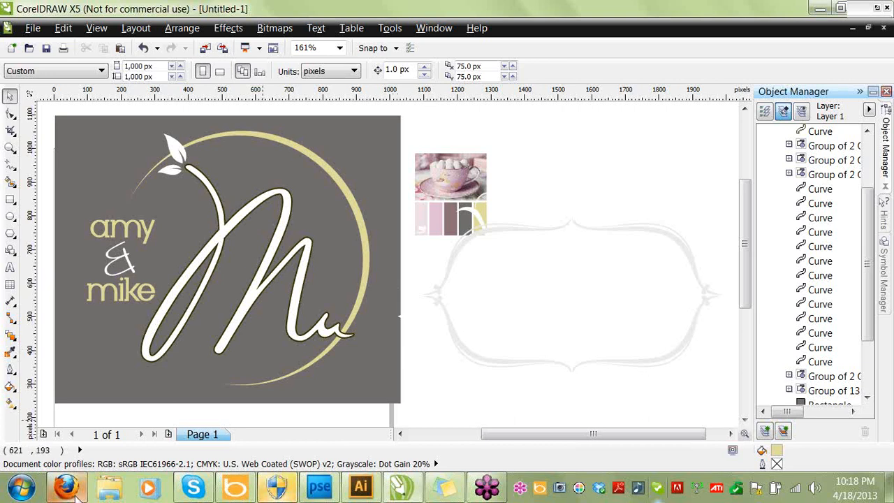
mouse_move(77, 491)
left_click(81, 350)
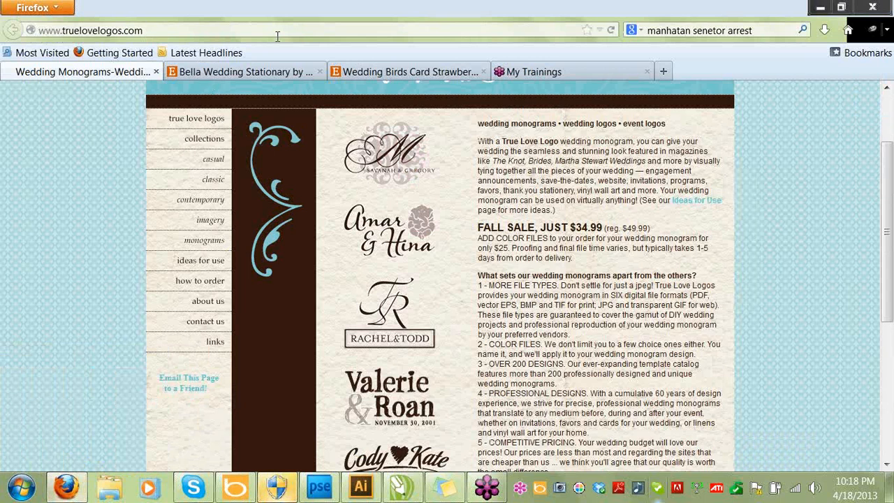
left_click(404, 75)
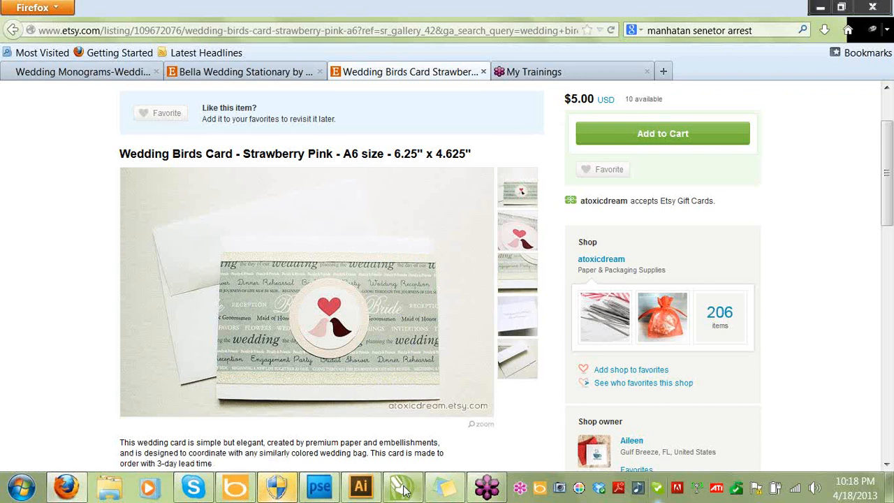
mouse_move(405, 489)
left_click(403, 408)
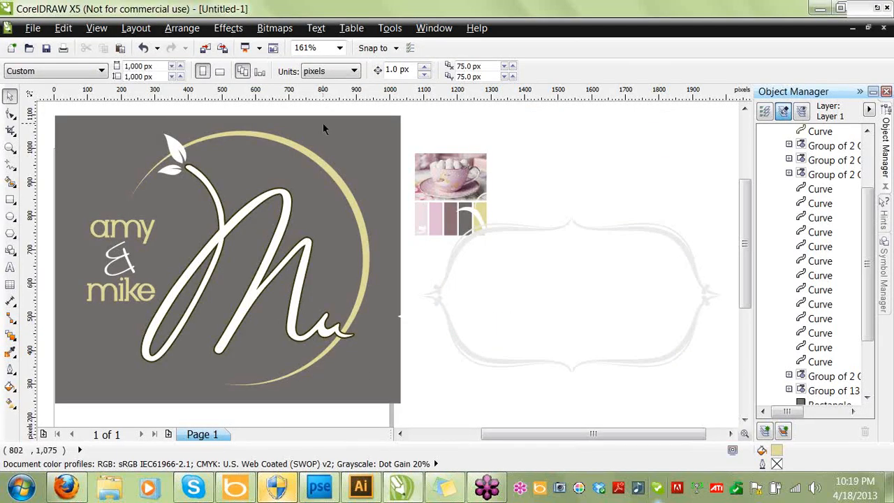
Move the white letter M off the grey background to the empty area beyond the oval frame.
left_click(340, 48)
left_click(334, 58)
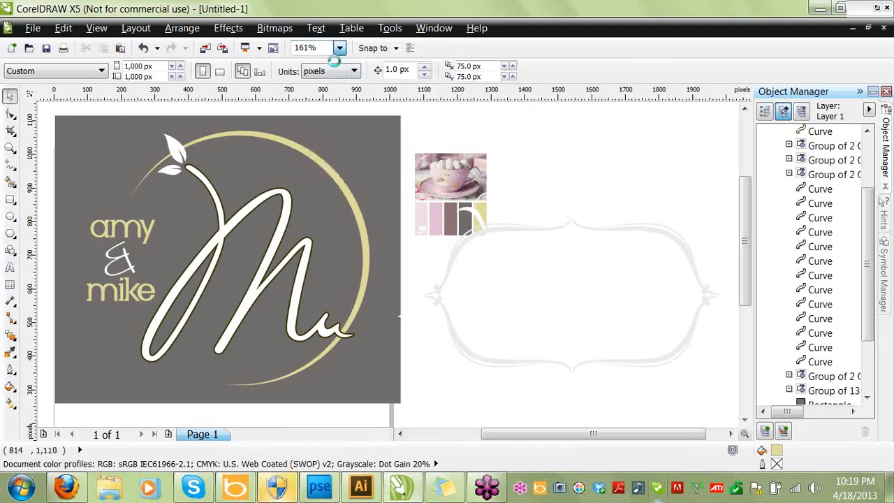
left_click(339, 47)
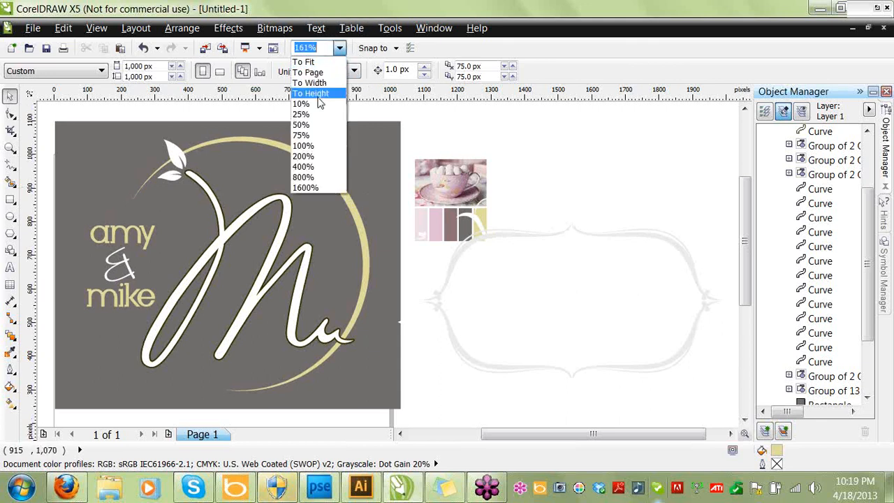
left_click(316, 149)
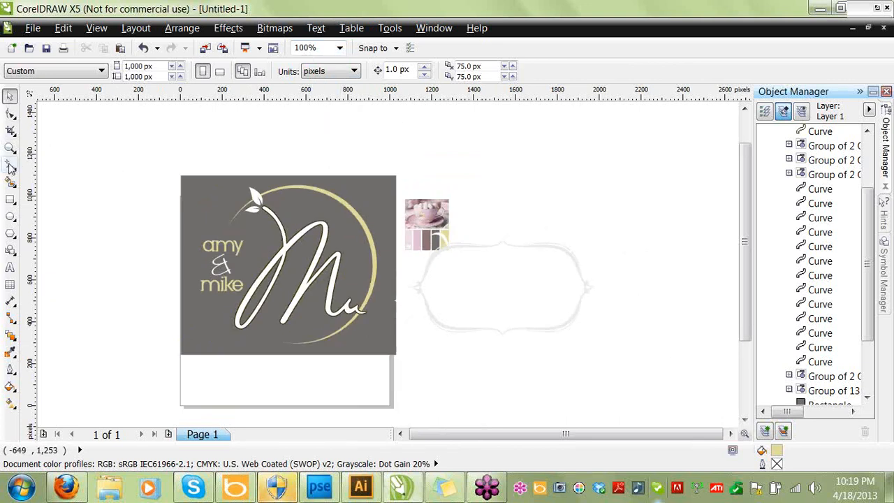
left_click(280, 255)
left_click_drag(277, 254, 627, 189)
Rotate the yellow-green crescent group and move it off the grey background, below the letter M.
left_click(253, 217)
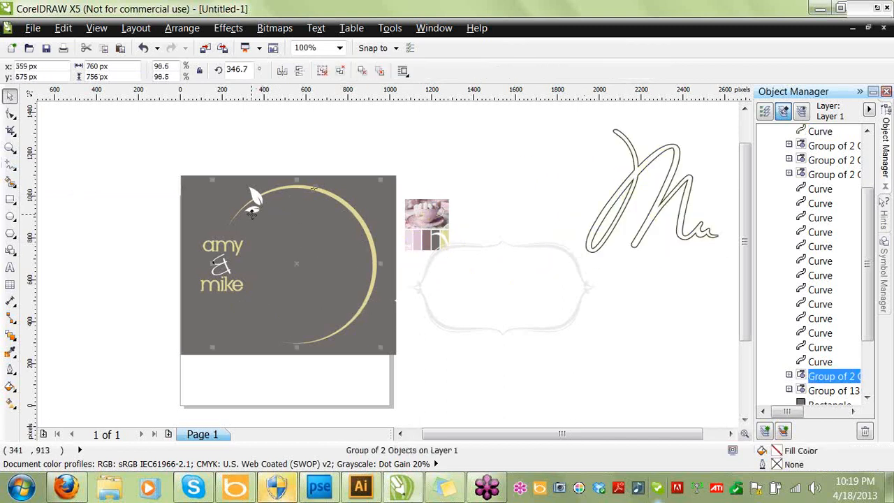
left_click_drag(255, 201, 366, 295)
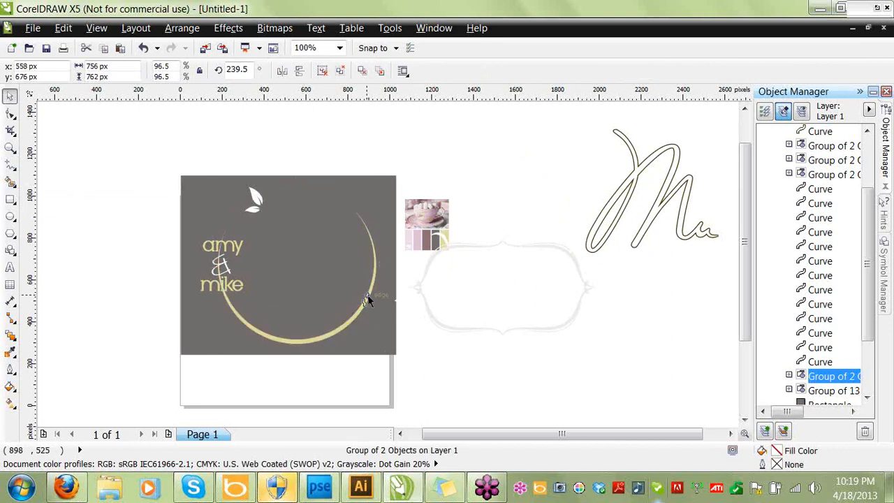
left_click(428, 371)
left_click_drag(341, 326, 660, 372)
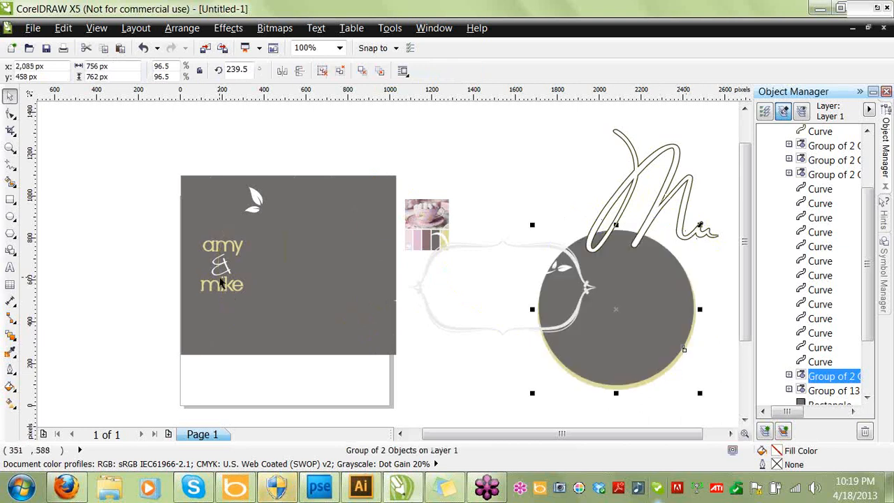
Select all objects in the drawing and delete them, leaving the page empty.
left_click(219, 264)
key("F10")
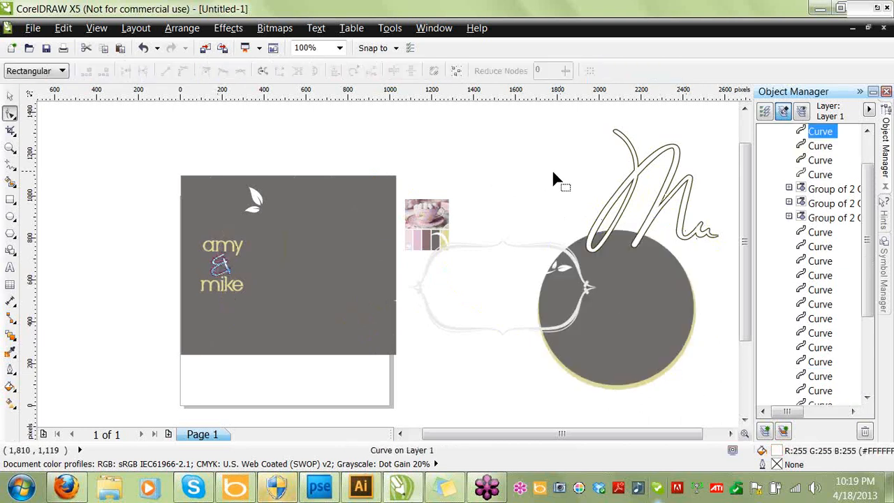
left_click(253, 195)
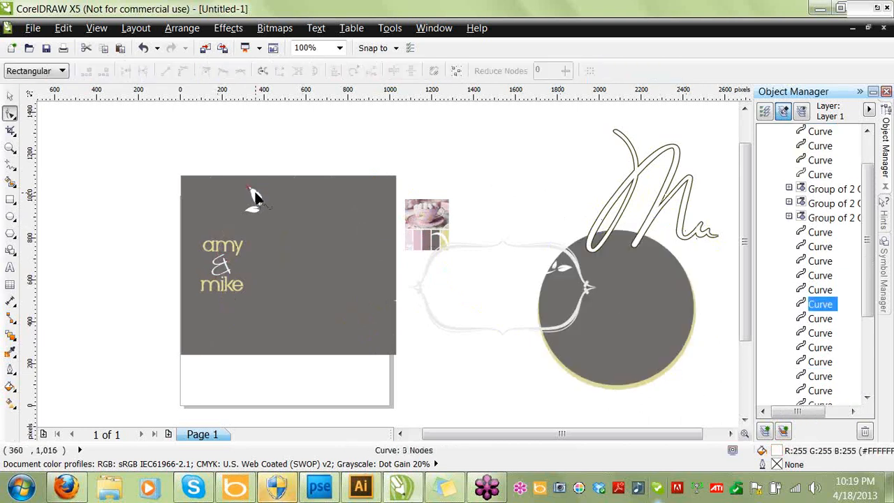
left_click(63, 28)
mouse_move(128, 322)
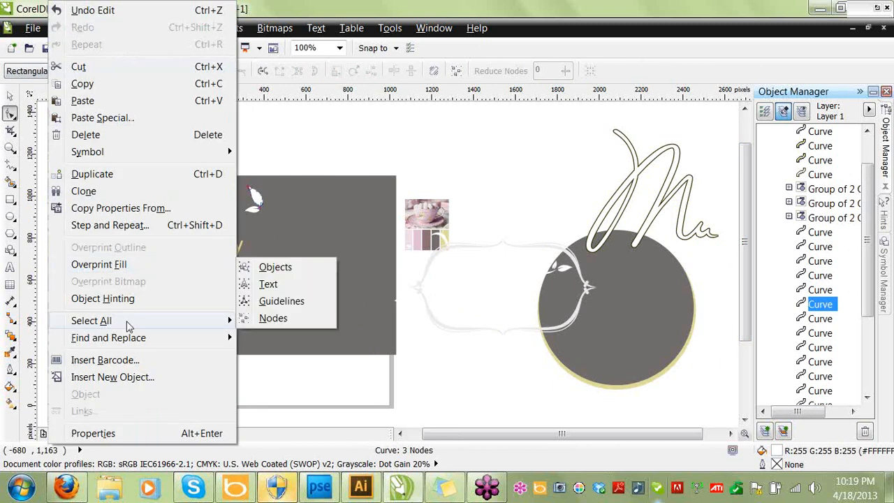
left_click(244, 265)
key("Delete")
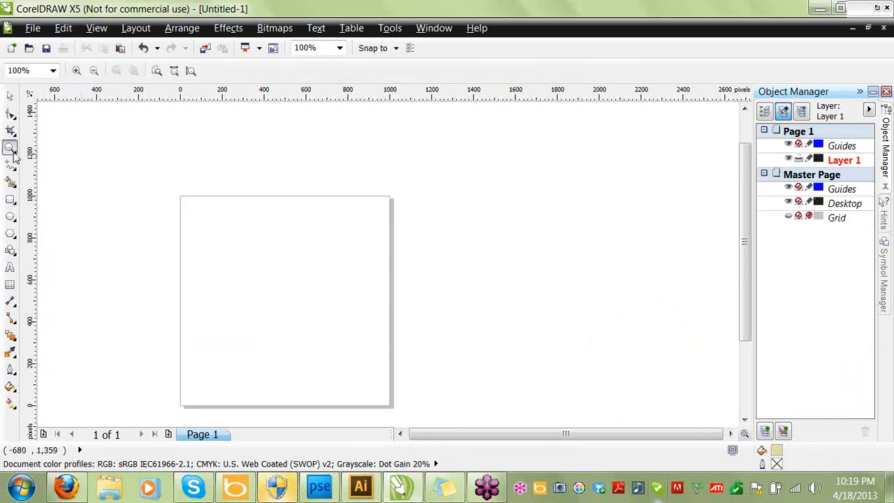
Draw a rectangle over the whole page, about 1003 × 1000 px, and fill it dusty pink, RGB 194, 140, 154.
left_click(11, 200)
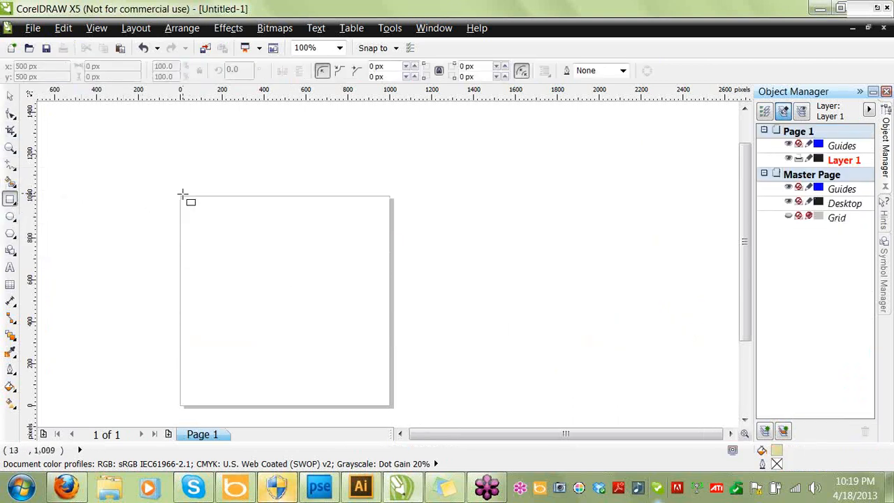
left_click_drag(179, 196, 390, 405)
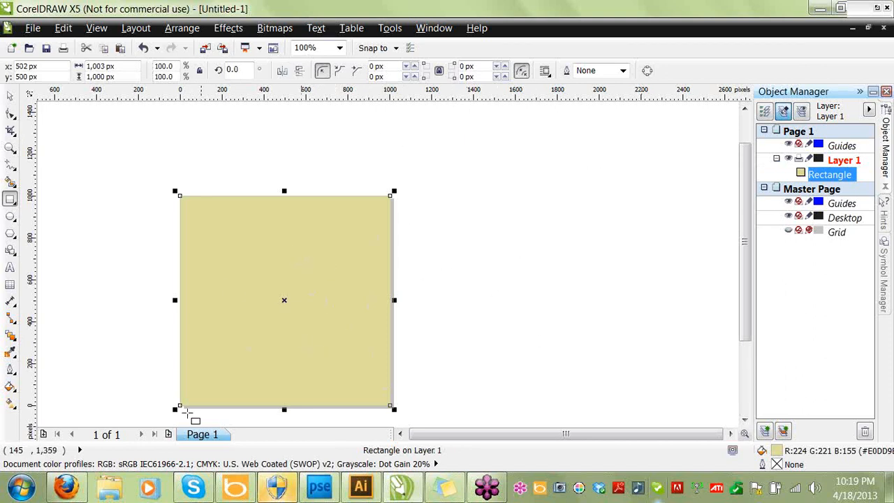
double_click(775, 451)
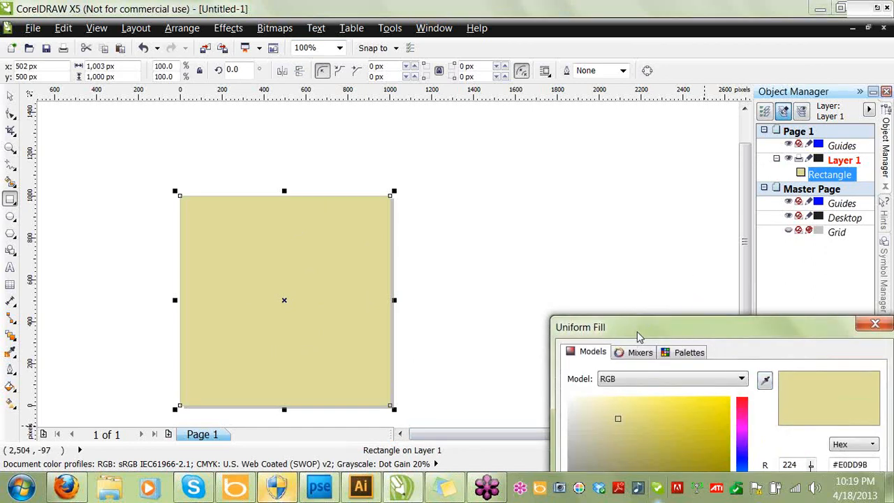
left_click_drag(678, 329, 679, 253)
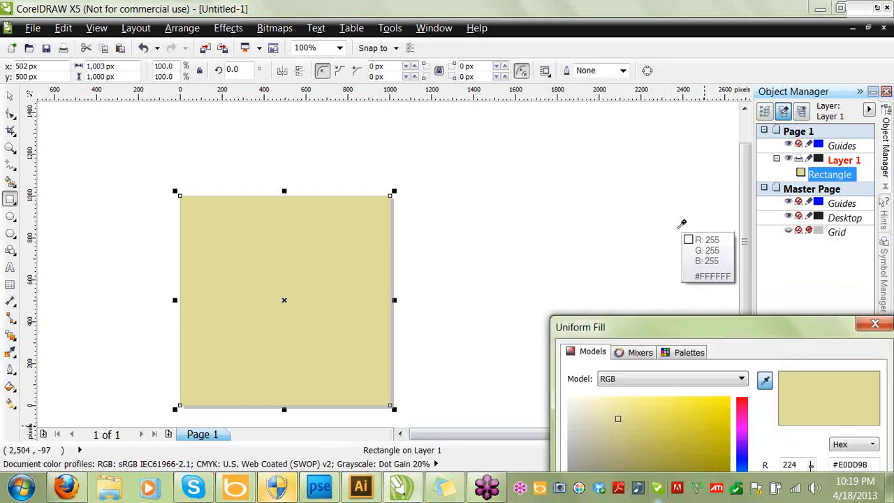
left_click_drag(703, 328, 702, 313)
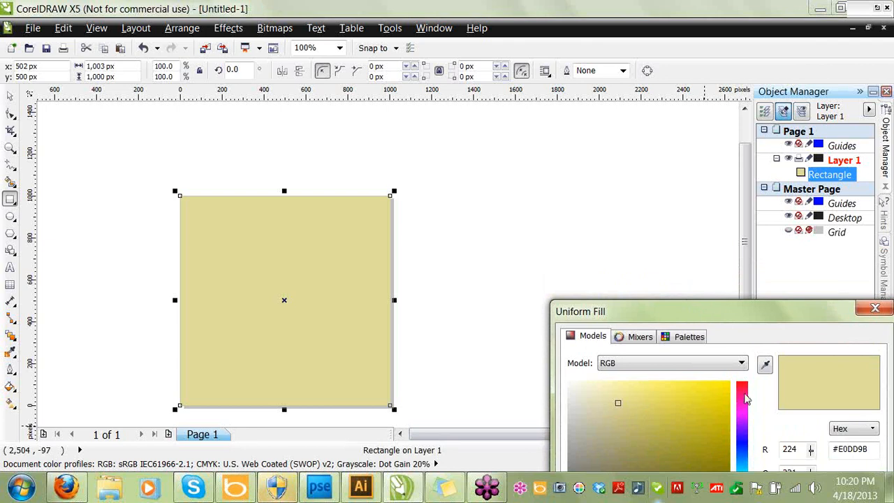
left_click(737, 389)
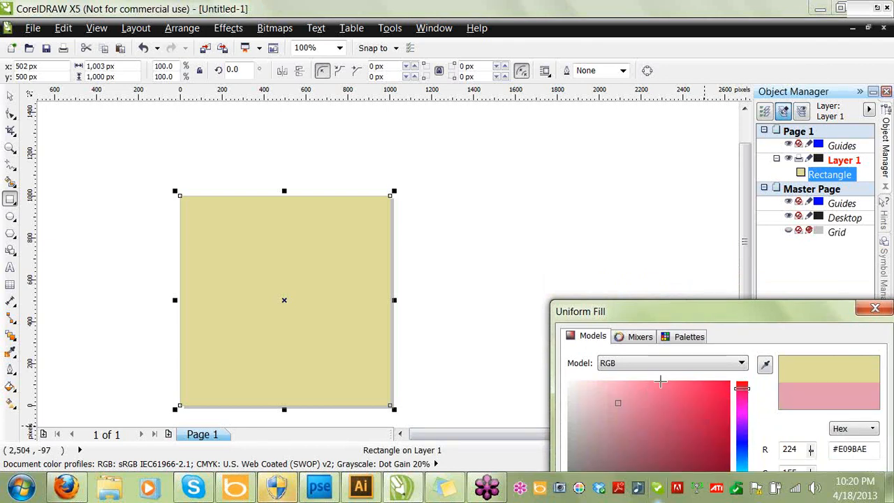
left_click(661, 382)
left_click(646, 390)
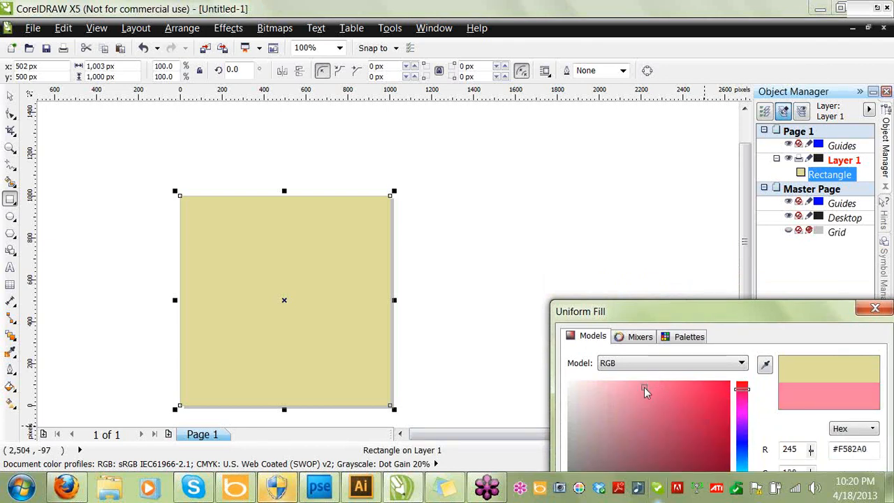
key("Return")
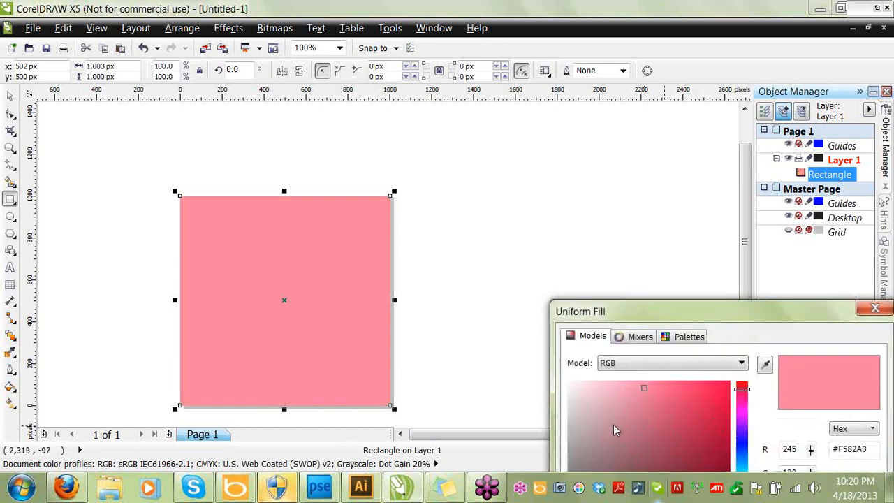
left_click(614, 428)
key("Return")
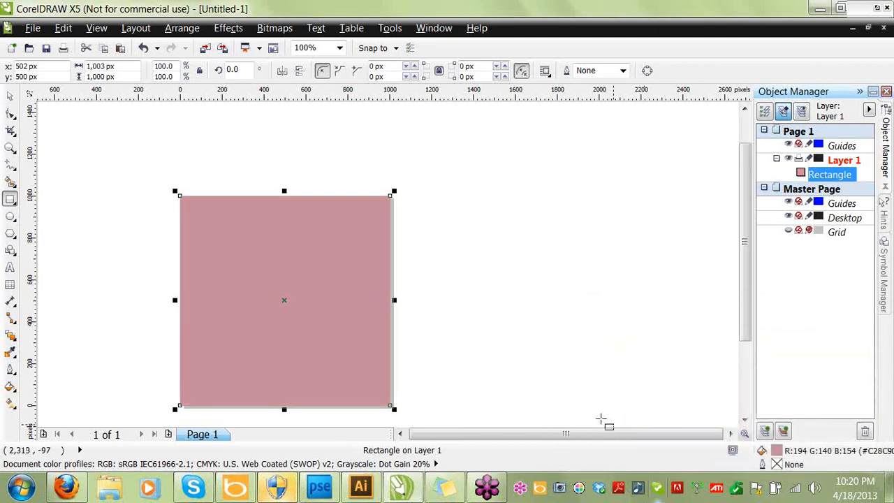
Change the page-sized rectangle's fill to a greyish mauve, RGB 173, 149, 155, and deselect it.
left_click(10, 149)
left_click_drag(168, 186, 400, 413)
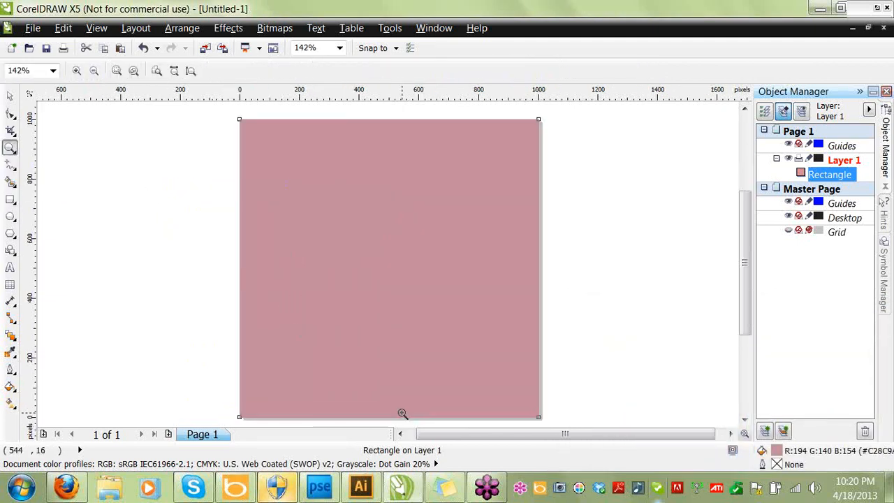
double_click(777, 452)
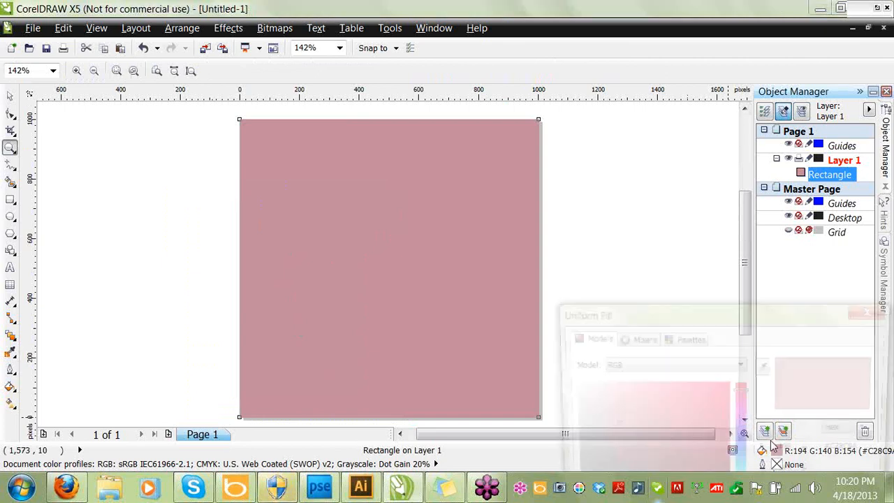
key("Return")
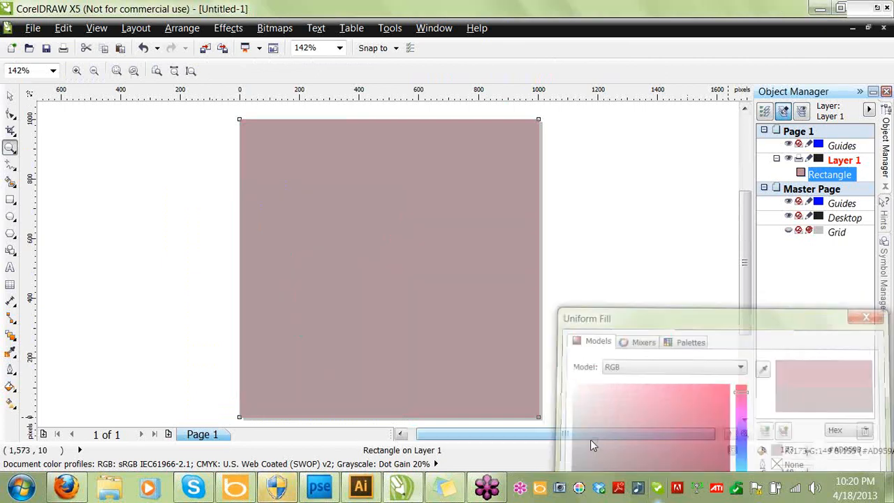
left_click(10, 96)
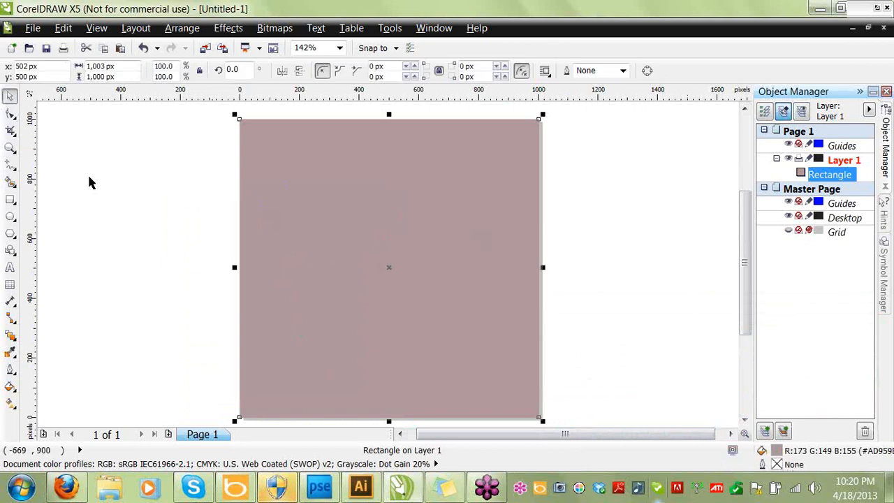
left_click(100, 193)
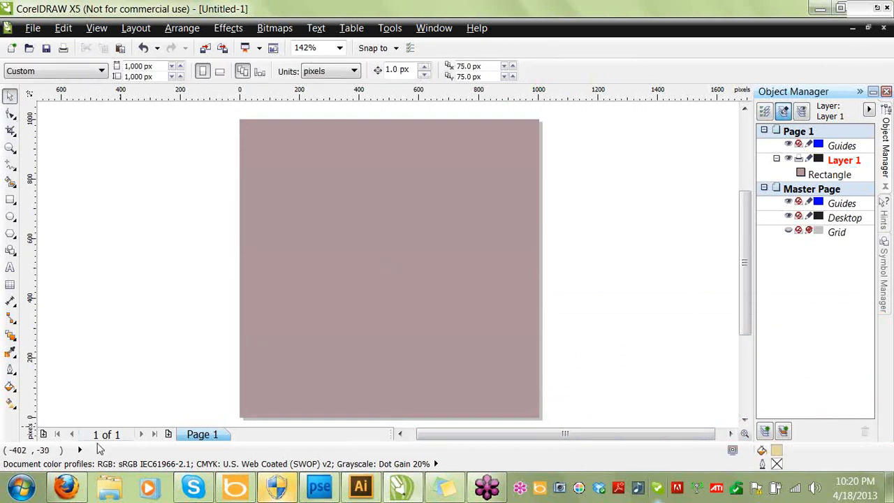
Add two paragraph text frames on the mauve rectangle, "Dream" near its upper left and "Love" below it.
left_click(12, 269)
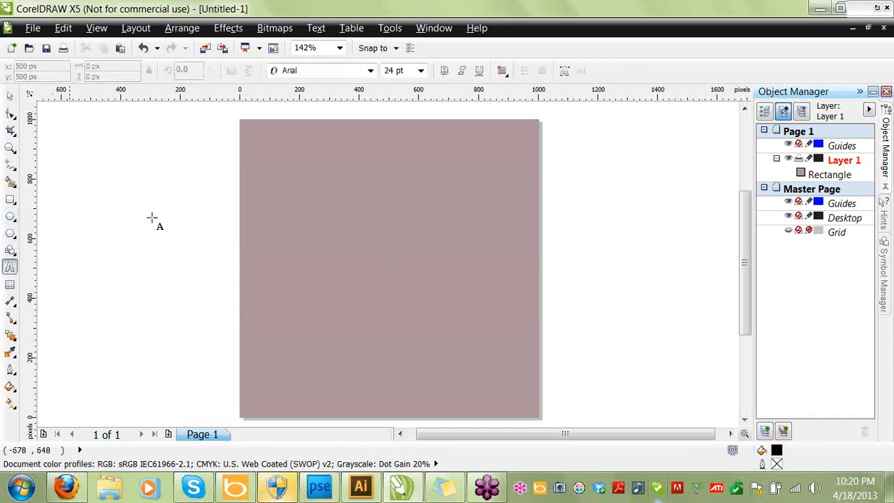
left_click_drag(258, 167, 380, 225)
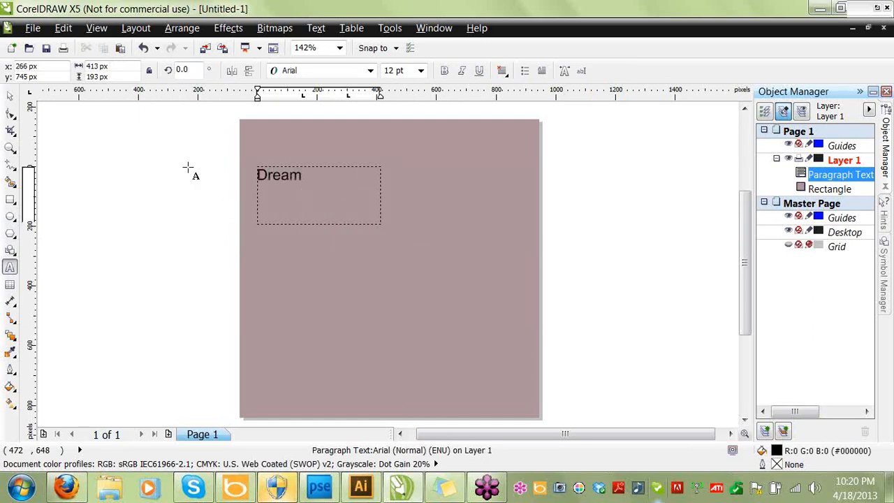
left_click(11, 98)
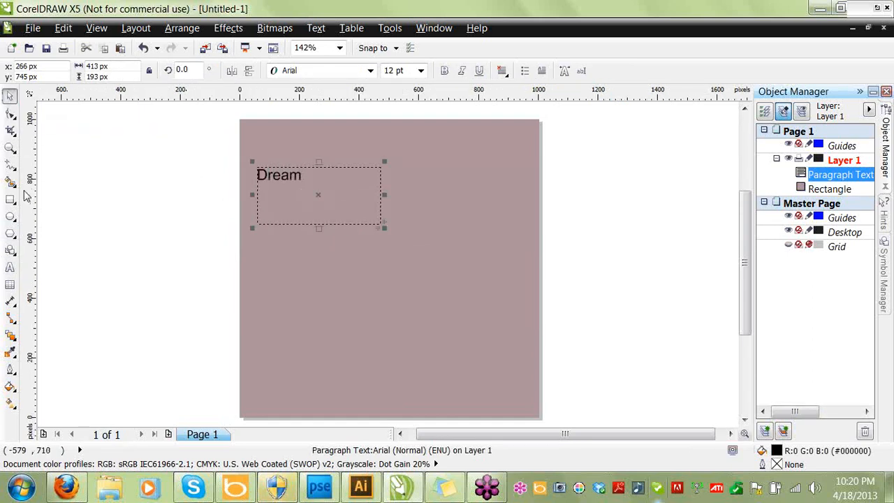
left_click(10, 267)
left_click_drag(272, 236, 388, 292)
type("Love")
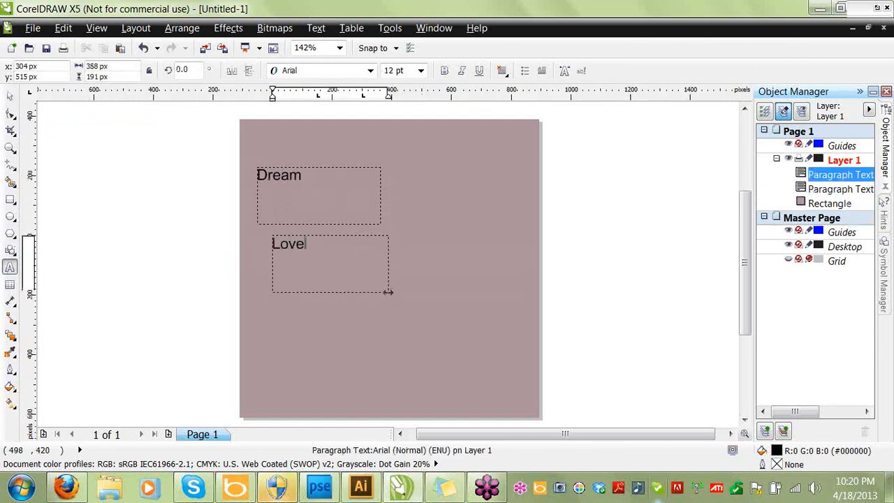
Add paragraph text "together" below "Love" and "wish" near the mauve rectangle's upper edge, overlapping the "Dream" frame.
left_click_drag(290, 310, 428, 377)
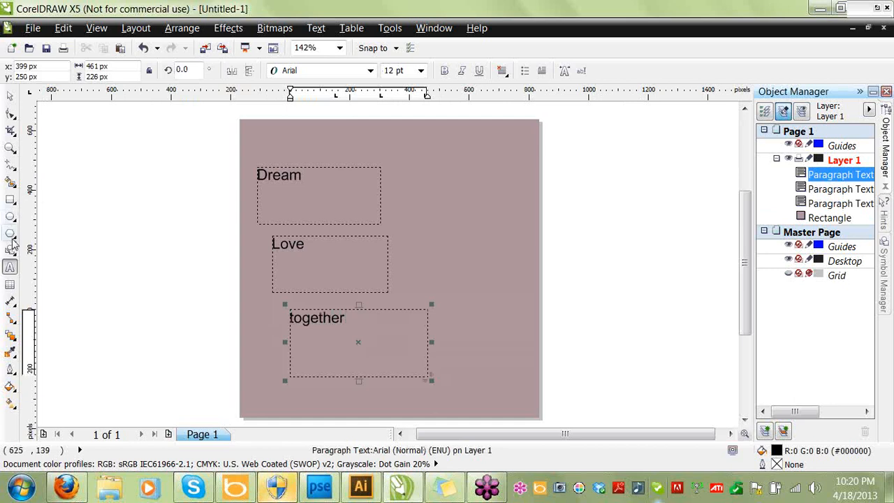
left_click_drag(344, 142, 487, 227)
type("wish")
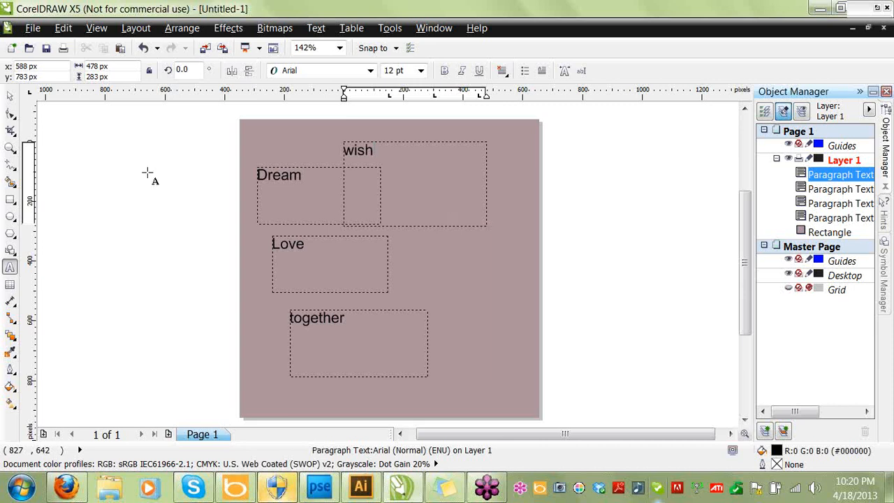
key("ctrl+space")
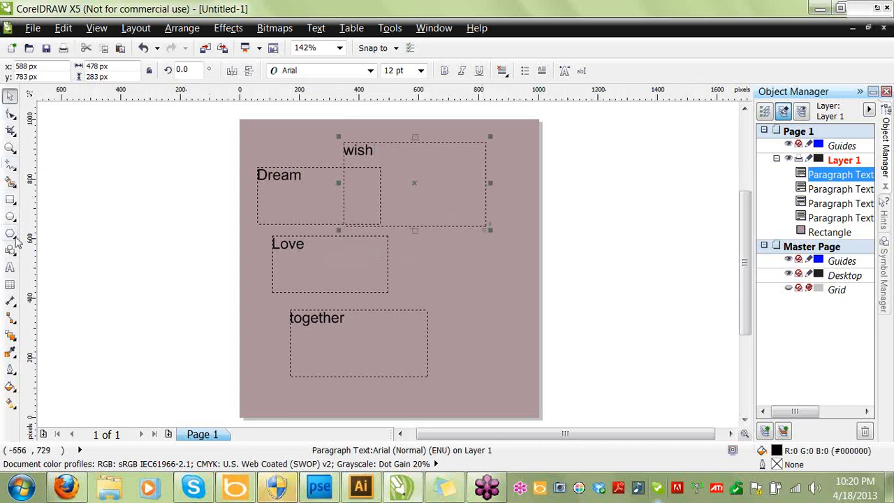
Add the paragraph text "blessings" to the right of "Love" in a frame about 410 × 312 px.
left_click(9, 267)
key("Escape")
left_click_drag(406, 245, 529, 339)
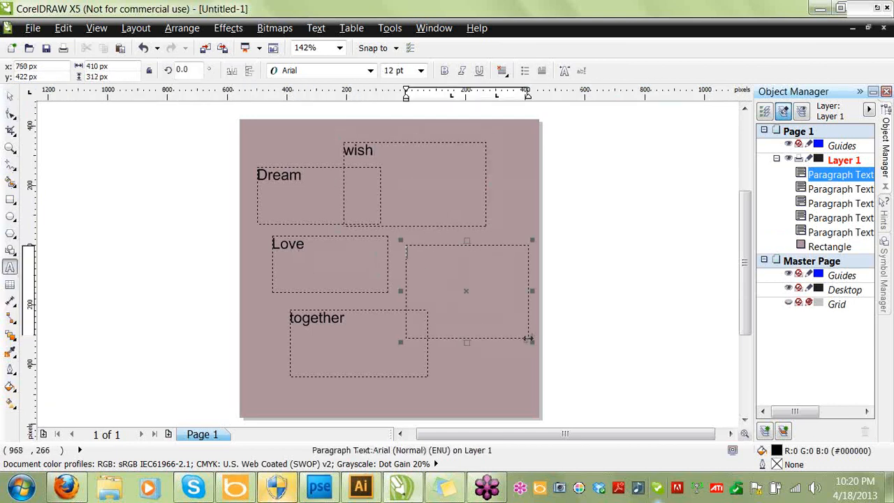
type("blessings")
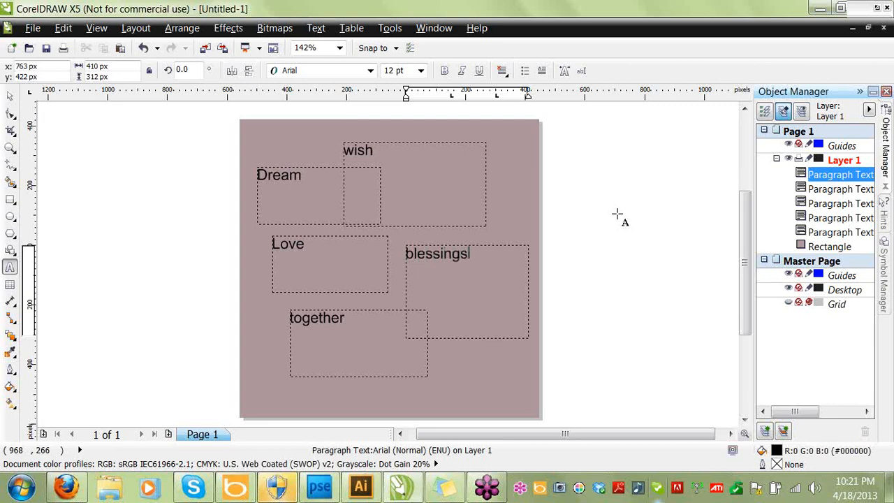
key("Escape")
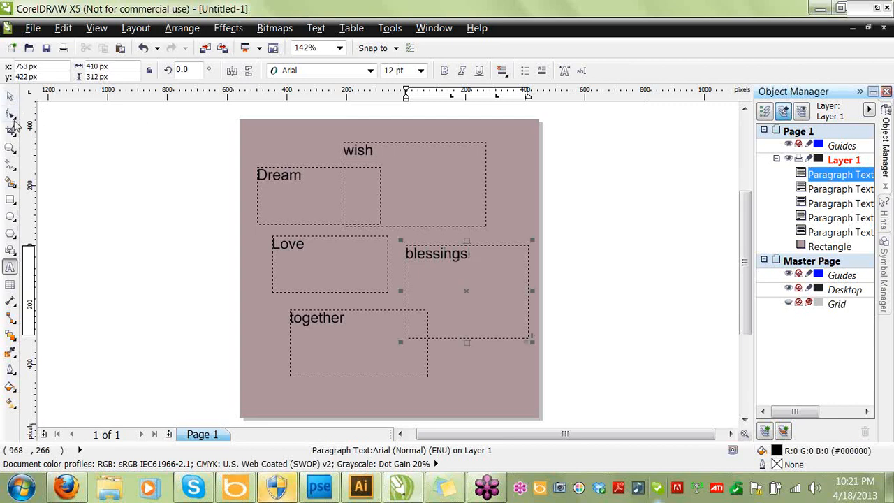
left_click(11, 98)
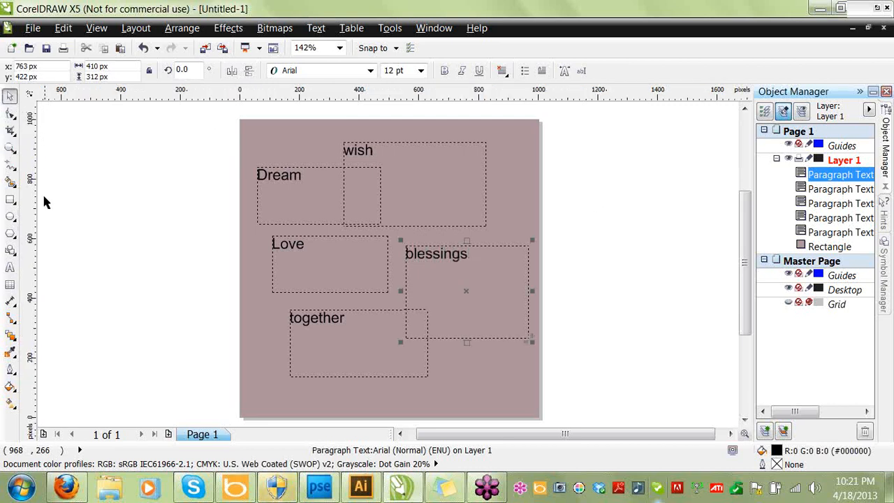
Add the paragraph text "Family" near the mauve rectangle's upper right corner in a frame about 320 × 215 px.
left_click(11, 268)
left_click_drag(405, 133, 500, 198)
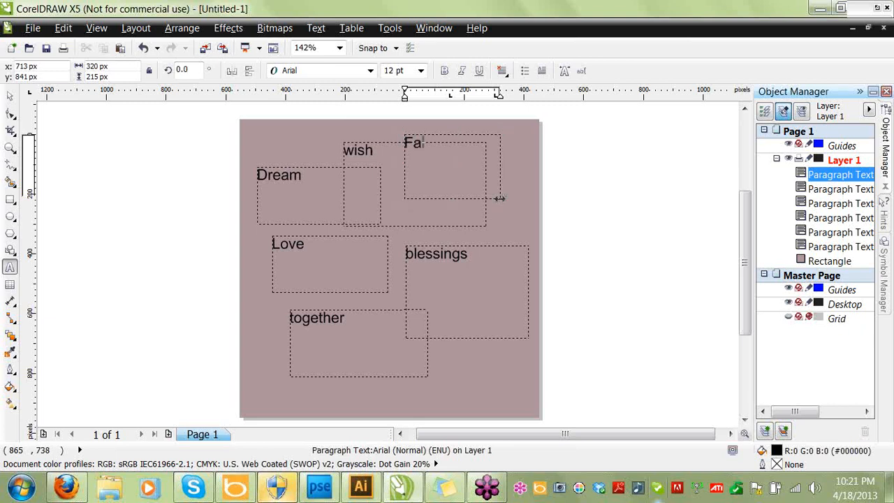
left_click(10, 94)
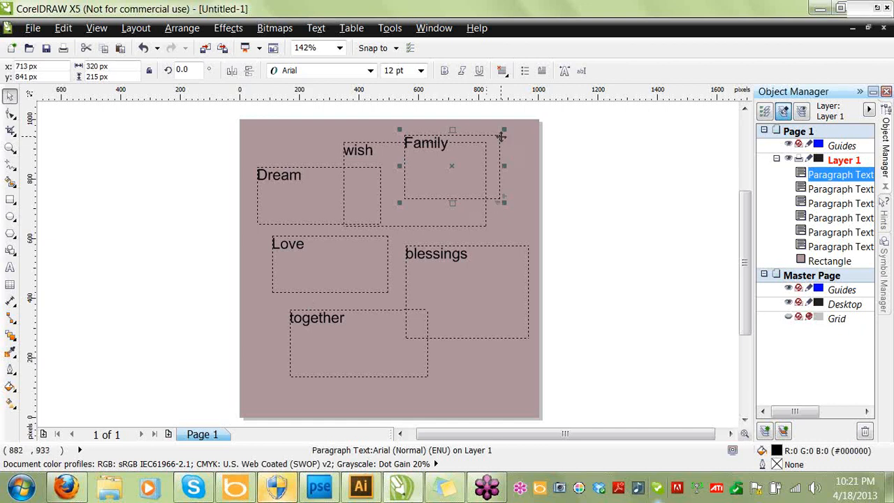
Change the font of the whole word "Family" to Baby Boston.
double_click(454, 142)
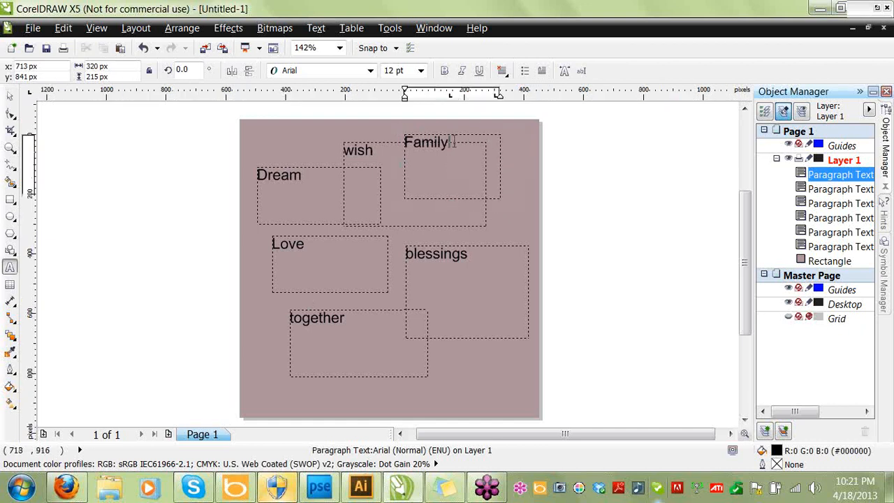
left_click_drag(454, 142, 403, 142)
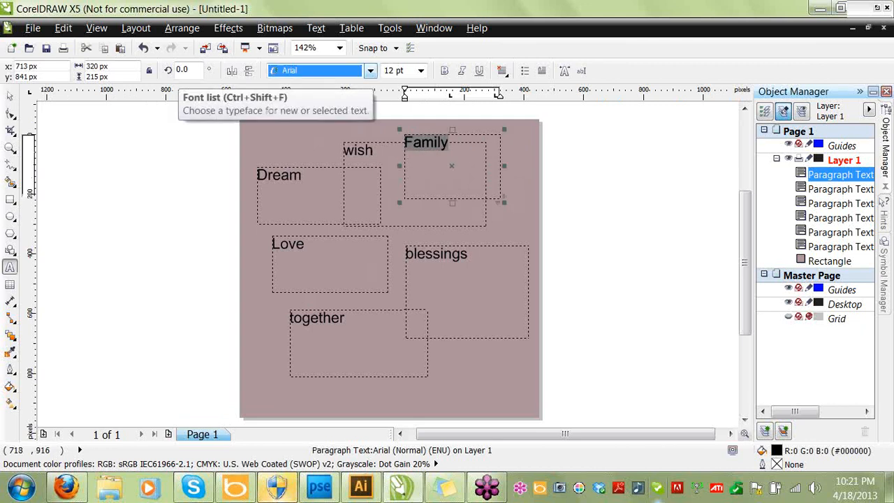
left_click(370, 71)
left_click(313, 296)
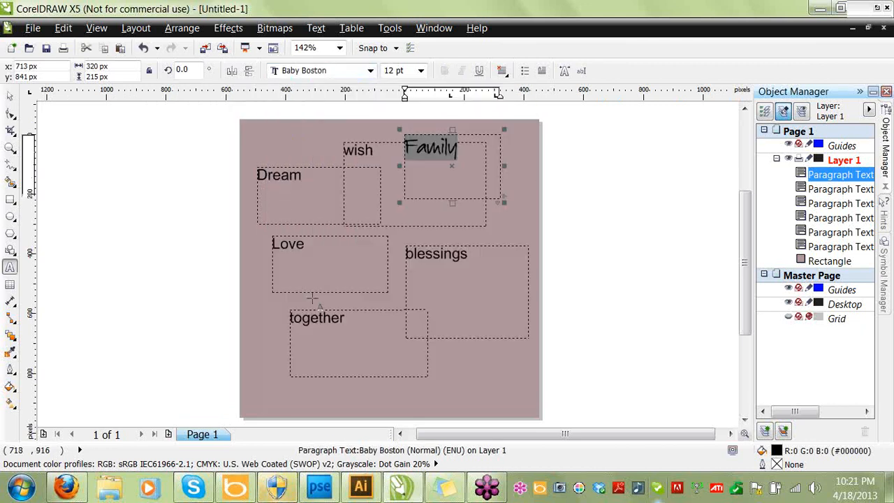
left_click(9, 95)
Select the word "wish" and try the Carrington font on it.
double_click(360, 151)
left_click_drag(374, 149, 341, 149)
left_click(370, 71)
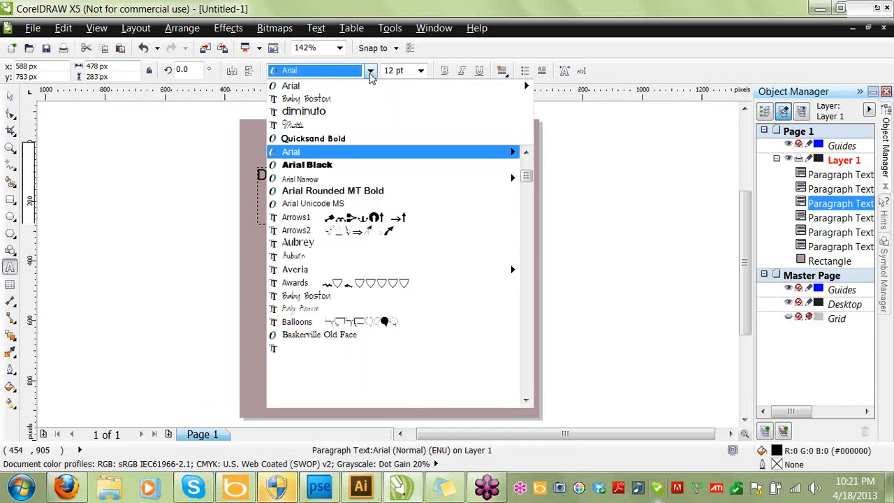
left_click(526, 401)
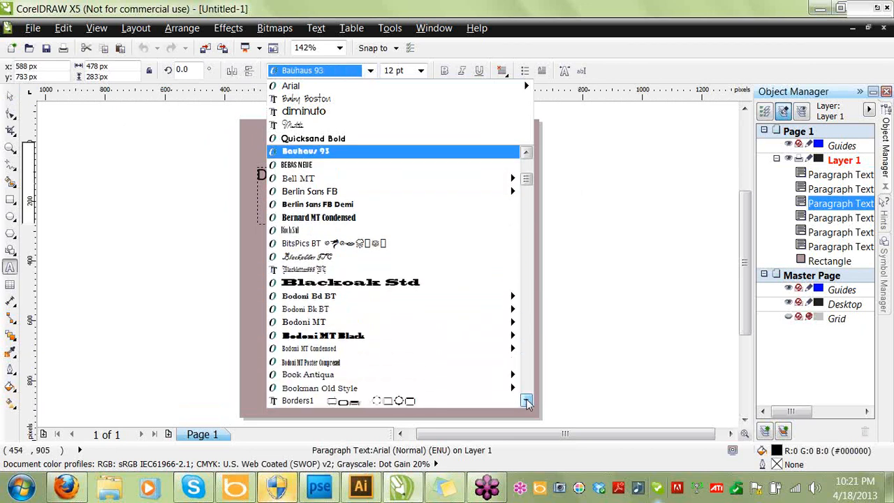
left_click(526, 401)
left_click(527, 401)
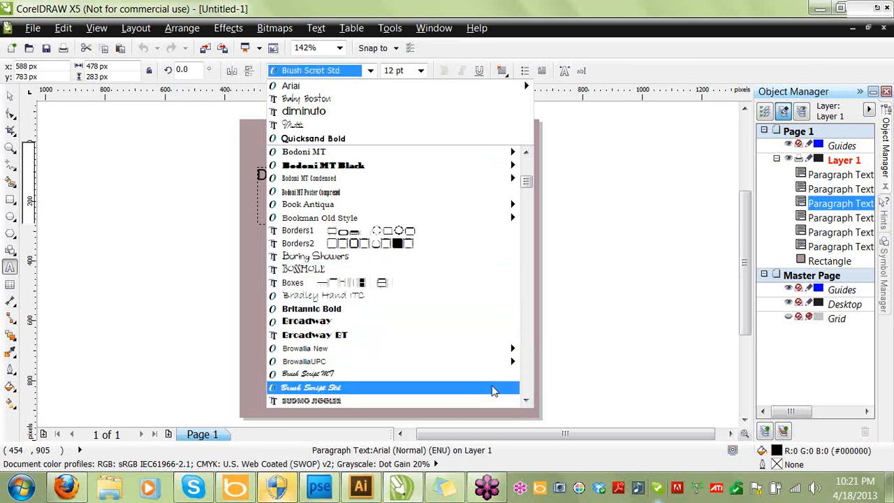
left_click(527, 401)
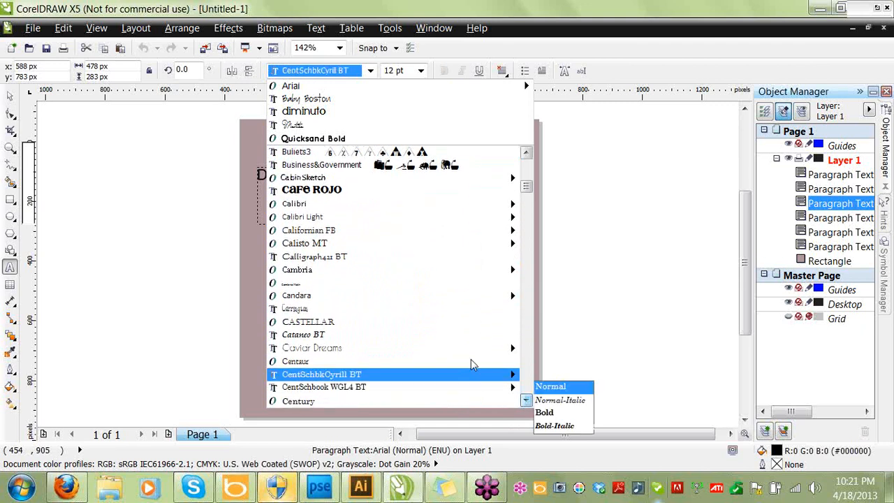
left_click(439, 310)
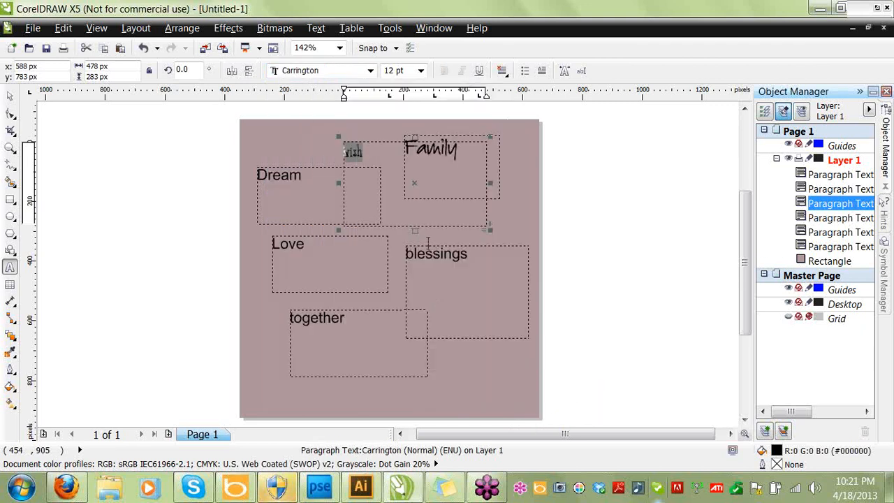
Set the selected word "wish" in the Rochester font at 24 pt.
left_click(370, 71)
mouse_move(461, 296)
mouse_move(528, 217)
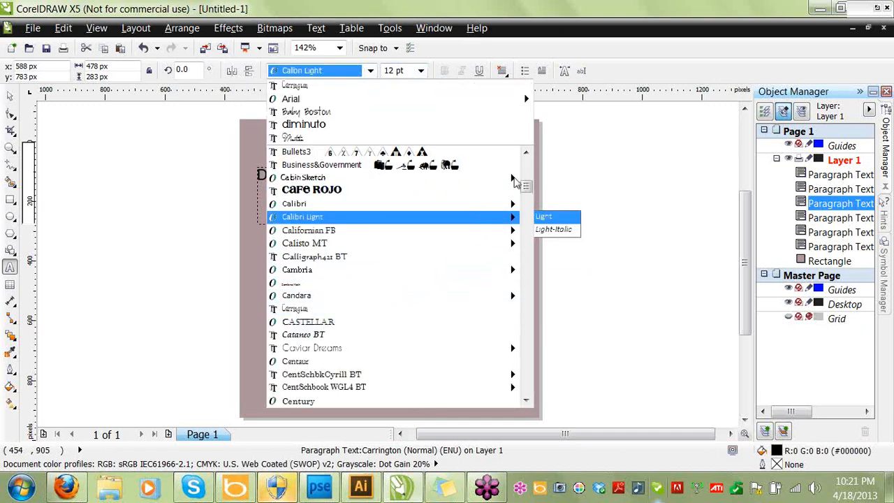
type("Rochester")
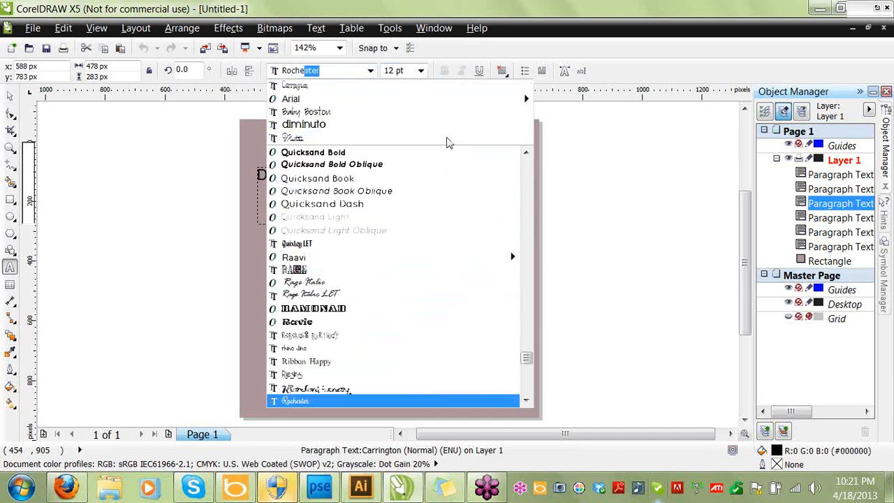
key("Return")
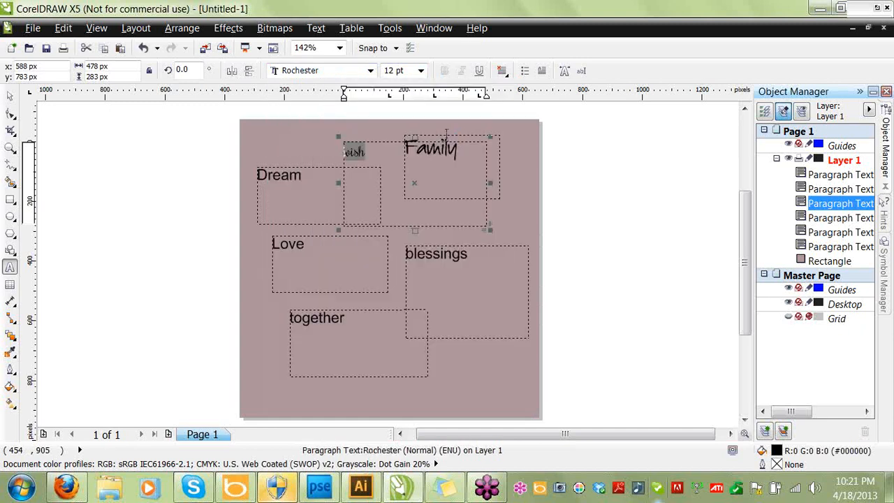
left_click(421, 71)
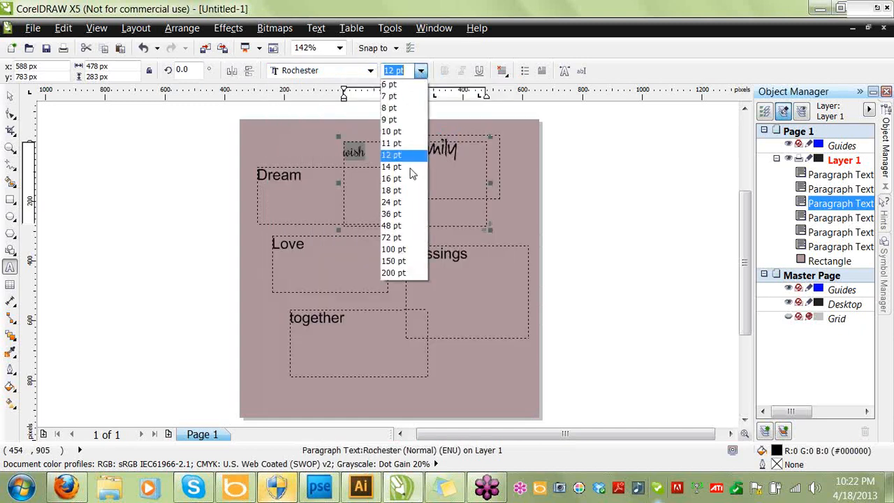
left_click(399, 203)
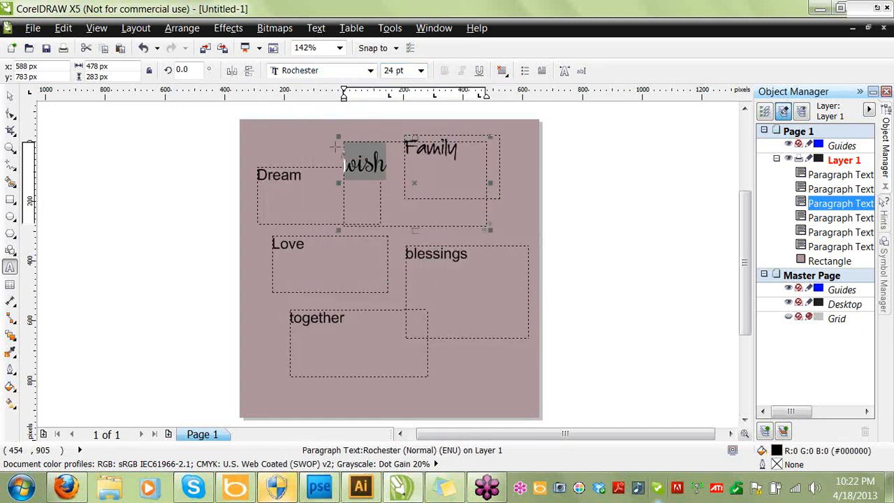
Set the word "Dream" in the Pharmacy font at 18 pt.
left_click_drag(311, 176, 246, 178)
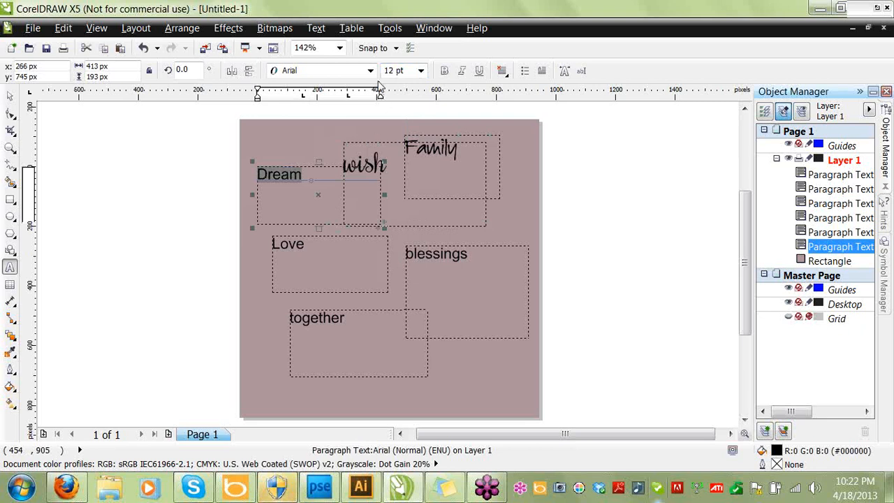
left_click(370, 71)
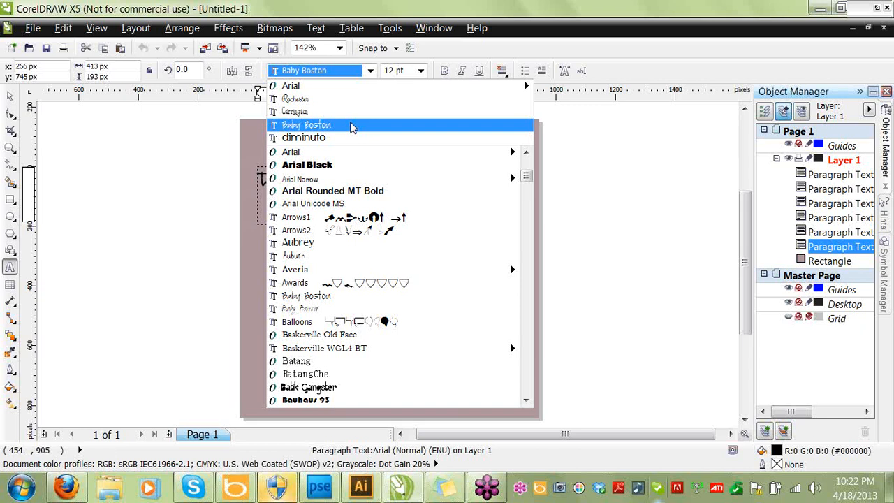
type("Pharmacy")
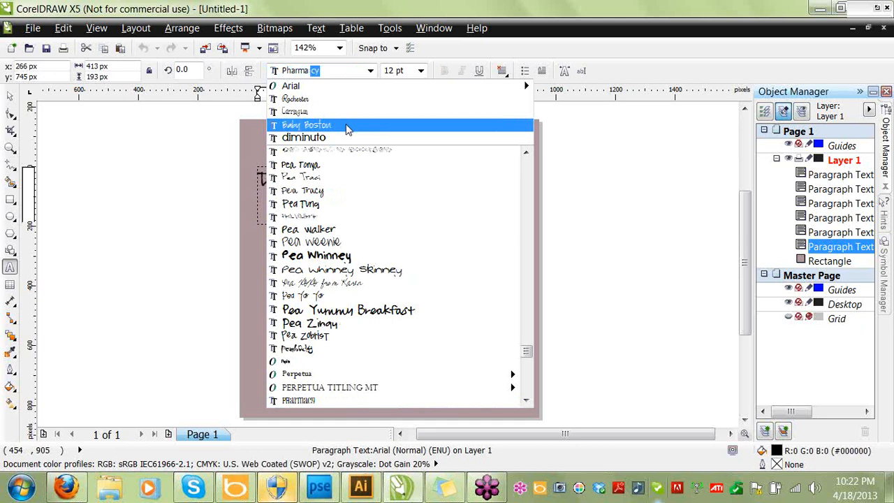
key("Return")
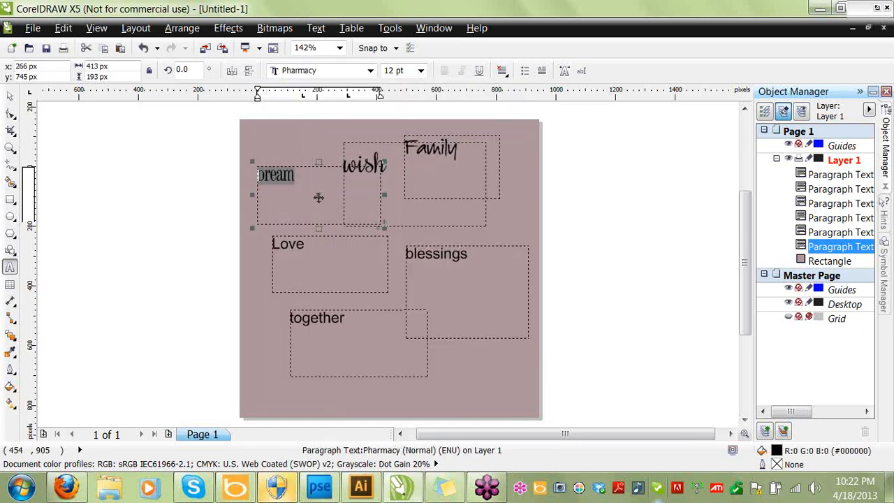
left_click(421, 71)
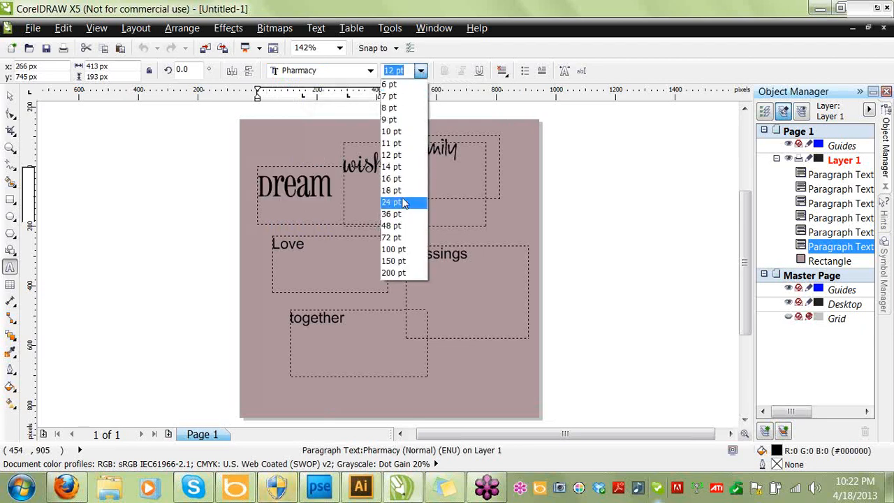
left_click(402, 190)
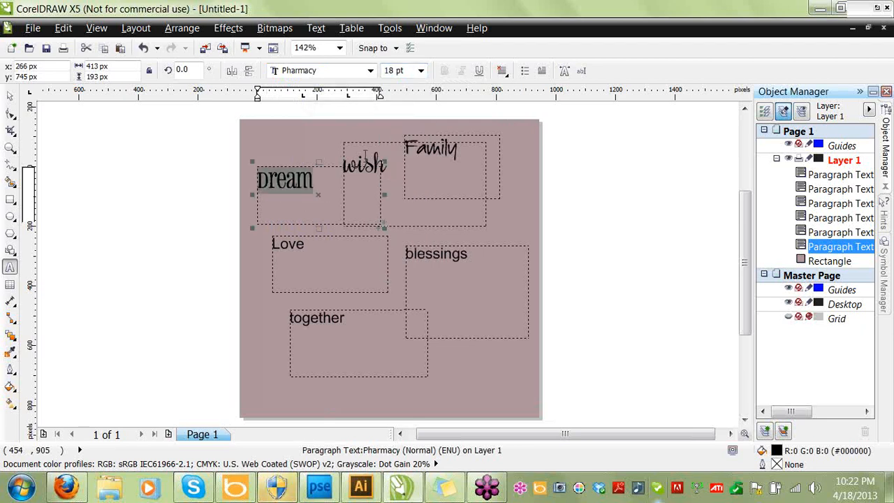
Set the word "Love" in the Bebas Neue font at 18 pt.
left_click_drag(319, 248, 271, 243)
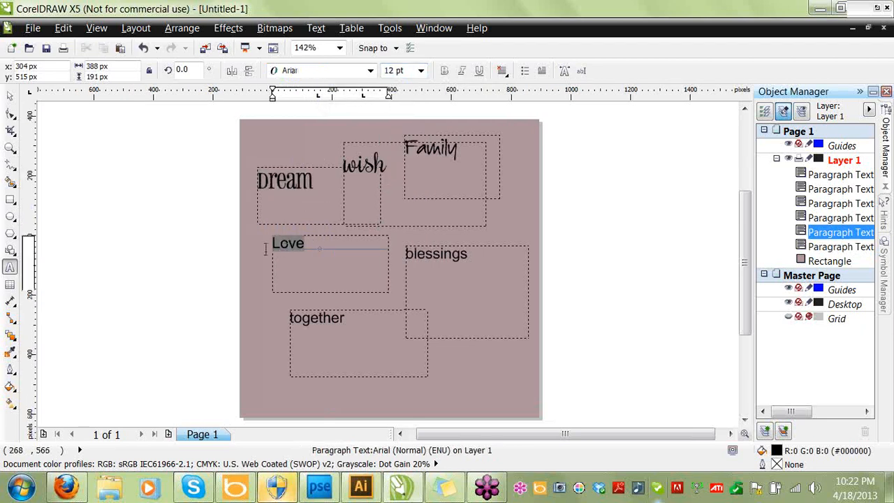
left_click(370, 72)
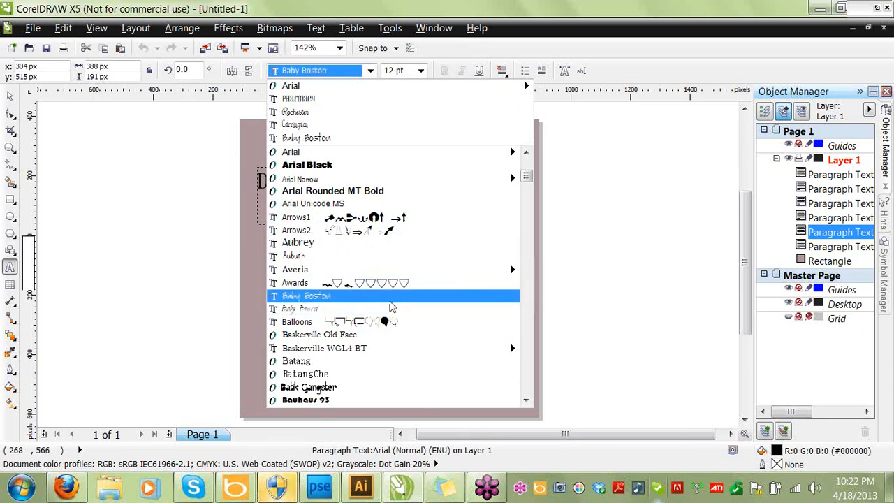
scroll(530, 406, "down", 4)
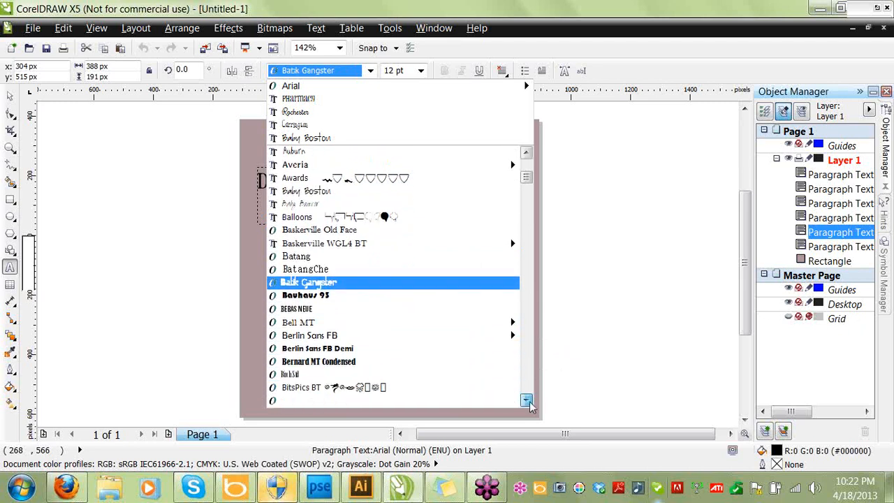
left_click(426, 271)
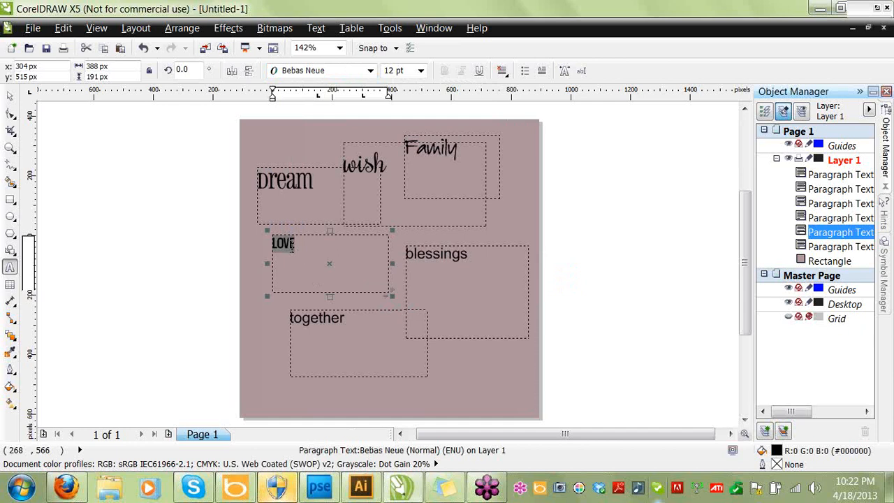
left_click(421, 71)
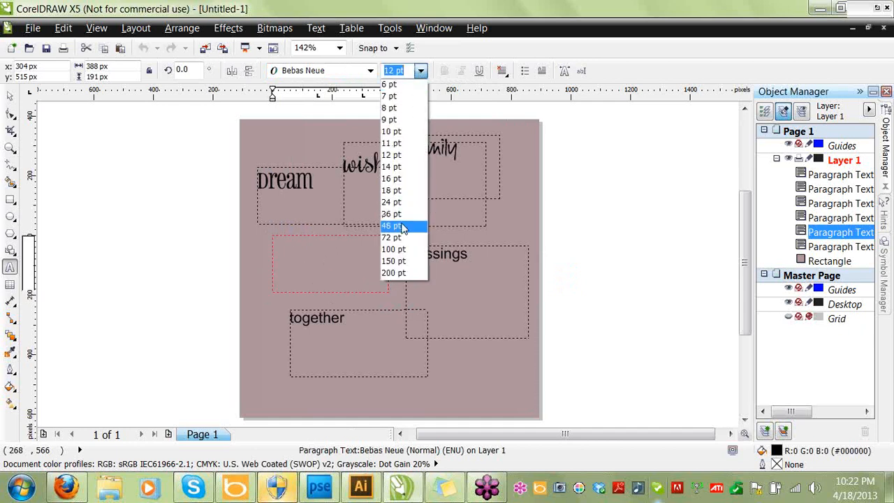
left_click(392, 190)
Change the font of the word "blessings" to Aubrey.
left_click_drag(468, 256, 408, 253)
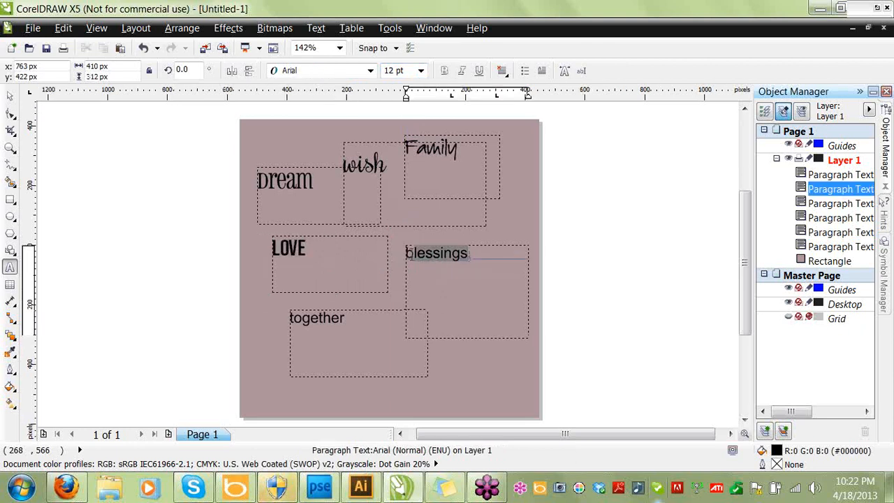
left_click(371, 70)
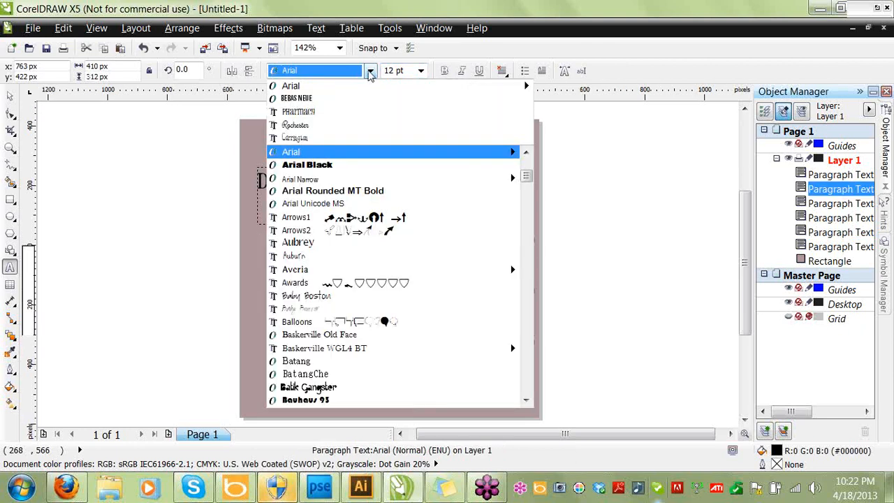
mouse_move(343, 271)
left_click(343, 242)
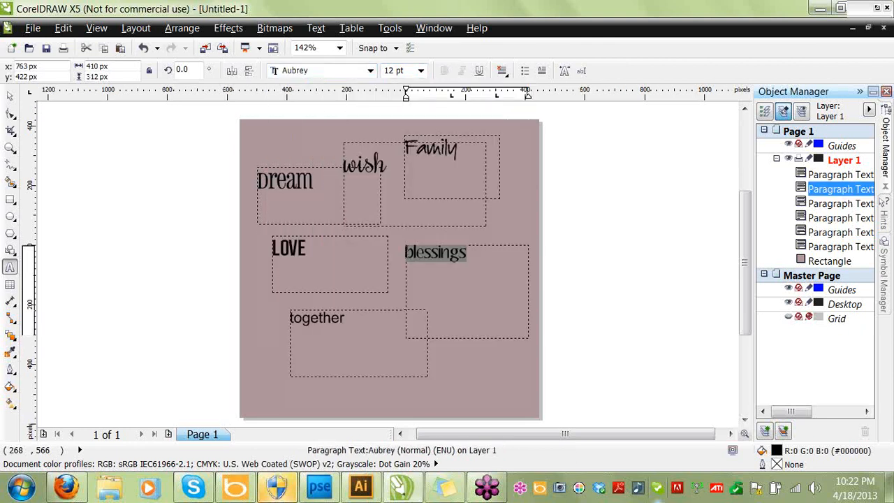
Set the word "together" in the Bodoni MT Condensed font at 24 pt and finish editing the text.
left_click_drag(352, 326, 283, 323)
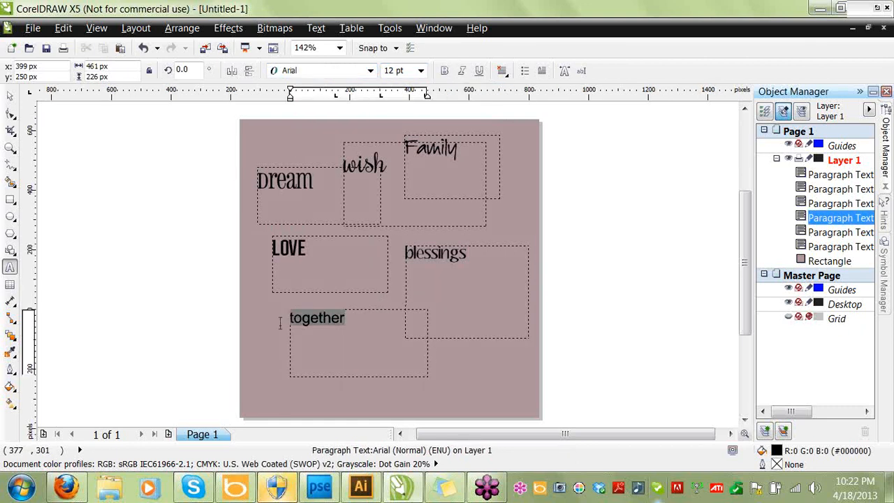
left_click(370, 71)
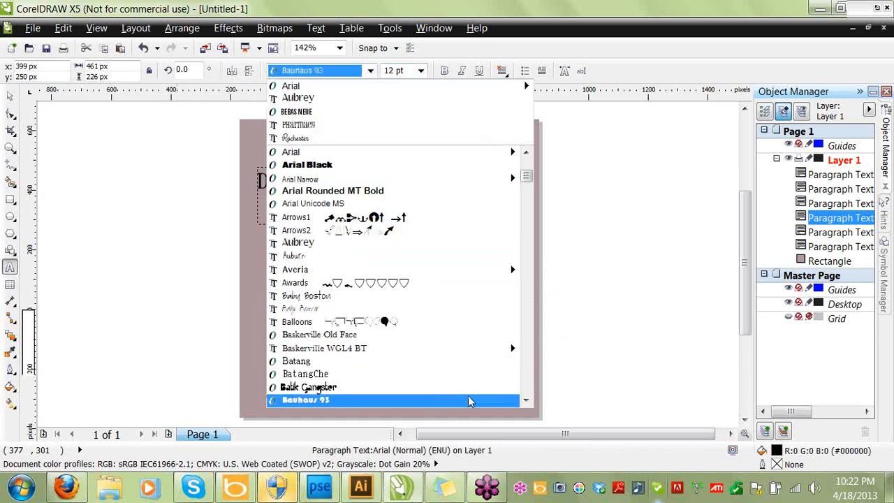
left_click_drag(526, 404, 526, 403)
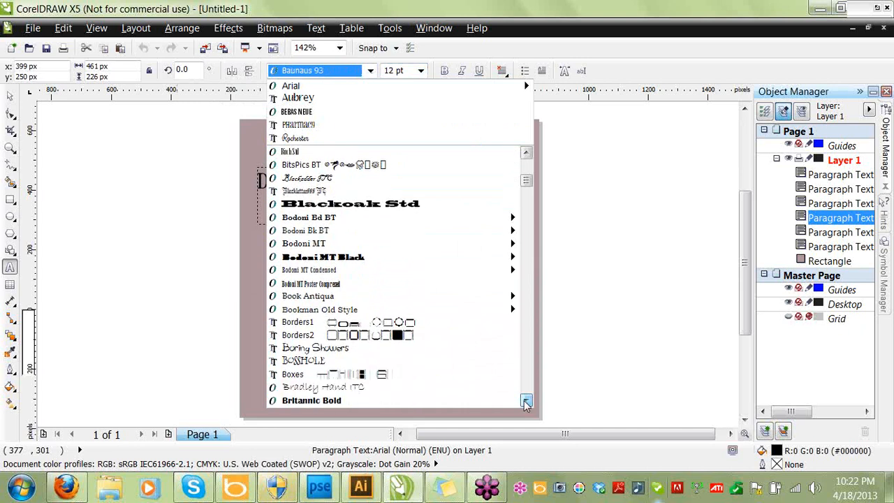
left_click(432, 273)
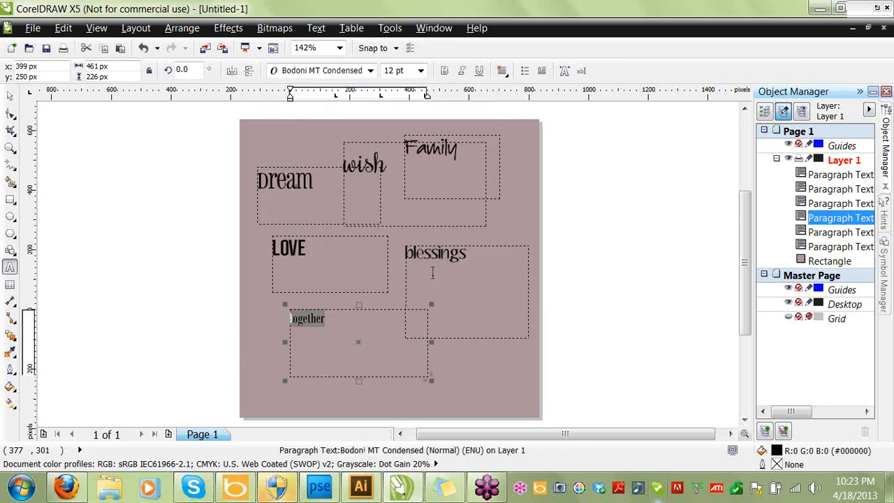
left_click(420, 71)
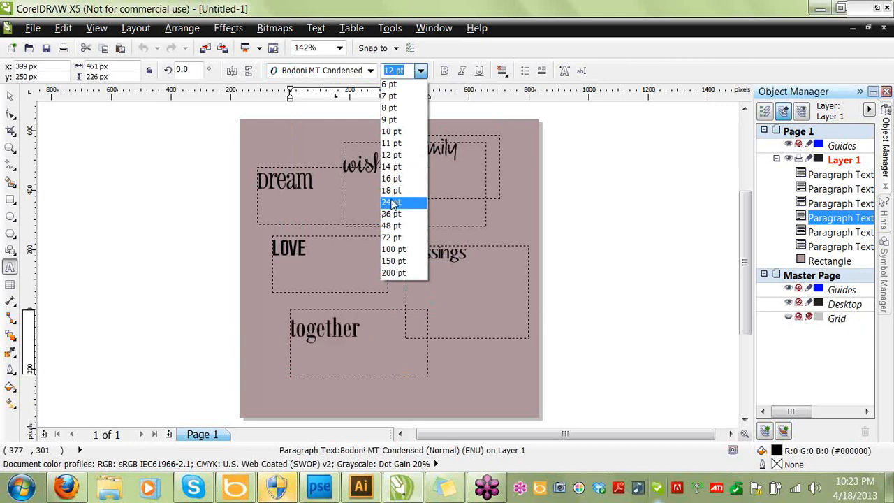
left_click(392, 202)
left_click(10, 95)
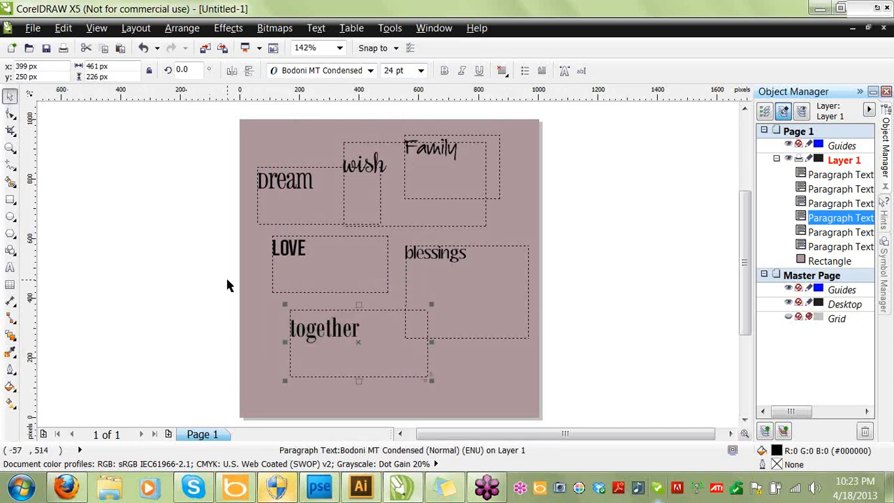
Look at the Wedding Birds Card reference in Firefox and return to the CorelDRAW design.
left_click(70, 488)
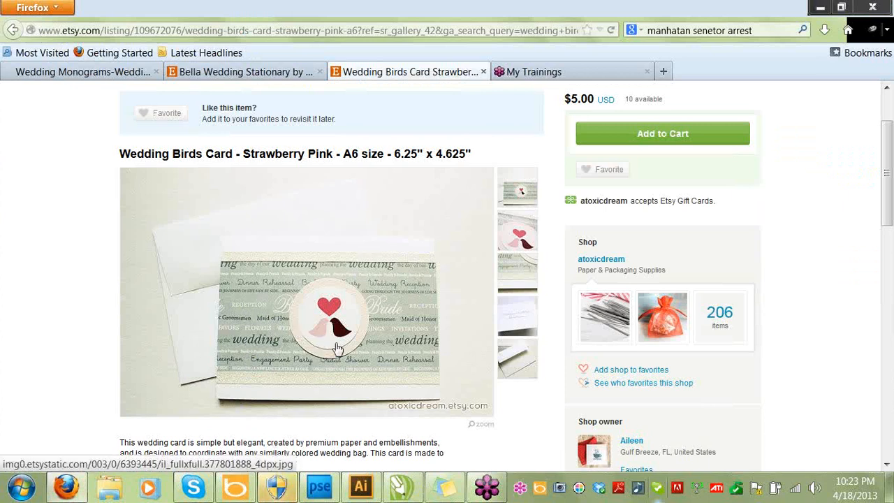
mouse_move(402, 488)
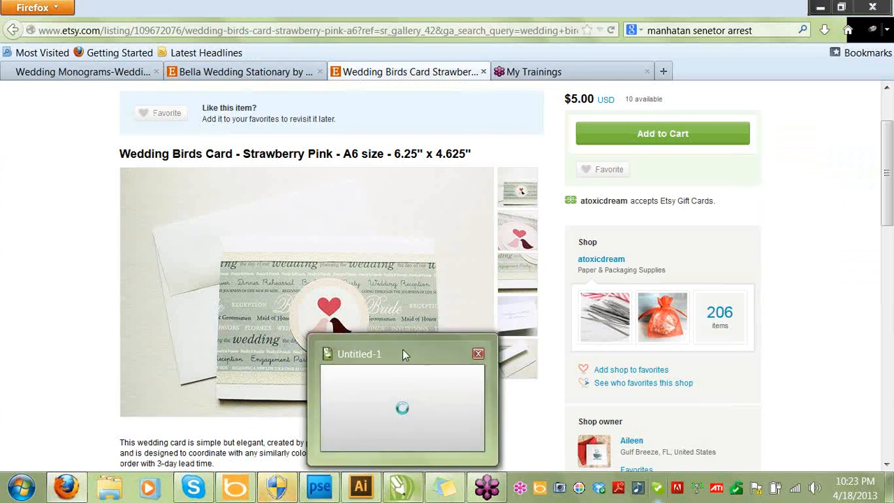
left_click(402, 349)
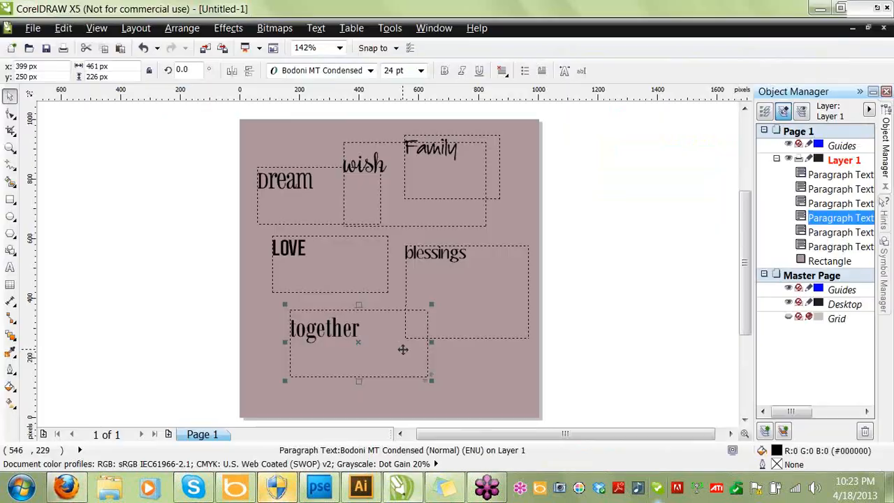
Fill the word "together" with #C49FA8, a lighter tint of the mauve sampled from the background.
double_click(357, 328)
left_click_drag(360, 328, 282, 326)
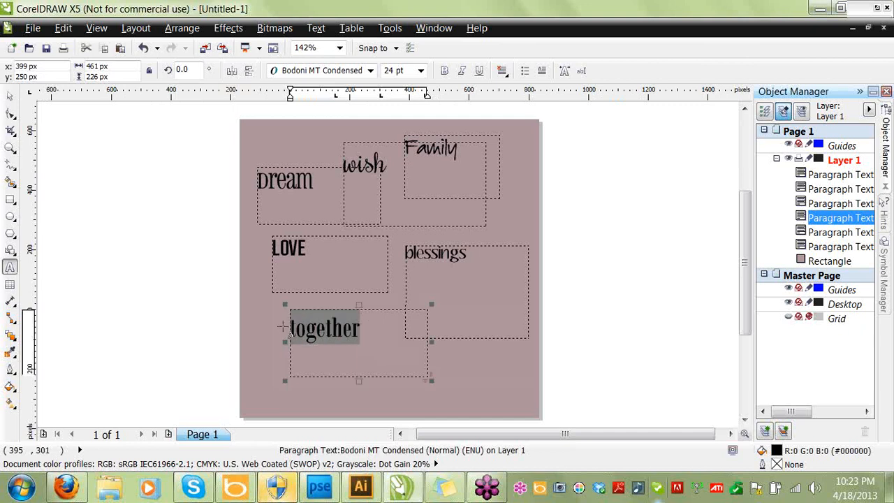
double_click(777, 452)
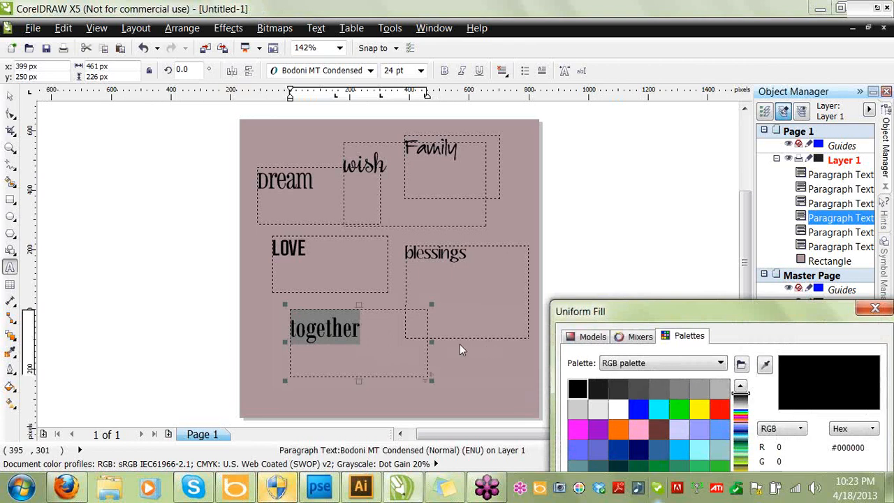
left_click(765, 364)
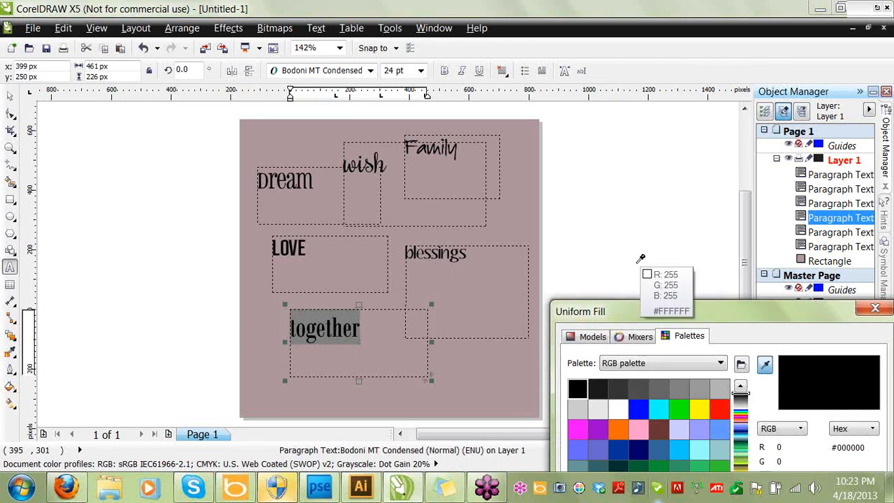
left_click(505, 222)
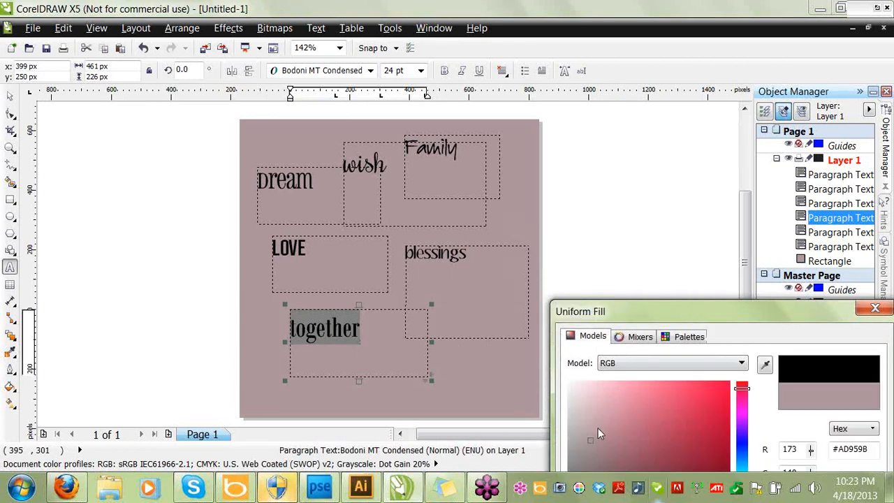
left_click(598, 425)
key("Return")
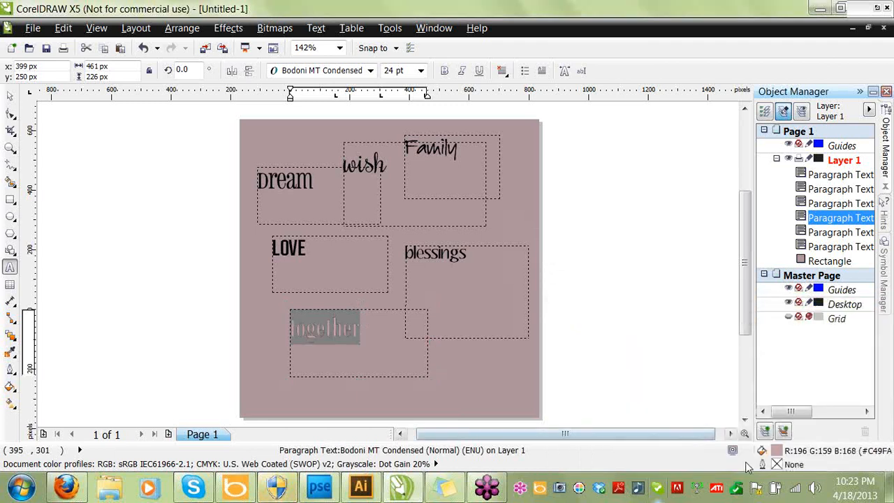
Lighten the fill of the word "together" to #D4A7B2.
double_click(777, 455)
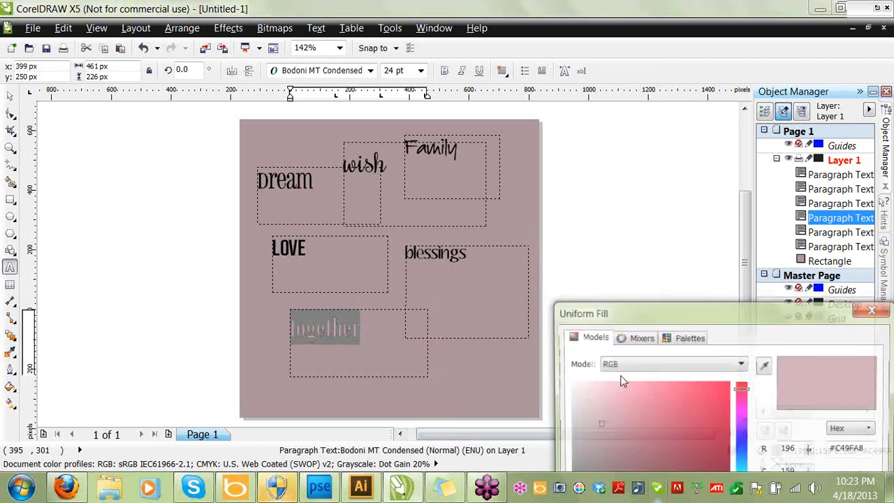
left_click(601, 413)
key("Return")
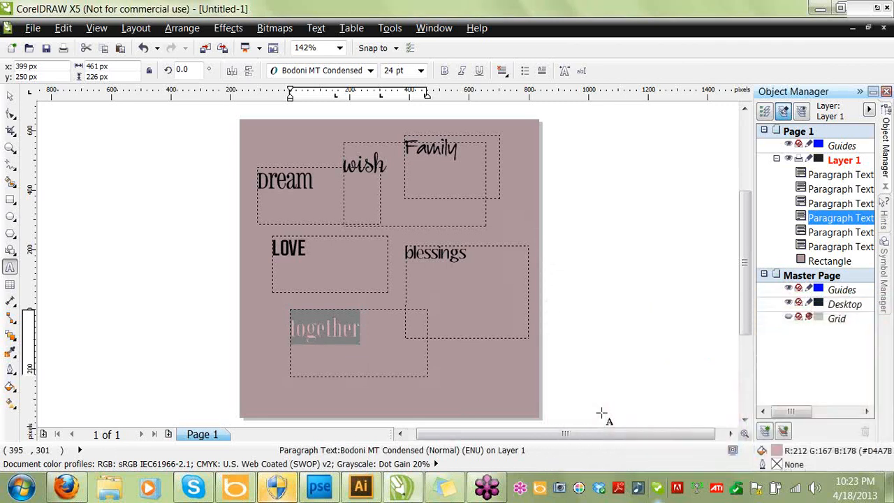
left_click_drag(478, 250, 402, 261)
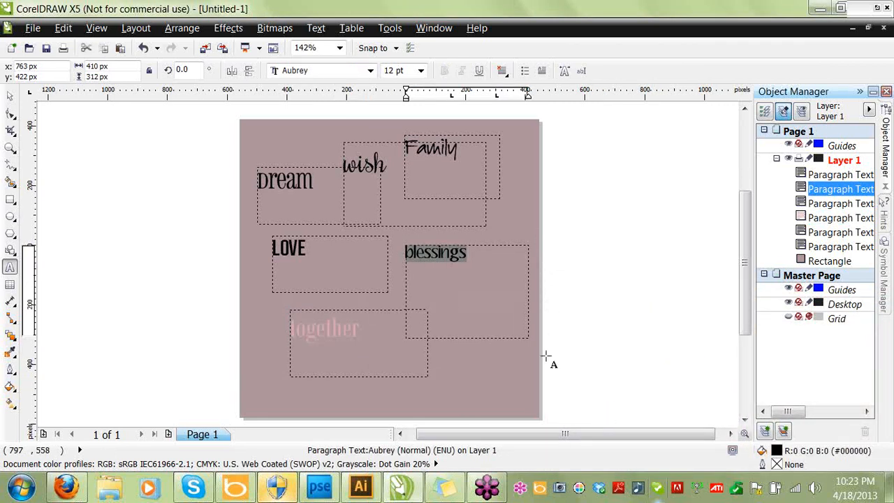
Set the fill of the word "together" to the light pink #F5BFCD.
left_click_drag(366, 330, 289, 328)
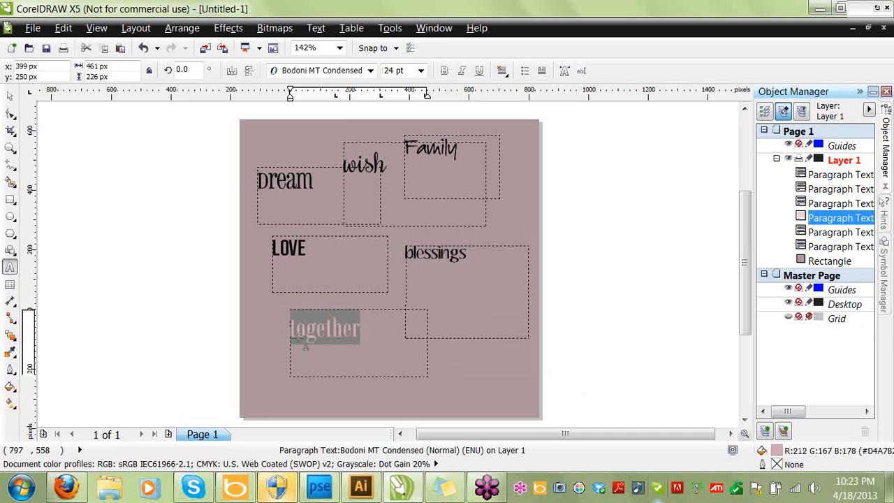
double_click(773, 448)
left_click(604, 388)
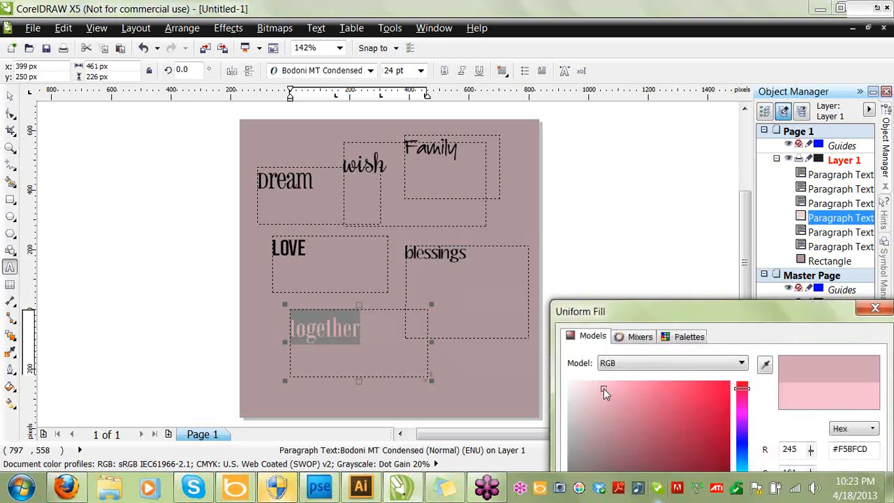
key("Return")
Fill the word "blessings" with a very pale greyish tint based on the mauve sampled from the background.
left_click_drag(473, 253, 406, 250)
double_click(774, 451)
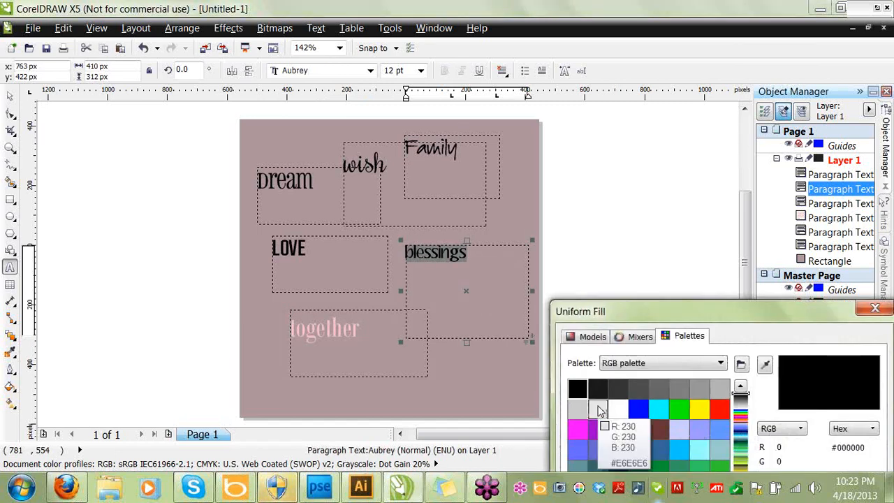
left_click(598, 410)
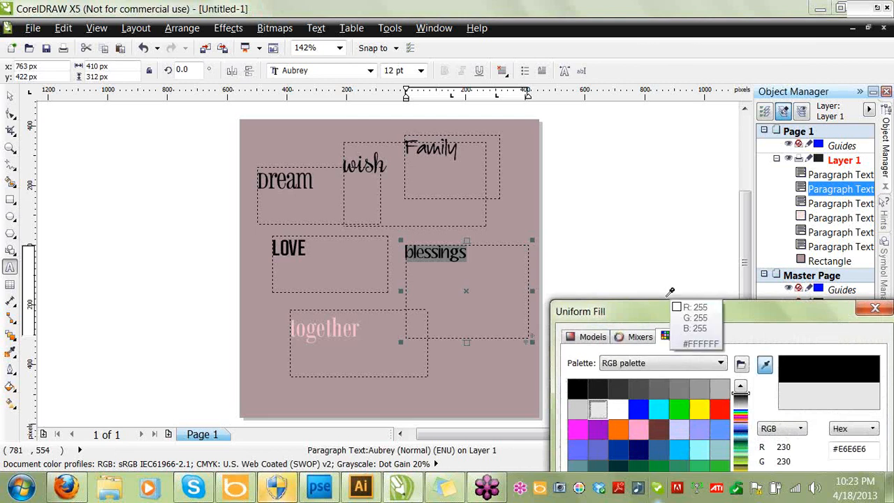
left_click(765, 363)
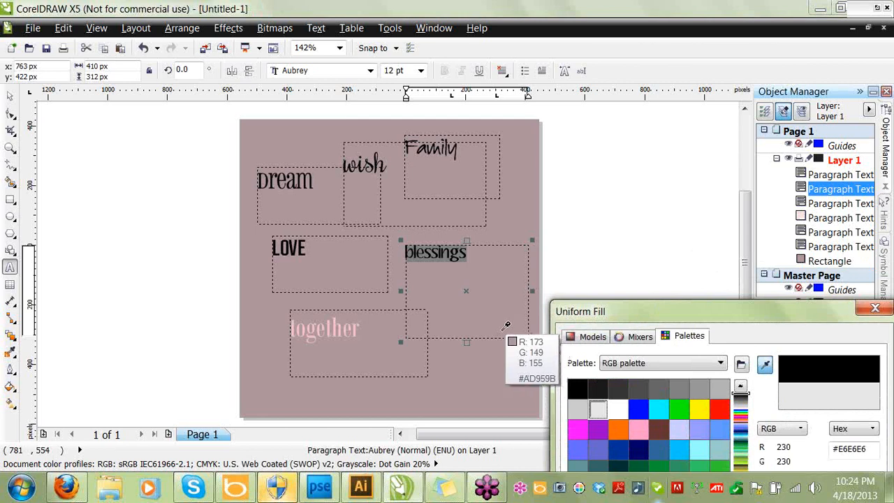
left_click(518, 380)
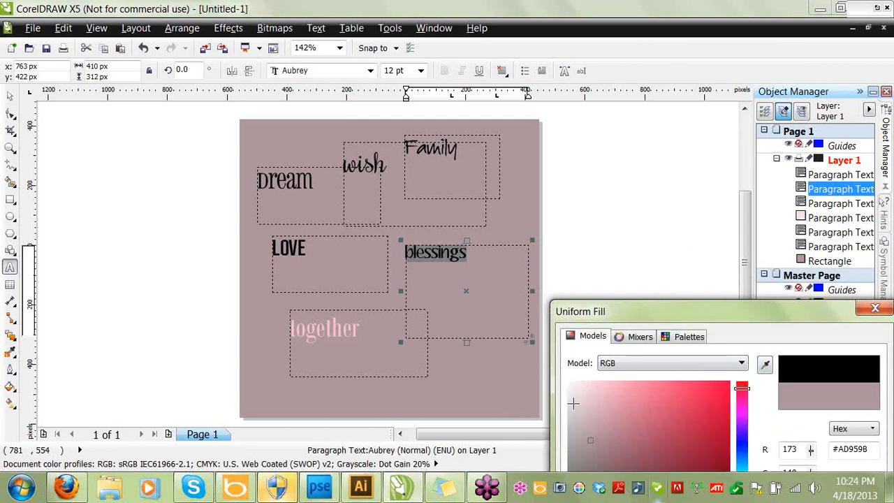
left_click(573, 403)
key("Return")
Fill the word "Love" with the pale blue #C6D8DE using the RGB colour model.
left_click_drag(326, 246, 270, 247)
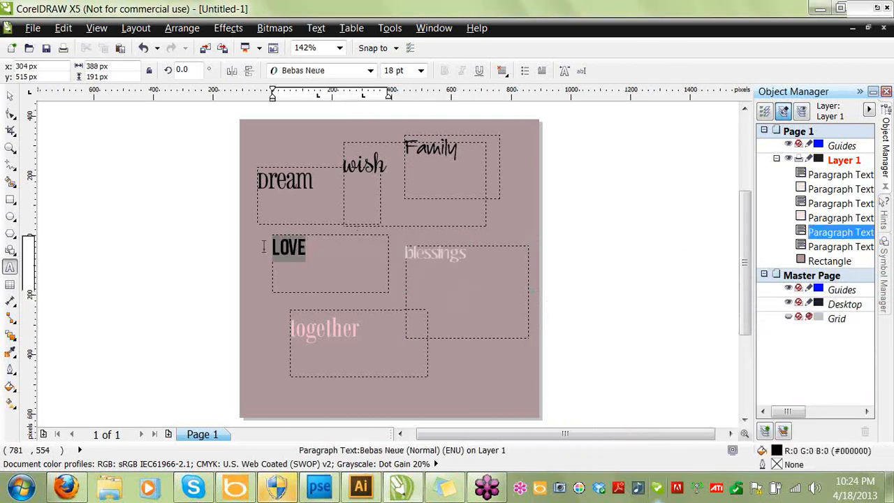
double_click(776, 452)
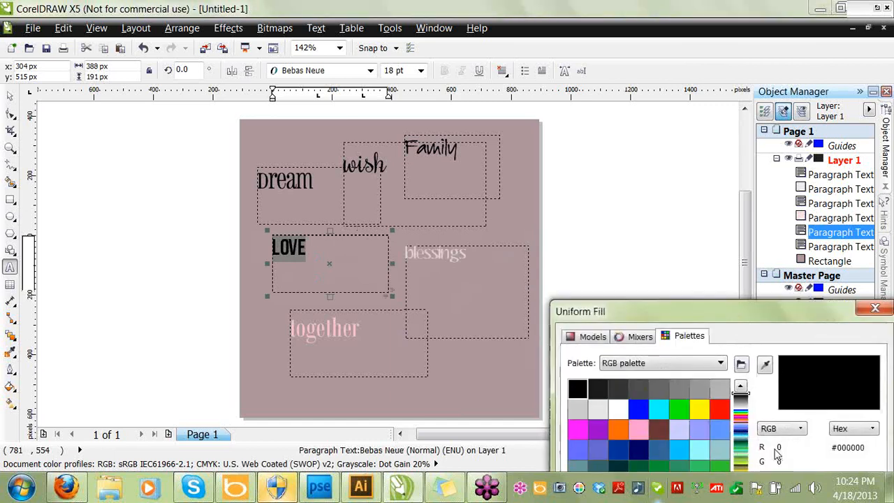
left_click(584, 339)
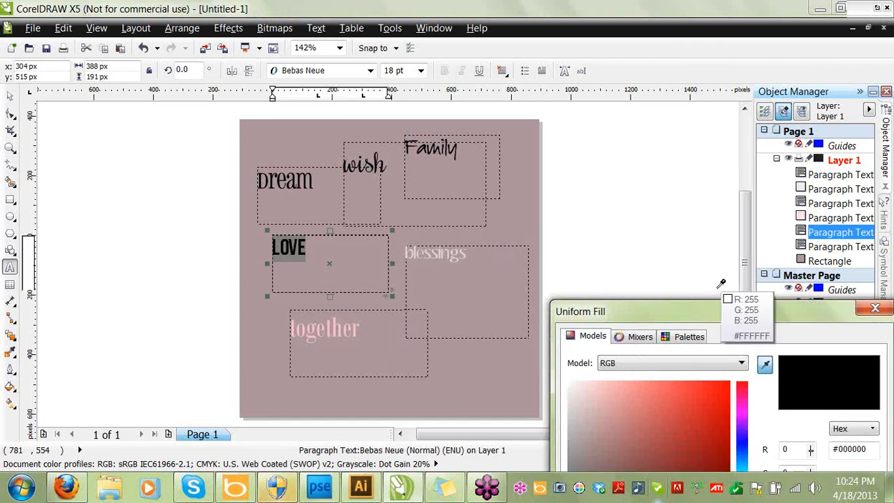
left_click_drag(707, 323, 703, 230)
left_click(737, 374)
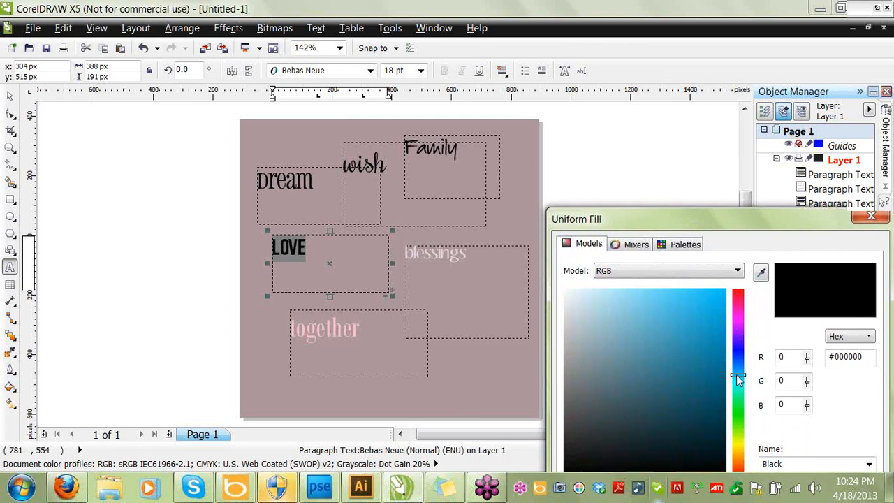
left_click(581, 313)
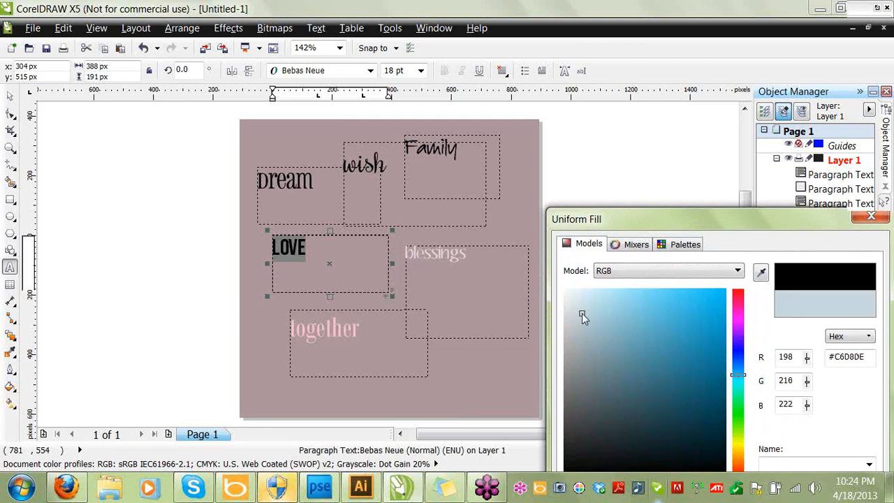
key("Return")
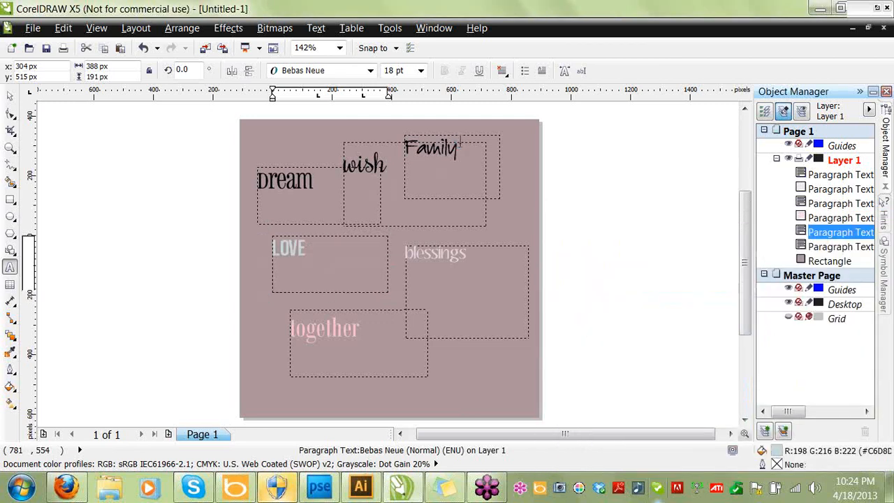
Fill the word "Family" with the muted green #90BDAF using the RGB colour model.
left_click_drag(460, 143, 408, 139)
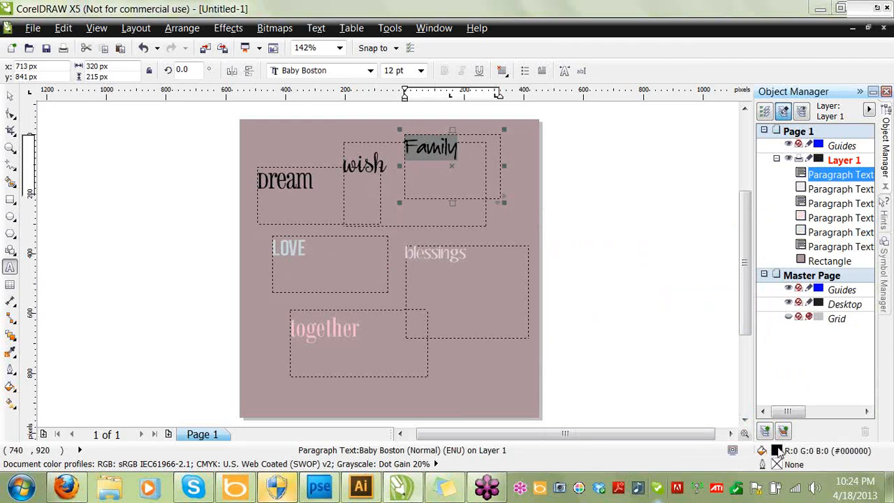
double_click(776, 452)
left_click(593, 246)
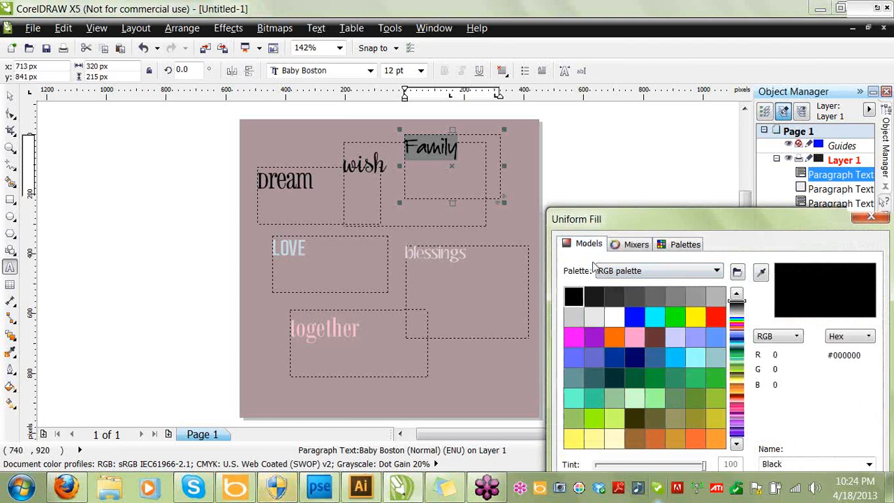
left_click(738, 386)
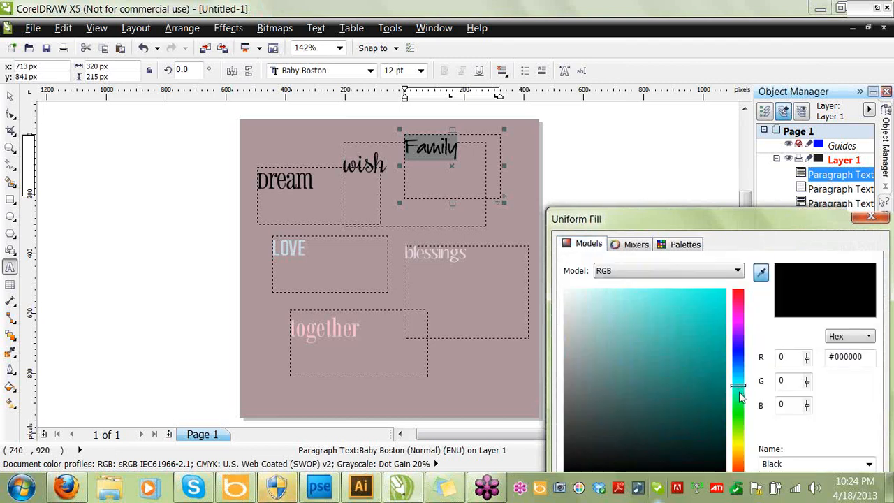
left_click(604, 338)
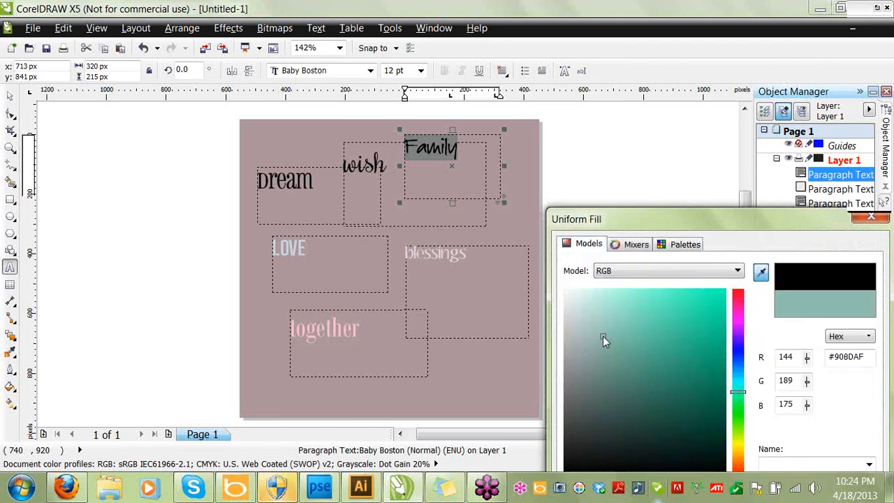
key("Return")
Fill the word "wish" with the near-white #FAFAFA using the RGB colour model.
left_click_drag(389, 166, 343, 165)
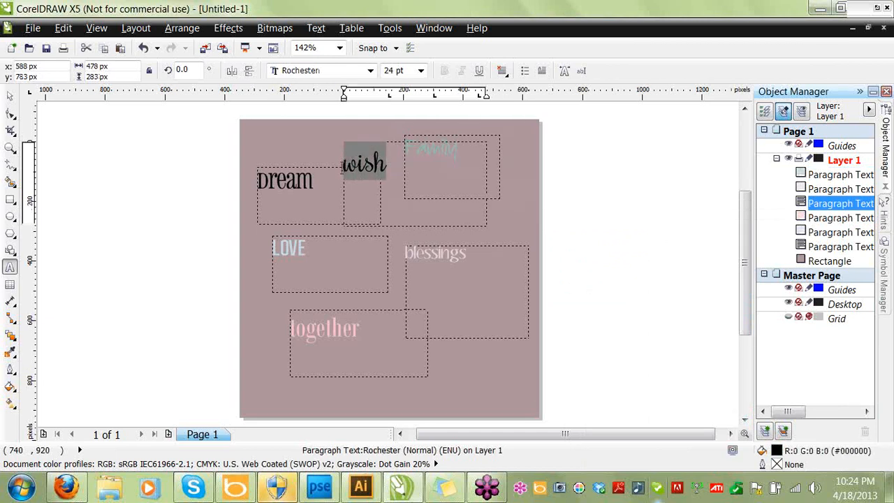
double_click(777, 451)
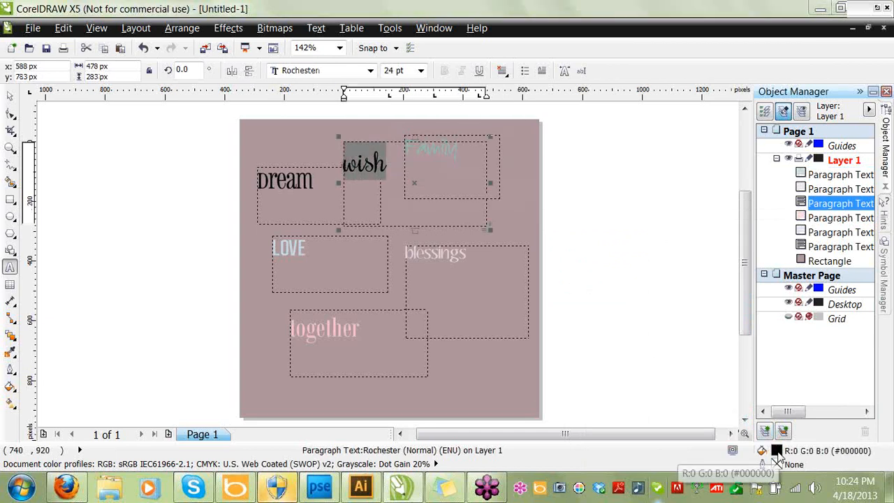
left_click(594, 318)
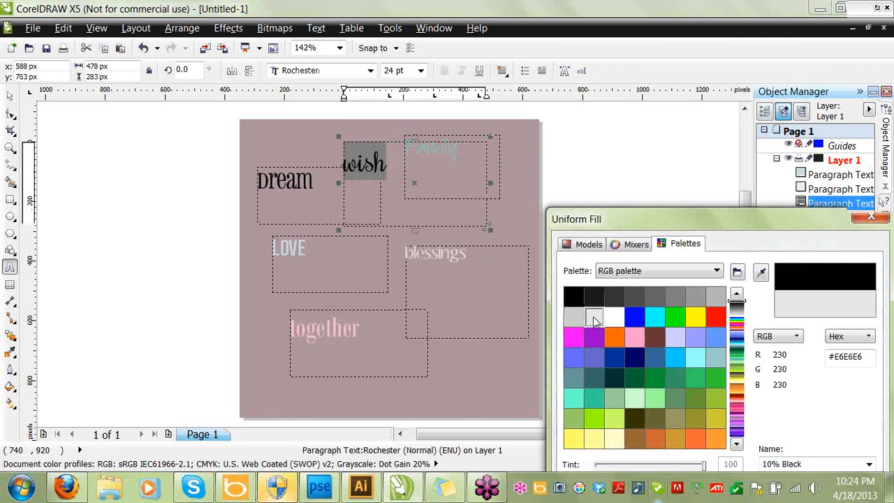
left_click(588, 245)
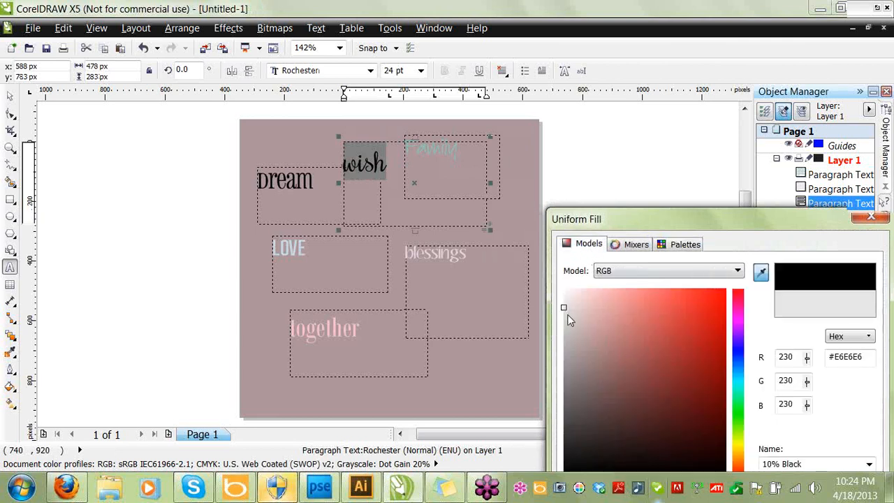
left_click(564, 293)
key("Return")
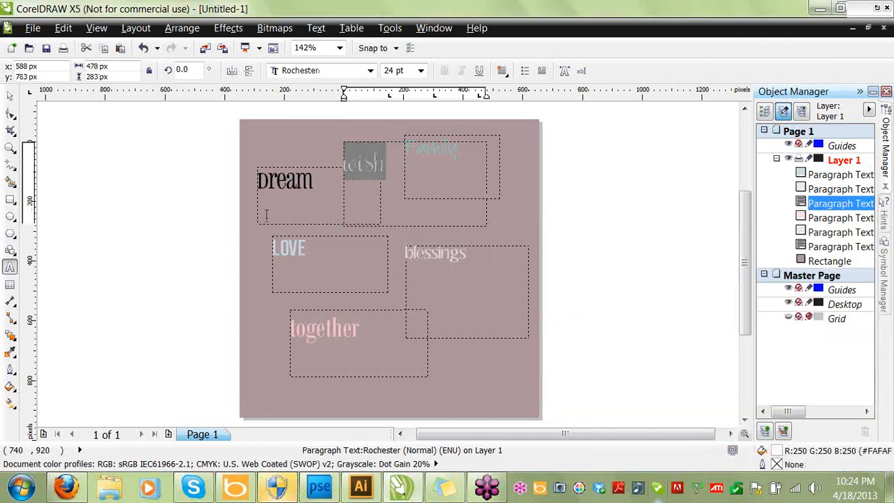
Fill the word "Dream" with the dark muted brown #705151 using the RGB colour model.
left_click_drag(321, 179, 249, 182)
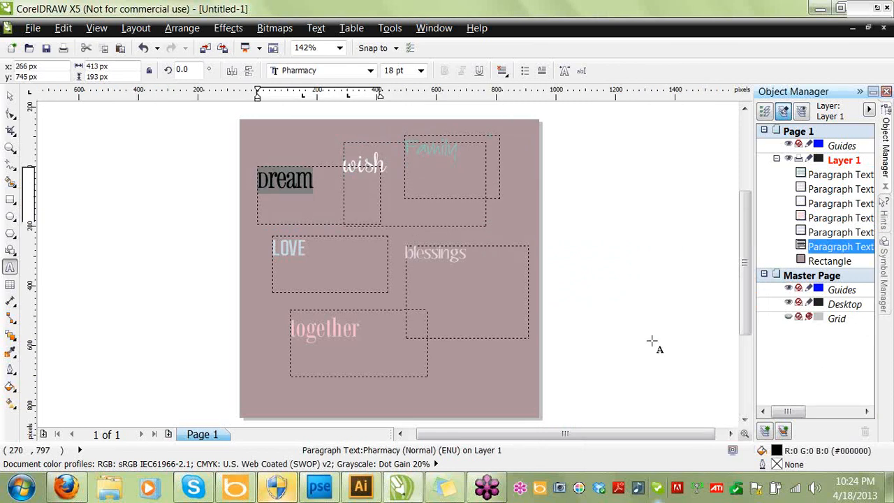
double_click(777, 452)
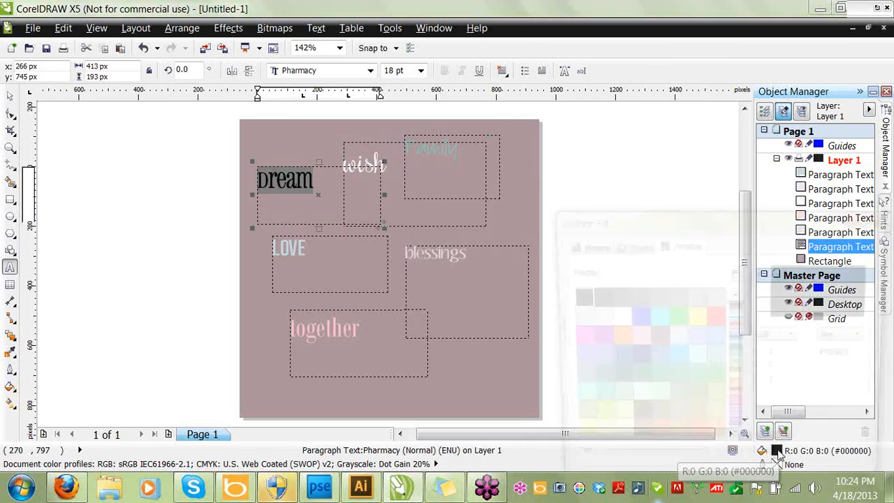
left_click(580, 244)
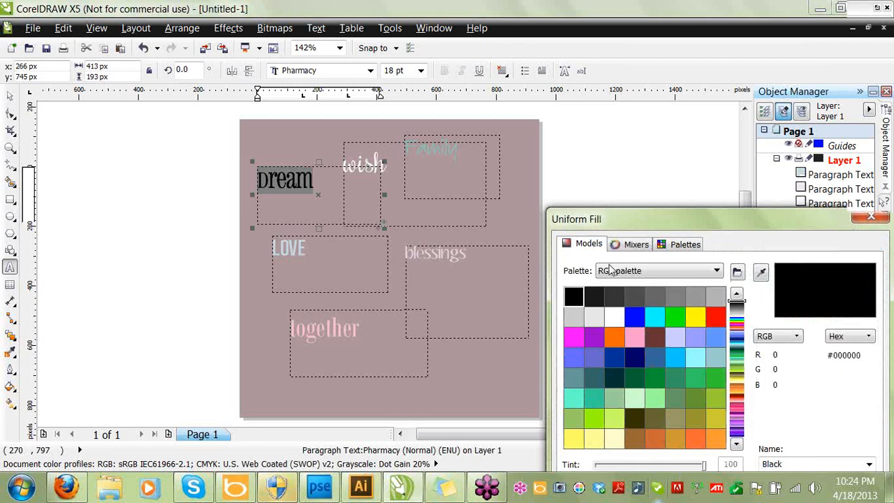
left_click(604, 355)
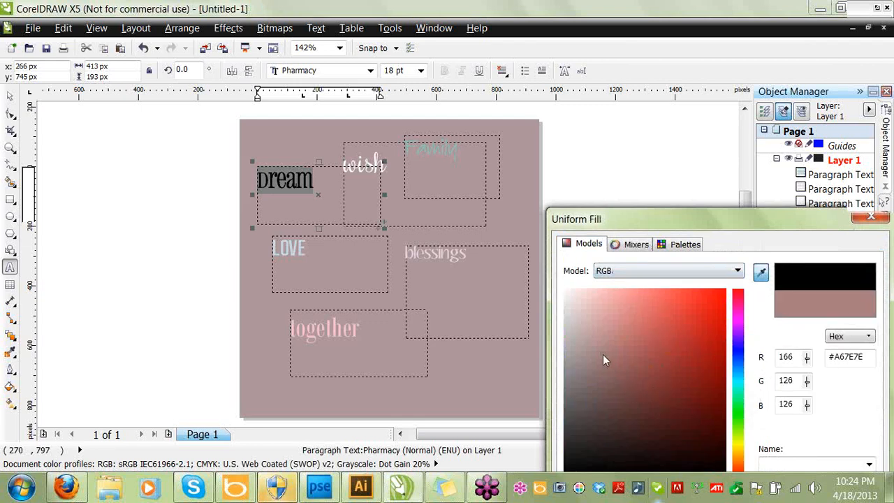
left_click(609, 391)
key("Return")
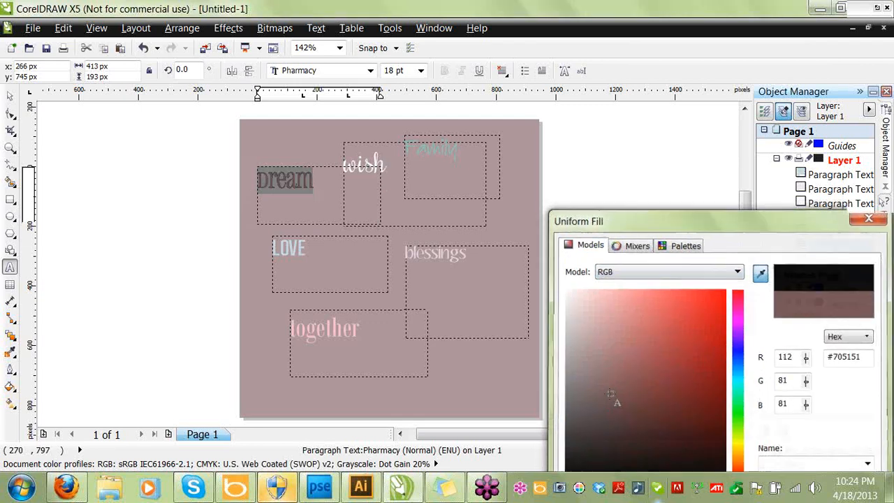
left_click(10, 95)
left_click(107, 175)
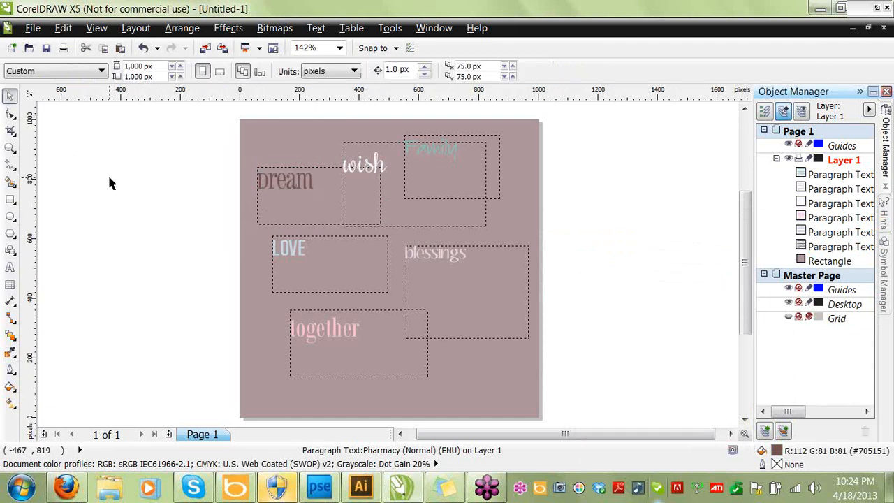
Refill the word "Family" with the pale grey-green #C8D4D0.
double_click(461, 149)
left_click_drag(460, 148, 408, 145)
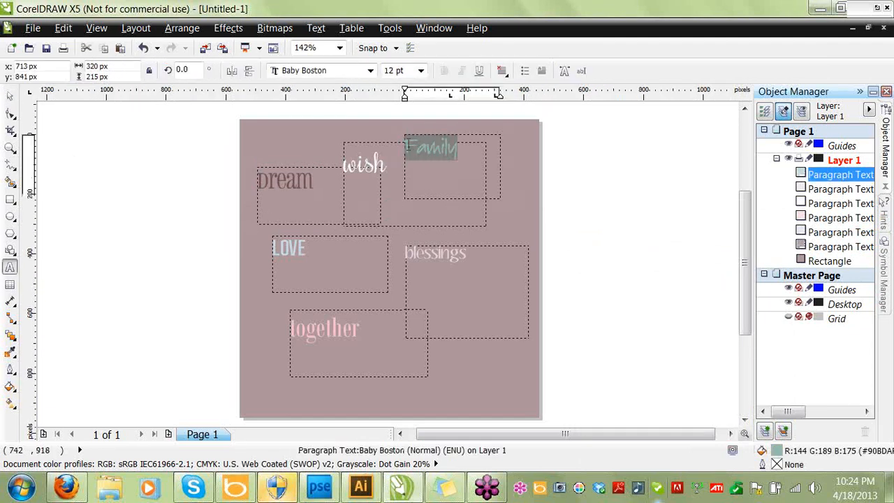
double_click(779, 453)
left_click(573, 320)
key("Return")
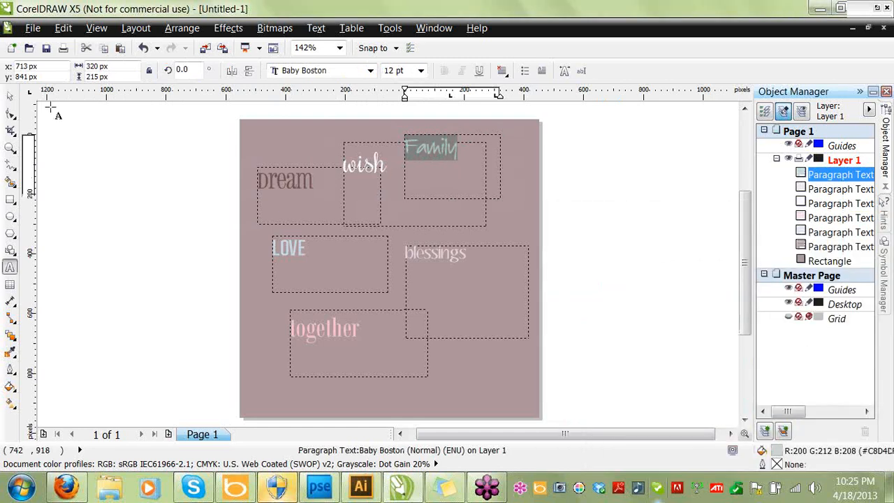
left_click(12, 100)
left_click(74, 155)
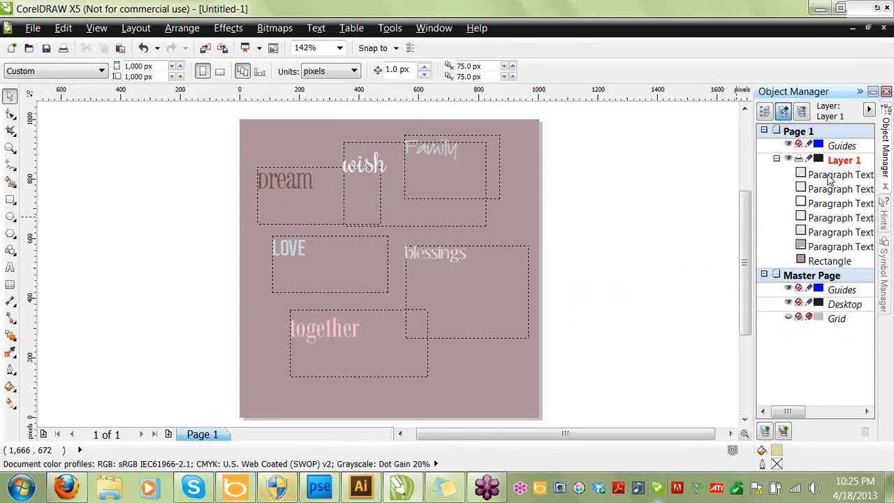
Convert all six paragraph texts on Layer 1 to curves, leaving the background rectangle out.
left_click(829, 176)
left_click(826, 248, "shift")
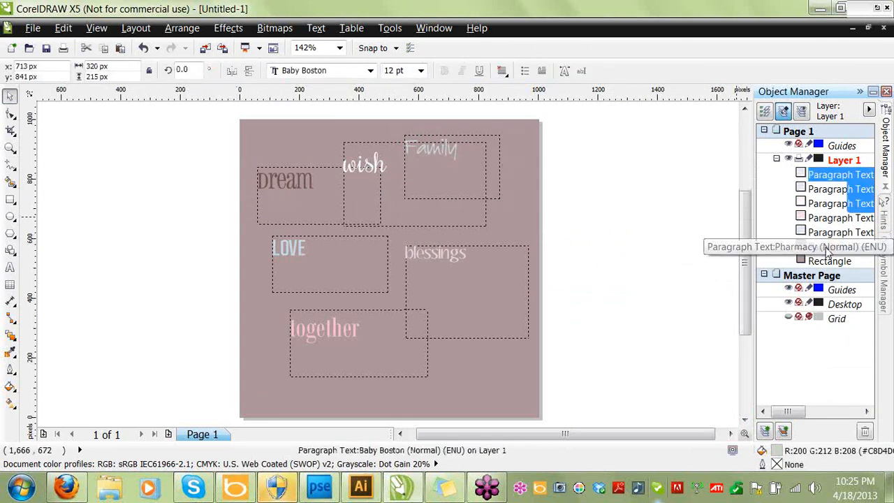
right_click(827, 248)
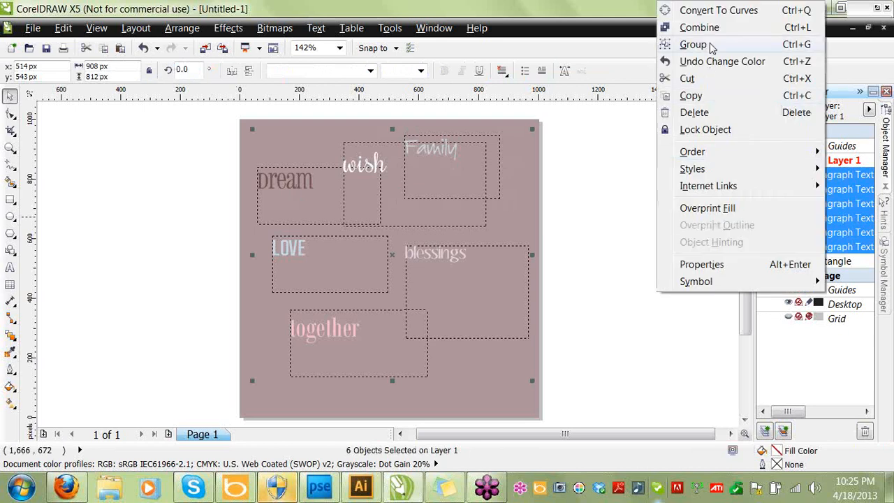
left_click(706, 11)
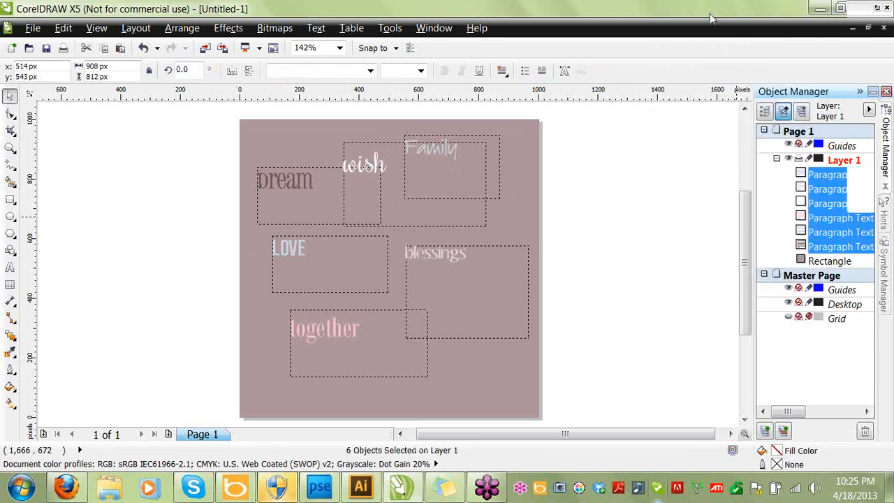
left_click(566, 216)
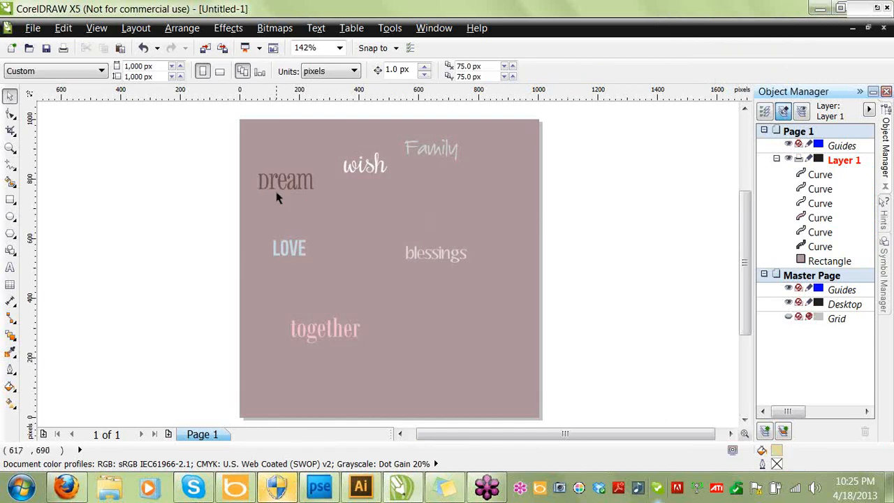
Move the word "Dream" up near the upper-left corner of the mauve square.
left_click_drag(276, 195, 273, 156)
left_click(361, 168)
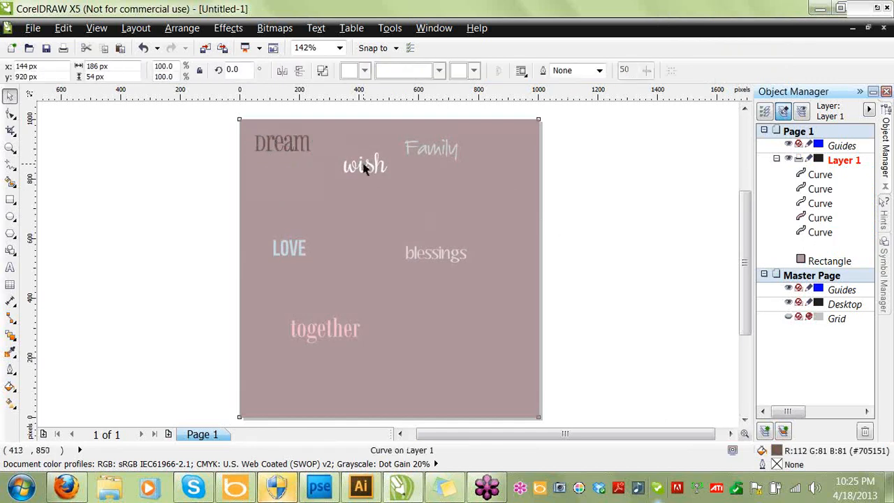
left_click(354, 173)
key("F10")
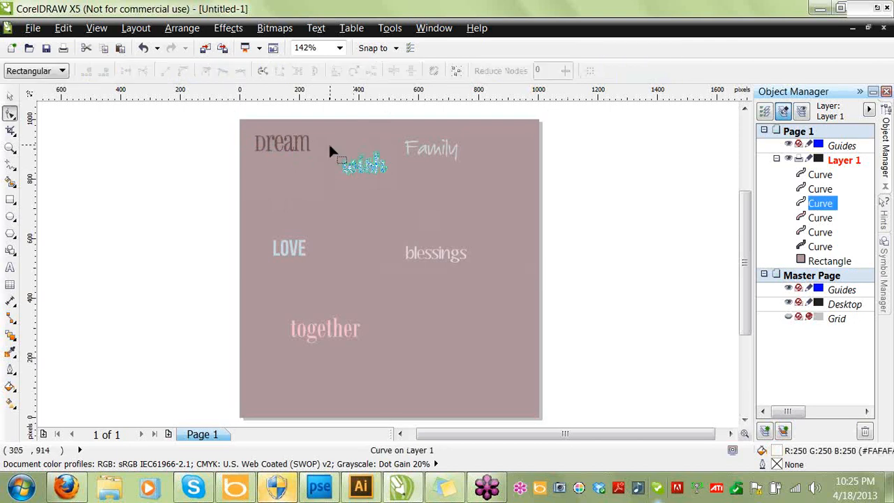
left_click(301, 176)
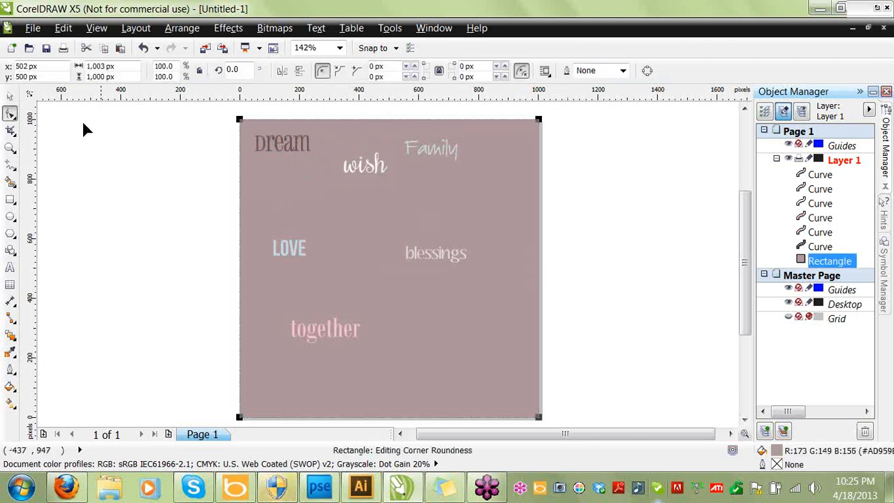
left_click(10, 95)
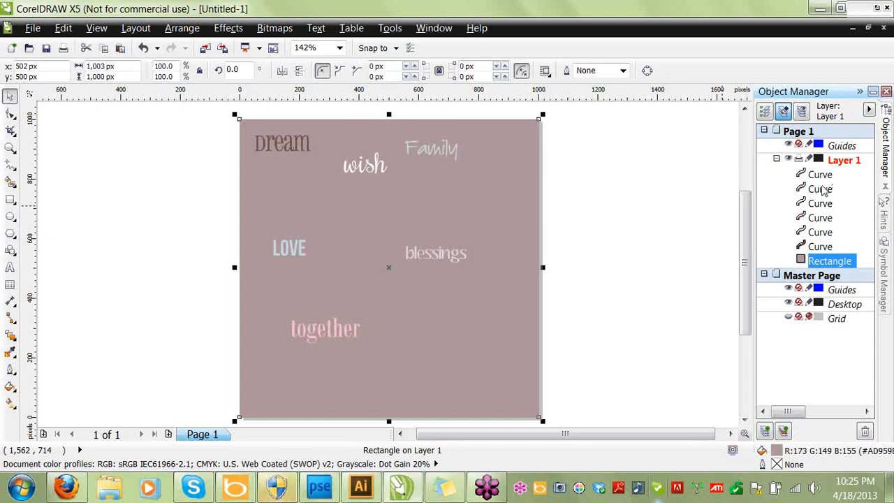
Place "wish" directly beside "Dream" and set "blessings" and "Family" side by side in a row beneath them.
left_click(824, 189)
left_click_drag(436, 255, 298, 162)
left_click_drag(353, 170, 321, 146)
left_click(426, 149)
left_click_drag(425, 149, 351, 169)
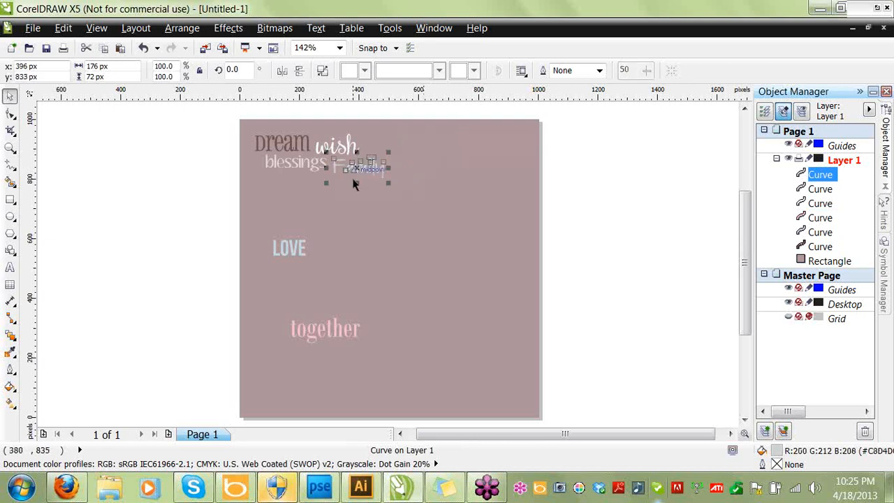
Place "Love" and "together" side by side as a third row beneath "blessings" and "Family".
left_click(292, 259)
left_click_drag(269, 193, 266, 187)
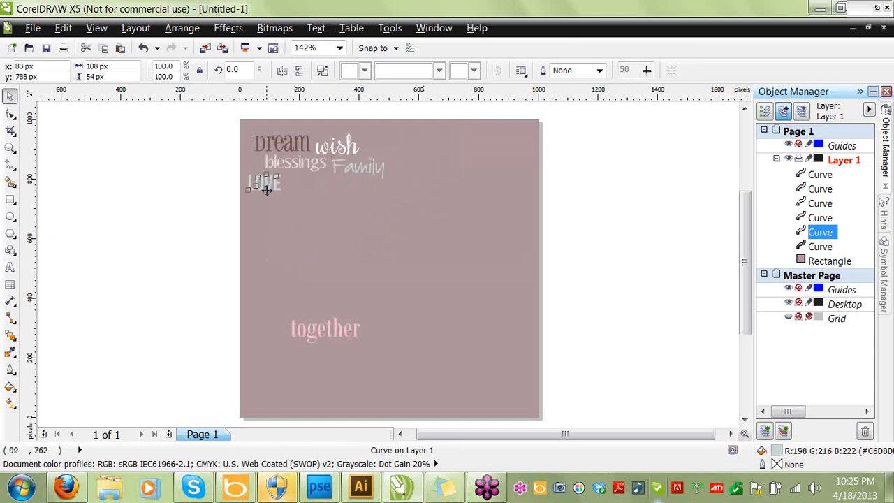
left_click(338, 333)
left_click_drag(337, 333, 265, 188)
left_click(269, 188)
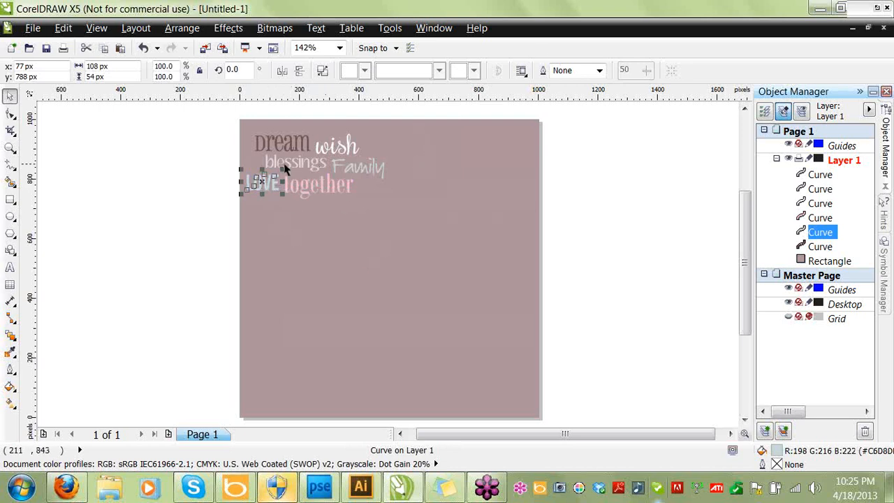
Group the six word curves into a single object, leaving out the background rectangle.
left_click(817, 174)
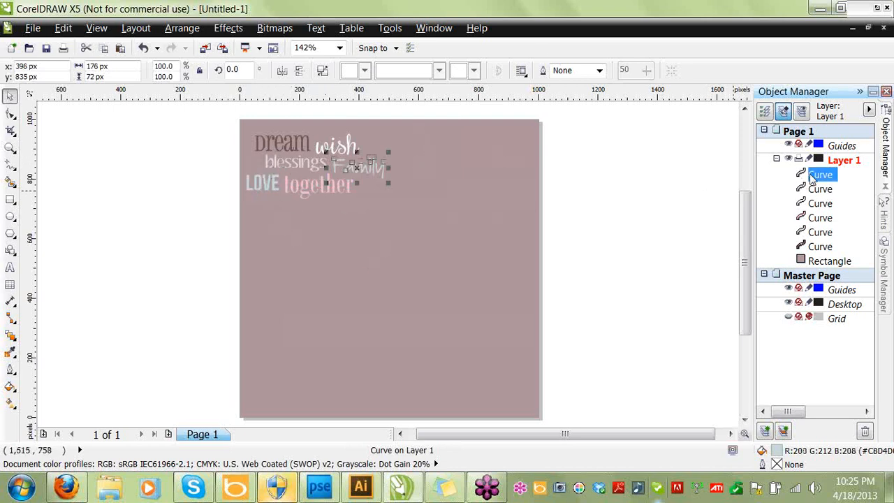
left_click(817, 247, "shift")
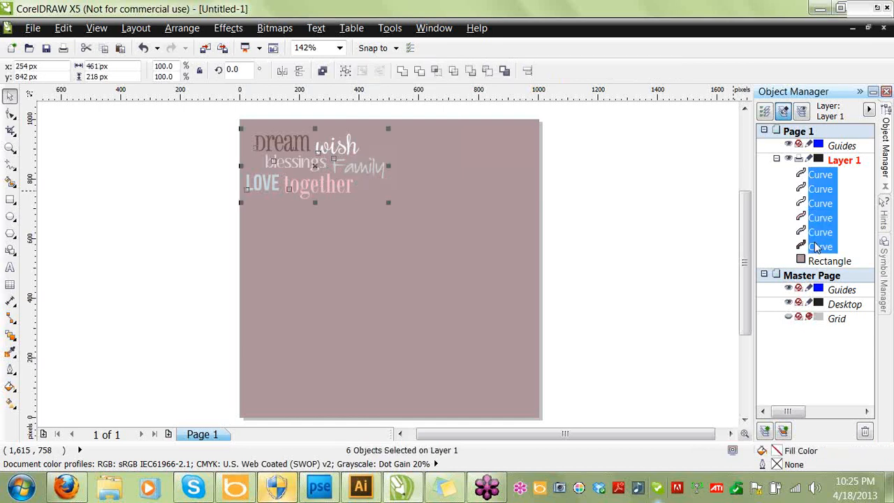
right_click(817, 247)
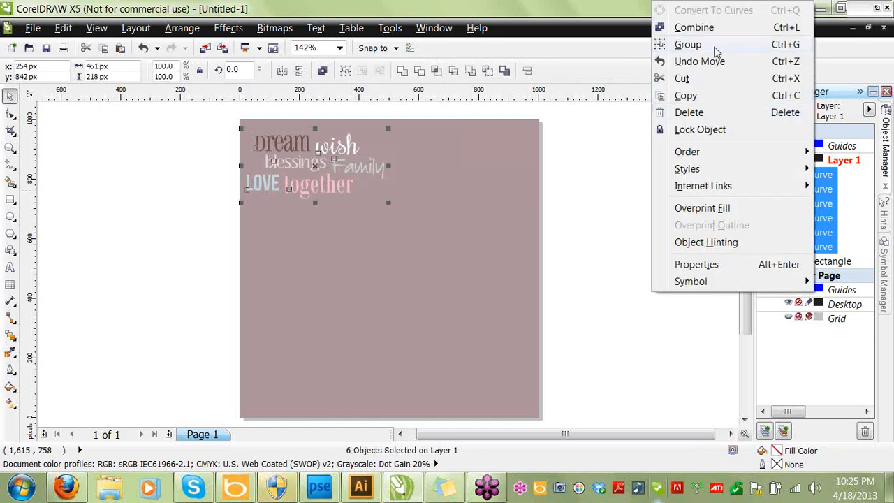
left_click(715, 46)
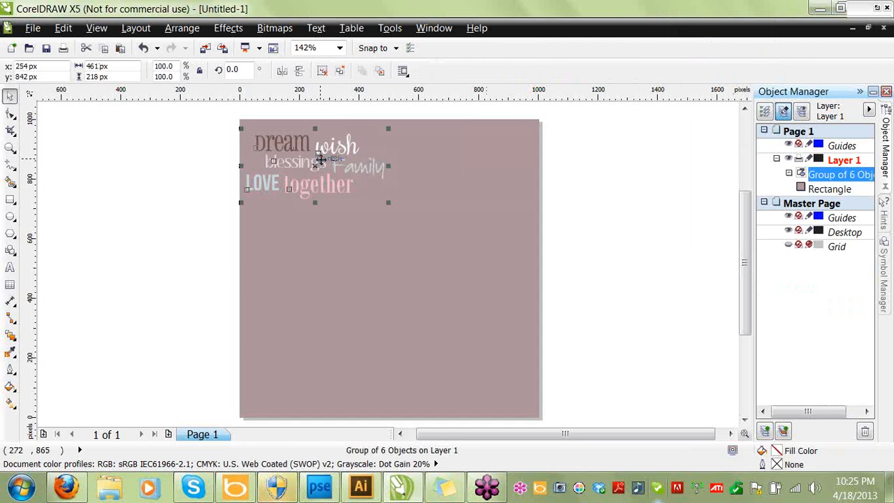
Duplicate the word group and place the copy just right of the original, slightly lower, fitting closely against it.
key("ctrl+d")
left_click_drag(323, 156, 462, 153)
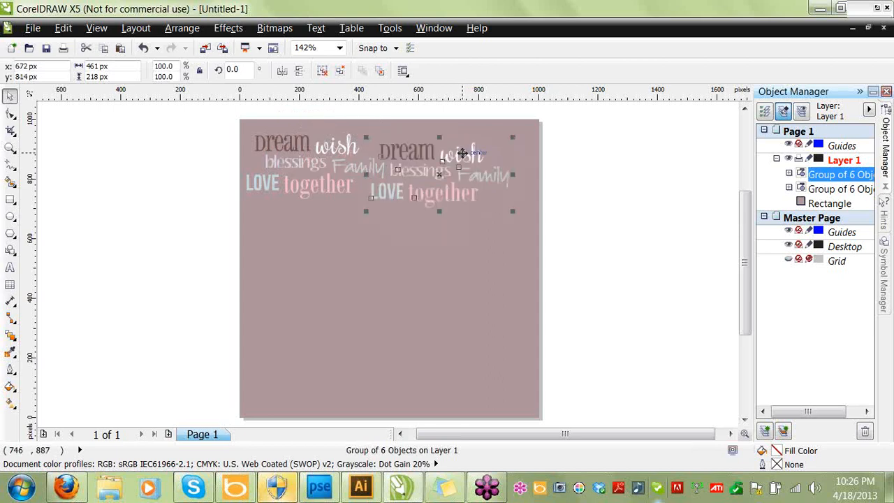
left_click_drag(461, 152, 462, 153)
left_click(593, 192)
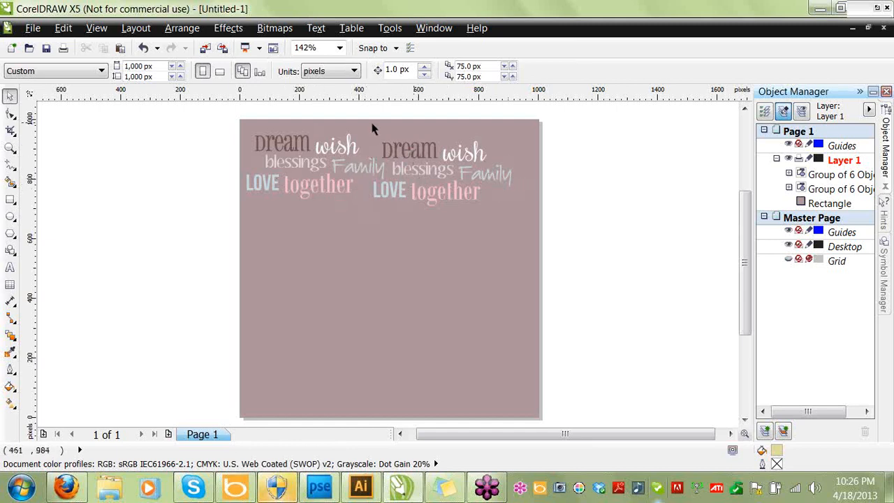
Add a paragraph text frame about 492 by 252 px below the word groups containing the word "trust".
left_click(10, 269)
left_click_drag(272, 250, 419, 325)
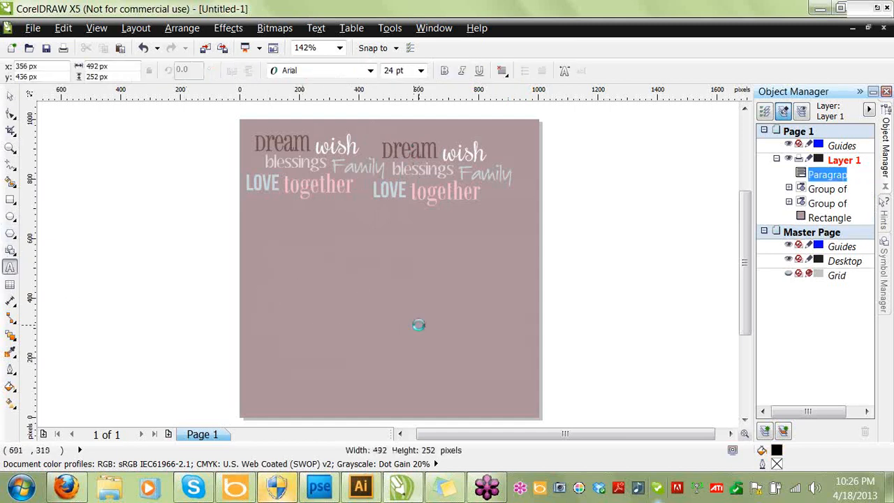
type("trust")
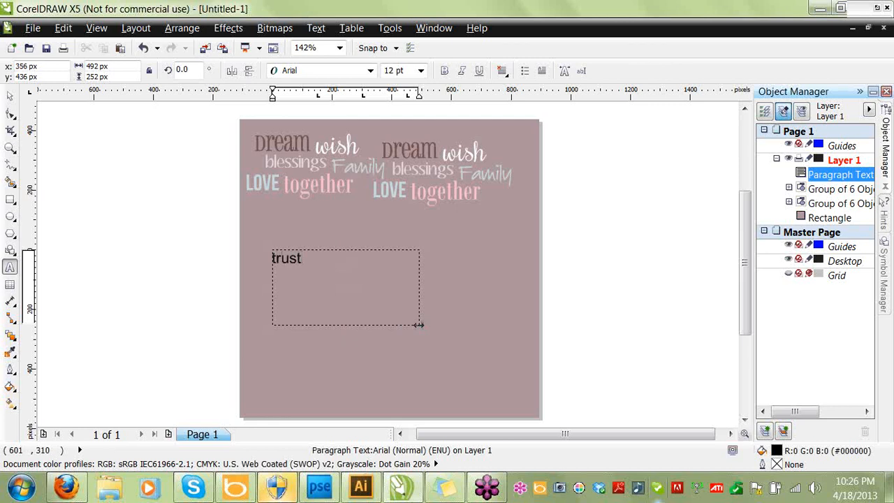
Fill the word "trust" with the light grey #DBD8D8 using the RGB colour model and set its size to 8 pt.
left_click_drag(303, 259, 274, 257)
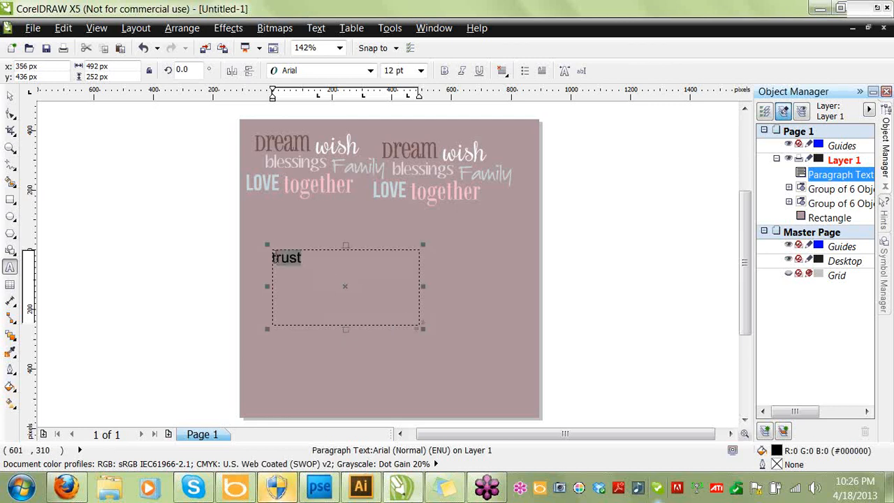
double_click(309, 257)
double_click(776, 454)
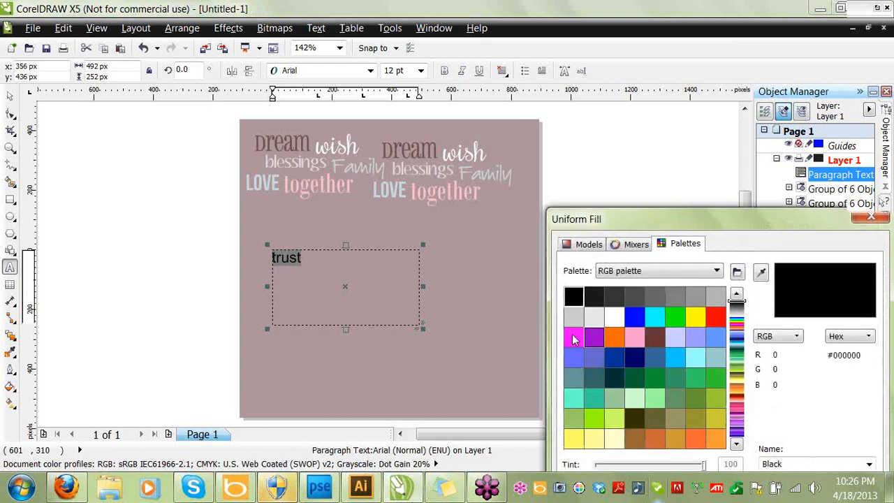
left_click(573, 318)
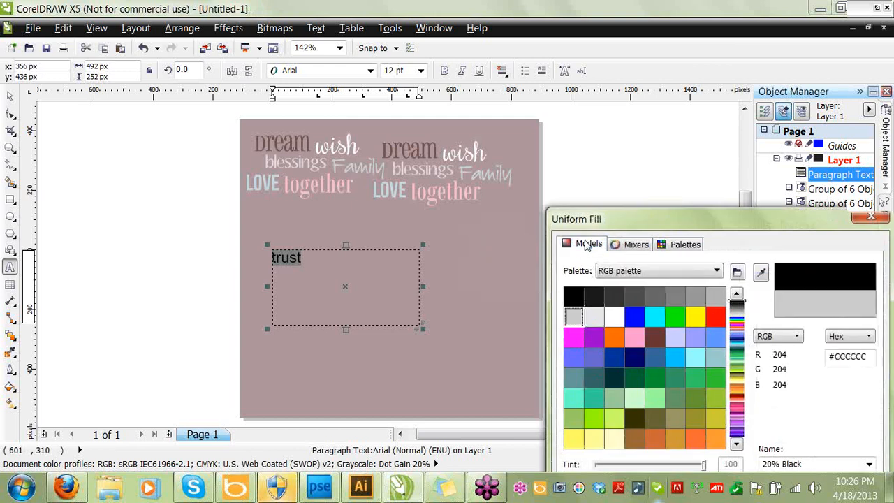
left_click(588, 244)
left_click(564, 313)
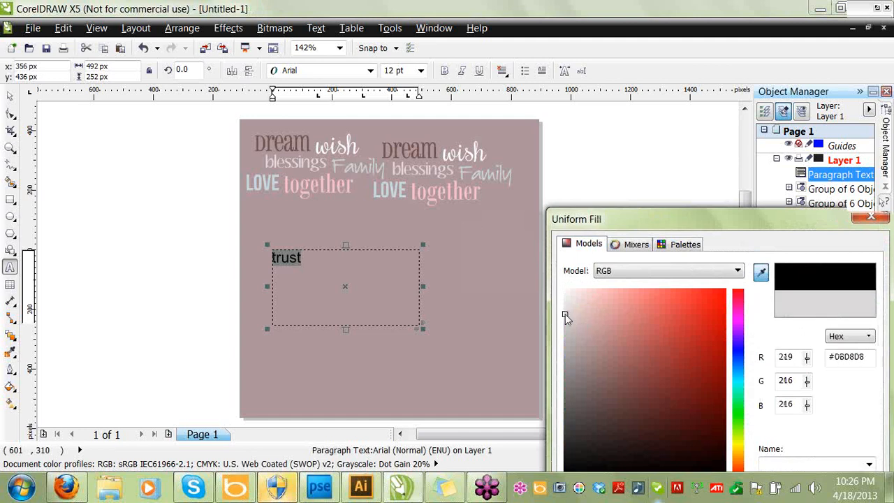
key("Return")
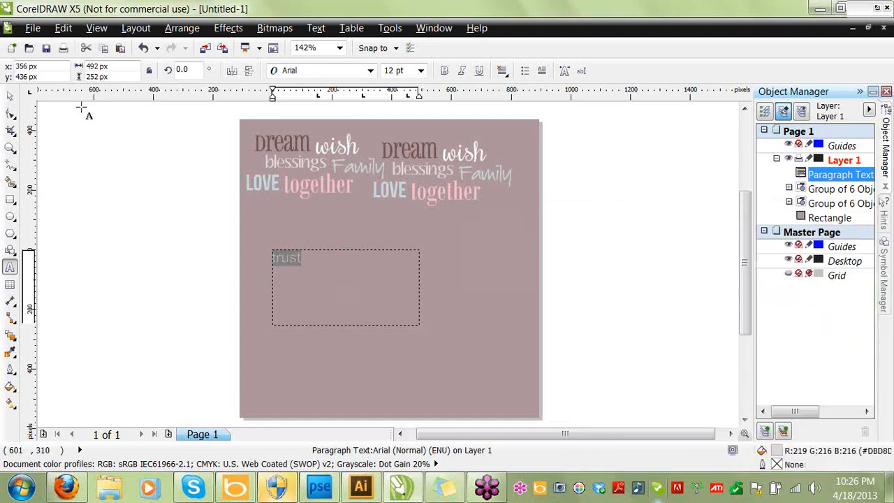
left_click(421, 71)
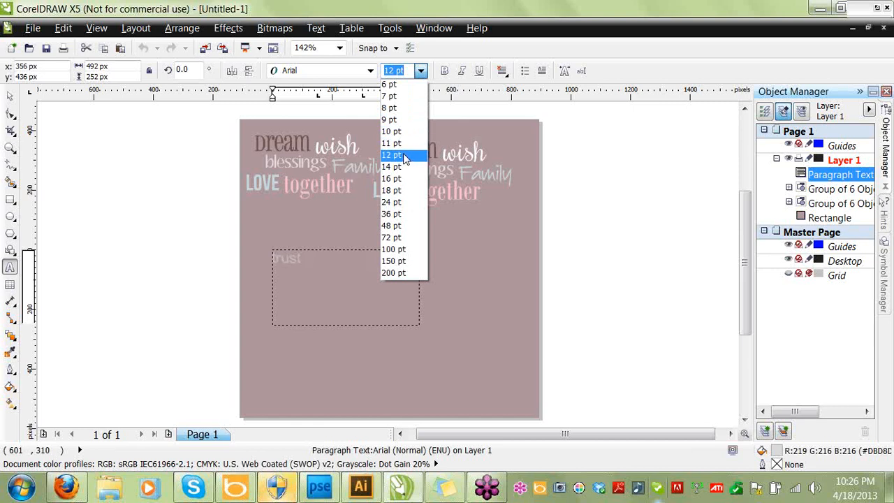
left_click(393, 107)
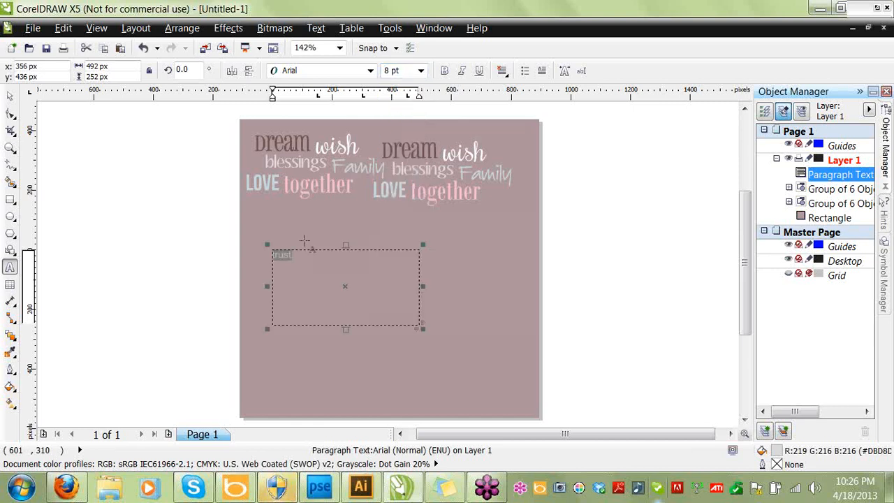
Try the "trust" text frame in the gap between the two word groups and delete it.
left_click(10, 96)
left_click_drag(345, 284, 424, 217)
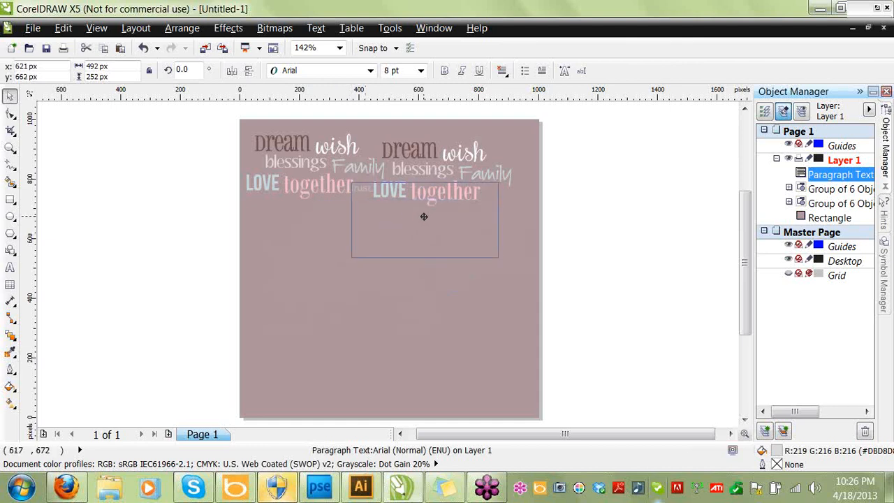
key("Escape")
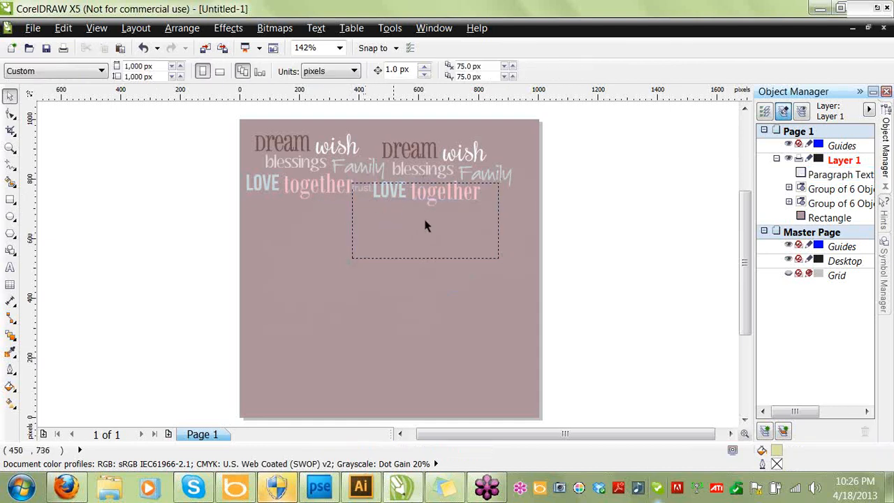
left_click(362, 192)
left_click_drag(362, 192, 342, 245)
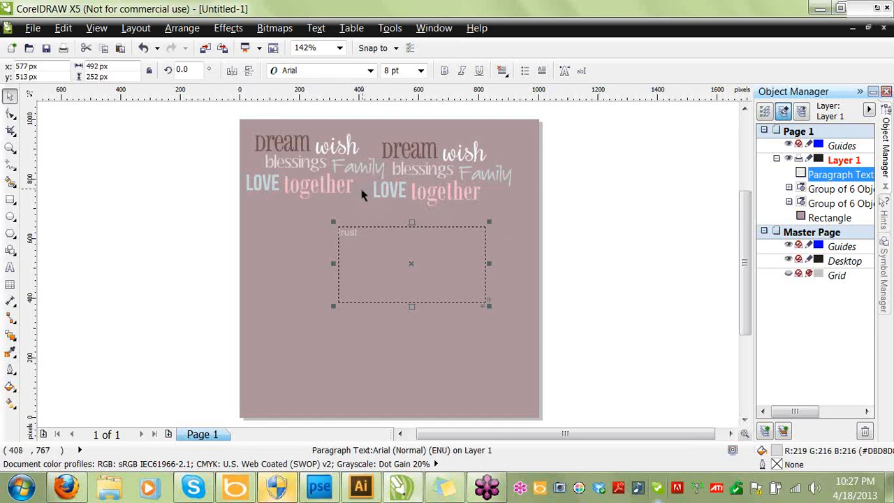
key("Delete")
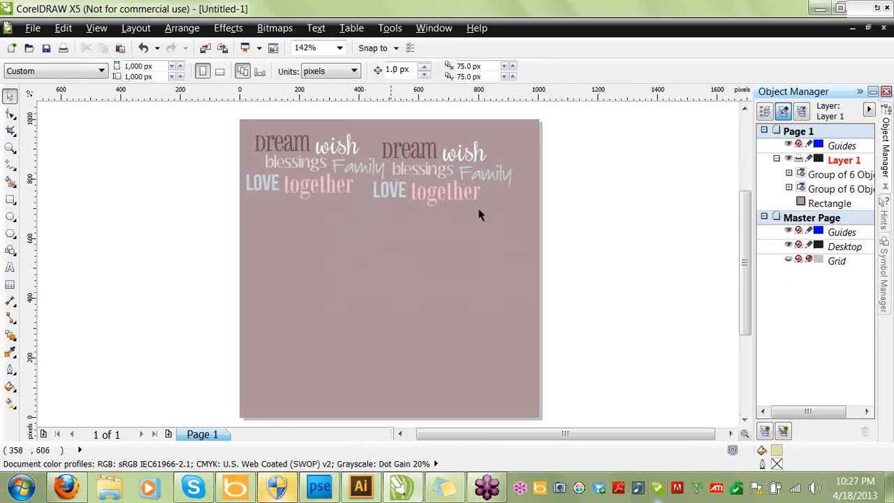
Duplicate the pair of word groups twice, placing one copy as a second row shifted right and the other as a third row below.
left_click(423, 211)
left_click(831, 175)
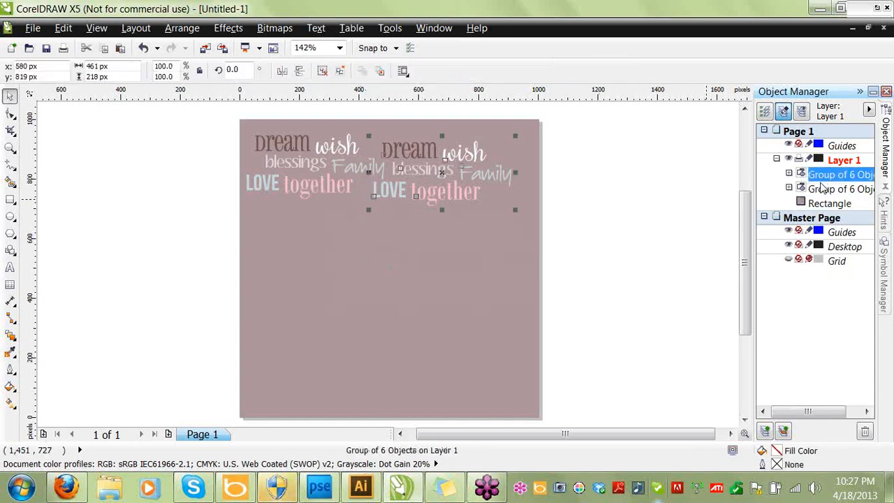
left_click(822, 189, "shift")
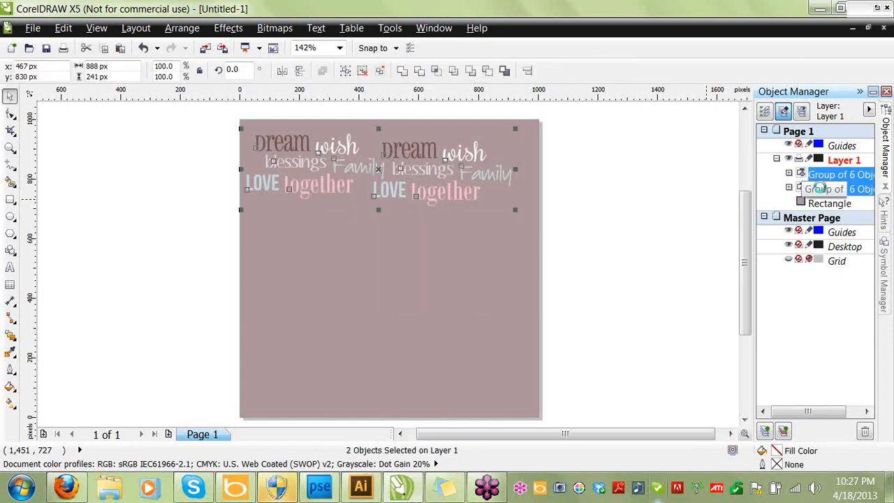
key("ctrl+d")
left_click_drag(435, 128, 455, 221)
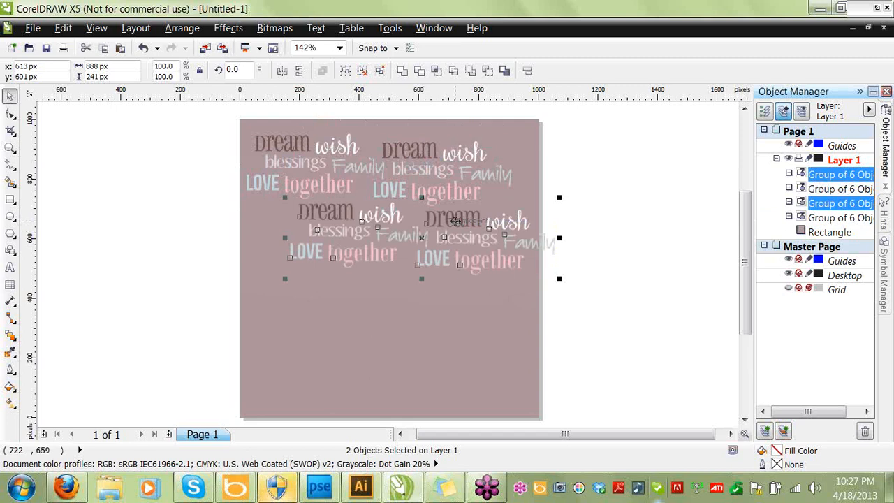
key("ctrl+d")
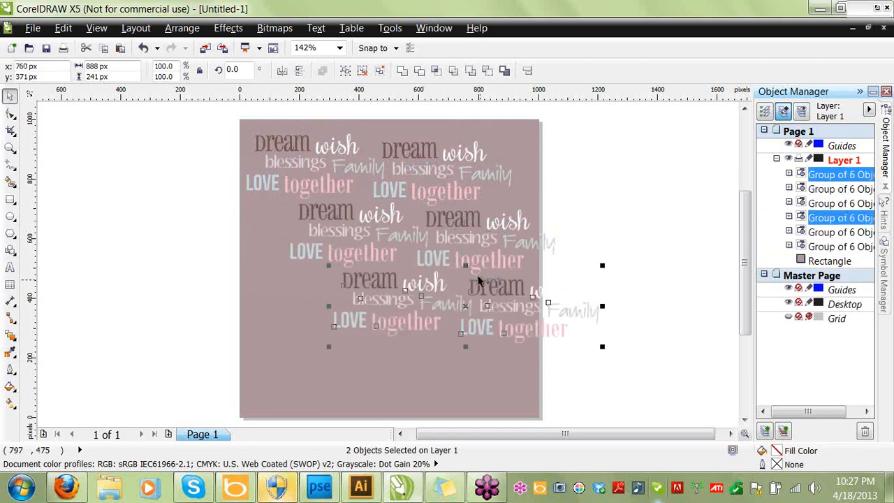
left_click_drag(479, 282, 414, 280)
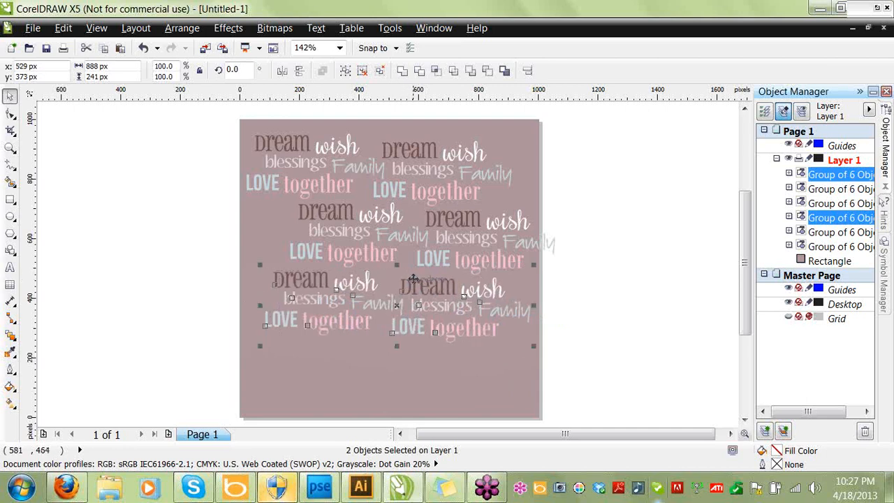
left_click(573, 342)
Duplicate three of the word groups together and place the copies lower, overlapping the second and third rows and extending below them.
left_click(451, 332)
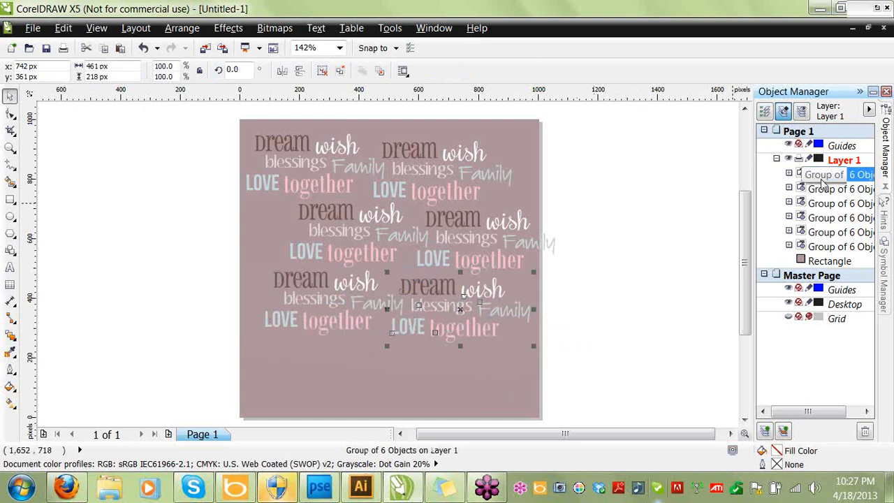
left_click(822, 202, "shift")
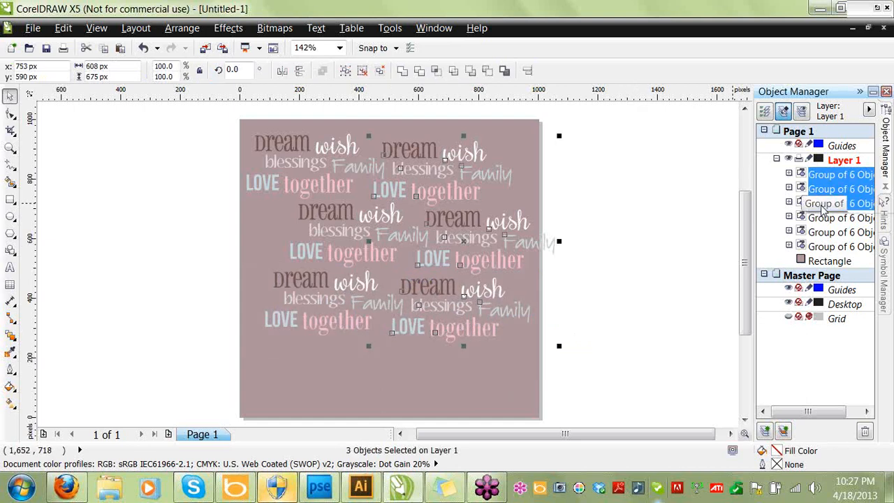
left_click(842, 190)
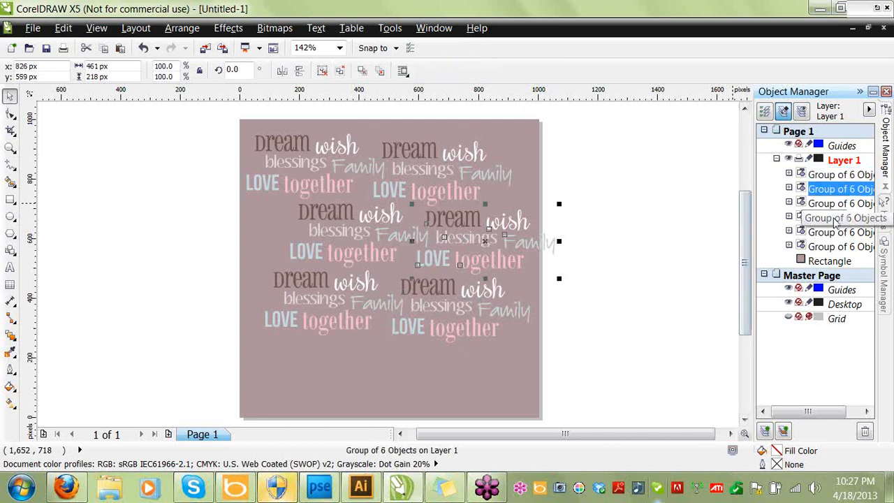
left_click(835, 217, "ctrl")
left_click(833, 246, "ctrl")
key("ctrl+d")
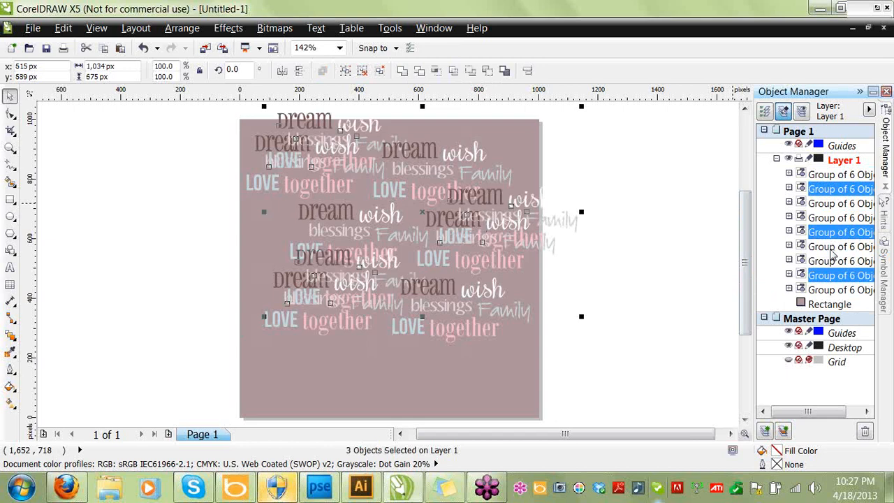
left_click_drag(474, 195, 429, 315)
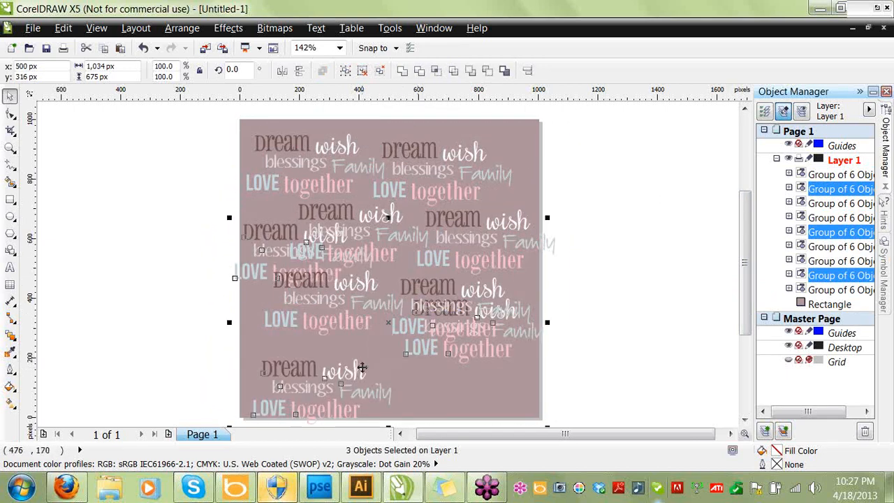
left_click_drag(354, 366, 359, 336)
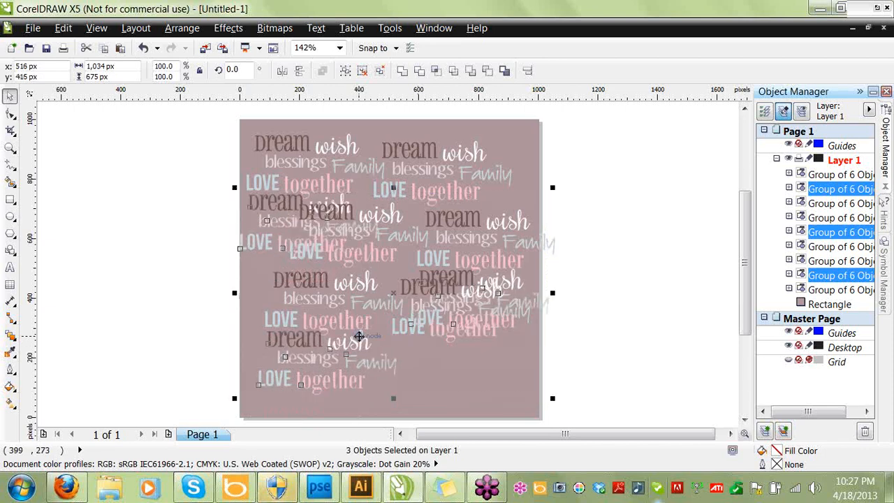
Fill the three copied word groups with RGB 191, 170, 175 and stack them behind the other words, just above the background rectangle.
left_click(11, 390)
left_click(82, 283)
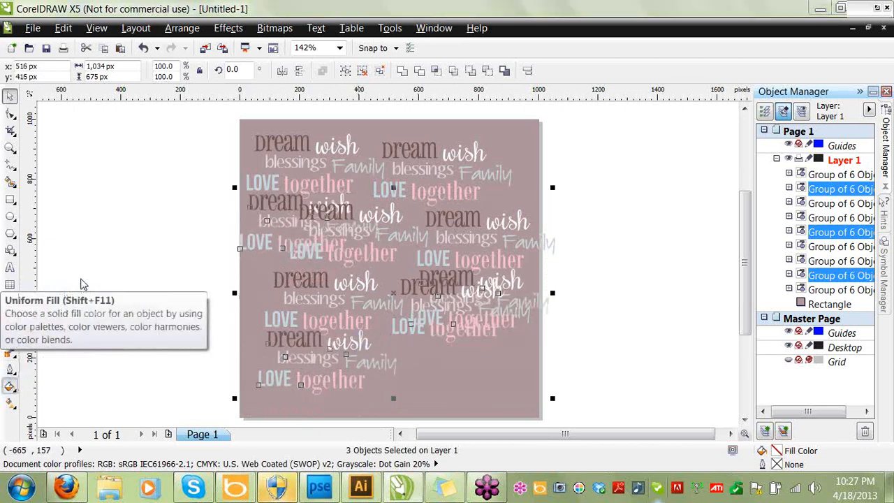
left_click(501, 371)
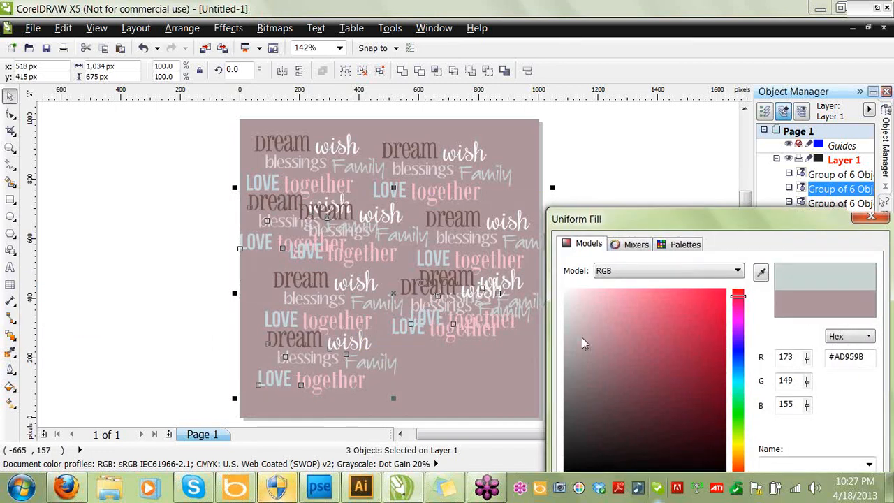
left_click(582, 338)
key("Return")
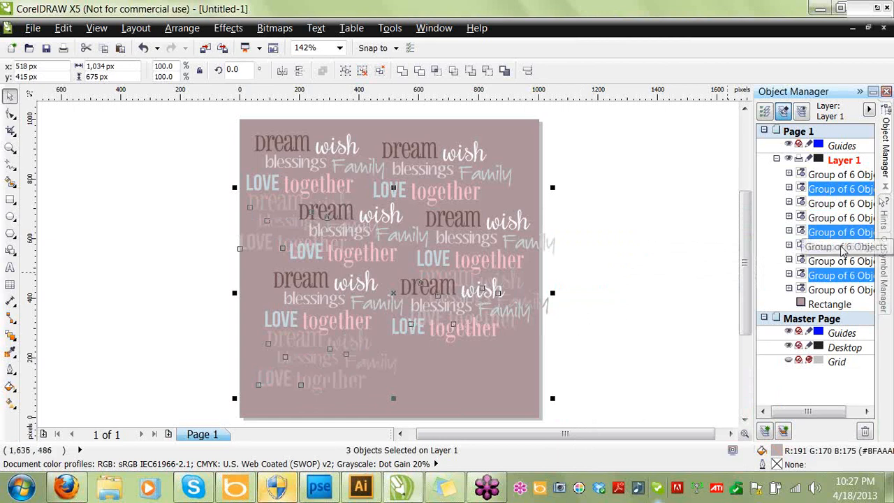
left_click_drag(826, 235, 824, 296)
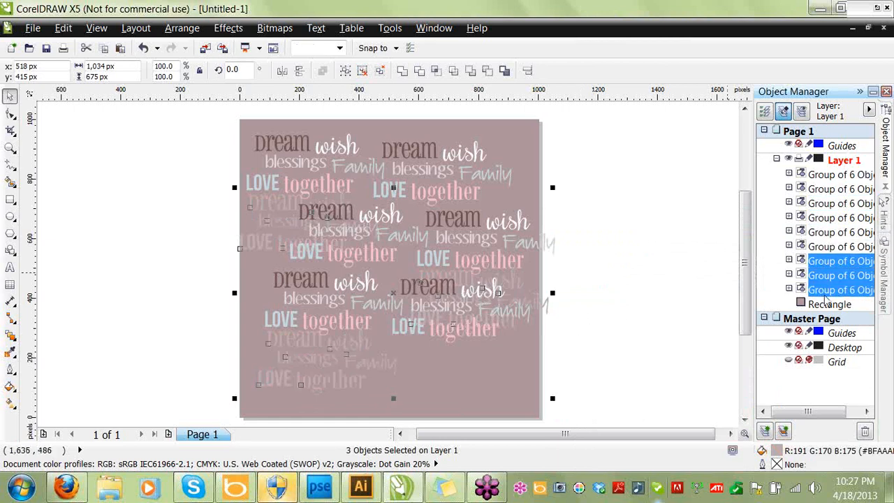
Scale the three faded groups together to about 902 by 589 px and shift them to show between the brighter rows.
left_click_drag(379, 364, 349, 336)
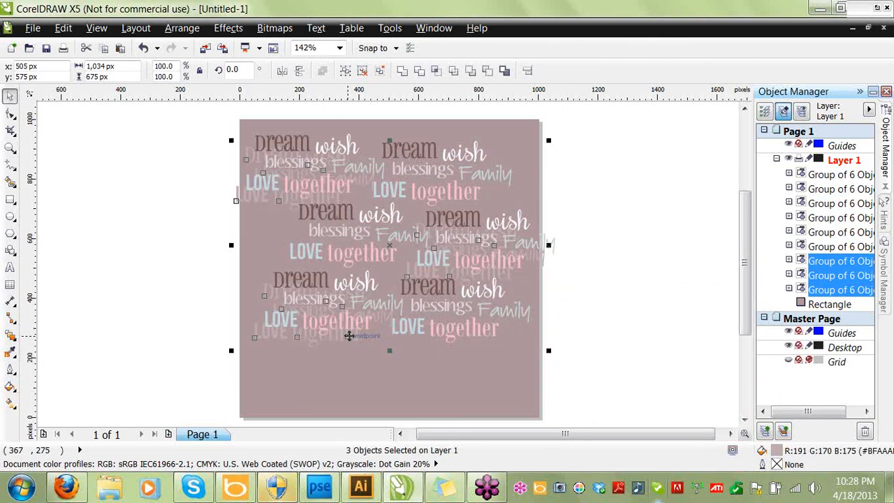
left_click_drag(549, 350, 528, 322)
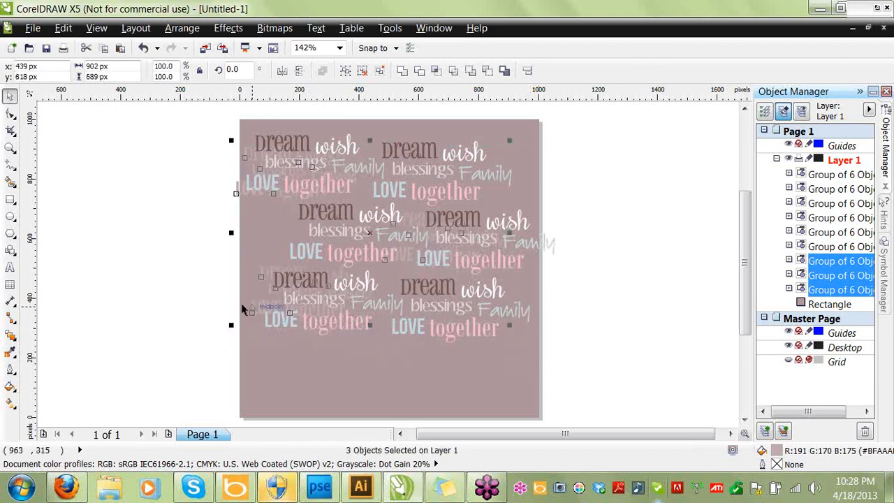
left_click_drag(264, 277, 273, 316)
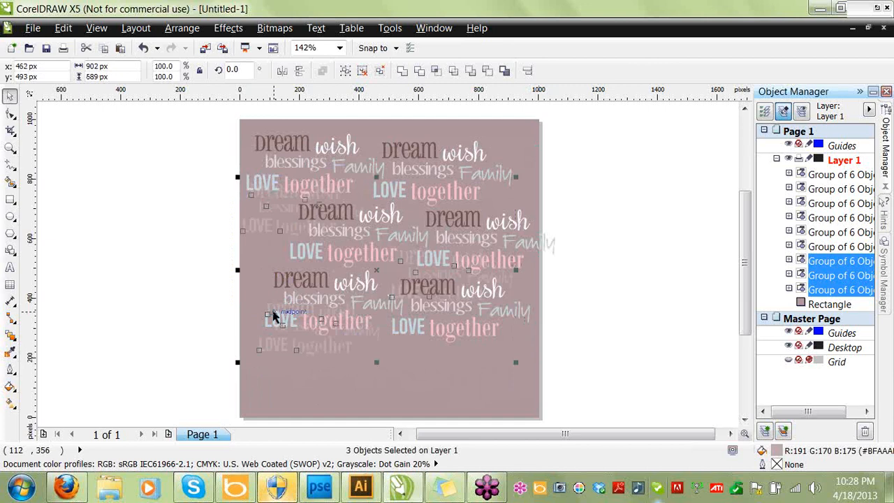
left_click(547, 315)
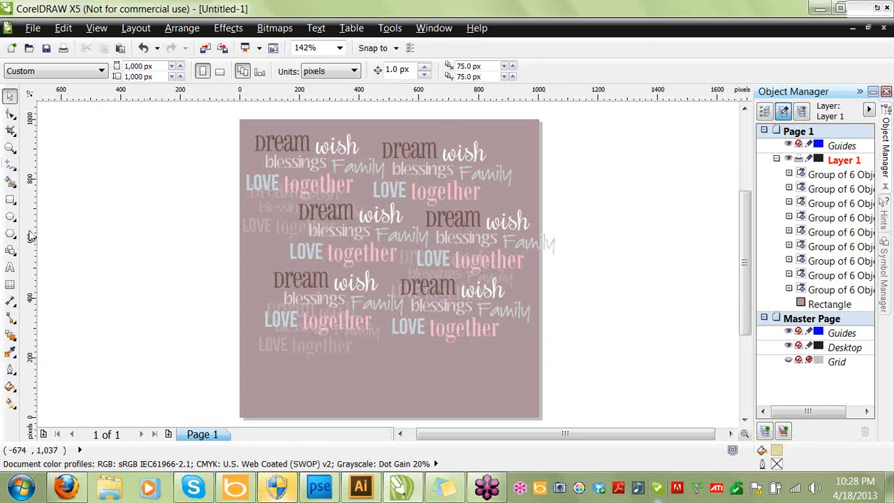
Crop the artwork to an area about 848 by 701 px around the words so the outer words are cut at the edges.
left_click(9, 131)
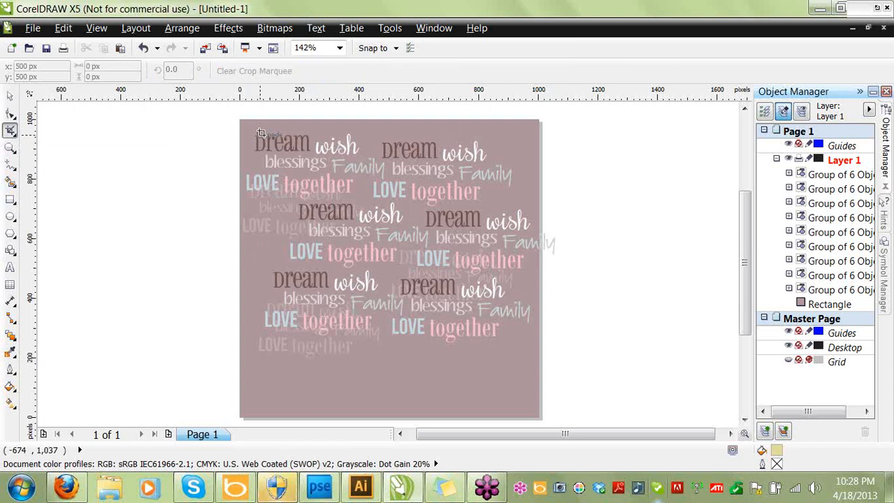
left_click_drag(260, 133, 512, 344)
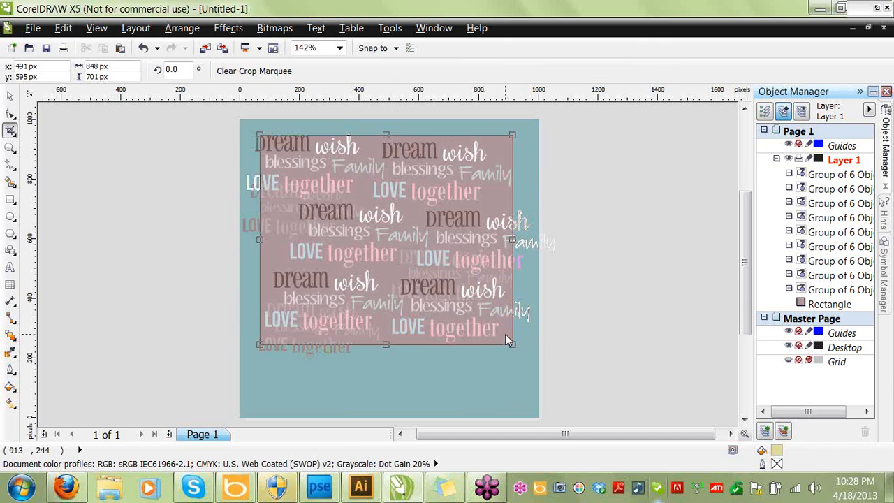
double_click(505, 334)
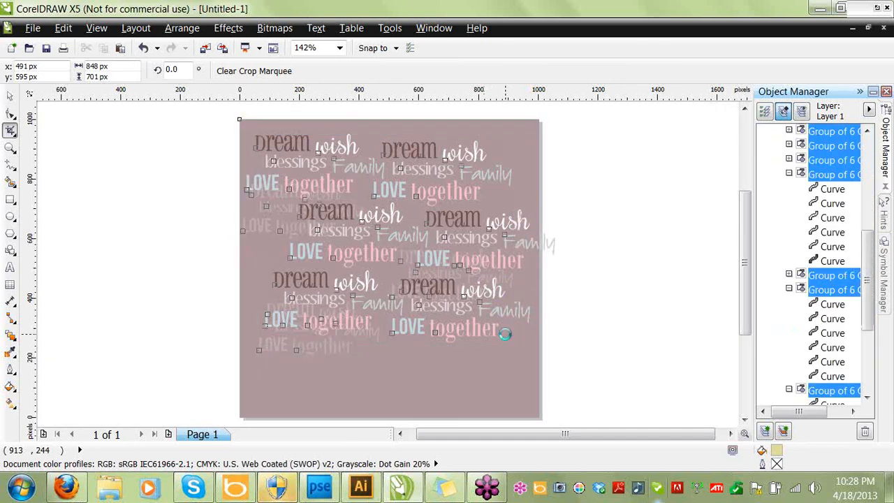
left_click(11, 96)
left_click(102, 180)
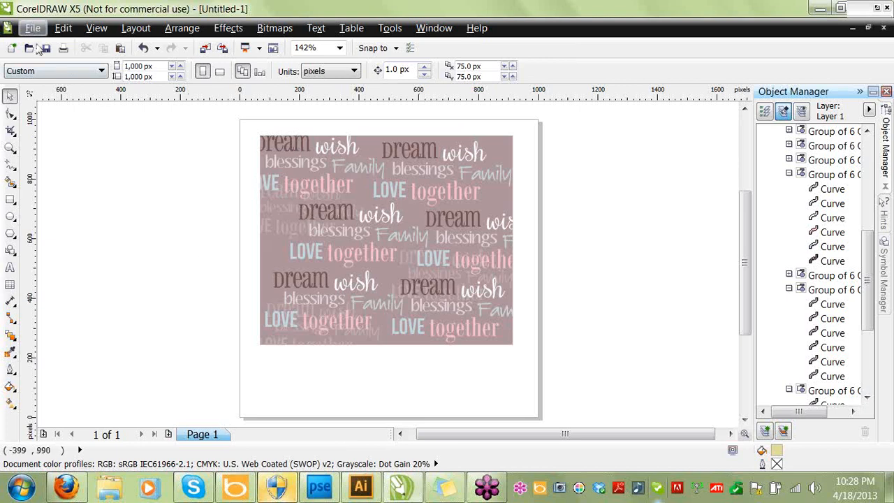
Select all objects in the cropped pattern and clear the selection.
left_click(66, 28)
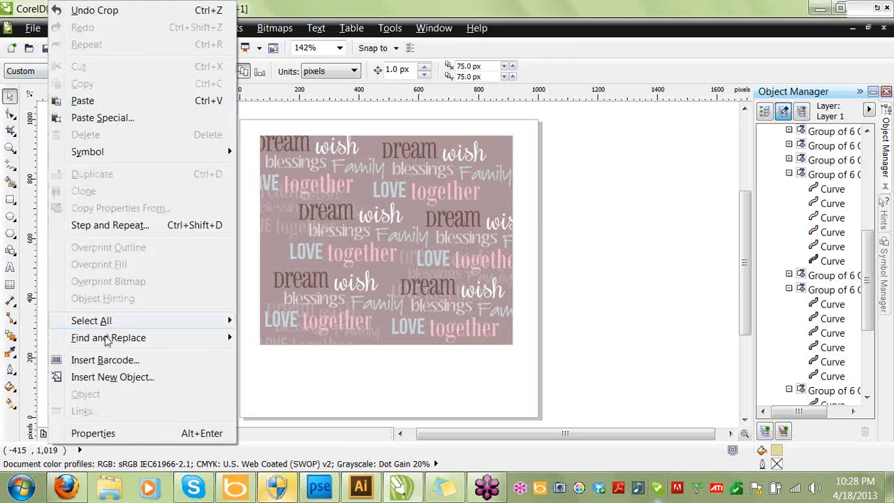
mouse_move(117, 321)
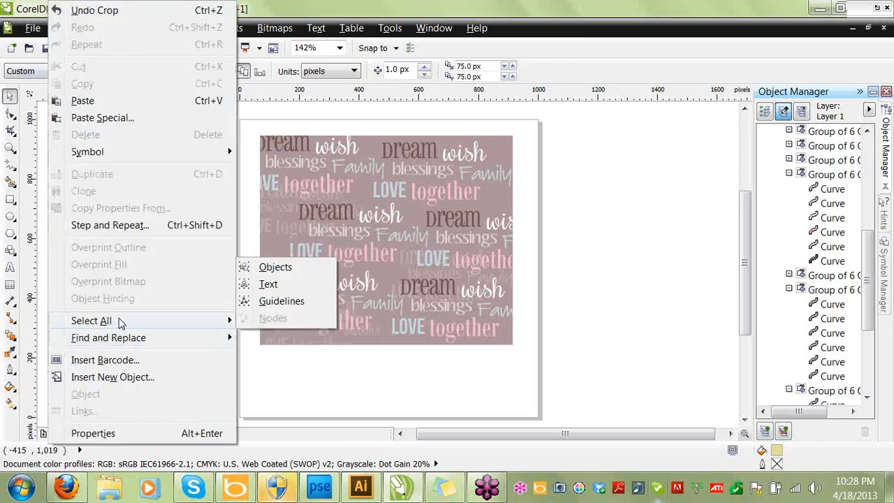
left_click(273, 268)
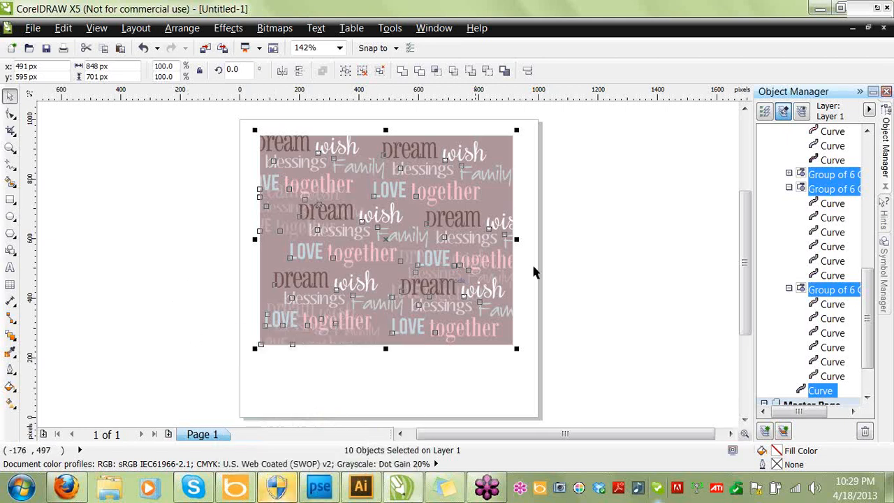
left_click(165, 228)
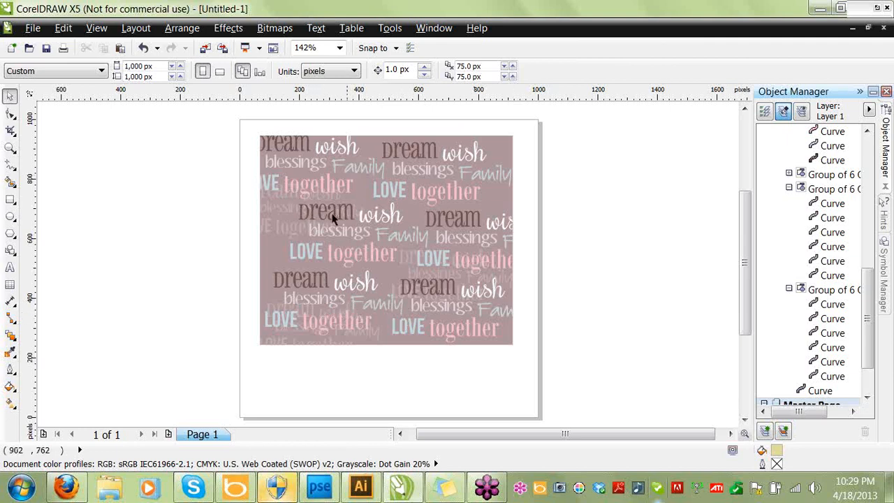
Examine the Wedding Birds Card listing in Firefox, and return to CorelDRAW to bring up the sticky note on stationery elements.
mouse_move(67, 487)
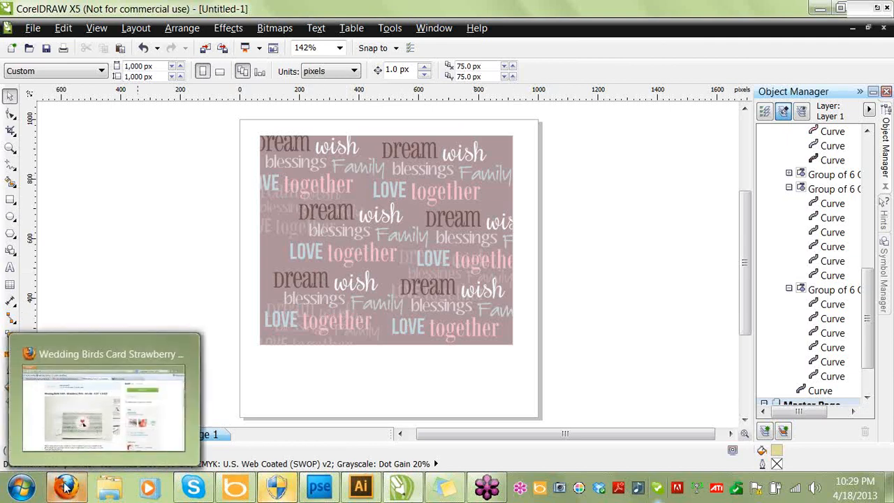
left_click(103, 391)
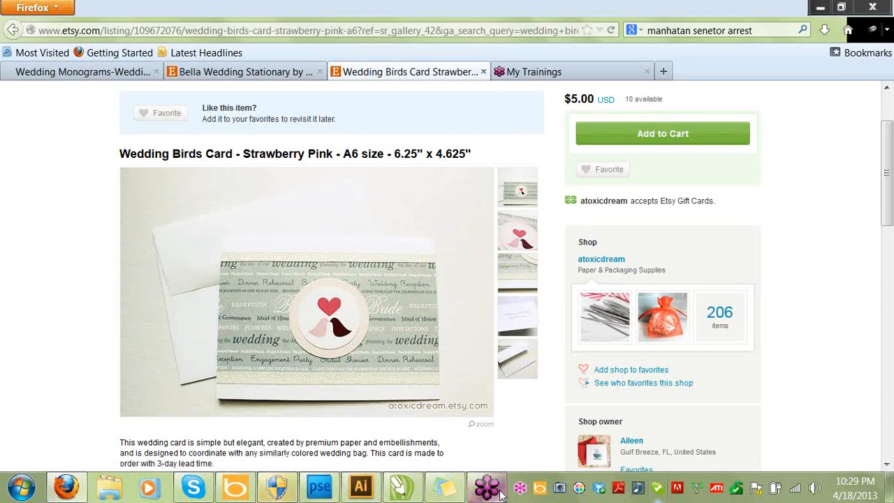
left_click(400, 491)
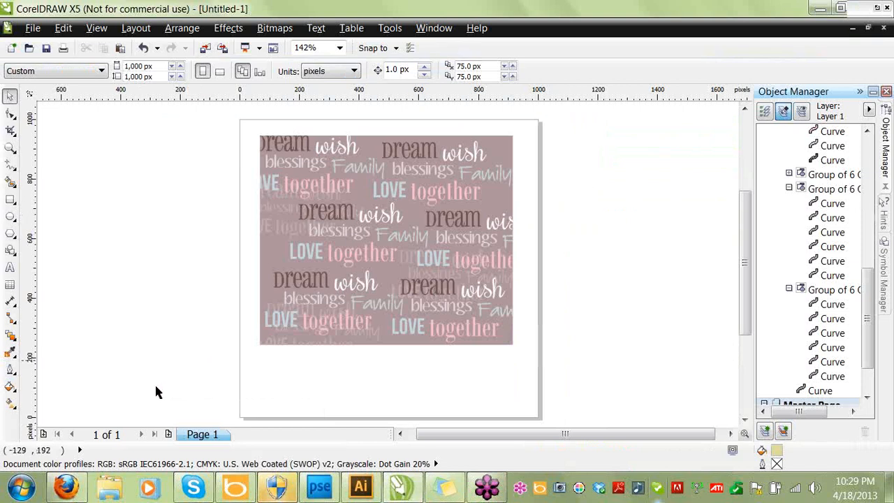
left_click(440, 486)
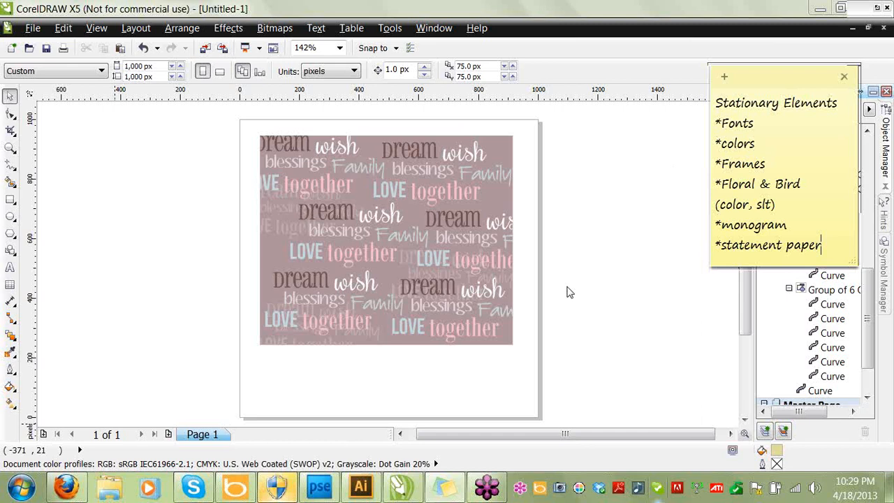
Review the sample wedding monograms on the True Love Logos page in Firefox, and return to CorelDRAW.
left_click(67, 487)
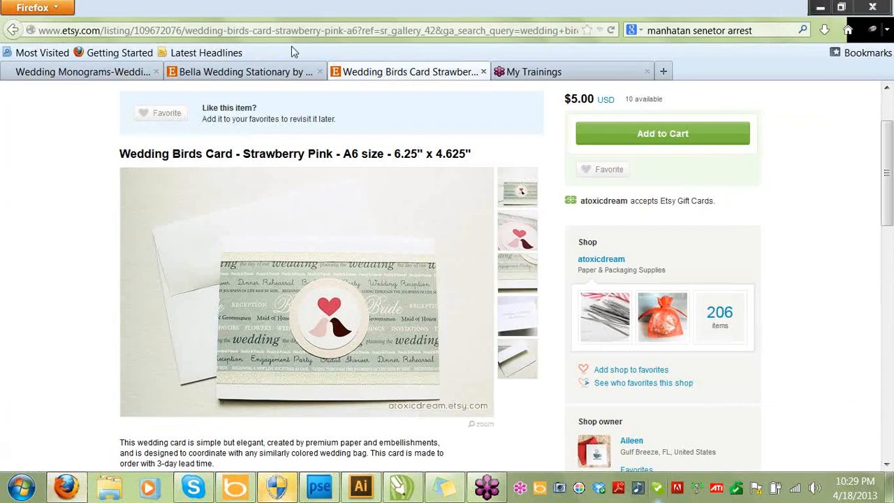
left_click(87, 78)
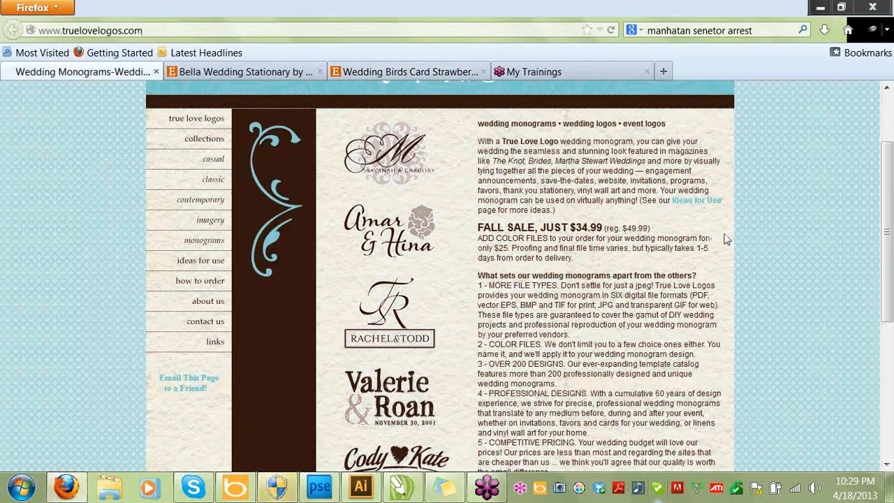
scroll(885, 210, "down", 2)
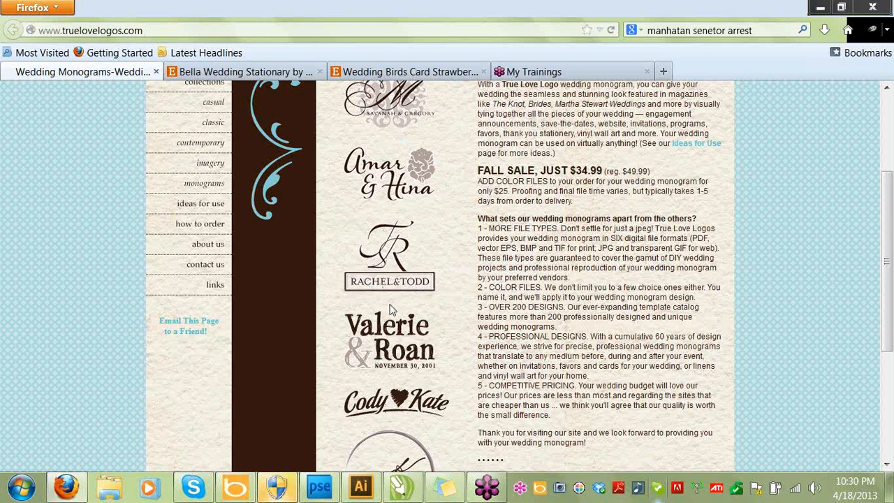
left_click(402, 487)
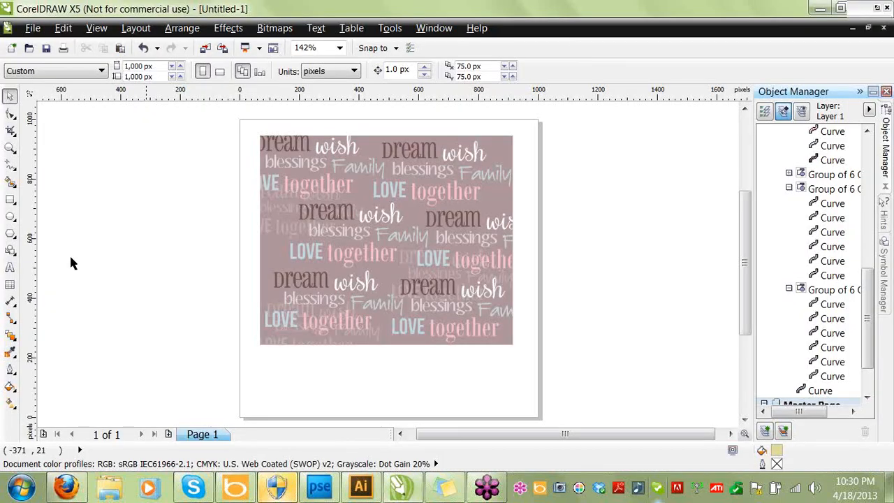
Draw a rectangle about 557 by 112 px below the word pattern and duplicate it.
left_click(10, 200)
left_click_drag(283, 372, 453, 406)
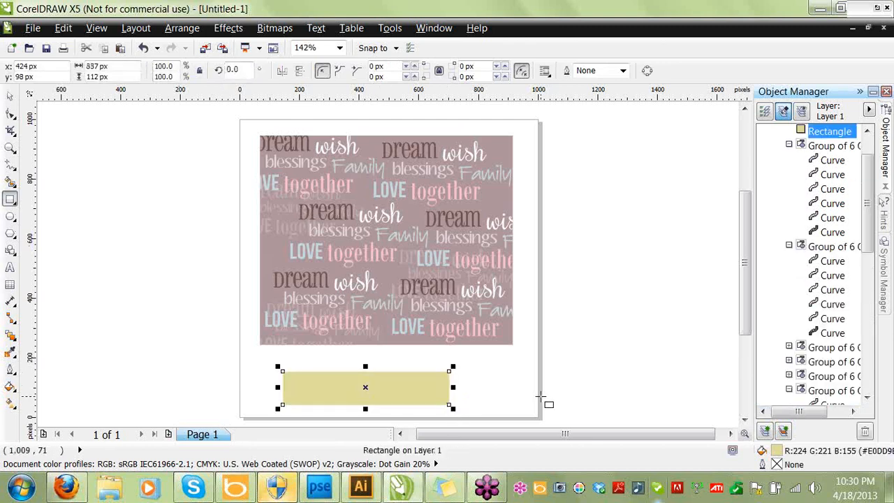
key("ctrl+d")
key("space")
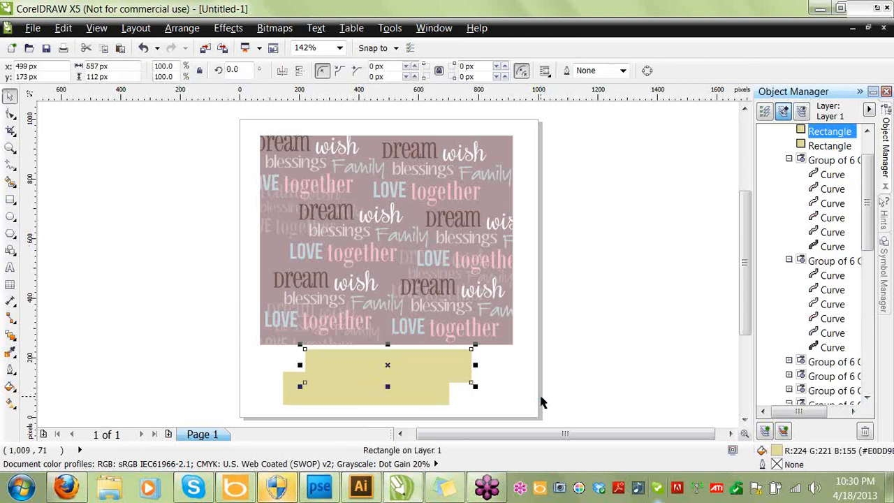
Fill the duplicate rectangle with a slightly darker shade of the sampled yellow, #D6D39F.
double_click(776, 451)
left_click(761, 271)
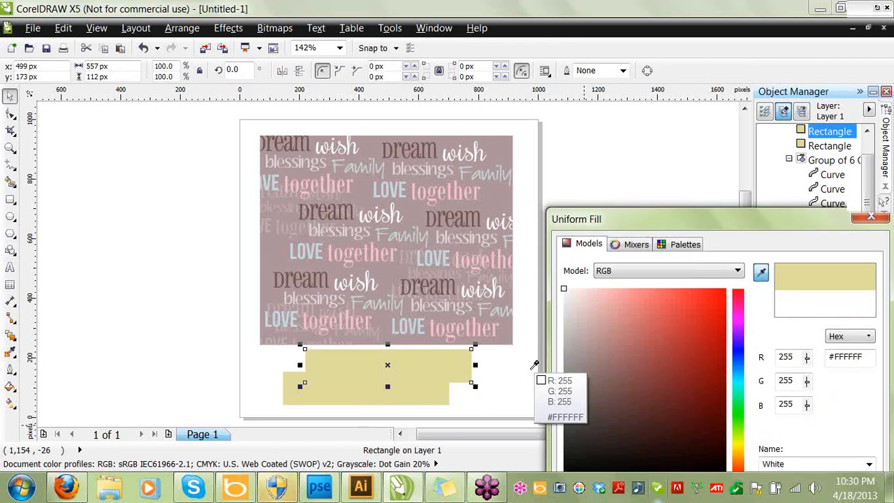
left_click(461, 369)
left_click(605, 320)
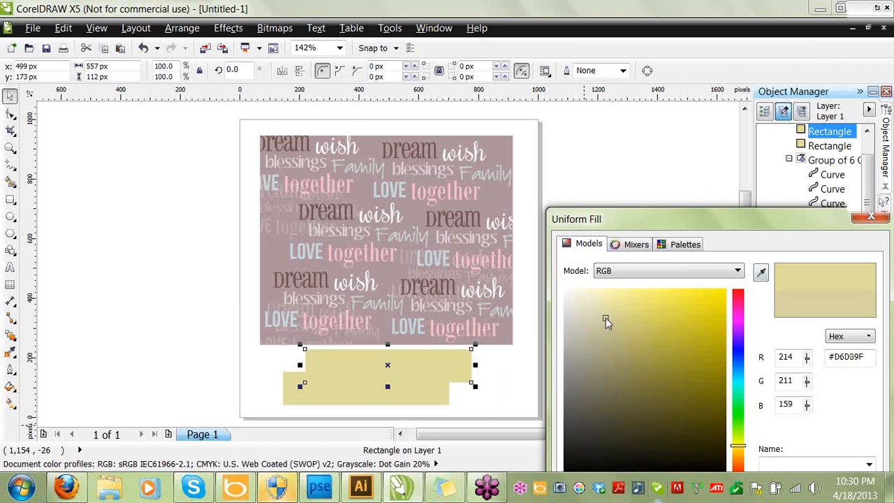
key("Return")
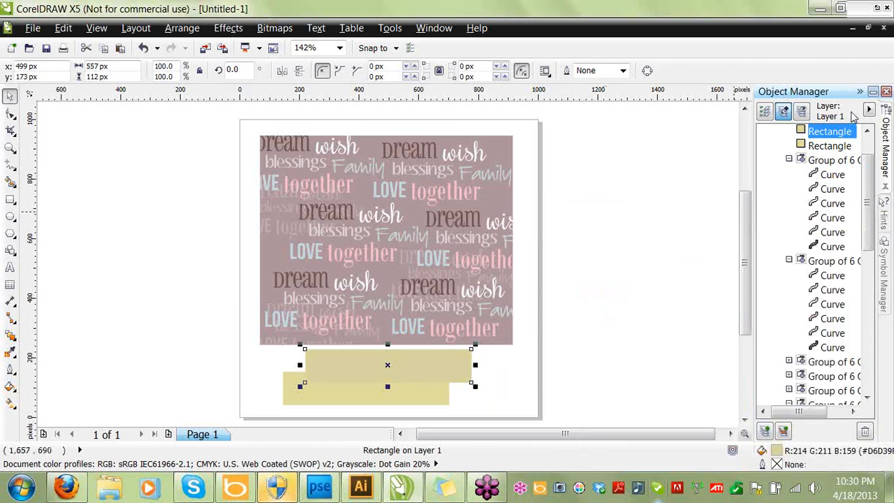
Place the darker rectangle behind the lighter one and enlarge it to about 588 by 145 px as an even border.
left_click(829, 145)
left_click_drag(301, 388, 291, 389)
left_click_drag(329, 362, 313, 382)
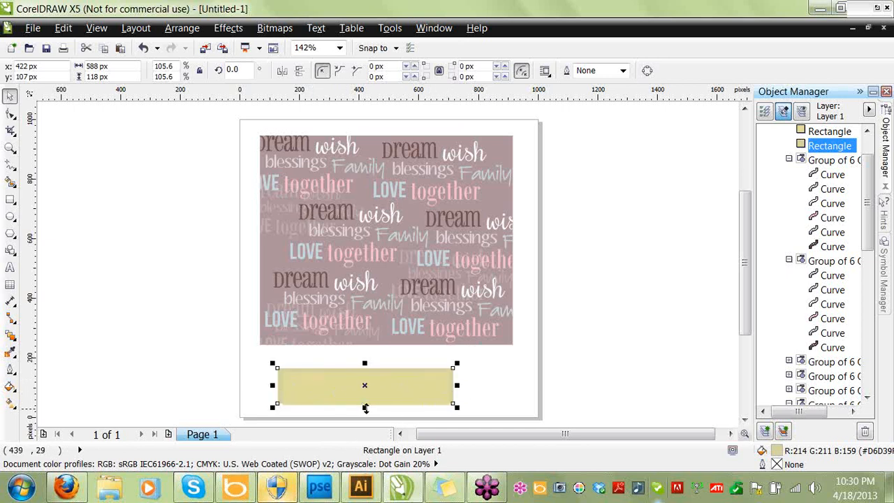
left_click_drag(364, 409, 364, 416)
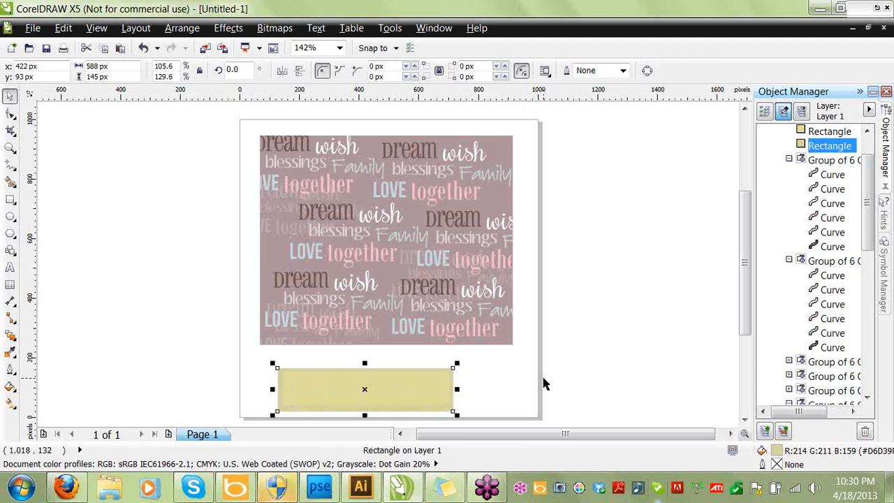
key("Up")
key("Up")
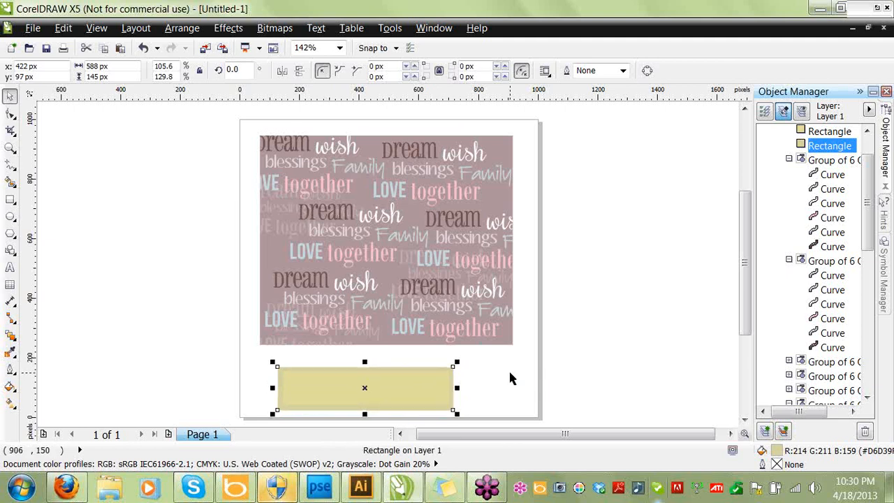
Give the lighter front rectangle a 4 px white outline placed behind the fill and scaled with the image.
left_click(510, 378)
left_click(416, 378)
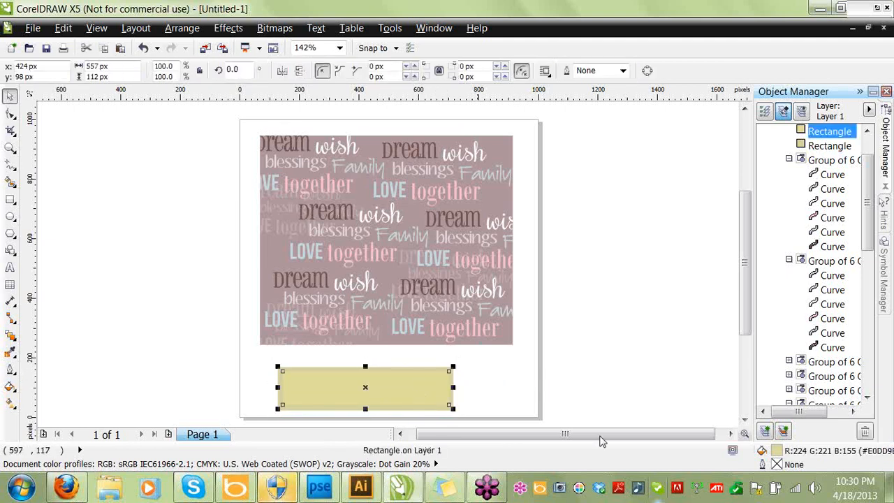
double_click(776, 465)
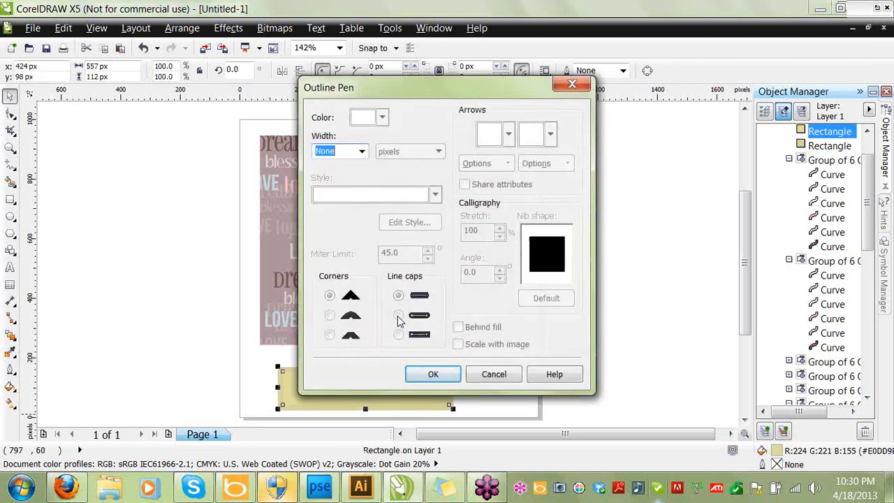
left_click(361, 152)
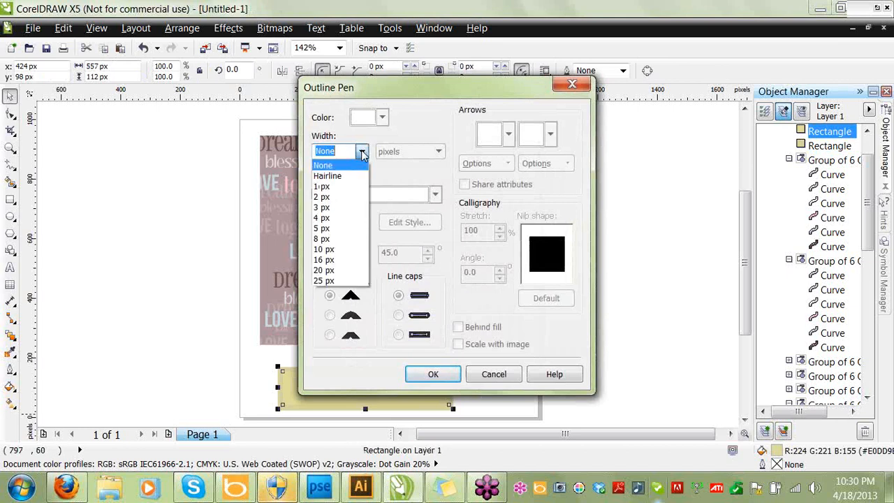
left_click(343, 222)
left_click(382, 117)
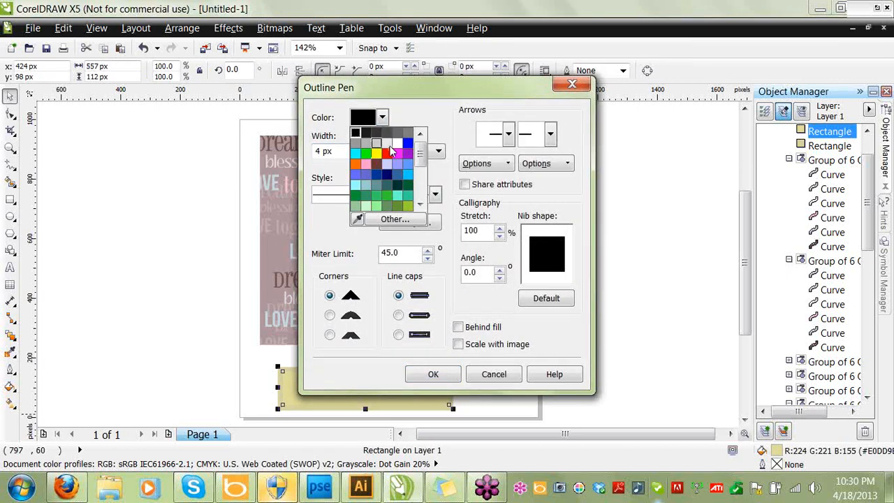
left_click(397, 144)
left_click(457, 327)
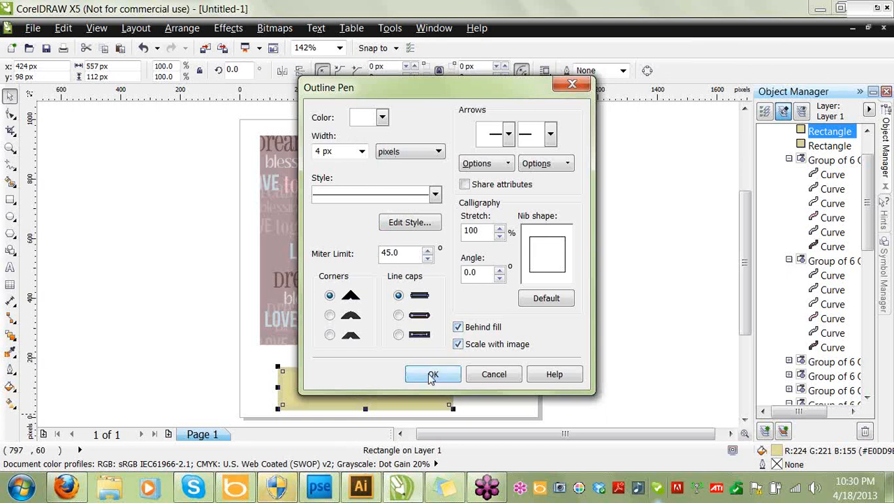
left_click(432, 376)
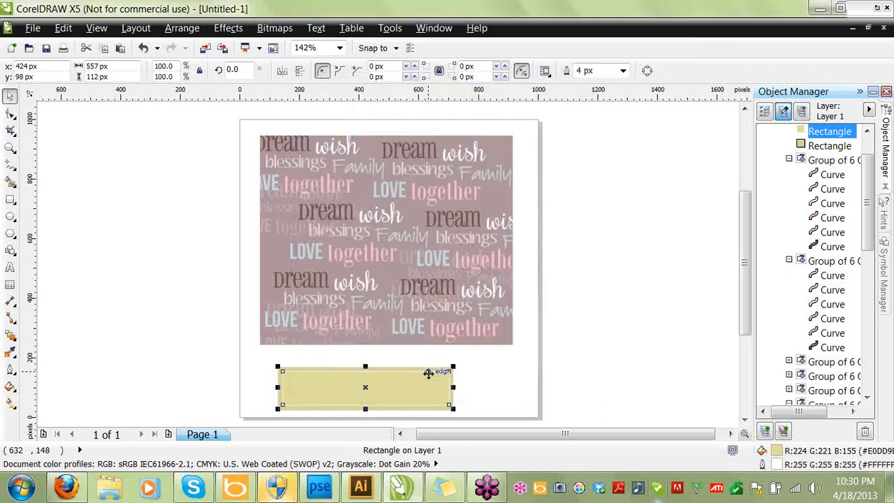
Change the front rectangle's four corners to scalloped and increase their radius to form a label frame.
left_click(341, 74)
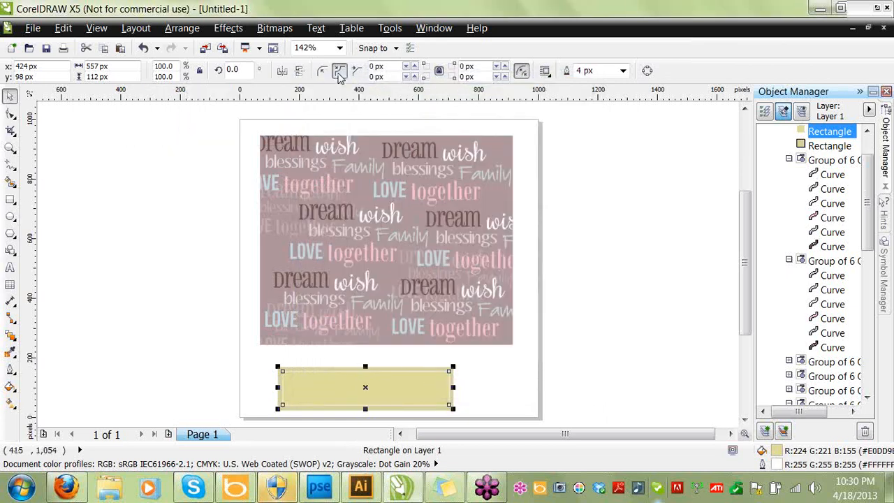
left_click(415, 66)
left_click(415, 66)
left_click(415, 66)
left_click(415, 65)
left_click(479, 367)
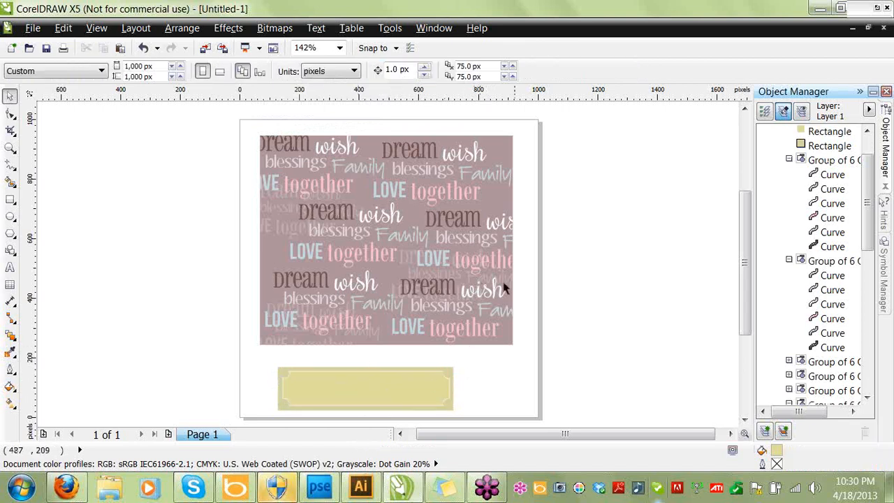
Look further down the monogram samples in Firefox, and go back to the CorelDRAW artwork.
left_click(75, 489)
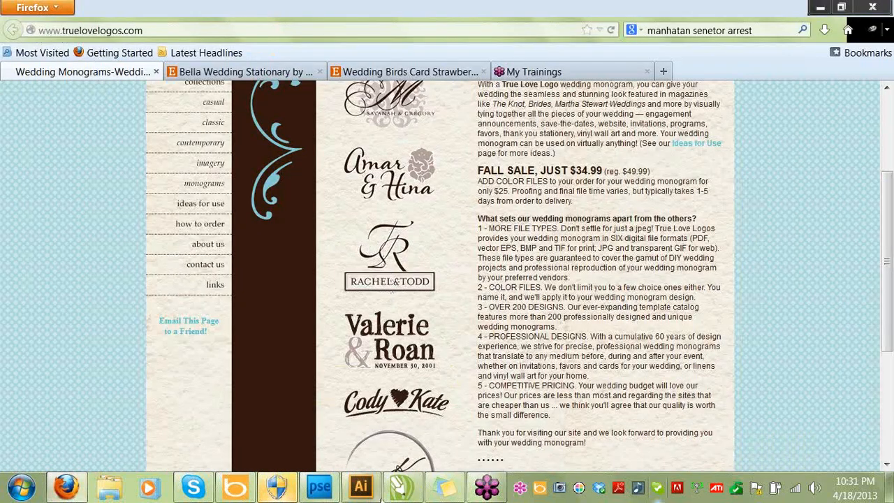
left_click_drag(885, 311, 886, 399)
left_click(402, 487)
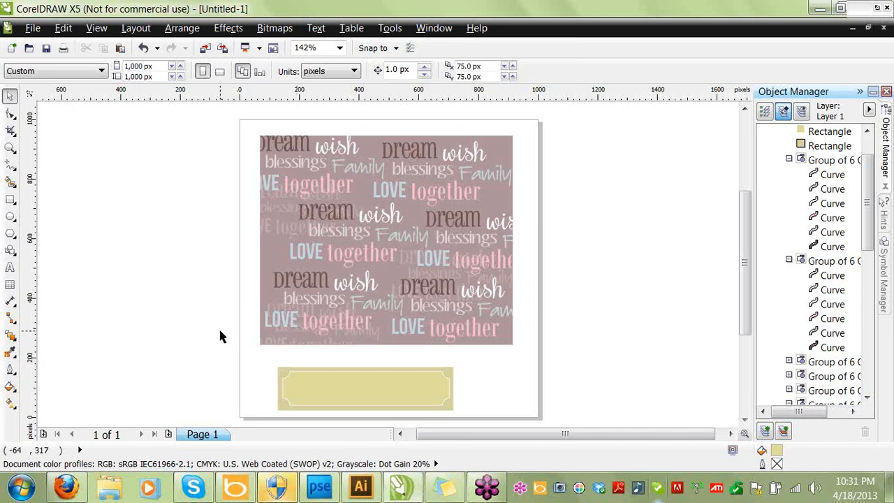
Try deleting the mauve background behind the words, and undo the deletion.
left_click(511, 338)
key("Delete")
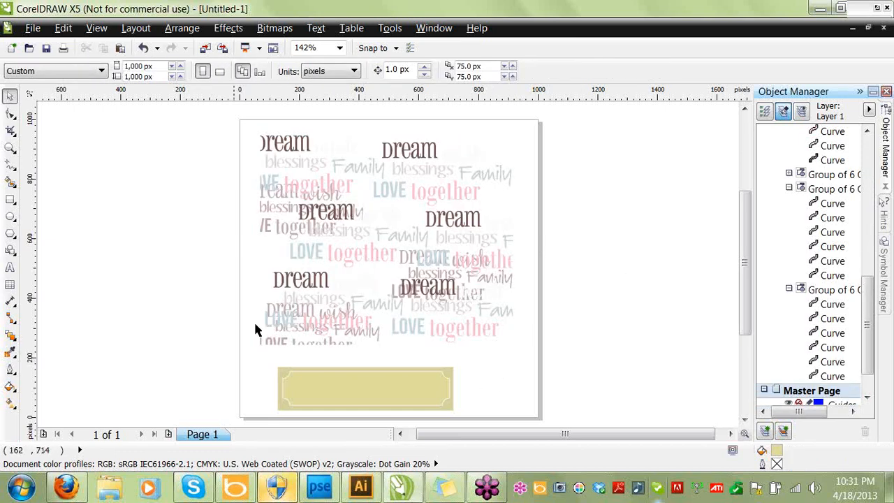
key("ctrl+z")
left_click(174, 389)
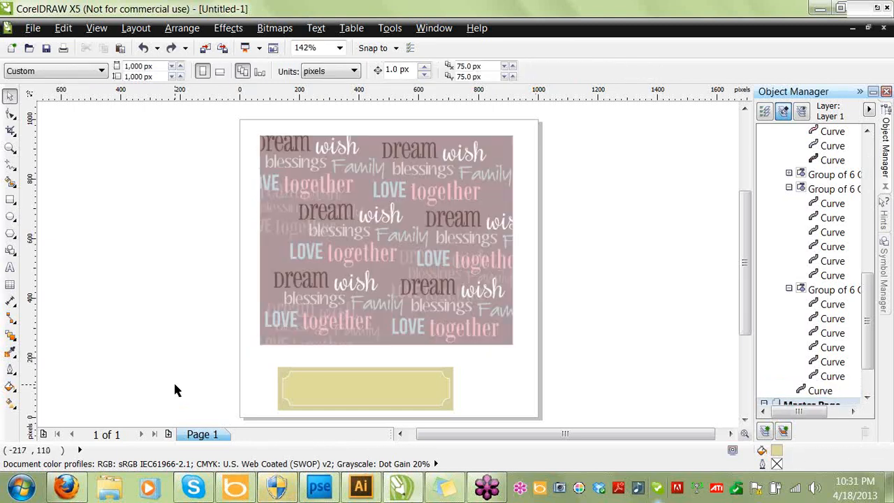
Bring up the sticky note listing the stationery elements.
mouse_move(411, 493)
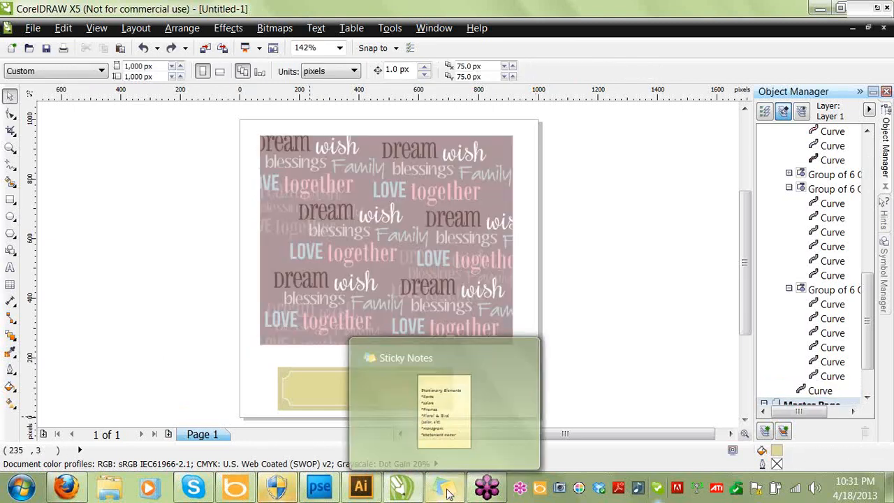